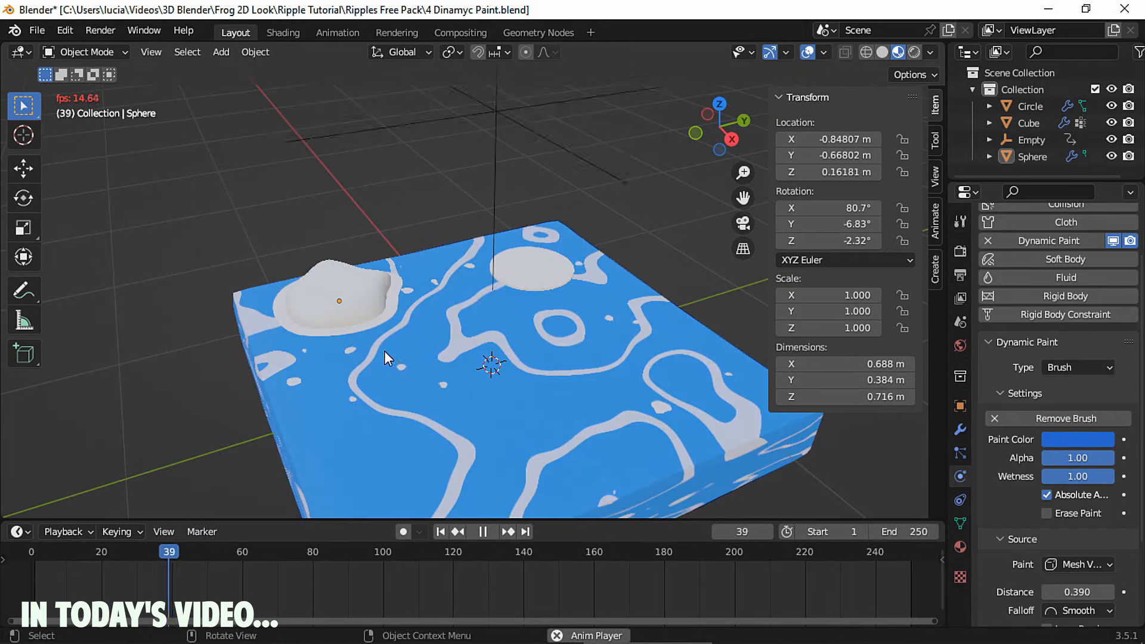
{"action": "key", "text": "space"}
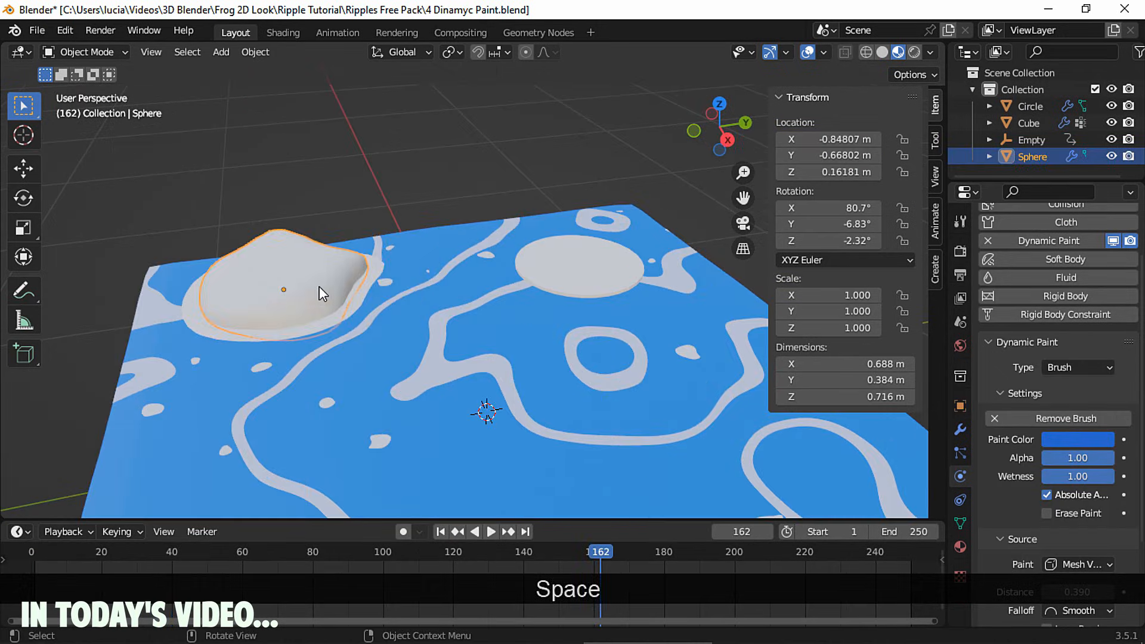
{"action": "key", "text": "g"}
{"action": "left_click", "coordinate": [481, 399]}
{"action": "key", "text": "space"}
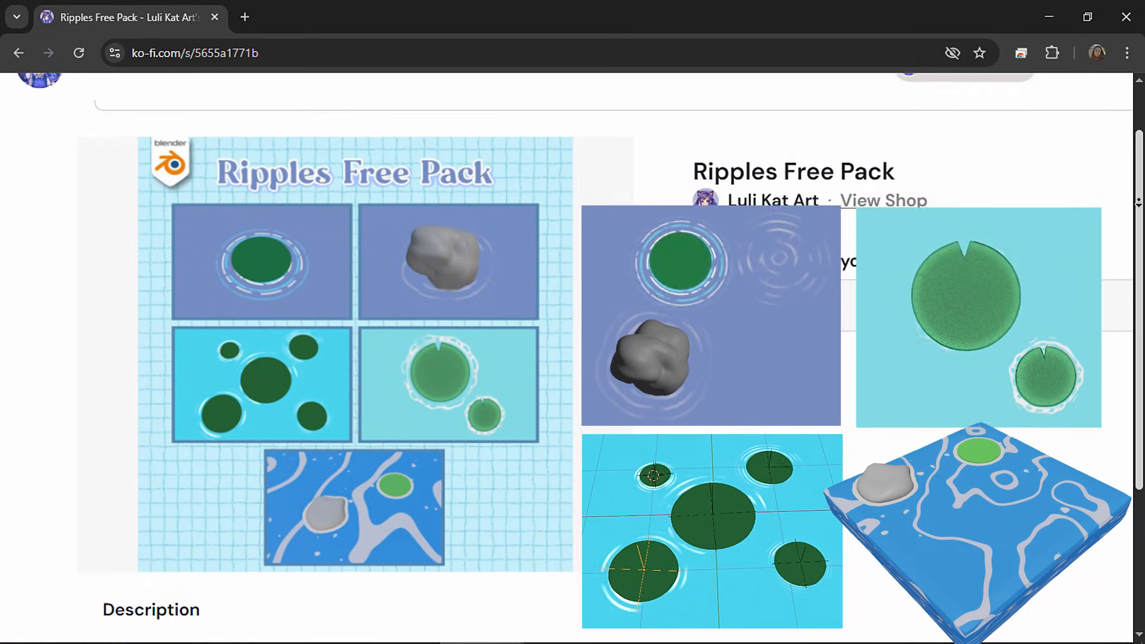
{"action": "scroll", "coordinate": [1137, 203], "scroll_direction": "down", "scroll_amount": 4}
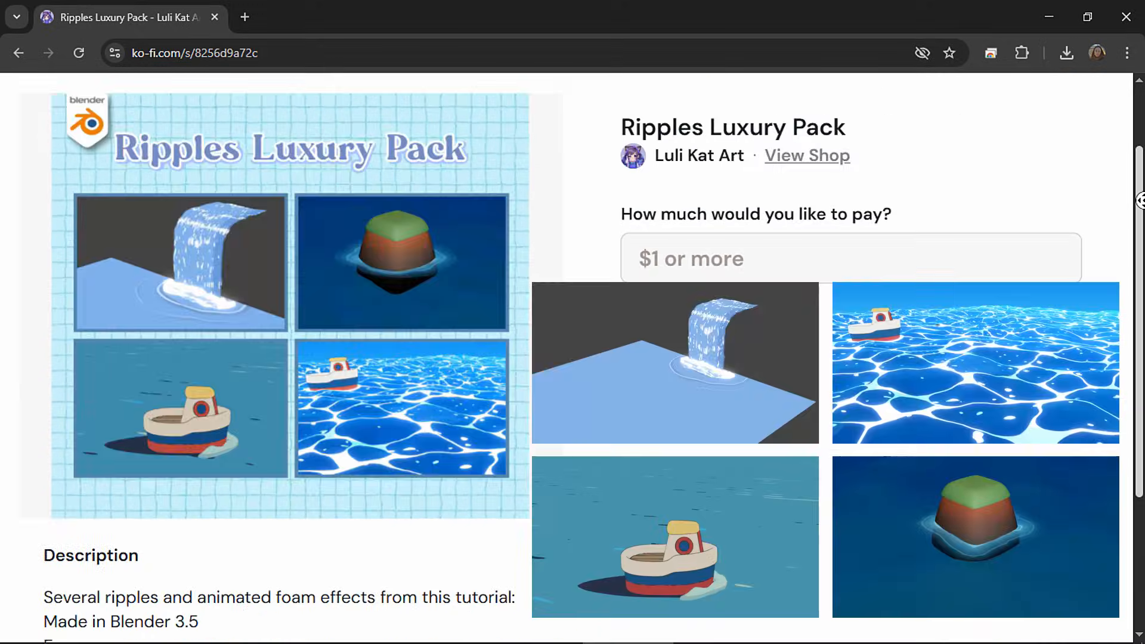
{"action": "scroll", "coordinate": [1139, 226], "scroll_direction": "down", "scroll_amount": 2}
{"action": "scroll", "coordinate": [1140, 229], "scroll_direction": "down", "scroll_amount": 3}
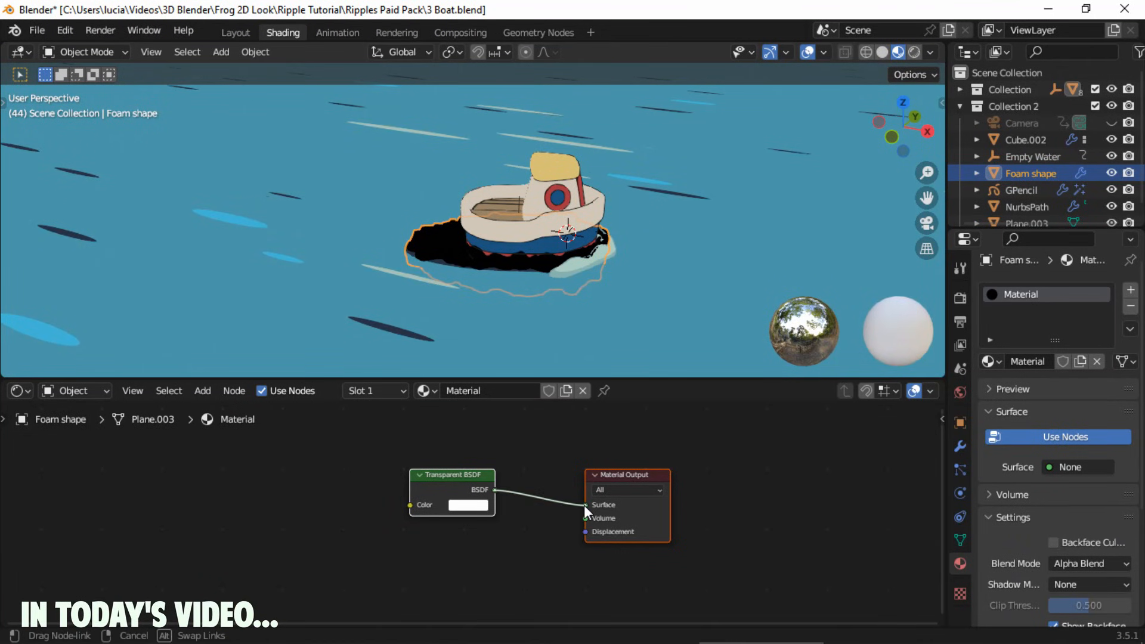
{"action": "key", "text": "f"}
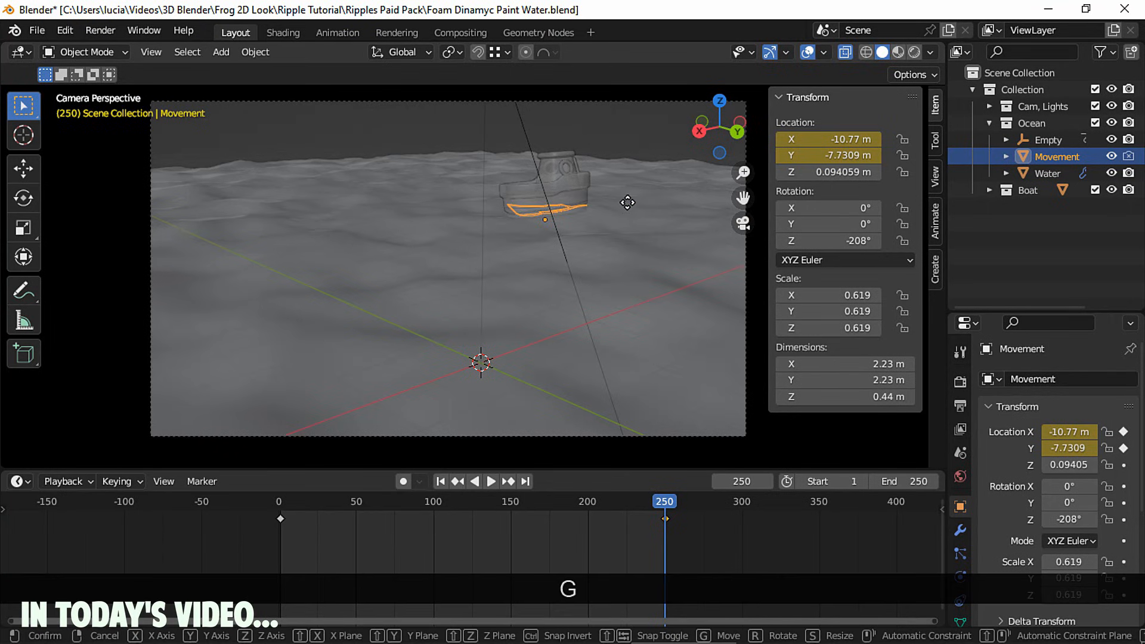
{"action": "left_click", "coordinate": [666, 216]}
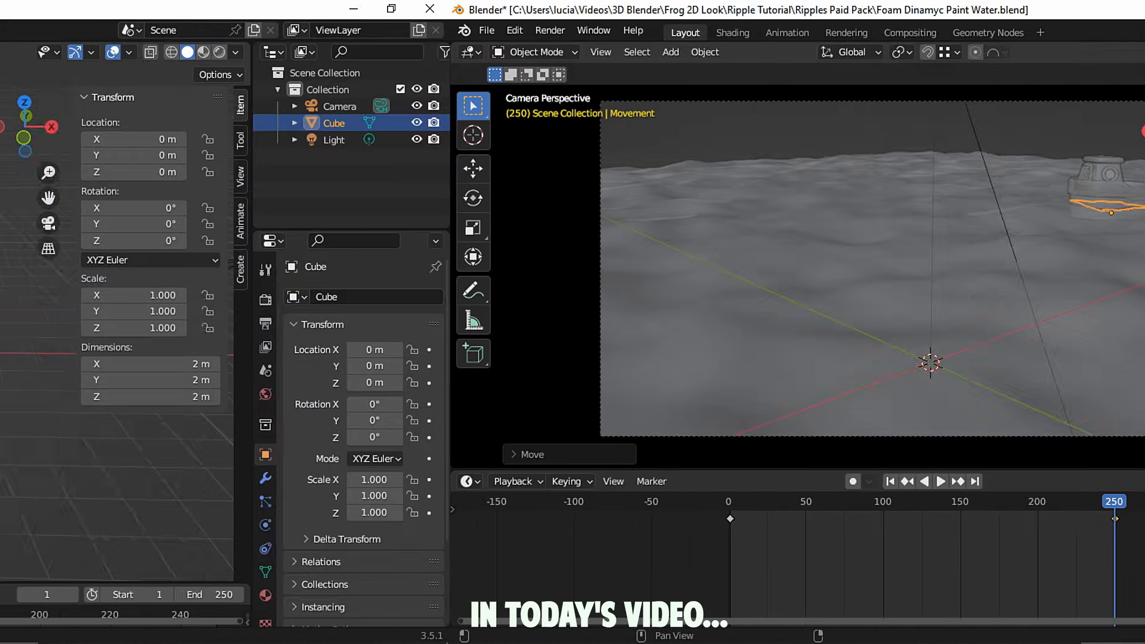
Replace the default cube with a mesh plane at the origin, scaled up uniformly to about 2.97
{"action": "key", "text": "x"}
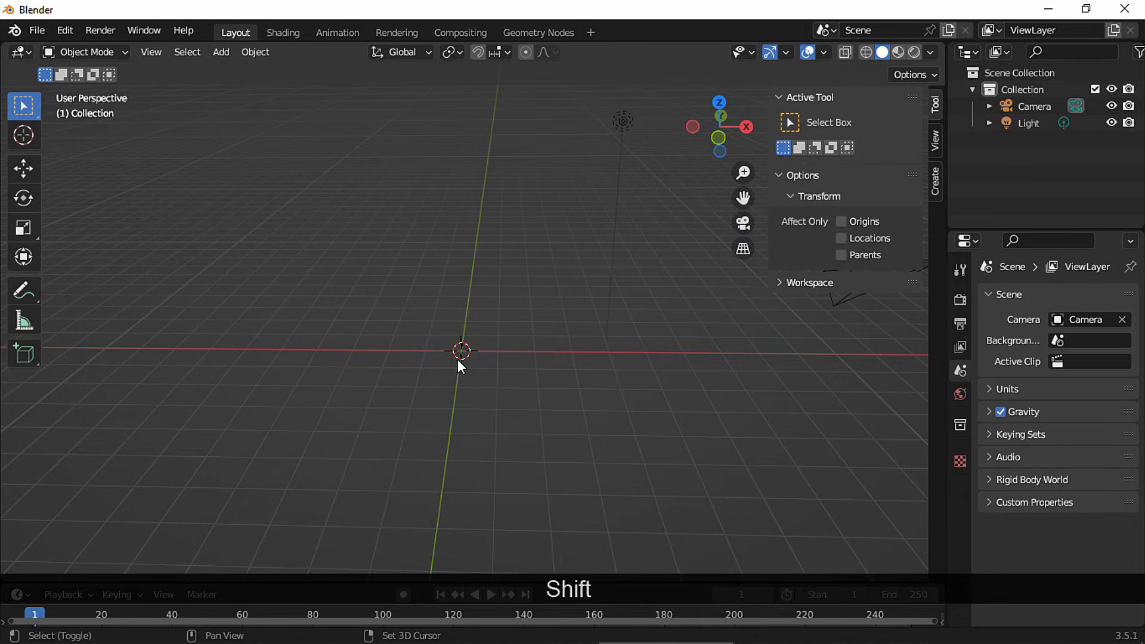
{"action": "key", "text": "shift+a"}
{"action": "left_click", "coordinate": [514, 299]}
{"action": "key", "text": "s"}
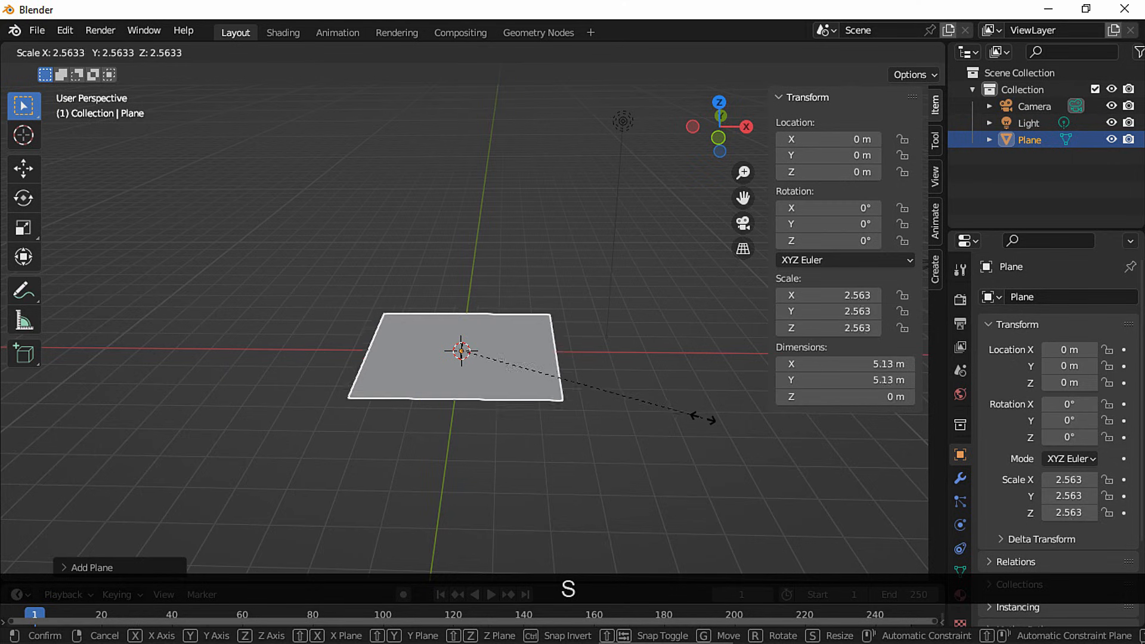
{"action": "left_click", "coordinate": [741, 428]}
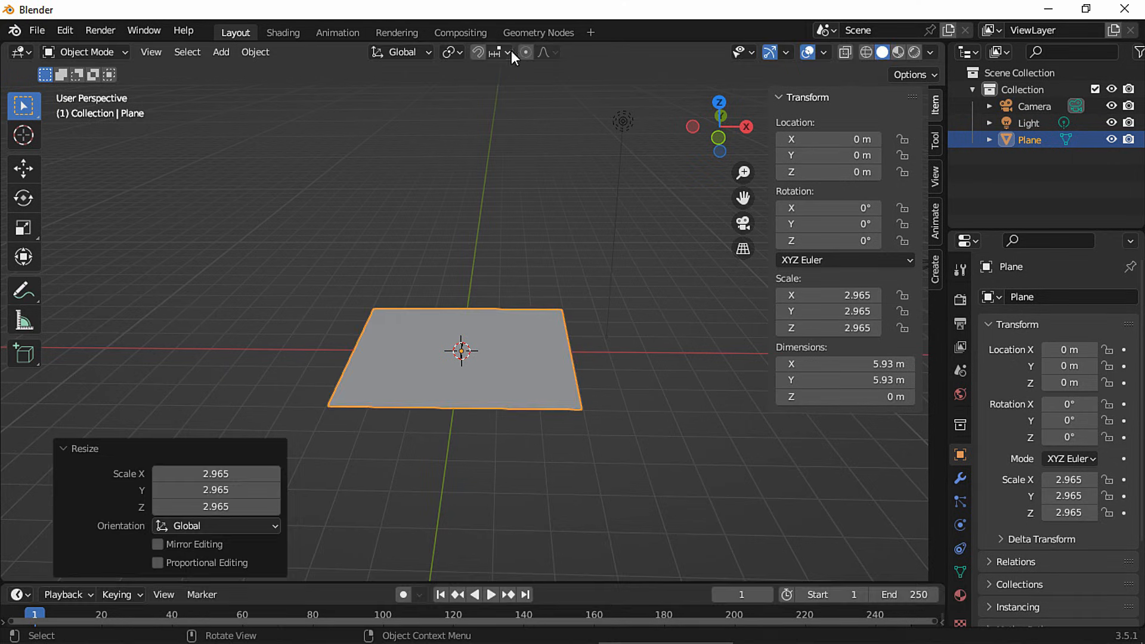
Create a new geometry node tree on the plane and name it Ripple
{"action": "left_click", "coordinate": [538, 33]}
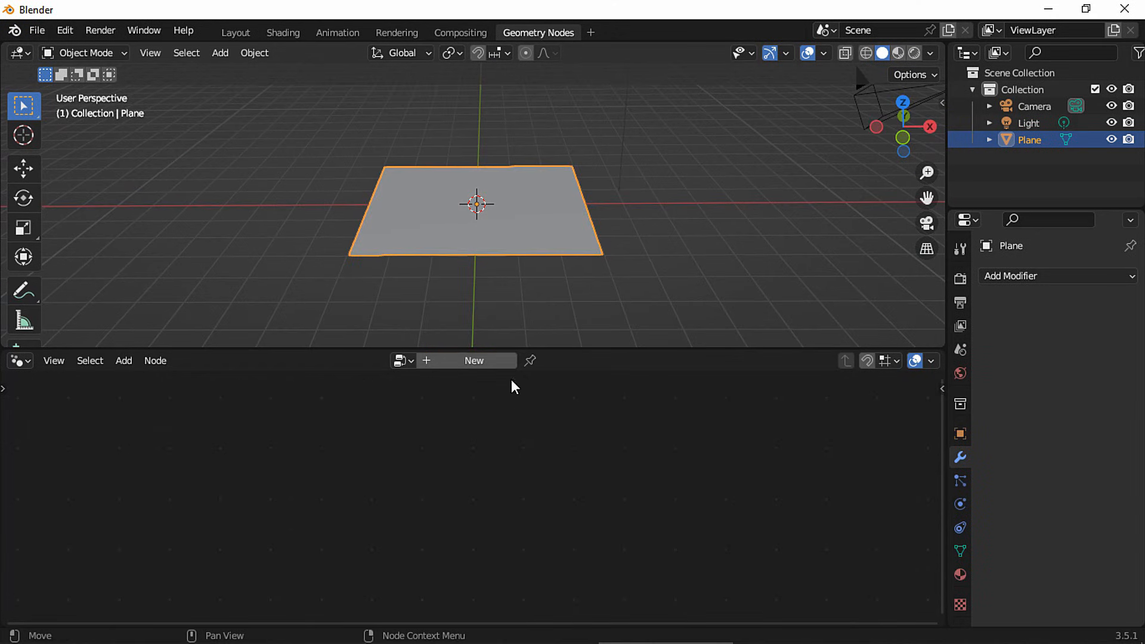
{"action": "left_click", "coordinate": [462, 360]}
{"action": "double_click", "coordinate": [457, 361]}
{"action": "key", "text": "Caps_Lock"}
{"action": "type", "text": "Ripple"}
{"action": "key", "text": "Return"}
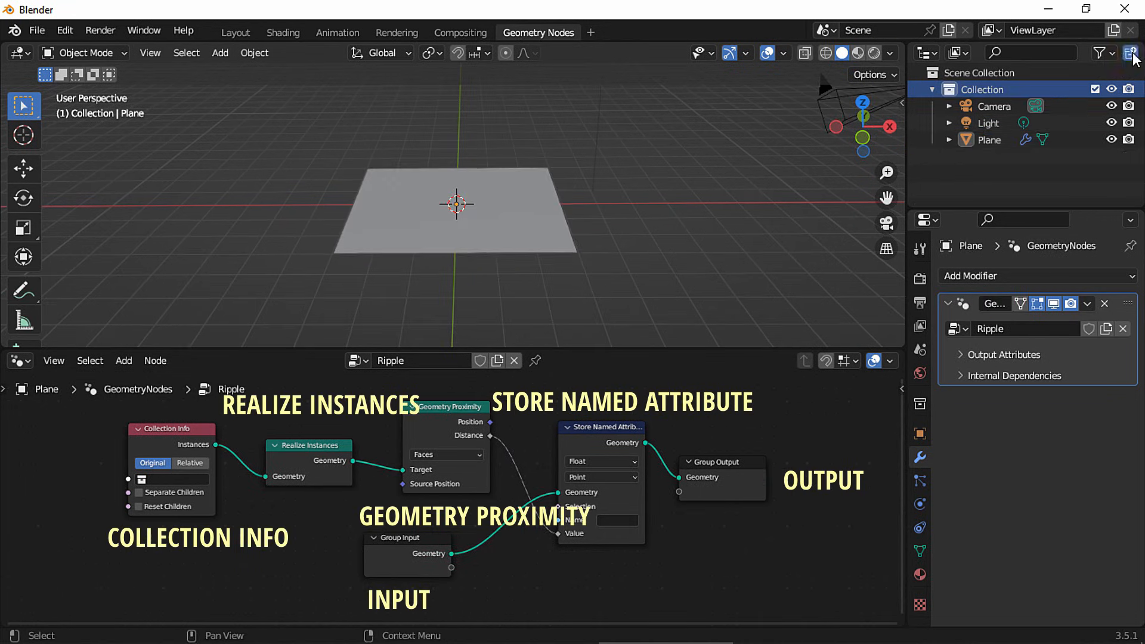
Create a new collection directly under the Scene Collection and name it Ripples
{"action": "left_click", "coordinate": [1131, 53]}
{"action": "left_click", "coordinate": [985, 108]}
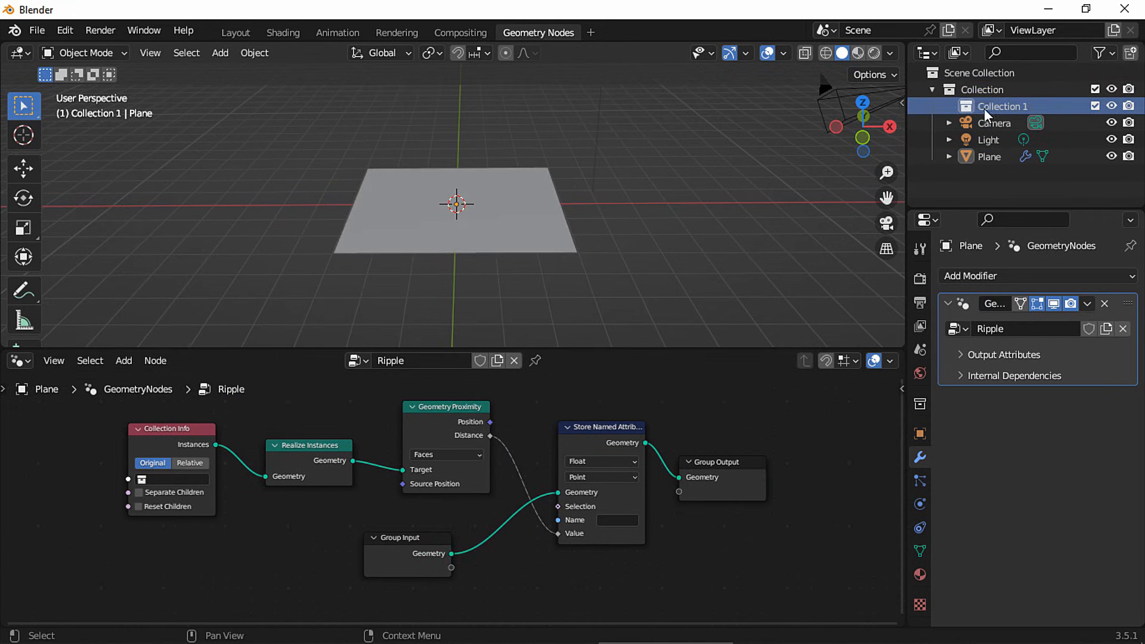
{"action": "left_click_drag", "start_coordinate": [983, 109], "coordinate": [979, 77]}
{"action": "double_click", "coordinate": [990, 157]}
{"action": "type", "text": "Ripples"}
{"action": "key", "text": "Return"}
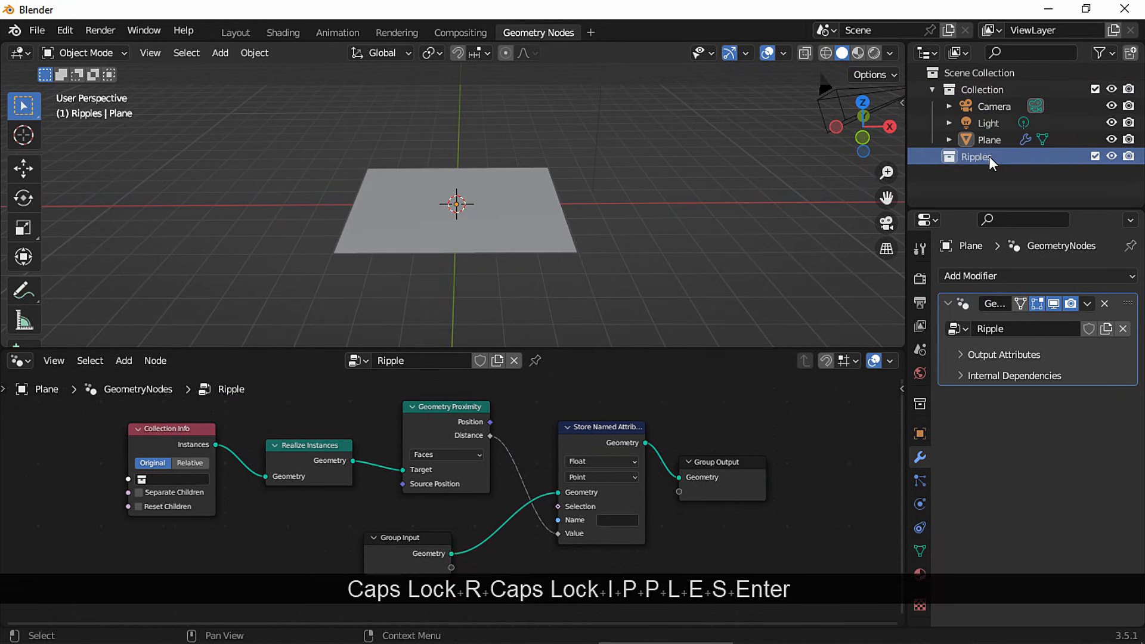
Add a UV sphere to the Ripples collection at the plane's centre and scale it down to about 0.49
{"action": "key", "text": "shift+a"}
{"action": "mouse_move", "coordinate": [478, 233]}
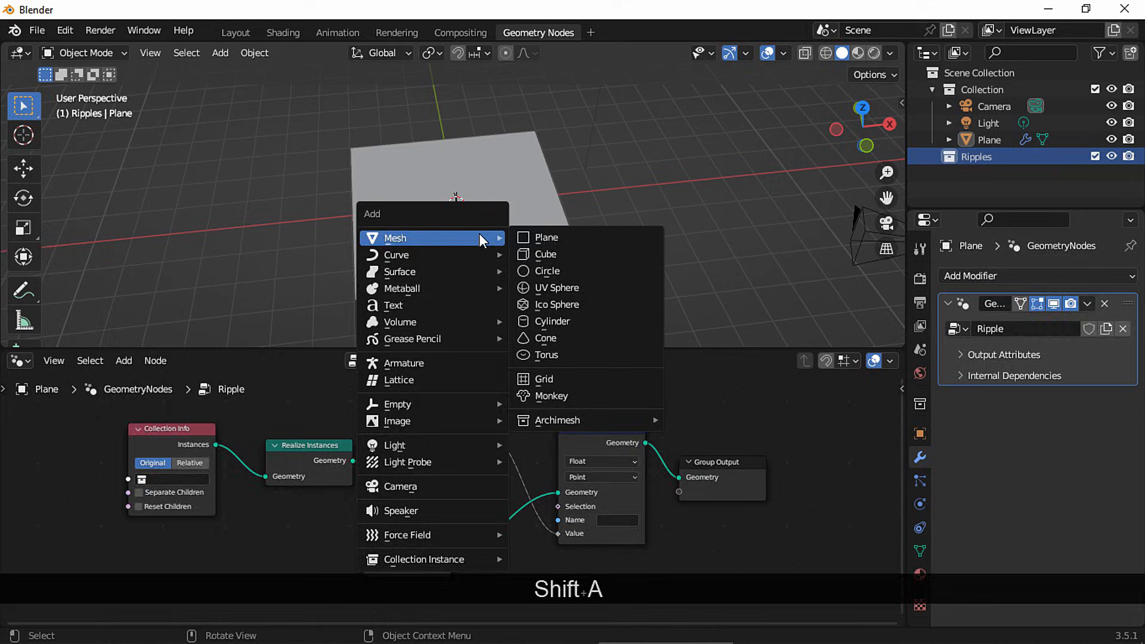
{"action": "left_click", "coordinate": [542, 297]}
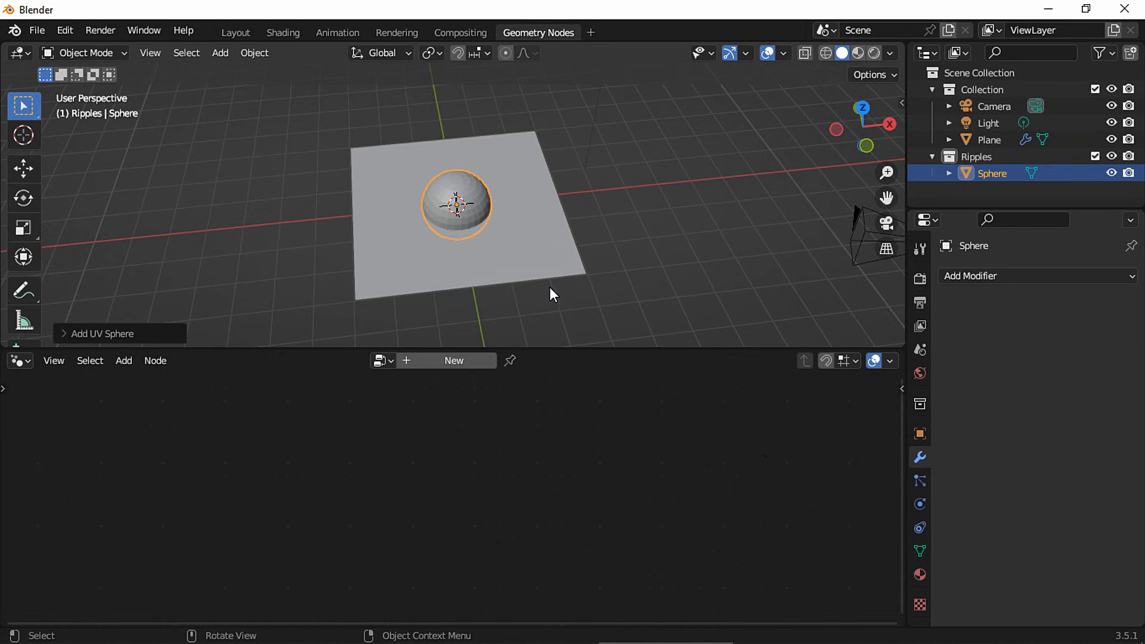
{"action": "key", "text": "n"}
{"action": "key", "text": "s"}
{"action": "left_click", "coordinate": [492, 198]}
Duplicate the sphere and place the copy near a plane corner at about X -1.52 m, Y 1.52 m
{"action": "left_click", "coordinate": [678, 103]}
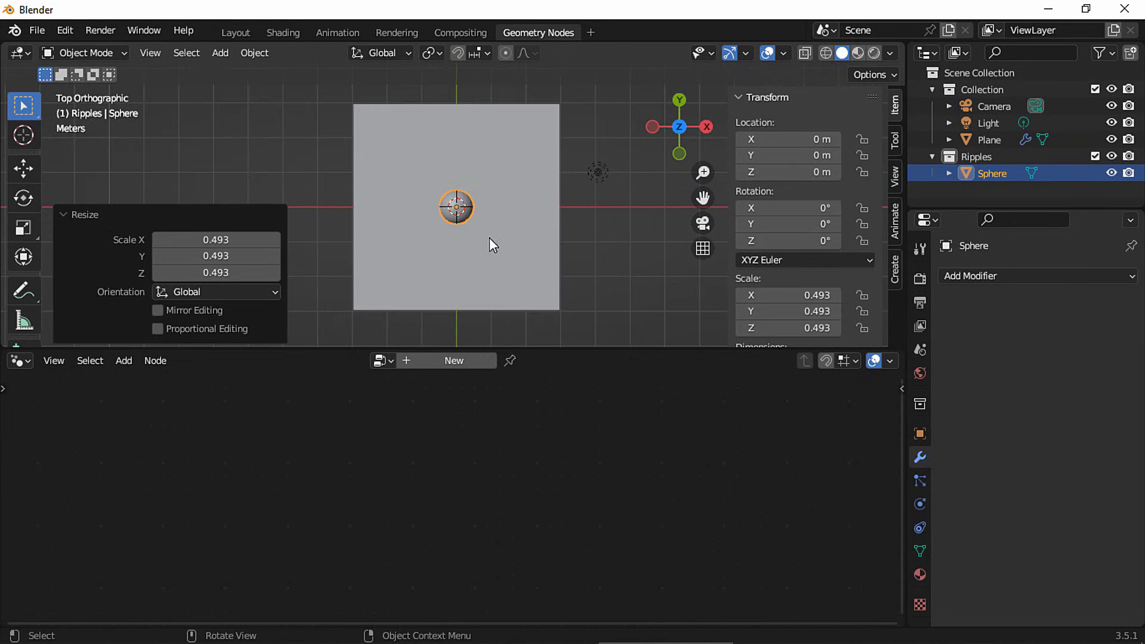
{"action": "key", "text": "shift+d"}
{"action": "key", "text": "Escape"}
{"action": "key", "text": "g"}
{"action": "left_click", "coordinate": [459, 222]}
Duplicate the corner sphere, place the copy near the plane's corner at positive X and Y, and make it slightly smaller
{"action": "key", "text": "shift+d"}
{"action": "key", "text": "Escape"}
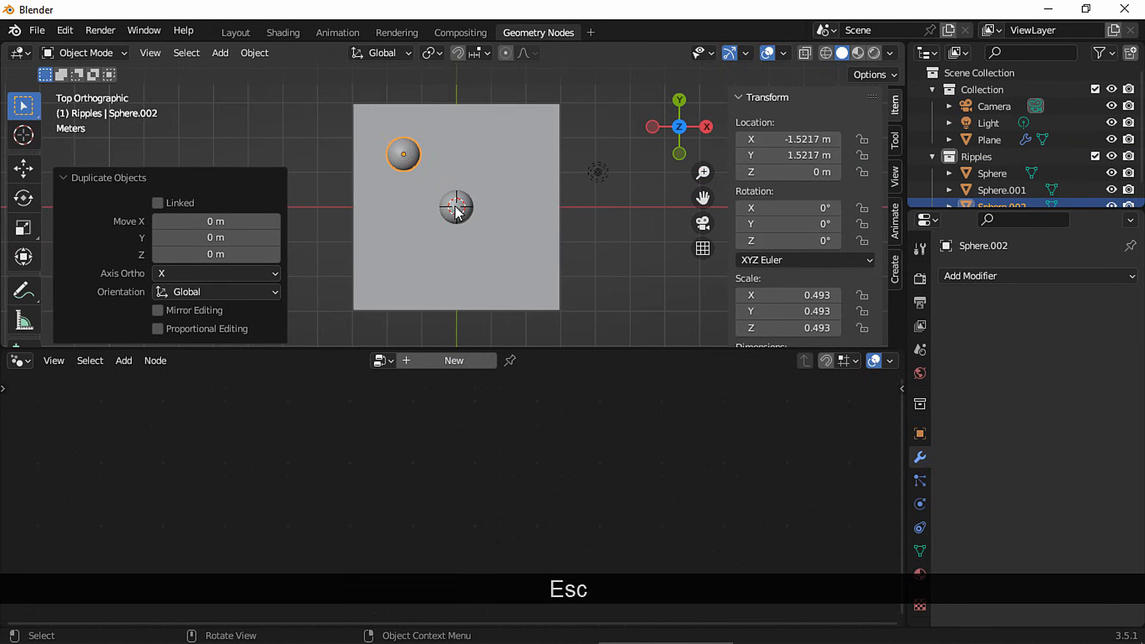
{"action": "key", "text": "g"}
{"action": "left_click", "coordinate": [555, 192]}
{"action": "key", "text": "s"}
{"action": "left_click", "coordinate": [556, 172]}
Scale up the central sphere by a factor of about 1.44
{"action": "left_click", "coordinate": [468, 202]}
{"action": "key", "text": "s"}
{"action": "left_click", "coordinate": [409, 174]}
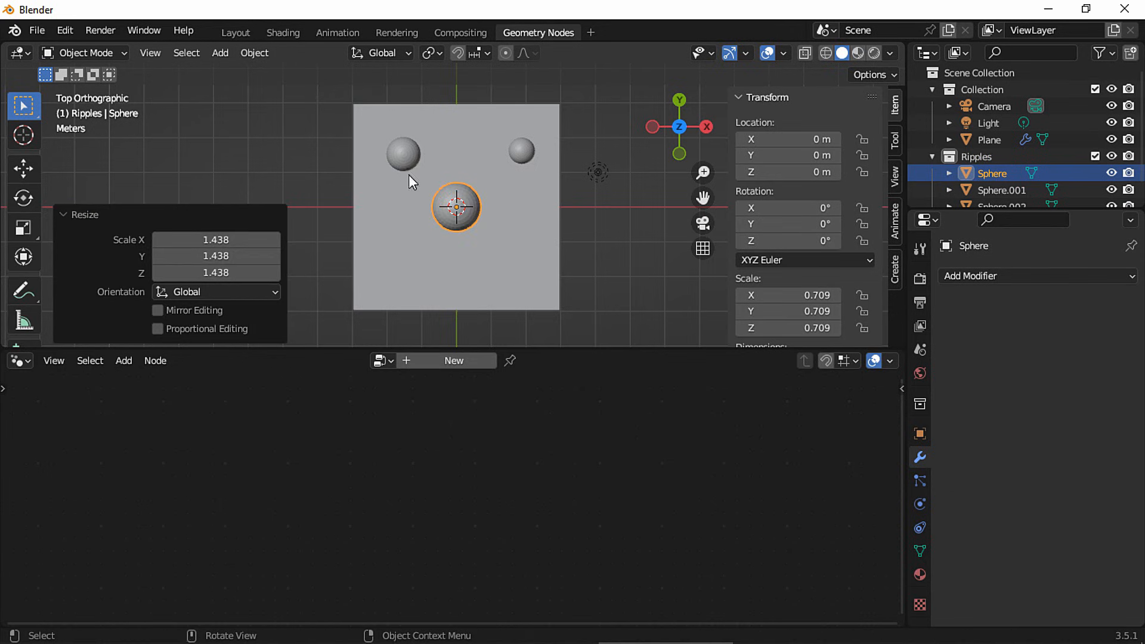
Duplicate the sphere at negative X, place the copy at about X -1.81 m, Y -2.00 m, and scale it down
{"action": "left_click", "coordinate": [406, 158]}
{"action": "key", "text": "shift+d"}
{"action": "key", "text": "Escape"}
{"action": "key", "text": "g"}
{"action": "left_click", "coordinate": [446, 281]}
{"action": "key", "text": "s"}
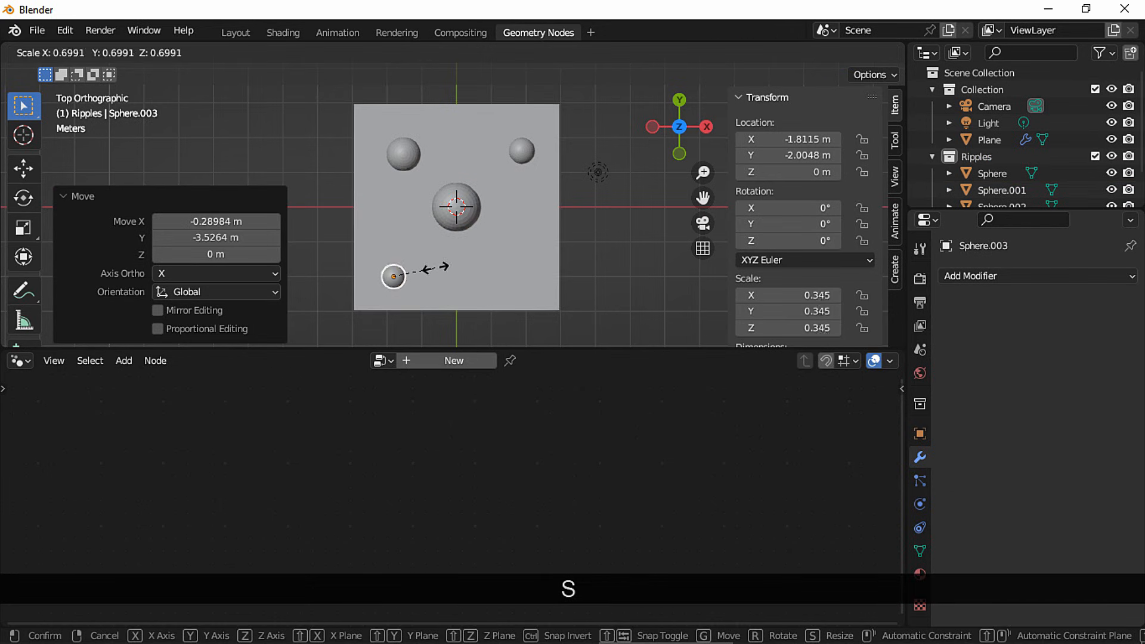
{"action": "left_click", "coordinate": [391, 271]}
Subdivide the plane's entire mesh with 10 cuts
{"action": "middle_click_drag", "start_coordinate": [391, 271], "coordinate": [455, 173]}
{"action": "left_click", "coordinate": [432, 263]}
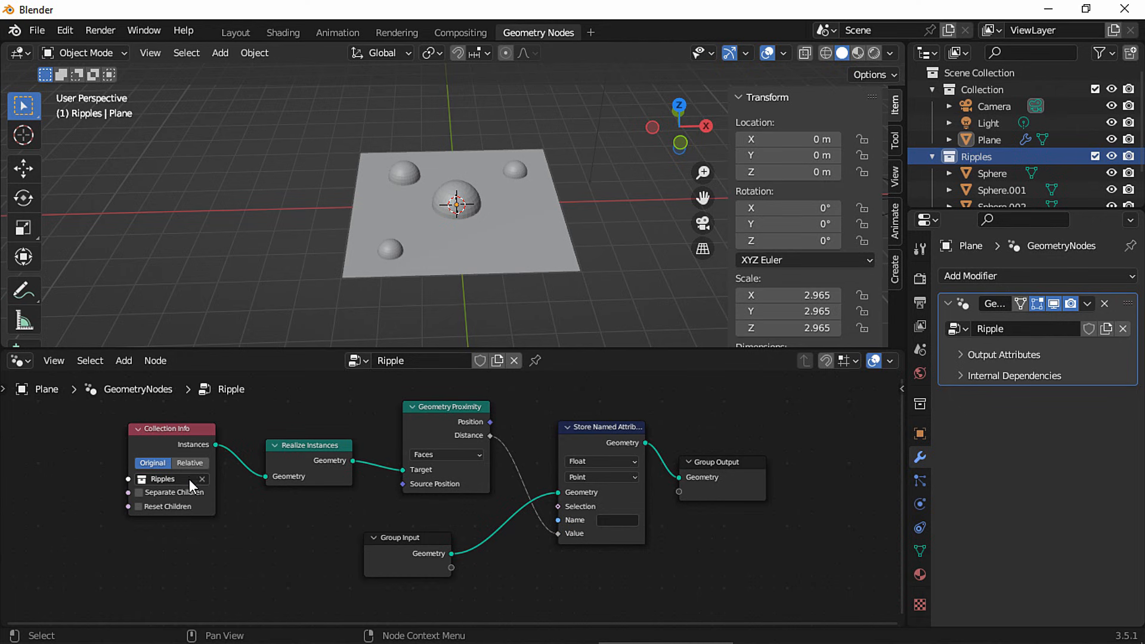
{"action": "key", "text": "Tab"}
{"action": "key", "text": "a"}
{"action": "right_click", "coordinate": [449, 253]}
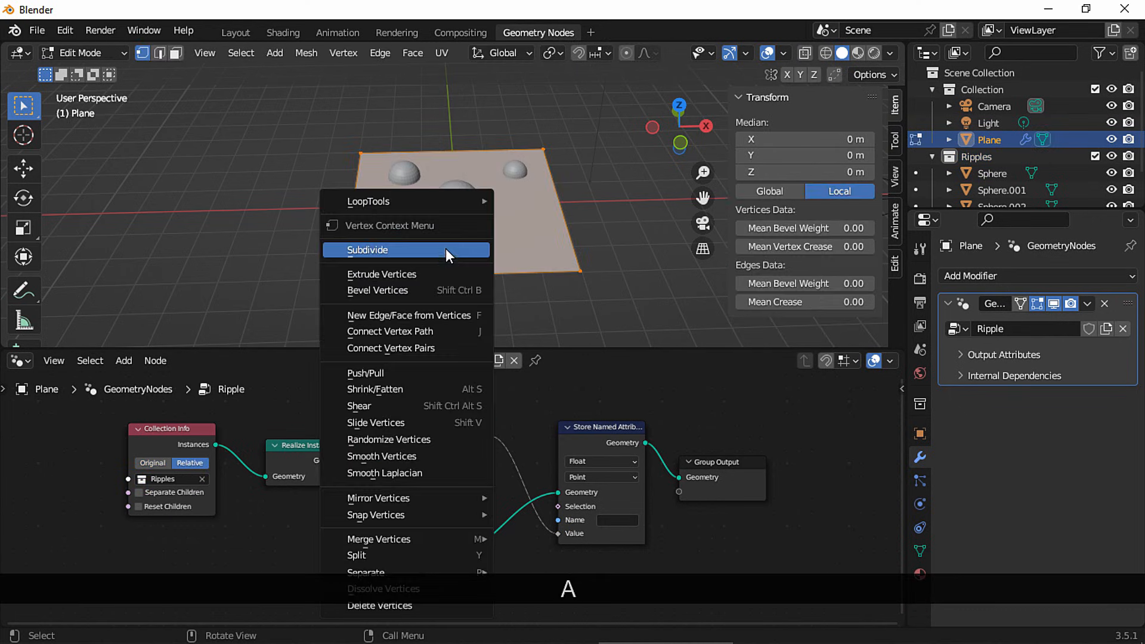
{"action": "left_click", "coordinate": [449, 253]}
{"action": "left_click", "coordinate": [238, 218]}
{"action": "type", "text": "10"}
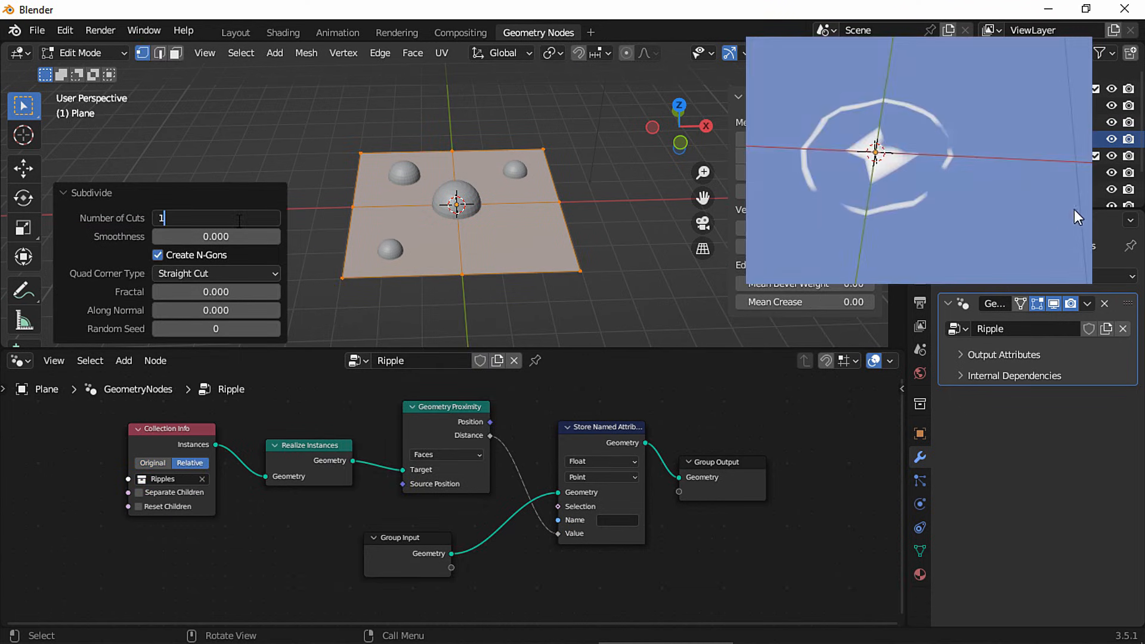
{"action": "key", "text": "Return"}
Subdivide the plane's mesh again with 3 cuts and return to Object Mode
{"action": "right_click", "coordinate": [402, 235]}
{"action": "left_click", "coordinate": [402, 234]}
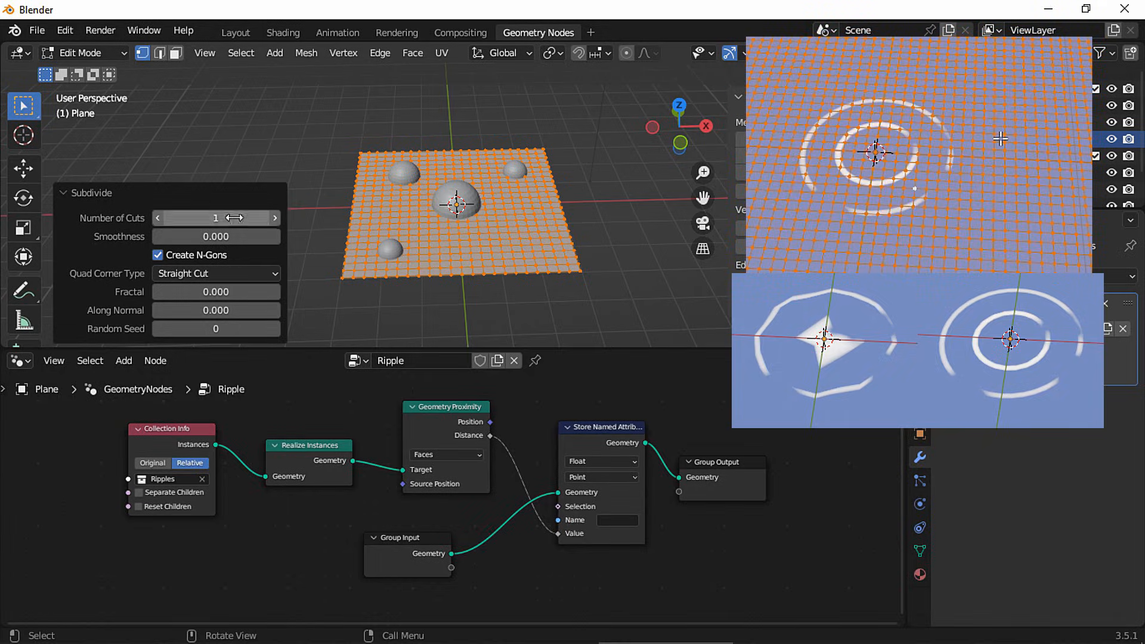
{"action": "type", "text": "3"}
{"action": "key", "text": "Return"}
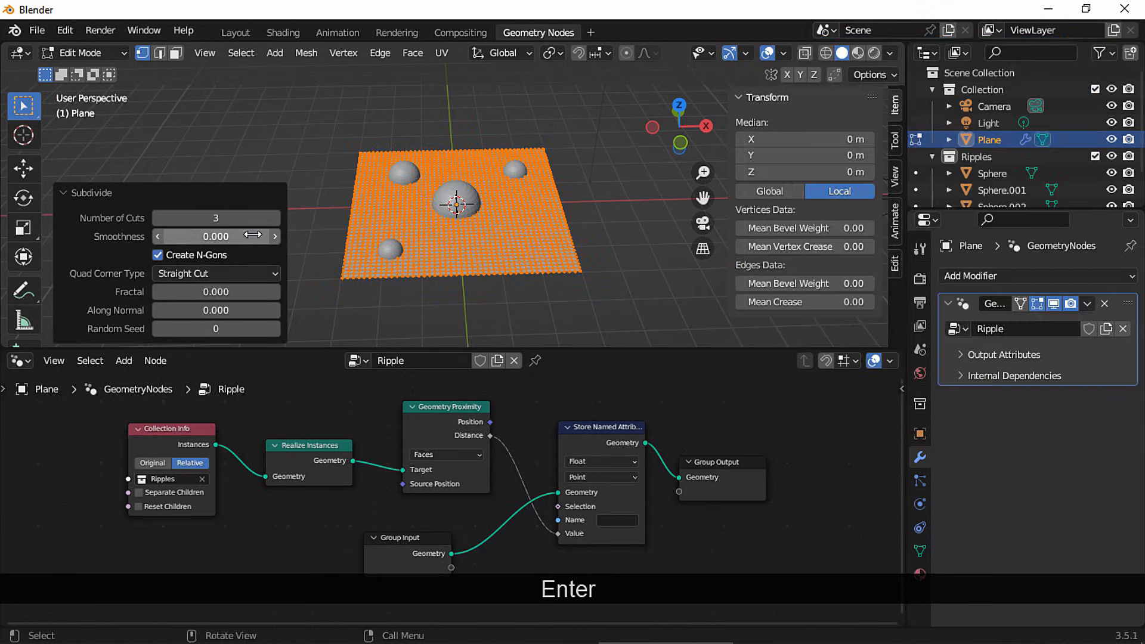
{"action": "key", "text": "Tab"}
Name the attribute in the Store Named Attribute node "animation"
{"action": "left_click", "coordinate": [617, 519]}
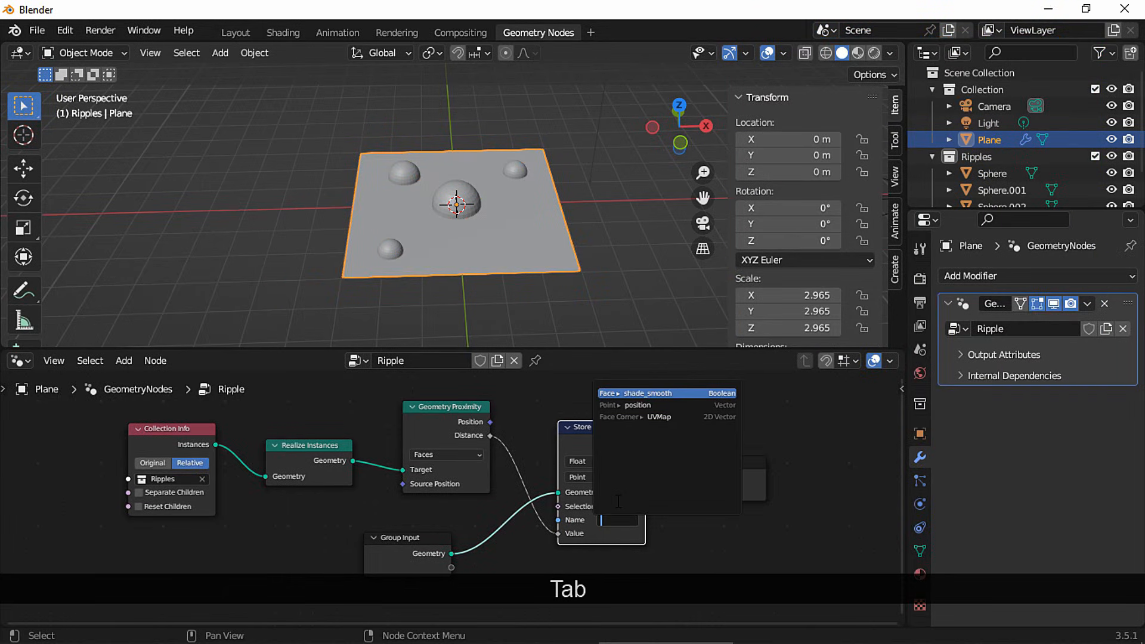
{"action": "type", "text": "animation"}
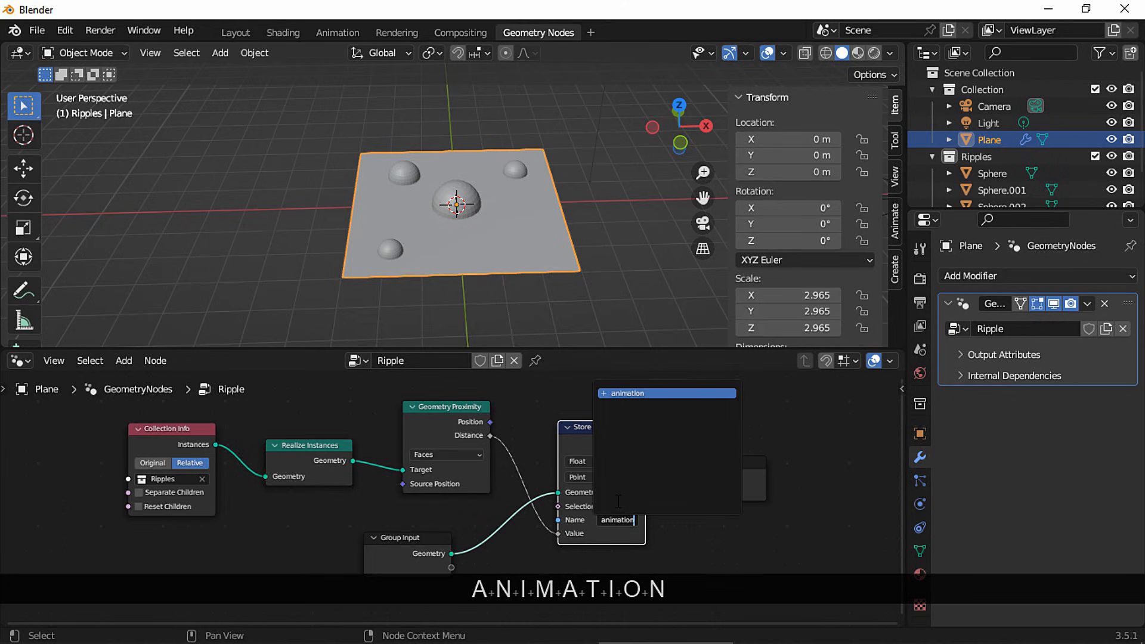
{"action": "key", "text": "Return"}
Open the plane's material in the Shading workspace and rename it Ripple
{"action": "left_click", "coordinate": [280, 33]}
{"action": "double_click", "coordinate": [471, 386]}
{"action": "type", "text": "Ripple"}
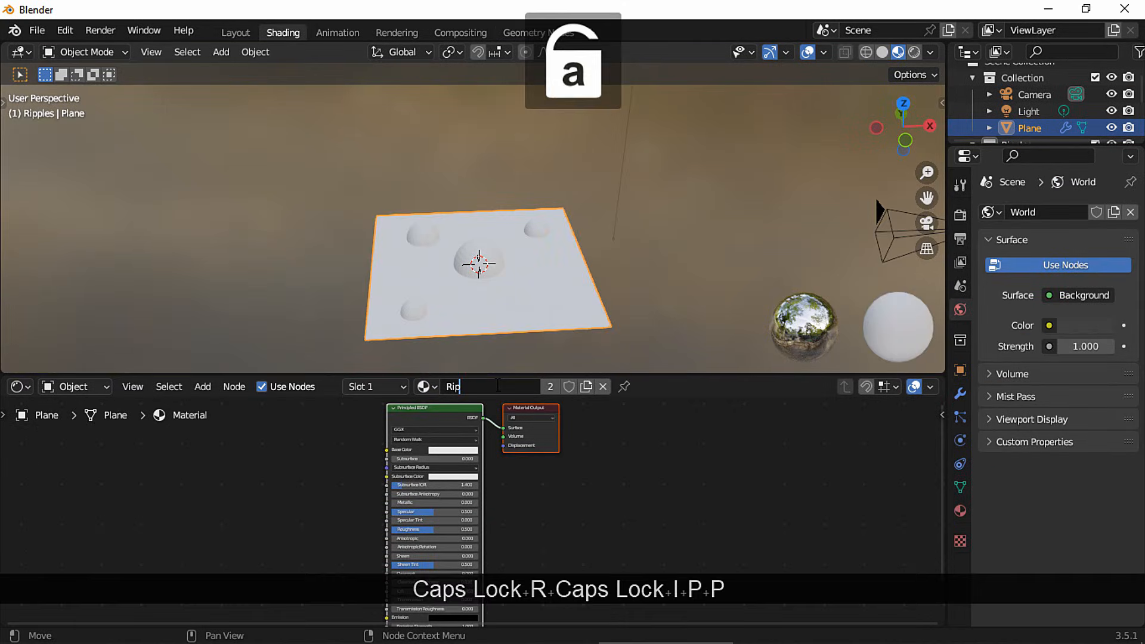
{"action": "key", "text": "Return"}
Delete the Principled BSDF node from the Ripple material
{"action": "middle_click_drag", "start_coordinate": [257, 510], "coordinate": [396, 528]}
{"action": "left_click", "coordinate": [530, 508]}
{"action": "key", "text": "x"}
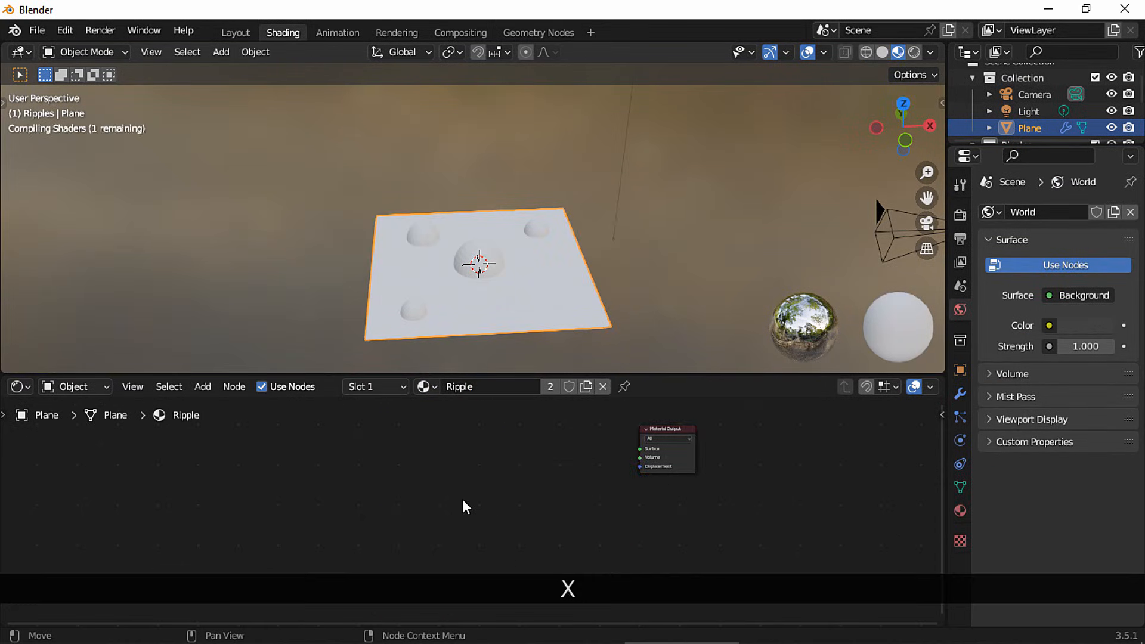
Add an Attribute node to the Ripple material and connect its Color output to the Material Output's Surface input
{"action": "middle_click_drag", "start_coordinate": [462, 499], "coordinate": [418, 487], "text": "ctrl"}
{"action": "middle_click_drag", "start_coordinate": [378, 488], "coordinate": [410, 515]}
{"action": "key", "text": "shift+a"}
{"action": "type", "text": "at"}
{"action": "key", "text": "Return"}
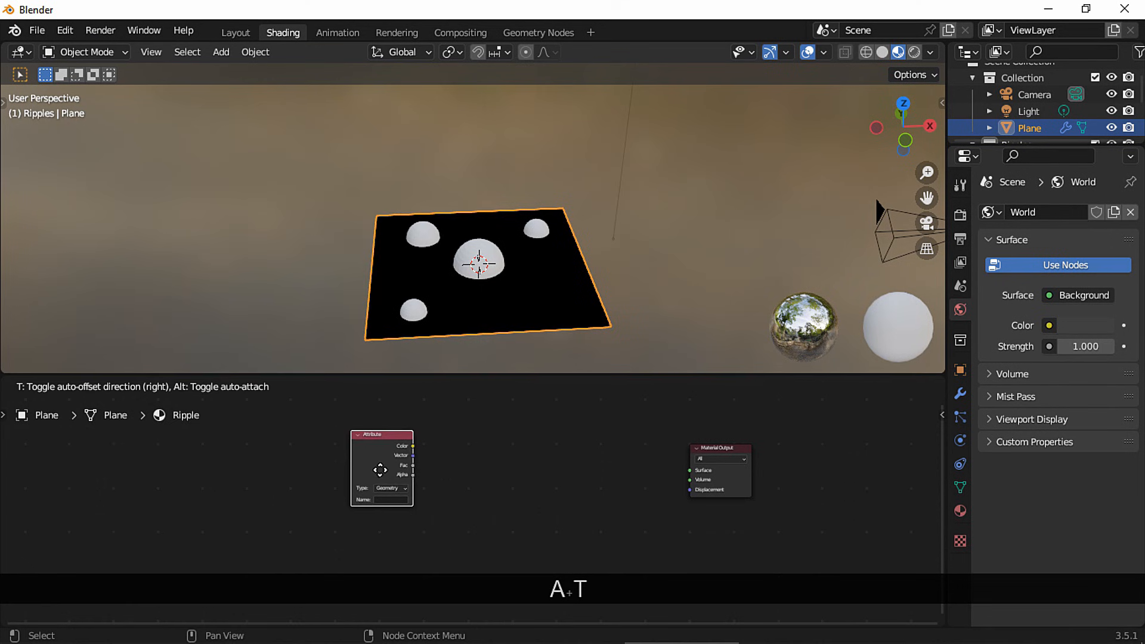
{"action": "left_click", "coordinate": [405, 453]}
{"action": "left_click_drag", "start_coordinate": [408, 451], "coordinate": [688, 470]}
{"action": "middle_click_drag", "start_coordinate": [373, 502], "coordinate": [371, 510], "text": "ctrl"}
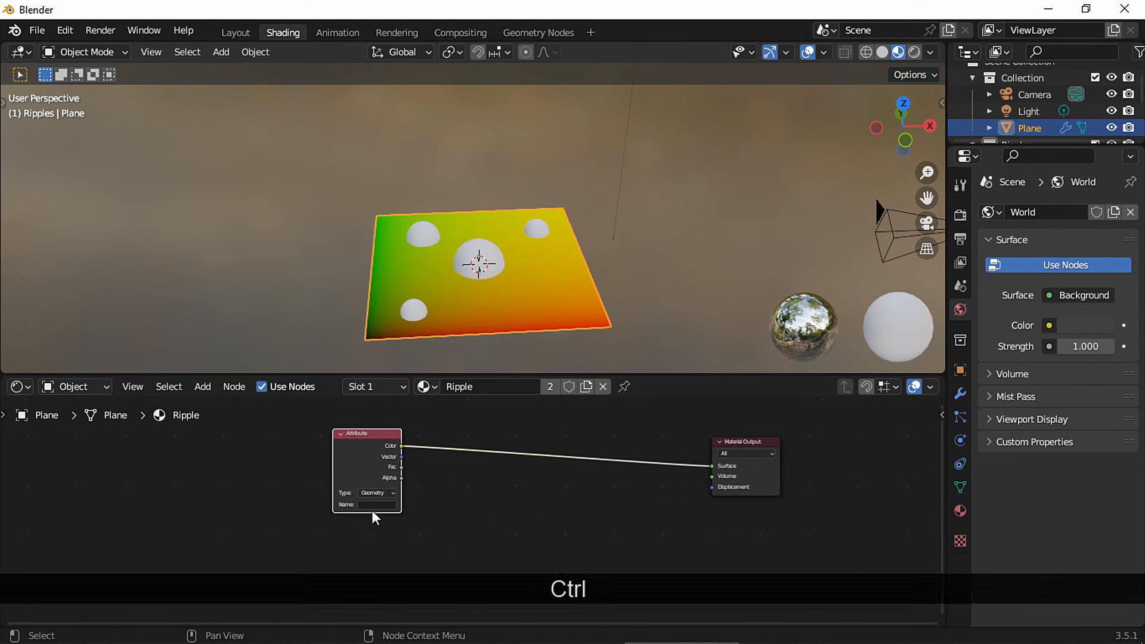
Check the attribute name stored in the geometry nodes and enter "animation" as the material's Attribute node name
{"action": "left_click", "coordinate": [542, 33]}
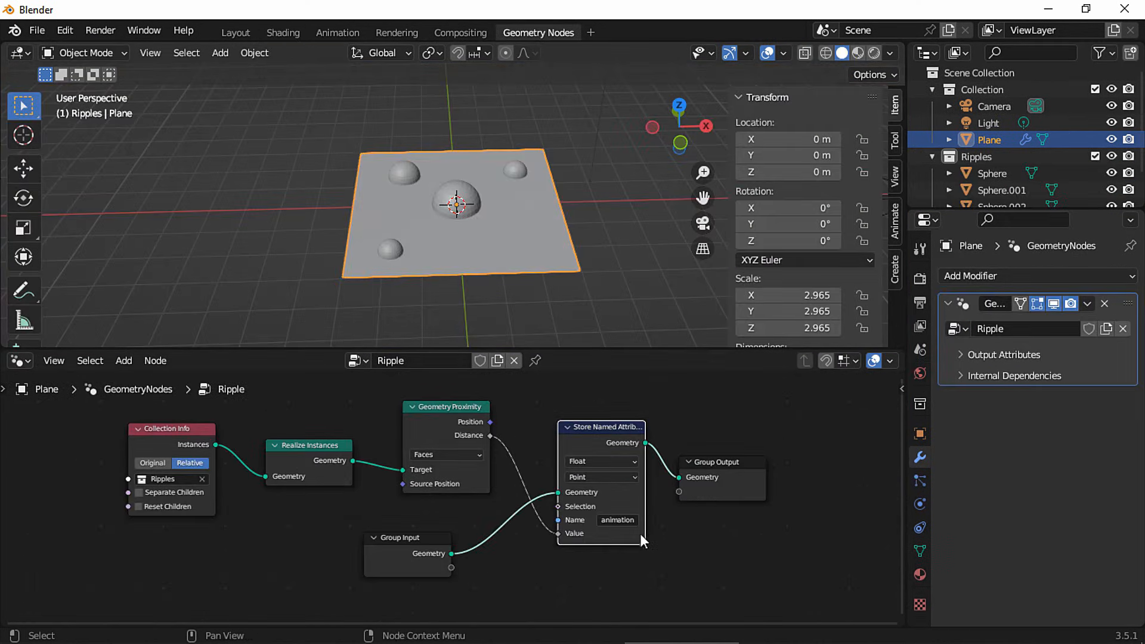
{"action": "left_click", "coordinate": [283, 34]}
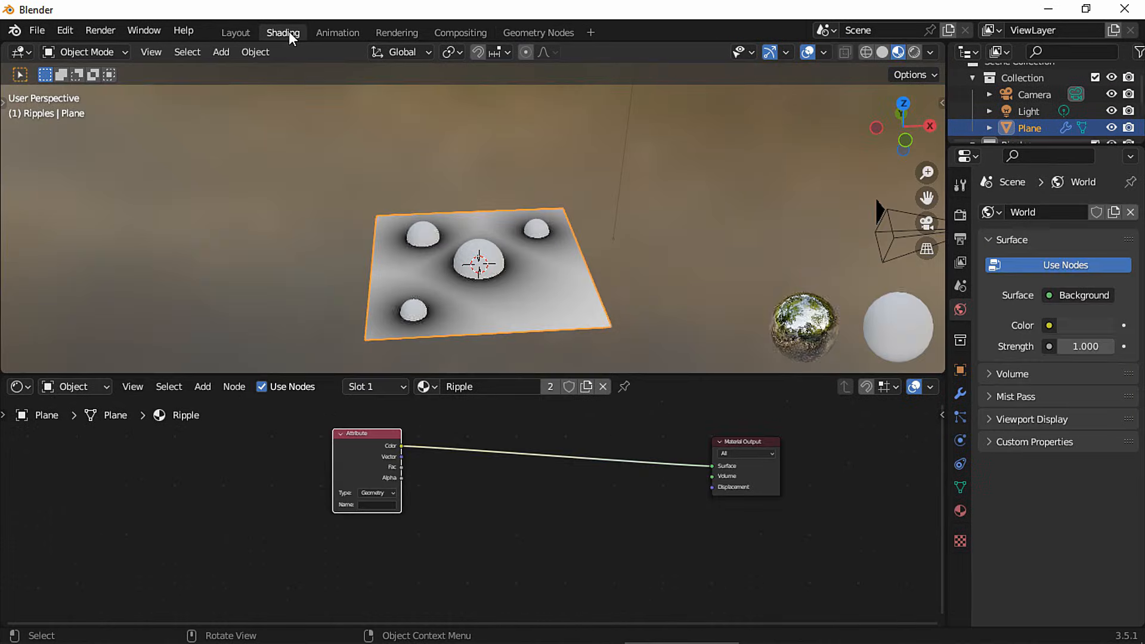
{"action": "left_click", "coordinate": [378, 505]}
{"action": "type", "text": "animati"}
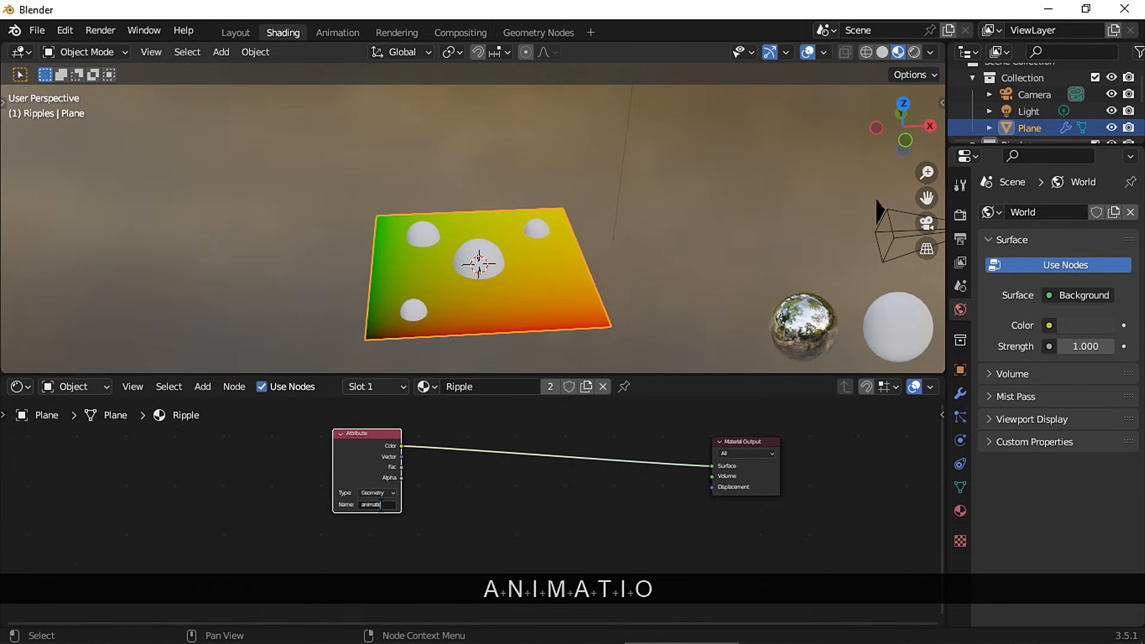
{"action": "type", "text": "on"}
{"action": "key", "text": "Return"}
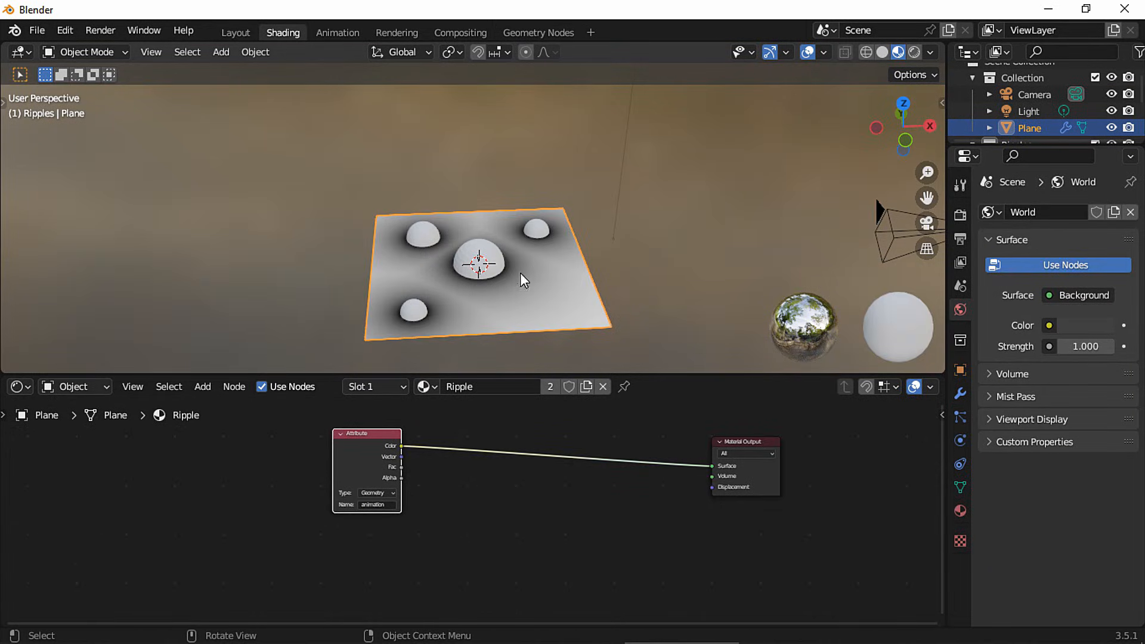
{"action": "middle_click_drag", "start_coordinate": [529, 540], "coordinate": [462, 544], "text": "ctrl"}
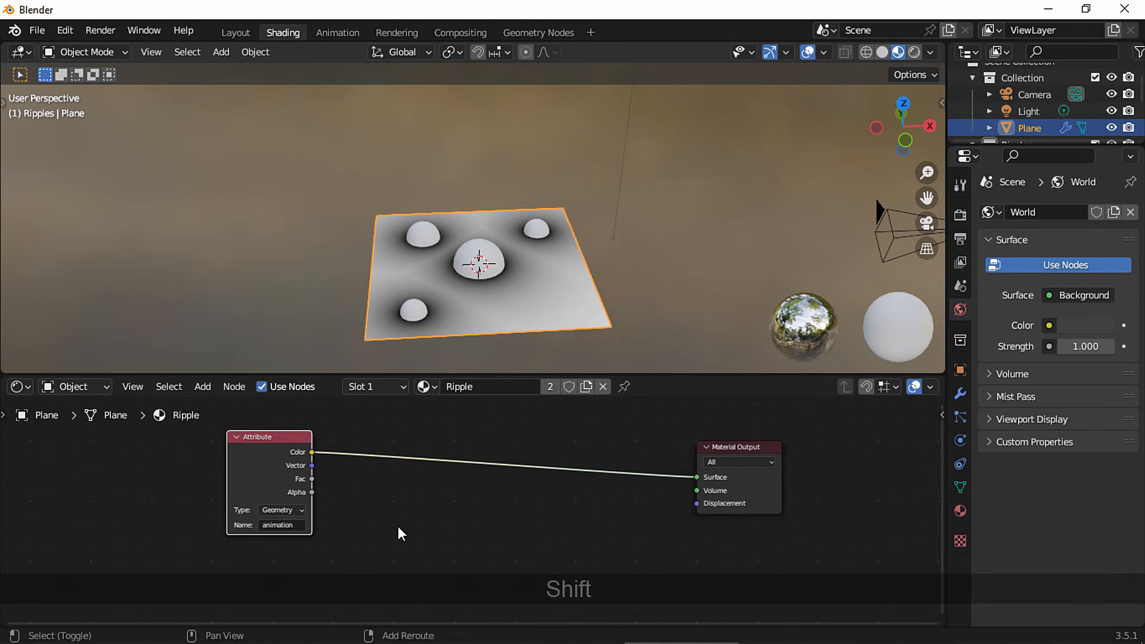
Insert a Wave Texture between the Attribute and Material Output nodes and set its Scale to 4.4
{"action": "key", "text": "shift+a"}
{"action": "left_click", "coordinate": [369, 447]}
{"action": "type", "text": "wa"}
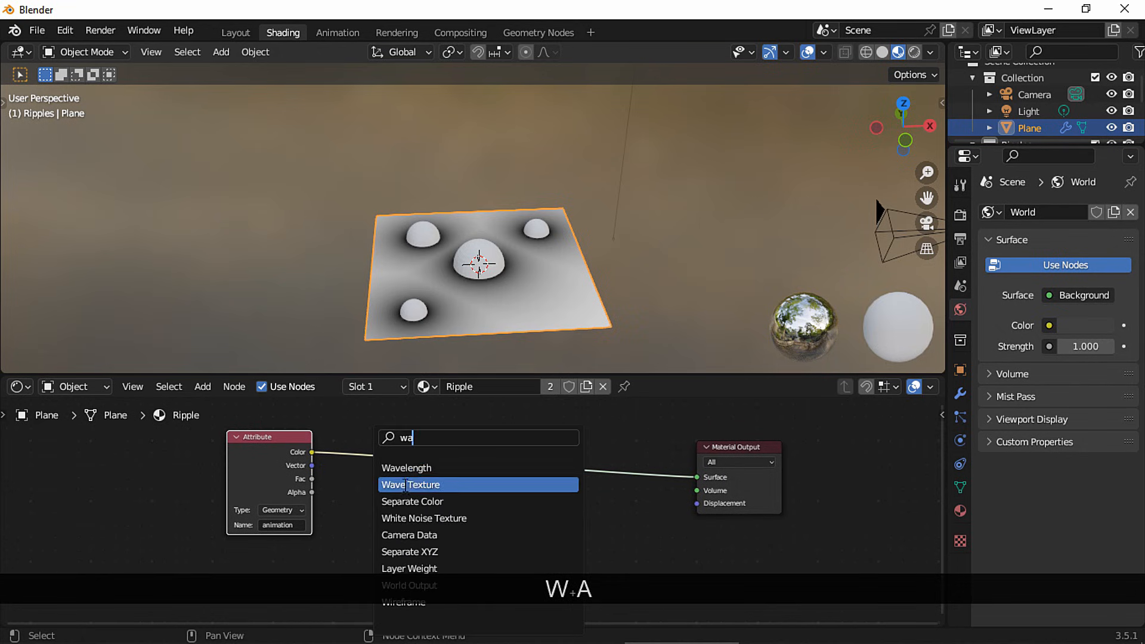
{"action": "left_click", "coordinate": [393, 480]}
{"action": "middle_click_drag", "start_coordinate": [587, 294], "coordinate": [573, 322]}
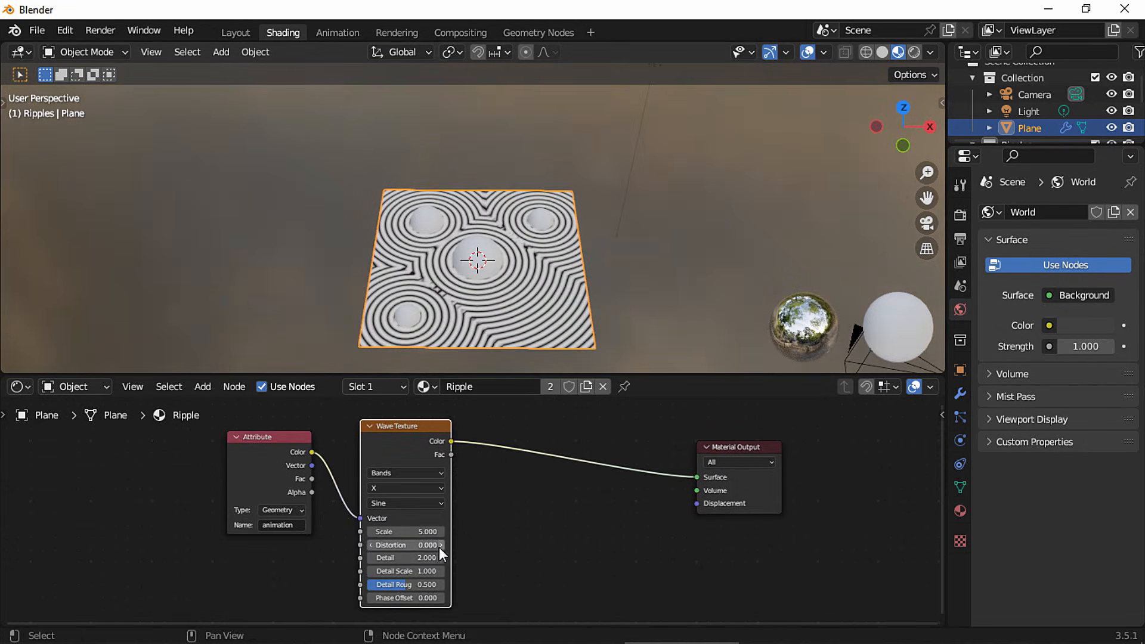
{"action": "mouse_move", "coordinate": [409, 529]}
{"action": "left_mouse_down"}
{"action": "mouse_move", "coordinate": [439, 528]}
{"action": "mouse_move", "coordinate": [368, 525]}
{"action": "mouse_move", "coordinate": [403, 524]}
{"action": "left_mouse_up"}
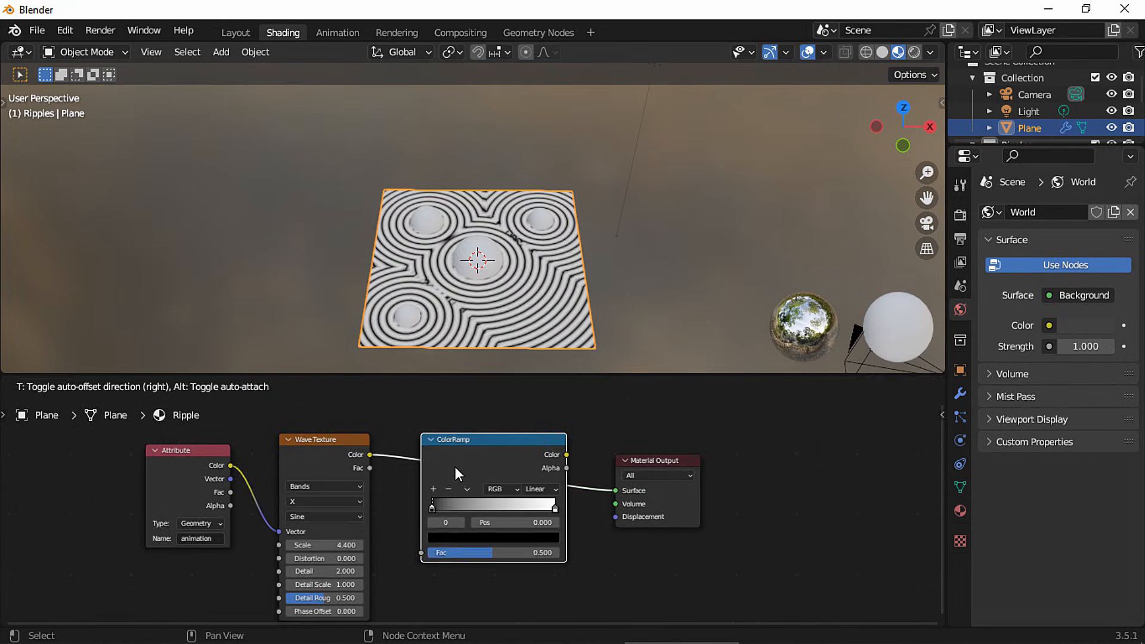
Place a ColorRamp between the Wave Texture and Material Output and move its black stop about two-thirds of the way towards white
{"action": "left_click", "coordinate": [455, 466]}
{"action": "middle_click_drag", "start_coordinate": [516, 338], "coordinate": [496, 188], "text": "ctrl"}
{"action": "left_click_drag", "start_coordinate": [452, 508], "coordinate": [517, 507]}
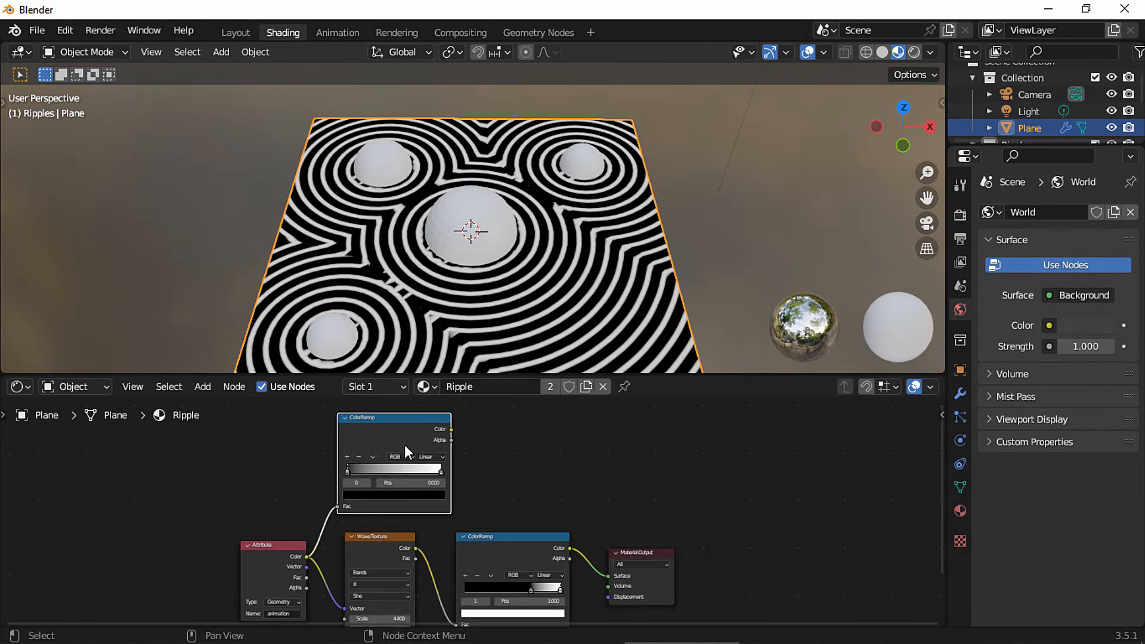
Preview the ColorRamp fed by the Attribute and make it a white-to-black falloff around the objects, with the black stop at 0.132
{"action": "left_click", "coordinate": [393, 444], "text": "ctrl+shift"}
{"action": "scroll", "coordinate": [395, 473], "scroll_direction": "up", "scroll_amount": 3}
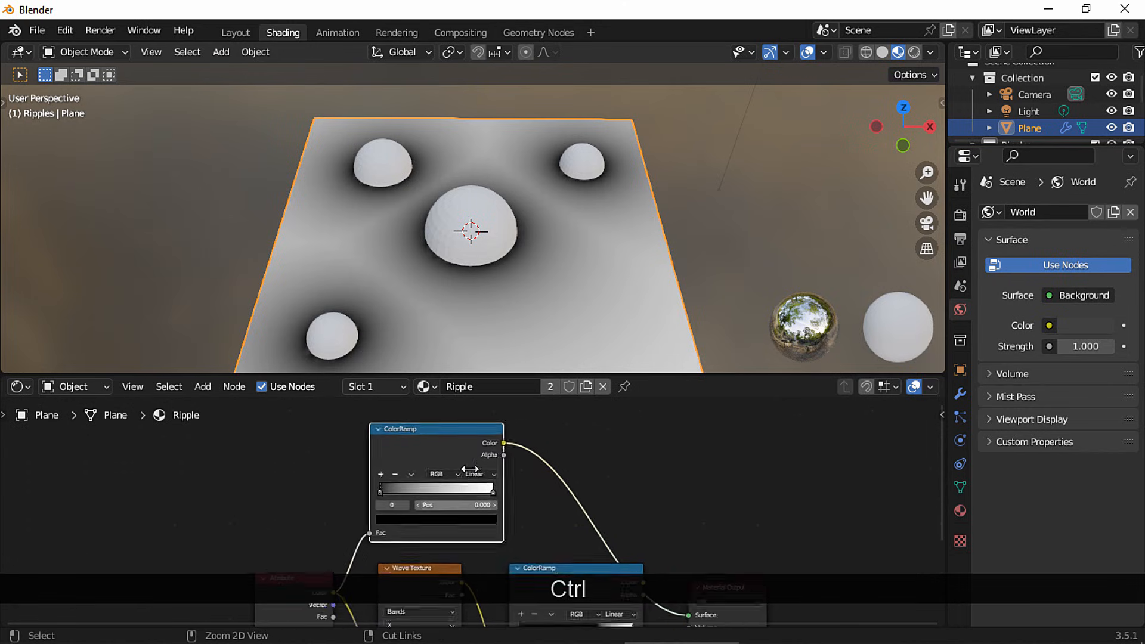
{"action": "left_click_drag", "start_coordinate": [364, 489], "coordinate": [321, 490]}
{"action": "left_click_drag", "start_coordinate": [428, 487], "coordinate": [378, 492]}
{"action": "middle_click_drag", "start_coordinate": [379, 493], "coordinate": [531, 428], "text": "ctrl"}
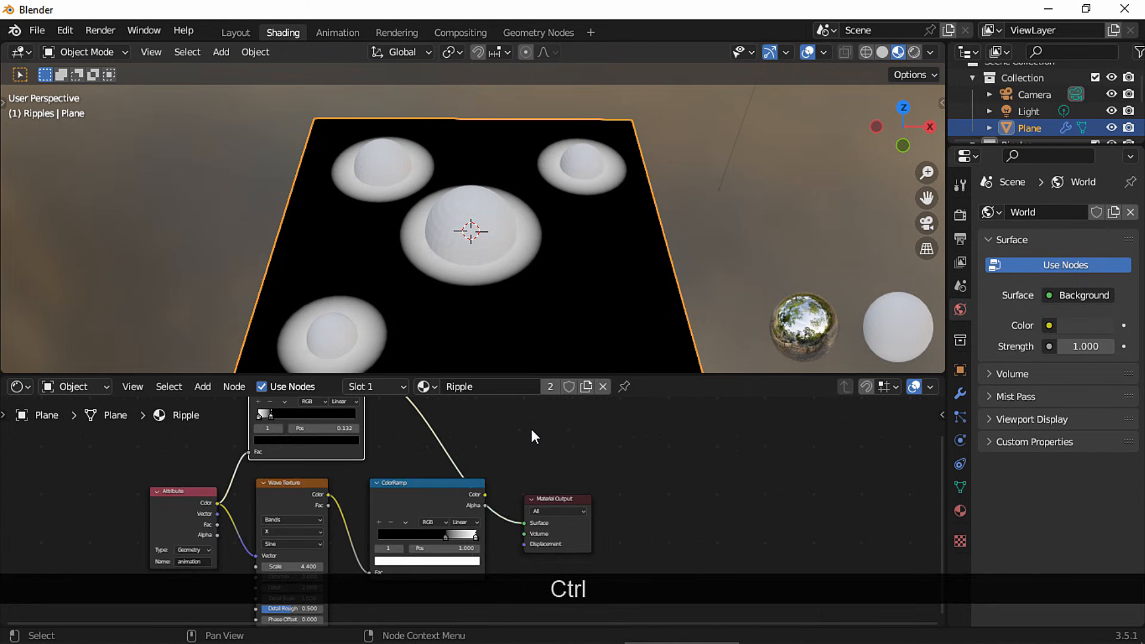
Move the Material Output away, insert a Mix node before it and set the Mix data type to Color
{"action": "left_click_drag", "start_coordinate": [589, 496], "coordinate": [701, 433]}
{"action": "middle_click_drag", "start_coordinate": [518, 398], "coordinate": [540, 456]}
{"action": "key", "text": "shift+a"}
{"action": "type", "text": "mi"}
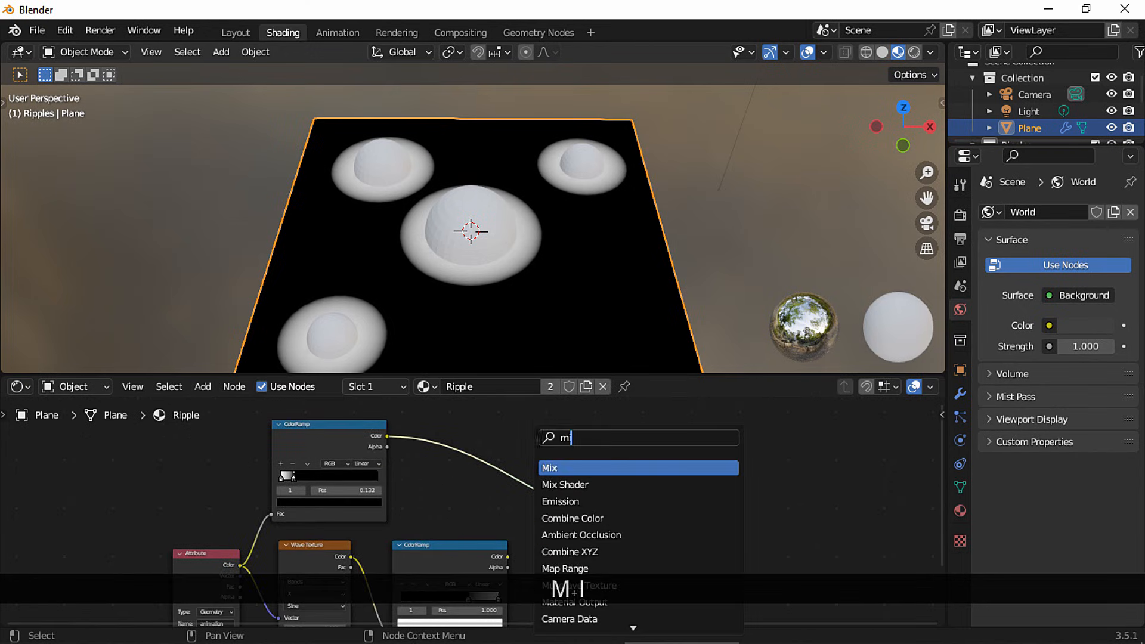
{"action": "key", "text": "Return"}
{"action": "left_click", "coordinate": [569, 471]}
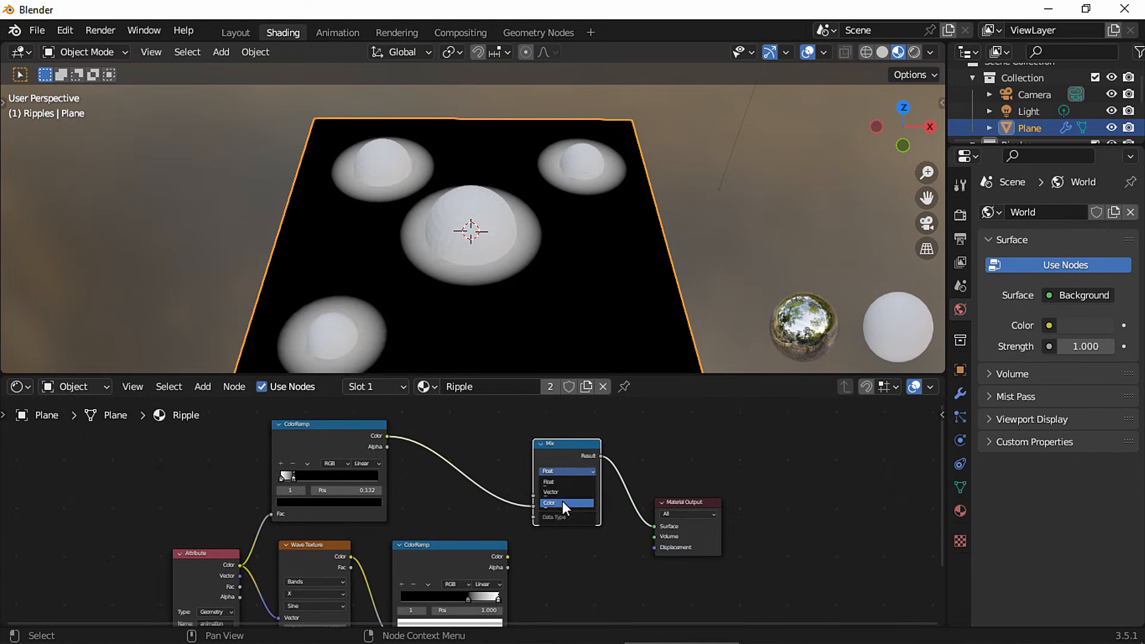
{"action": "left_click", "coordinate": [562, 500]}
Connect the falloff ramp to the Mix node's A and the wave ramp to B, using Multiply blending with Factor 1
{"action": "middle_click_drag", "start_coordinate": [559, 496], "coordinate": [363, 421], "text": "ctrl"}
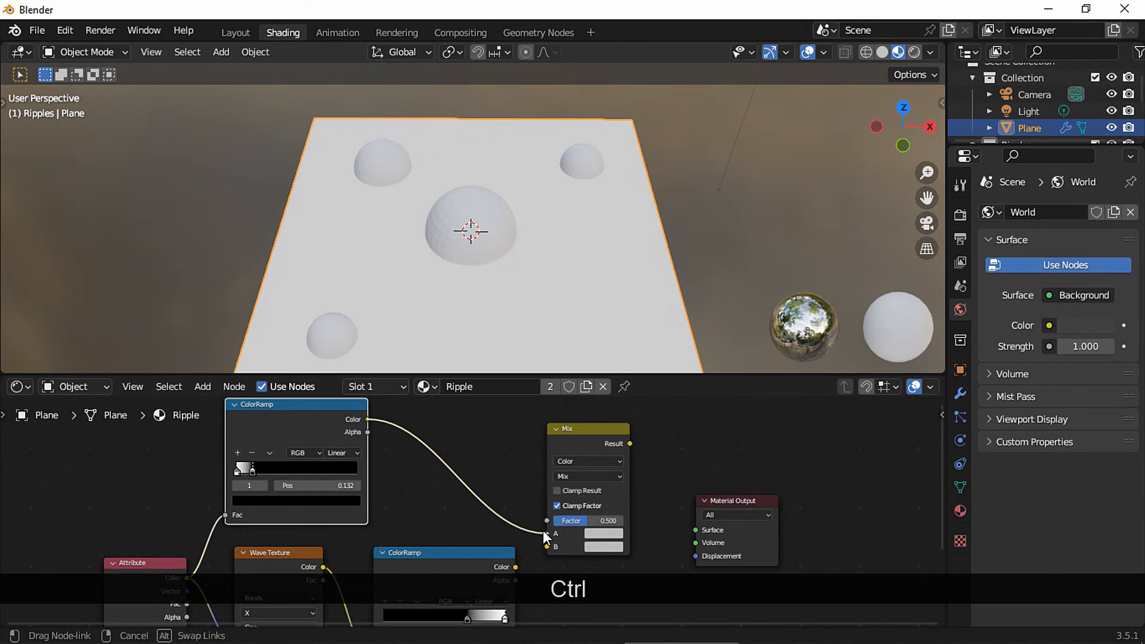
{"action": "left_click_drag", "start_coordinate": [543, 531], "coordinate": [514, 567]}
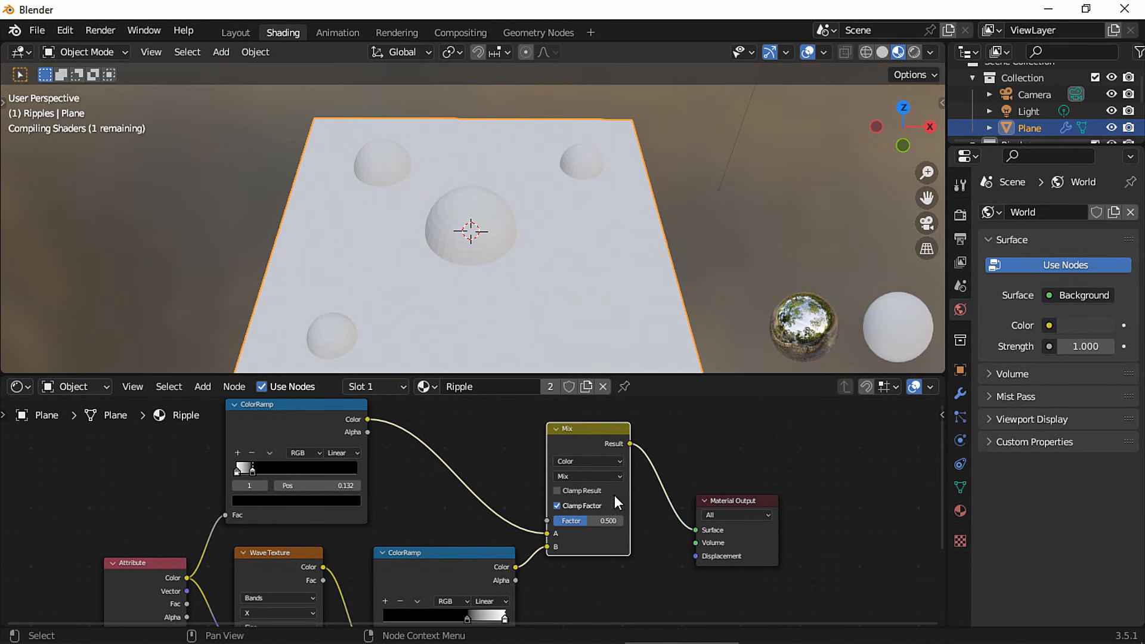
{"action": "left_click", "coordinate": [593, 475]}
{"action": "left_click", "coordinate": [587, 462]}
{"action": "left_click_drag", "start_coordinate": [593, 523], "coordinate": [657, 518]}
{"action": "middle_click_drag", "start_coordinate": [543, 542], "coordinate": [672, 511]}
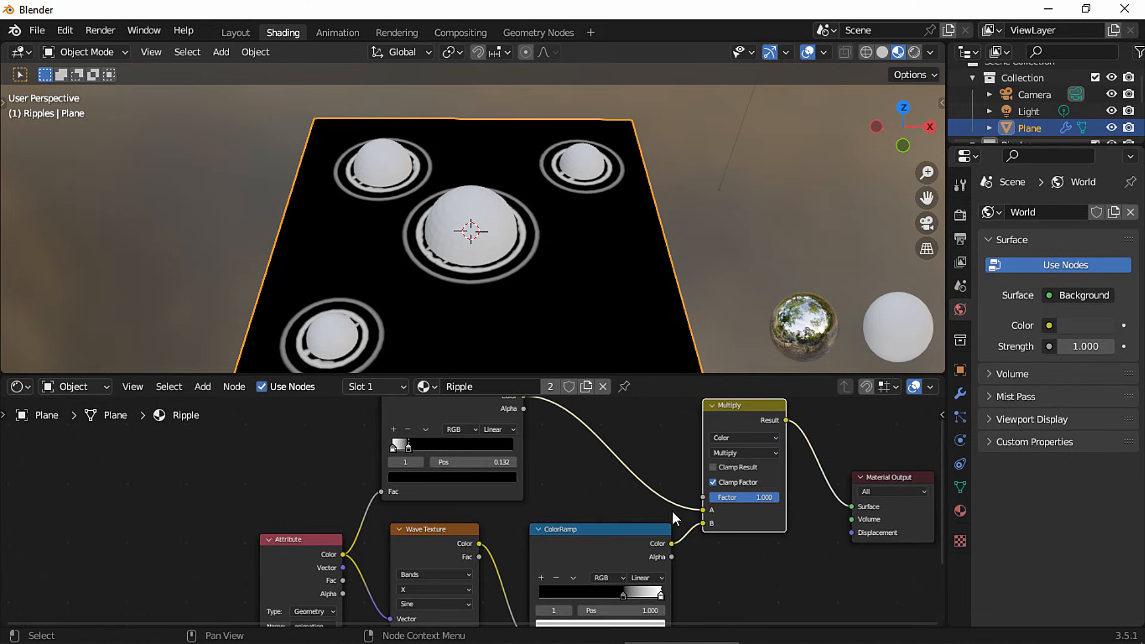
Fine-tune the falloff ramp's black stop and set the Wave Texture's Scale to 6.4 and Phase Offset to 9.6
{"action": "mouse_move", "coordinate": [409, 447]}
{"action": "left_mouse_down"}
{"action": "mouse_move", "coordinate": [433, 445]}
{"action": "mouse_move", "coordinate": [412, 450]}
{"action": "left_mouse_up"}
{"action": "middle_click_drag", "start_coordinate": [468, 603], "coordinate": [472, 496]}
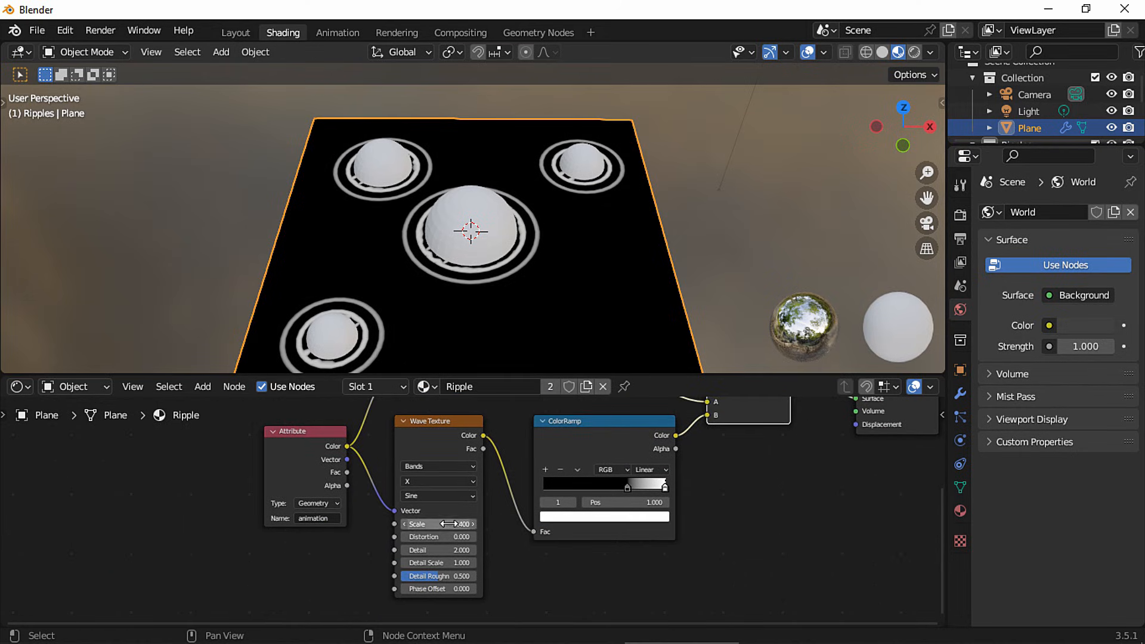
{"action": "left_click_drag", "start_coordinate": [448, 524], "coordinate": [473, 524]}
{"action": "middle_click_drag", "start_coordinate": [565, 565], "coordinate": [552, 539]}
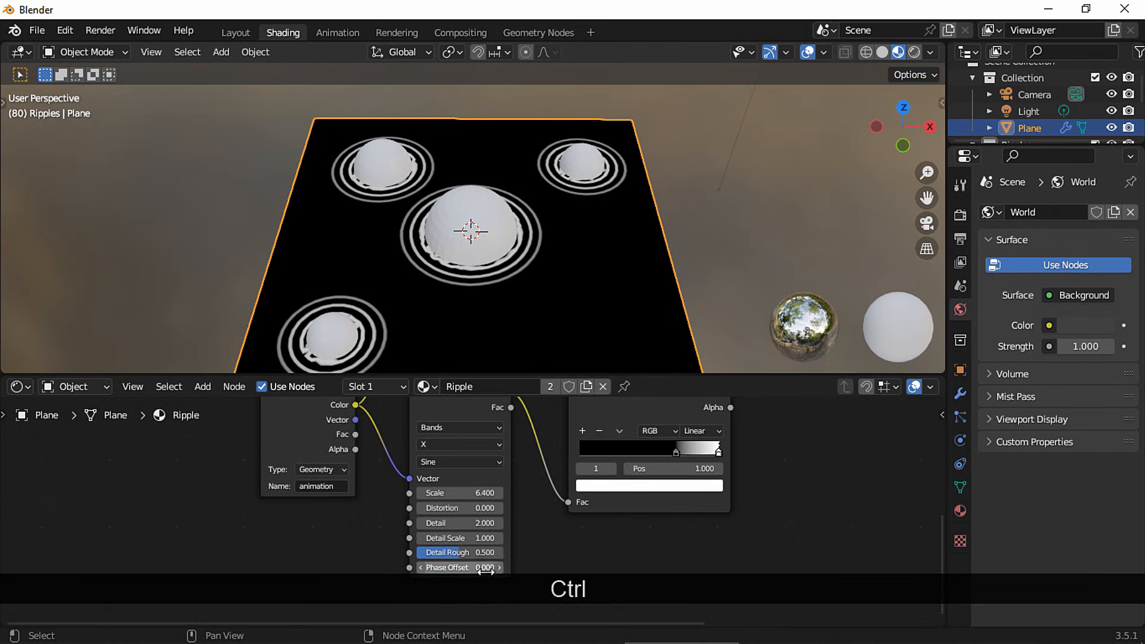
{"action": "left_click_drag", "start_coordinate": [485, 570], "coordinate": [572, 557], "text": "ctrl"}
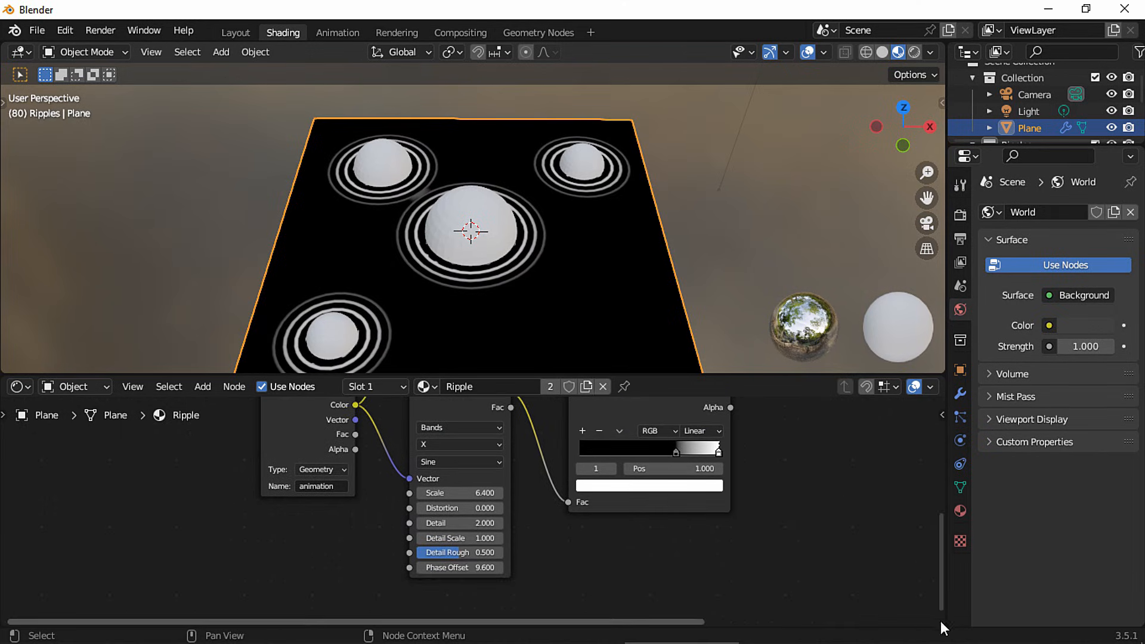
Split the shader editor area, turn the lower part into a Timeline and go to the first frame
{"action": "left_click_drag", "start_coordinate": [941, 628], "coordinate": [560, 527]}
{"action": "left_click", "coordinate": [20, 531]}
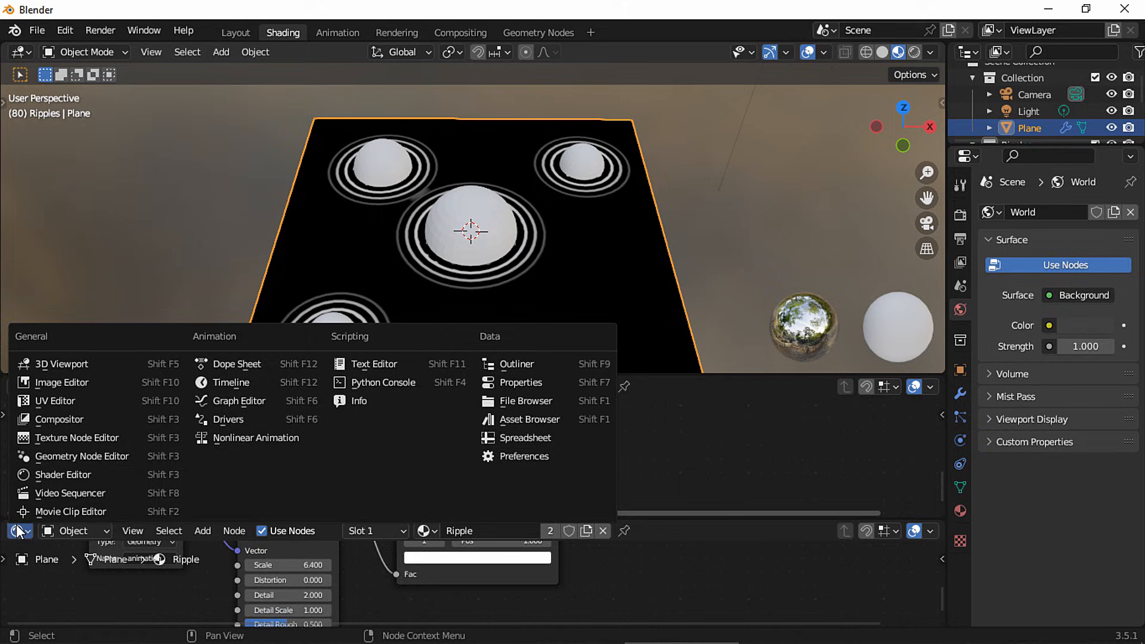
{"action": "left_click", "coordinate": [241, 379]}
{"action": "key", "text": "shift+Left"}
Keyframe the Wave Texture's Phase Offset at 9.6 on frame 1 and at 0.2 on frame 39
{"action": "middle_click_drag", "start_coordinate": [418, 495], "coordinate": [442, 464]}
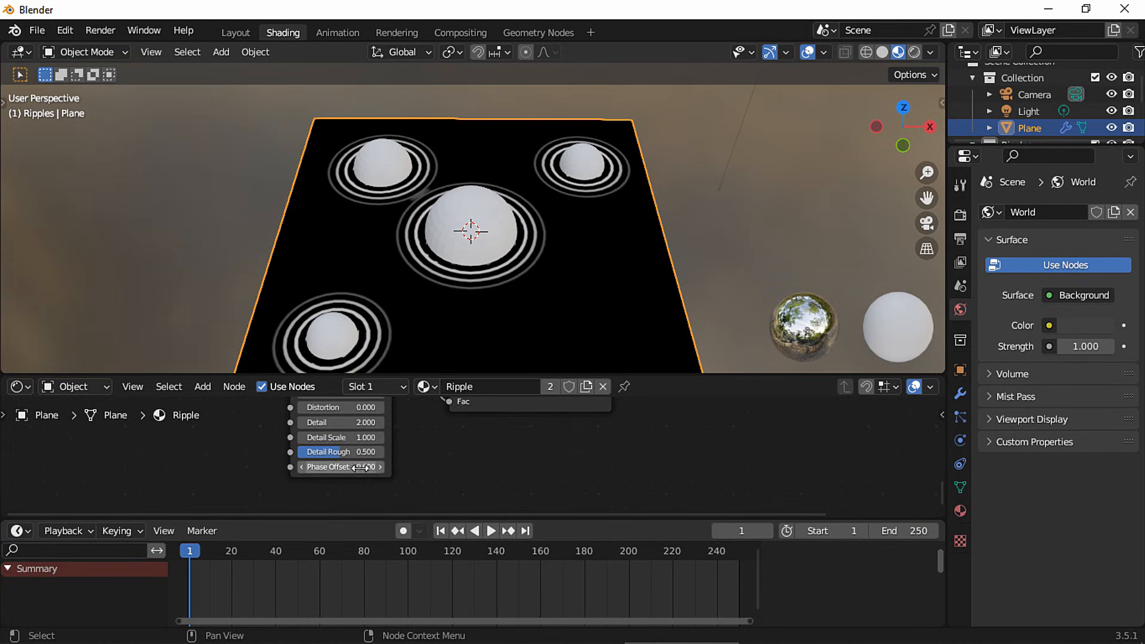
{"action": "key", "text": "i"}
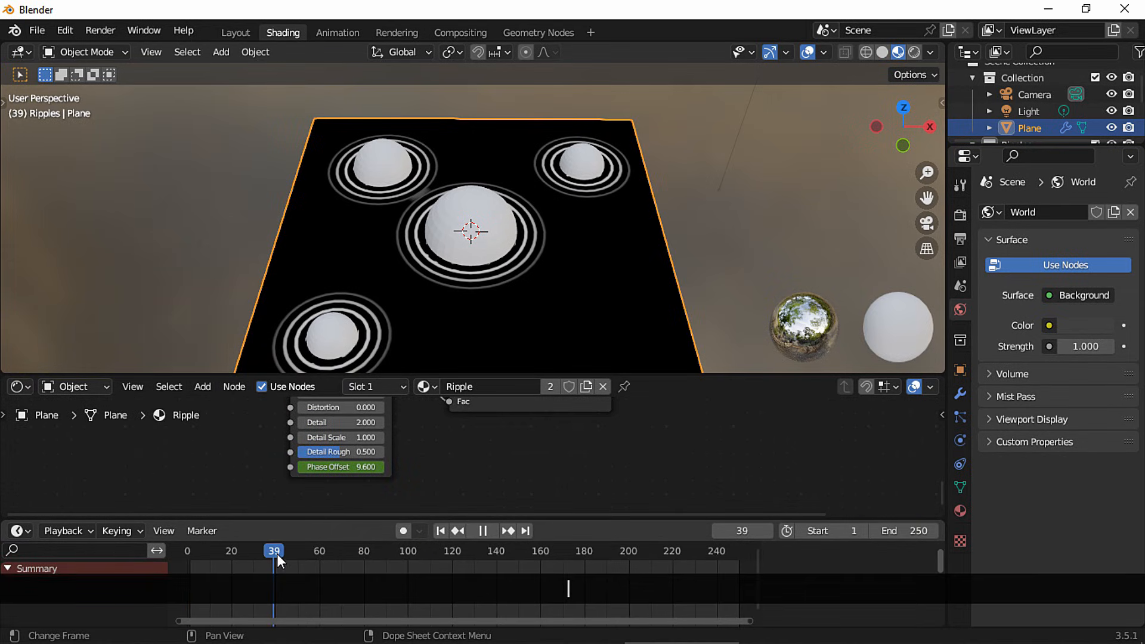
{"action": "left_click_drag", "start_coordinate": [276, 555], "coordinate": [274, 555]}
{"action": "left_click_drag", "start_coordinate": [360, 468], "coordinate": [277, 474]}
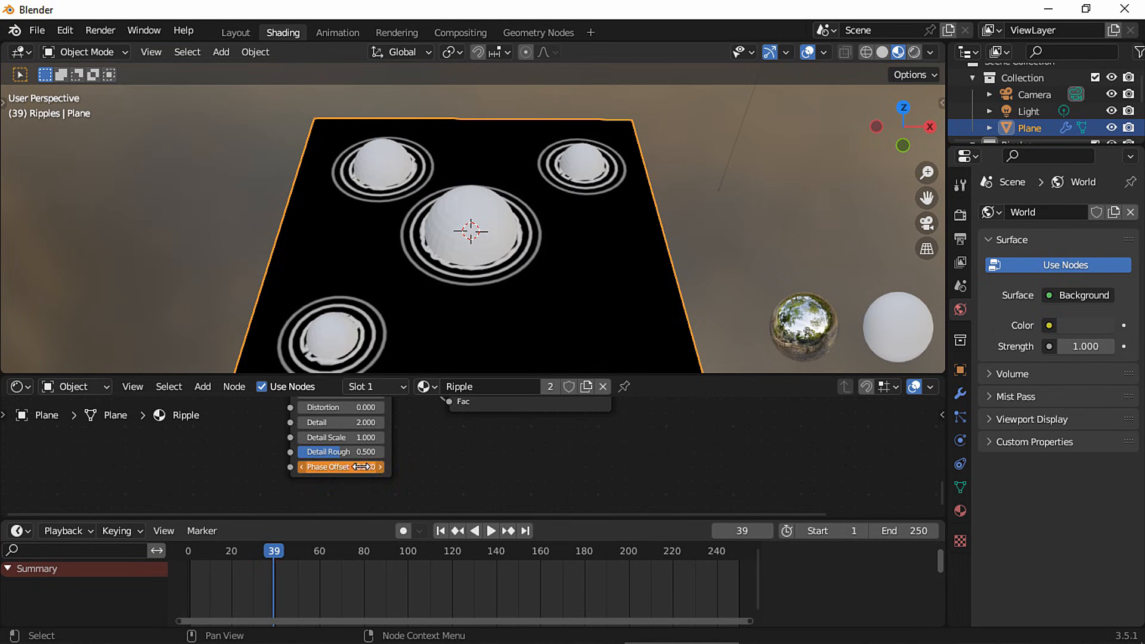
{"action": "key", "text": "i"}
Expand the Ripple material's keyframes in the Timeline and play the ripple animation from the first frame
{"action": "middle_click_drag", "start_coordinate": [419, 450], "coordinate": [437, 502]}
{"action": "left_click", "coordinate": [376, 427]}
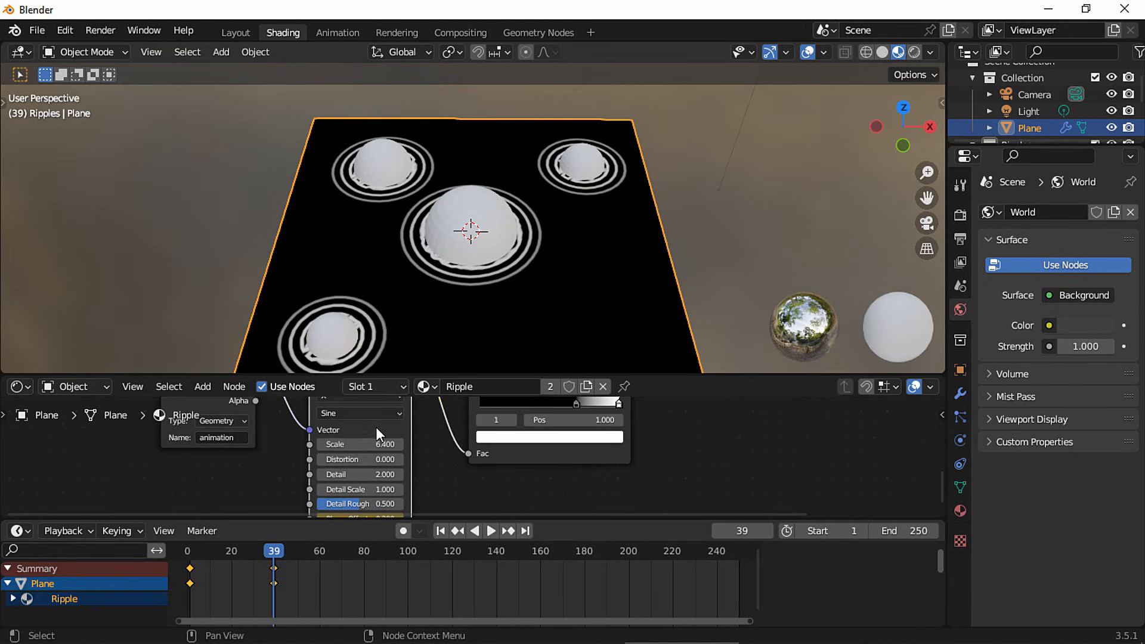
{"action": "left_click", "coordinate": [13, 598]}
{"action": "left_click_drag", "start_coordinate": [436, 518], "coordinate": [435, 500]}
{"action": "key", "text": "shift+Left"}
{"action": "key", "text": "space"}
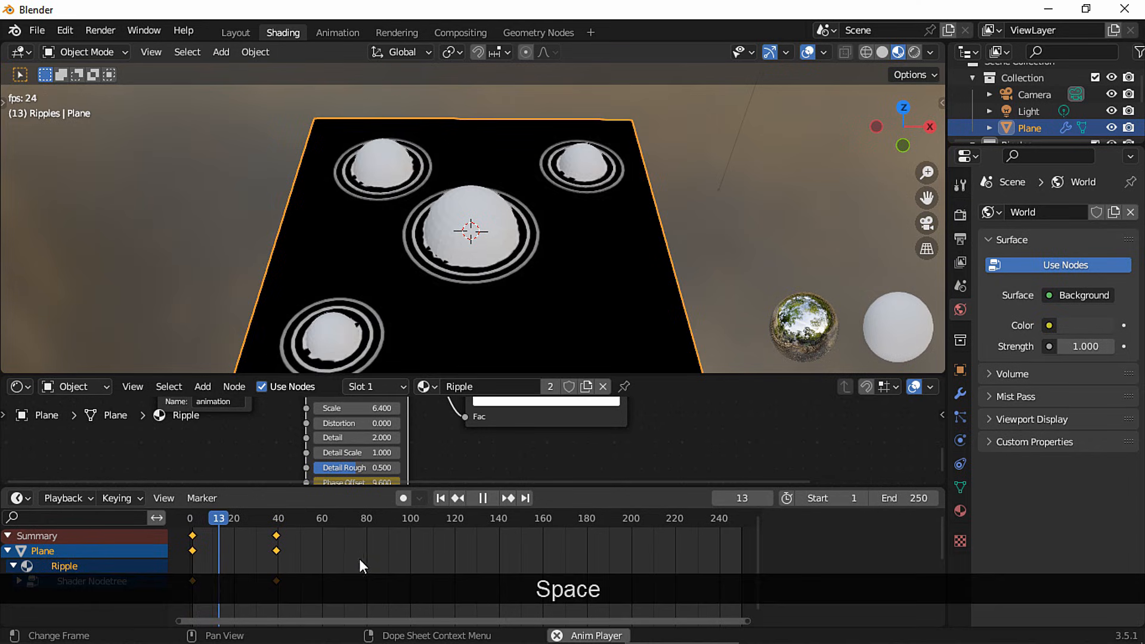
{"action": "key", "text": "space"}
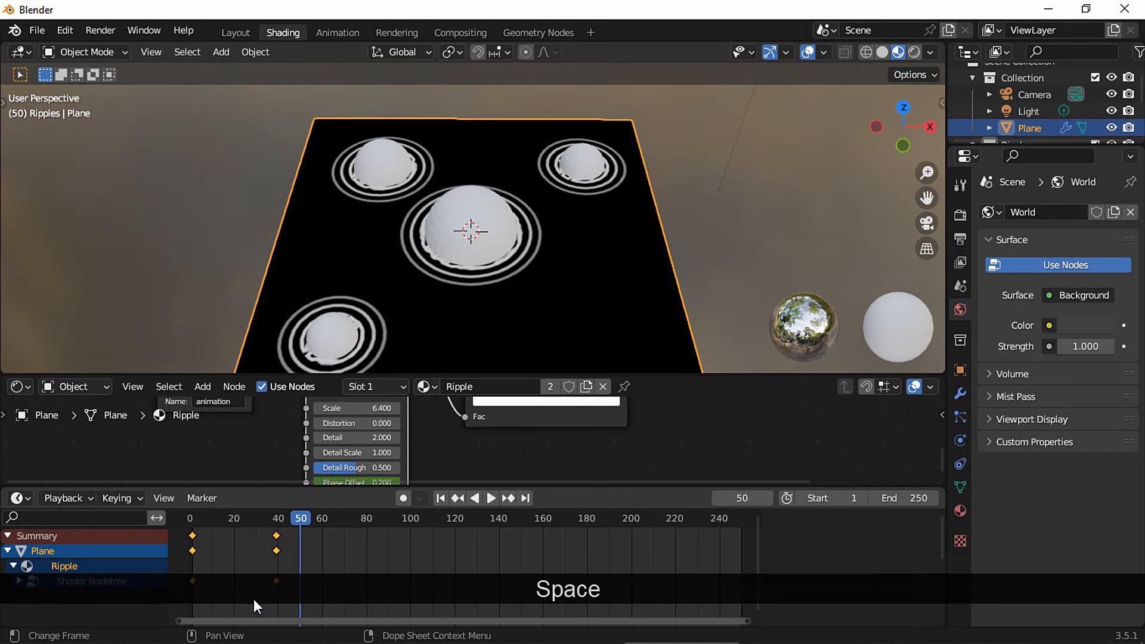
Move the ending Phase Offset keyframe to about frame 190 and play the slower ripples from the start
{"action": "left_click", "coordinate": [652, 552]}
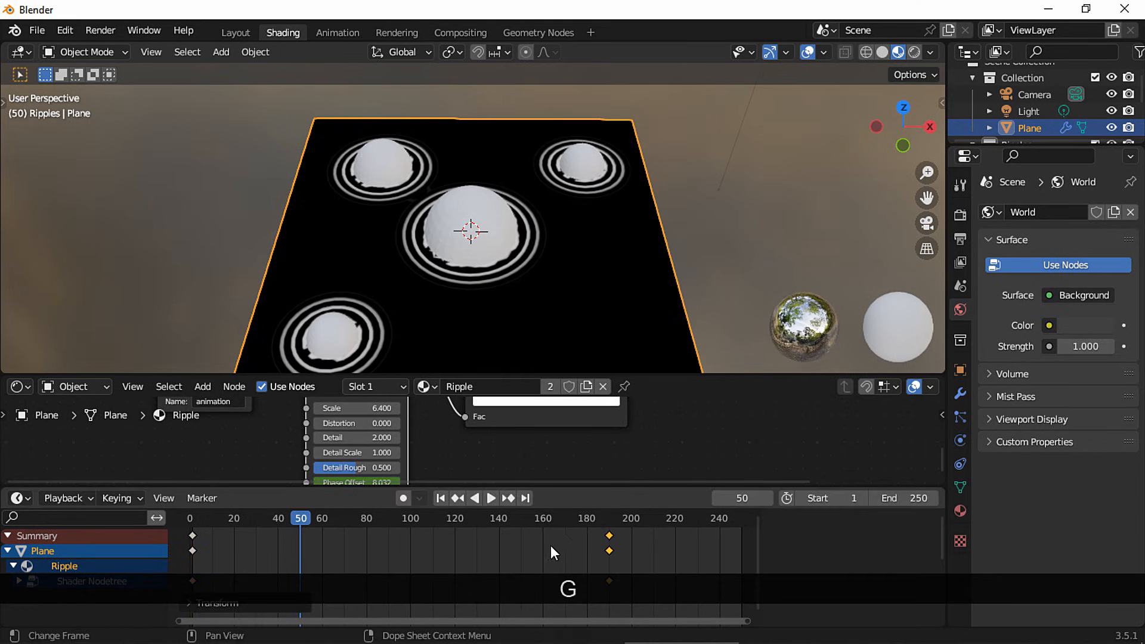
{"action": "key", "text": "shift+Left"}
{"action": "key", "text": "space"}
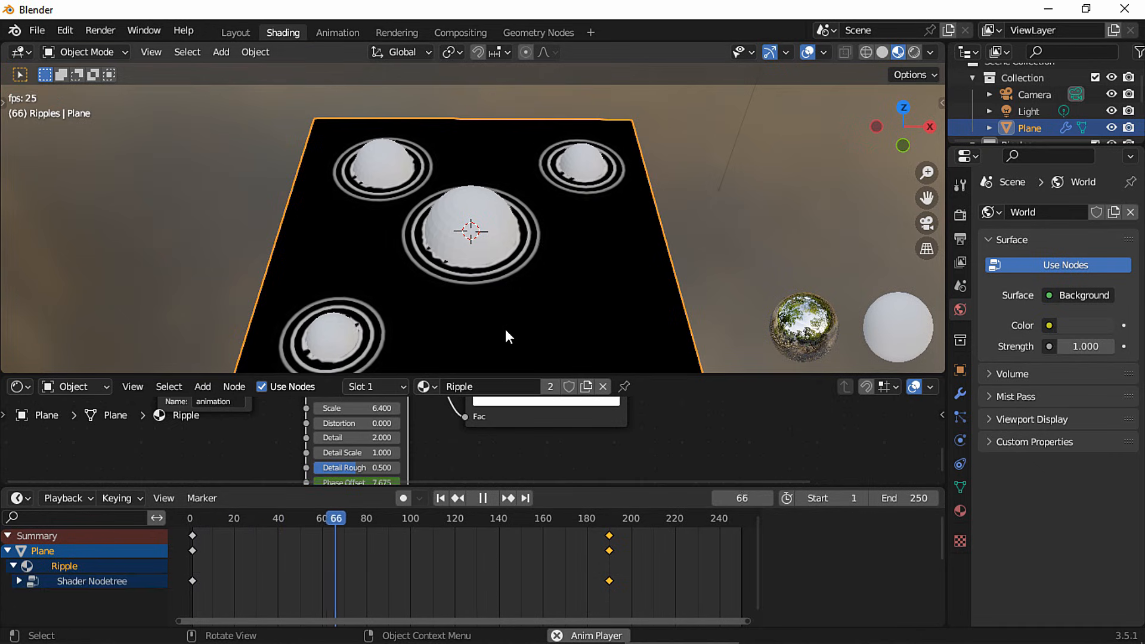
{"action": "middle_click_drag", "start_coordinate": [506, 328], "coordinate": [489, 306], "text": "ctrl"}
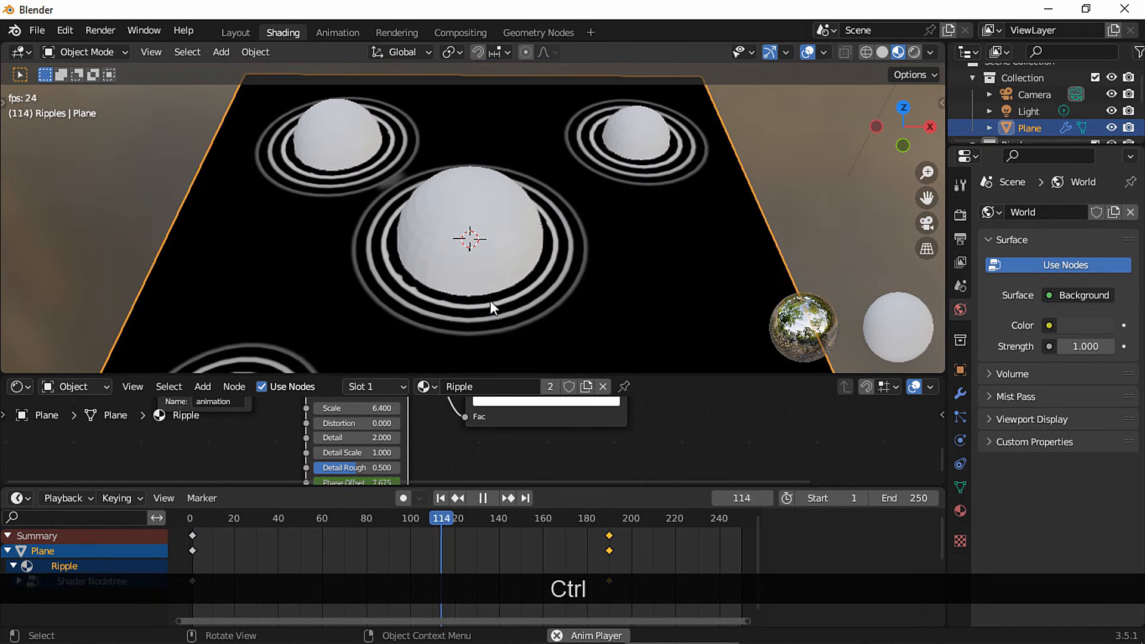
{"action": "middle_click_drag", "start_coordinate": [512, 288], "coordinate": [471, 345], "text": "ctrl"}
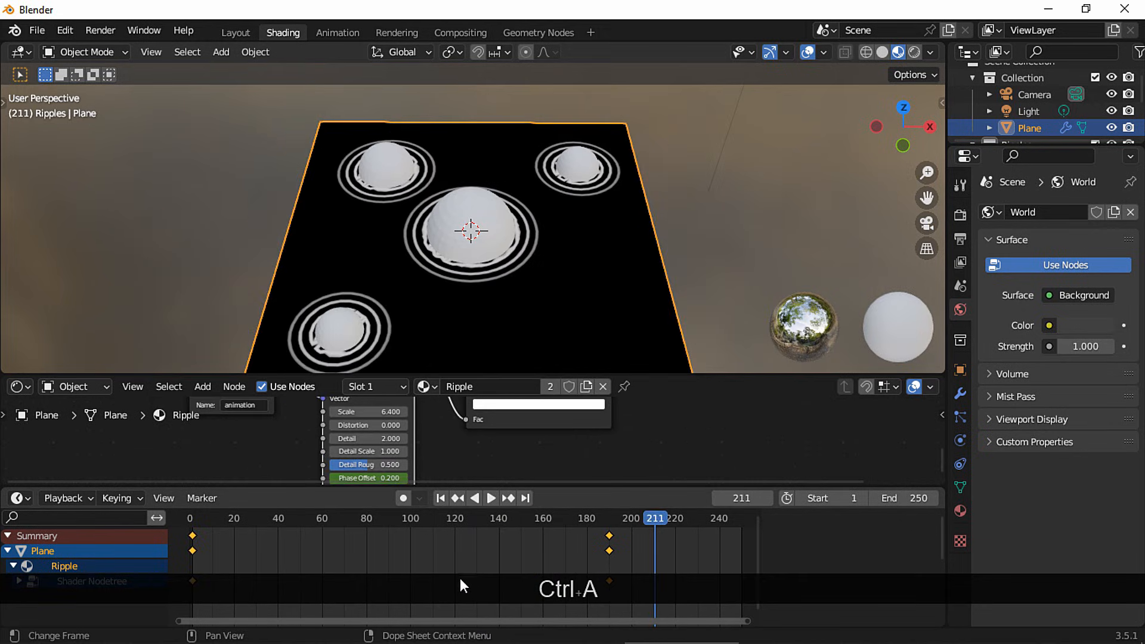
Delete all the Phase Offset keyframes and reset the Wave Texture's Phase Offset to its default of 0
{"action": "key", "text": "Delete"}
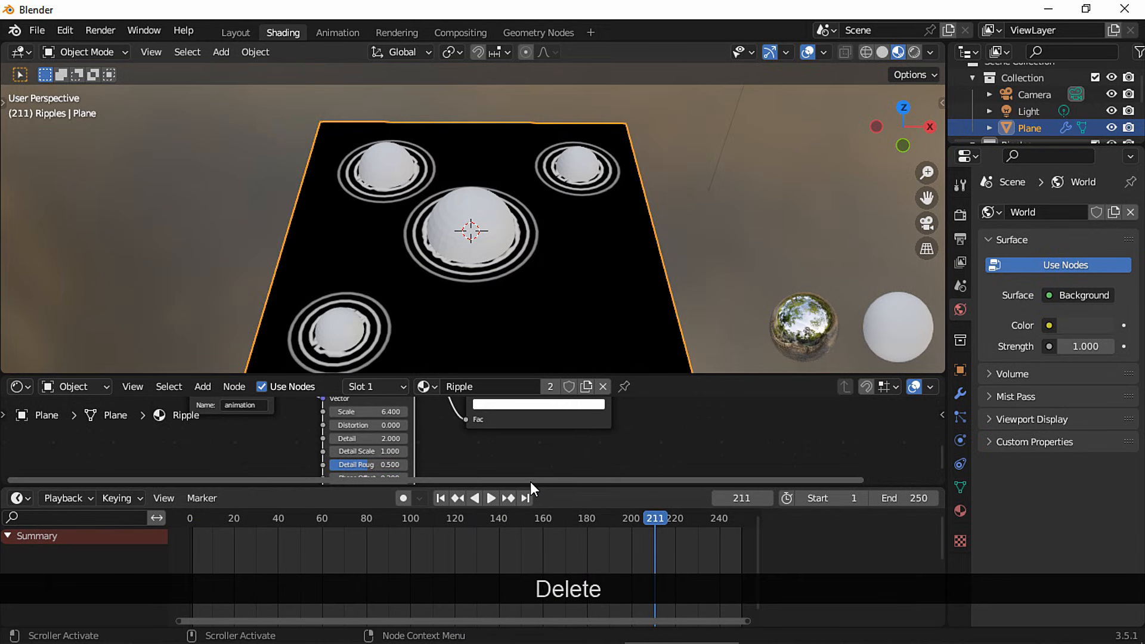
{"action": "key", "text": "BackSpace"}
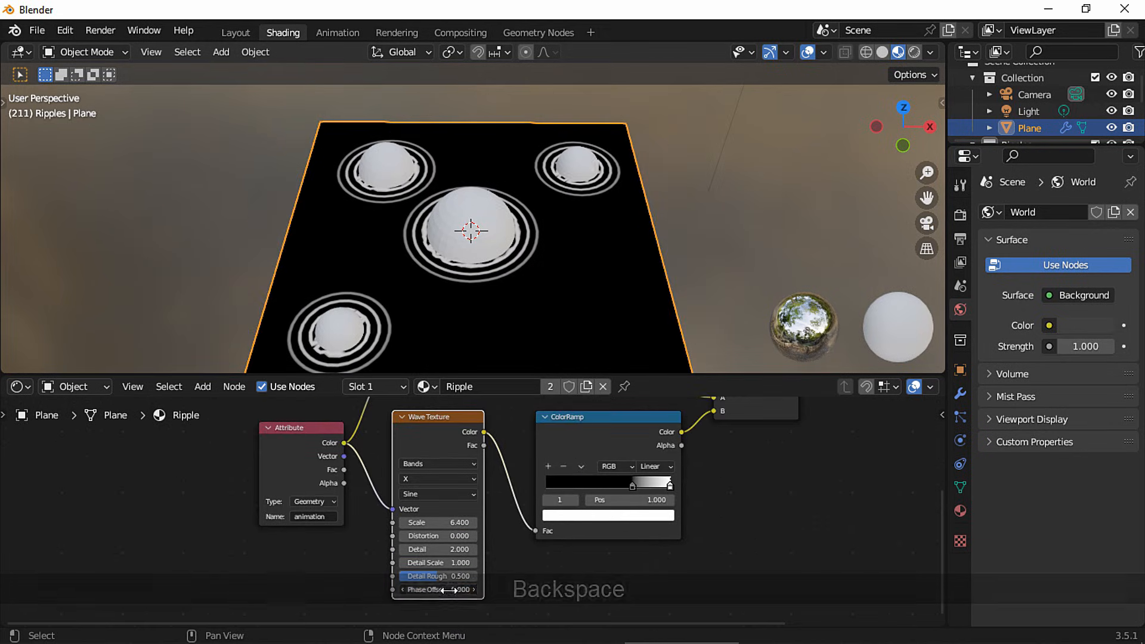
Drive the Wave Texture's Phase Offset with the expression #frame/30 and play back the ripple animation
{"action": "left_click", "coordinate": [448, 590]}
{"action": "left_click", "coordinate": [480, 599]}
{"action": "middle_click_drag", "start_coordinate": [480, 599], "coordinate": [491, 556]}
{"action": "middle_click_drag", "start_coordinate": [490, 556], "coordinate": [496, 543], "text": "ctrl"}
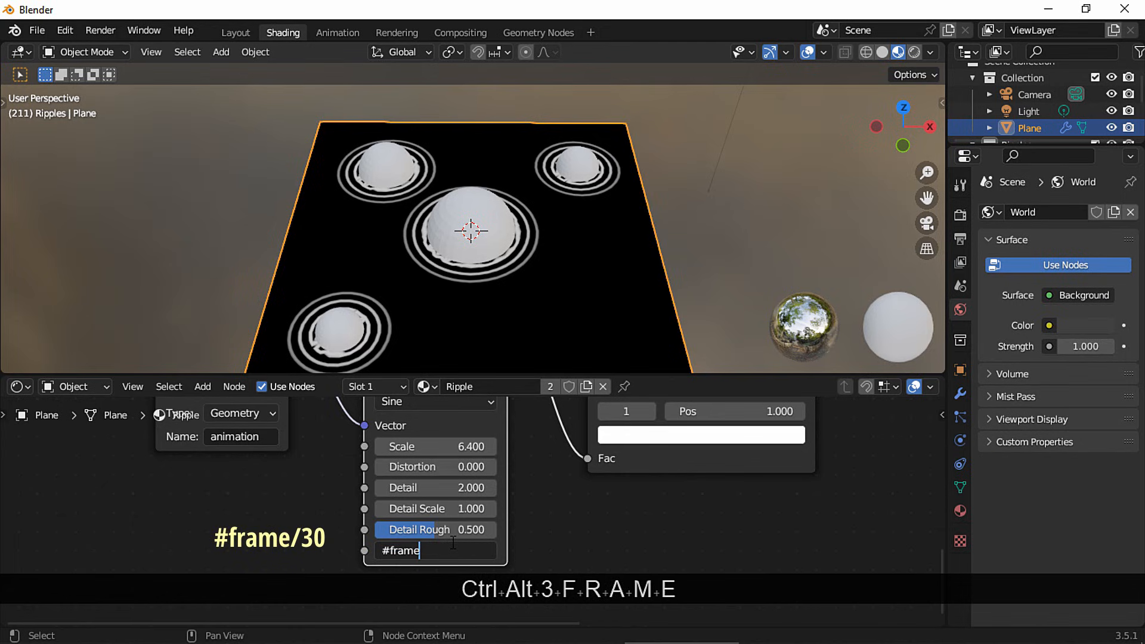
{"action": "key", "text": "Return"}
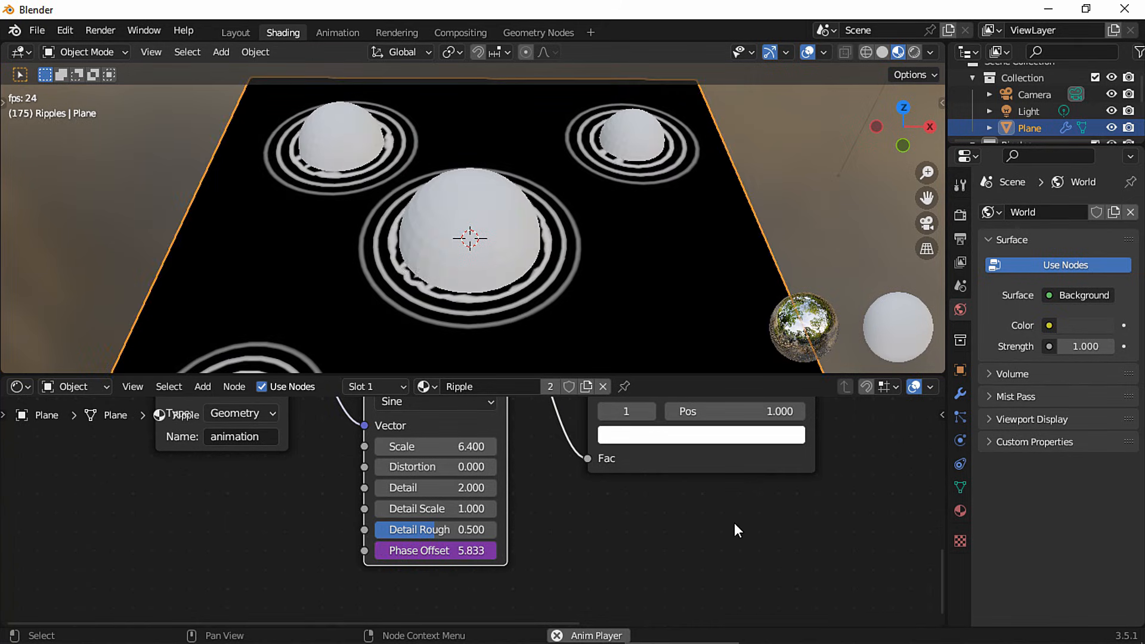
{"action": "key", "text": "space"}
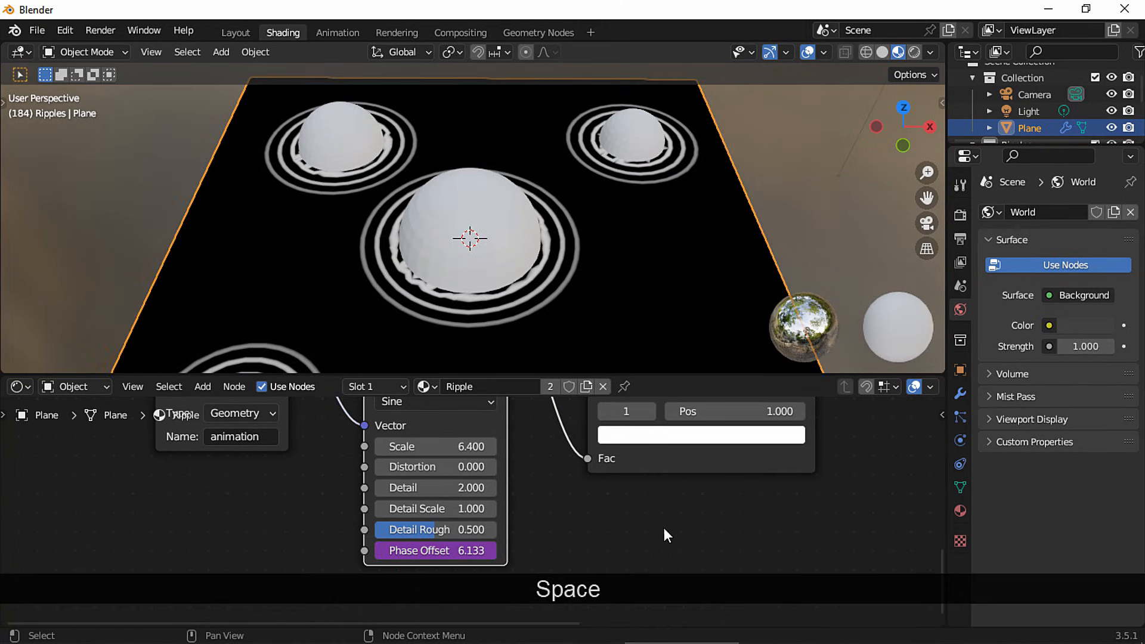
Reverse the ripple direction by changing the Phase Offset driver to frame/-30 and play the animation
{"action": "left_click", "coordinate": [416, 548]}
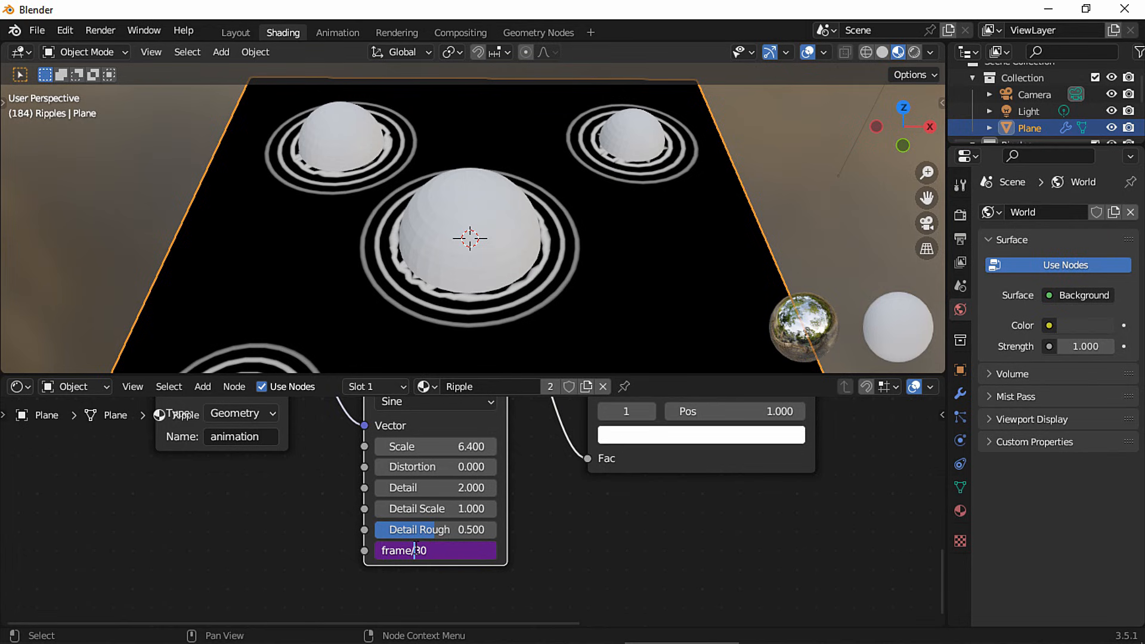
{"action": "type", "text": "-"}
{"action": "key", "text": "Return"}
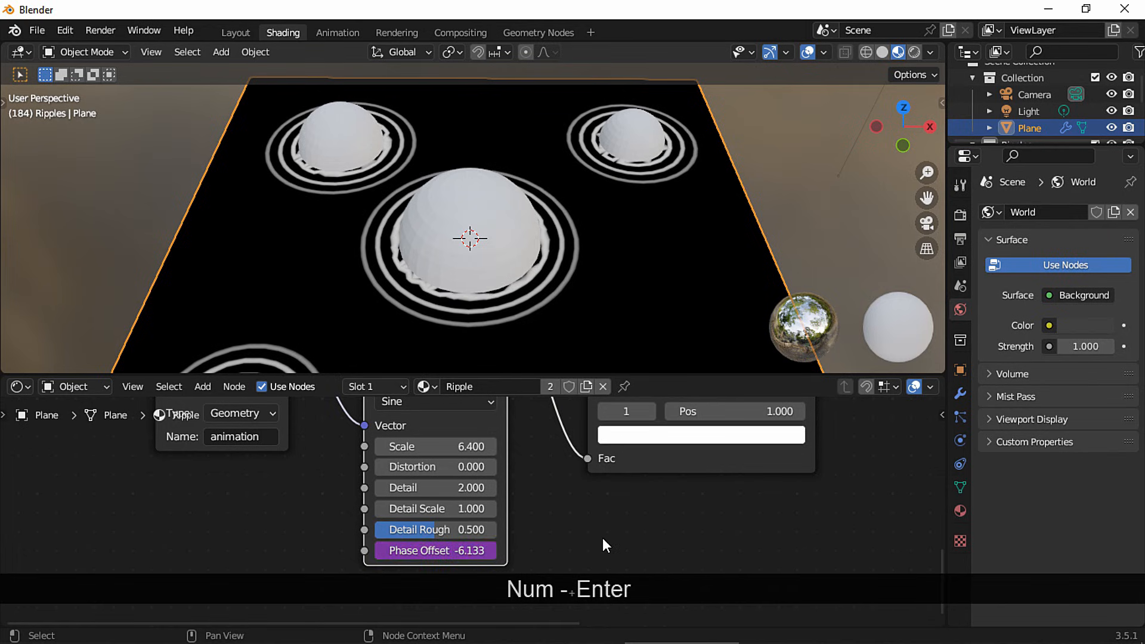
{"action": "key", "text": "space"}
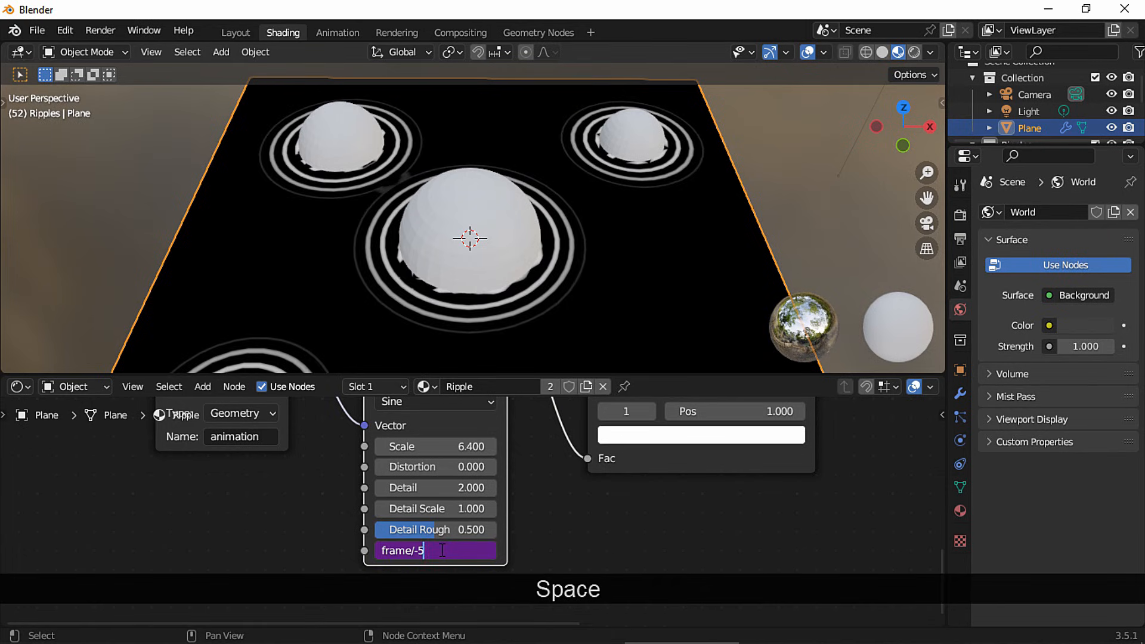
Set the Phase Offset driver expression to frame/-25
{"action": "key", "text": "Left"}
{"action": "type", "text": "2"}
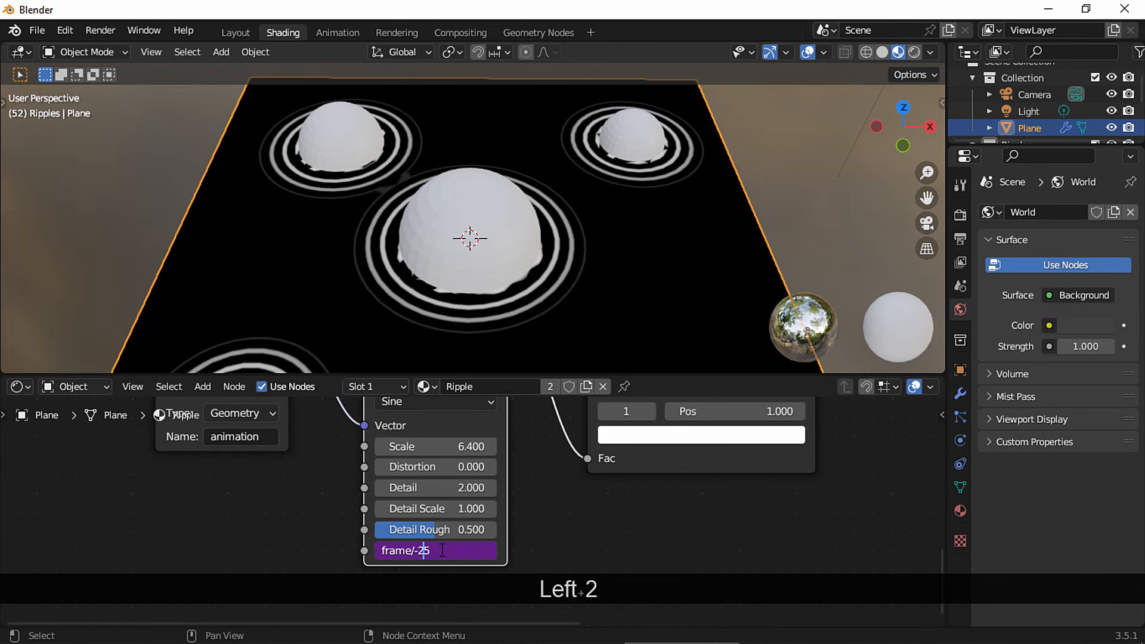
{"action": "key", "text": "Return"}
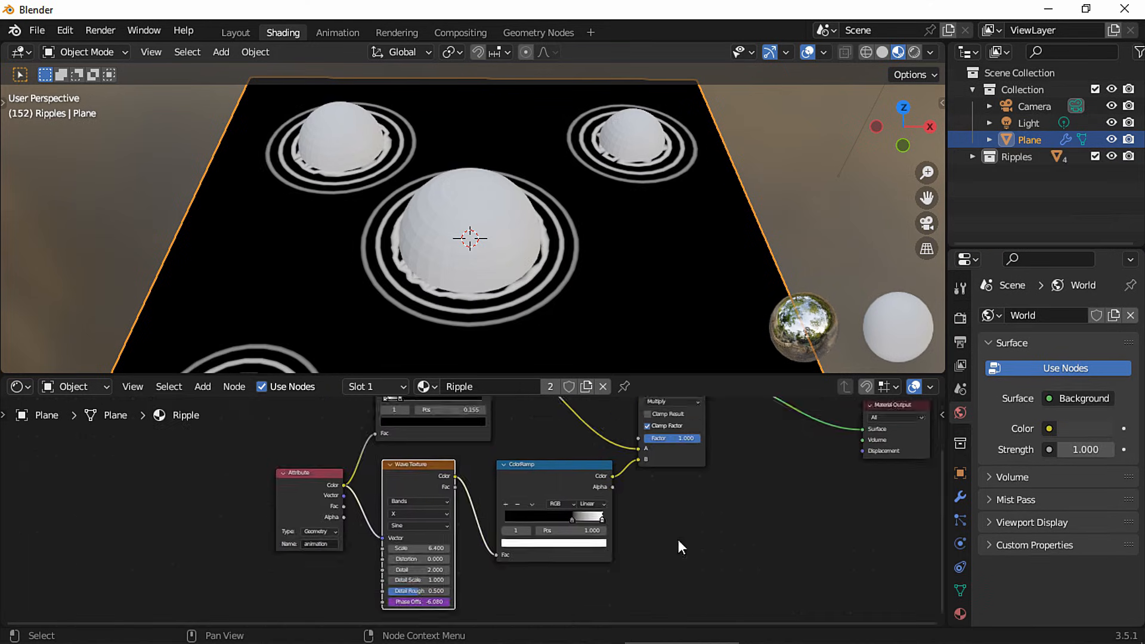
Duplicate the Multiply node and place the copy in the empty area above the existing nodes
{"action": "middle_click_drag", "start_coordinate": [678, 539], "coordinate": [564, 477]}
{"action": "key", "text": "shift+d"}
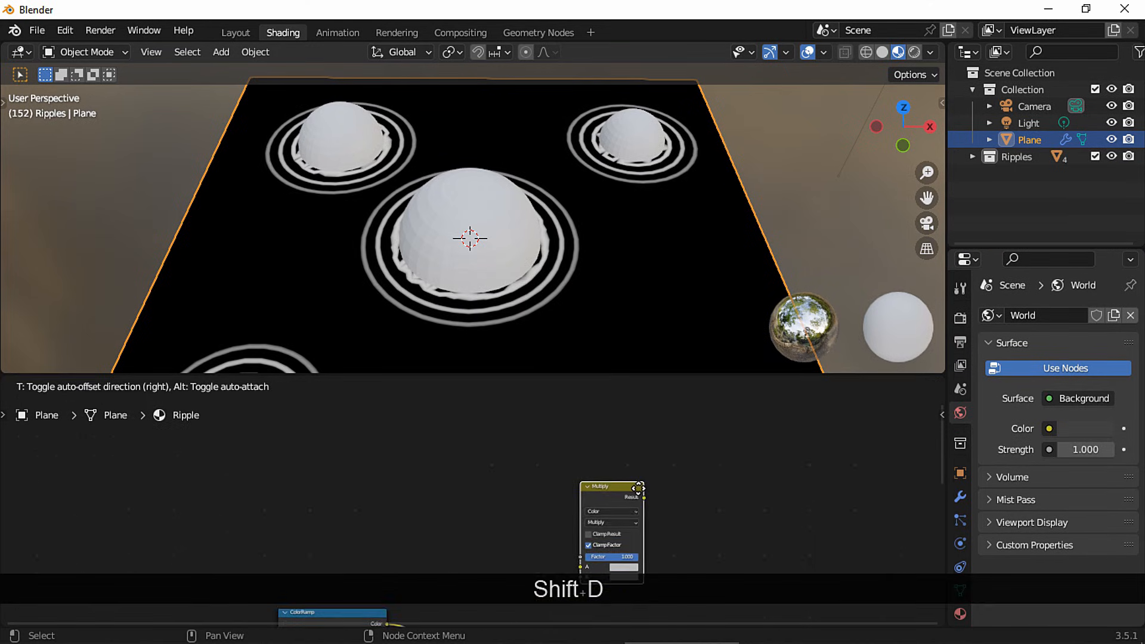
{"action": "left_click", "coordinate": [702, 474]}
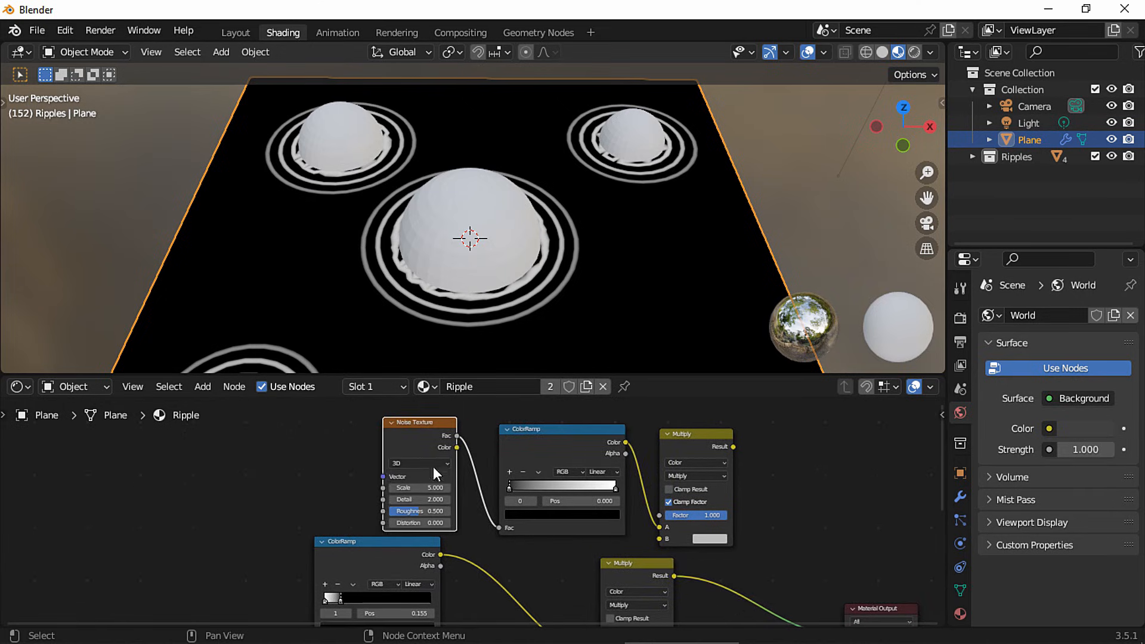
Switch the Noise Texture to 4D, preview it on the plane and raise its Scale to about 6.7
{"action": "left_click", "coordinate": [431, 464]}
{"action": "left_click", "coordinate": [417, 508]}
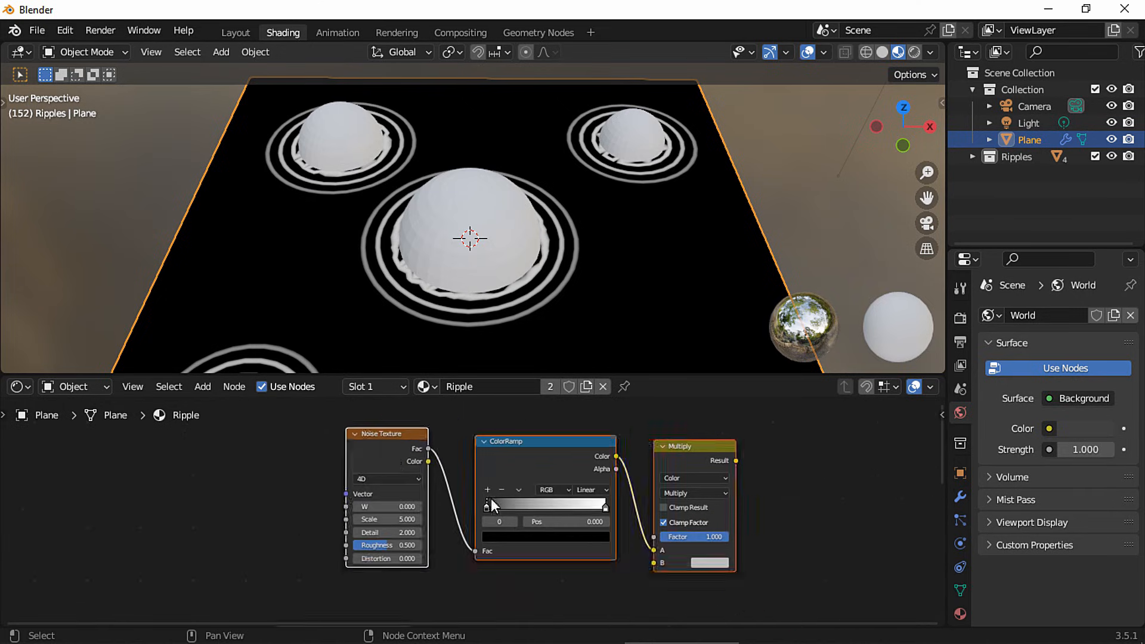
{"action": "scroll", "coordinate": [491, 498], "scroll_direction": "up", "scroll_amount": 1}
{"action": "left_click", "coordinate": [384, 465], "text": "ctrl+shift"}
{"action": "left_click_drag", "start_coordinate": [416, 527], "coordinate": [409, 527]}
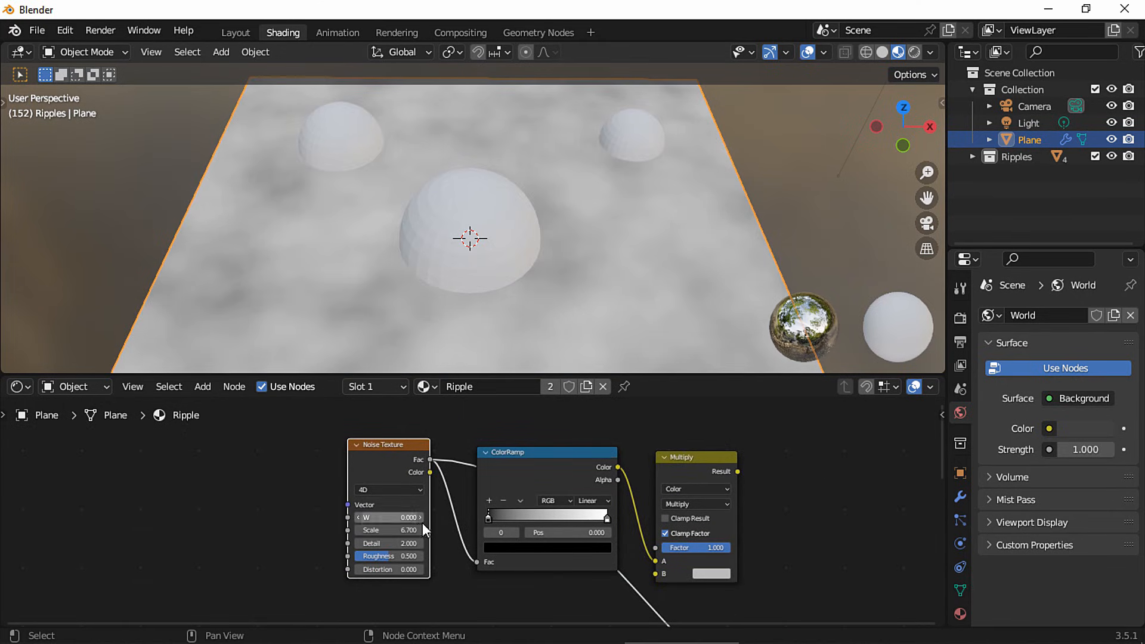
Preview the noise ColorRamp and raise its contrast, moving the black stop inward and the white stop to about 0.786
{"action": "left_click", "coordinate": [550, 478], "text": "ctrl+shift"}
{"action": "left_click_drag", "start_coordinate": [487, 517], "coordinate": [556, 519]}
{"action": "left_click_drag", "start_coordinate": [595, 521], "coordinate": [569, 520]}
Feed the ripple Multiply result into input B of the new Multiply node and preview the combined result
{"action": "middle_click_drag", "start_coordinate": [676, 580], "coordinate": [499, 478]}
{"action": "scroll", "coordinate": [607, 500], "scroll_direction": "down", "scroll_amount": 3}
{"action": "left_click_drag", "start_coordinate": [533, 447], "coordinate": [623, 481]}
{"action": "left_click", "coordinate": [594, 441], "text": "ctrl+shift"}
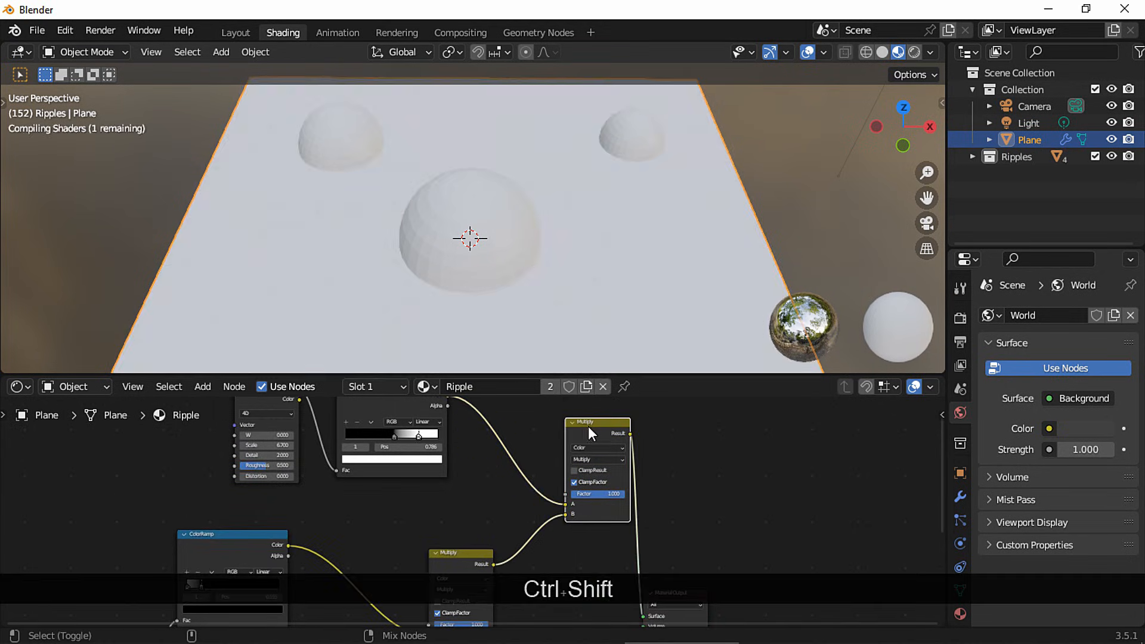
Move the noise ColorRamp's black stop to about 0.418 and set the Noise Texture Scale to 11.6
{"action": "scroll", "coordinate": [453, 496], "scroll_direction": "up", "scroll_amount": 5}
{"action": "scroll", "coordinate": [494, 482], "scroll_direction": "up", "scroll_amount": 1}
{"action": "middle_click_drag", "start_coordinate": [440, 490], "coordinate": [455, 524]}
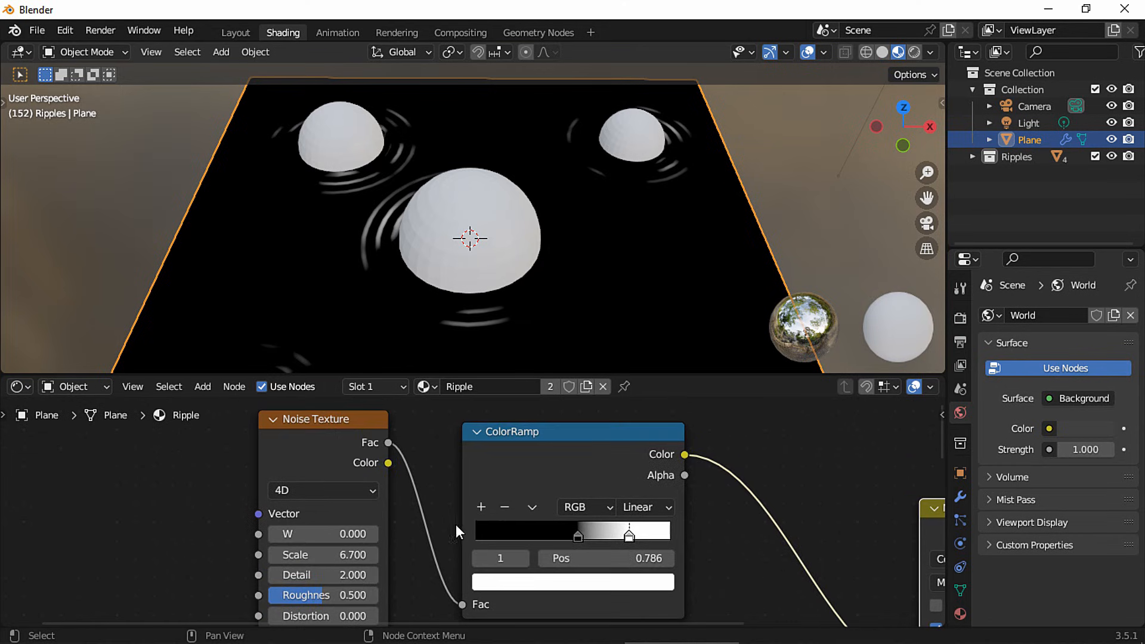
{"action": "left_click_drag", "start_coordinate": [570, 535], "coordinate": [545, 534]}
{"action": "middle_click_drag", "start_coordinate": [534, 546], "coordinate": [532, 518]}
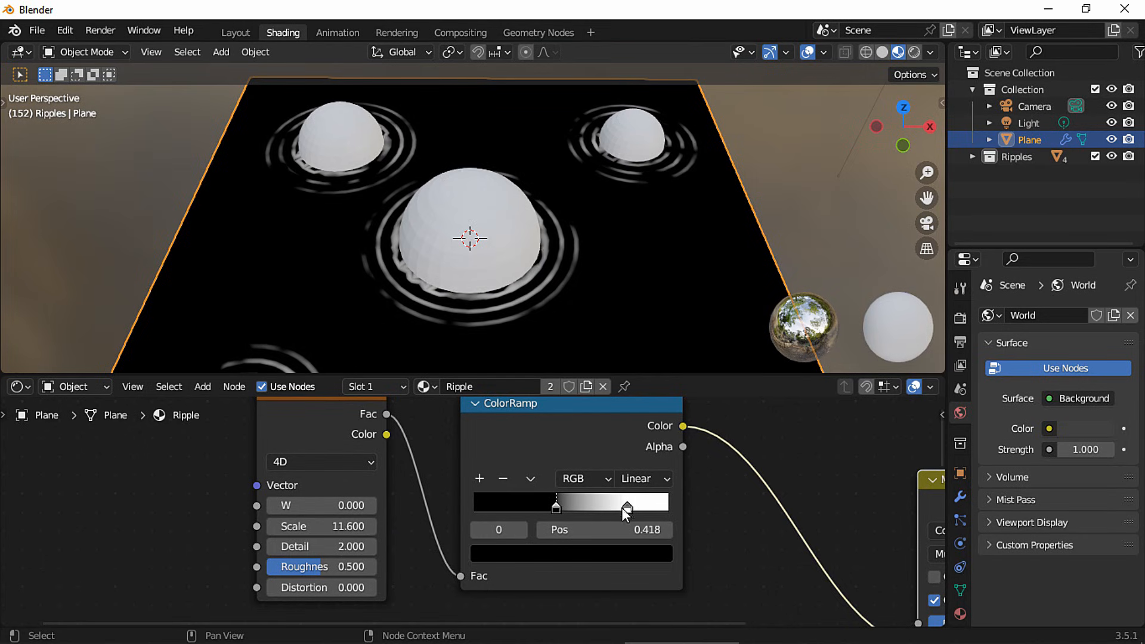
Narrow the noise ColorRamp's gradient, placing the black stop at about 0.445, and play back the ripples
{"action": "left_click_drag", "start_coordinate": [618, 508], "coordinate": [615, 508]}
{"action": "left_click_drag", "start_coordinate": [556, 508], "coordinate": [561, 509]}
{"action": "key", "text": "space"}
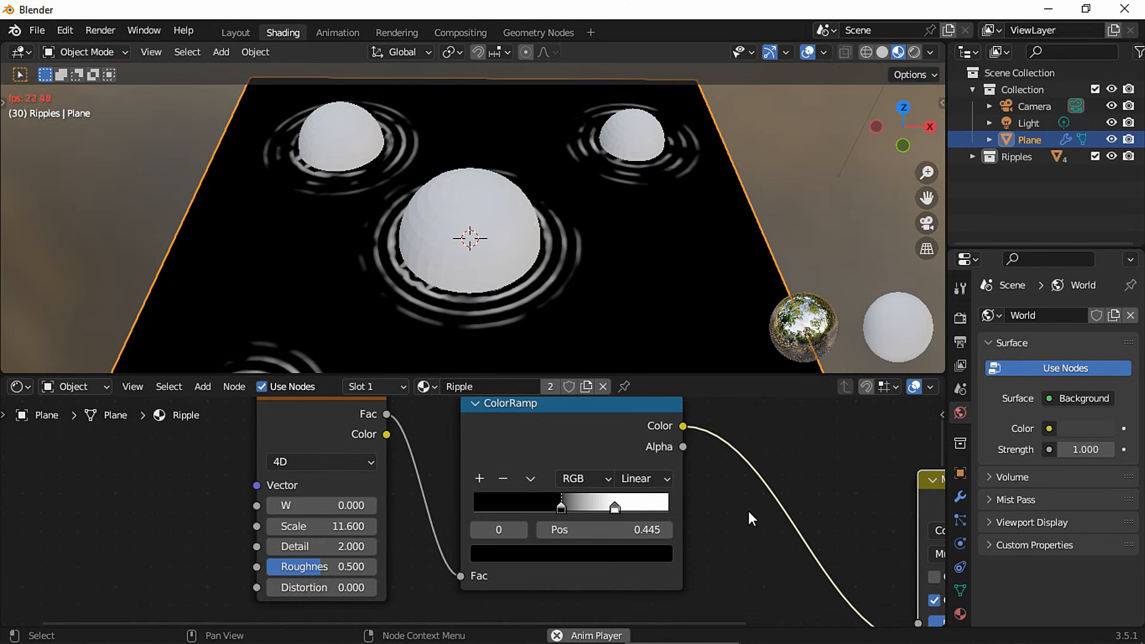
{"action": "key", "text": "space"}
Use the final Multiply result as the Mix Shader's Fac and connect the Mix Shader to the Material Output's Surface
{"action": "scroll", "coordinate": [756, 521], "scroll_direction": "down", "scroll_amount": 2}
{"action": "scroll", "coordinate": [654, 513], "scroll_direction": "down", "scroll_amount": 7}
{"action": "middle_click_drag", "start_coordinate": [707, 544], "coordinate": [568, 442]}
{"action": "left_click_drag", "start_coordinate": [546, 527], "coordinate": [648, 472]}
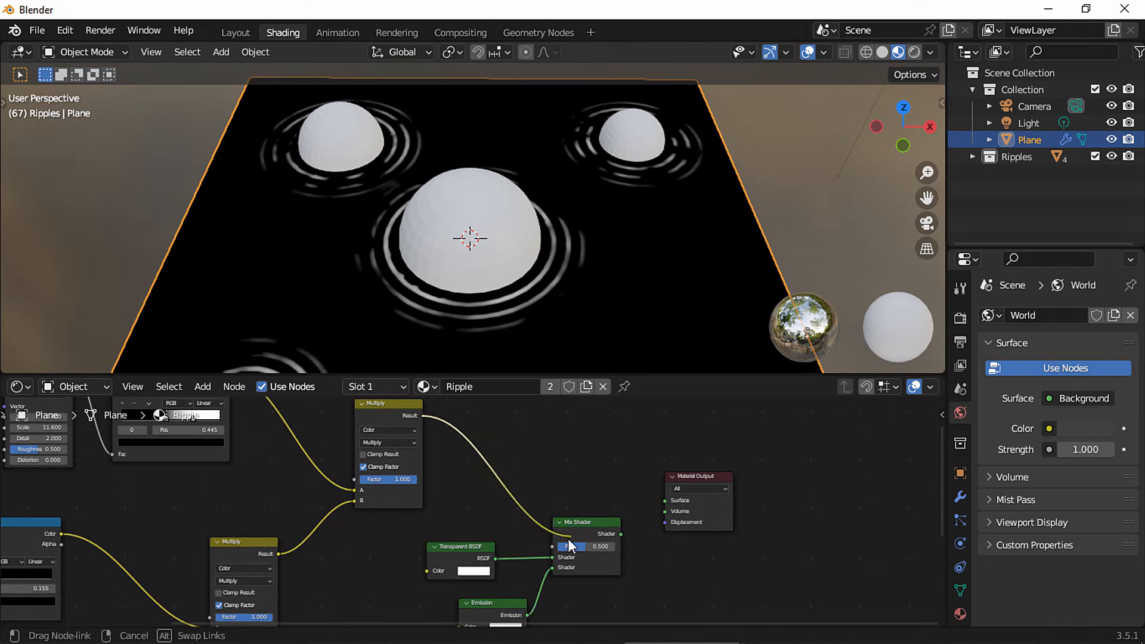
{"action": "left_click", "coordinate": [603, 542]}
{"action": "left_click_drag", "start_coordinate": [668, 502], "coordinate": [613, 449]}
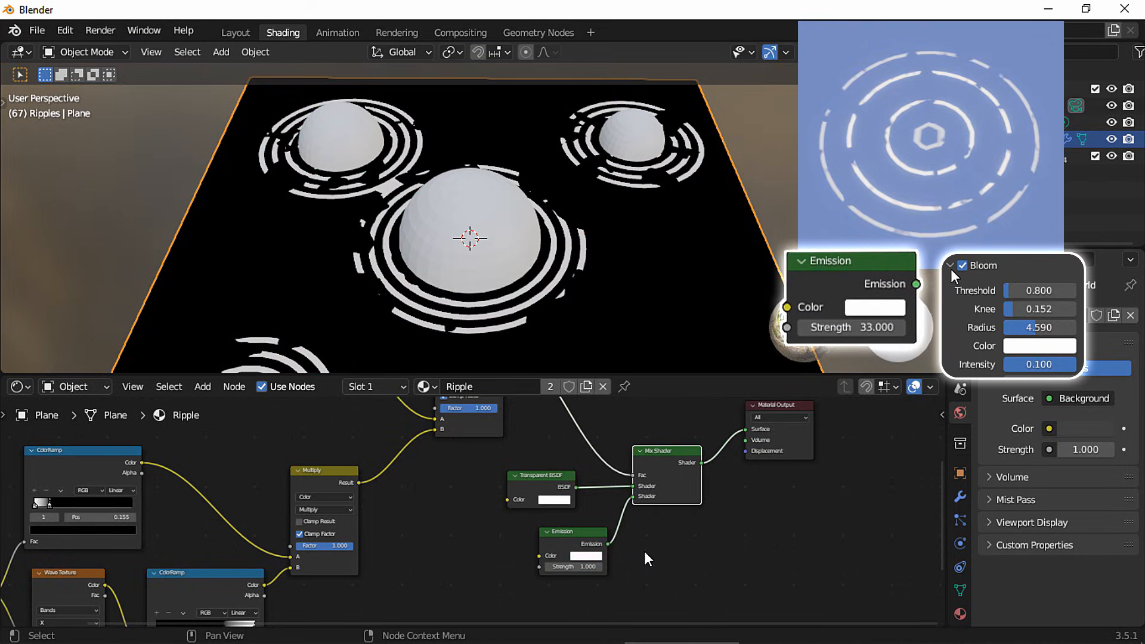
Set the Ripple material's Blend Mode to Alpha Blend
{"action": "left_click", "coordinate": [960, 614]}
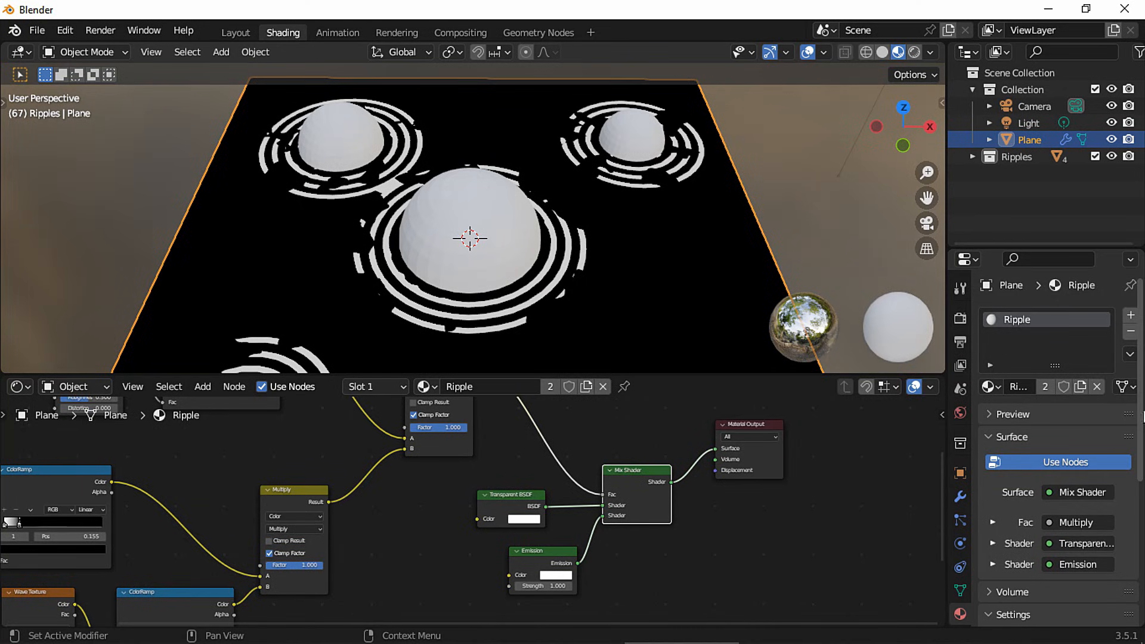
{"action": "scroll", "coordinate": [1099, 452], "scroll_direction": "down", "scroll_amount": 8}
{"action": "left_click", "coordinate": [1088, 416]}
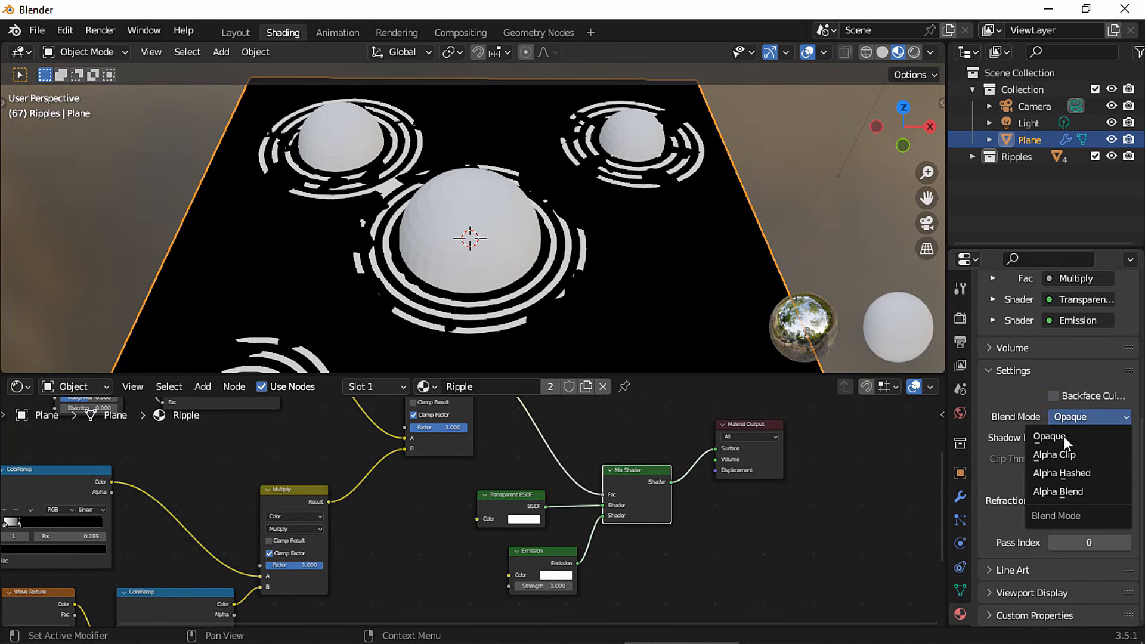
{"action": "left_click", "coordinate": [1057, 492]}
Switch the viewport preview lighting to the scene's own lights and world, and play the animation
{"action": "left_click", "coordinate": [930, 52]}
{"action": "key", "text": "space"}
{"action": "left_click", "coordinate": [834, 152]}
{"action": "left_click", "coordinate": [835, 134]}
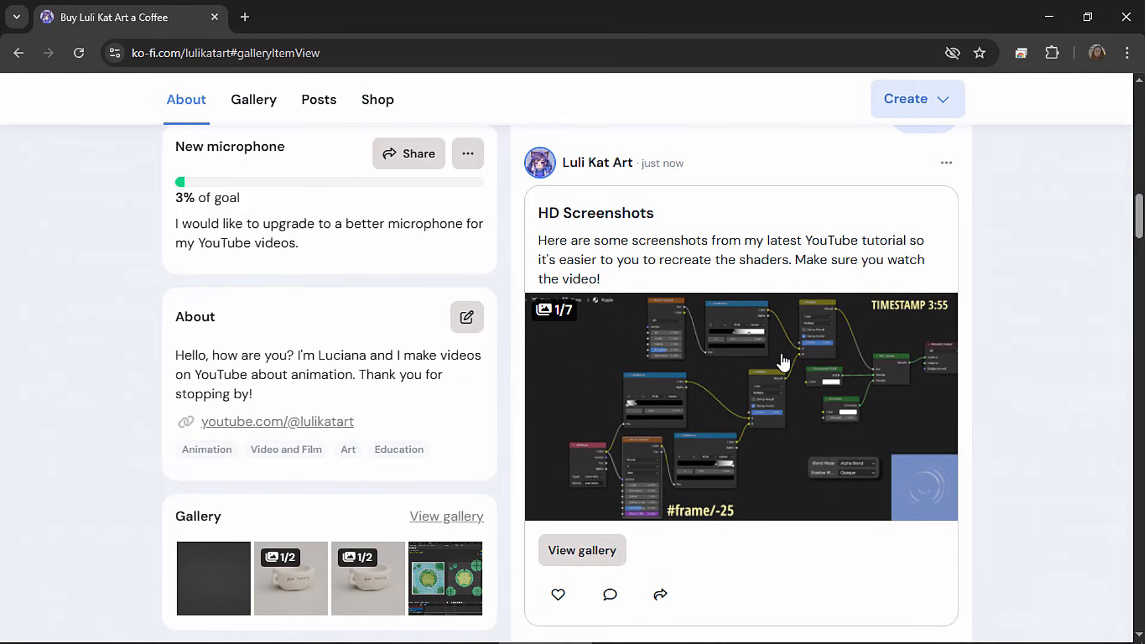
In the browser, browse the HD Screenshots gallery on the Ko-fi page and open the third node setup image full size
{"action": "left_click", "coordinate": [775, 356]}
{"action": "left_click", "coordinate": [816, 272]}
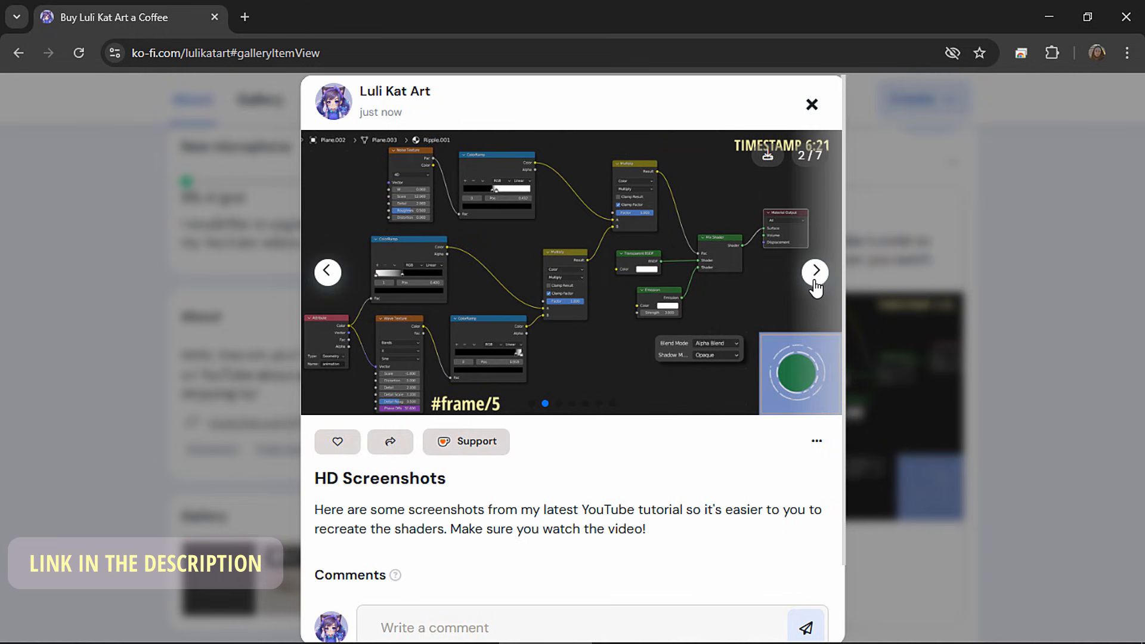
{"action": "left_click", "coordinate": [816, 272]}
{"action": "left_click", "coordinate": [767, 154]}
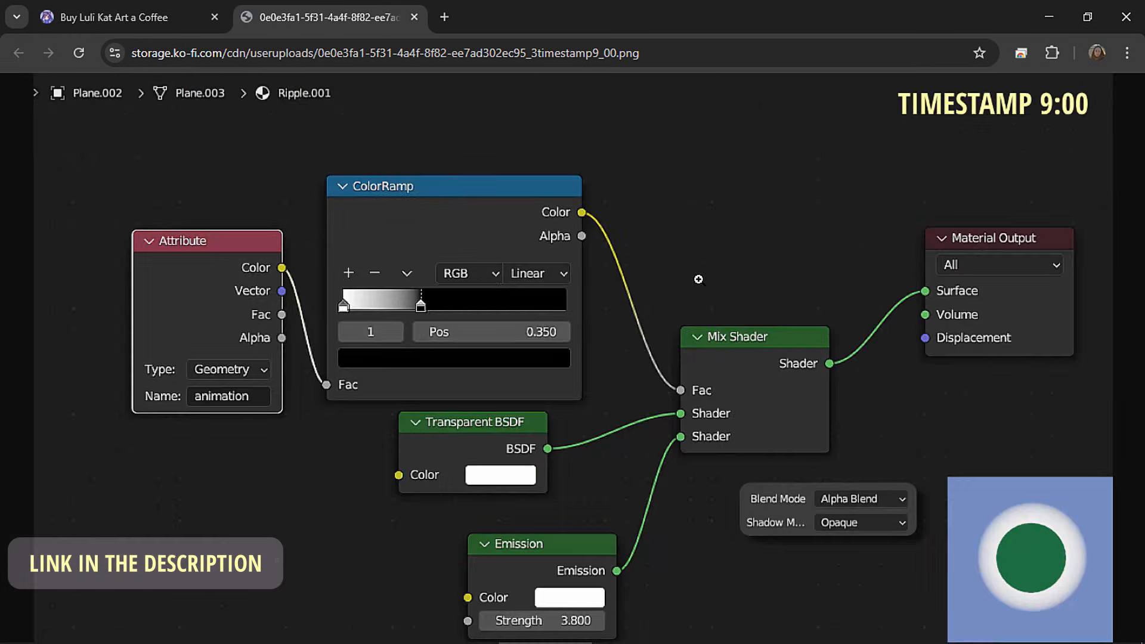
{"action": "left_click", "coordinate": [494, 304]}
{"action": "left_click", "coordinate": [494, 304]}
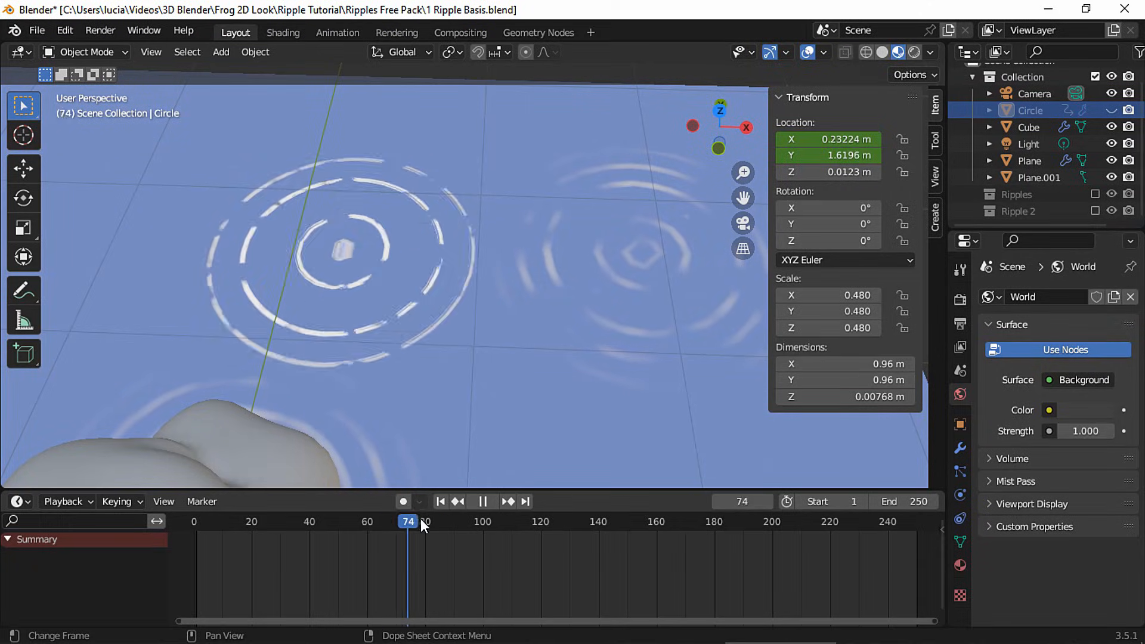
In the Blender example file, stop the playback and scale the sphere in the Ripple 2 collection
{"action": "key", "text": "space"}
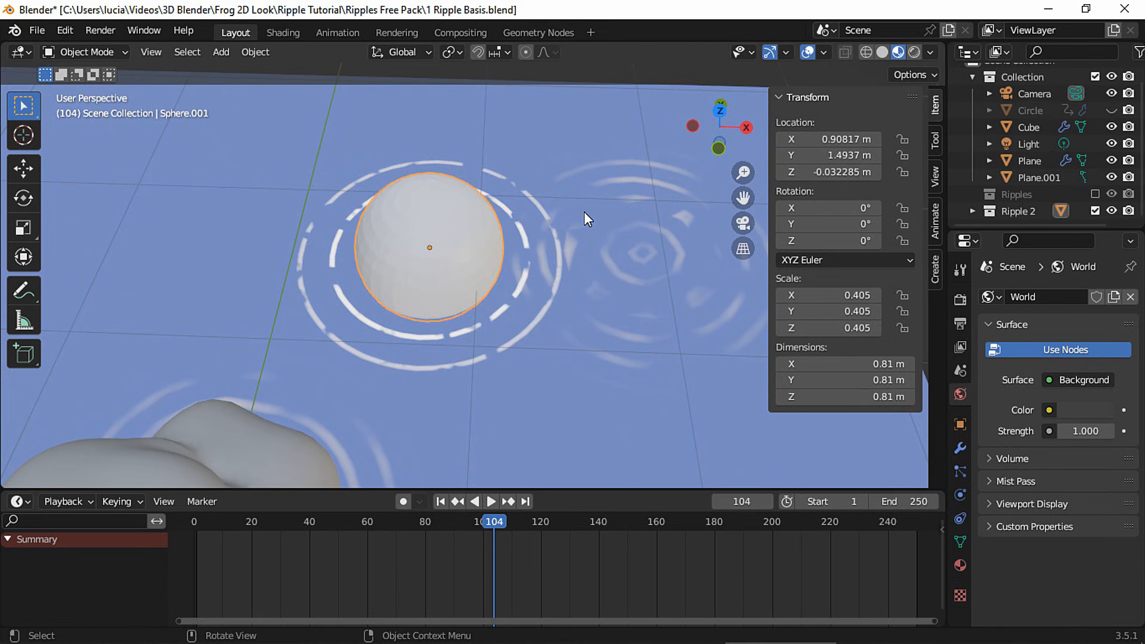
{"action": "key", "text": "s"}
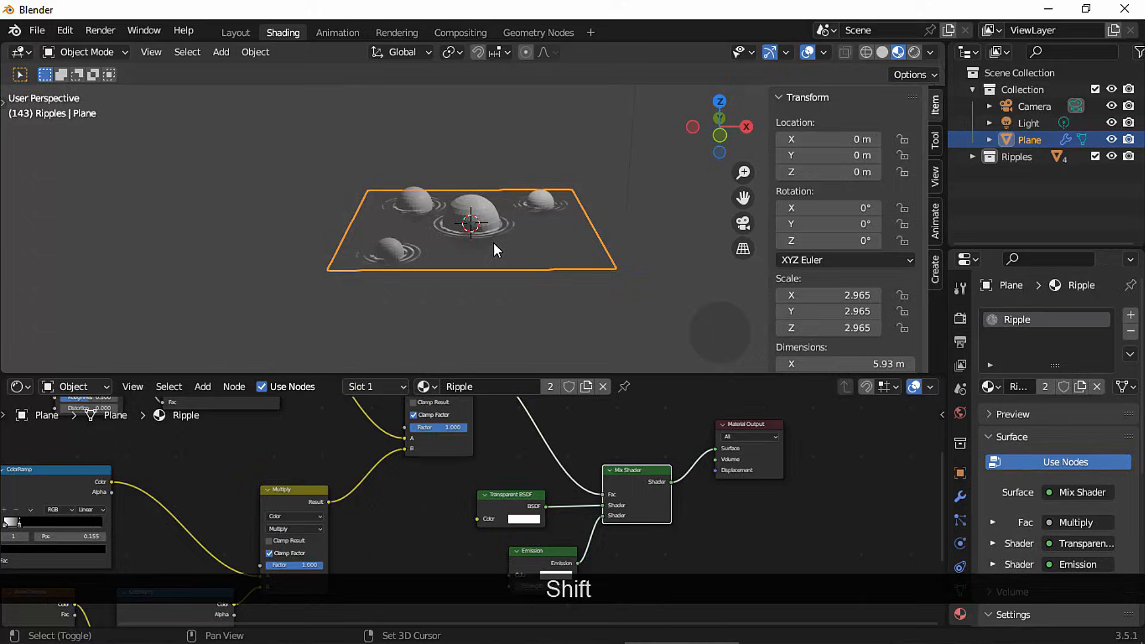
Add a plane, scale it to about 3.25 and lower it to about -0.154 m on Z, beneath the ripple plane
{"action": "key", "text": "shift+a"}
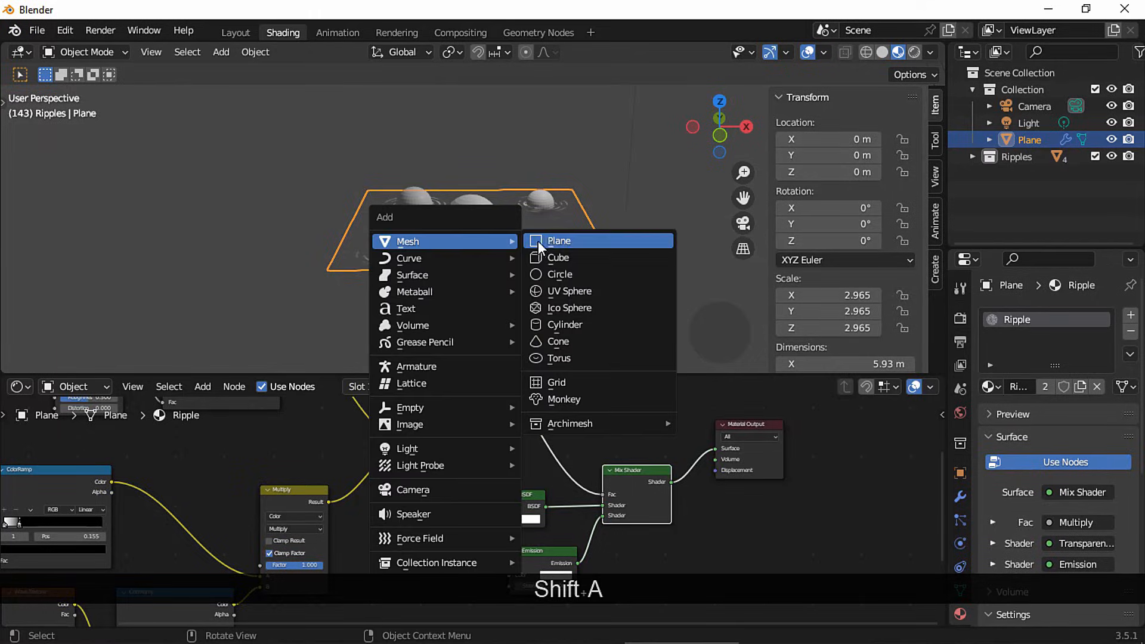
{"action": "left_click", "coordinate": [590, 240]}
{"action": "key", "text": "s"}
{"action": "left_click", "coordinate": [678, 281]}
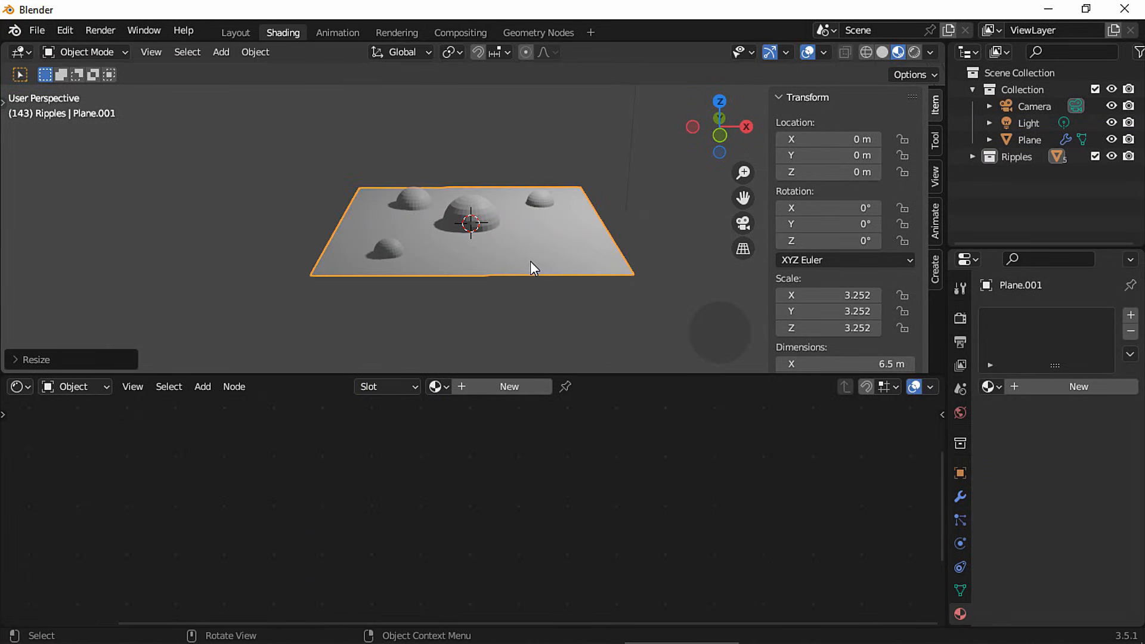
{"action": "key", "text": "g"}
{"action": "key", "text": "z"}
{"action": "left_click", "coordinate": [529, 266]}
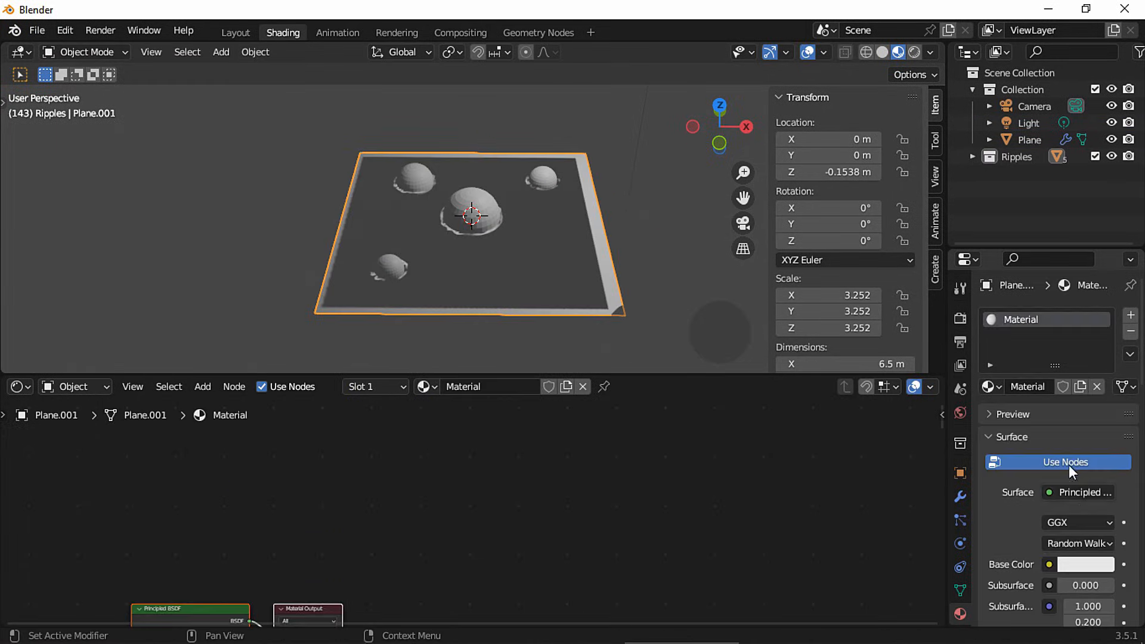
Give the new plane's material an Emission surface with a blue colour
{"action": "left_click", "coordinate": [1076, 491]}
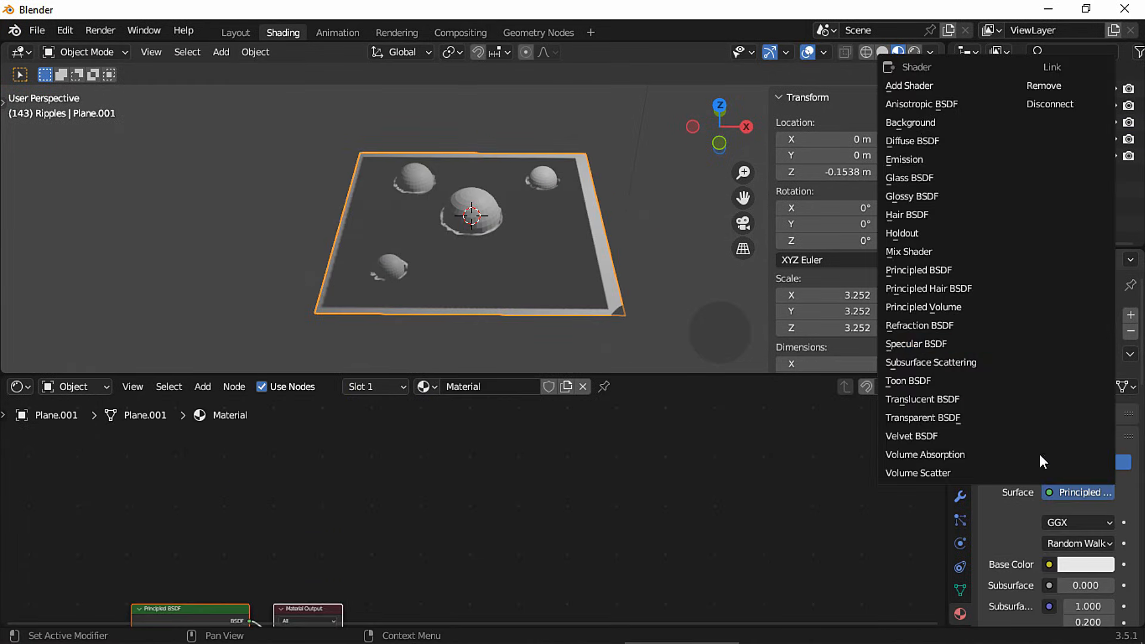
{"action": "left_click", "coordinate": [913, 160]}
{"action": "left_click", "coordinate": [1093, 523]}
{"action": "left_click", "coordinate": [1051, 321]}
{"action": "left_click", "coordinate": [1102, 296]}
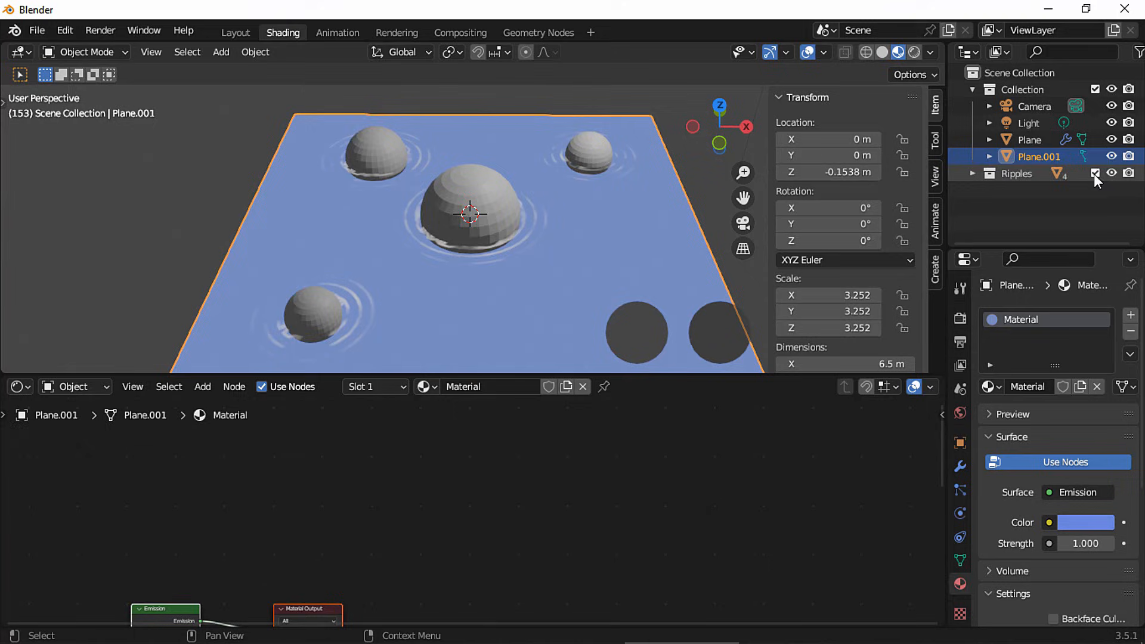
Exclude the Ripples collection from the view layer and play the animation to view the ripples without the spheres
{"action": "left_click", "coordinate": [1094, 174]}
{"action": "key", "text": "space"}
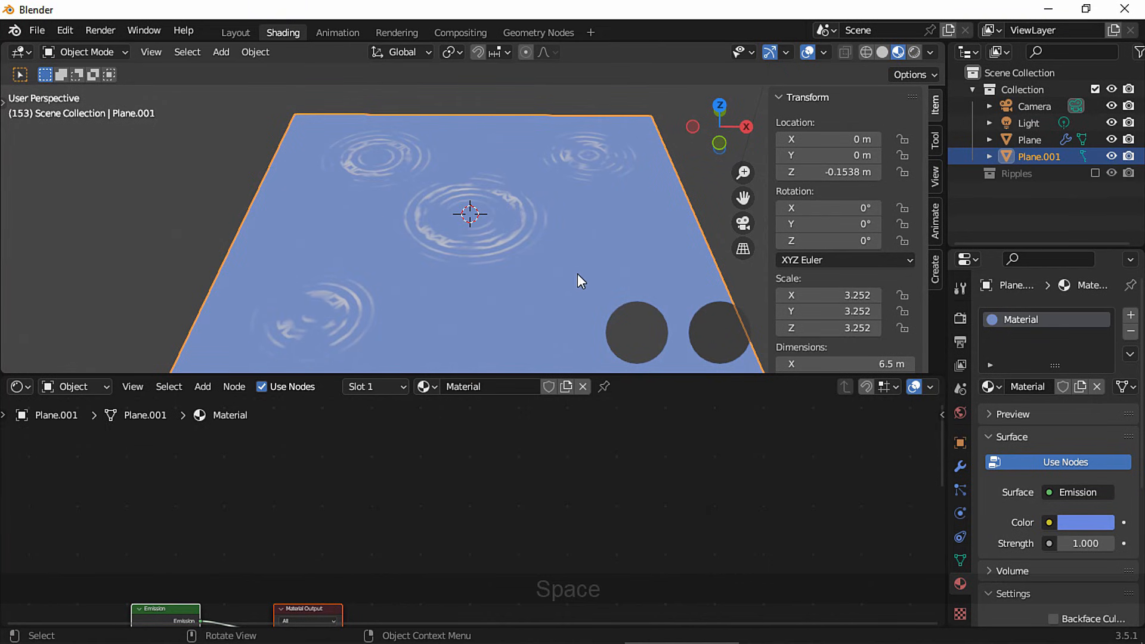
{"action": "middle_click_drag", "start_coordinate": [566, 261], "coordinate": [578, 238]}
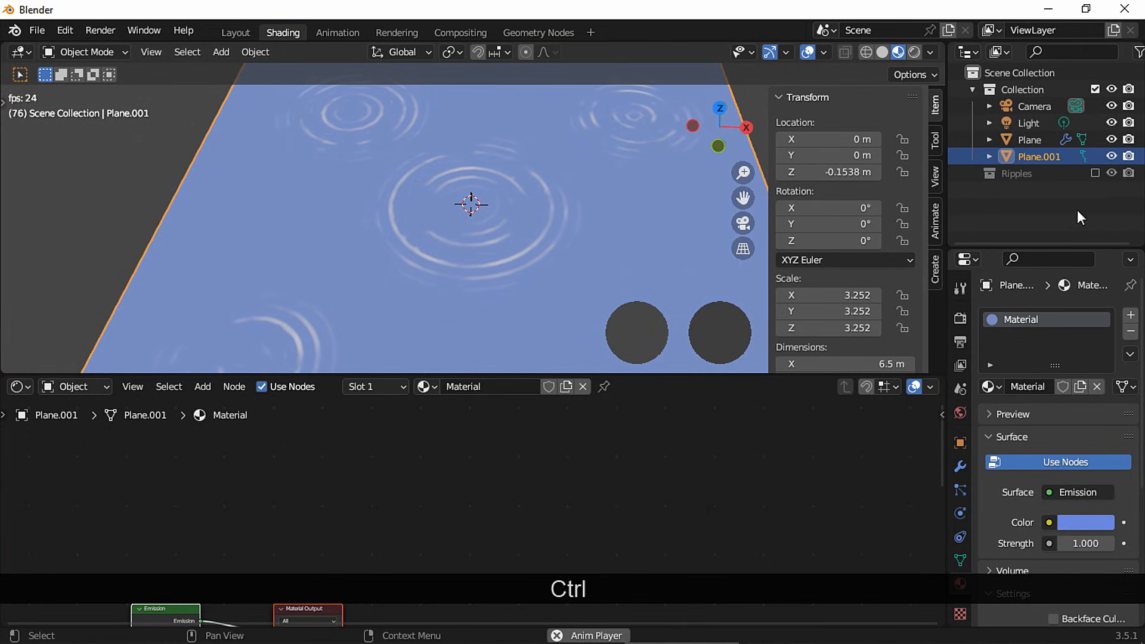
Include the Ripples collection again and try moving the central sphere during playback
{"action": "left_click", "coordinate": [1095, 173]}
{"action": "left_click", "coordinate": [473, 197]}
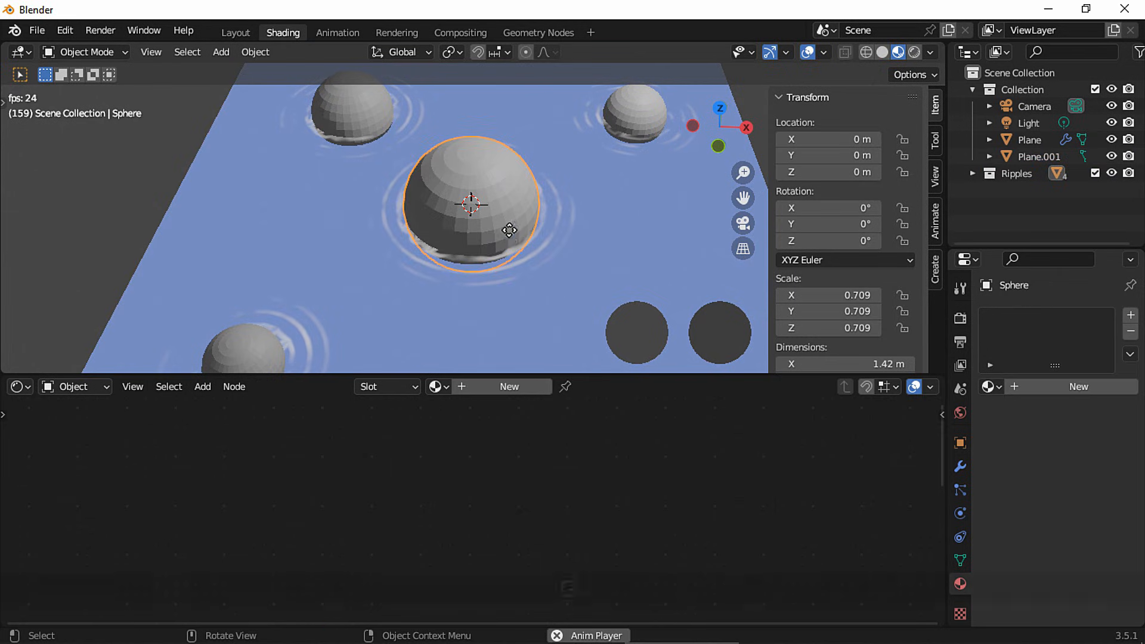
{"action": "key", "text": "g"}
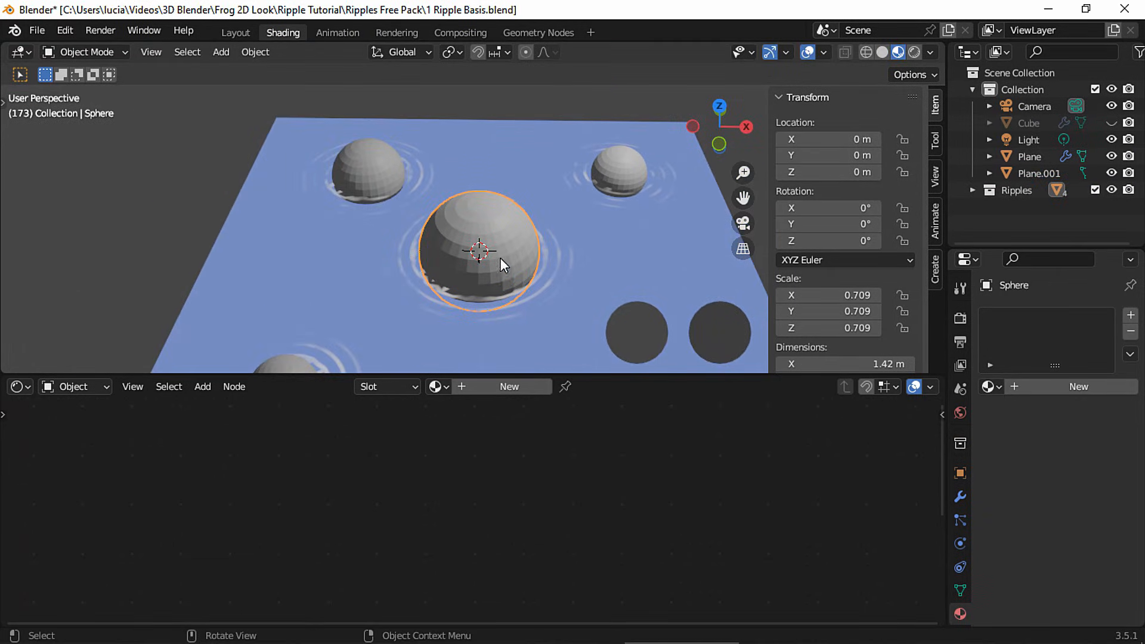
Unhide the rock-shaped Cube and exclude the Ripples collection from the view layer
{"action": "left_click", "coordinate": [1028, 123]}
{"action": "left_click", "coordinate": [1110, 122]}
{"action": "middle_click_drag", "start_coordinate": [572, 239], "coordinate": [589, 215]}
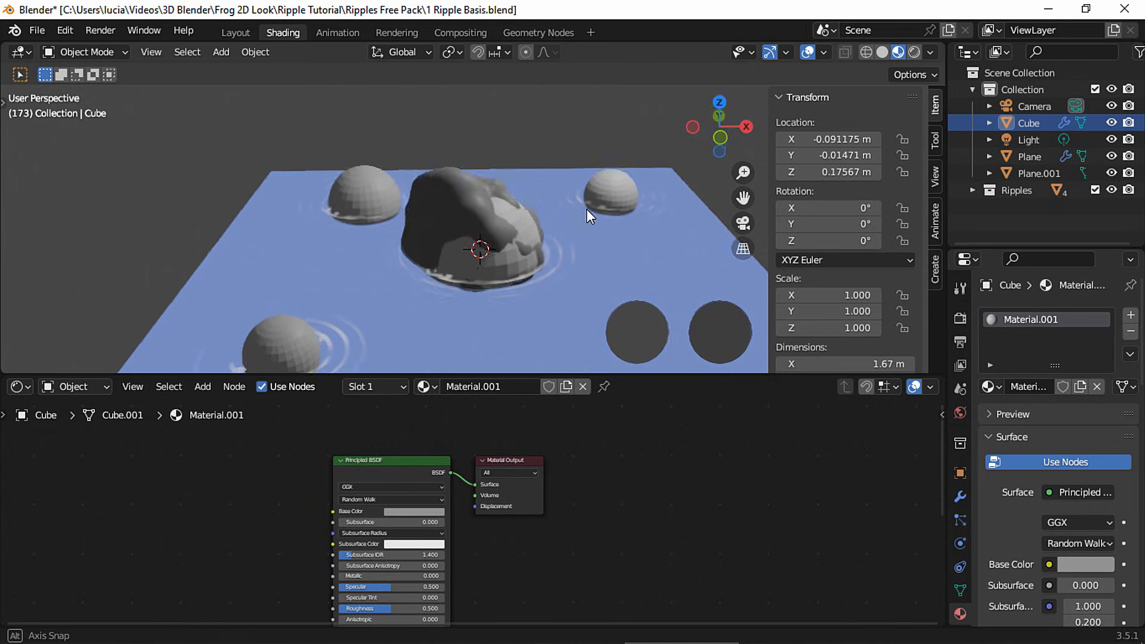
{"action": "left_click", "coordinate": [1095, 189]}
{"action": "middle_click_drag", "start_coordinate": [589, 262], "coordinate": [520, 427], "text": "ctrl"}
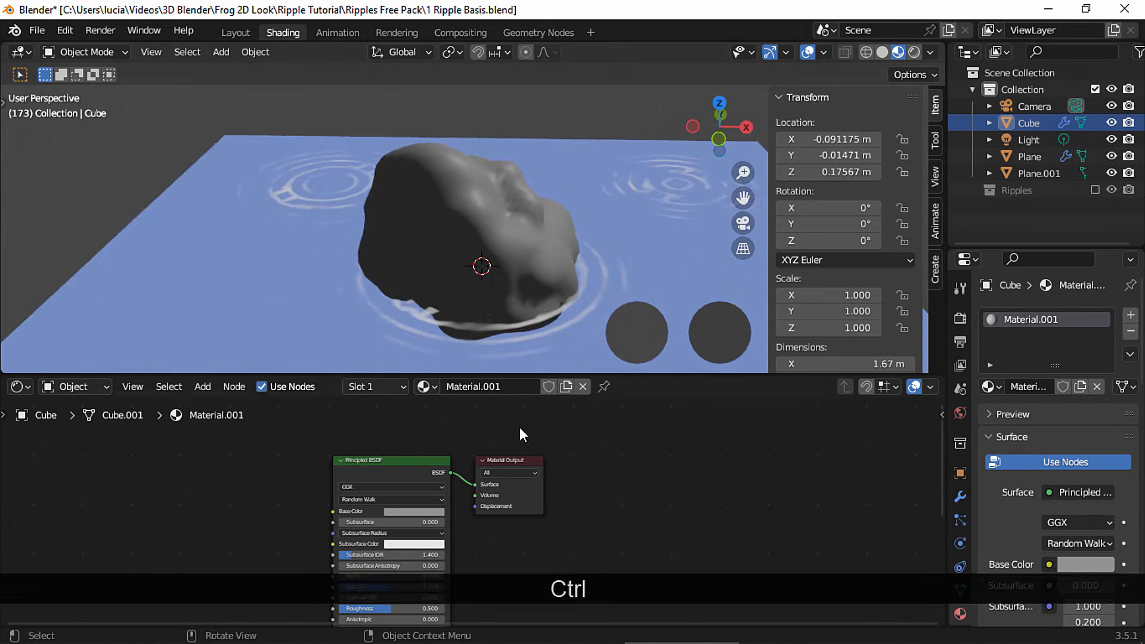
Play the animation and examine how closely the ripples follow the rock's outline at the waterline
{"action": "key", "text": "space"}
{"action": "middle_click_drag", "start_coordinate": [524, 322], "coordinate": [531, 352]}
{"action": "middle_click_drag", "start_coordinate": [581, 346], "coordinate": [566, 316], "text": "shift"}
{"action": "mouse_move", "coordinate": [572, 313]}
{"action": "middle_mouse_down", "text": "shift"}
{"action": "mouse_move", "coordinate": [574, 287]}
{"action": "mouse_move", "coordinate": [569, 295]}
{"action": "middle_mouse_up", "text": "shift"}
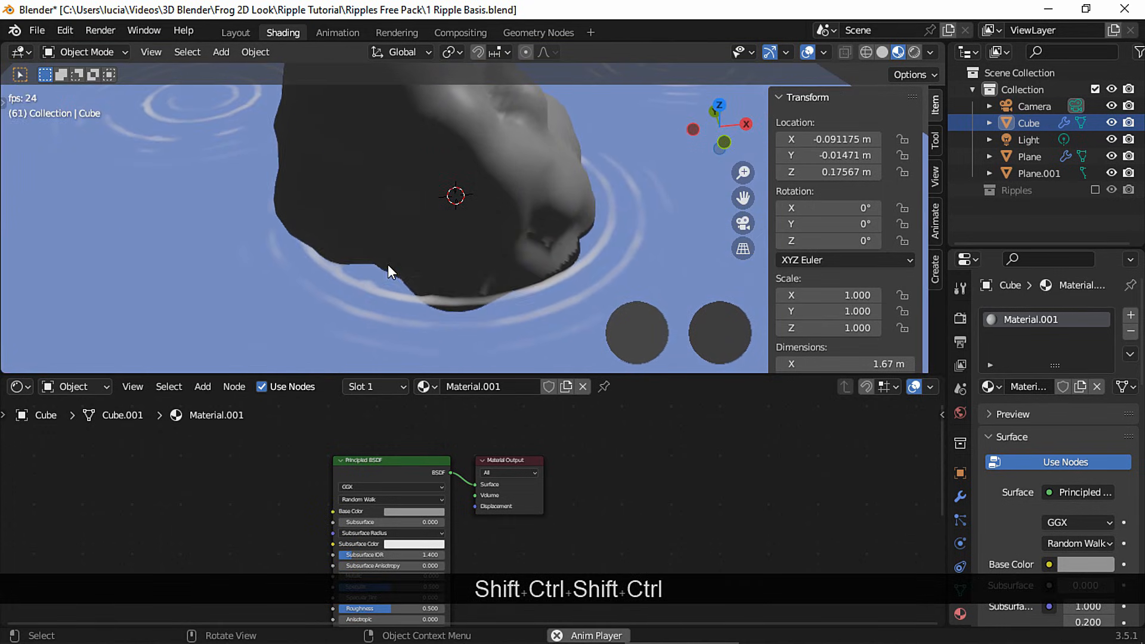
{"action": "left_click", "coordinate": [532, 205]}
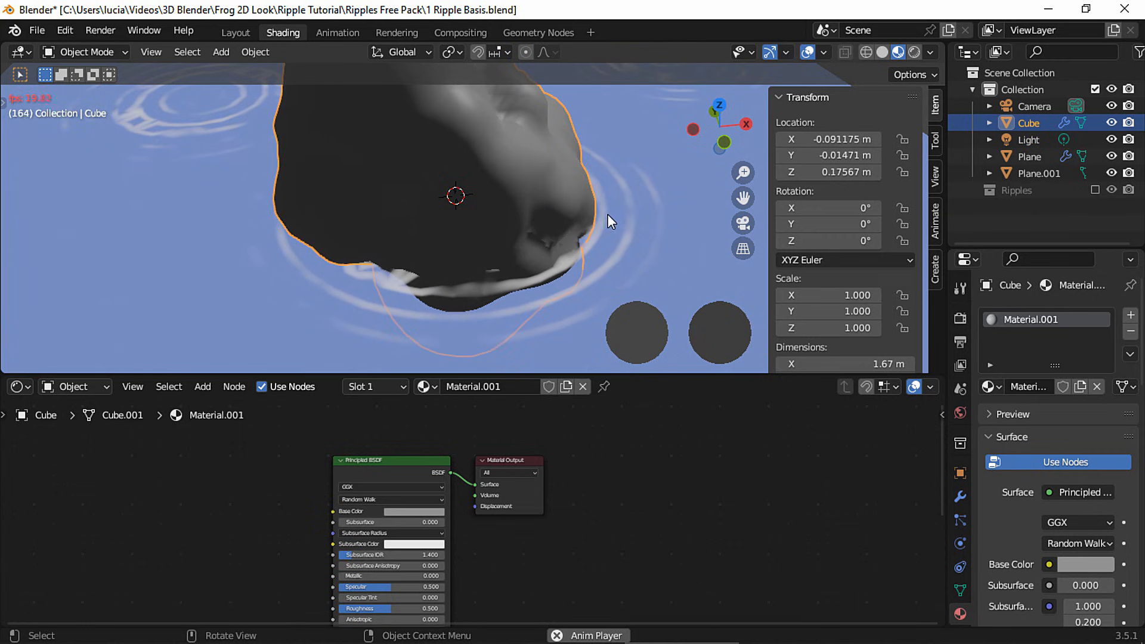
Include the Ripples collection again and delete its central sphere inside the rock
{"action": "left_click", "coordinate": [1095, 189]}
{"action": "key", "text": "x"}
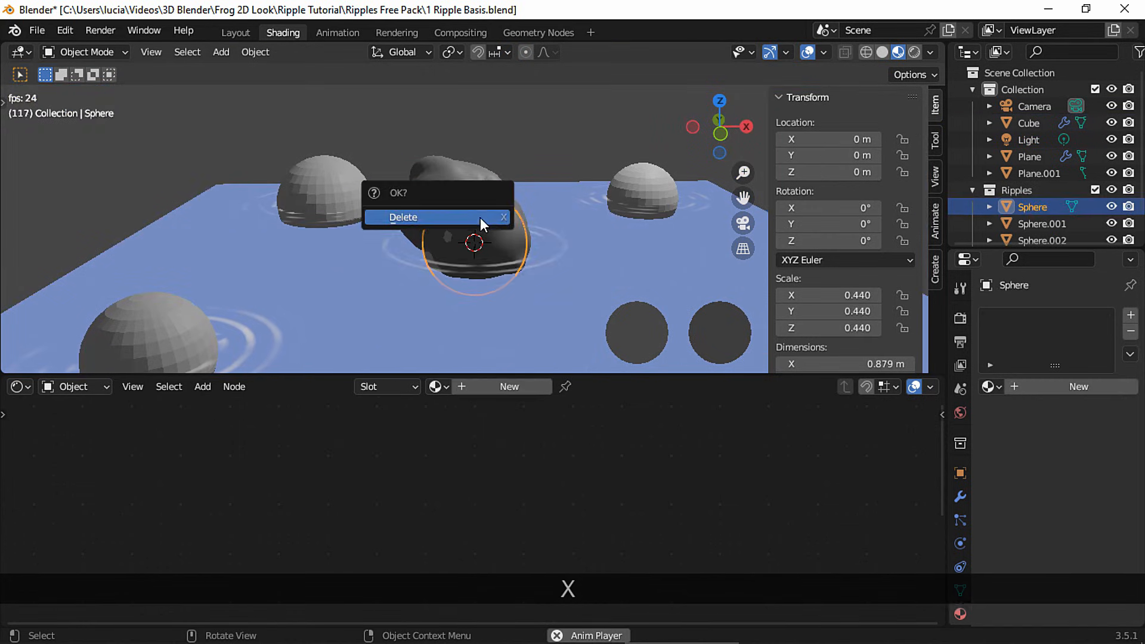
{"action": "left_click", "coordinate": [480, 217]}
Duplicate the rock in place and move the copy into the Ripples collection
{"action": "left_click", "coordinate": [488, 204]}
{"action": "key", "text": "shift+d"}
{"action": "key", "text": "Escape"}
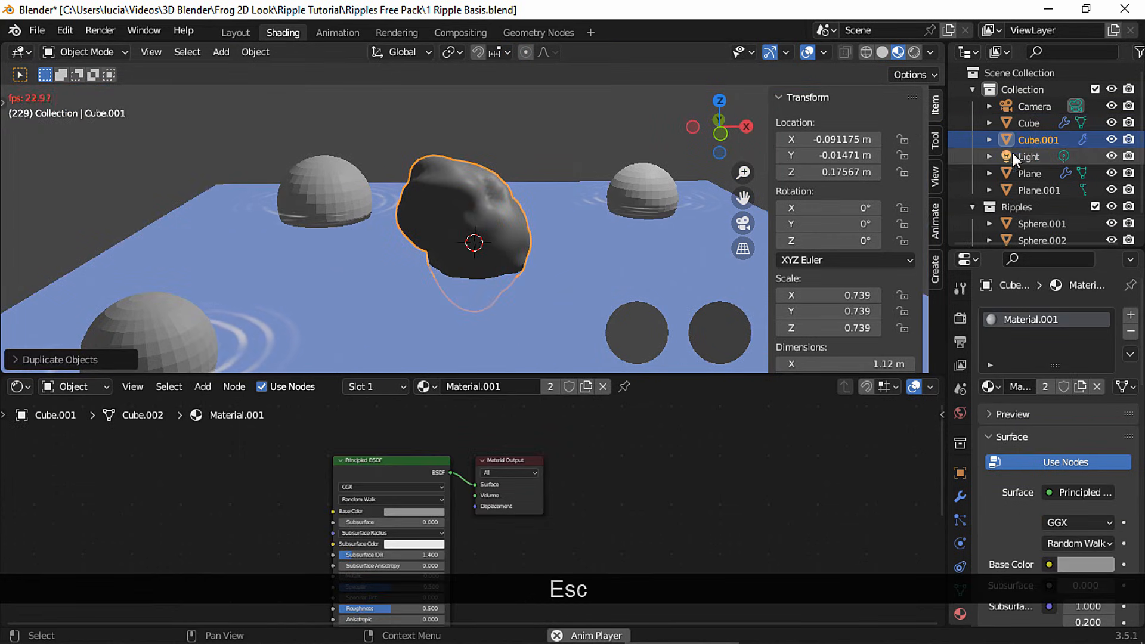
{"action": "left_click_drag", "start_coordinate": [1038, 139], "coordinate": [1026, 212]}
Scale the rock copy down to about 0.67 and exclude the Ripples collection from the view layer
{"action": "scroll", "coordinate": [581, 199], "scroll_direction": "up", "scroll_amount": 4}
{"action": "key", "text": "s"}
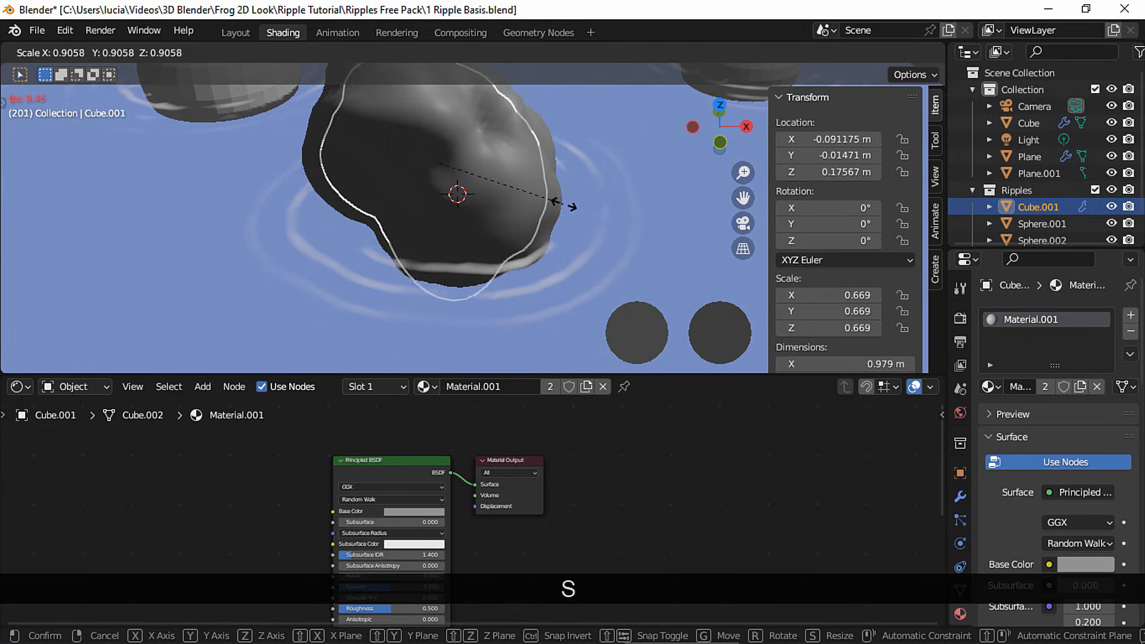
{"action": "left_click", "coordinate": [557, 209]}
{"action": "left_click", "coordinate": [1094, 190]}
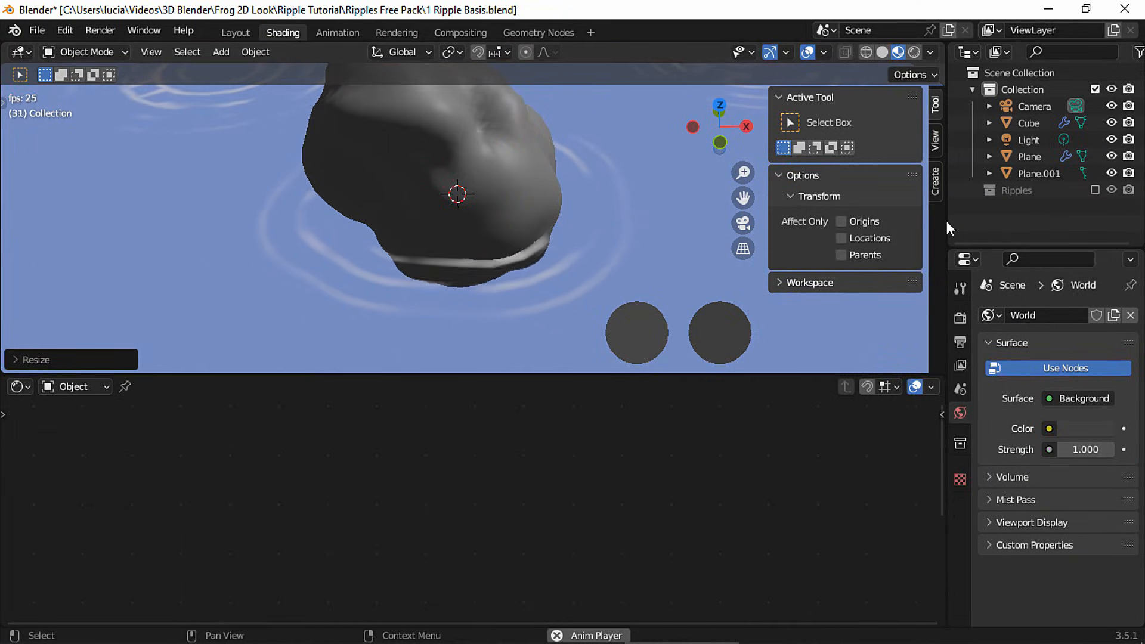
Move the larger sphere next to the smaller one in the far corner of the water plane, at about X 0.91 m, Y 1.49 m
{"action": "middle_click_drag", "start_coordinate": [491, 265], "coordinate": [580, 271]}
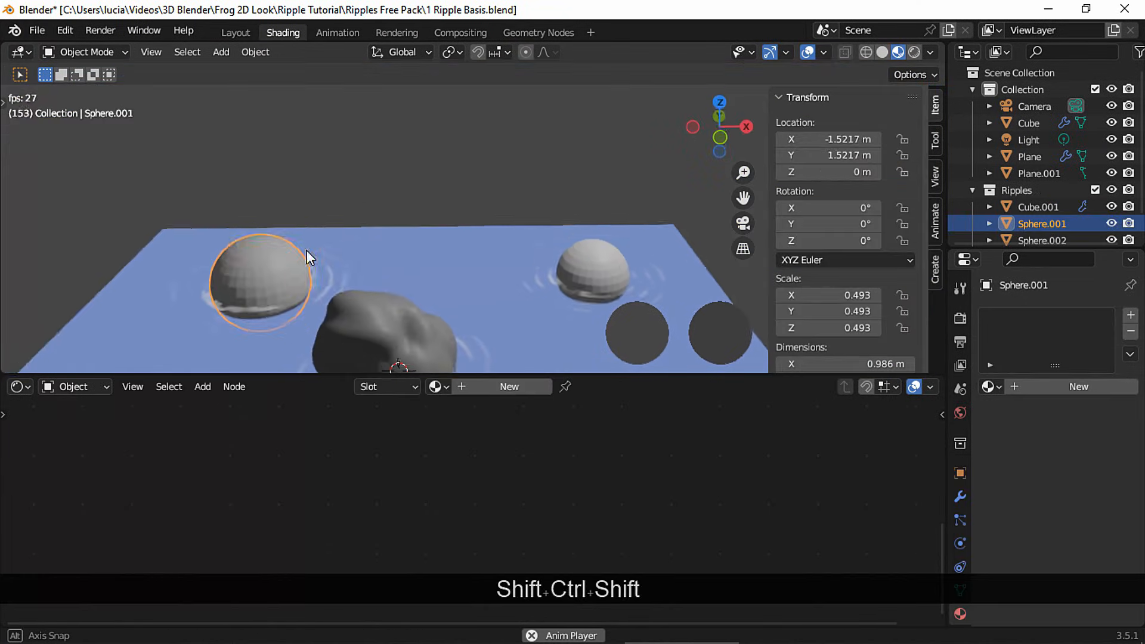
{"action": "key", "text": "g"}
{"action": "left_click", "coordinate": [527, 305]}
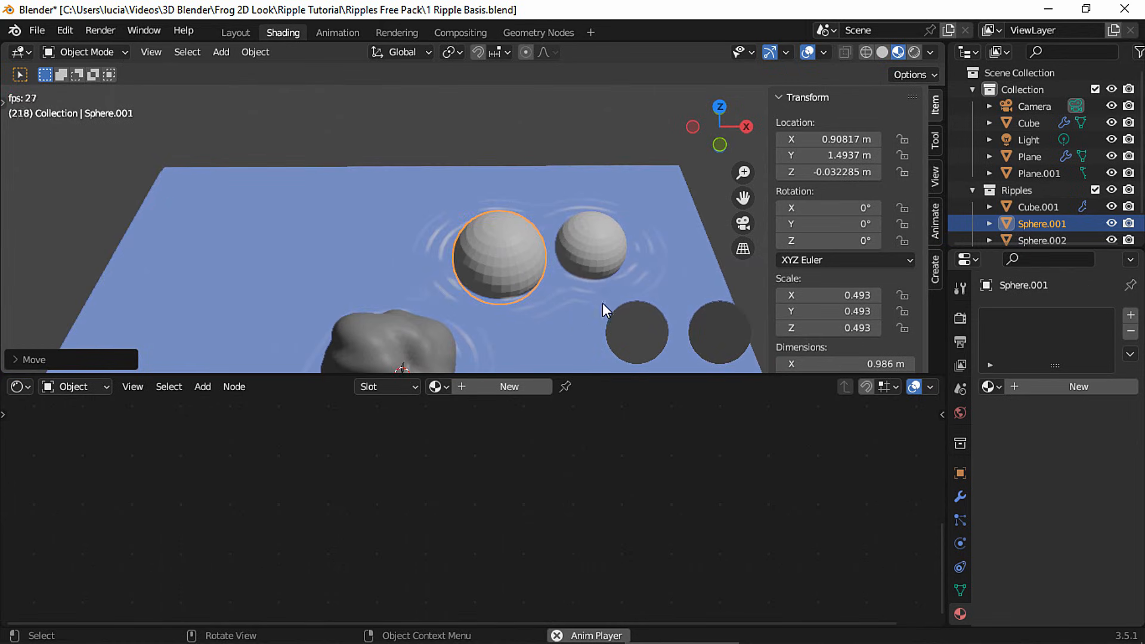
{"action": "middle_click_drag", "start_coordinate": [602, 303], "coordinate": [491, 219], "text": "ctrl+shift"}
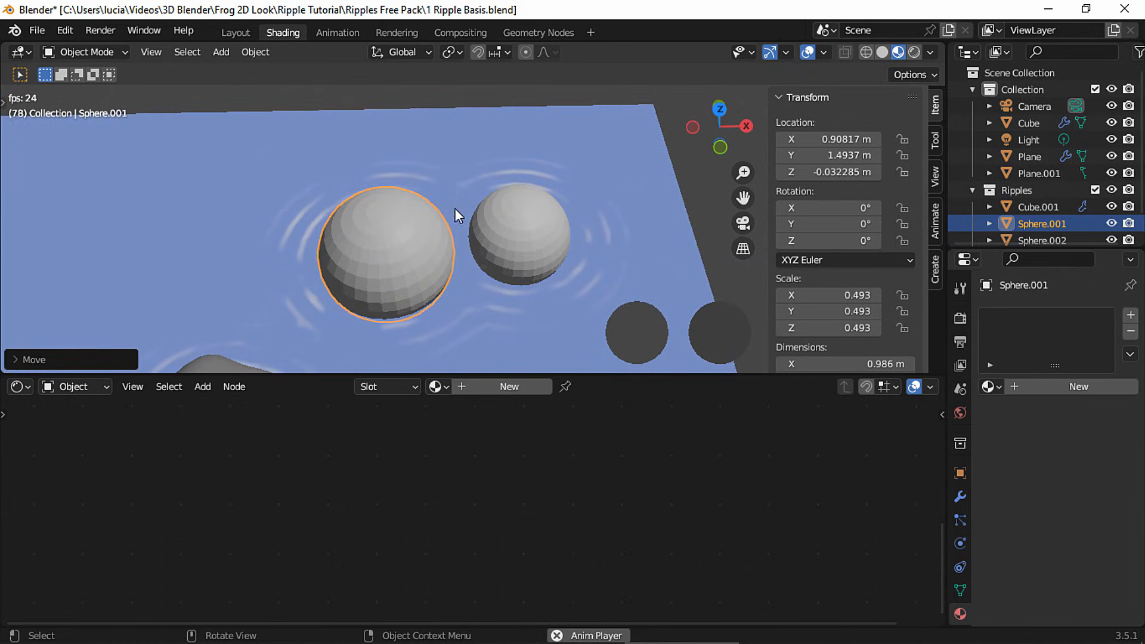
{"action": "middle_click_drag", "start_coordinate": [474, 318], "coordinate": [488, 272], "text": "shift"}
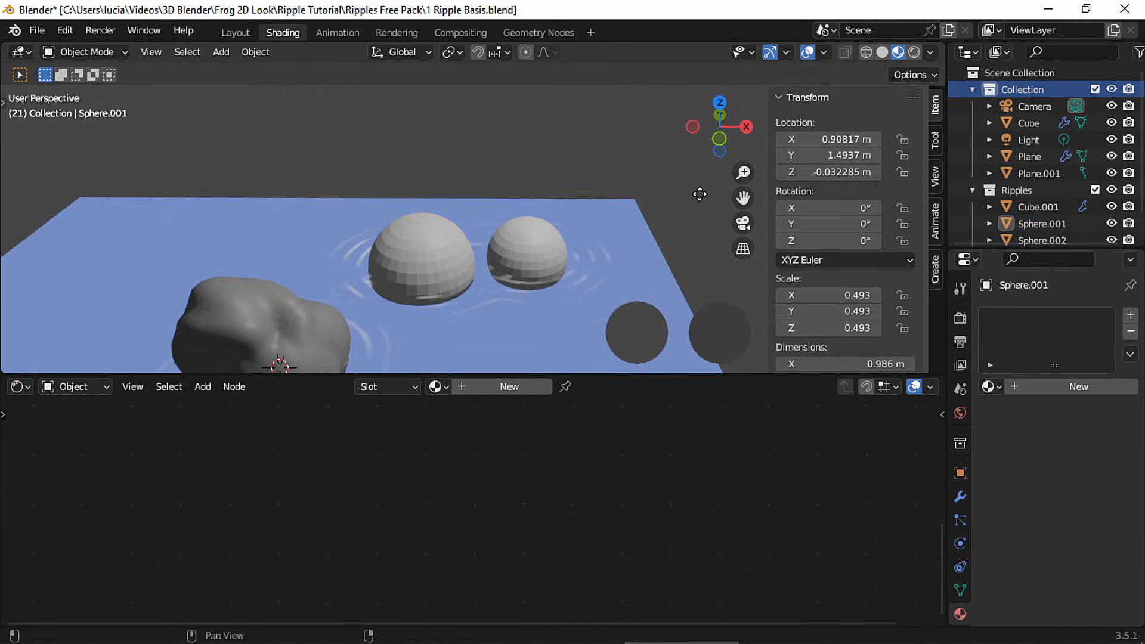
Add a 2 m plane and place it under the larger sphere at about X 0.99 m, Y 1.45 m, Z -0.08 m
{"action": "middle_click_drag", "start_coordinate": [697, 195], "coordinate": [402, 292], "text": "ctrl+shift"}
{"action": "key", "text": "shift+a"}
{"action": "left_click", "coordinate": [456, 291]}
{"action": "left_click", "coordinate": [720, 102]}
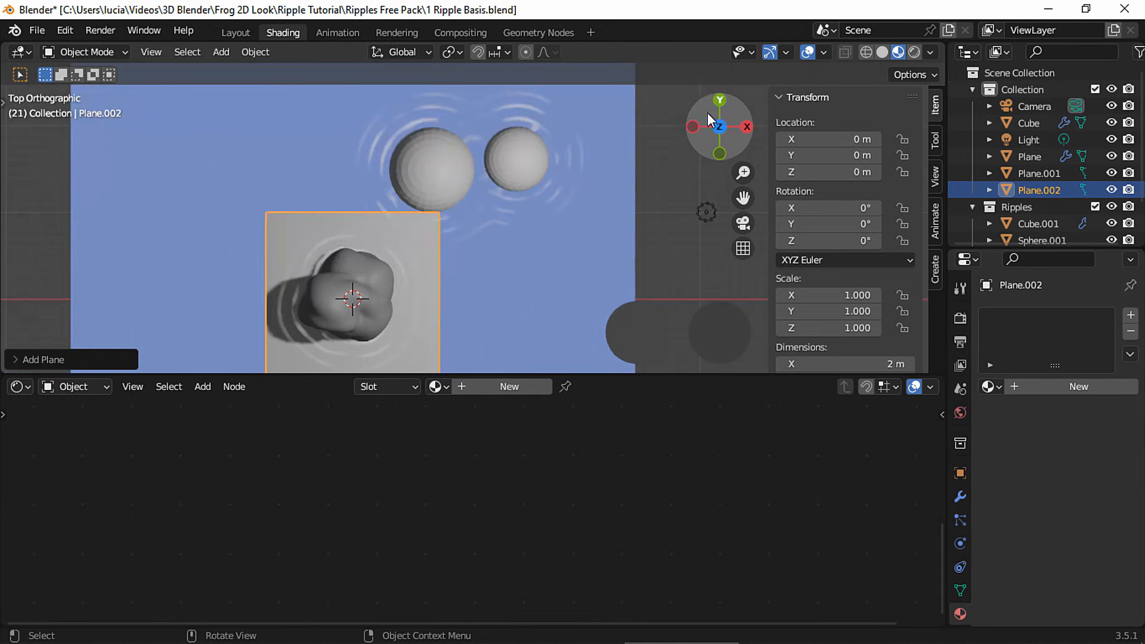
{"action": "key", "text": "g"}
{"action": "left_click", "coordinate": [481, 212]}
{"action": "middle_click_drag", "start_coordinate": [480, 212], "coordinate": [482, 252]}
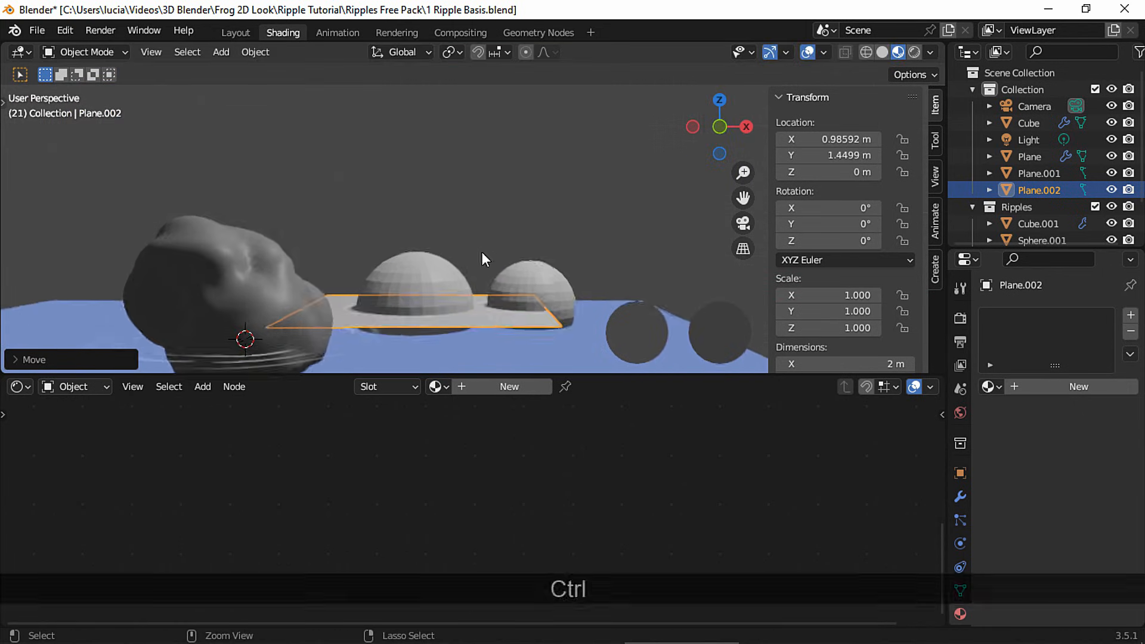
{"action": "key", "text": "g"}
{"action": "key", "text": "z"}
{"action": "left_click", "coordinate": [453, 321]}
{"action": "middle_click_drag", "start_coordinate": [453, 320], "coordinate": [438, 273]}
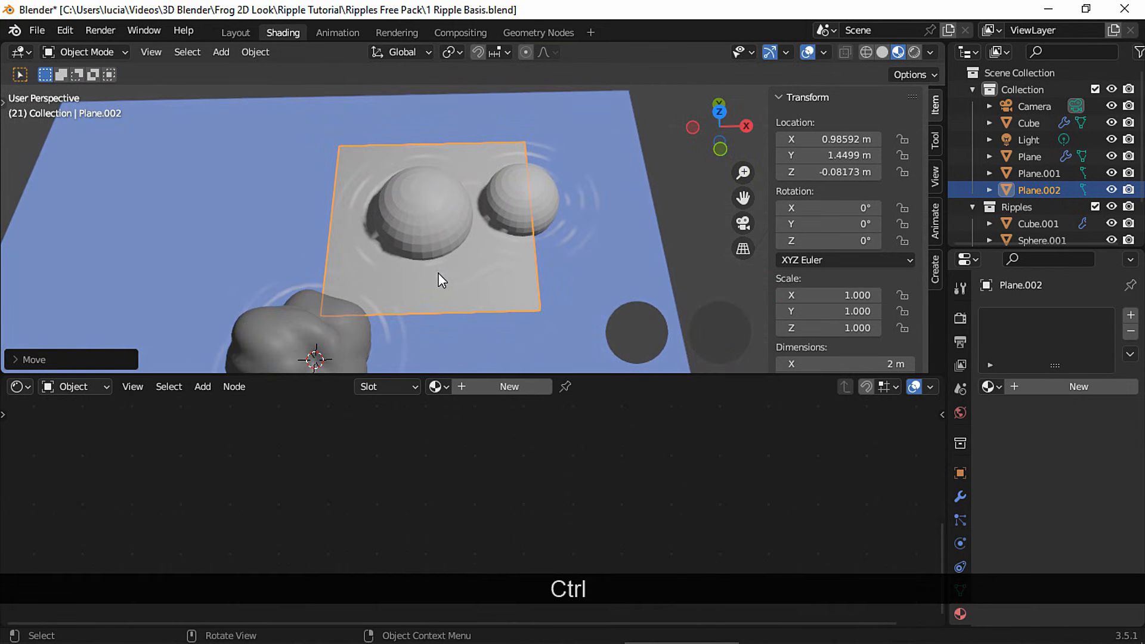
Give the new plane an independent copy of the Ripple material and set its Wave Texture phase offset expression to frame/-5
{"action": "left_click", "coordinate": [438, 387]}
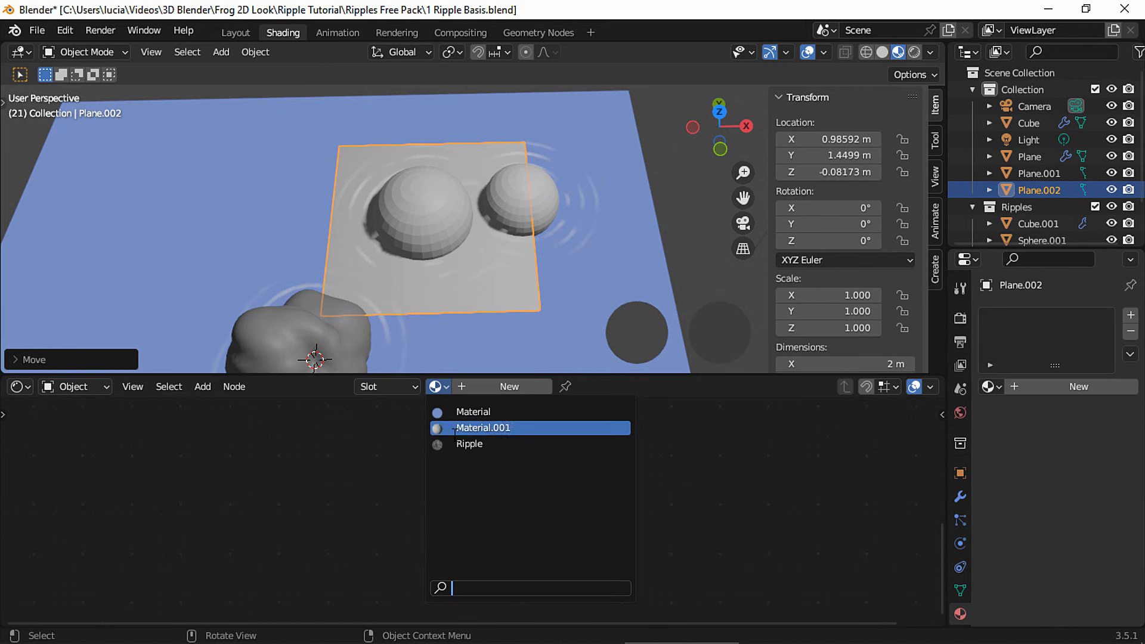
{"action": "left_click", "coordinate": [513, 445]}
{"action": "left_click", "coordinate": [552, 385]}
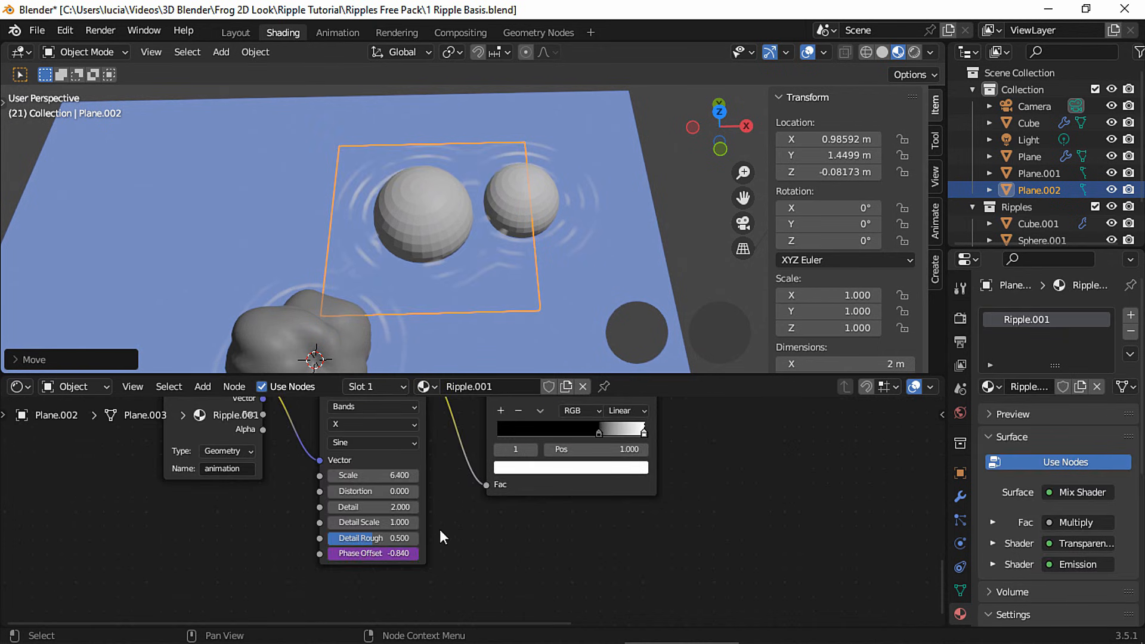
{"action": "double_click", "coordinate": [407, 536]}
{"action": "type", "text": "frame/-25"}
{"action": "key", "text": "BackSpace"}
{"action": "key", "text": "Return"}
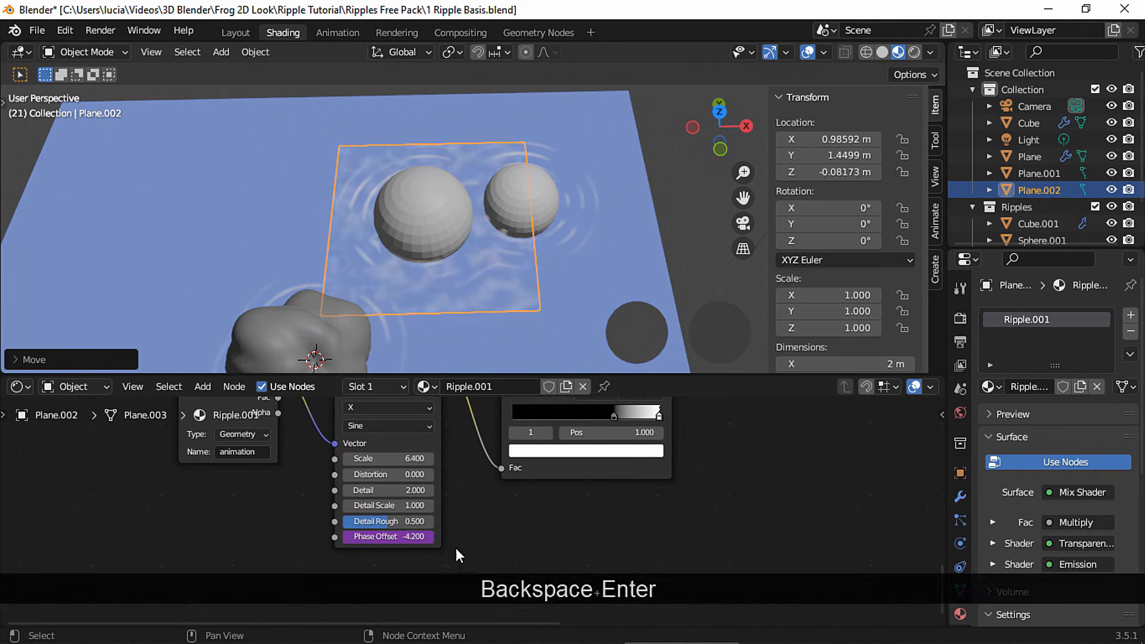
Subdivide the new plane's entire mesh with 10 cuts
{"action": "key", "text": "Tab"}
{"action": "key", "text": "a"}
{"action": "right_click", "coordinate": [466, 258]}
{"action": "left_click", "coordinate": [456, 266]}
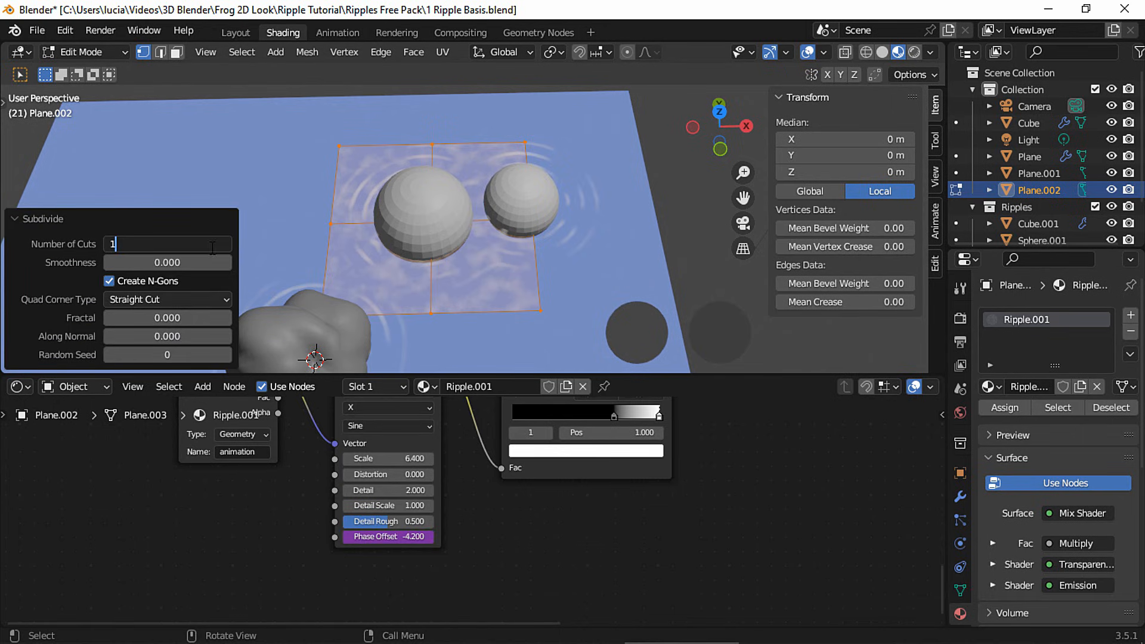
{"action": "type", "text": "0"}
{"action": "key", "text": "Return"}
{"action": "right_click", "coordinate": [403, 261]}
{"action": "key", "text": "Tab"}
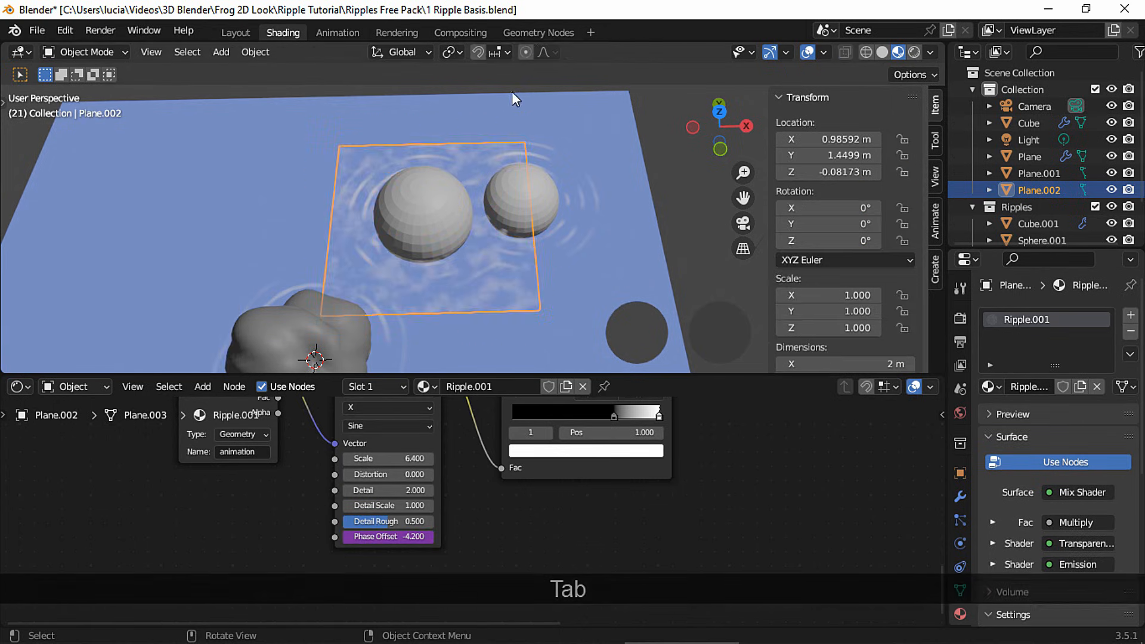
Give the new plane a Geometry Nodes modifier that uses an independent copy of the Ripple node group
{"action": "left_click", "coordinate": [537, 33]}
{"action": "left_click", "coordinate": [452, 360]}
{"action": "left_click", "coordinate": [356, 360]}
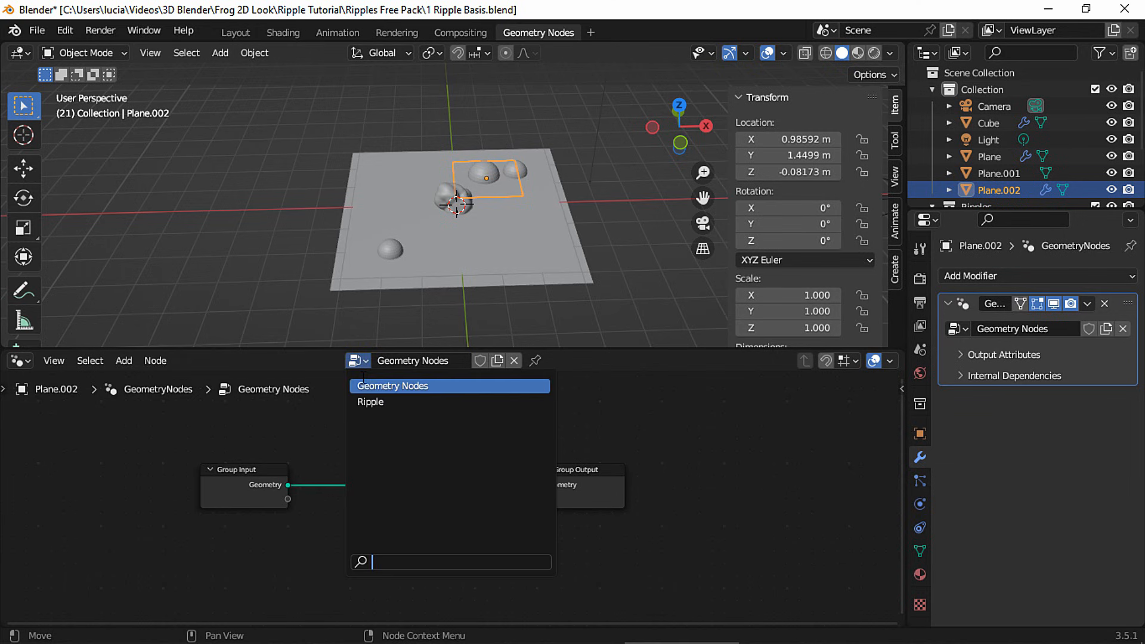
{"action": "left_click", "coordinate": [370, 401]}
{"action": "left_click", "coordinate": [497, 360]}
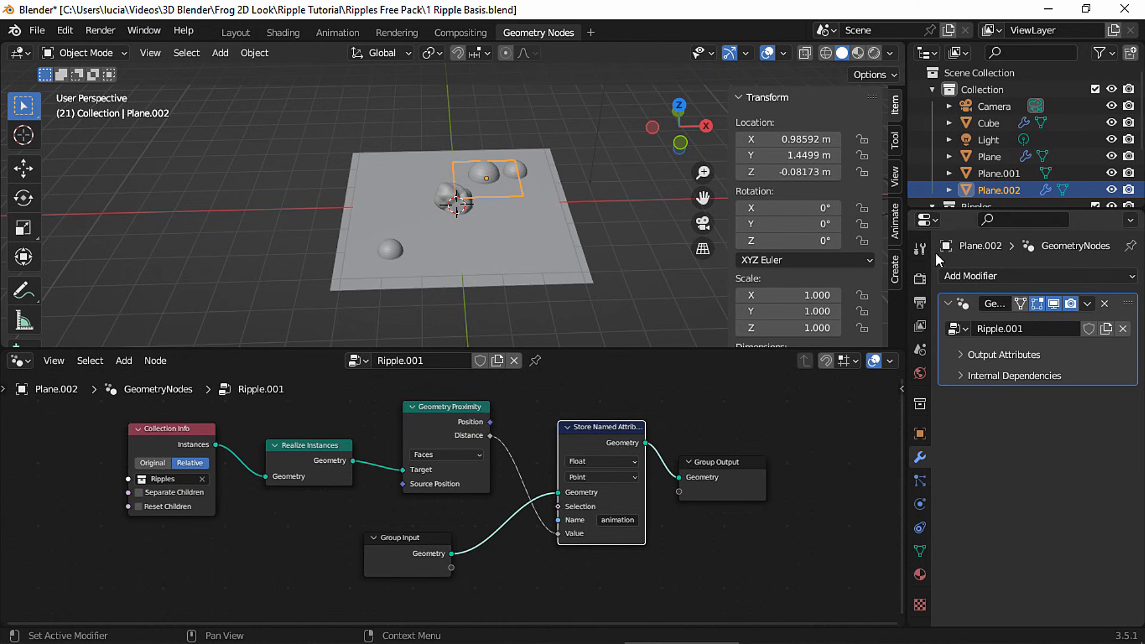
Create a collection named Ripple 2 directly under the Scene Collection and move Sphere.001 into it
{"action": "left_click_drag", "start_coordinate": [955, 212], "coordinate": [954, 352]}
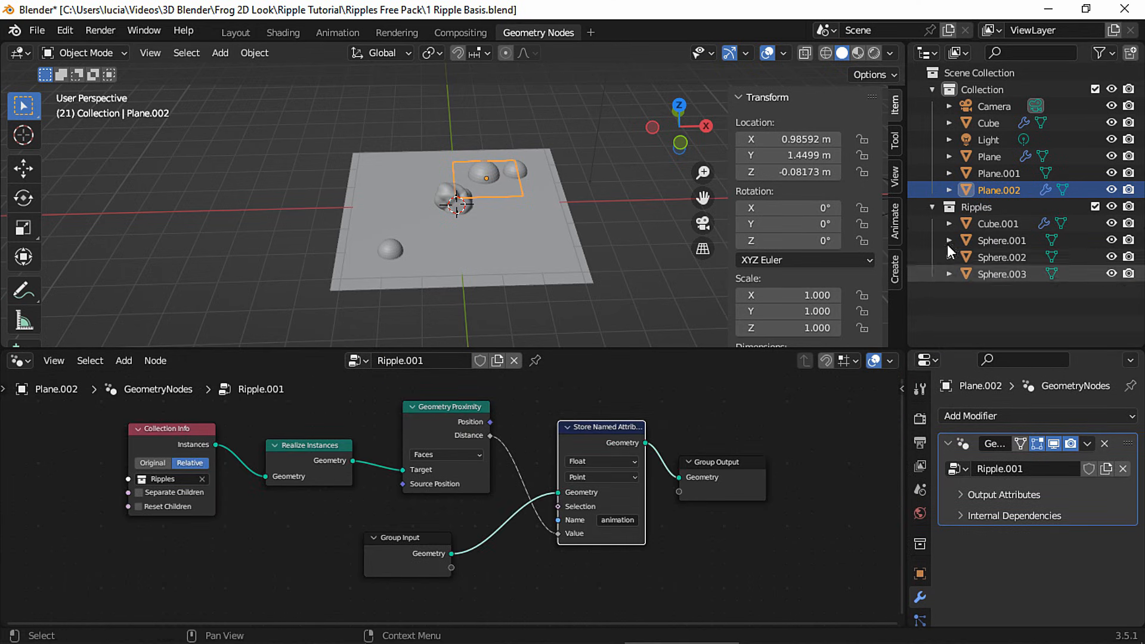
{"action": "left_click", "coordinate": [985, 89]}
{"action": "key", "text": "c"}
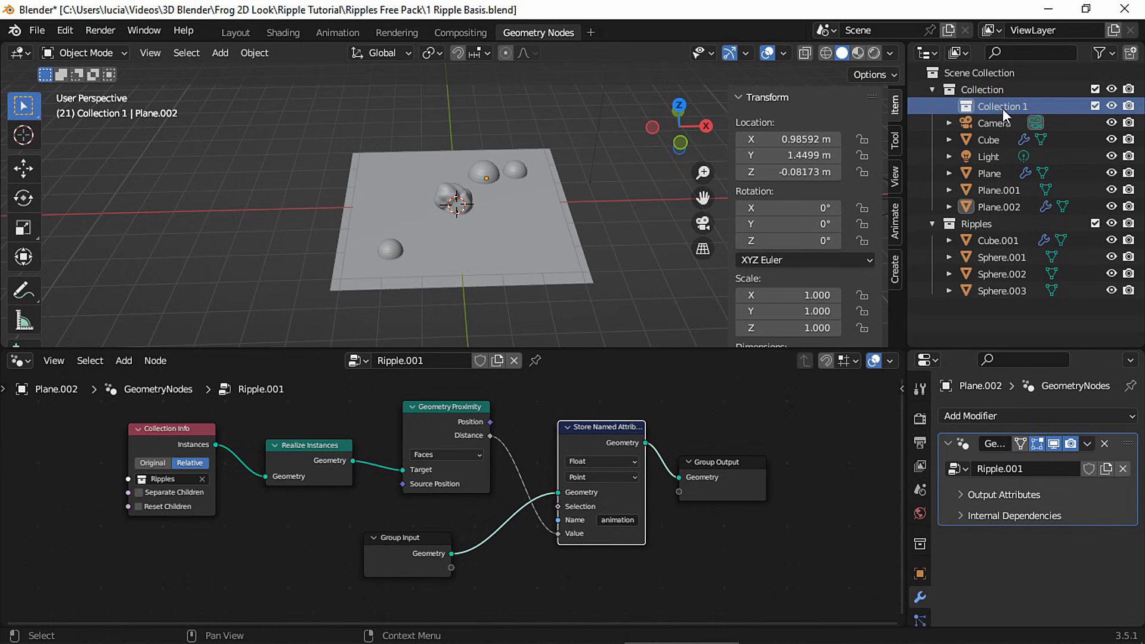
{"action": "left_click_drag", "start_coordinate": [1003, 108], "coordinate": [995, 74]}
{"action": "double_click", "coordinate": [980, 289]}
{"action": "type", "text": "Ripple"}
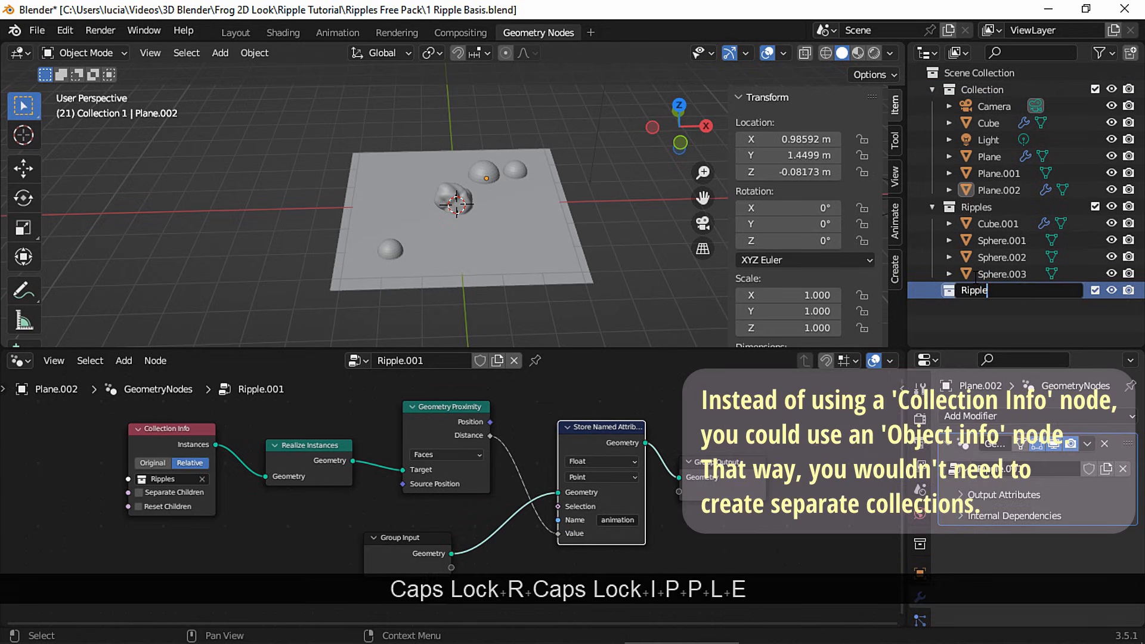
{"action": "type", "text": " 2"}
{"action": "key", "text": "Return"}
{"action": "left_click", "coordinate": [1002, 240]}
{"action": "left_click_drag", "start_coordinate": [986, 248], "coordinate": [989, 291]}
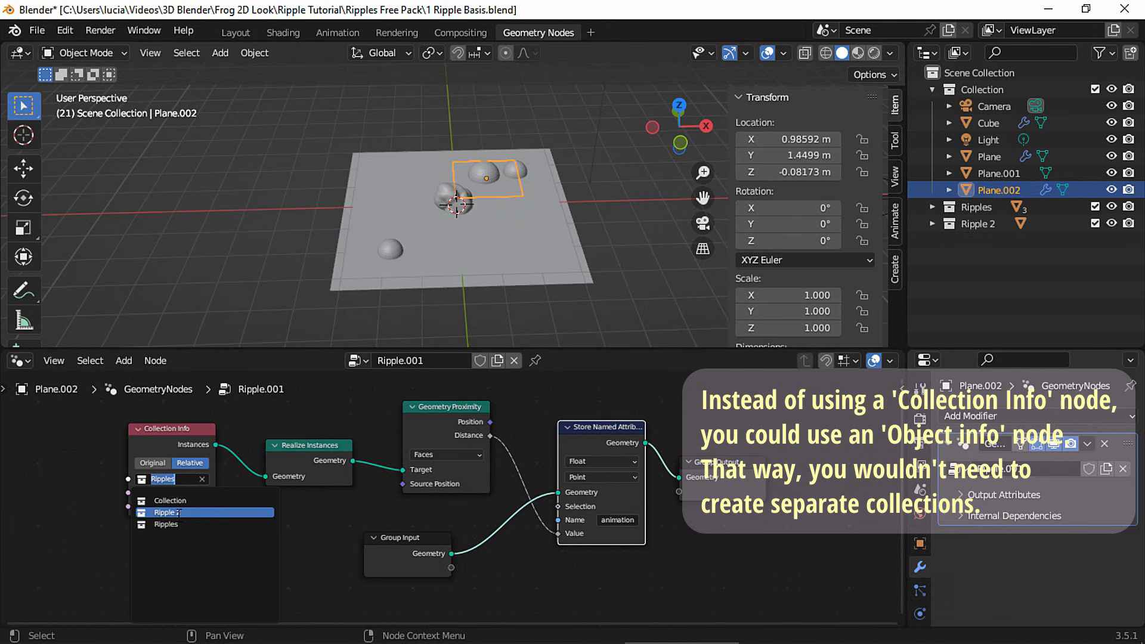
Set the Collection Info node to the Ripple 2 collection and rename the copied node group Ripple 2
{"action": "left_click", "coordinate": [179, 513]}
{"action": "left_click", "coordinate": [406, 361]}
{"action": "type", "text": "2"}
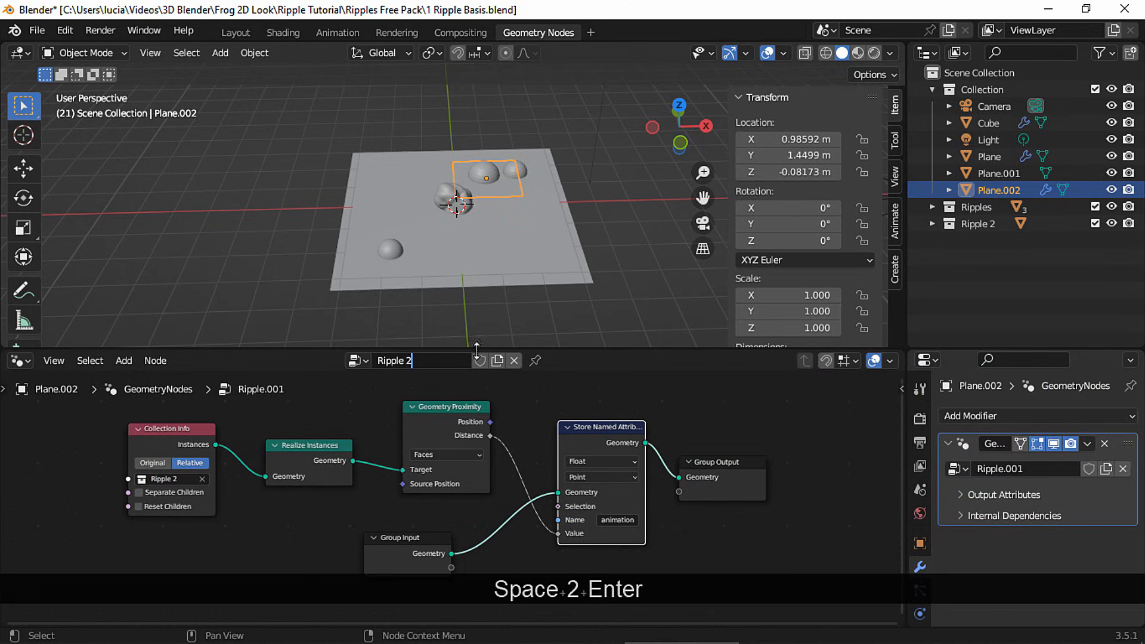
Return to the Shading workspace, exclude the Ripples and Ripple 2 collections from the view layer, and play the animation
{"action": "left_click", "coordinate": [283, 33]}
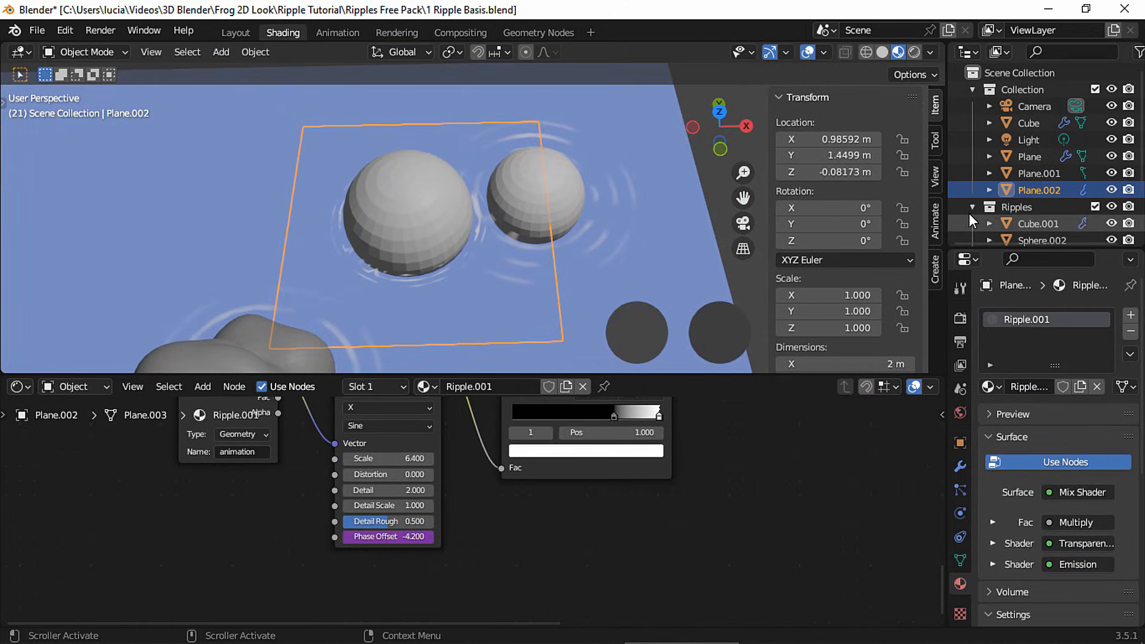
{"action": "left_click_drag", "start_coordinate": [1095, 207], "coordinate": [1095, 224]}
{"action": "key", "text": "space"}
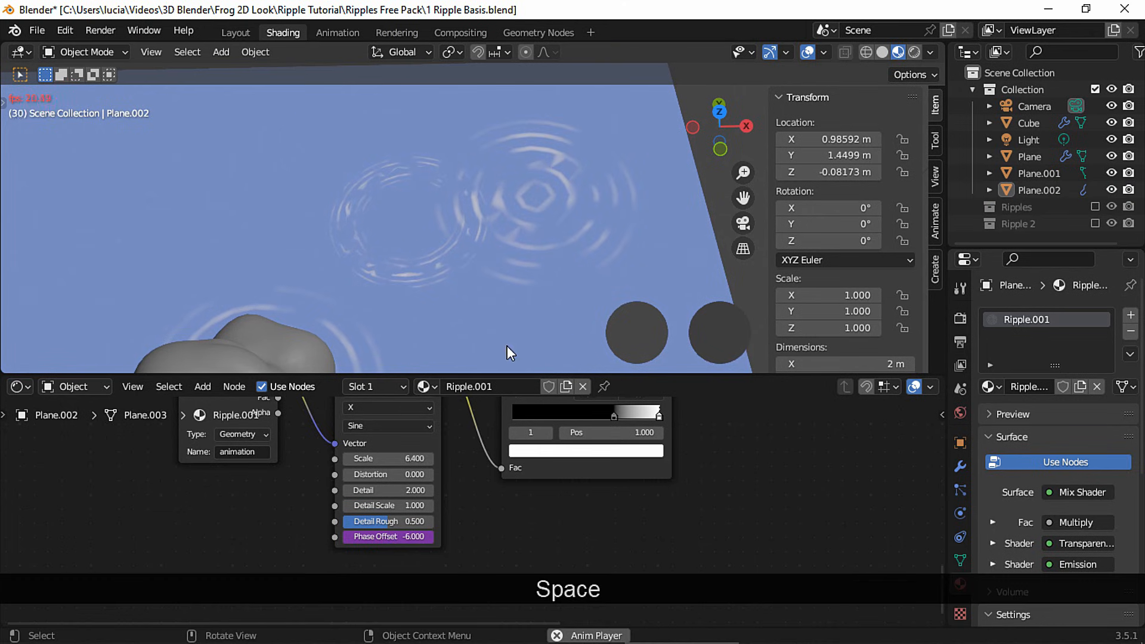
In the copied ripple material, set the wave scale to -1.8 and the black color ramp stops to 0.495 (wave) and 0.4 (distance falloff)
{"action": "middle_click_drag", "start_coordinate": [455, 467], "coordinate": [474, 525]}
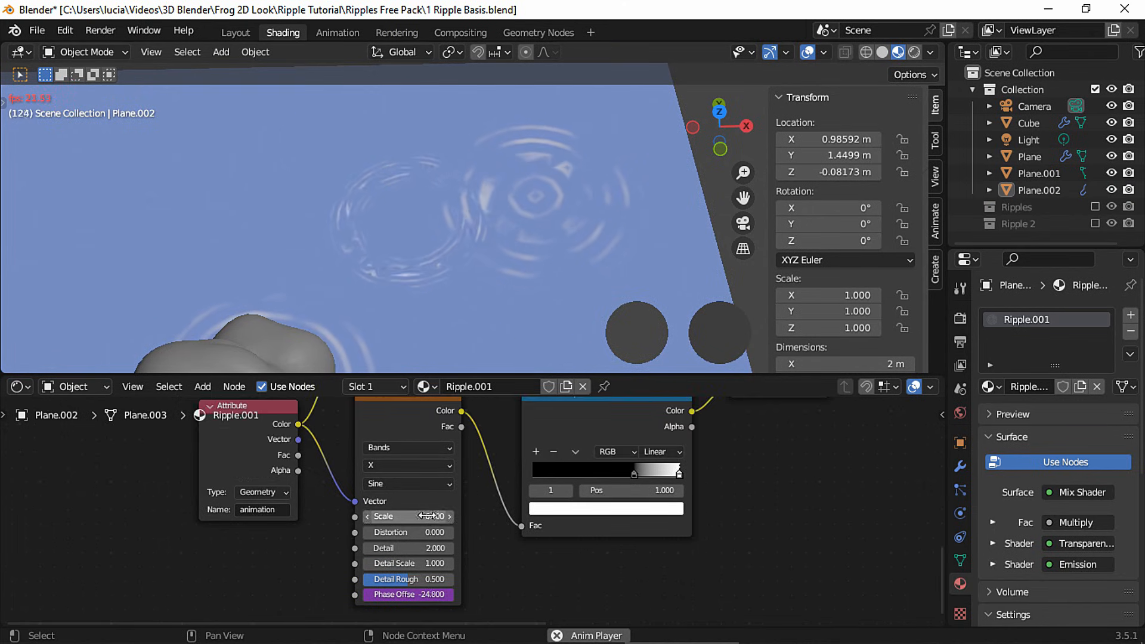
{"action": "left_click", "coordinate": [424, 516]}
{"action": "key", "text": "Return"}
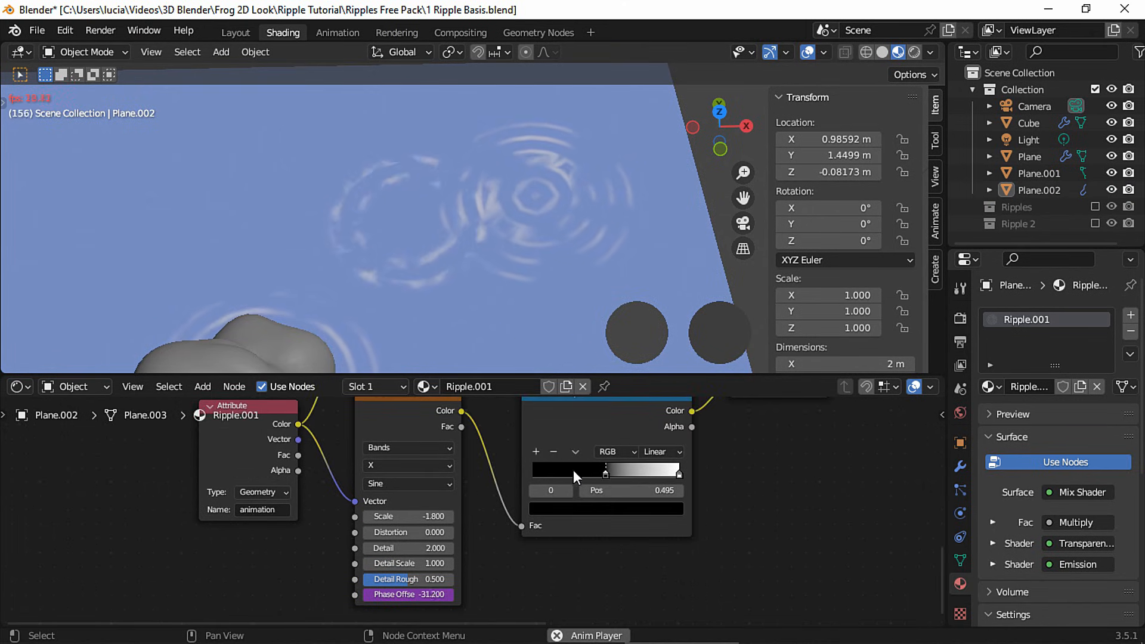
{"action": "middle_click_drag", "start_coordinate": [573, 470], "coordinate": [483, 565]}
{"action": "left_click_drag", "start_coordinate": [398, 486], "coordinate": [435, 483]}
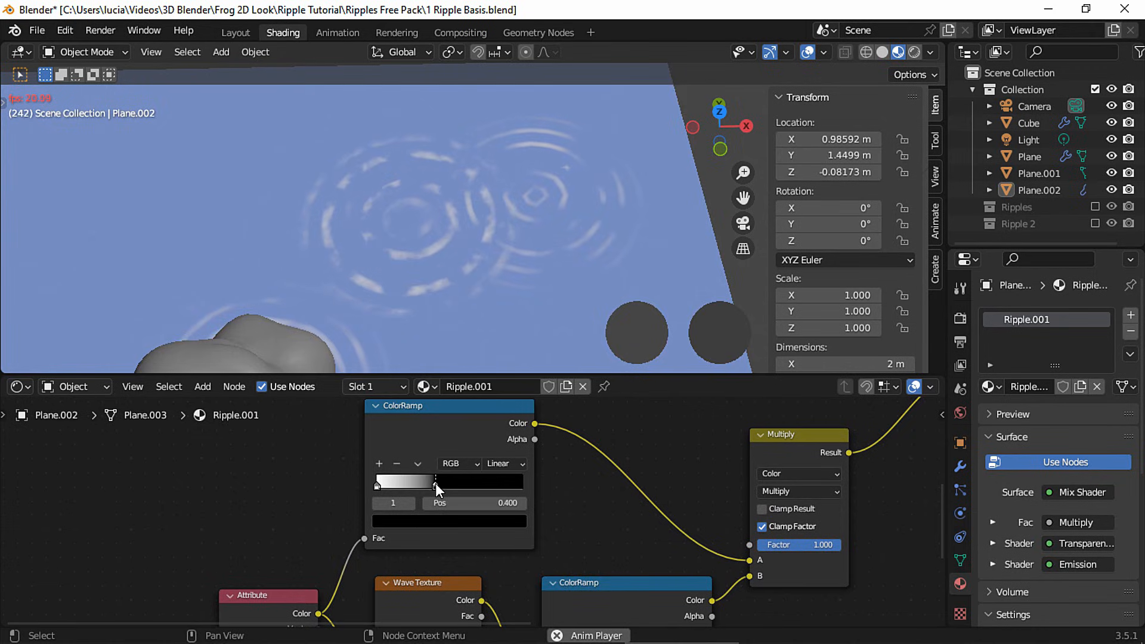
Add a 32-vertex circle, scale it to about 0.48, and center it on the new ripples at about X 0.89 m, Y 1.48 m
{"action": "mouse_move", "coordinate": [486, 232]}
{"action": "middle_mouse_down", "text": "ctrl"}
{"action": "mouse_move", "coordinate": [488, 302]}
{"action": "mouse_move", "coordinate": [485, 218]}
{"action": "middle_mouse_up", "text": "ctrl"}
{"action": "key", "text": "shift+a"}
{"action": "left_click", "coordinate": [496, 309]}
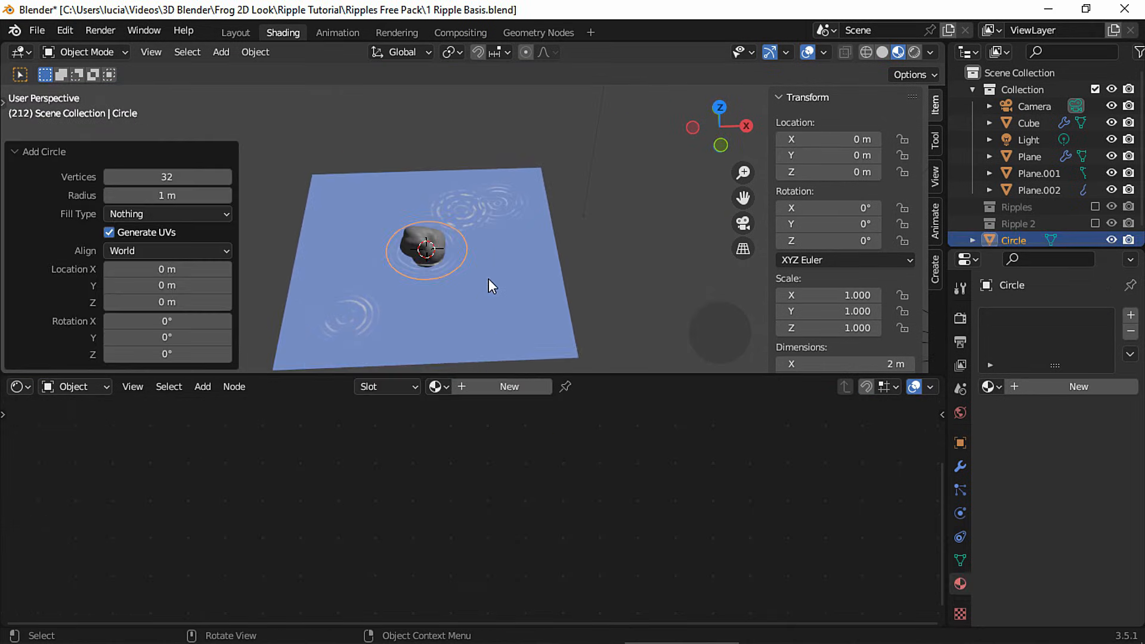
{"action": "middle_click_drag", "start_coordinate": [488, 278], "coordinate": [552, 294], "text": "ctrl"}
{"action": "left_click", "coordinate": [719, 113]}
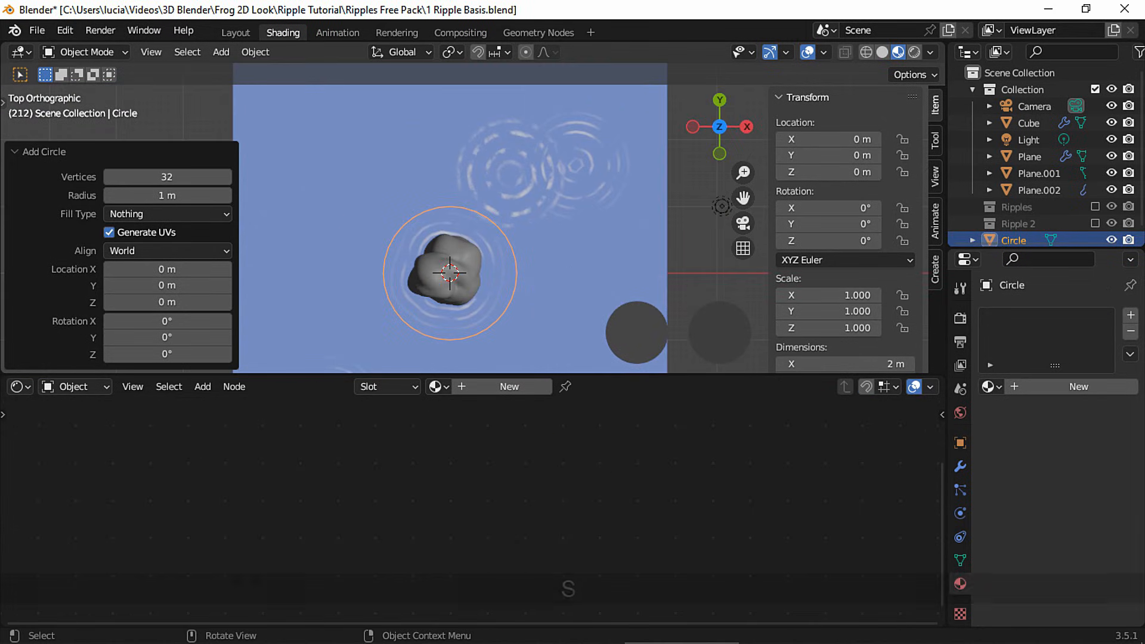
{"action": "key", "text": "s"}
{"action": "left_click", "coordinate": [528, 274]}
{"action": "key", "text": "g"}
{"action": "left_click", "coordinate": [545, 197]}
{"action": "key", "text": "s"}
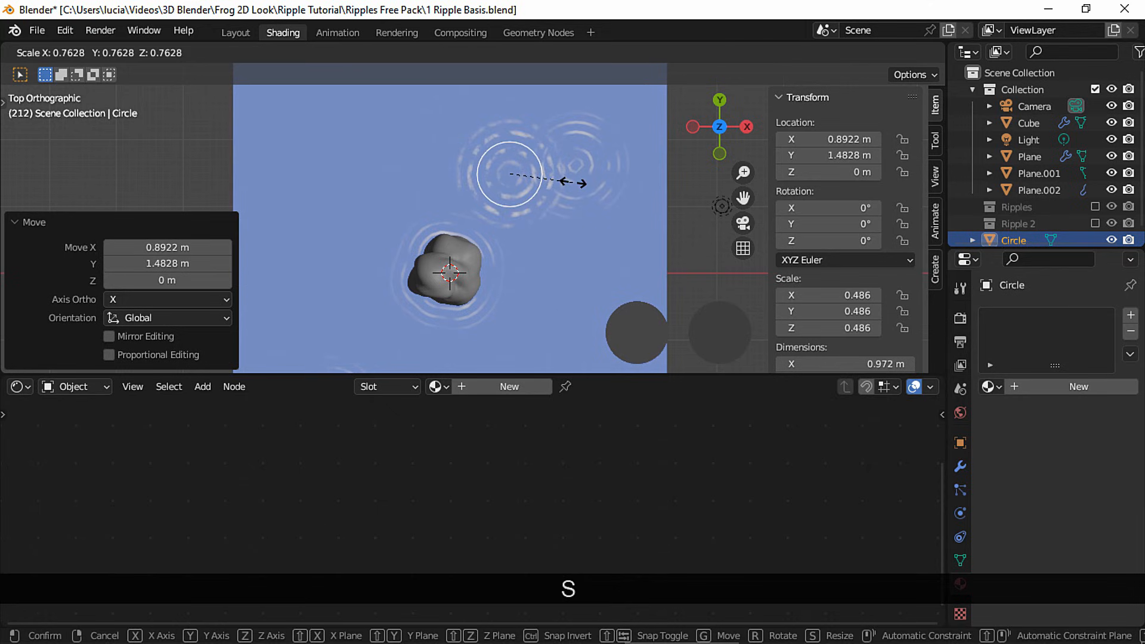
{"action": "left_click", "coordinate": [567, 176]}
Fill the circle with a face and inset that face
{"action": "middle_click_drag", "start_coordinate": [586, 207], "coordinate": [564, 239], "text": "shift"}
{"action": "key", "text": "Tab"}
{"action": "key", "text": "f"}
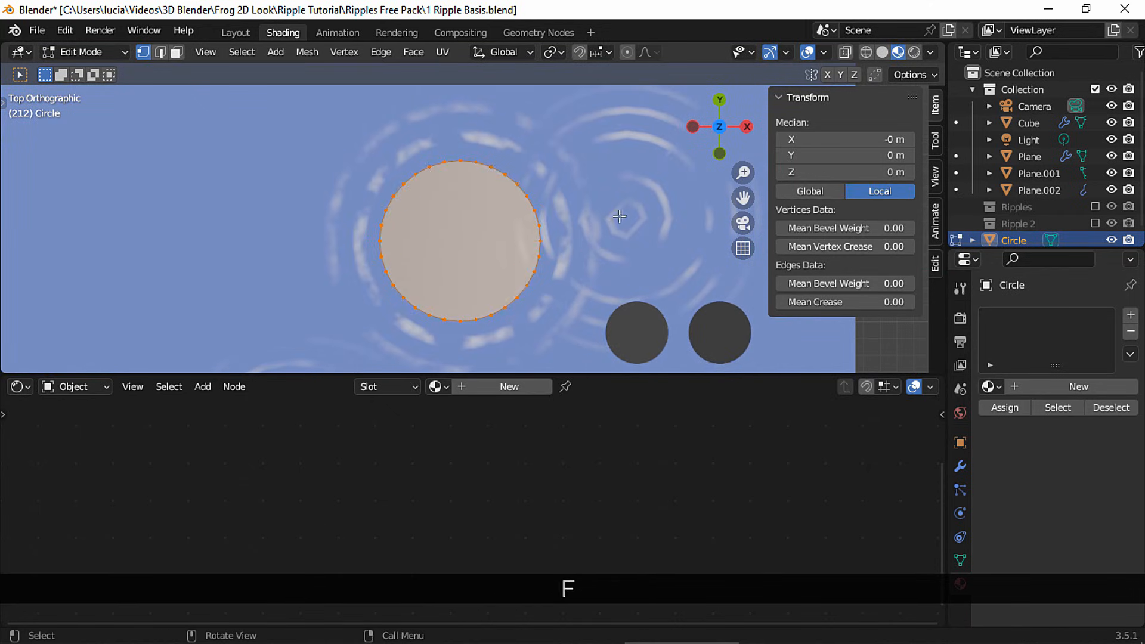
{"action": "key", "text": "i"}
{"action": "left_click", "coordinate": [552, 241]}
{"action": "key", "text": "Tab"}
Thicken the circle slightly with a Solidify modifier and raise it about 0.012 m along Z
{"action": "middle_click_drag", "start_coordinate": [491, 303], "coordinate": [495, 229]}
{"action": "left_click", "coordinate": [959, 466]}
{"action": "left_click", "coordinate": [1018, 318]}
{"action": "left_click", "coordinate": [821, 603]}
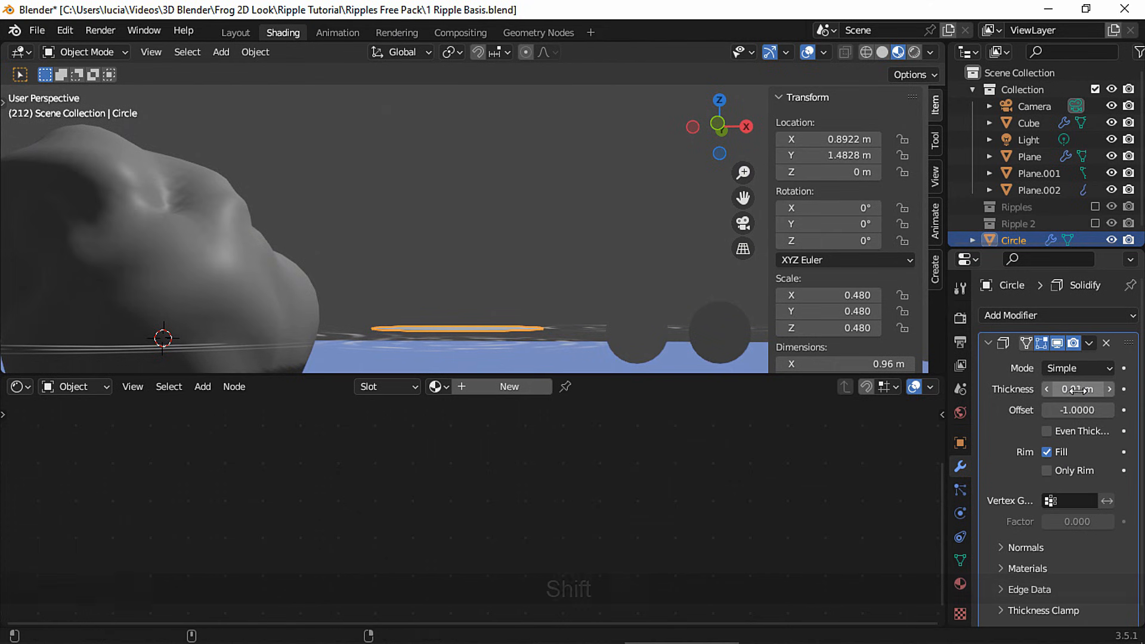
{"action": "left_click_drag", "start_coordinate": [1078, 391], "coordinate": [1097, 390], "text": "shift"}
{"action": "key", "text": "g"}
{"action": "key", "text": "z"}
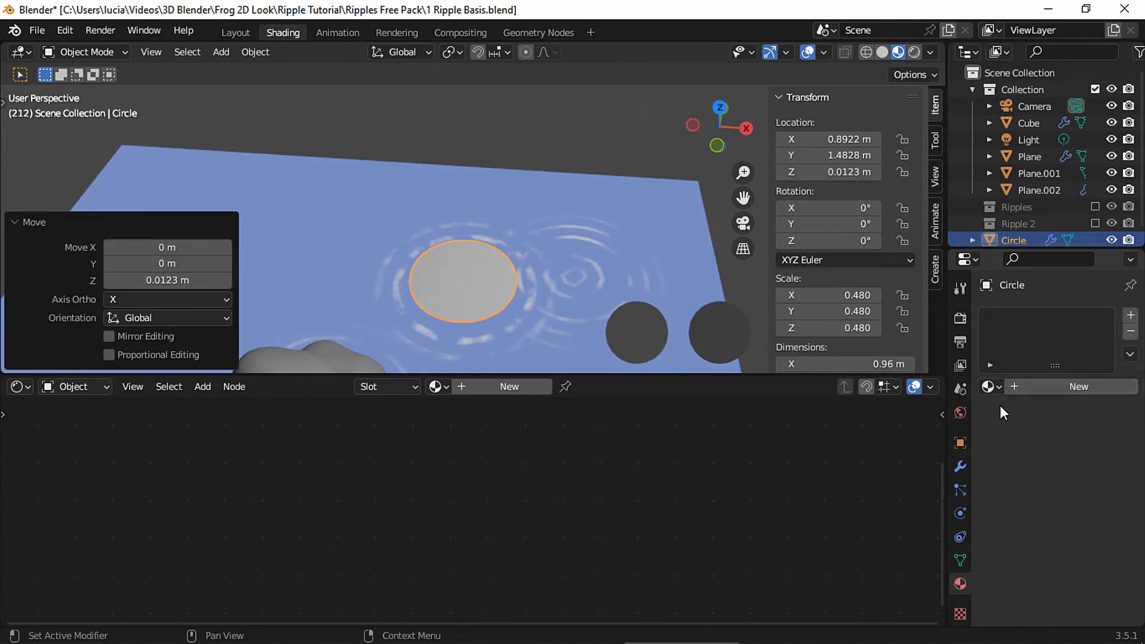
Give the circle a new material with an Emission surface in dark green
{"action": "left_click", "coordinate": [1034, 390]}
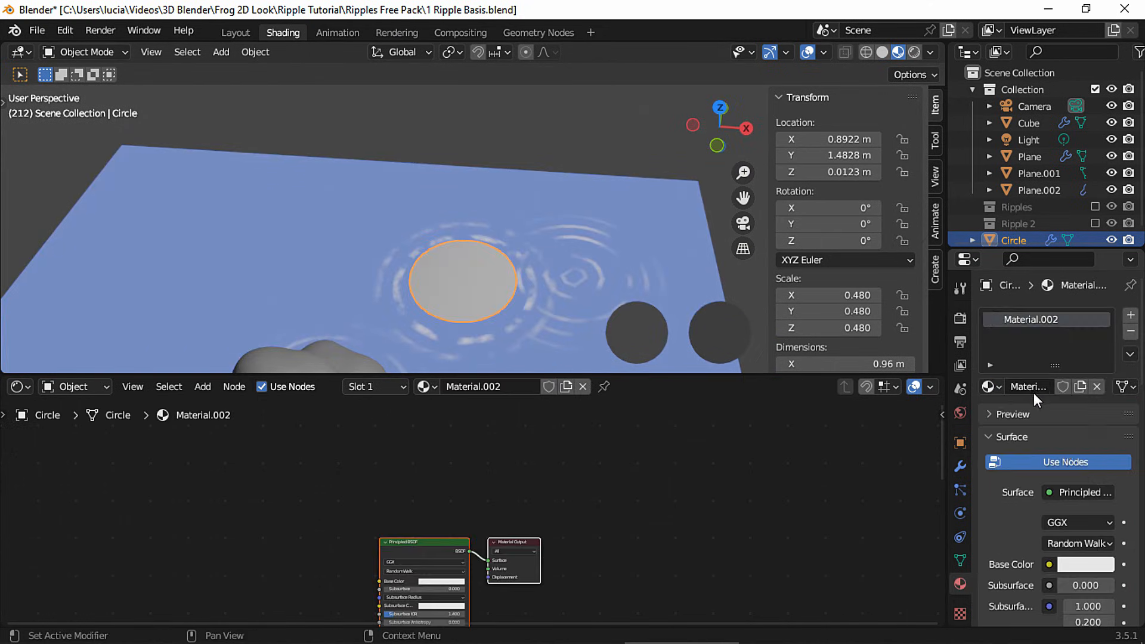
{"action": "left_click", "coordinate": [1076, 491]}
{"action": "left_click", "coordinate": [919, 161]}
{"action": "left_click", "coordinate": [1079, 522]}
{"action": "left_click", "coordinate": [992, 320]}
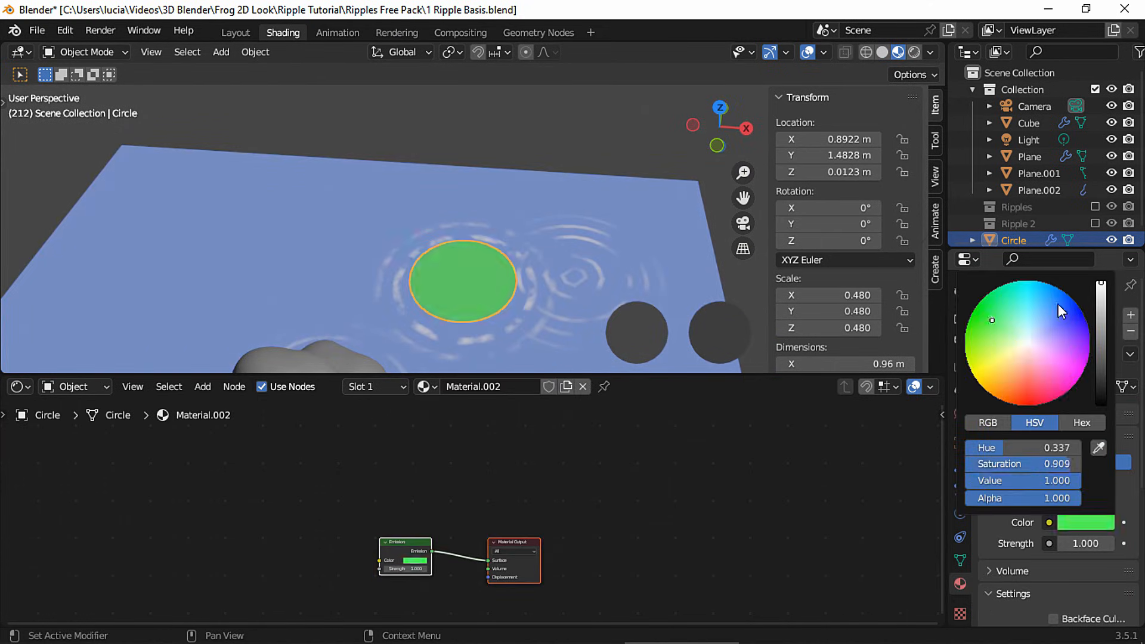
{"action": "scroll", "coordinate": [1058, 303], "scroll_direction": "down", "scroll_amount": 8}
Change the phase offset expression in the copied ripple material's Wave Texture to frame/5
{"action": "key", "text": "space"}
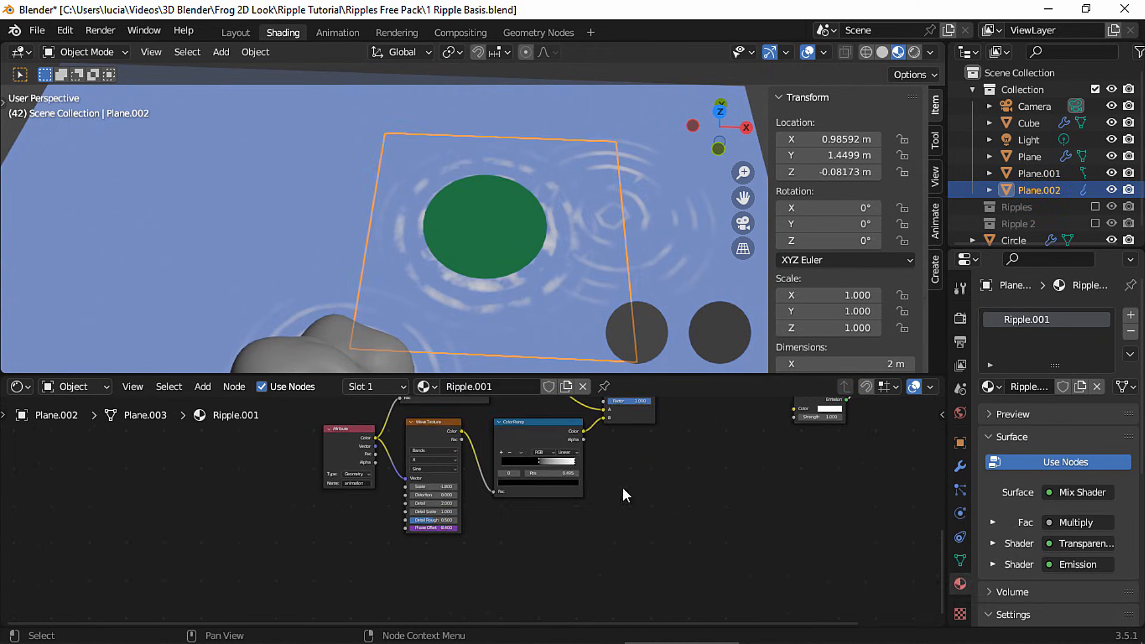
{"action": "scroll", "coordinate": [622, 488], "scroll_direction": "up", "scroll_amount": 5}
{"action": "key", "text": "Delete"}
{"action": "key", "text": "Return"}
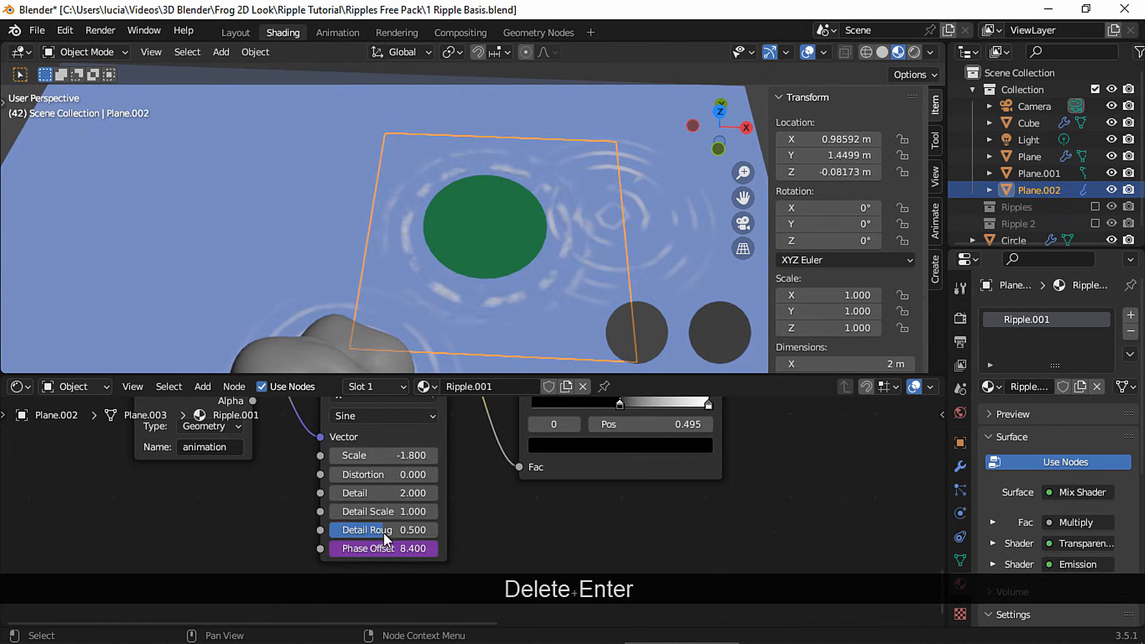
Play the animation and include the Ripple 2 collection in the view layer again
{"action": "key", "text": "space"}
{"action": "scroll", "coordinate": [1099, 217], "scroll_direction": "down", "scroll_amount": 1}
{"action": "left_click", "coordinate": [1095, 212]}
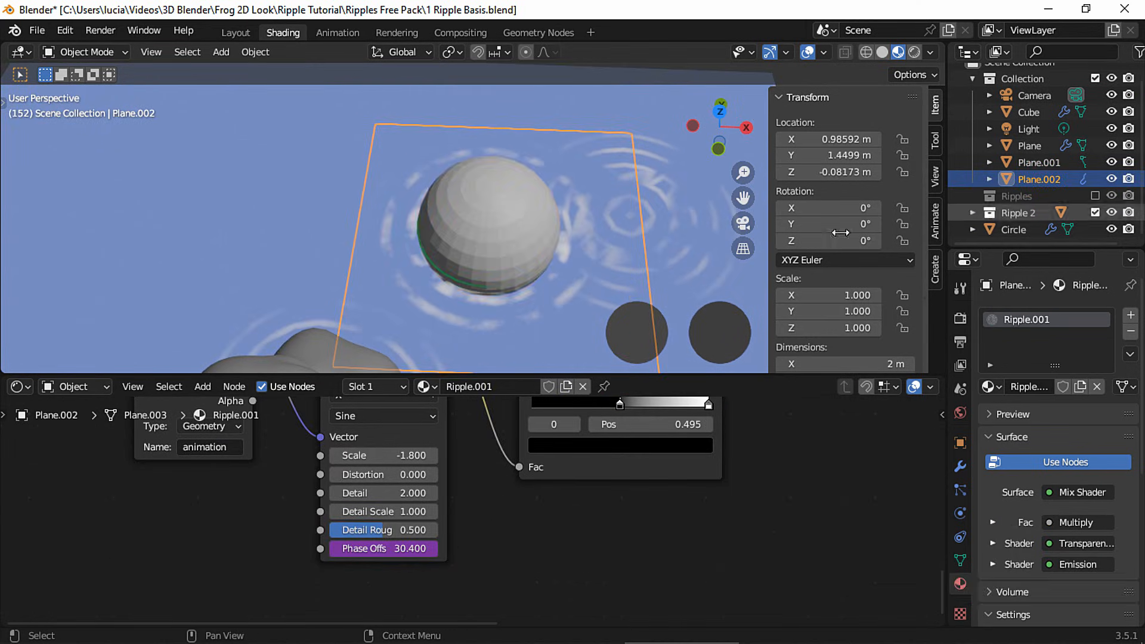
Scale the green circle uniformly to 0.480
{"action": "left_click", "coordinate": [537, 222]}
{"action": "key", "text": "s"}
{"action": "left_click", "coordinate": [575, 210]}
Exclude the Ripple 2 collection from the view layer and move the circle into the main collection
{"action": "left_click", "coordinate": [1095, 213]}
{"action": "left_click", "coordinate": [1028, 228]}
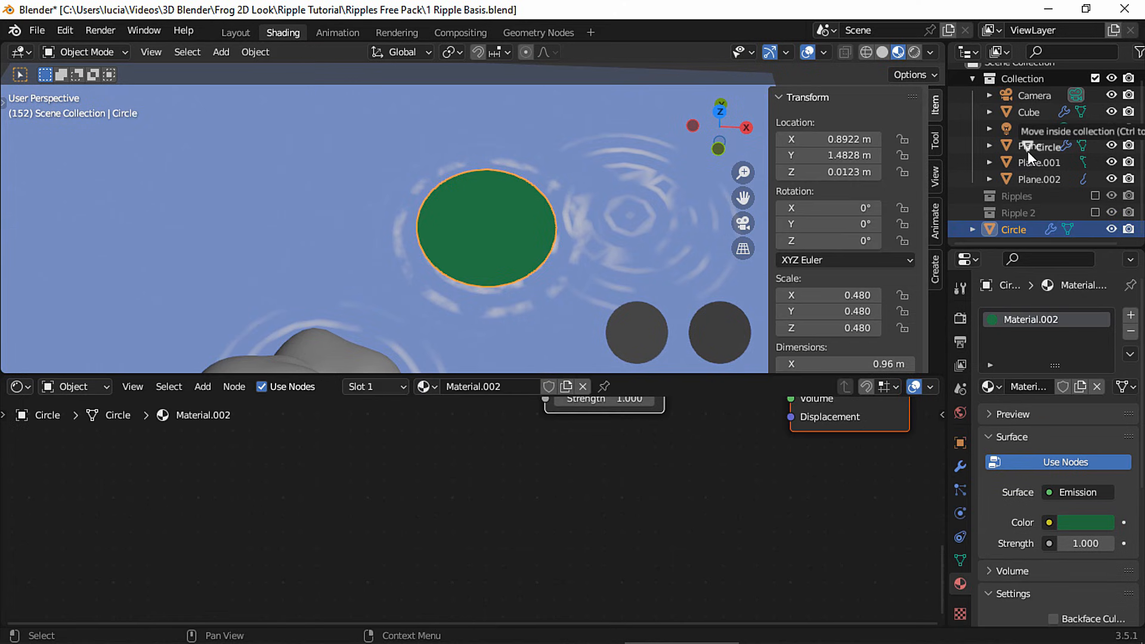
{"action": "key", "text": "space"}
{"action": "key", "text": "space"}
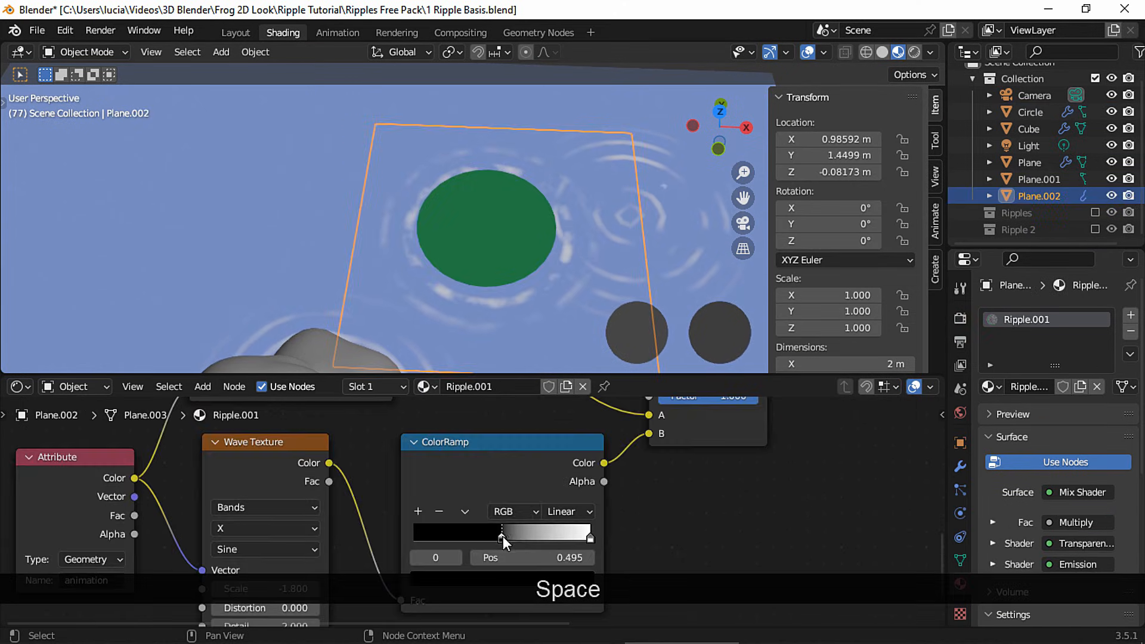
Raise the ripple material's emission strength and bring the noise ColorRamp's stops close together, with the black stop at 0.432
{"action": "left_click_drag", "start_coordinate": [560, 529], "coordinate": [559, 528]}
{"action": "middle_click_drag", "start_coordinate": [769, 481], "coordinate": [275, 580]}
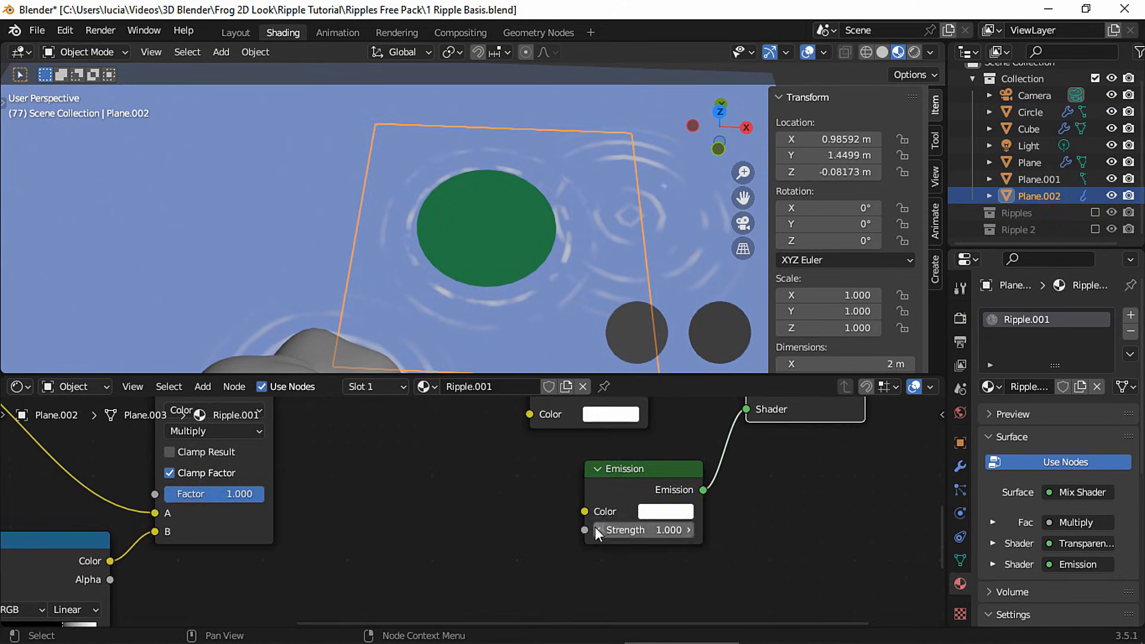
{"action": "middle_click_drag", "start_coordinate": [104, 457], "coordinate": [579, 602]}
{"action": "middle_click_drag", "start_coordinate": [501, 421], "coordinate": [421, 605]}
{"action": "mouse_move", "coordinate": [482, 474]}
{"action": "left_mouse_down"}
{"action": "mouse_move", "coordinate": [495, 473]}
{"action": "mouse_move", "coordinate": [467, 472]}
{"action": "left_mouse_up"}
{"action": "left_click_drag", "start_coordinate": [516, 474], "coordinate": [467, 475]}
Move the black stop of the Wave Texture's ColorRamp to 0.918 and play the animation
{"action": "middle_click_drag", "start_coordinate": [518, 598], "coordinate": [503, 455]}
{"action": "middle_click_drag", "start_coordinate": [208, 609], "coordinate": [538, 478]}
{"action": "left_click_drag", "start_coordinate": [551, 474], "coordinate": [573, 473]}
{"action": "key", "text": "space"}
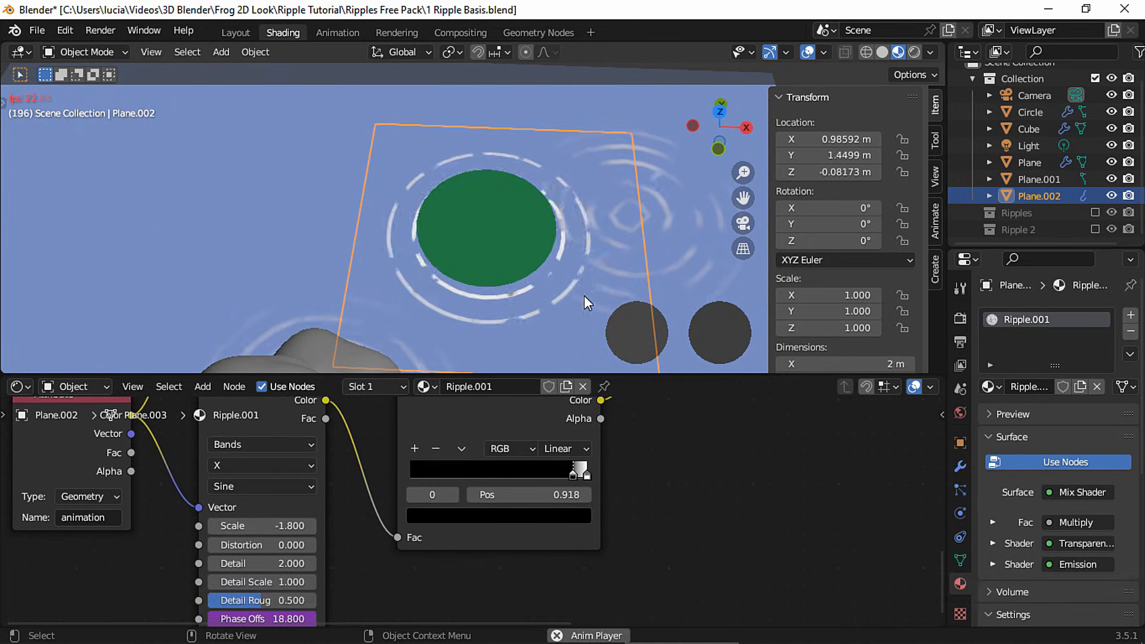
Set the scale of the ripple material's 4D noise to 12 while the animation plays
{"action": "middle_click_drag", "start_coordinate": [584, 295], "coordinate": [673, 256], "text": "ctrl"}
{"action": "left_click", "coordinate": [721, 268]}
{"action": "middle_click_drag", "start_coordinate": [407, 468], "coordinate": [391, 523]}
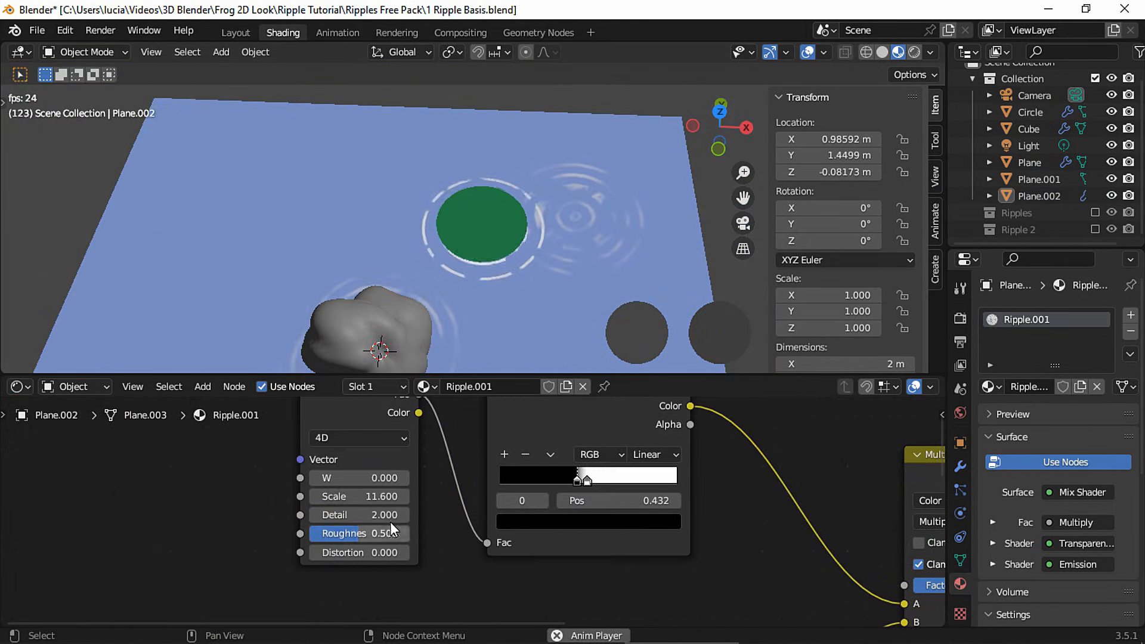
{"action": "mouse_move", "coordinate": [382, 496]}
{"action": "left_mouse_down"}
{"action": "mouse_move", "coordinate": [396, 496]}
{"action": "mouse_move", "coordinate": [377, 496]}
{"action": "left_mouse_up"}
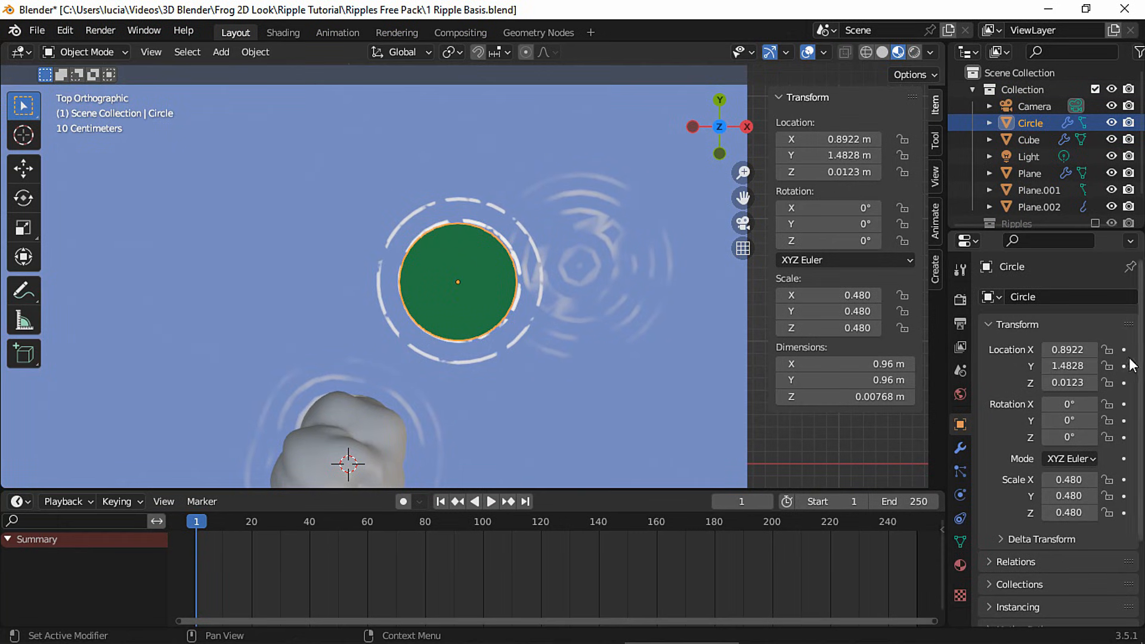
Keyframe the circle's X and Y location at frame 1, and again at frame 60 moved to about X 0.16 m, Y 1.62 m
{"action": "left_click_drag", "start_coordinate": [1123, 349], "coordinate": [1122, 367]}
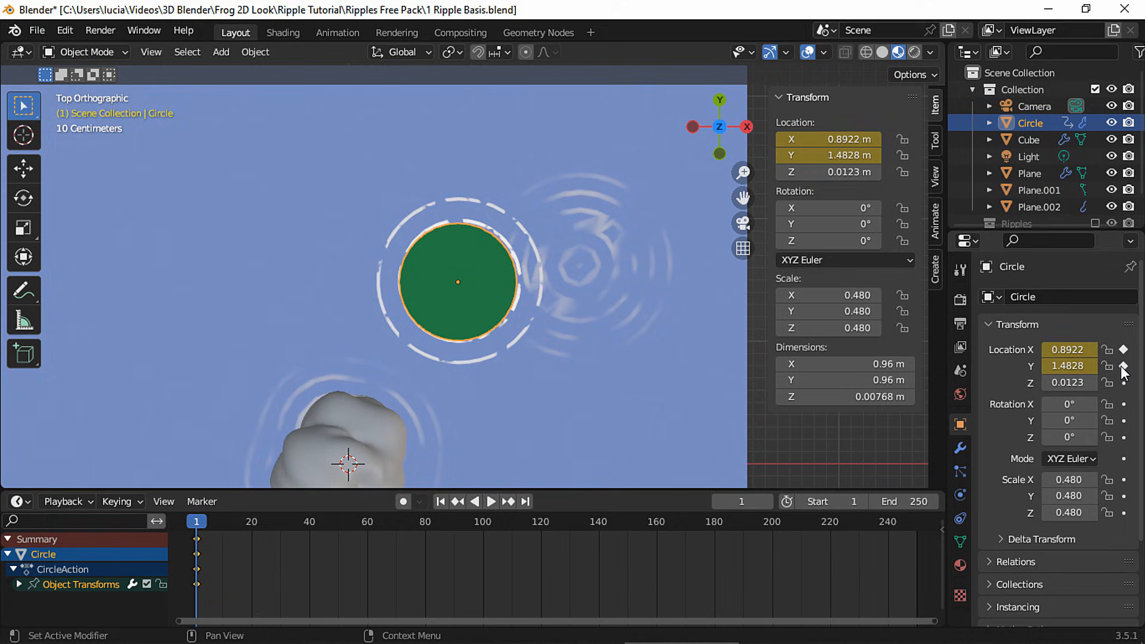
{"action": "left_click", "coordinate": [367, 527]}
{"action": "key", "text": "g"}
{"action": "left_click", "coordinate": [577, 318]}
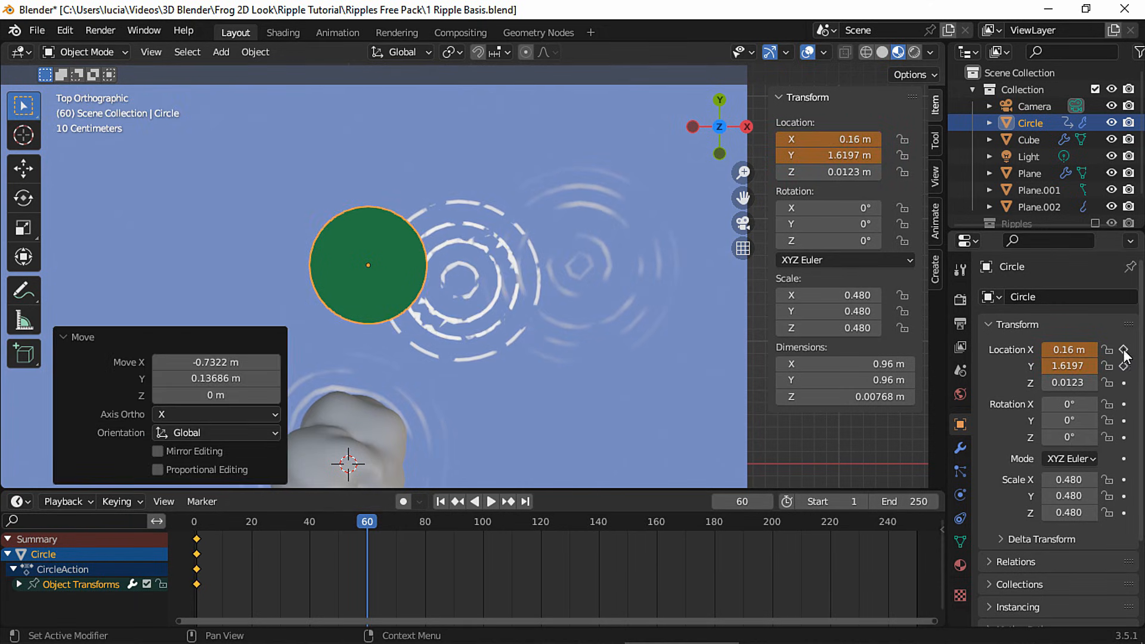
{"action": "left_click_drag", "start_coordinate": [1123, 349], "coordinate": [1123, 365]}
Move the circle to about X 1.51 m, Y 1.59 m at frame 160 and keyframe its location
{"action": "left_click", "coordinate": [656, 522]}
{"action": "key", "text": "g"}
{"action": "left_click", "coordinate": [643, 321]}
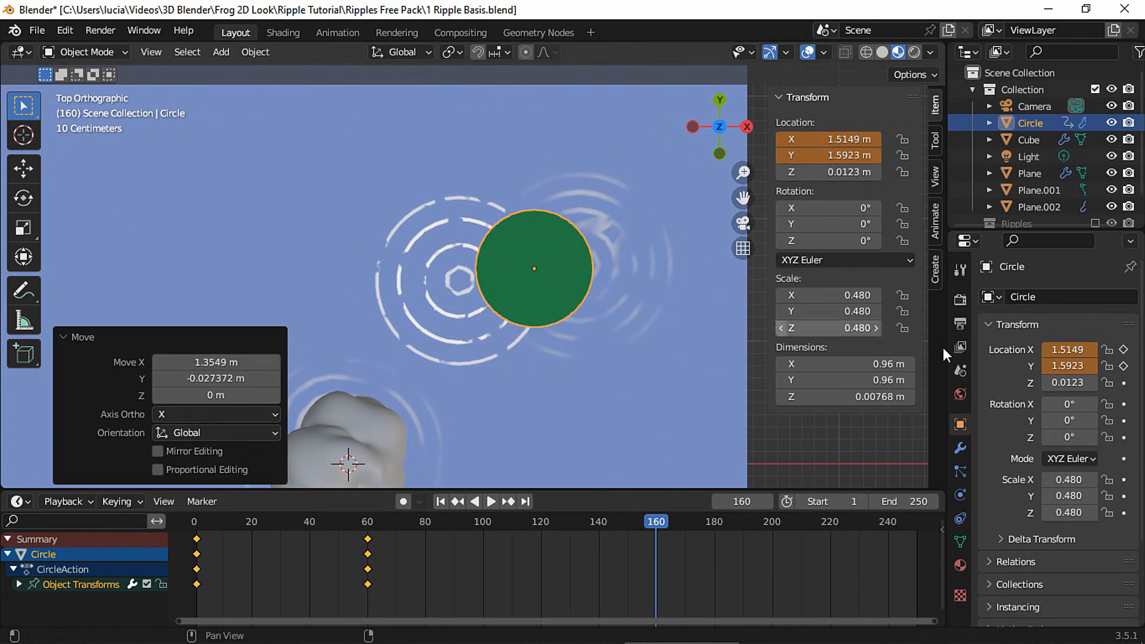
Duplicate the circle's frame 1 keyframes to just after frame 200 and preview the animation from the start
{"action": "left_click_drag", "start_coordinate": [178, 524], "coordinate": [243, 578]}
{"action": "key", "text": "shift+d"}
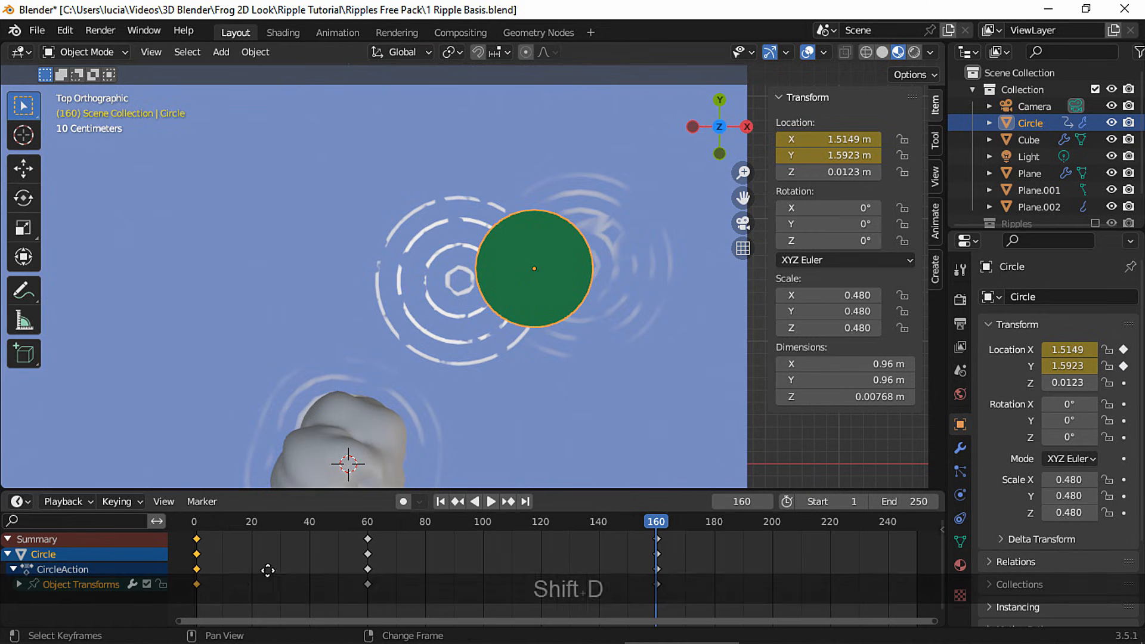
{"action": "key", "text": "g"}
{"action": "left_click", "coordinate": [847, 567]}
{"action": "left_click", "coordinate": [195, 521]}
{"action": "key", "text": "space"}
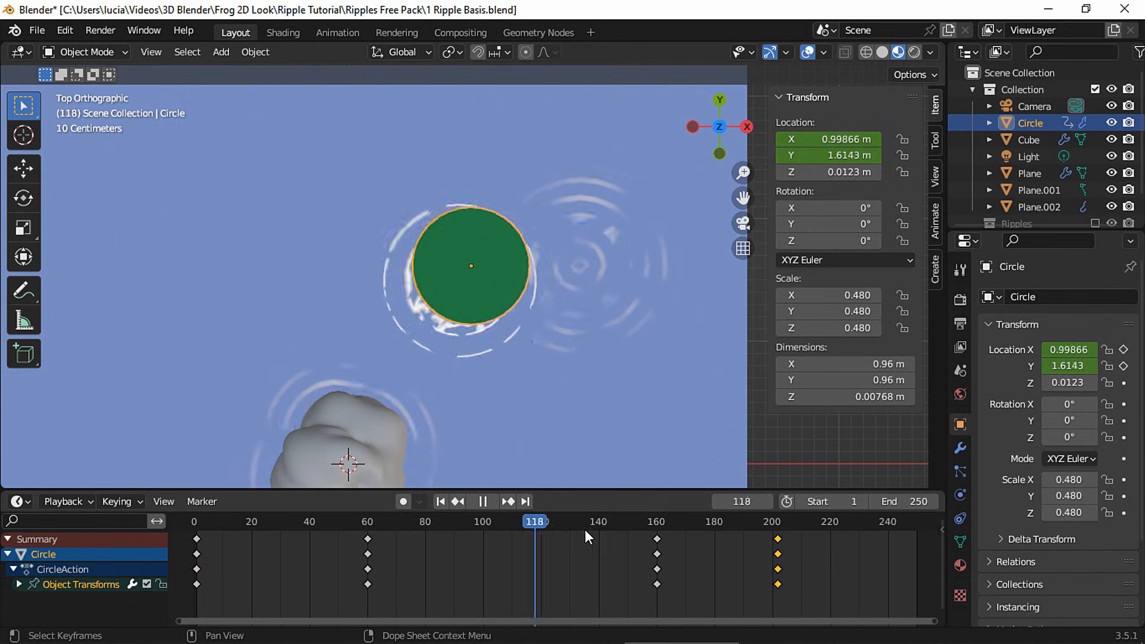
{"action": "key", "text": "space"}
{"action": "left_click", "coordinate": [442, 502]}
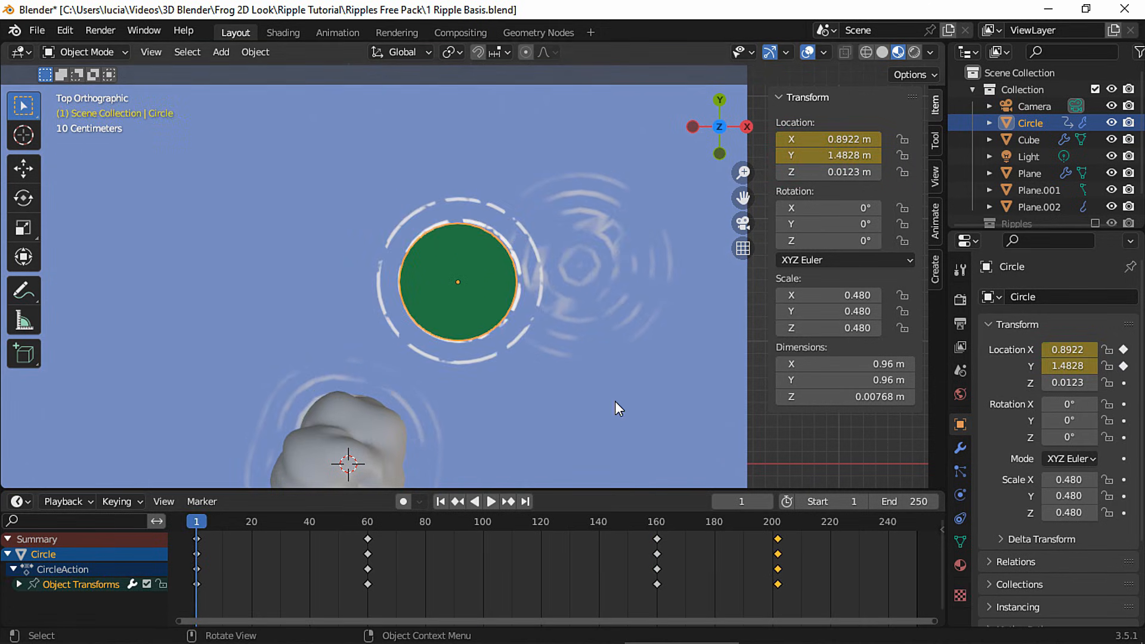
Parent the ripple plane Plane.002 to the circle as Object, play the animation and return to frame 1
{"action": "left_click", "coordinate": [1040, 206]}
{"action": "left_click", "coordinate": [1025, 123], "text": "ctrl"}
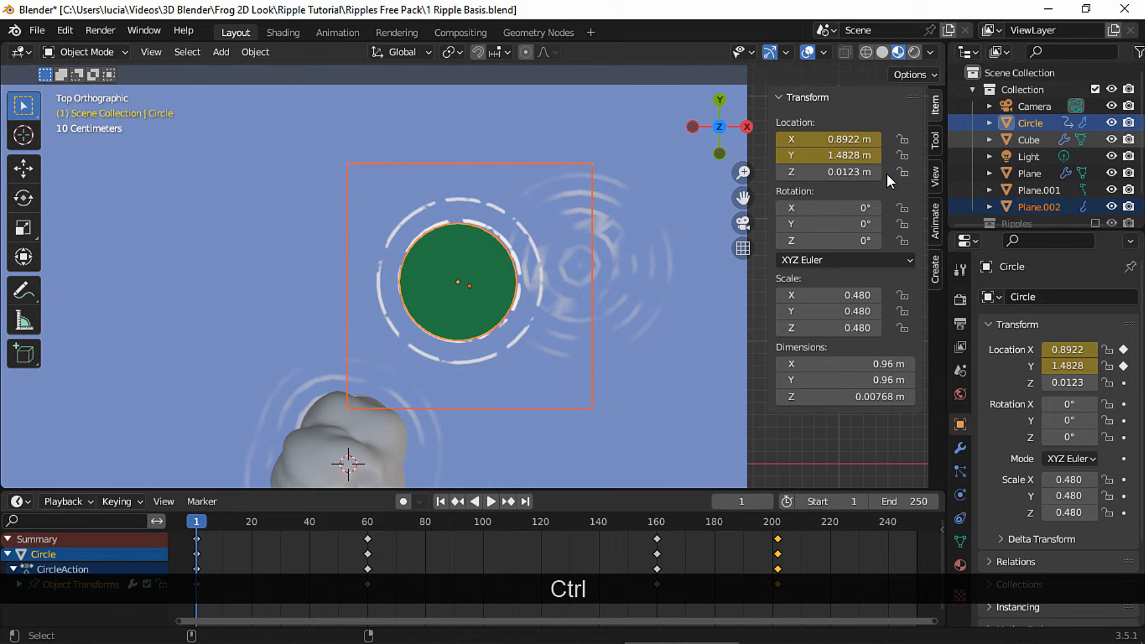
{"action": "key", "text": "ctrl+p"}
{"action": "left_click", "coordinate": [495, 306]}
{"action": "key", "text": "space"}
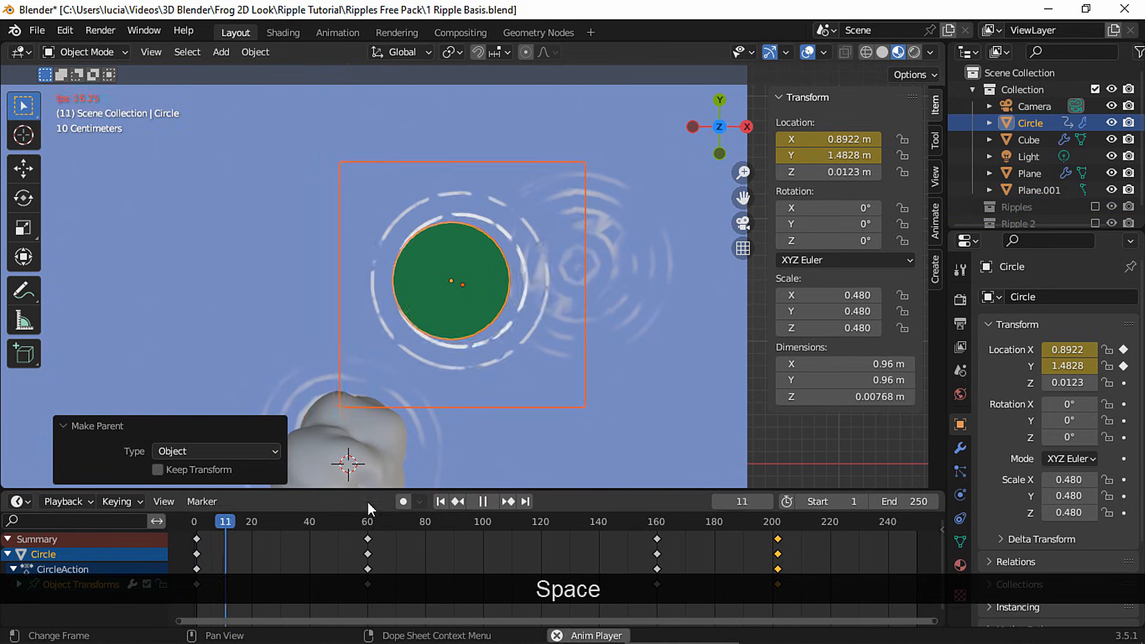
{"action": "left_click", "coordinate": [809, 439]}
{"action": "key", "text": "space"}
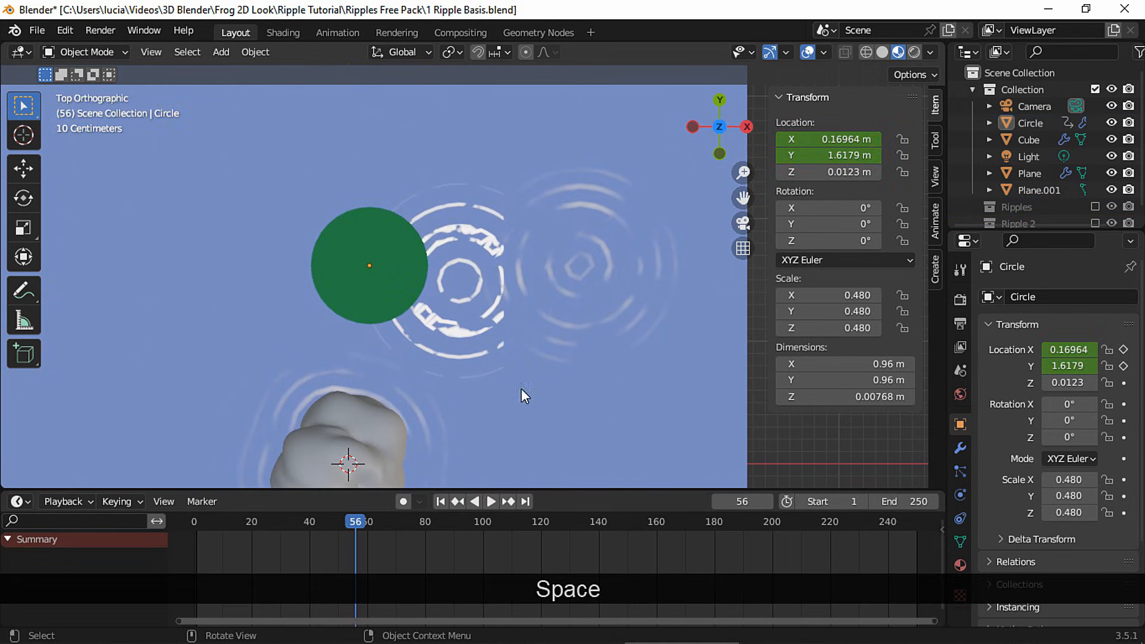
{"action": "left_click", "coordinate": [441, 502]}
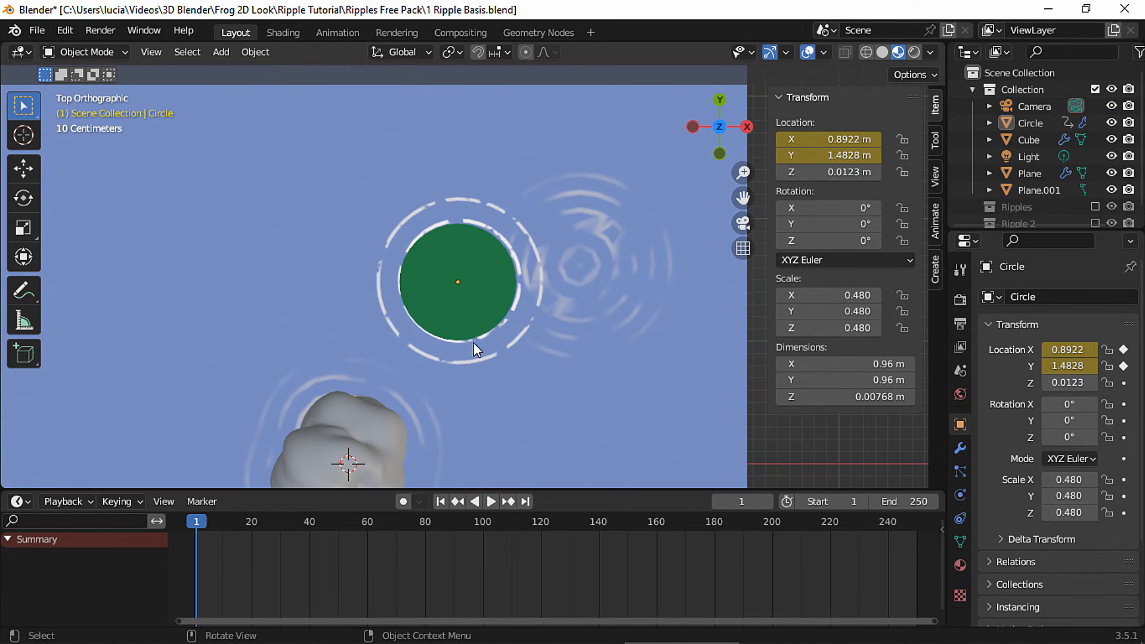
Include the Ripple 2 collection again and parent its Sphere.001 to the circle as Object
{"action": "scroll", "coordinate": [1061, 220], "scroll_direction": "down", "scroll_amount": 2}
{"action": "left_click", "coordinate": [1051, 211]}
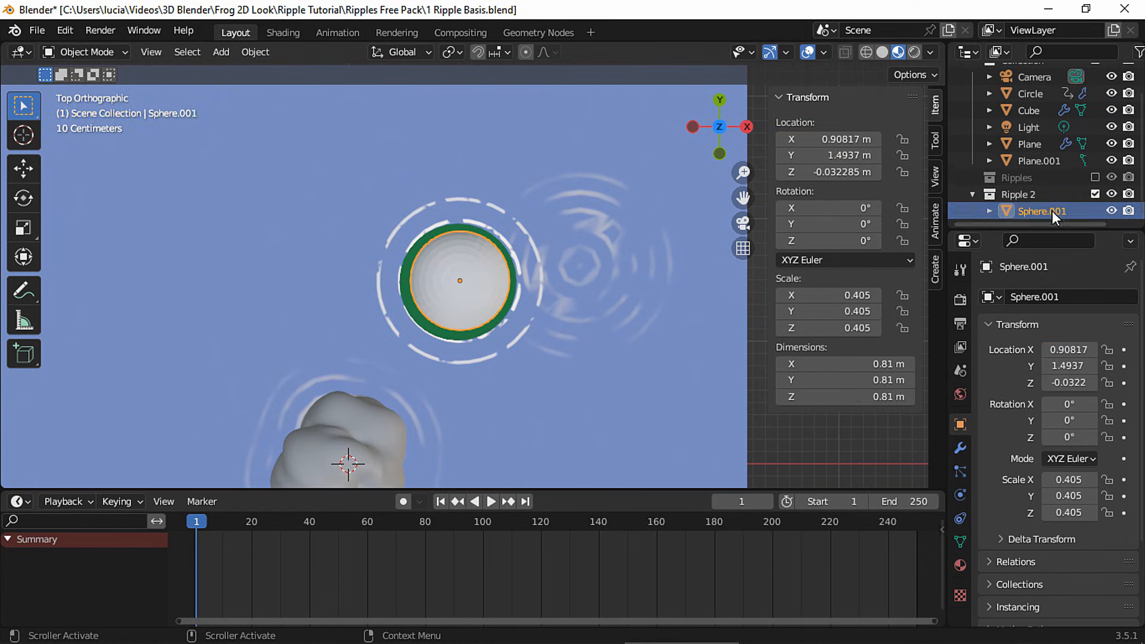
{"action": "key", "text": "g"}
{"action": "key", "text": "Escape"}
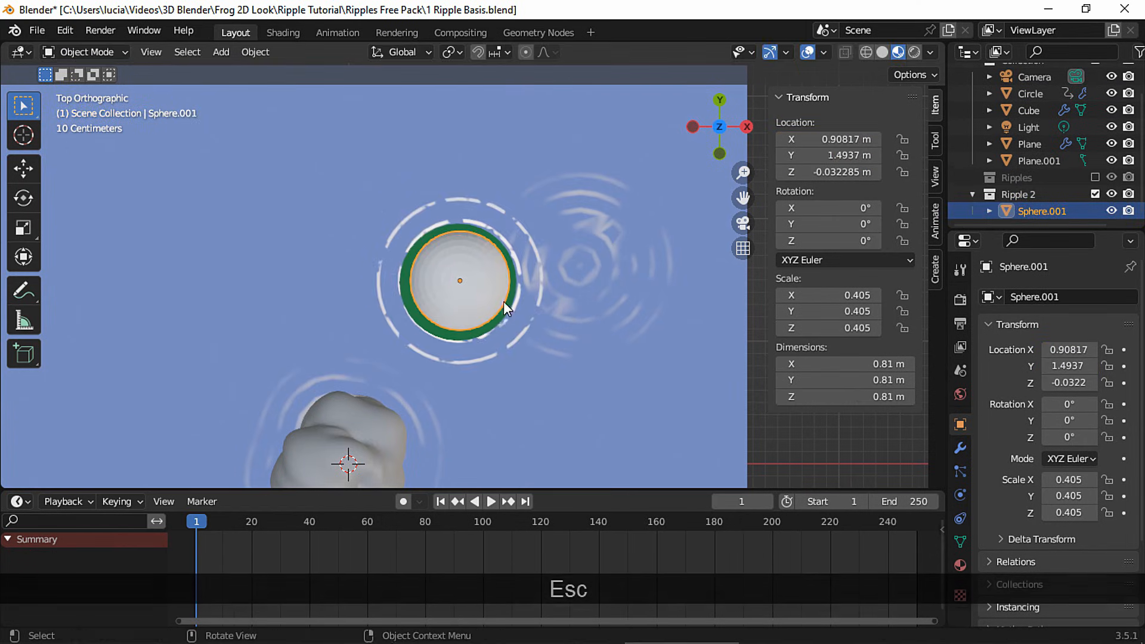
{"action": "left_click", "coordinate": [1030, 94], "text": "ctrl"}
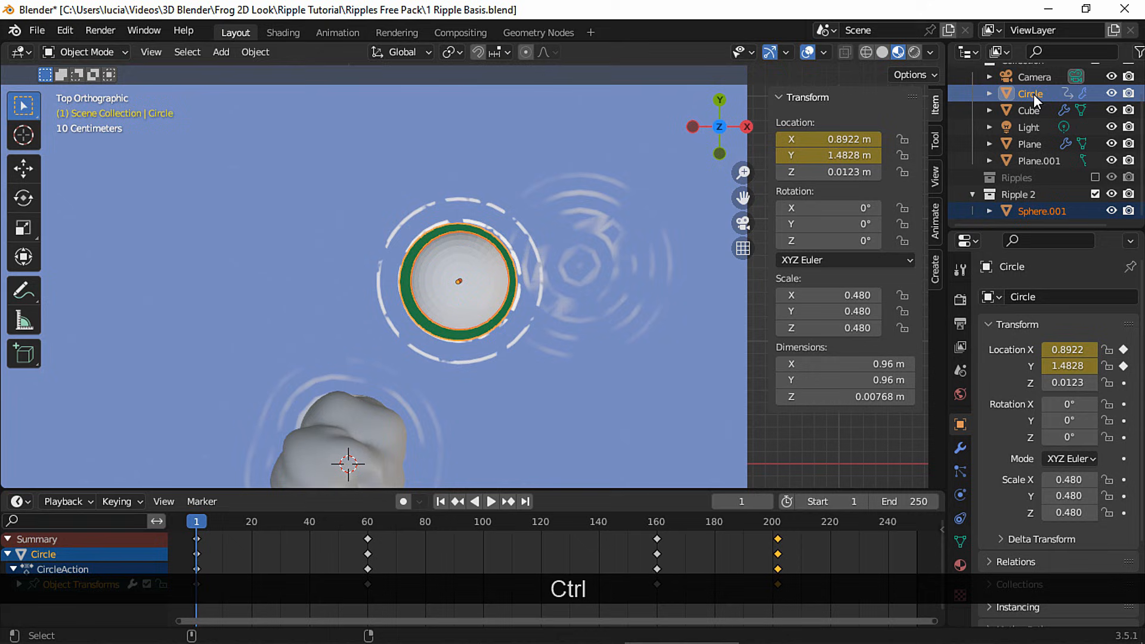
{"action": "key", "text": "ctrl+p"}
{"action": "left_click", "coordinate": [428, 280]}
{"action": "scroll", "coordinate": [1057, 209], "scroll_direction": "up", "scroll_amount": 1}
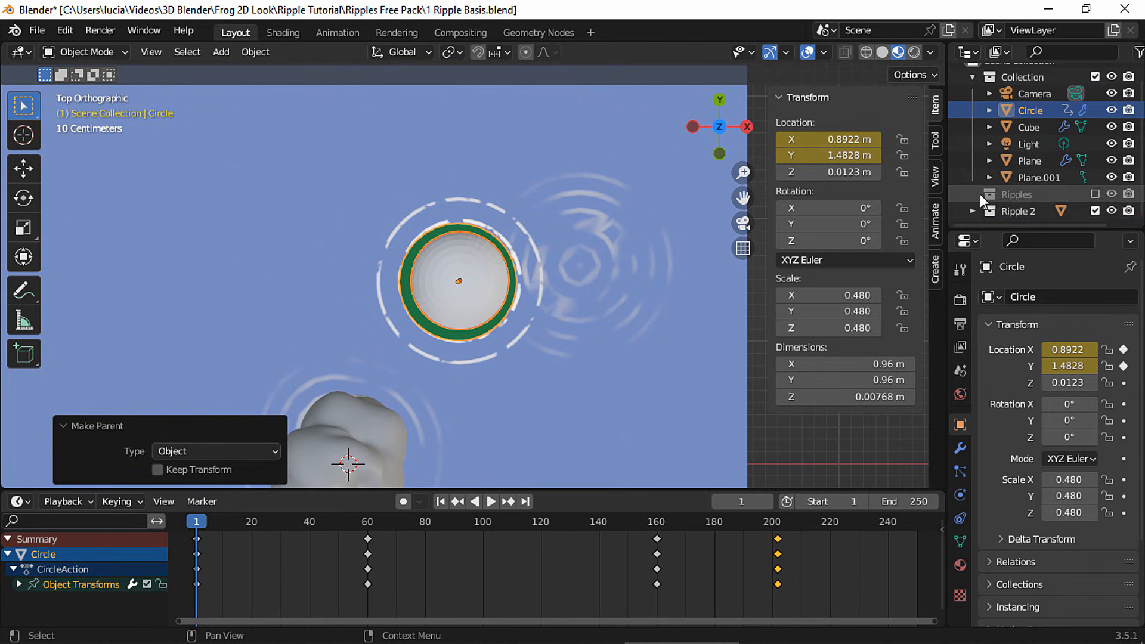
Exclude the Ripple 2 collection and play the animation to check that the ripples follow the circle
{"action": "left_click", "coordinate": [1095, 210]}
{"action": "key", "text": "space"}
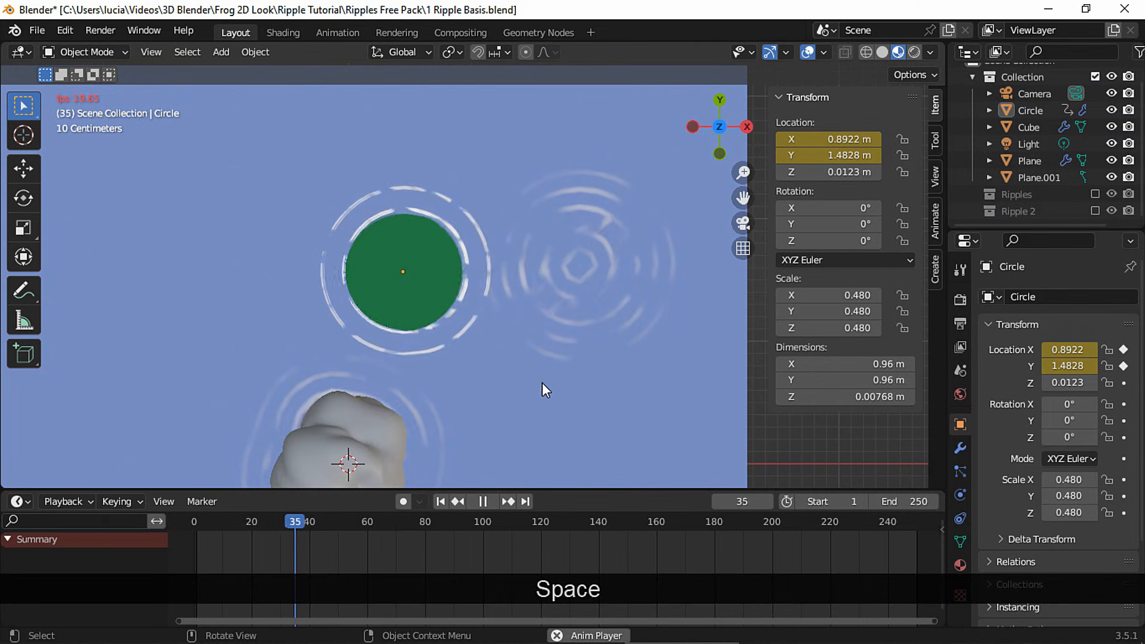
{"action": "middle_click_drag", "start_coordinate": [542, 381], "coordinate": [527, 338]}
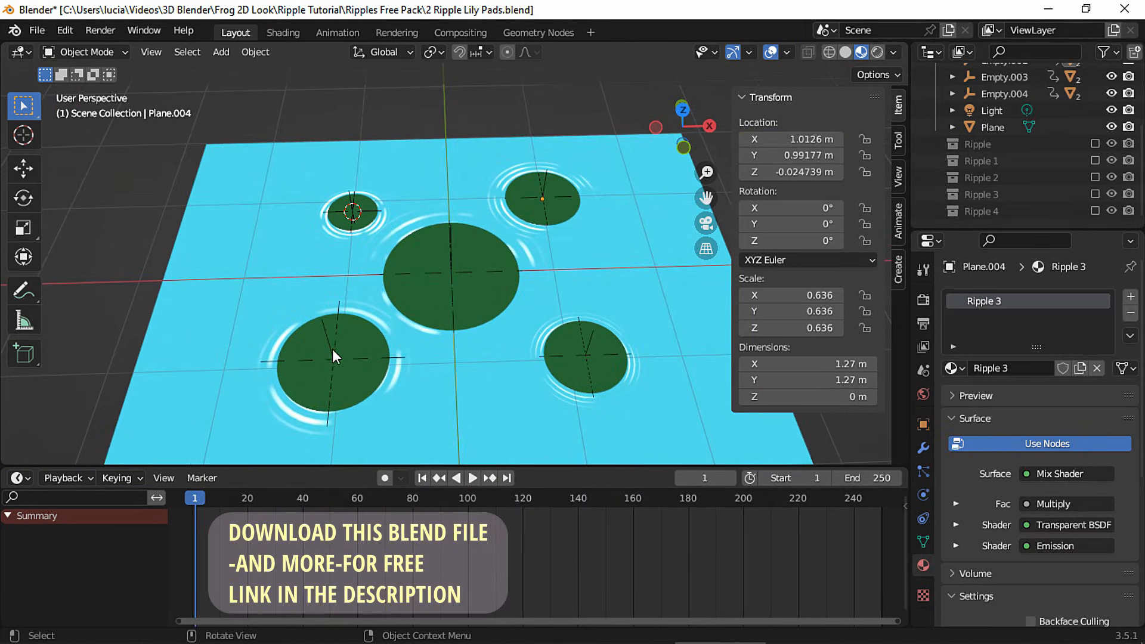
In the 2 Ripple Lily Pads file, select Empty.003 and scrub through its keyframed animation
{"action": "left_click", "coordinate": [331, 353]}
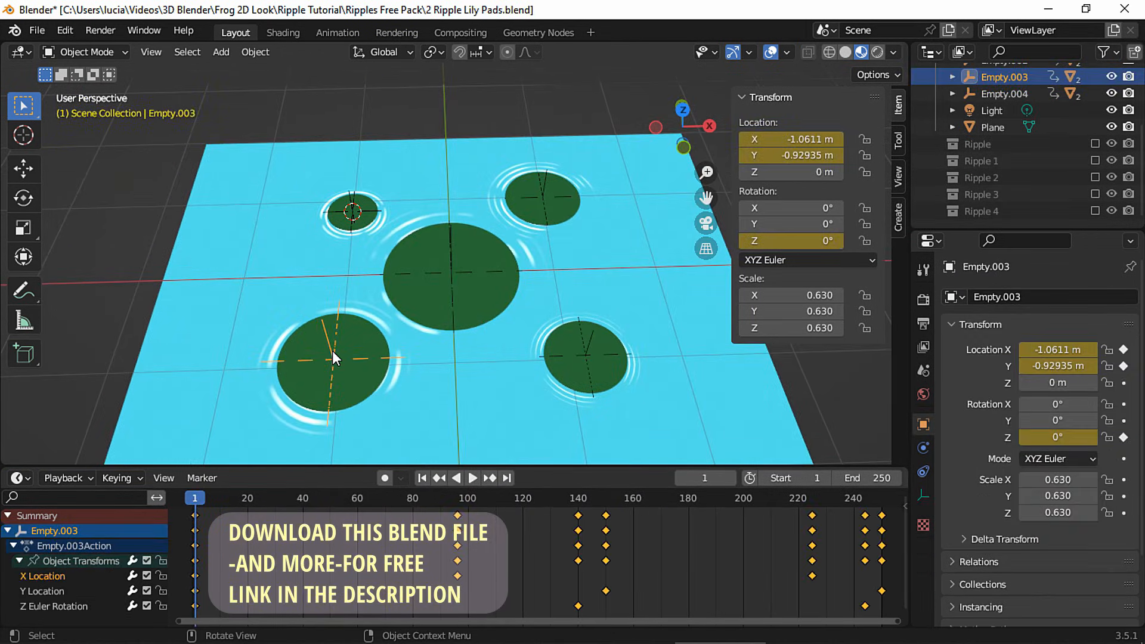
{"action": "left_click_drag", "start_coordinate": [207, 498], "coordinate": [741, 506]}
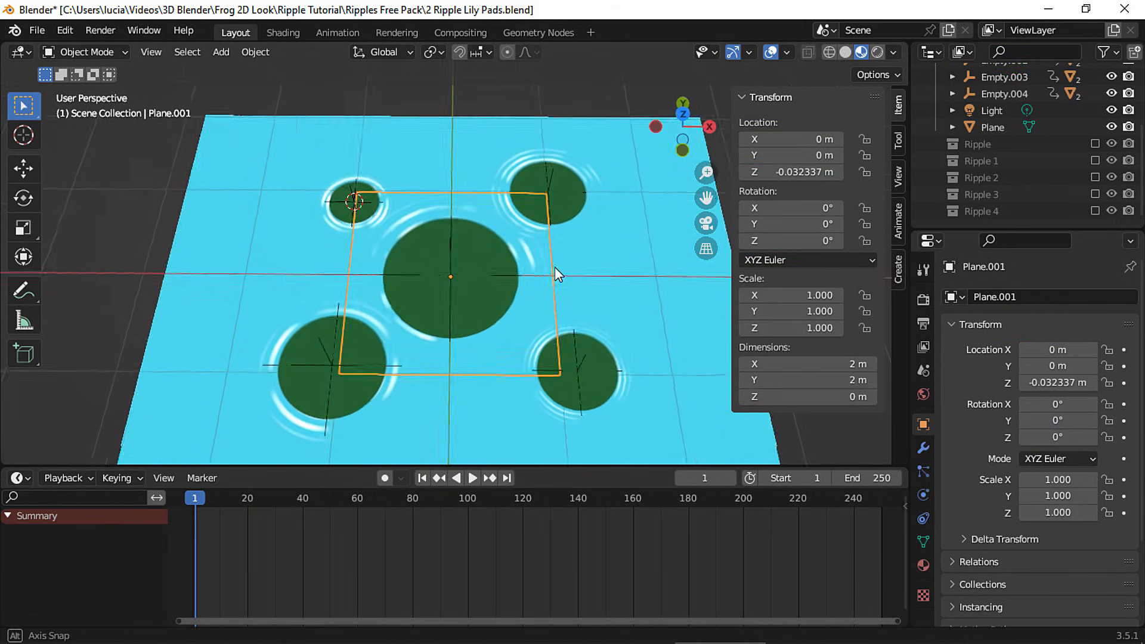
Scale the ripple plane around the central lily pad to 1.344 and apply its scale
{"action": "key", "text": "s"}
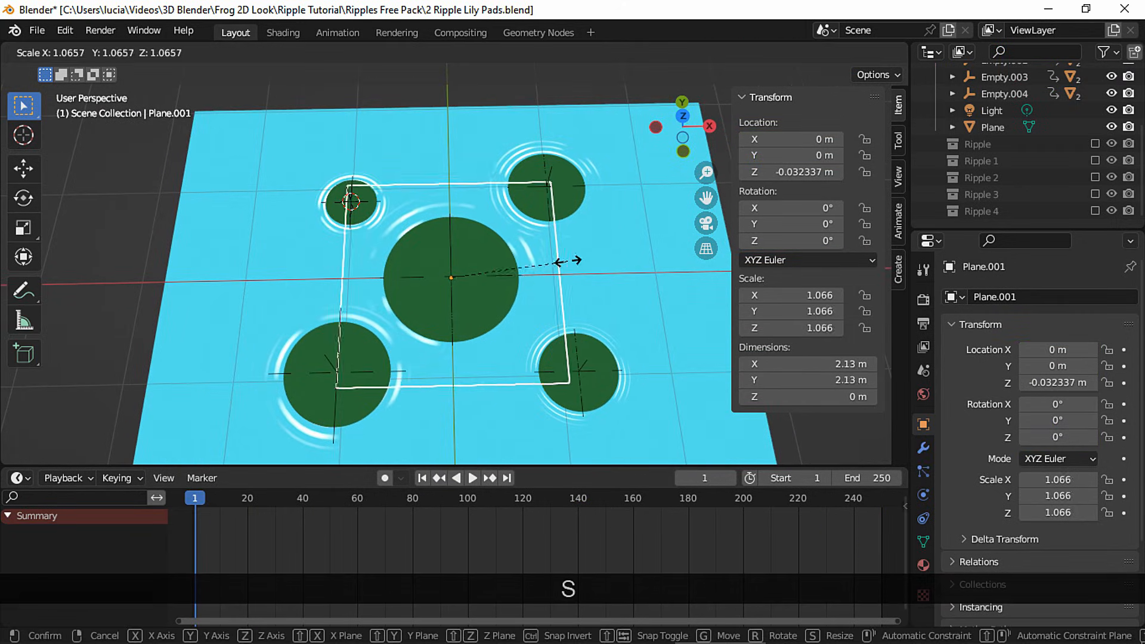
{"action": "left_click", "coordinate": [596, 245]}
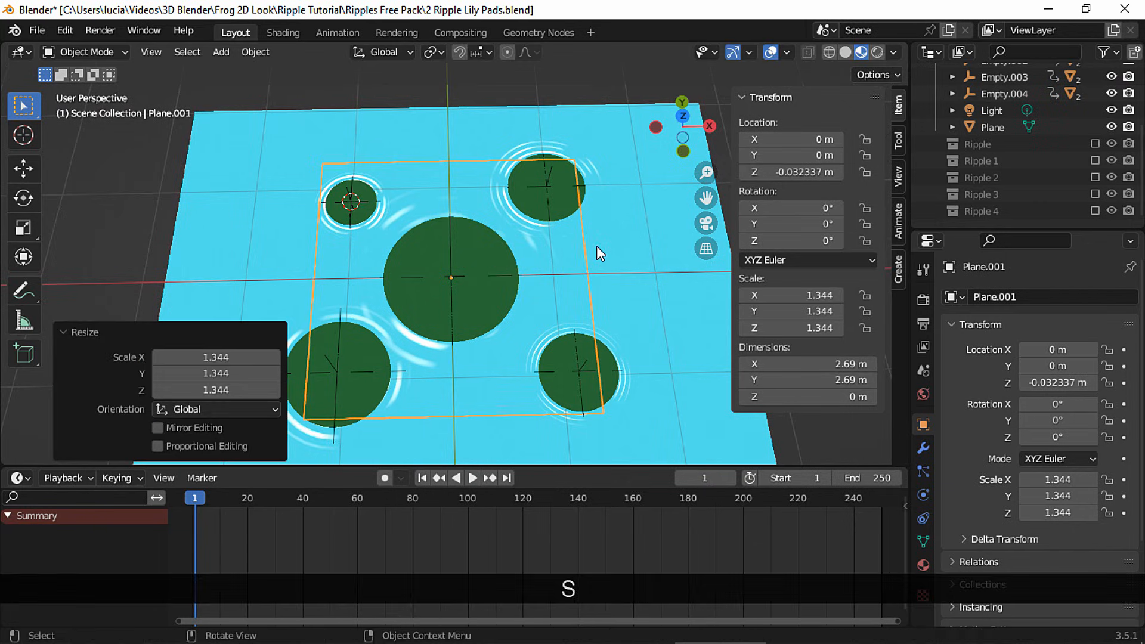
{"action": "middle_click_drag", "start_coordinate": [434, 338], "coordinate": [549, 361], "text": "shift"}
{"action": "left_click", "coordinate": [252, 51]}
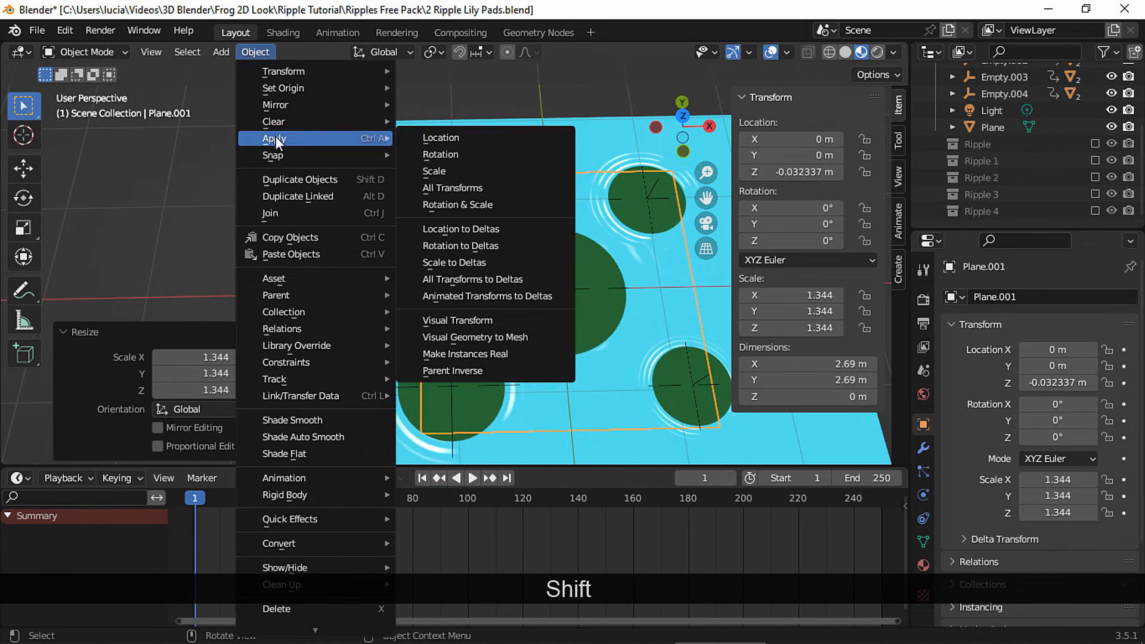
{"action": "key", "text": "ctrl+a"}
{"action": "key", "text": "s"}
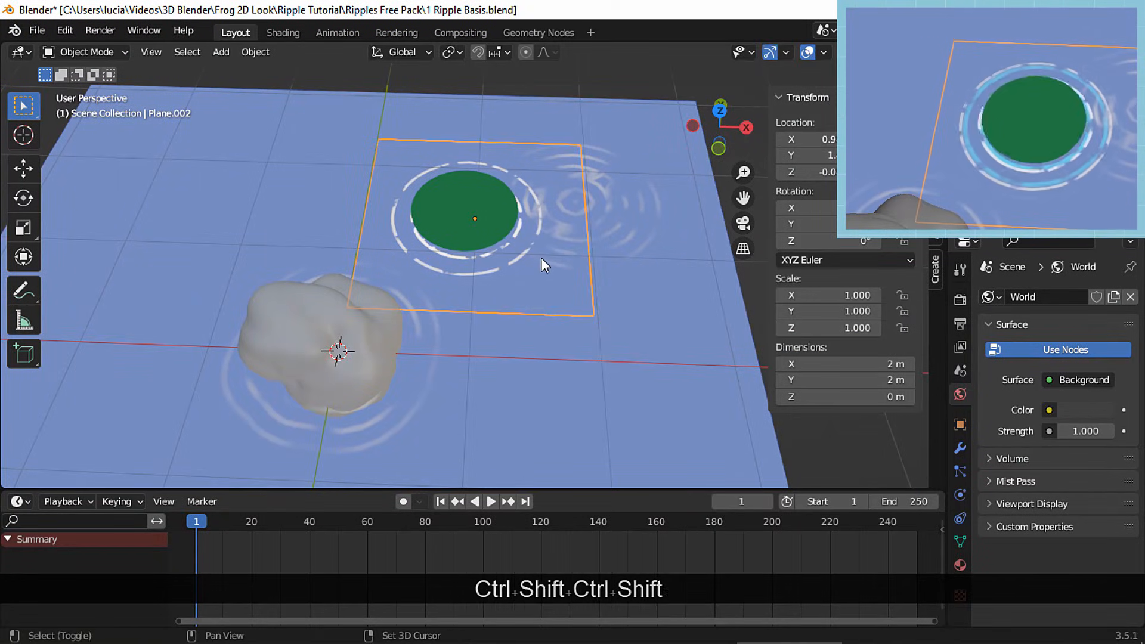
In the 1 Ripple Basis file, duplicate the circle's ripple plane in place, give the copy its own material and hide the original
{"action": "key", "text": "shift+d"}
{"action": "key", "text": "Escape"}
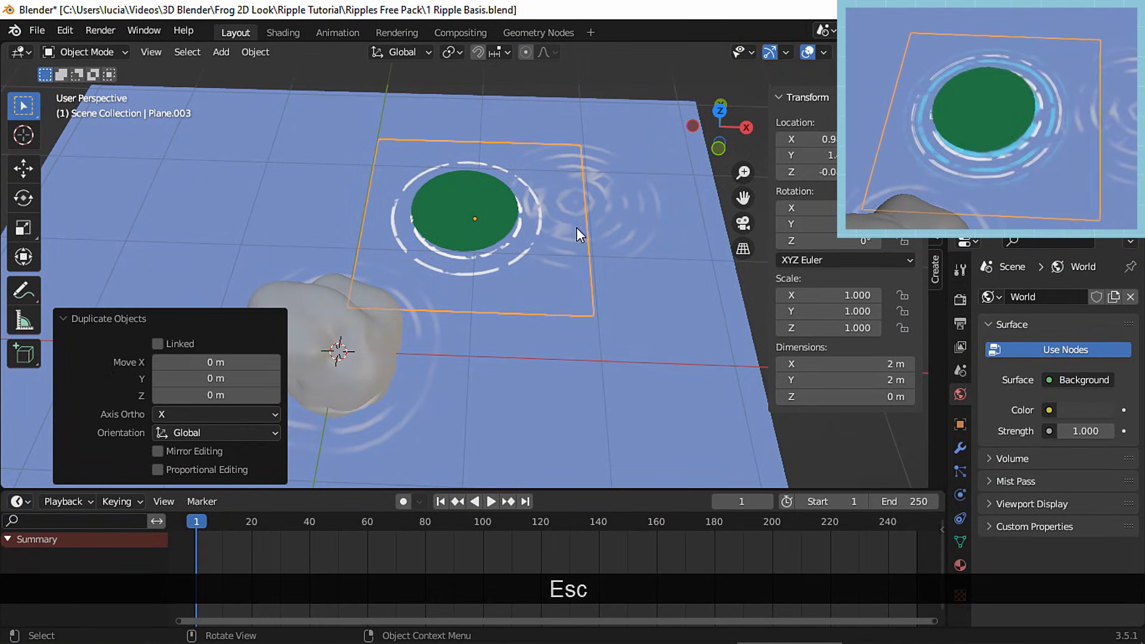
{"action": "left_click", "coordinate": [284, 33]}
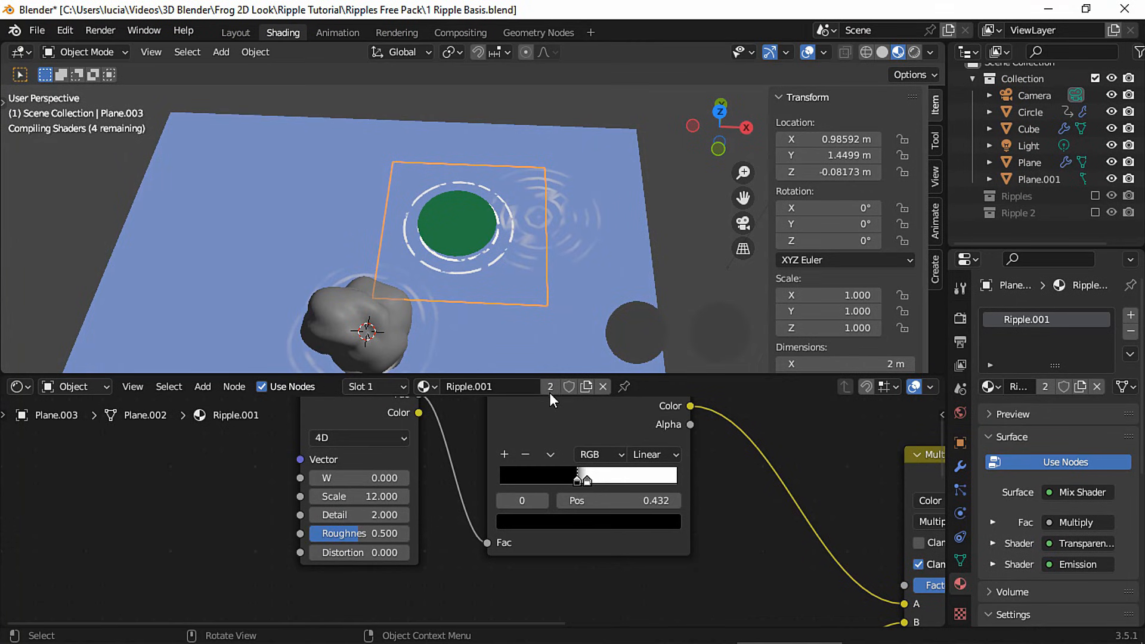
{"action": "left_click", "coordinate": [547, 386]}
{"action": "left_click", "coordinate": [988, 123]}
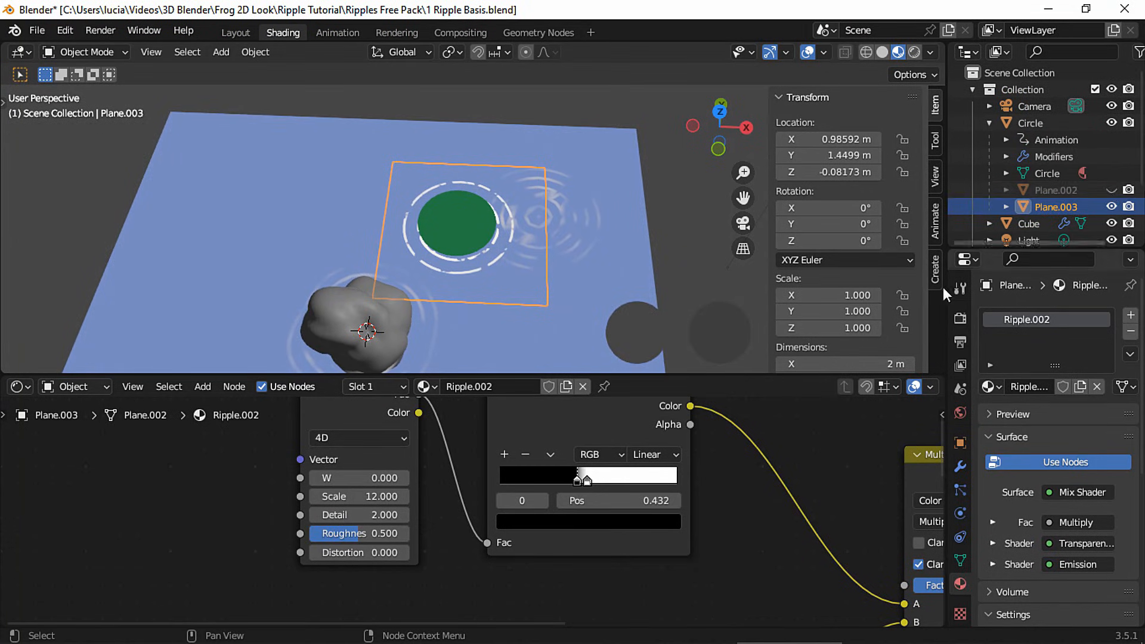
Set the copied ripple's emission color to bright blue, hue 0.599 and saturation 0.975, and unhide Plane.002
{"action": "left_click", "coordinate": [601, 544]}
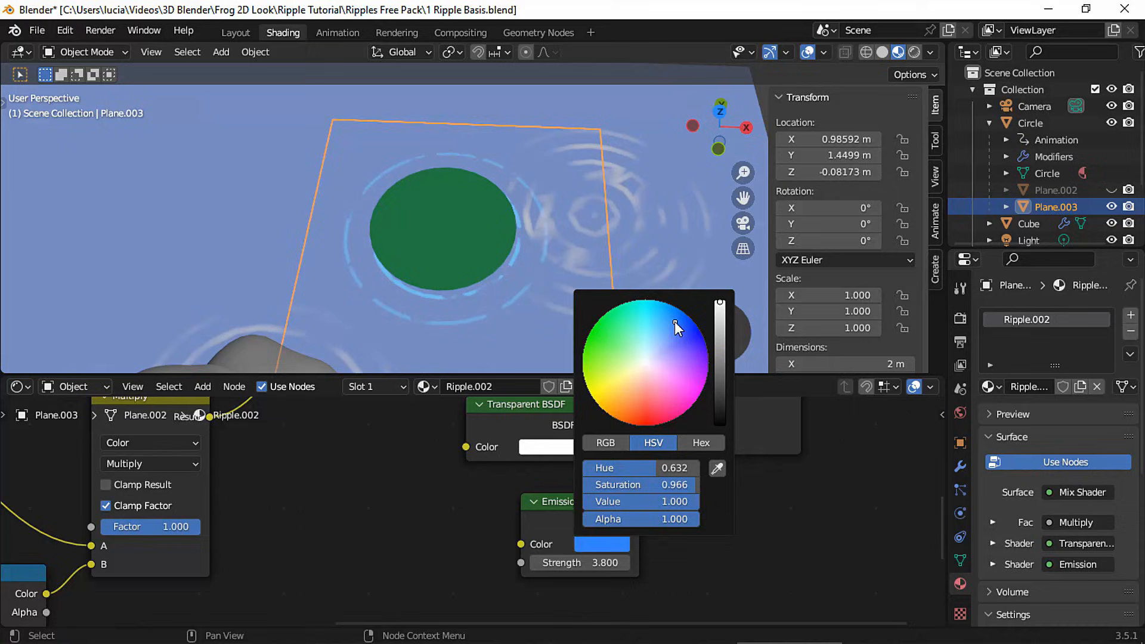
{"action": "left_click_drag", "start_coordinate": [674, 320], "coordinate": [666, 313]}
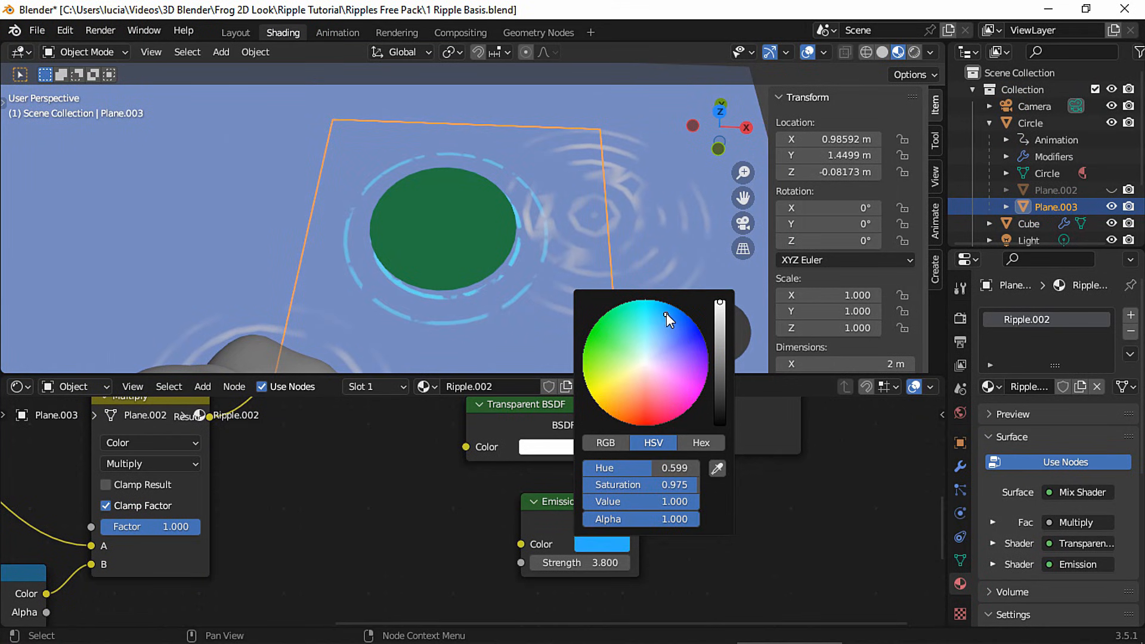
{"action": "left_click", "coordinate": [1112, 190]}
In the Ripple.002 material, adjust the noise texture's scale and its ColorRamp's black stop to change the ring breakup
{"action": "middle_click_drag", "start_coordinate": [378, 544], "coordinate": [598, 440]}
{"action": "middle_click_drag", "start_coordinate": [329, 620], "coordinate": [849, 546]}
{"action": "key", "text": "shift"}
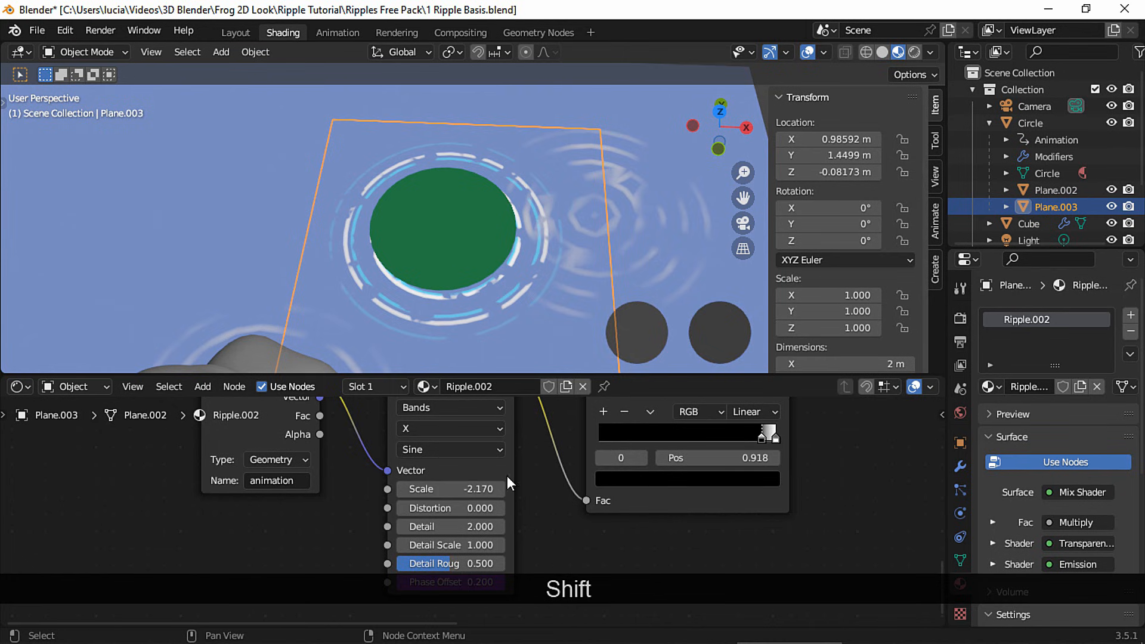
{"action": "middle_click_drag", "start_coordinate": [507, 483], "coordinate": [400, 620]}
{"action": "middle_click_drag", "start_coordinate": [508, 460], "coordinate": [443, 626]}
{"action": "left_click_drag", "start_coordinate": [338, 511], "coordinate": [361, 510], "text": "shift"}
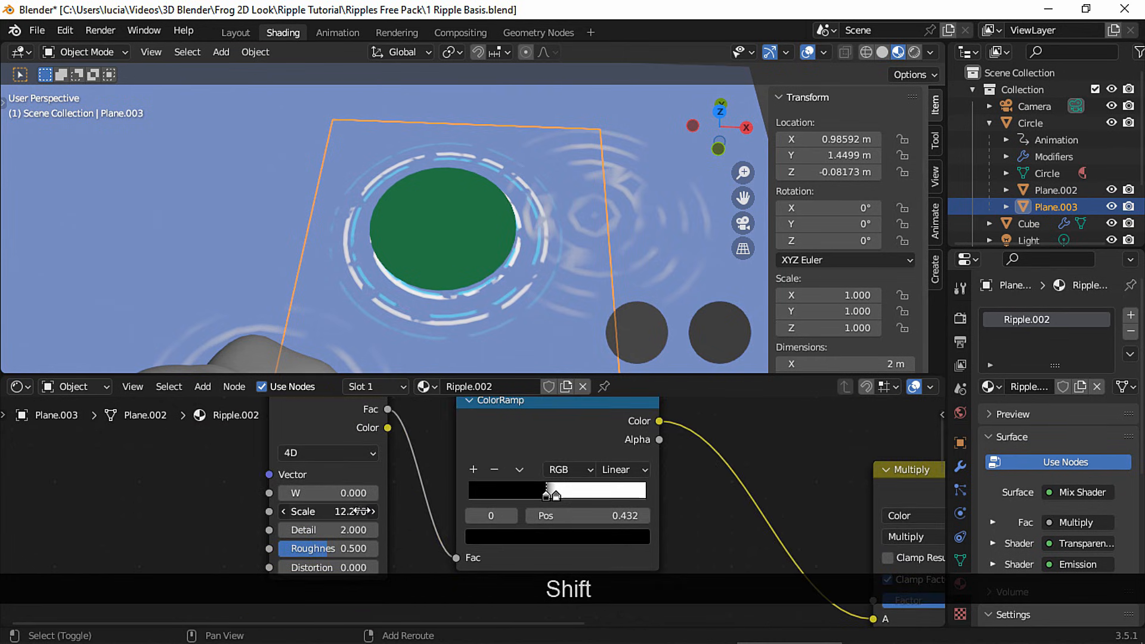
{"action": "left_click_drag", "start_coordinate": [534, 496], "coordinate": [538, 497], "text": "shift"}
Set the blue ripple's wave texture scale to -2.070 and its ColorRamp's black stop to position 0.764
{"action": "middle_click_drag", "start_coordinate": [504, 618], "coordinate": [517, 411]}
{"action": "middle_click_drag", "start_coordinate": [492, 471], "coordinate": [491, 493], "text": "ctrl"}
{"action": "middle_click_drag", "start_coordinate": [491, 596], "coordinate": [475, 434]}
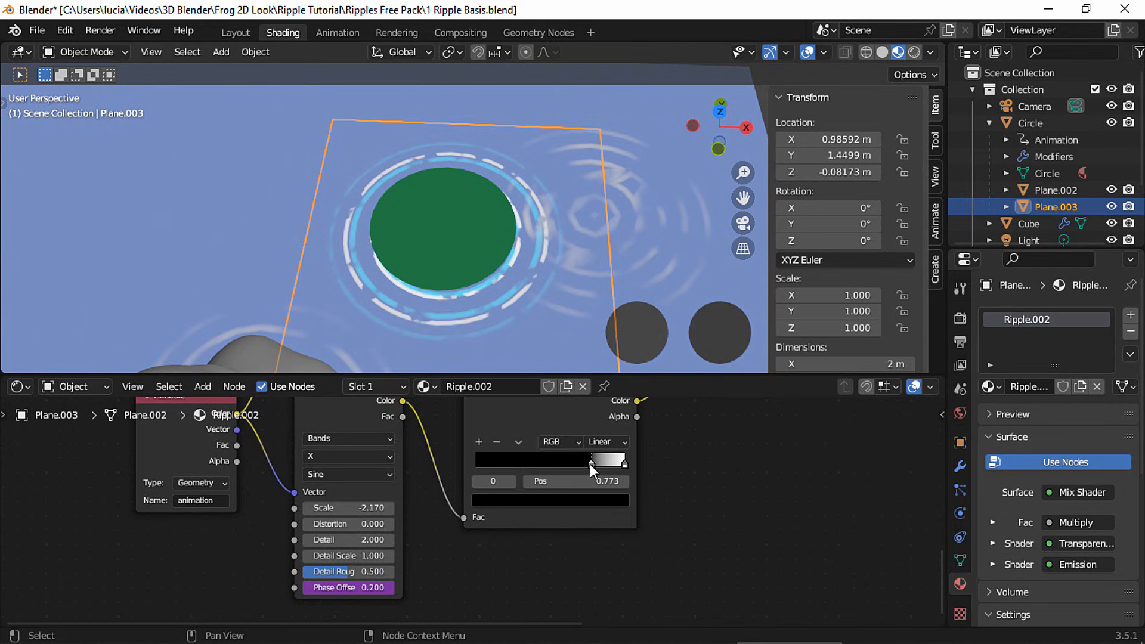
{"action": "left_click_drag", "start_coordinate": [356, 507], "coordinate": [359, 508], "text": "shift"}
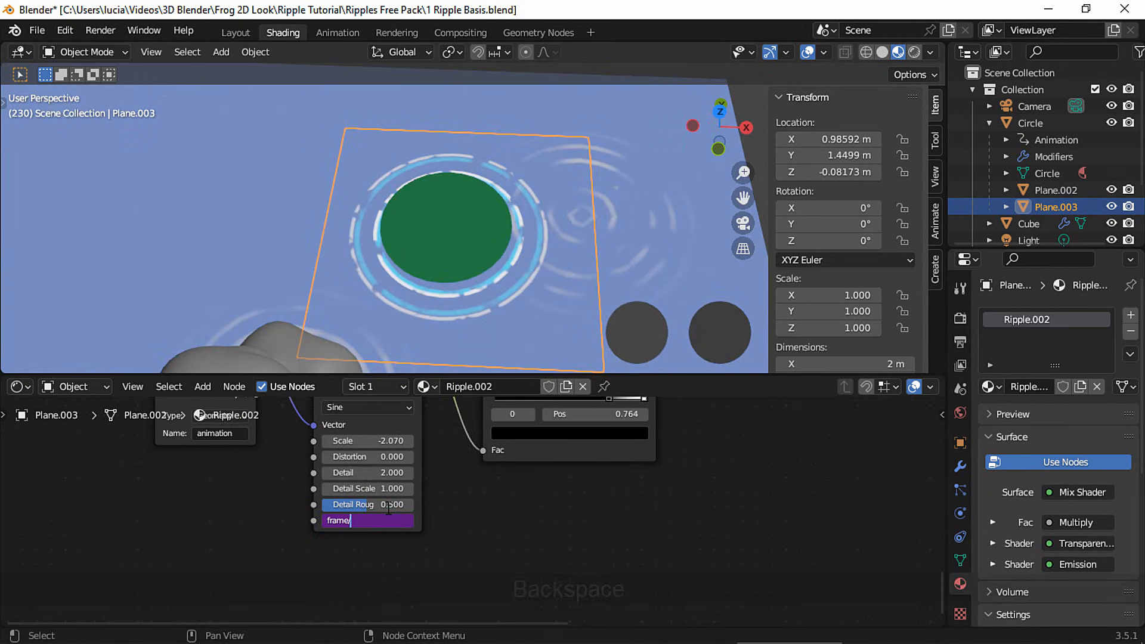
Change the blue ripple's wave Phase Offset driver to frame/6 and play the animation
{"action": "type", "text": "6"}
{"action": "key", "text": "Return"}
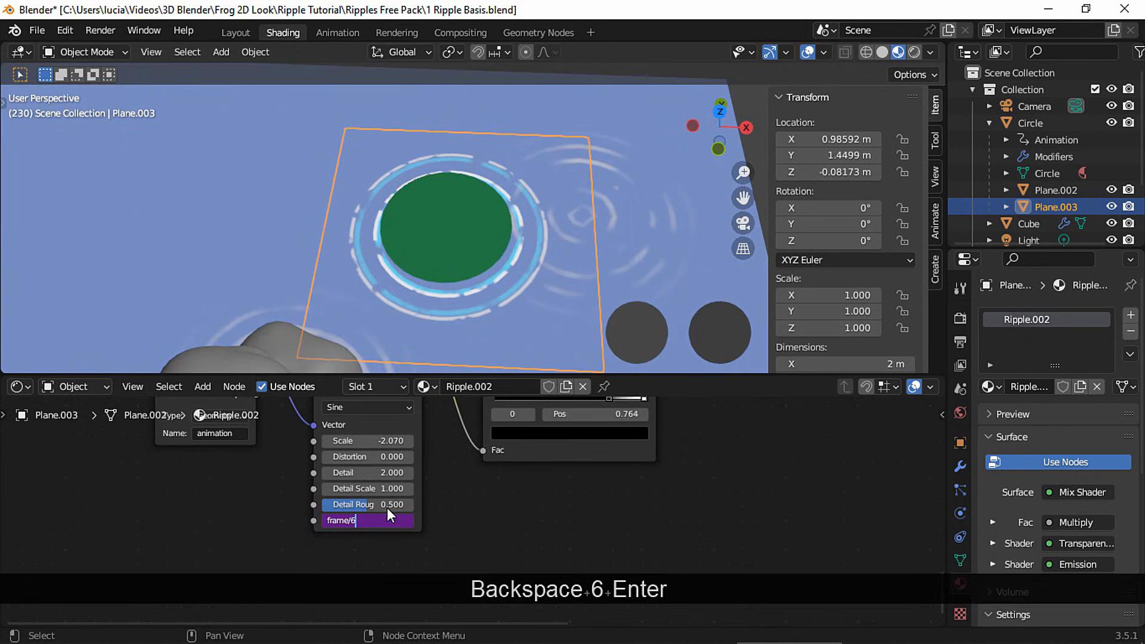
{"action": "key", "text": "space"}
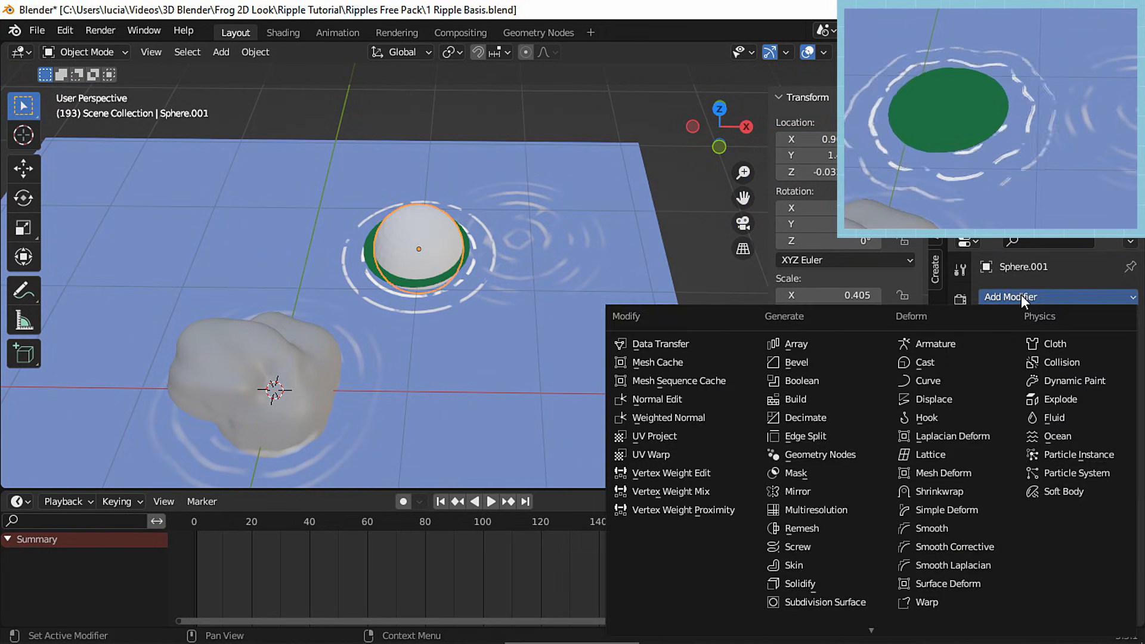
Add a Displace modifier to Sphere.001 with a new texture and make the texture type Voronoi
{"action": "left_click", "coordinate": [929, 392]}
{"action": "left_click", "coordinate": [1072, 351]}
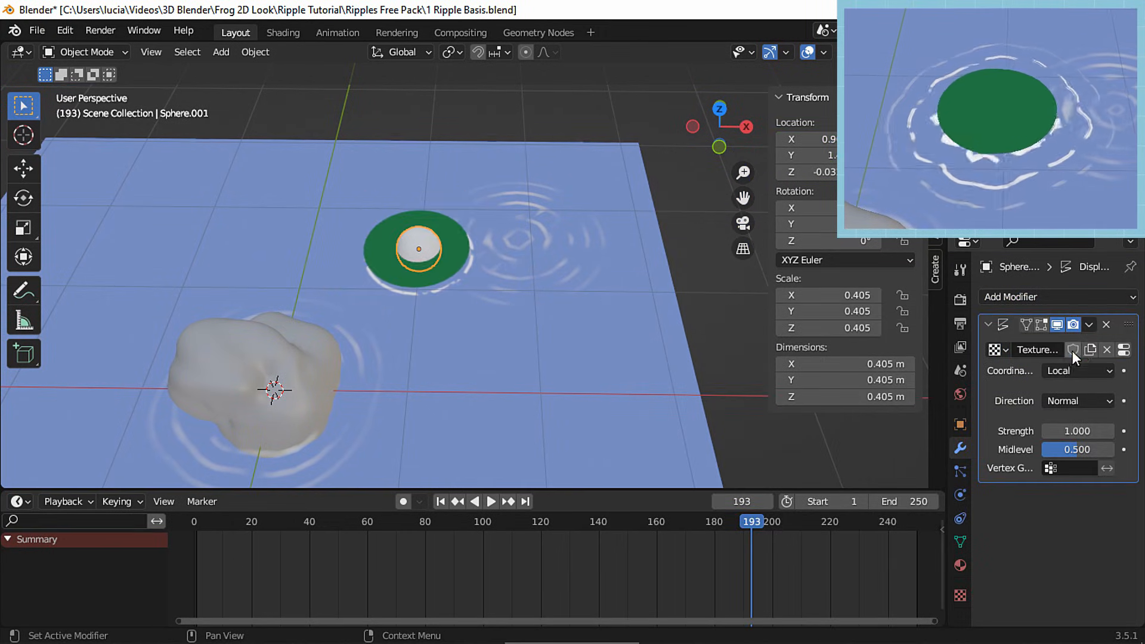
{"action": "left_click", "coordinate": [1124, 350]}
{"action": "left_click", "coordinate": [1076, 347]}
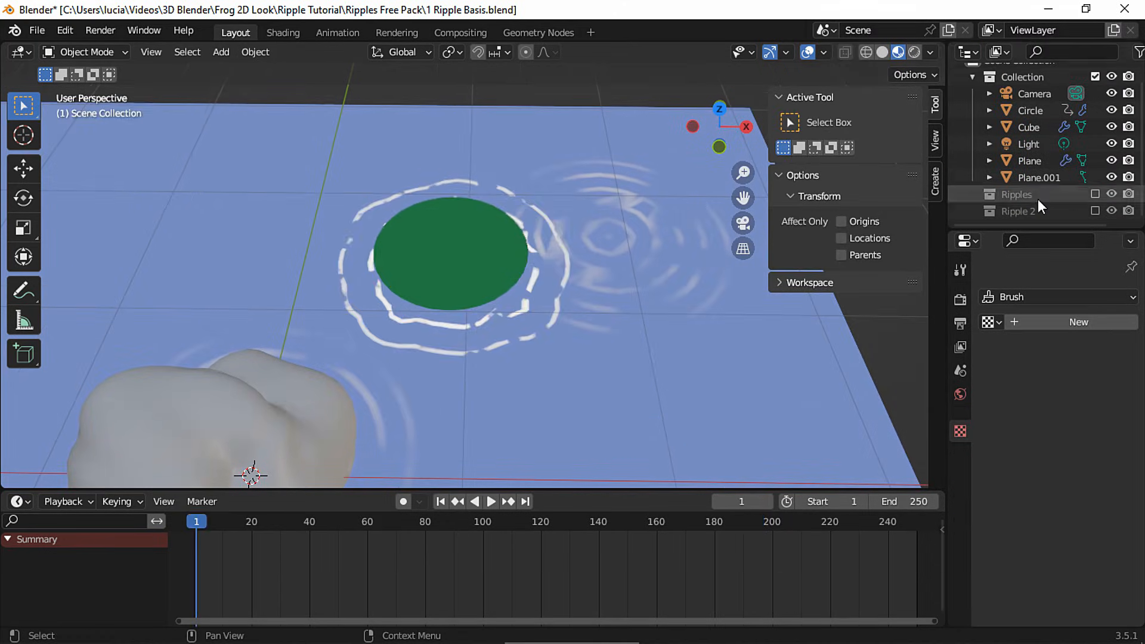
{"action": "key", "text": "space"}
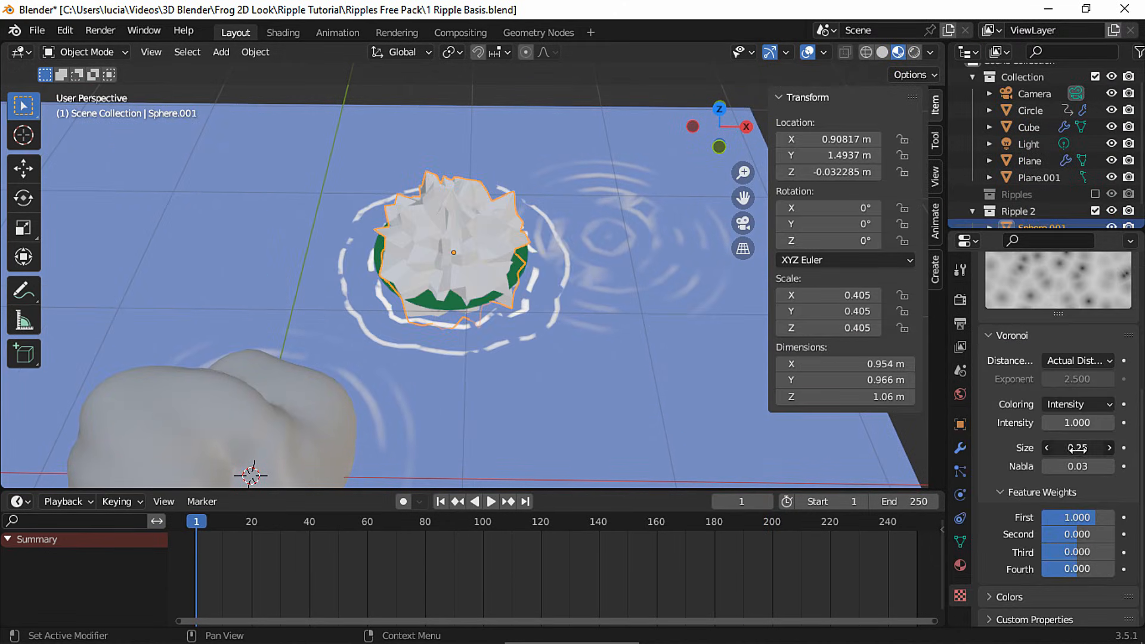
Keyframe the Voronoi texture's size at 0.08 on frame 1 and 0.16 on frame 100, and play the animation
{"action": "left_click_drag", "start_coordinate": [1077, 449], "coordinate": [1064, 453]}
{"action": "key", "text": "i"}
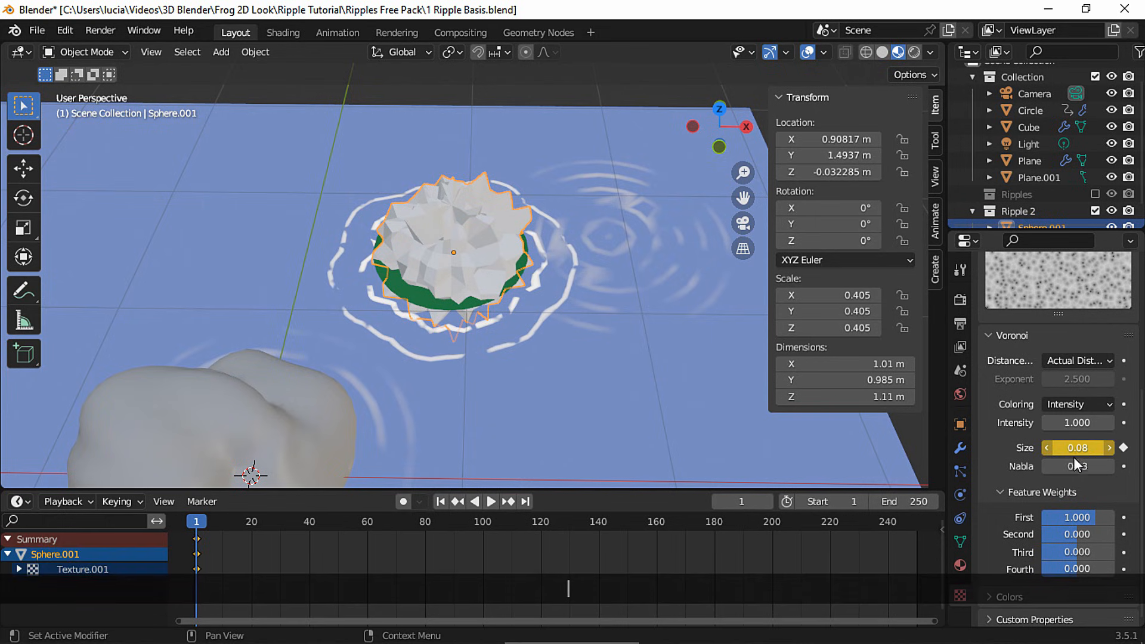
{"action": "left_click", "coordinate": [483, 523]}
{"action": "left_click_drag", "start_coordinate": [1077, 448], "coordinate": [1090, 447]}
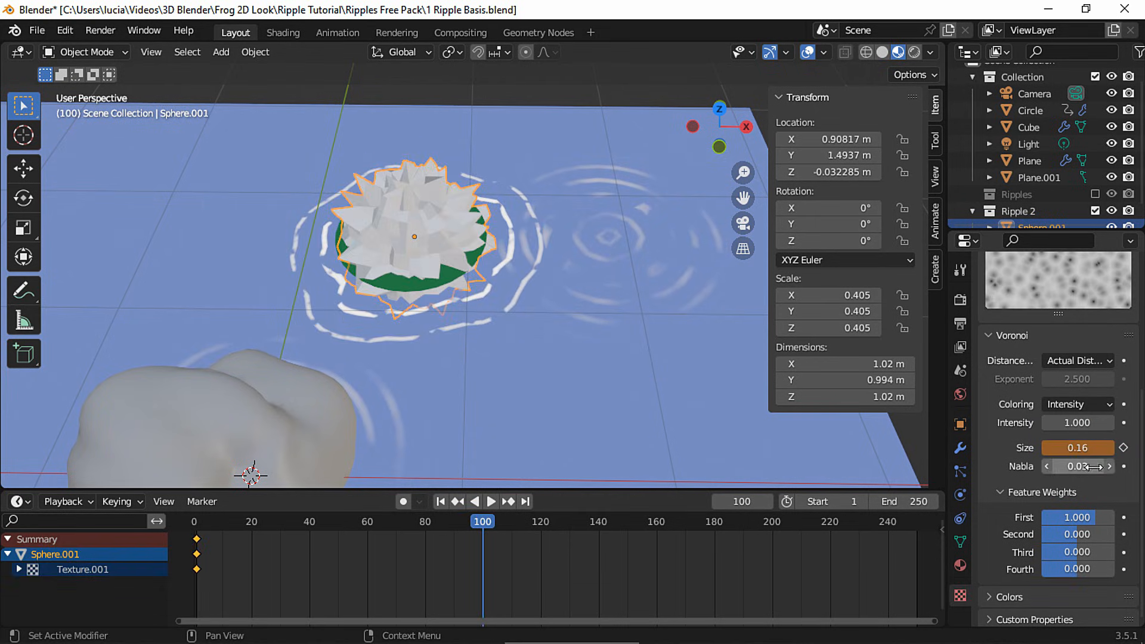
{"action": "left_click", "coordinate": [1123, 447]}
{"action": "left_click", "coordinate": [1095, 210]}
{"action": "key", "text": "shift+Left"}
{"action": "key", "text": "space"}
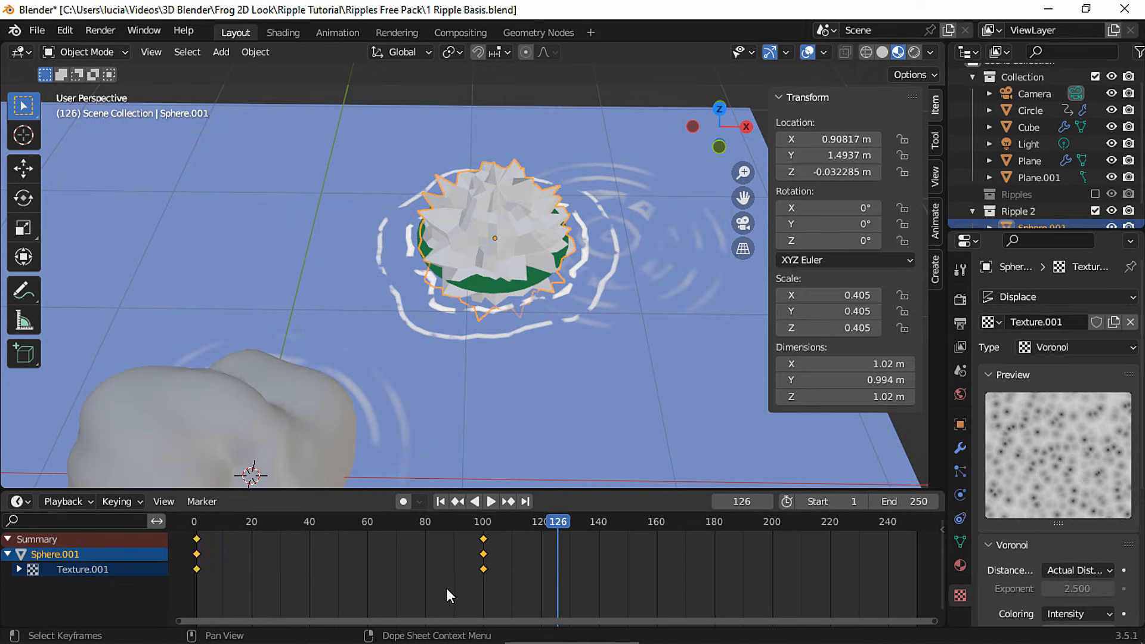
Move the second size keyframe to frame 250 and replay the animation with the Ripple 2 collection excluded
{"action": "key", "text": "g"}
{"action": "left_click", "coordinate": [911, 567]}
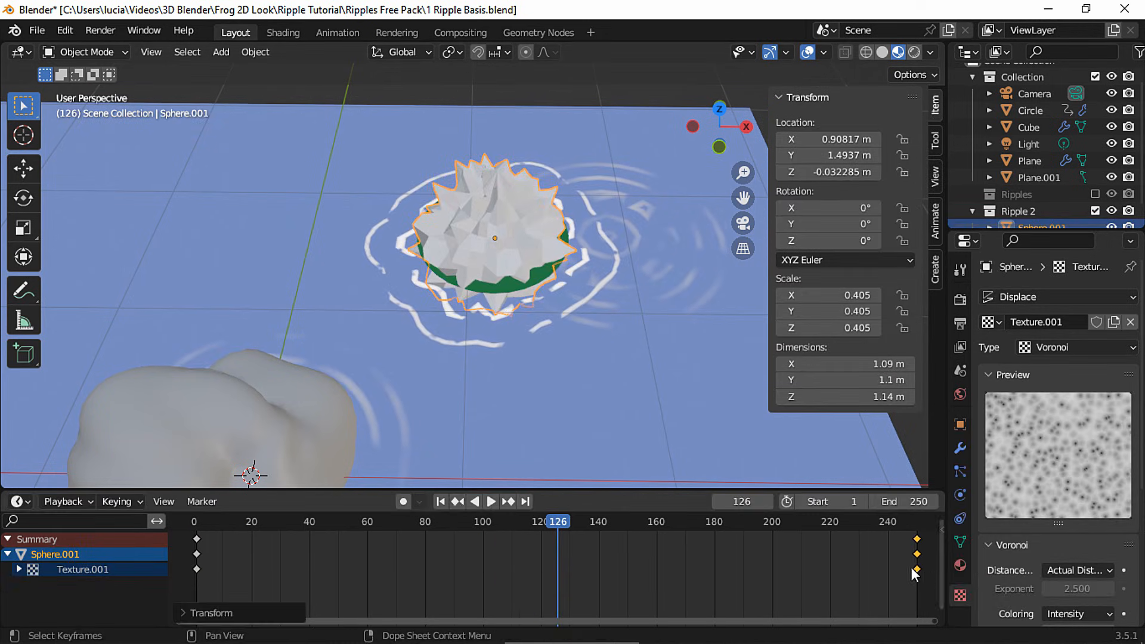
{"action": "left_click", "coordinate": [440, 500]}
{"action": "key", "text": "space"}
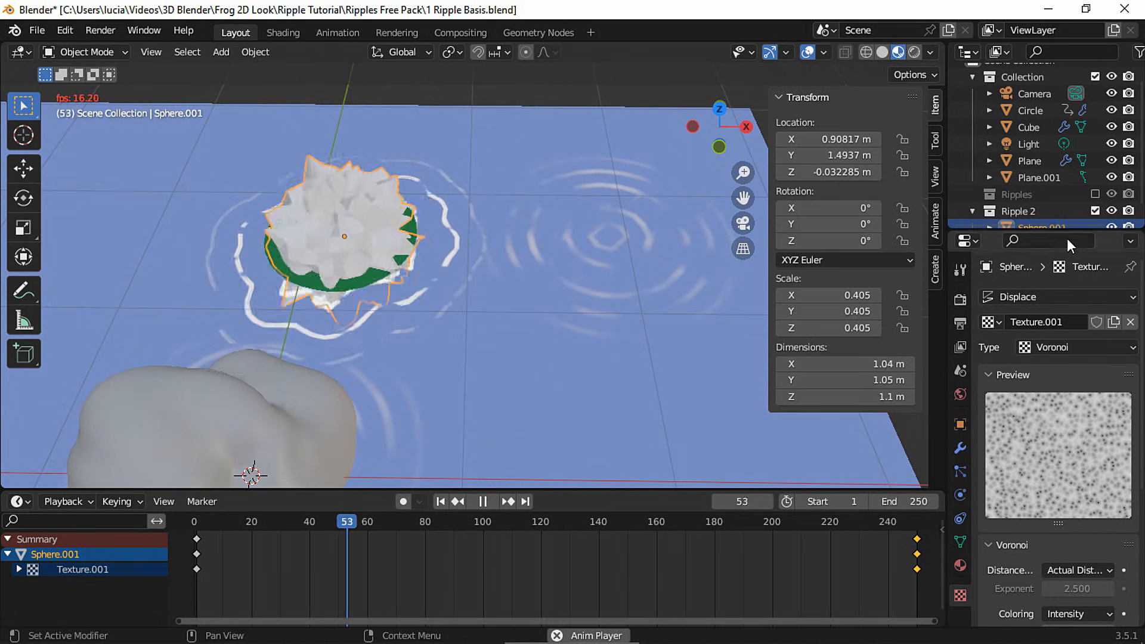
{"action": "left_click", "coordinate": [1095, 210]}
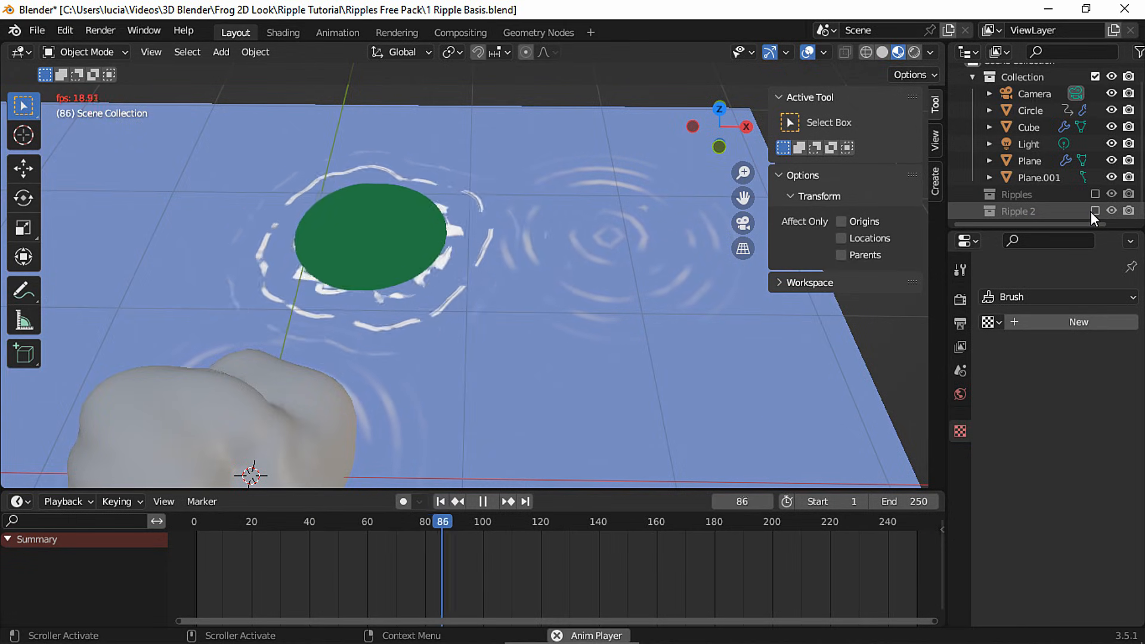
Delete the size keyframe at frame 250 and add a Noise modifier to the Noise Size curve in the Graph Editor
{"action": "key", "text": "x"}
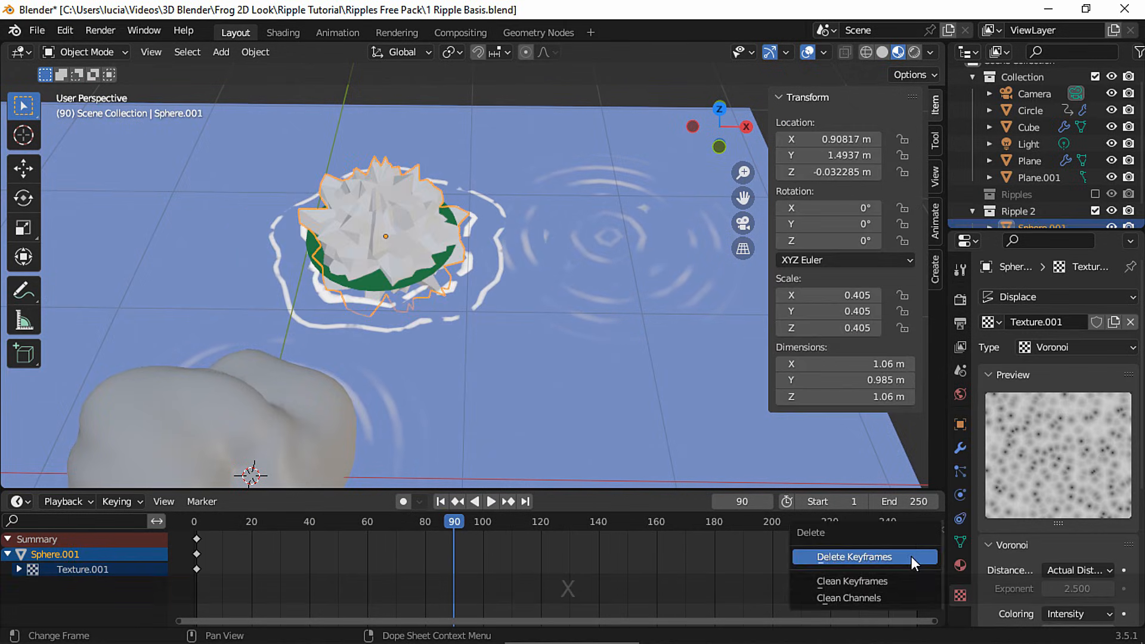
{"action": "left_click", "coordinate": [908, 557]}
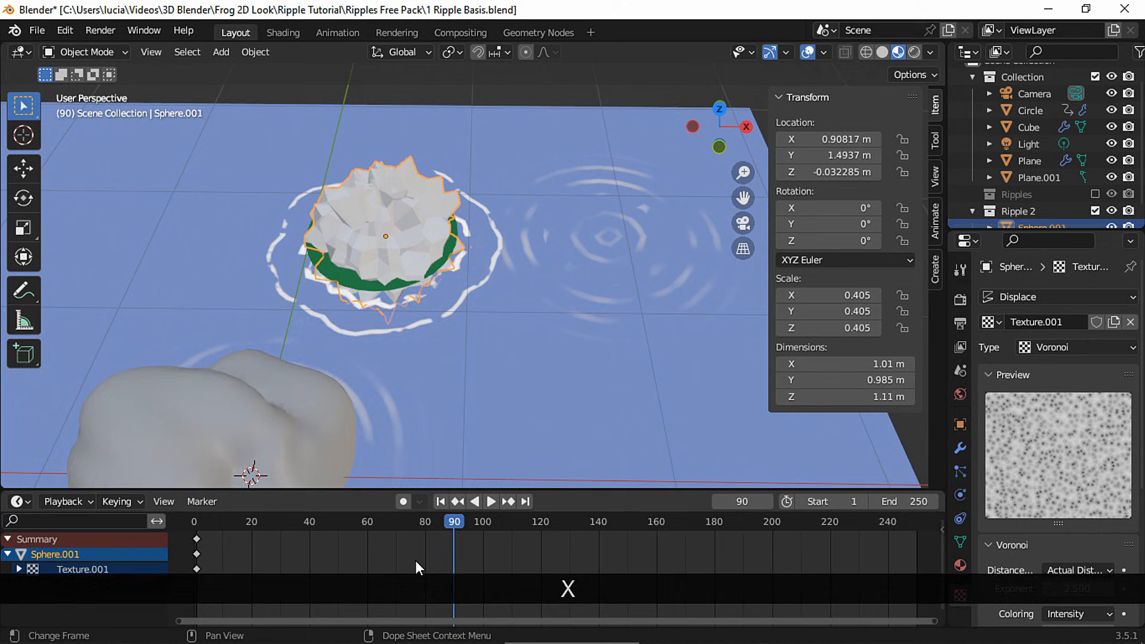
{"action": "left_click", "coordinate": [21, 501]}
{"action": "left_click", "coordinate": [239, 371]}
{"action": "key", "text": "a"}
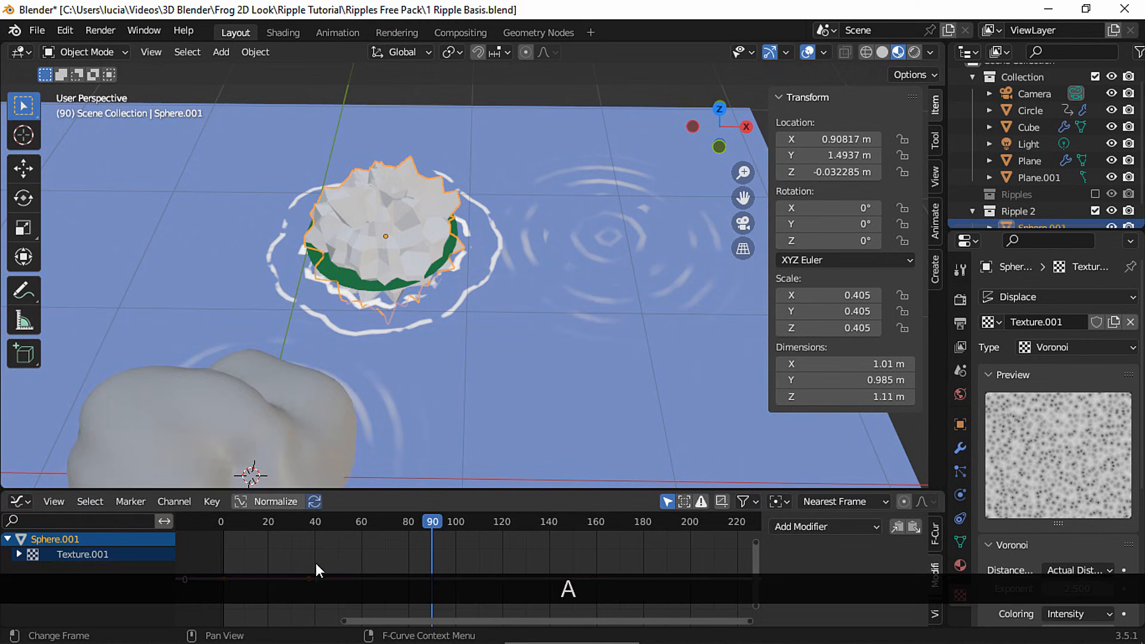
{"action": "left_click", "coordinate": [817, 527]}
{"action": "left_click", "coordinate": [829, 433]}
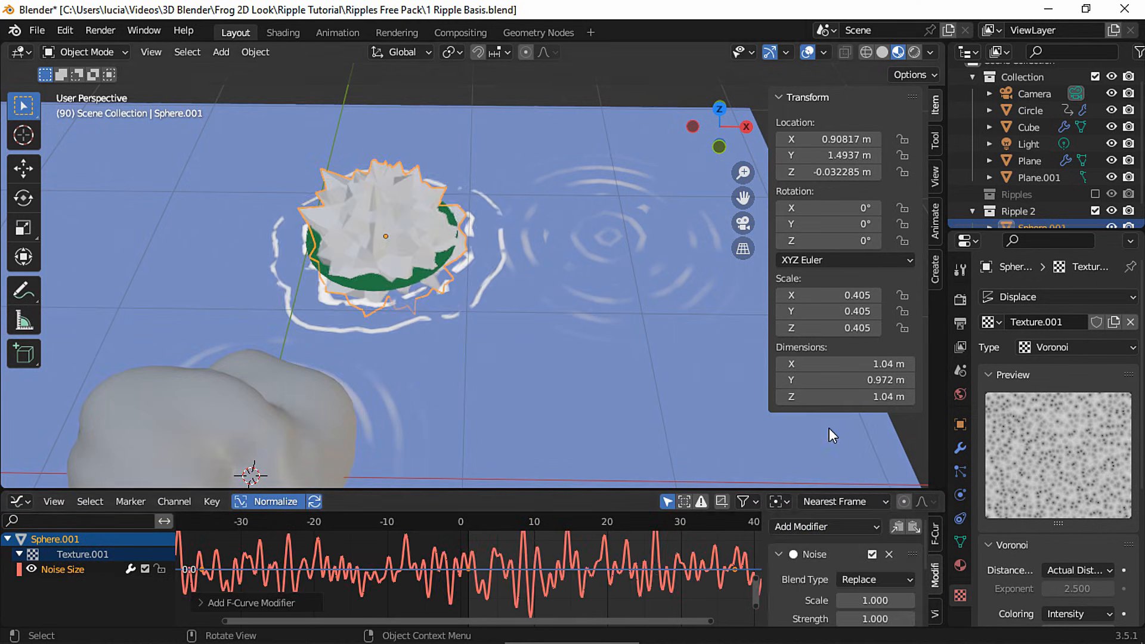
Keyframe the Voronoi size at 0.27 on frame 1, lower the texture's intensity and hide Sphere.001 during playback
{"action": "key", "text": "space"}
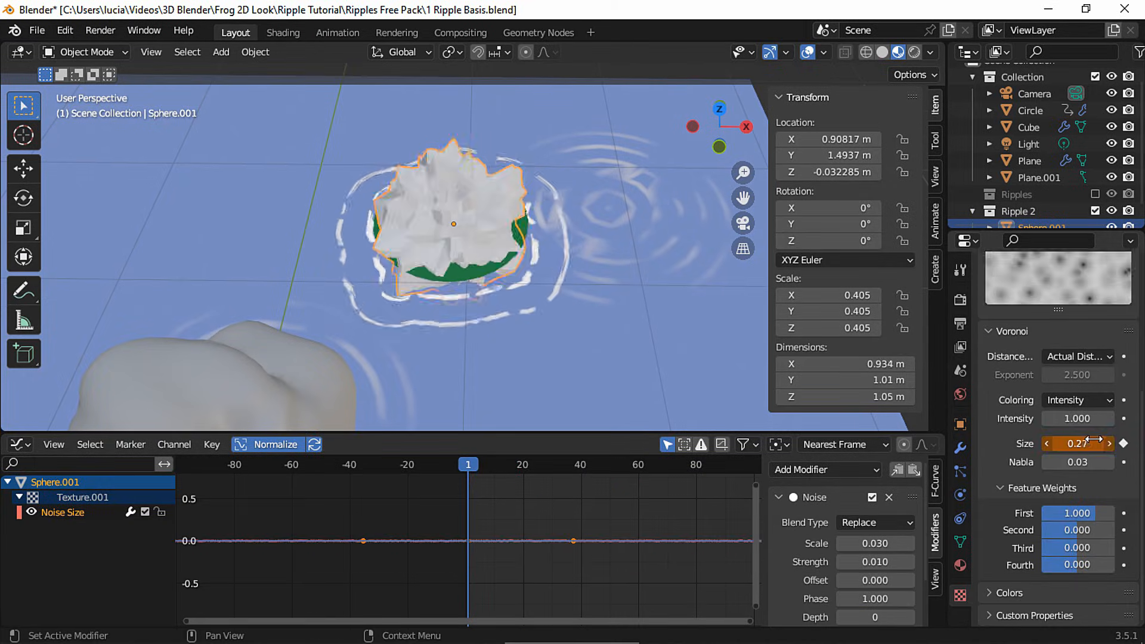
{"action": "left_click", "coordinate": [1123, 445]}
{"action": "left_click_drag", "start_coordinate": [1080, 418], "coordinate": [1077, 418]}
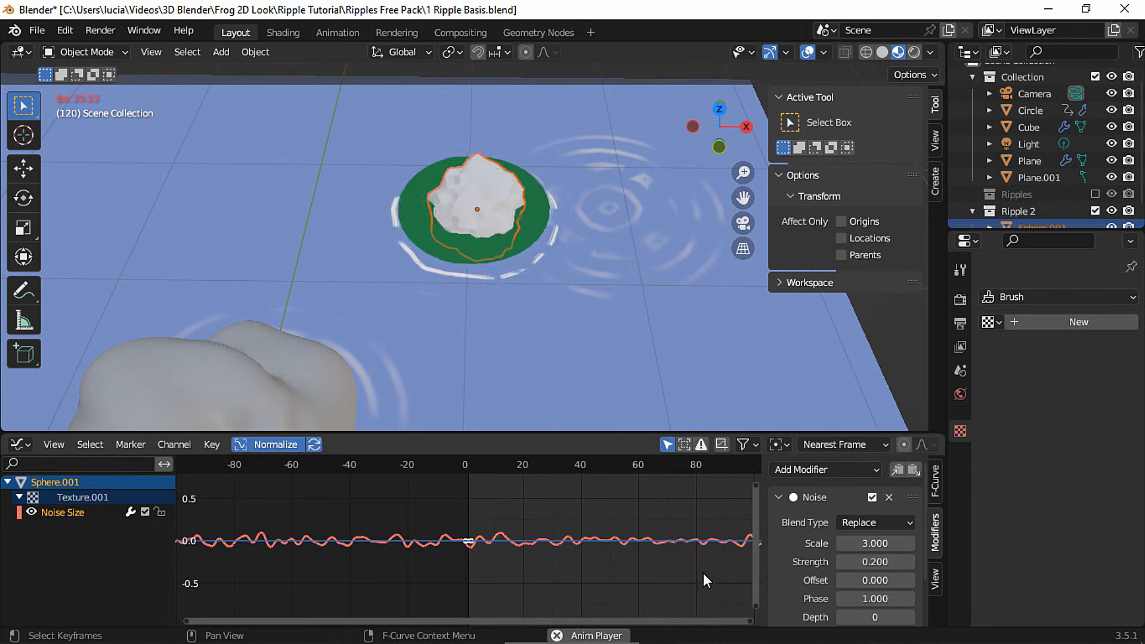
{"action": "left_click", "coordinate": [1111, 226]}
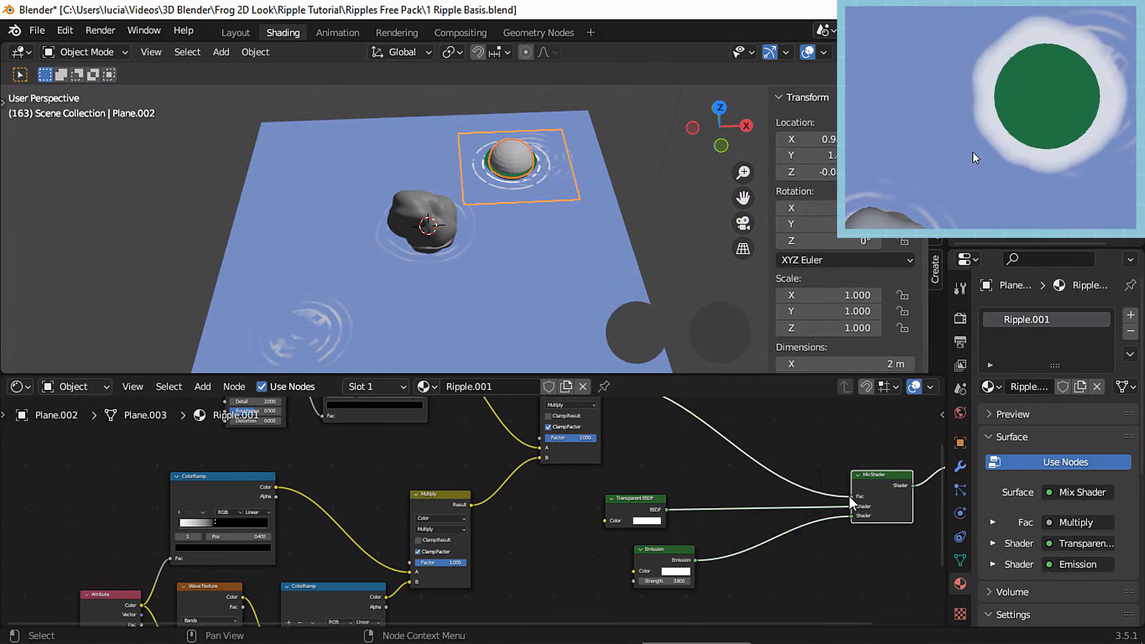
In the Ripple.001 material, disconnect the Mix Shader's factor and duplicate the Attribute and ColorRamp nodes beside it
{"action": "left_click_drag", "start_coordinate": [850, 497], "coordinate": [770, 462]}
{"action": "middle_click_drag", "start_coordinate": [752, 455], "coordinate": [867, 418]}
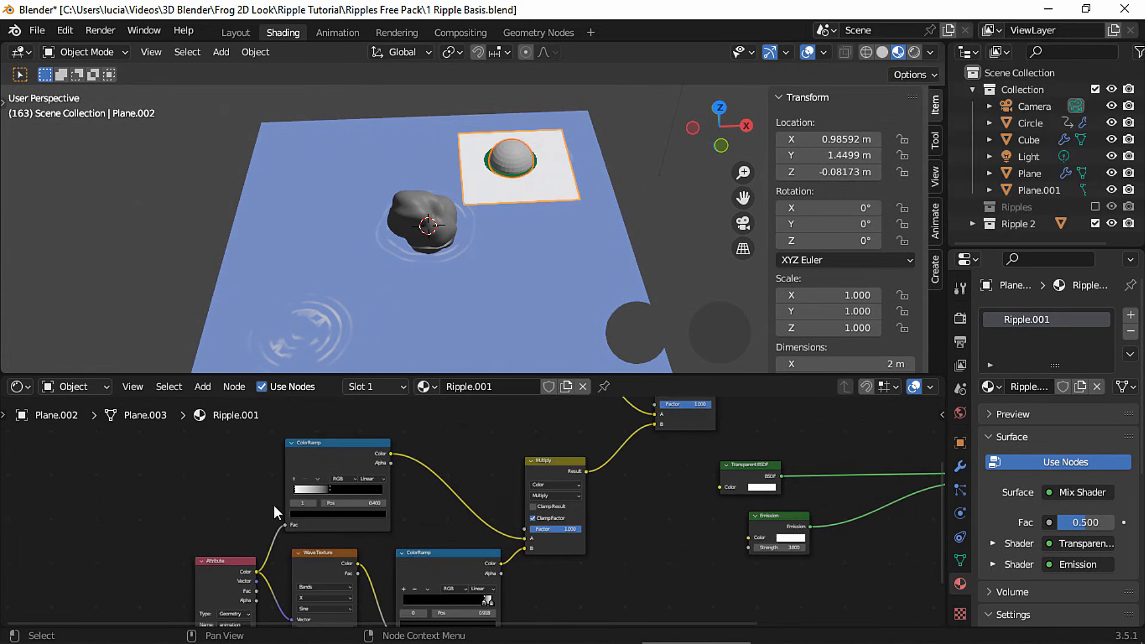
{"action": "middle_click_drag", "start_coordinate": [165, 476], "coordinate": [155, 470]}
{"action": "left_click_drag", "start_coordinate": [155, 470], "coordinate": [278, 582]}
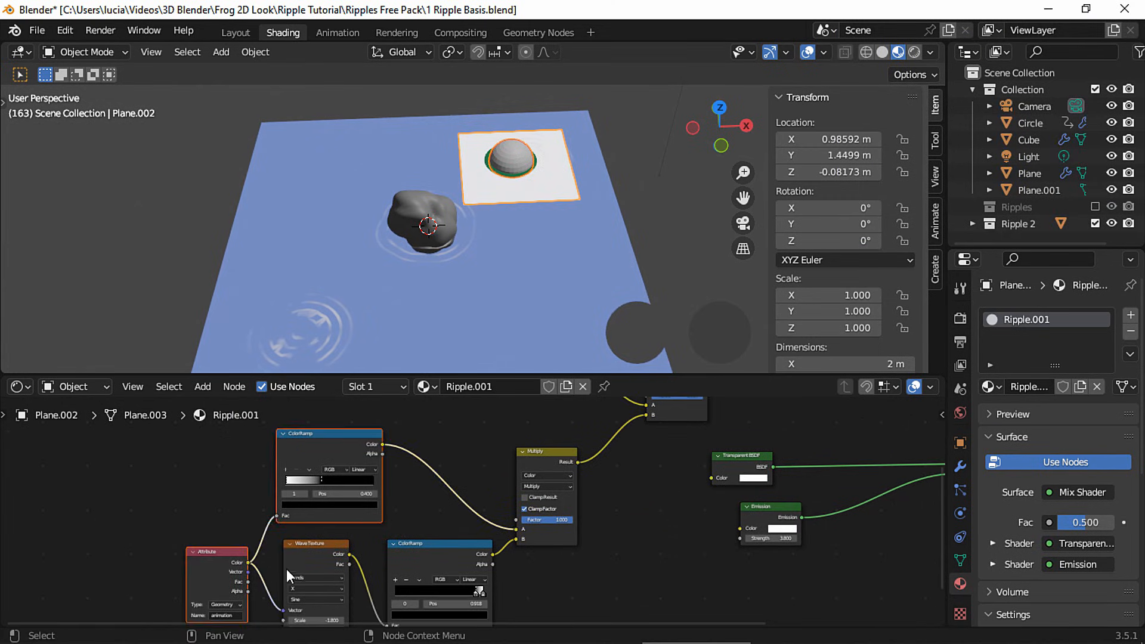
{"action": "middle_click_drag", "start_coordinate": [478, 542], "coordinate": [292, 576]}
{"action": "key", "text": "shift+d"}
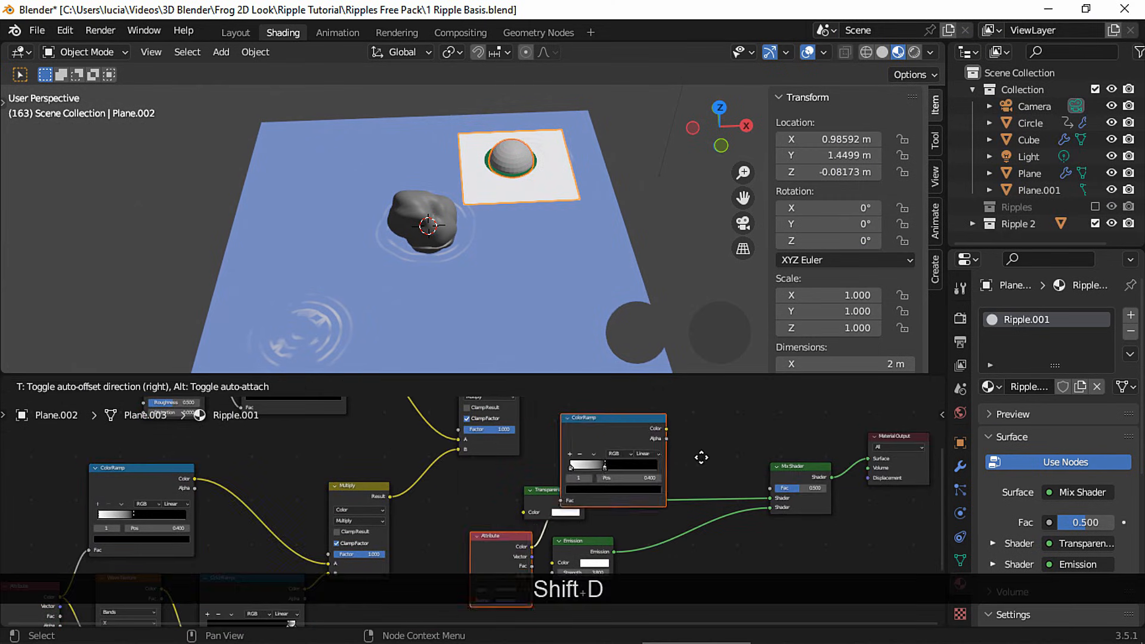
Drive the Mix Shader factor with the copied ColorRamp, set its black stop to 0.350 and make the emission color near white
{"action": "left_click_drag", "start_coordinate": [560, 435], "coordinate": [594, 527]}
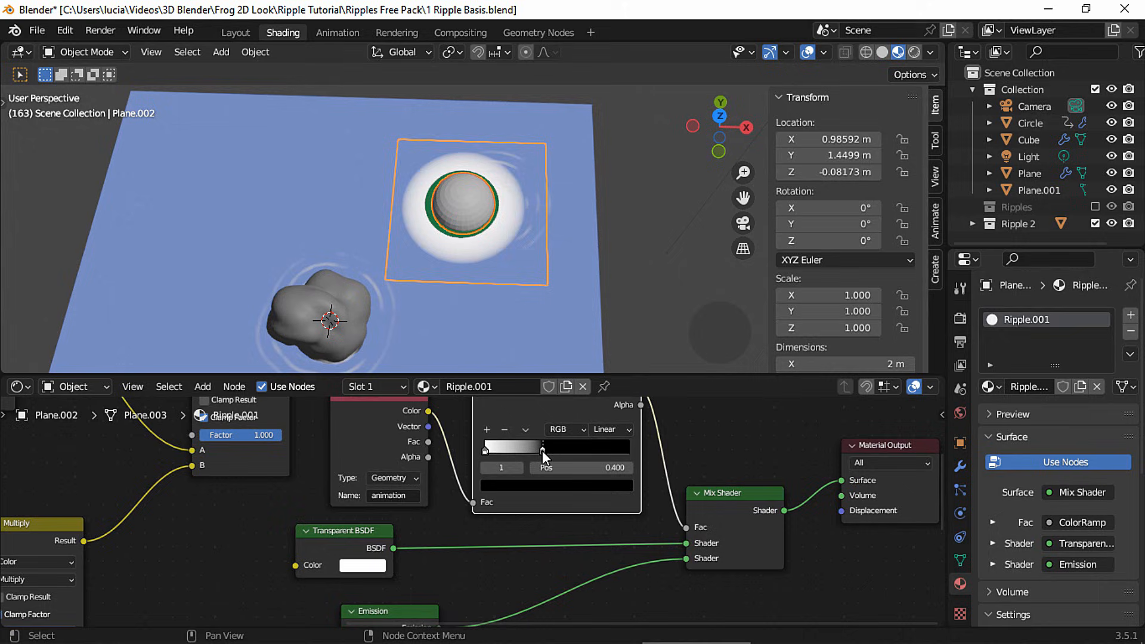
{"action": "mouse_move", "coordinate": [542, 449]}
{"action": "left_mouse_down"}
{"action": "mouse_move", "coordinate": [581, 453]}
{"action": "mouse_move", "coordinate": [532, 450]}
{"action": "left_mouse_up"}
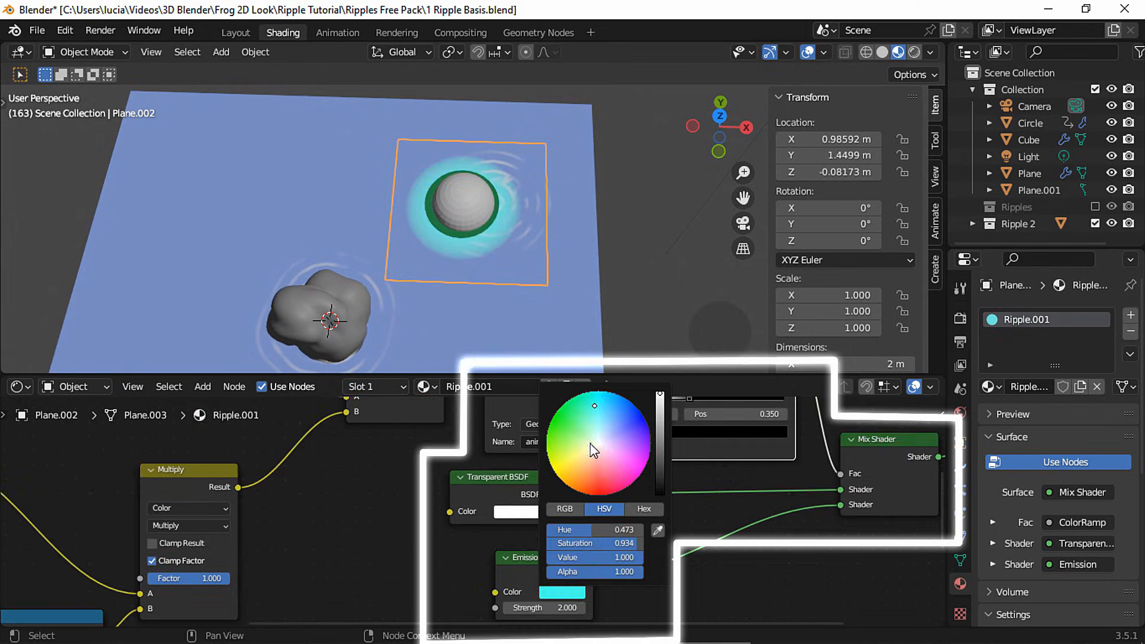
{"action": "left_click", "coordinate": [603, 437]}
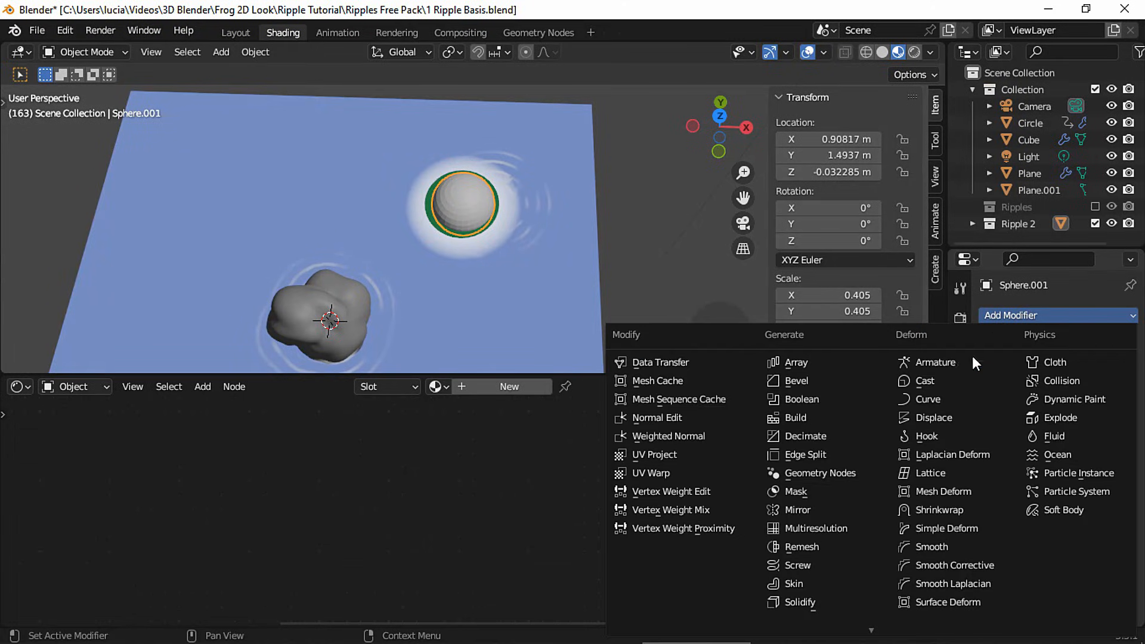
Add a Displace modifier with a new Voronoi texture to Sphere.001 and lower the texture's intensity to 0.440
{"action": "left_click", "coordinate": [948, 423]}
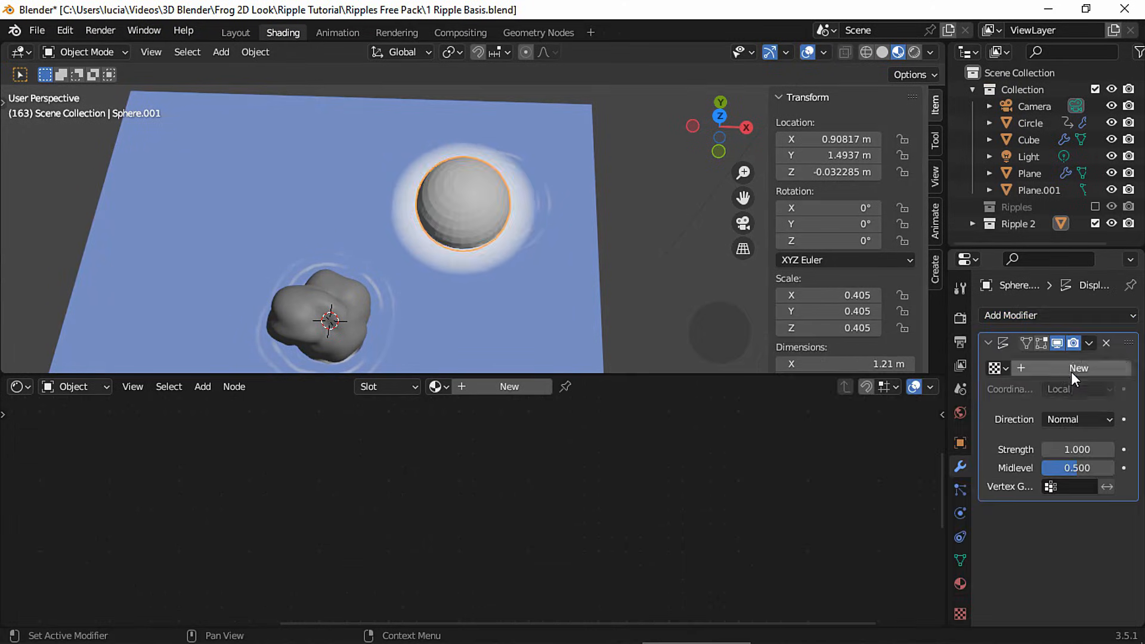
{"action": "left_click", "coordinate": [1123, 368]}
{"action": "left_click", "coordinate": [1073, 366]}
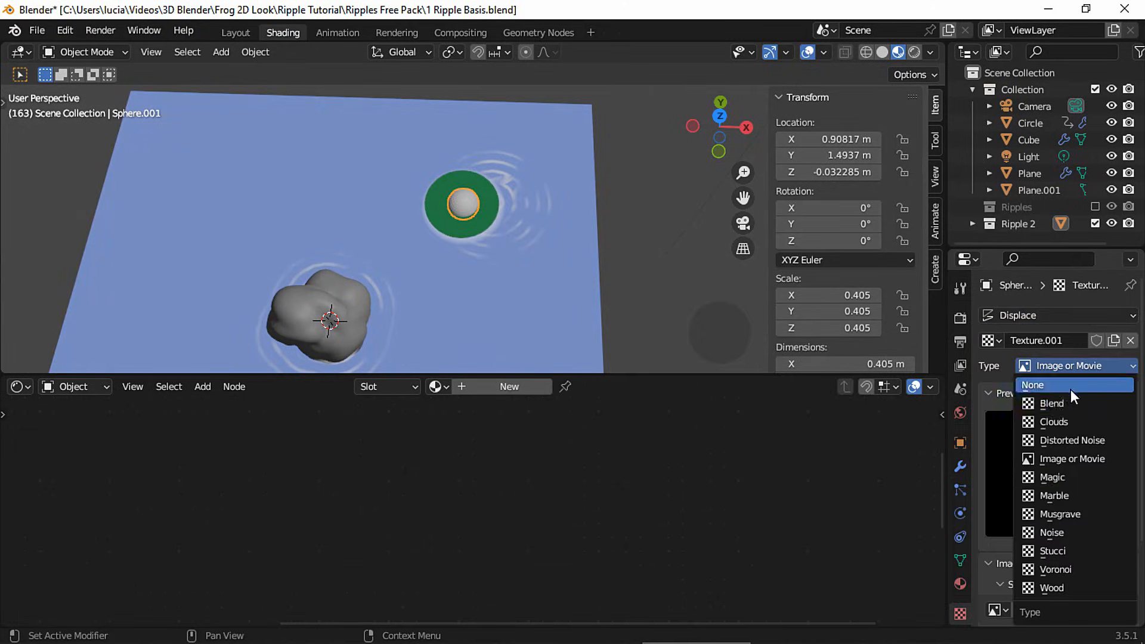
{"action": "left_click", "coordinate": [1059, 567]}
{"action": "scroll", "coordinate": [1055, 507], "scroll_direction": "down", "scroll_amount": 5}
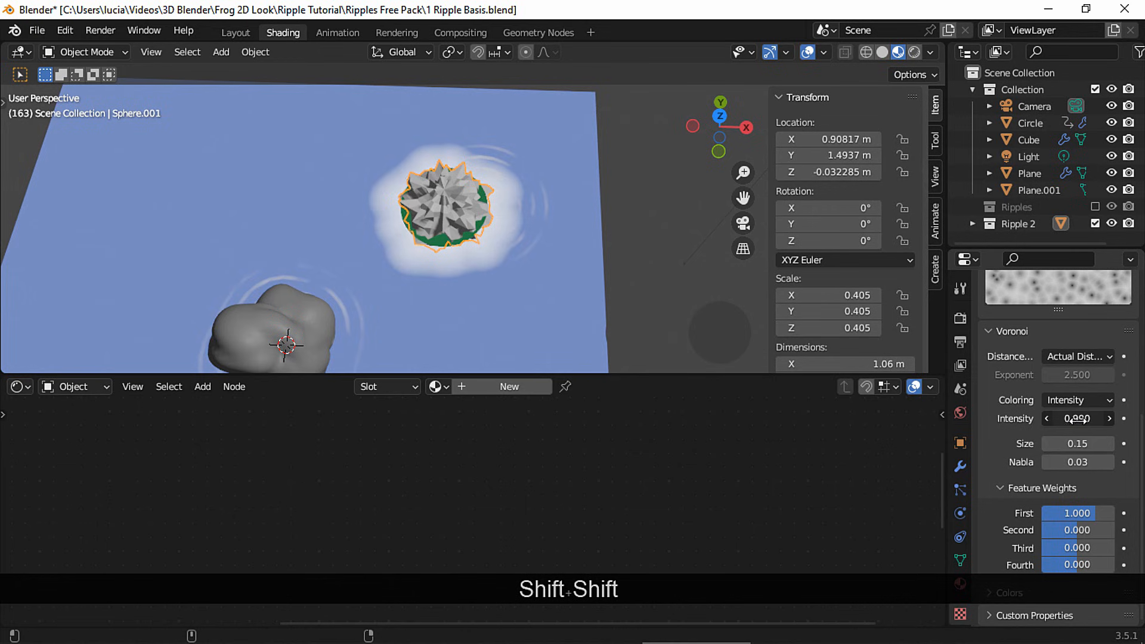
{"action": "left_click_drag", "start_coordinate": [1071, 419], "coordinate": [1058, 444], "text": "shift"}
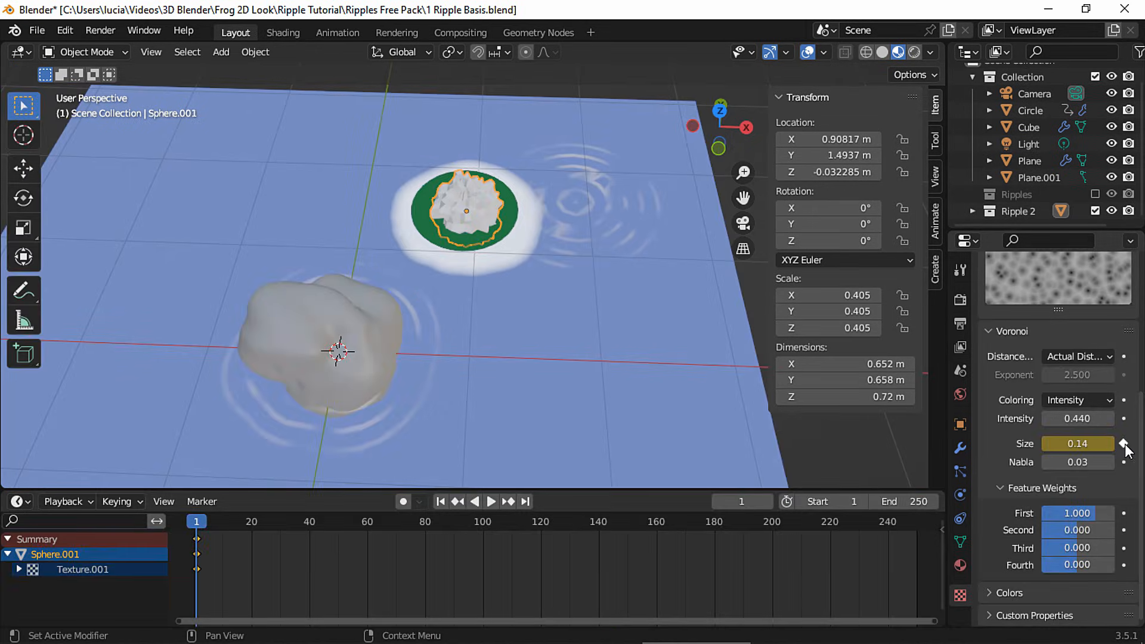
Keyframe the Voronoi texture's size at 0.35 on frame 101
{"action": "left_click", "coordinate": [485, 523]}
{"action": "left_click_drag", "start_coordinate": [1068, 444], "coordinate": [1112, 447]}
{"action": "middle_click_drag", "start_coordinate": [584, 548], "coordinate": [522, 555], "text": "ctrl"}
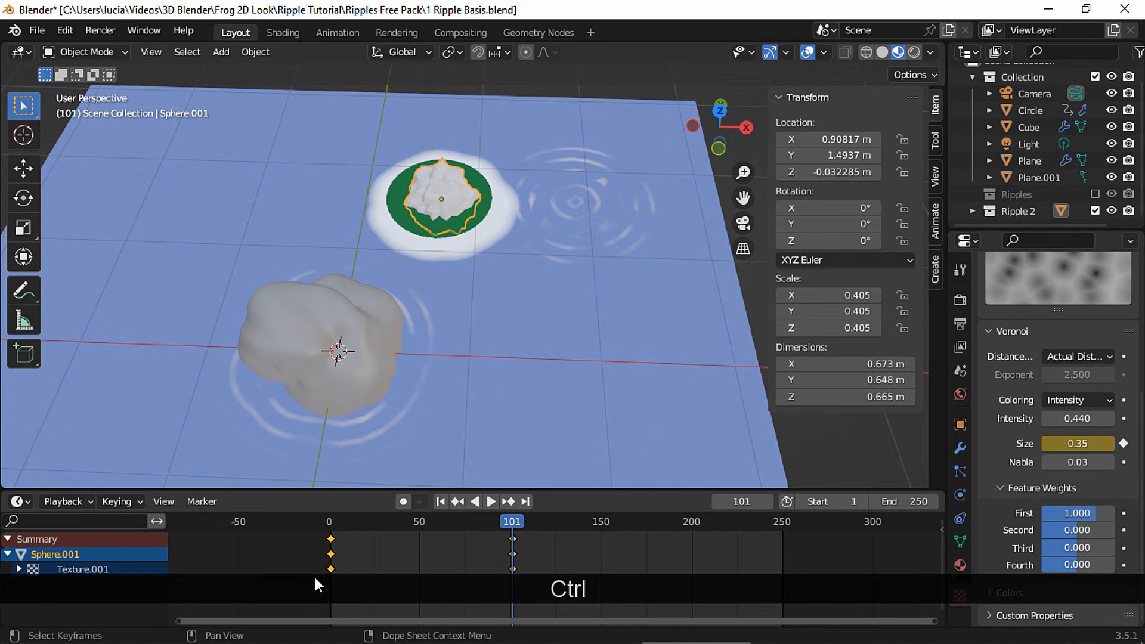
Duplicate the first size keyframe to frame 250, move the middle keyframe to about frame 135 and return to frame 1
{"action": "left_click_drag", "start_coordinate": [302, 577], "coordinate": [384, 524]}
{"action": "key", "text": "shift+d"}
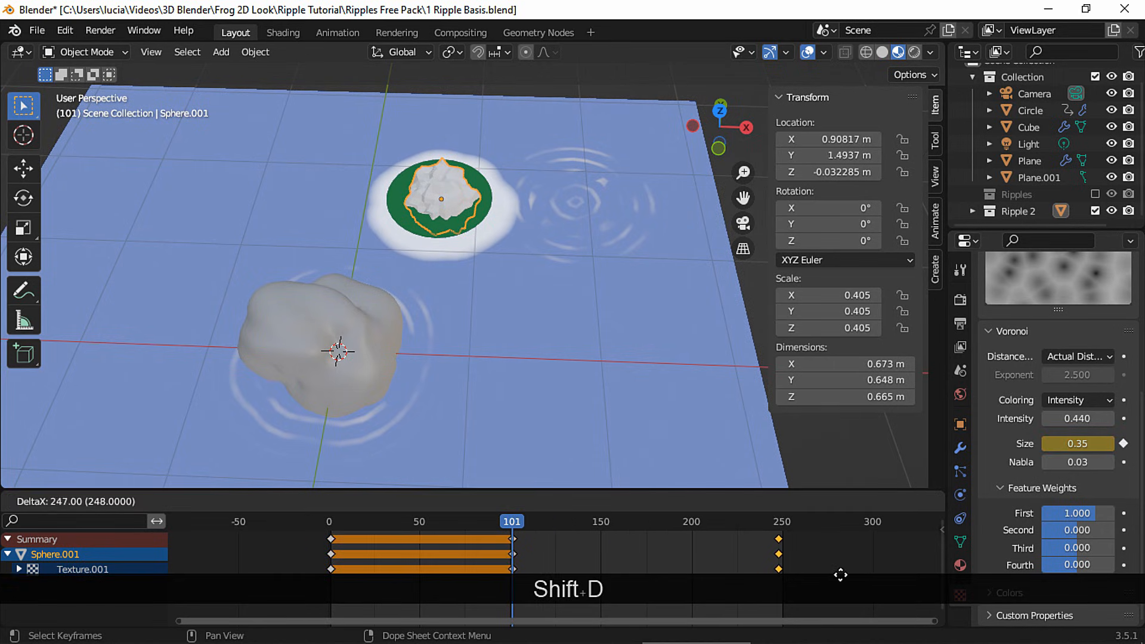
{"action": "left_click", "coordinate": [843, 574]}
{"action": "key", "text": "g"}
{"action": "left_click", "coordinate": [632, 557]}
{"action": "left_click", "coordinate": [440, 501]}
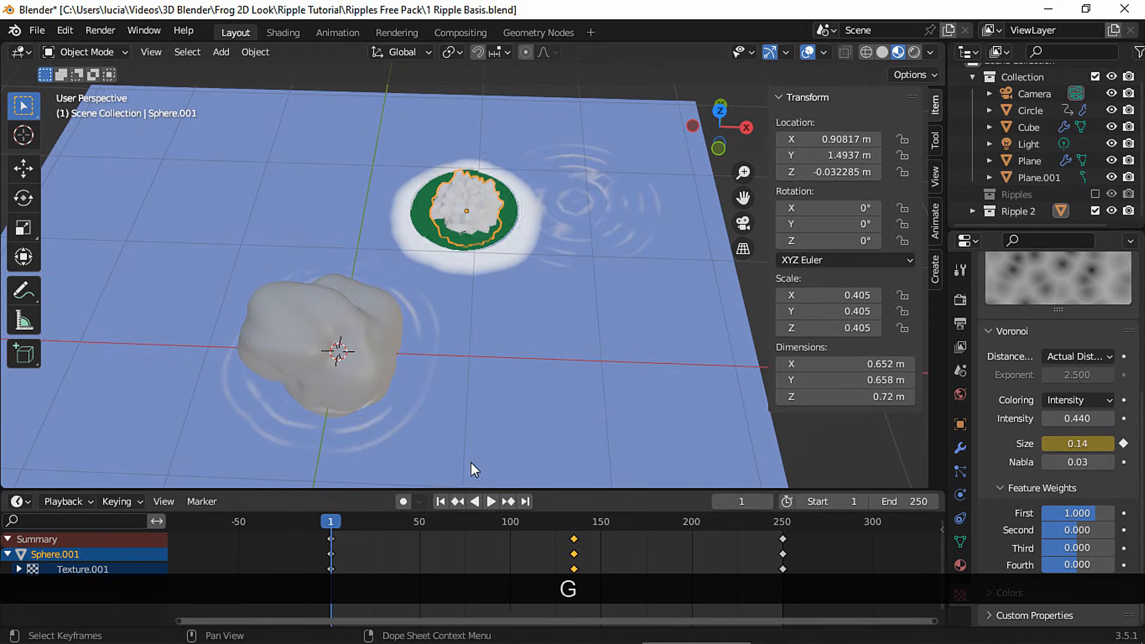
Exclude the Ripple 2 collection and play the animation in the top orthographic view
{"action": "left_click", "coordinate": [720, 111]}
{"action": "middle_click_drag", "start_coordinate": [574, 250], "coordinate": [574, 283], "text": "shift"}
{"action": "middle_click_drag", "start_coordinate": [574, 283], "coordinate": [574, 275], "text": "ctrl"}
{"action": "left_click", "coordinate": [1094, 211]}
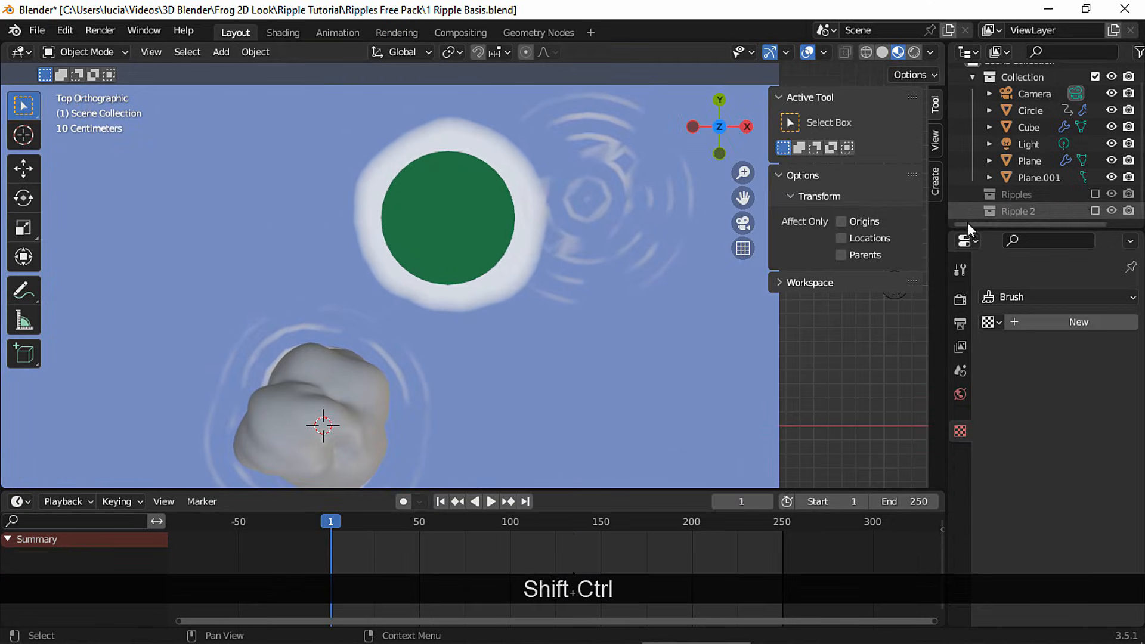
{"action": "key", "text": "space"}
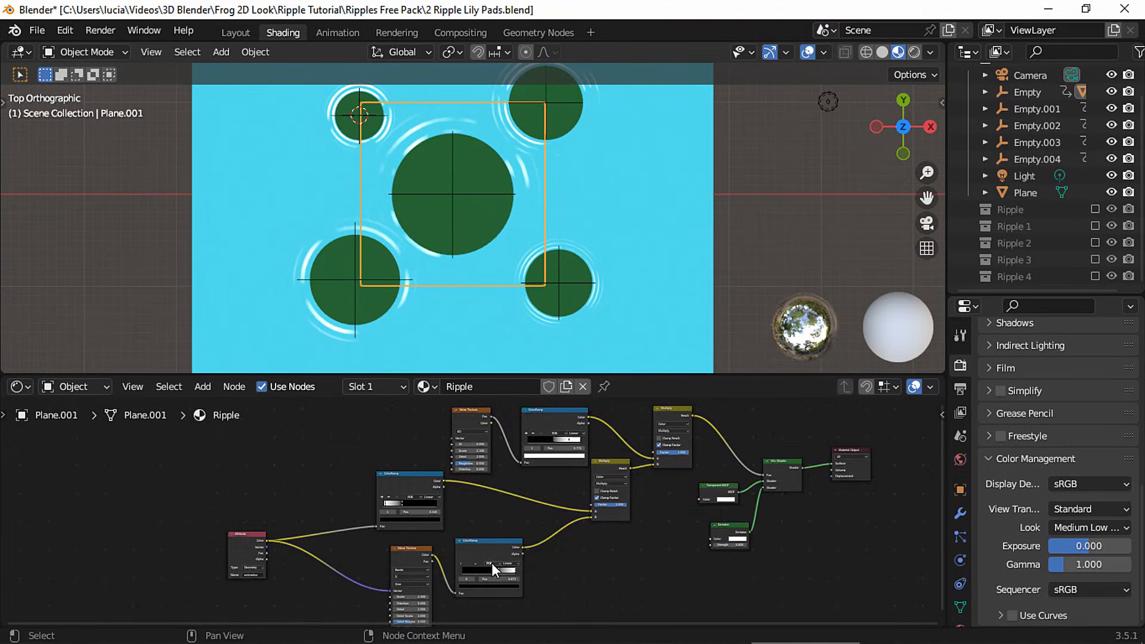
Connect the Attribute color to the Mix node beside the Noise Texture and feed the Mix result into the Wave Texture's vector
{"action": "middle_click_drag", "start_coordinate": [491, 563], "coordinate": [633, 469], "text": "ctrl"}
{"action": "left_click_drag", "start_coordinate": [563, 409], "coordinate": [650, 585]}
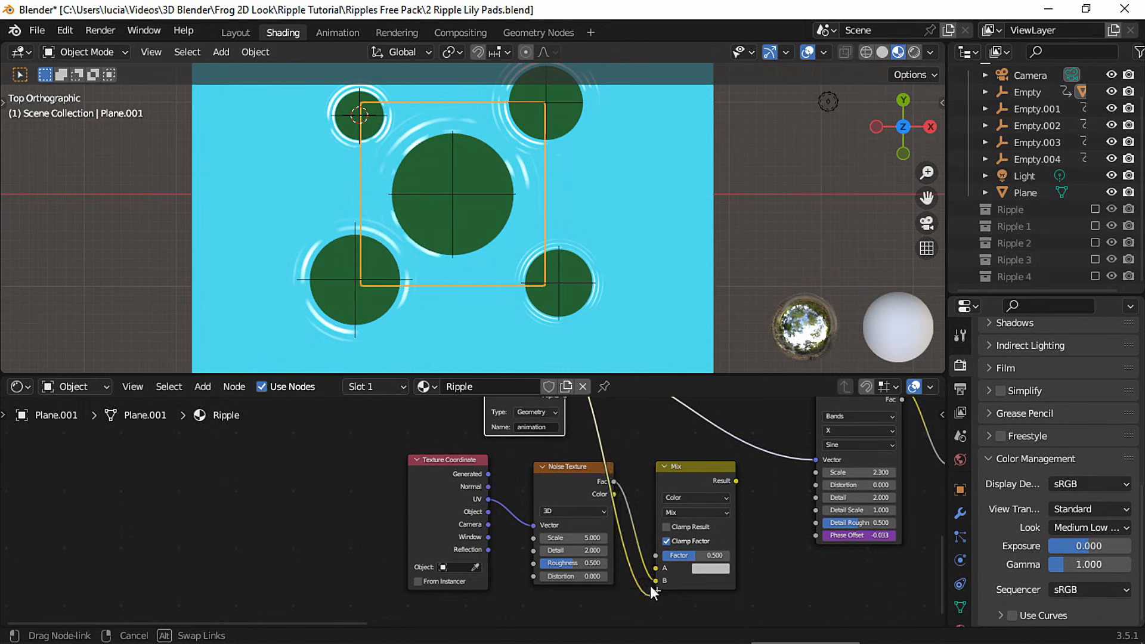
{"action": "middle_click_drag", "start_coordinate": [766, 499], "coordinate": [588, 559]}
{"action": "left_click_drag", "start_coordinate": [608, 530], "coordinate": [632, 522]}
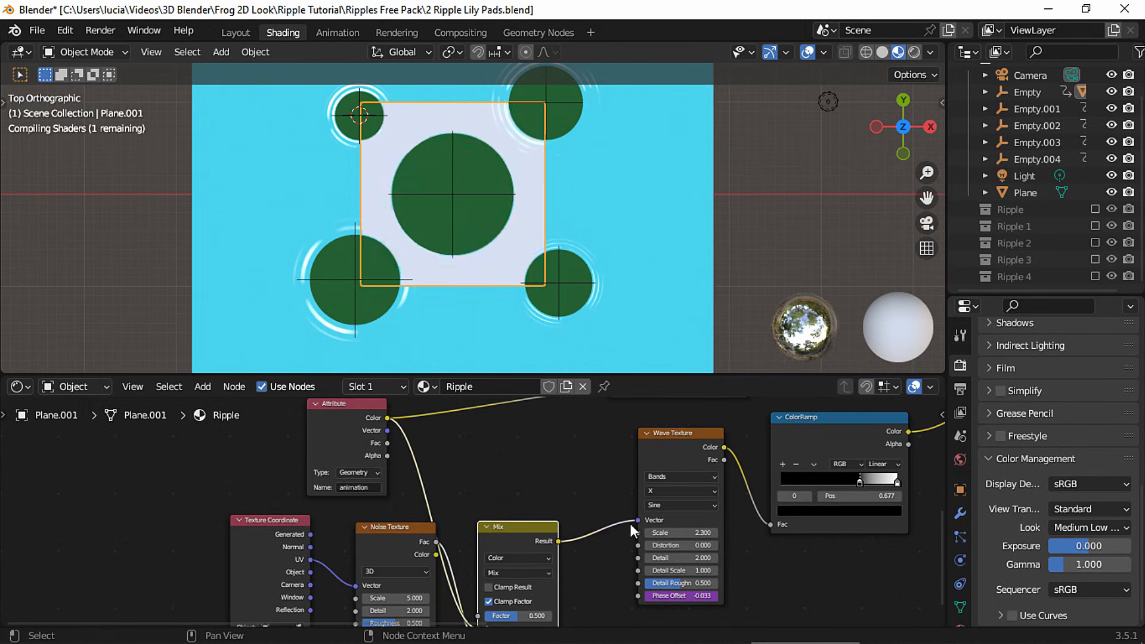
Set the Noise Texture's scale to 1.000 and distortion to 1.400, and play the animation
{"action": "middle_click_drag", "start_coordinate": [382, 559], "coordinate": [490, 493], "text": "ctrl"}
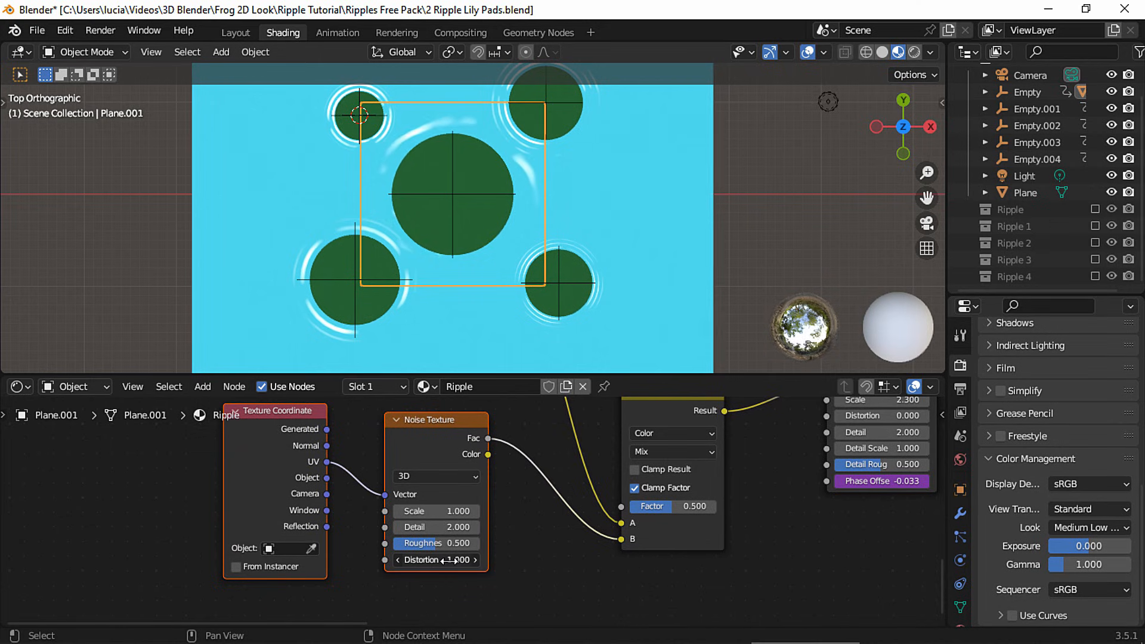
{"action": "left_click_drag", "start_coordinate": [447, 560], "coordinate": [477, 527]}
{"action": "key", "text": "space"}
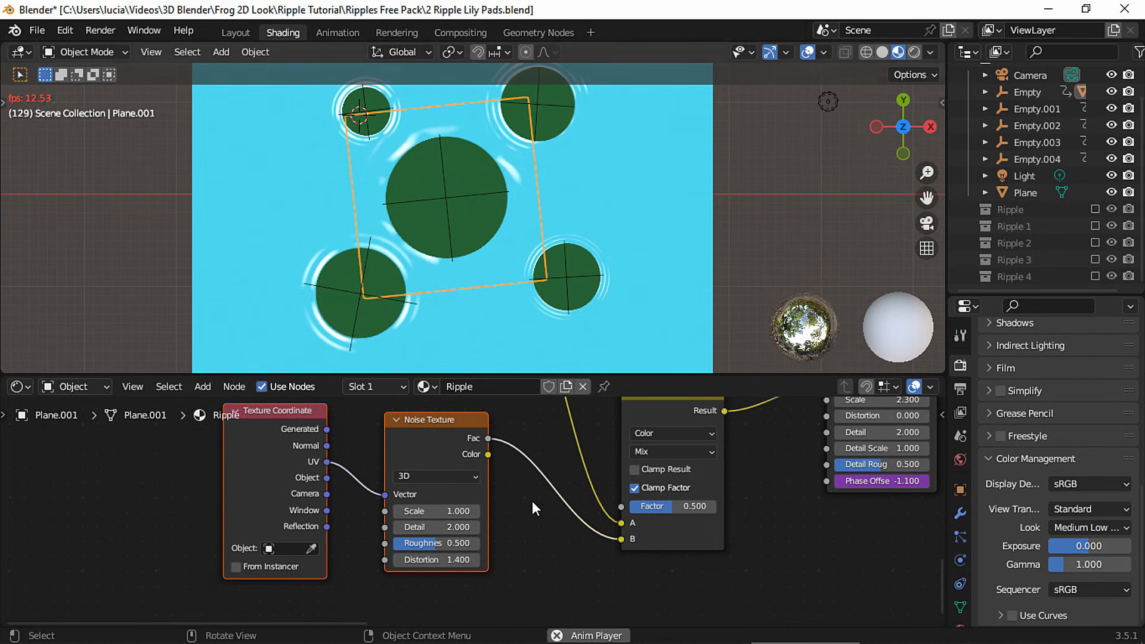
Insert a Mapping node between the Mix and Wave Texture nodes, scale it to about 1.440, and scrub through the lily pad animation
{"action": "key", "text": "shift+a"}
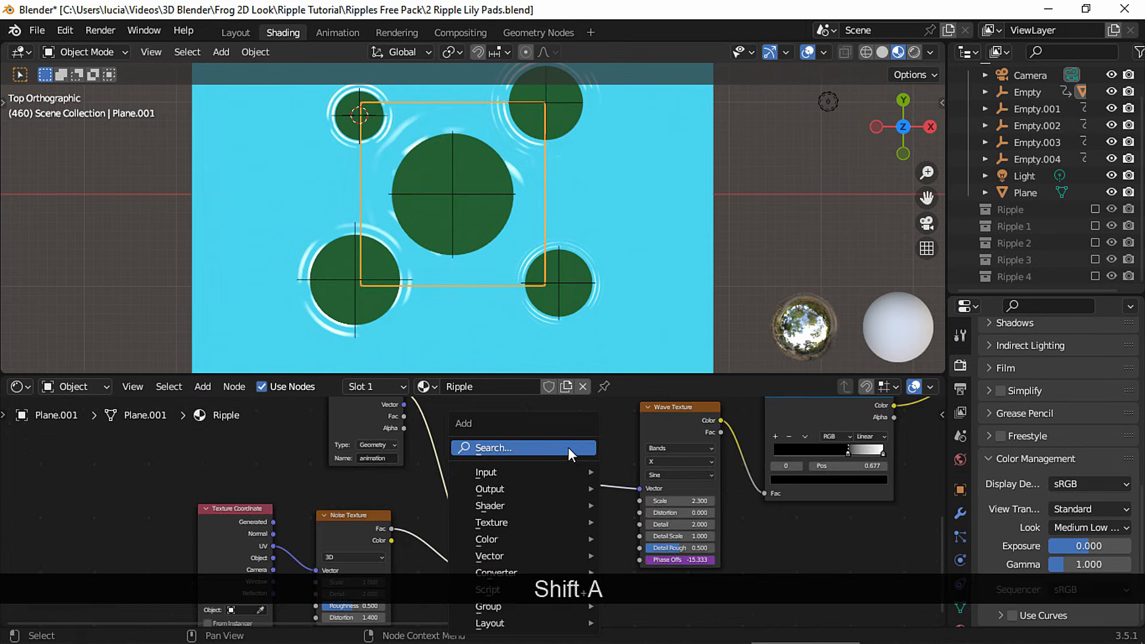
{"action": "type", "text": "mapp"}
{"action": "left_click", "coordinate": [599, 469]}
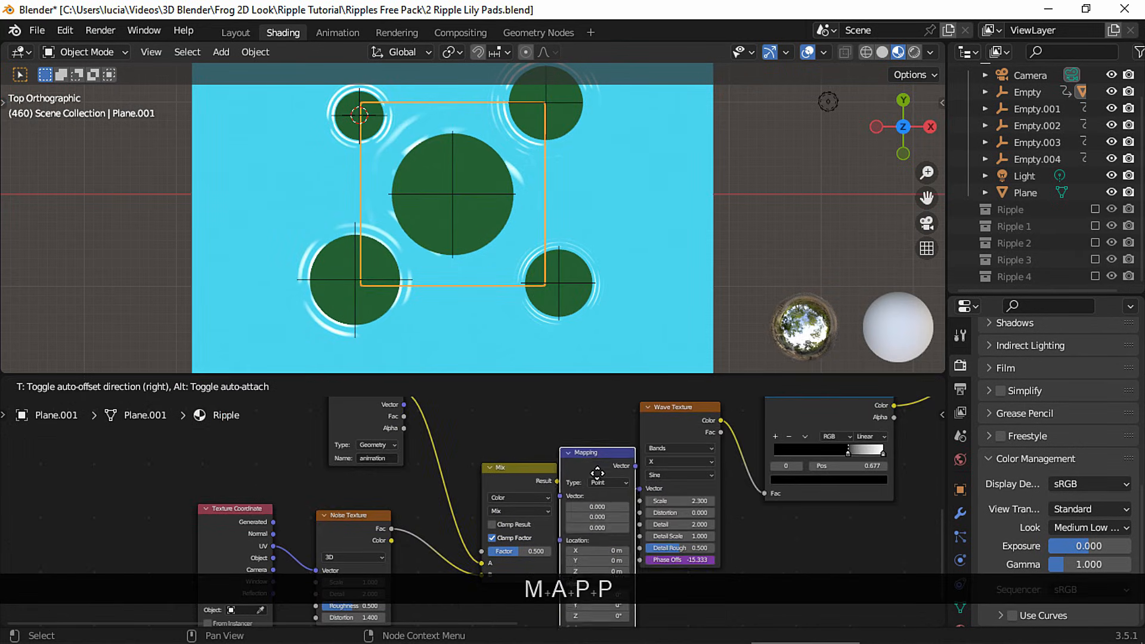
{"action": "left_click", "coordinate": [598, 474]}
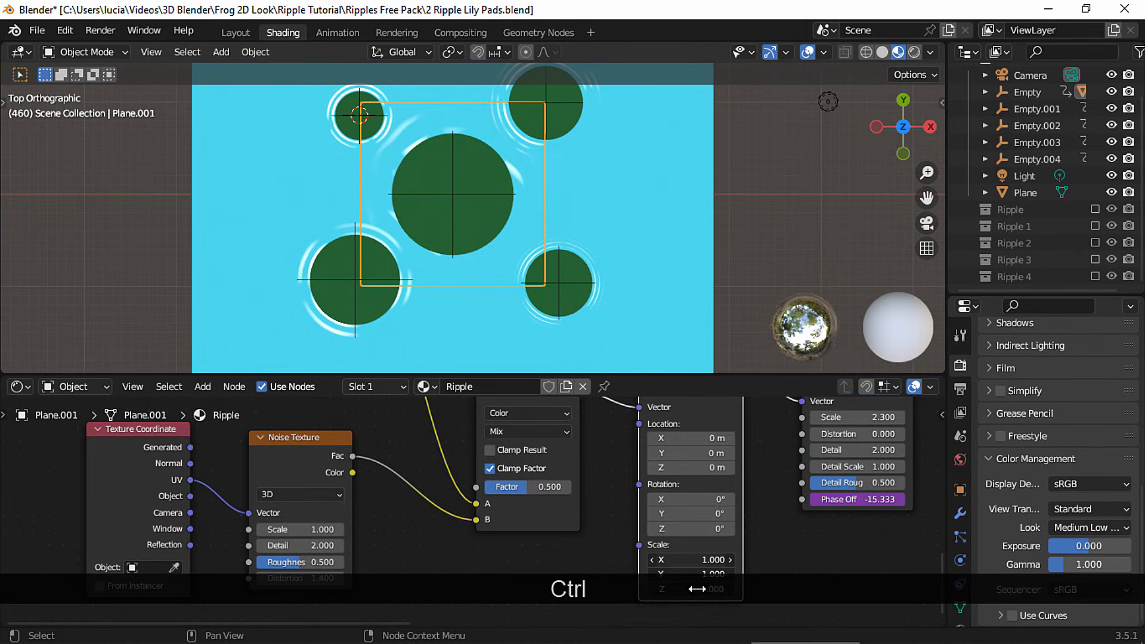
{"action": "left_click_drag", "start_coordinate": [697, 588], "coordinate": [727, 587]}
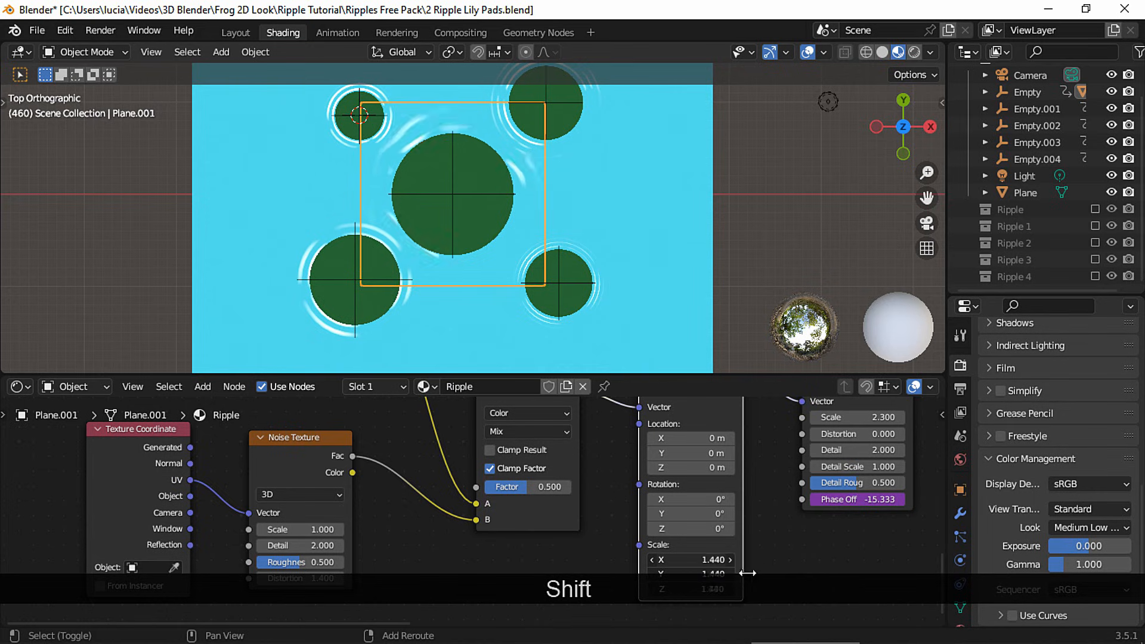
{"action": "left_click_drag", "start_coordinate": [825, 568], "coordinate": [717, 514], "text": "shift"}
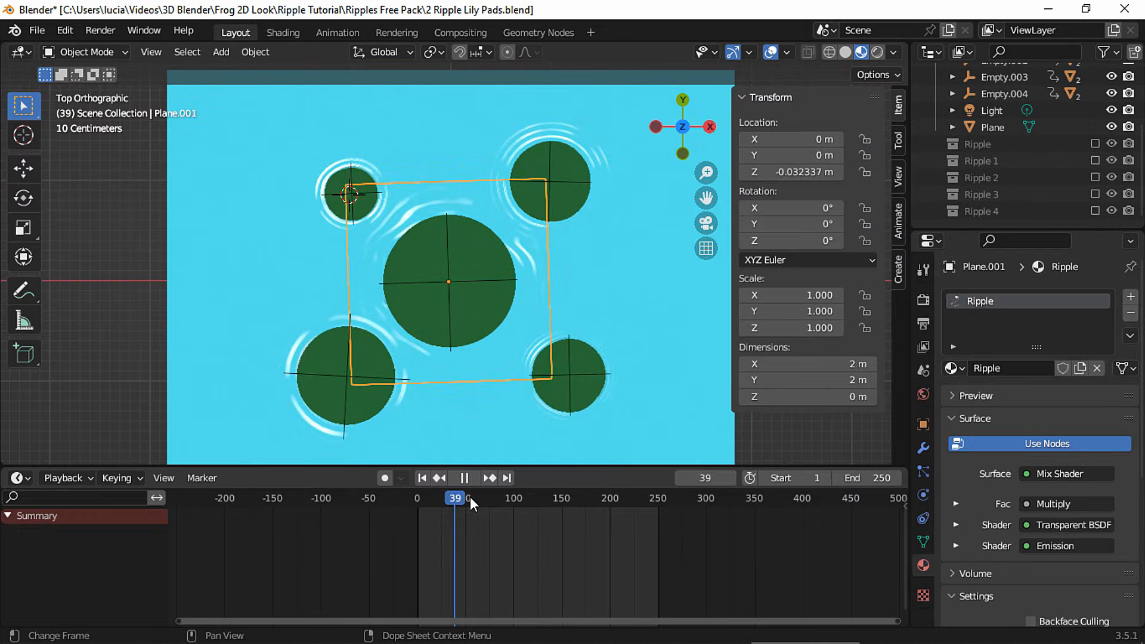
{"action": "left_click_drag", "start_coordinate": [469, 496], "coordinate": [616, 516]}
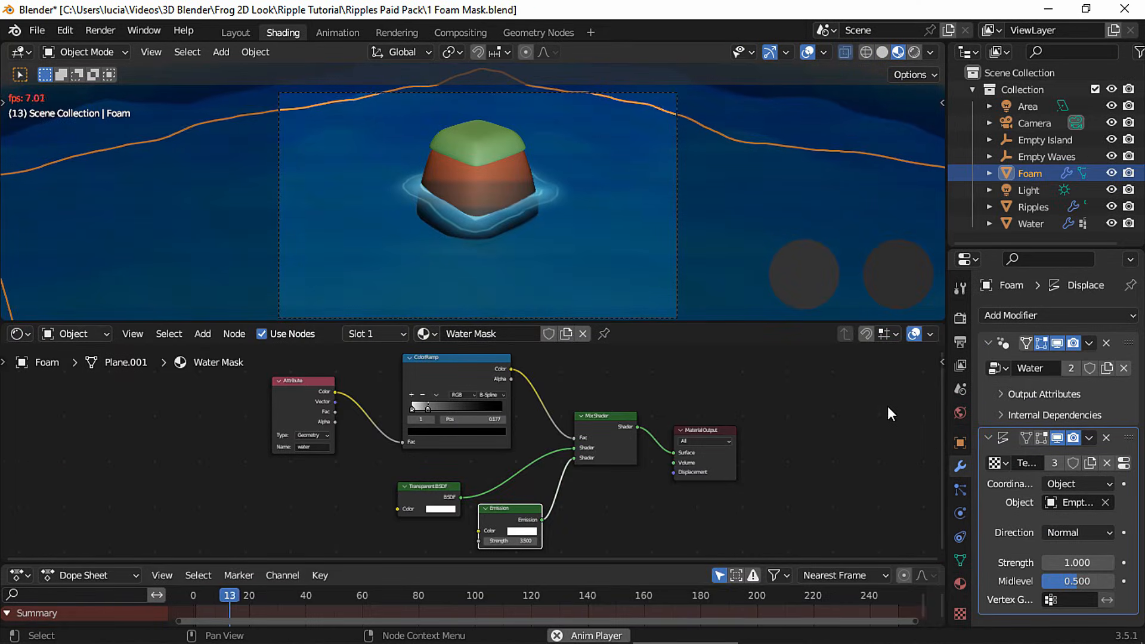
Hide the Foam object, select Ripples to examine its effect and shader around the island, and show Foam again
{"action": "left_click", "coordinate": [1111, 172]}
{"action": "left_click", "coordinate": [1027, 208]}
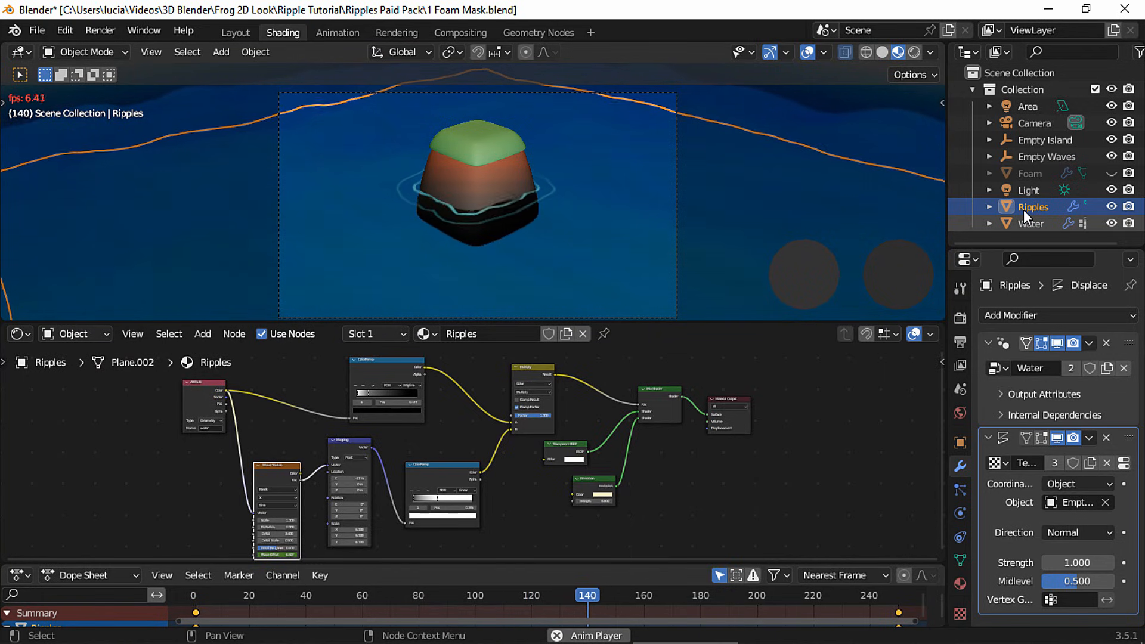
{"action": "left_click", "coordinate": [1110, 173]}
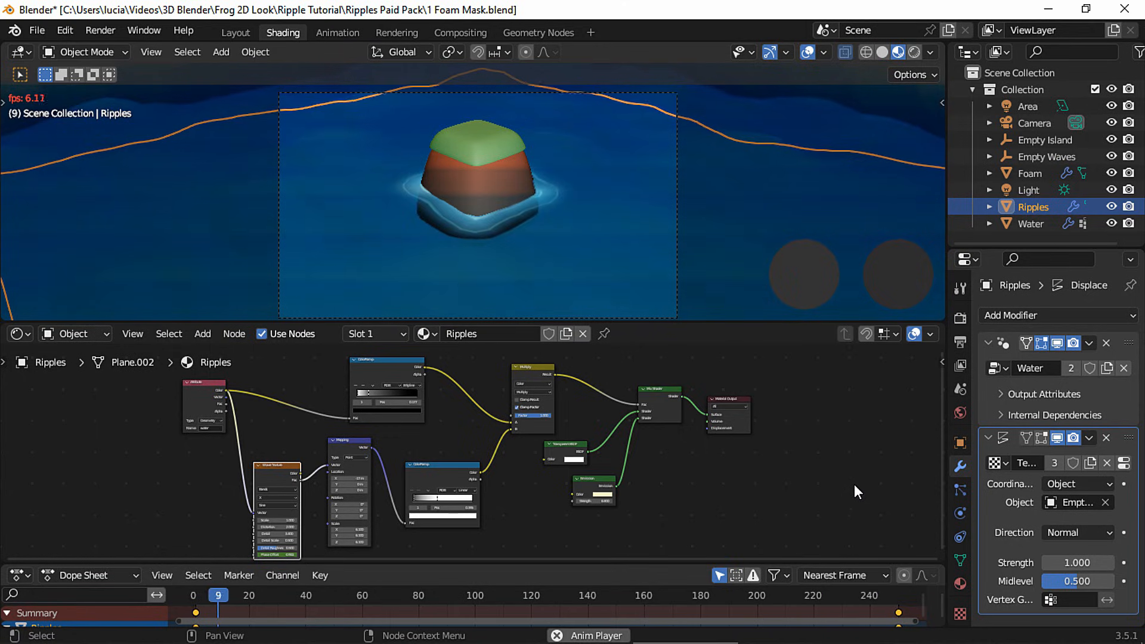
{"action": "key", "text": "space"}
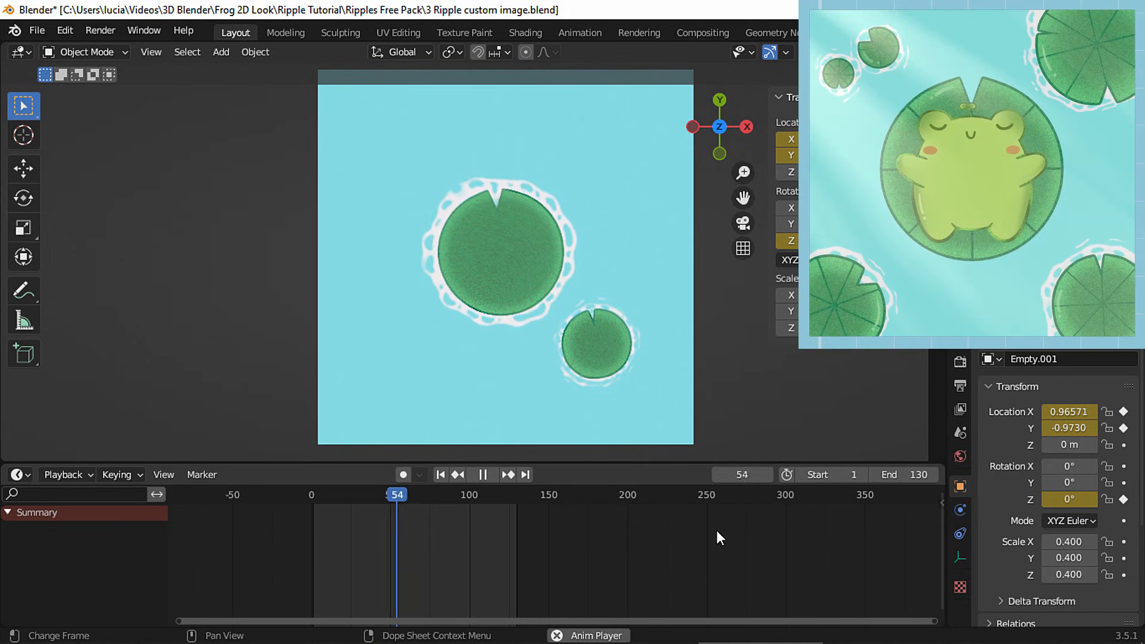
Step through the transform keyframes of the large lily pad's empty and the small lily pad's empty
{"action": "mouse_move", "coordinate": [744, 177]}
{"action": "left_mouse_down"}
{"action": "mouse_move", "coordinate": [745, 204]}
{"action": "mouse_move", "coordinate": [728, 183]}
{"action": "left_mouse_up"}
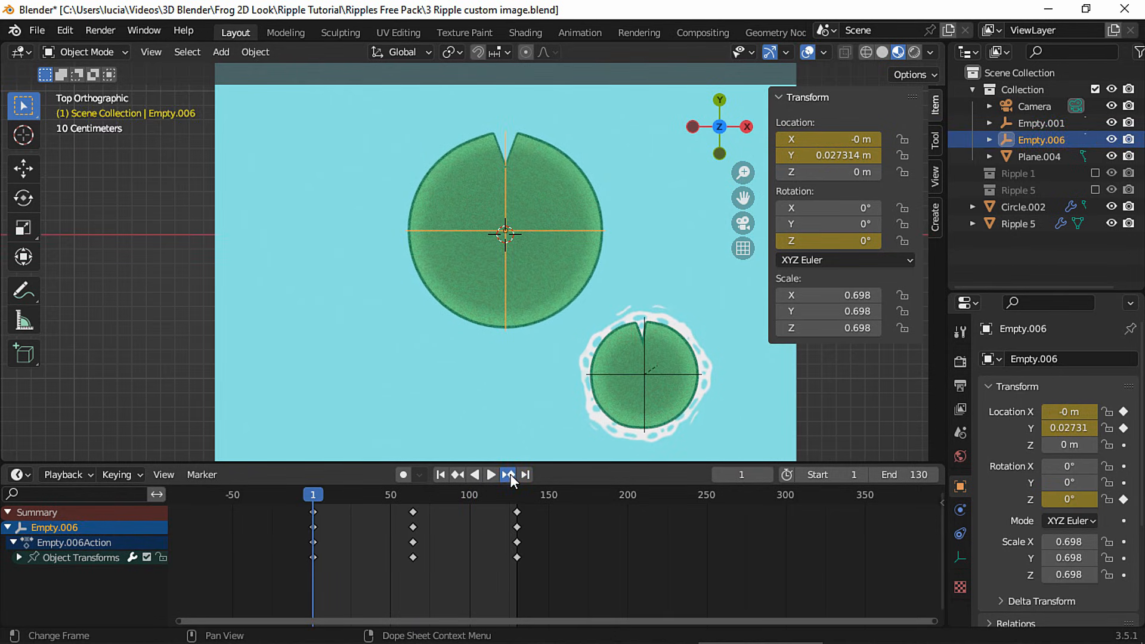
{"action": "left_click", "coordinate": [509, 474]}
{"action": "left_click", "coordinate": [509, 474]}
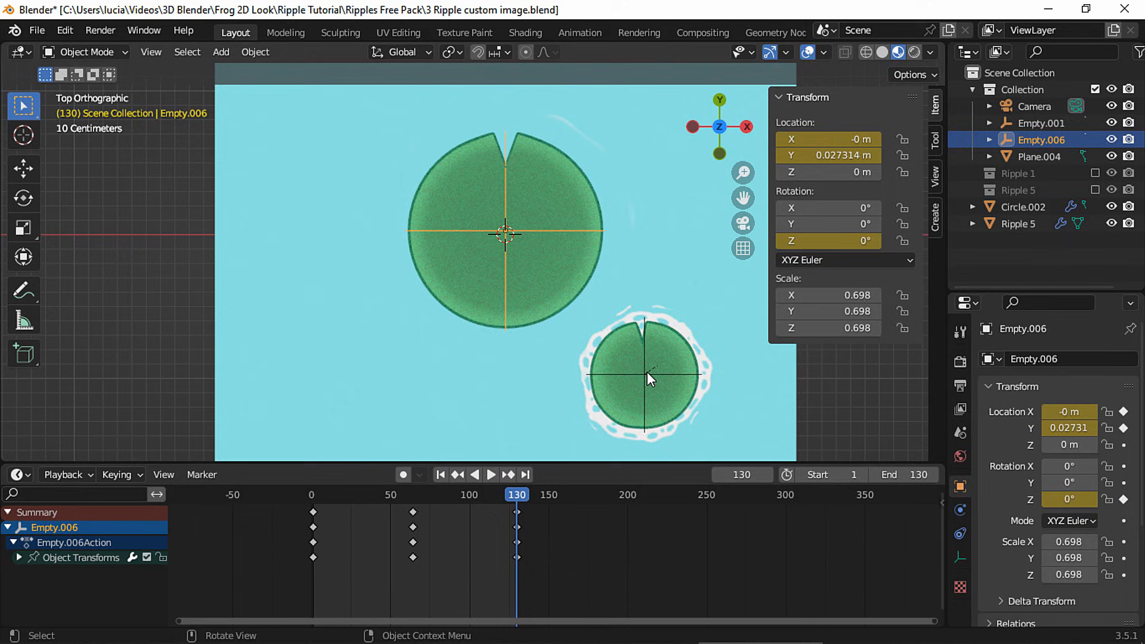
{"action": "left_click", "coordinate": [646, 371]}
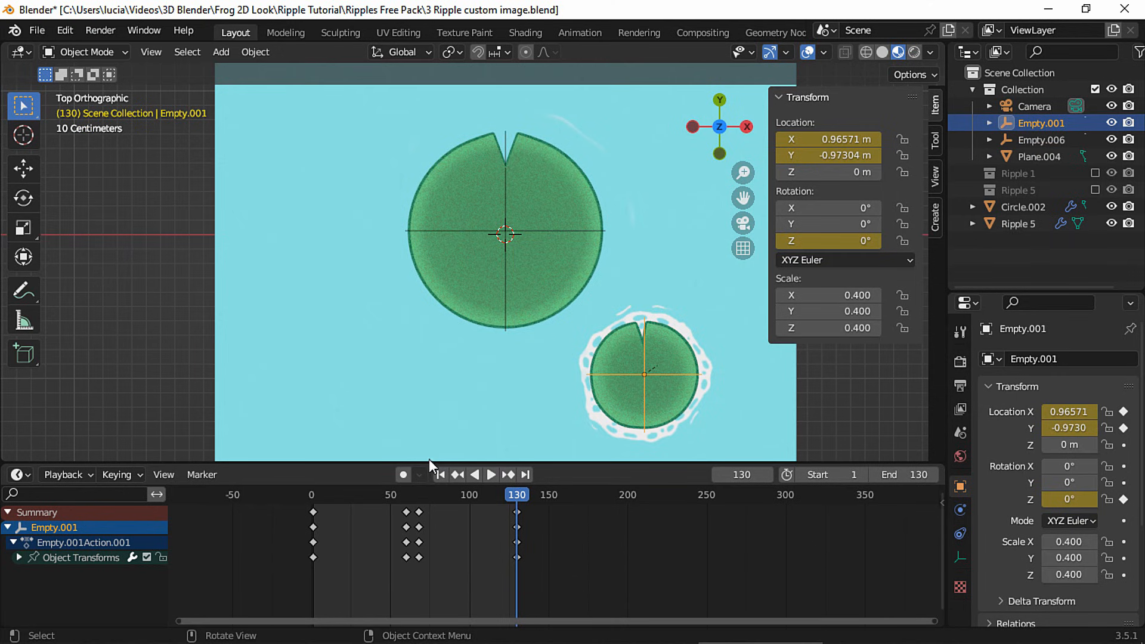
{"action": "left_click", "coordinate": [440, 474]}
{"action": "left_click", "coordinate": [508, 474]}
{"action": "left_click", "coordinate": [508, 474]}
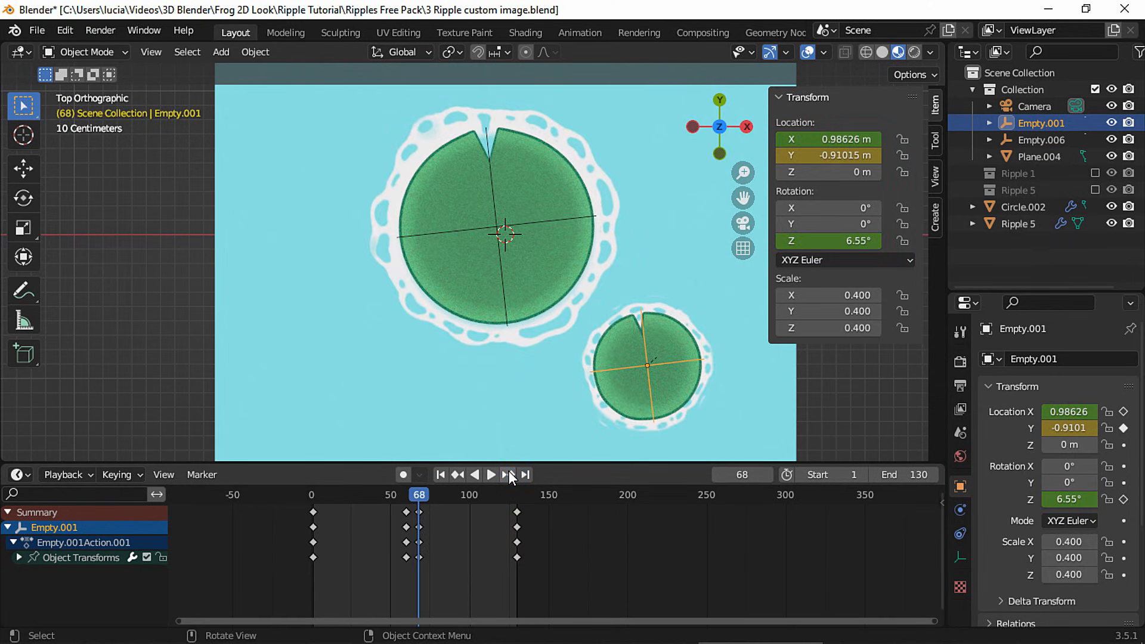
Go to frame 60, expand Empty.001 and examine its child objects Circle.002 and Ripple 5, including the mesh in Edit Mode
{"action": "key", "text": "Down"}
{"action": "left_click", "coordinate": [989, 122]}
{"action": "left_click", "coordinate": [1052, 157]}
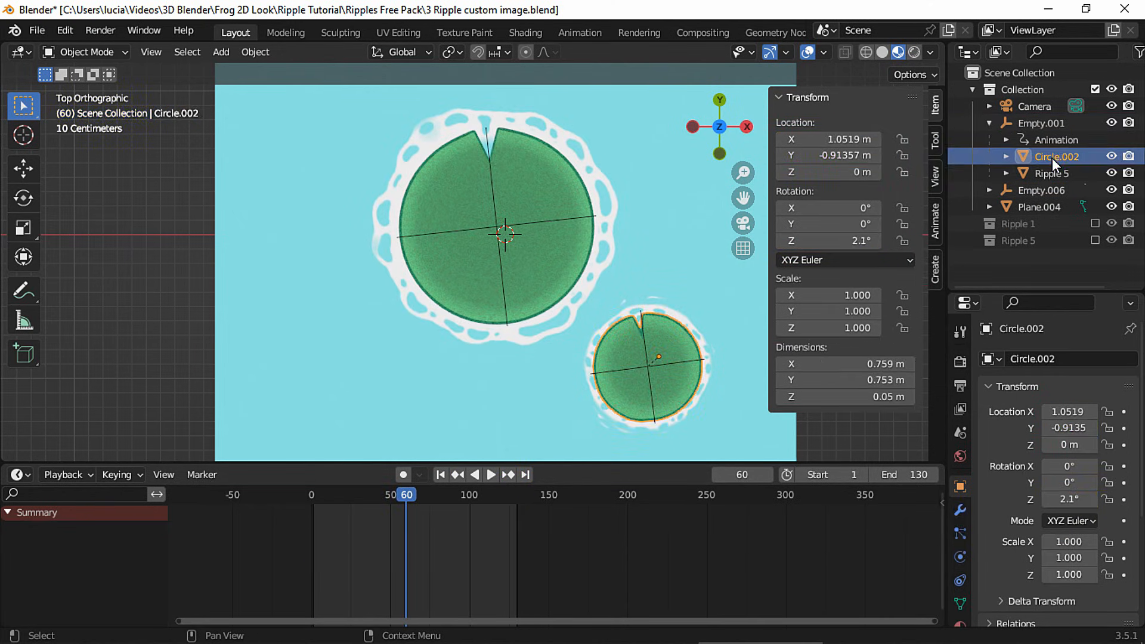
{"action": "left_click", "coordinate": [1038, 176]}
{"action": "key", "text": "Tab"}
{"action": "key", "text": "Tab"}
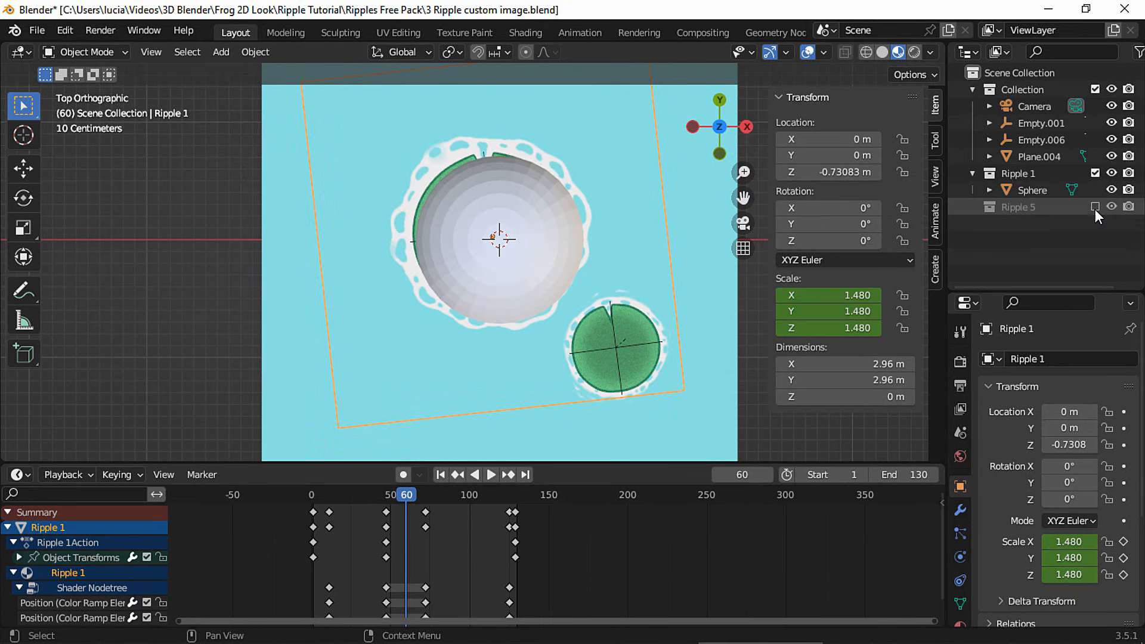
Show the Ripple 5 collection, scrub the animation, and compare the geometry node setups of the Ripple 1 and Ripple 5 planes
{"action": "left_click", "coordinate": [1095, 209]}
{"action": "left_click_drag", "start_coordinate": [407, 500], "coordinate": [343, 486]}
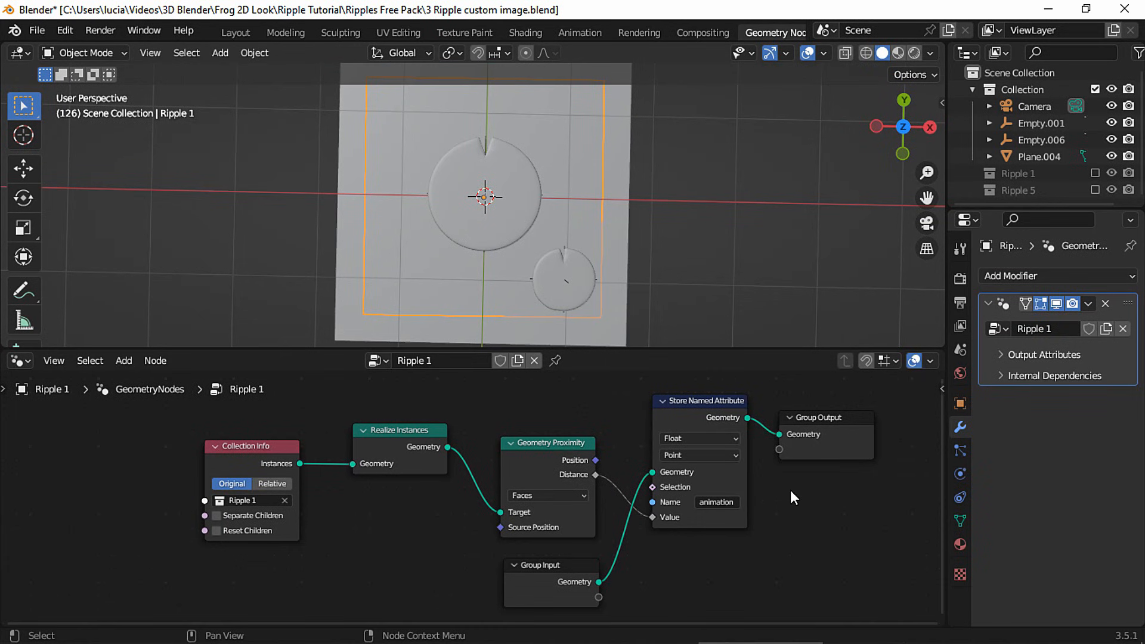
{"action": "left_click", "coordinate": [598, 301]}
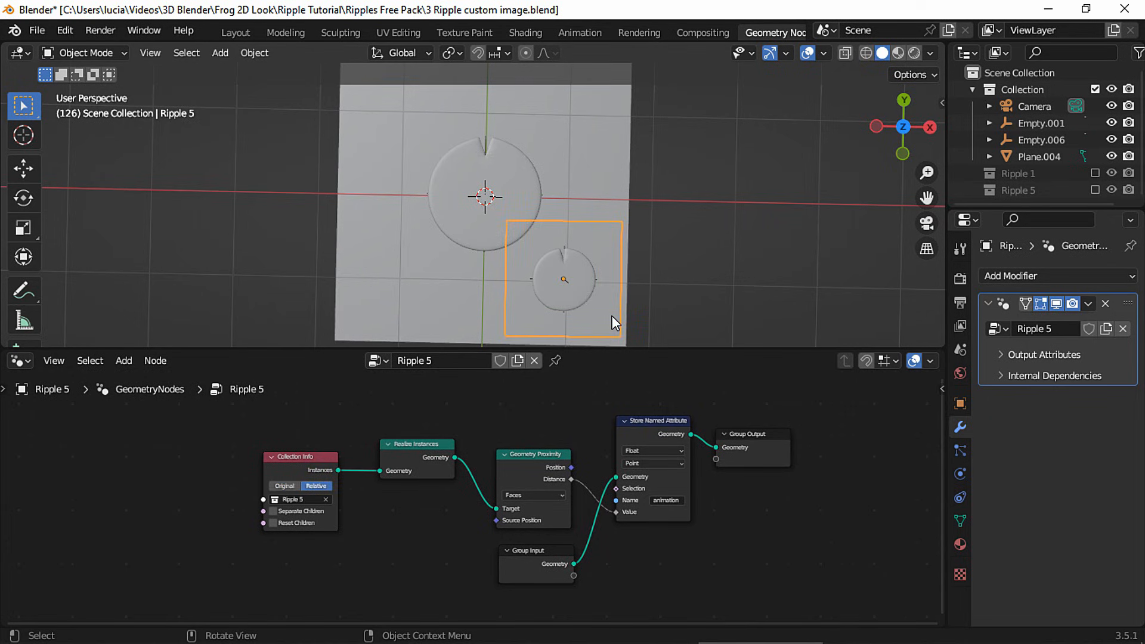
{"action": "key", "text": "ctrl+z"}
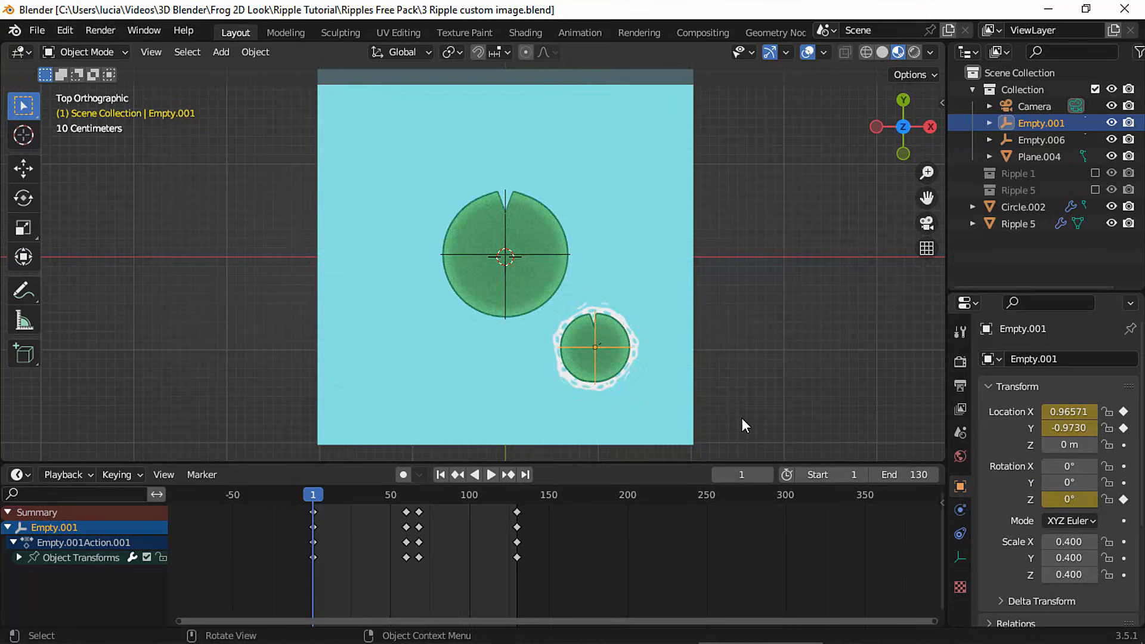
View the scene from the side and select the ripple planes to examine their heights above the water plane
{"action": "middle_click_drag", "start_coordinate": [749, 334], "coordinate": [723, 248]}
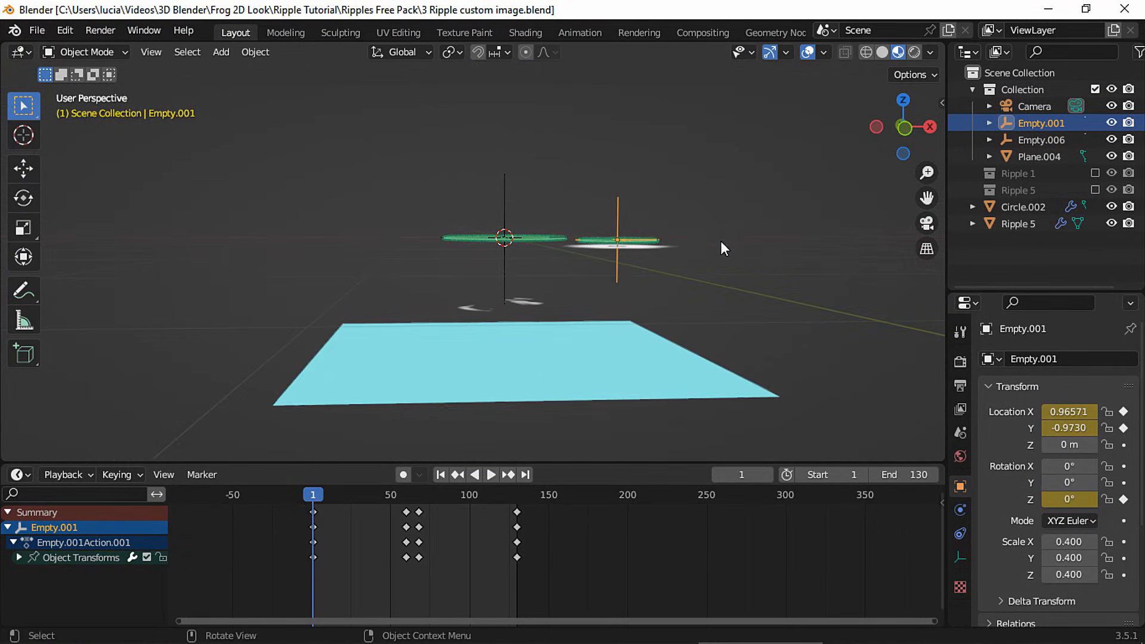
{"action": "left_click", "coordinate": [670, 255]}
{"action": "left_click", "coordinate": [525, 307]}
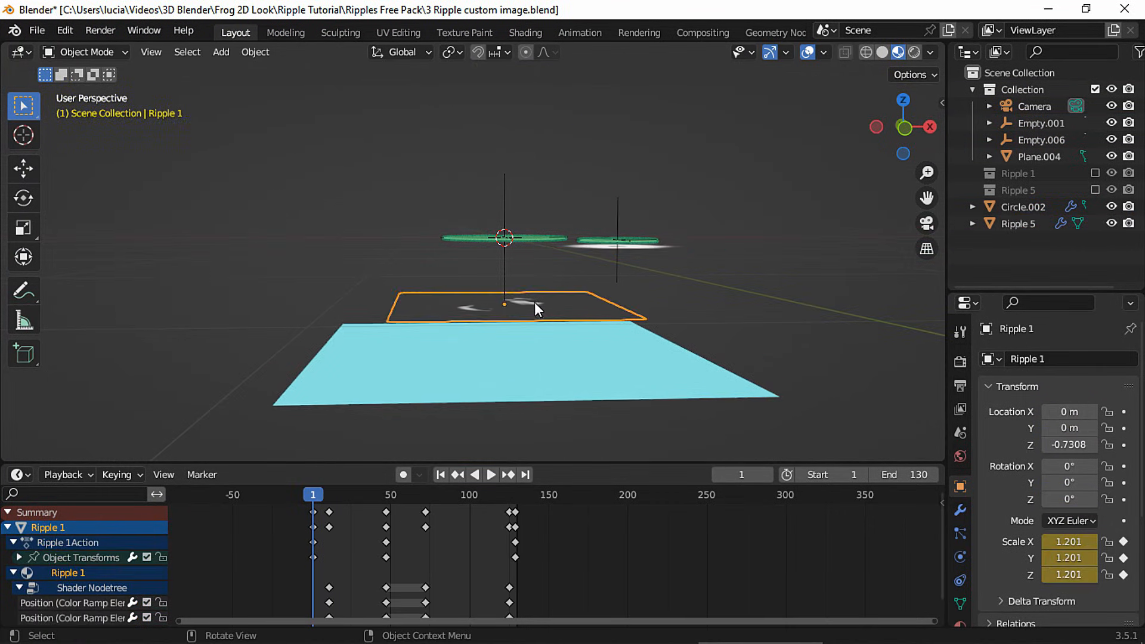
{"action": "middle_click_drag", "start_coordinate": [524, 306], "coordinate": [590, 250]}
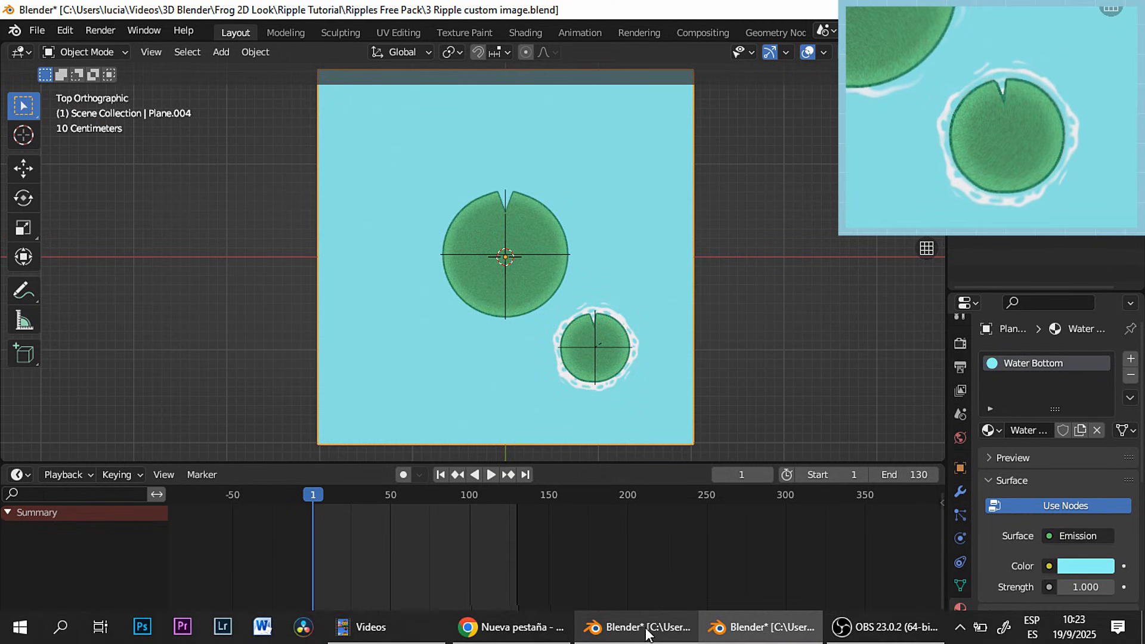
Switch to the Ripple custom image.blend window and delete the ColorRamp linking the Attribute directly to the Multiply node in the Ripple 5 material
{"action": "left_click", "coordinate": [643, 627]}
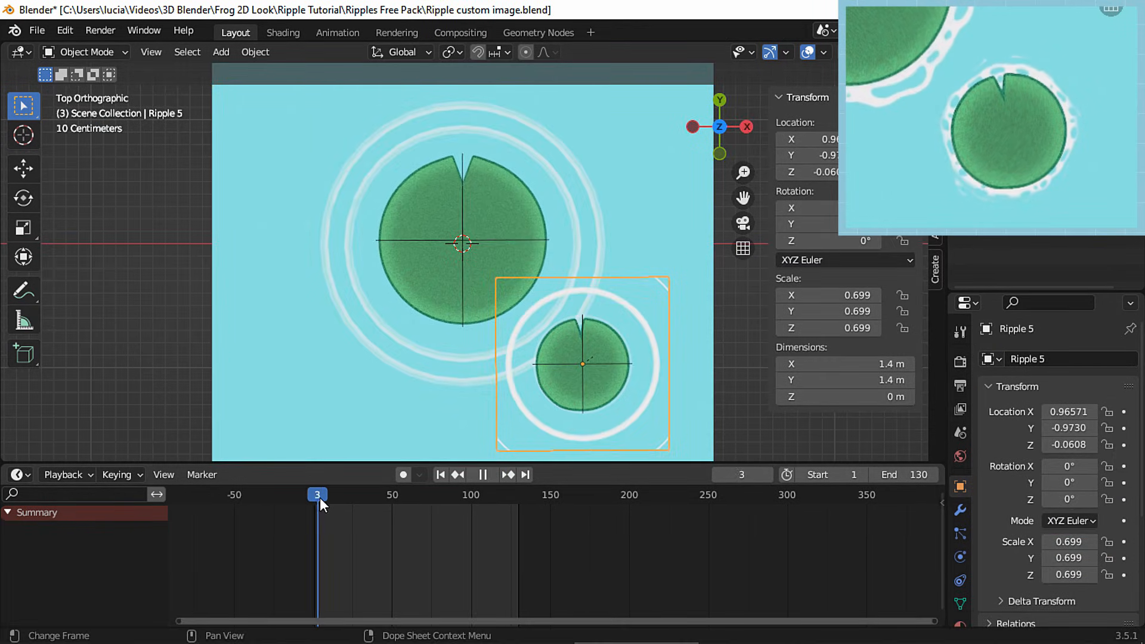
{"action": "key", "text": "space"}
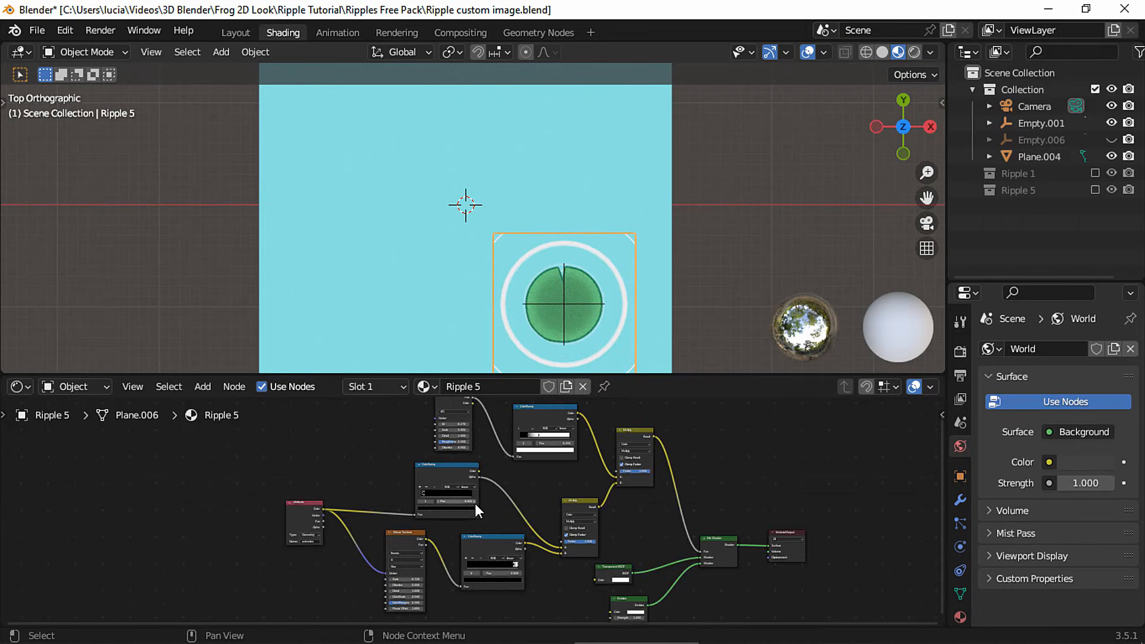
{"action": "scroll", "coordinate": [471, 503], "scroll_direction": "up", "scroll_amount": 6}
{"action": "middle_click_drag", "start_coordinate": [476, 420], "coordinate": [471, 422]}
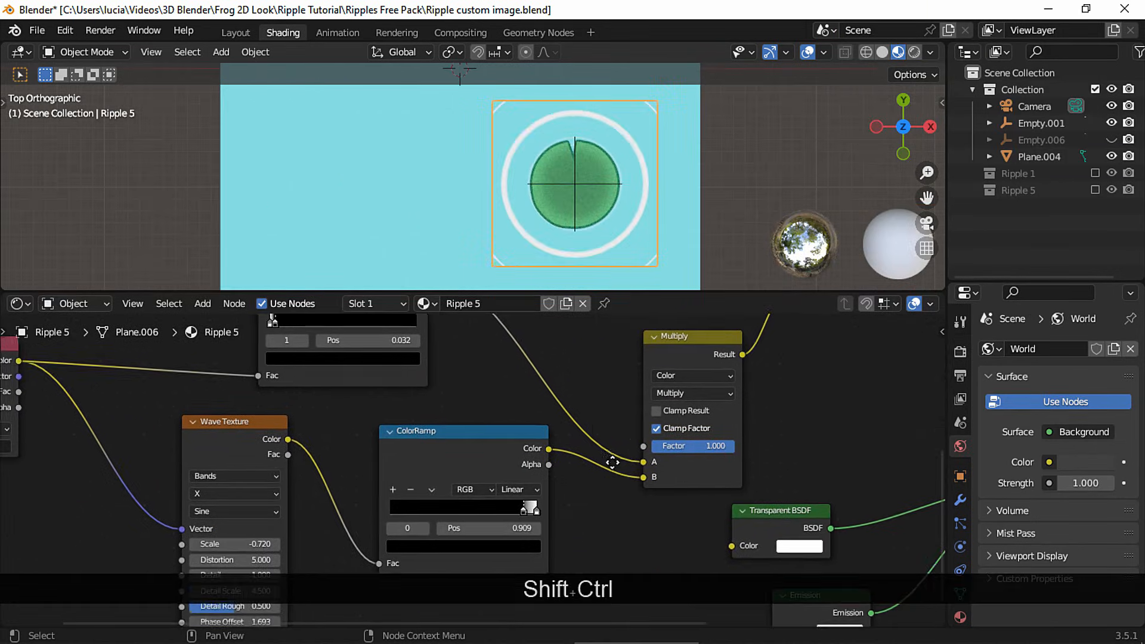
{"action": "middle_click_drag", "start_coordinate": [605, 469], "coordinate": [595, 421]}
{"action": "scroll", "coordinate": [558, 456], "scroll_direction": "down", "scroll_amount": 3}
{"action": "left_click_drag", "start_coordinate": [543, 442], "coordinate": [495, 402]}
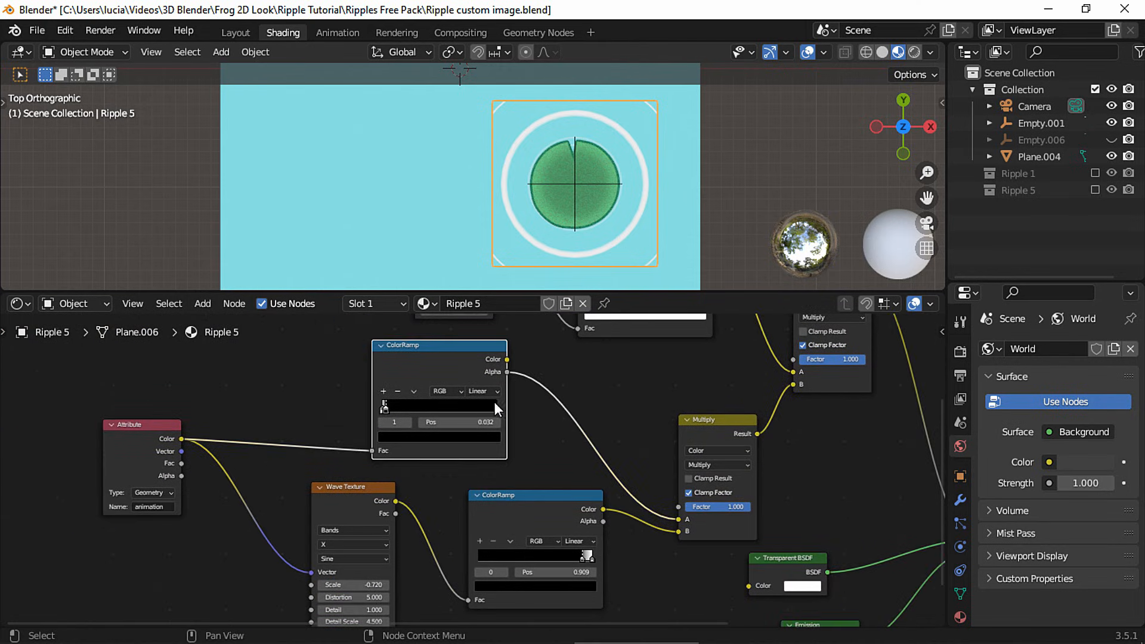
{"action": "key", "text": "Delete"}
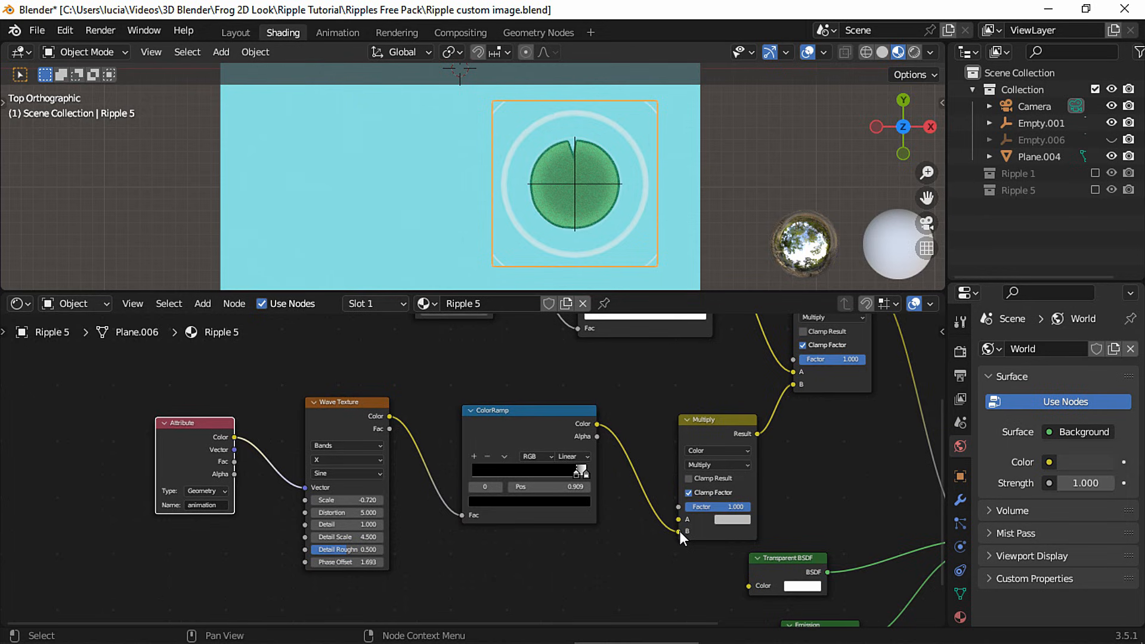
Move the ColorRamp link to the Multiply node's A input and feed B from a new Image Texture with Texture Coordinate and Mapping nodes
{"action": "left_click_drag", "start_coordinate": [679, 531], "coordinate": [648, 538]}
{"action": "type", "text": "imag"}
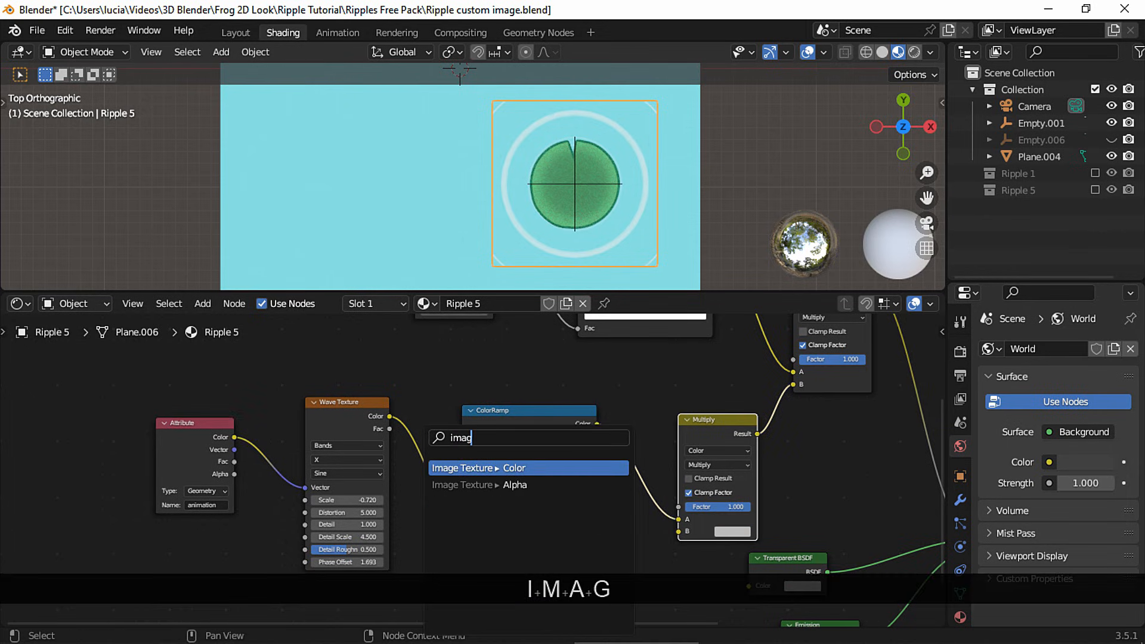
{"action": "left_click", "coordinate": [543, 468]}
{"action": "left_click", "coordinate": [617, 487]}
{"action": "key", "text": "ctrl+t"}
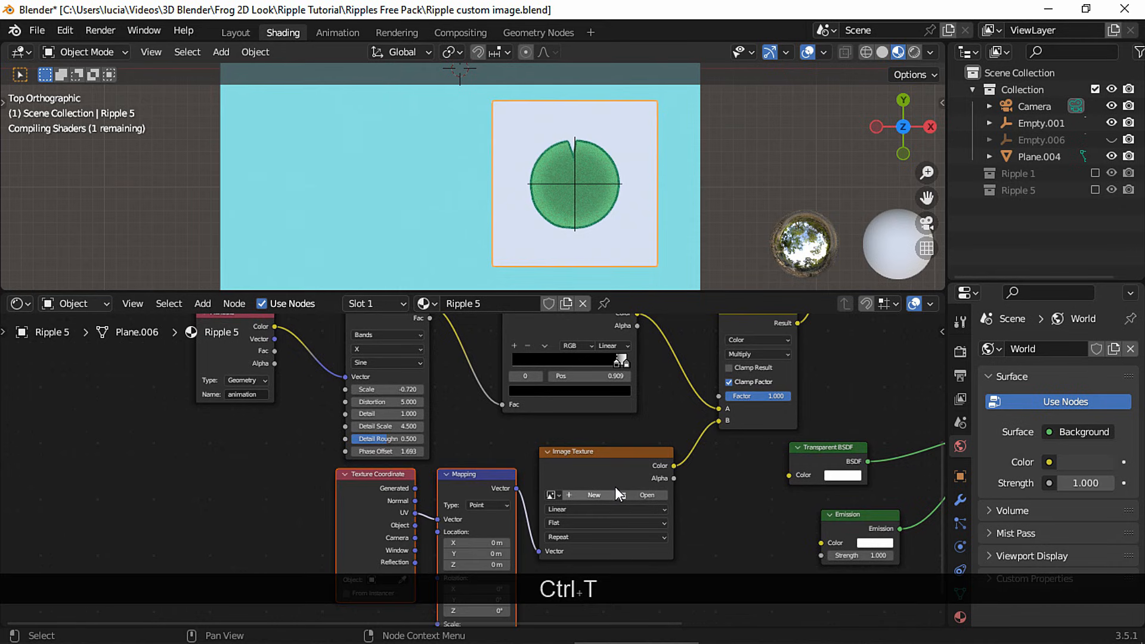
Load Frog Mask 3B.jpg into the Image Texture, preview it, and set it to Object coordinates with Extend extension
{"action": "left_click", "coordinate": [648, 496]}
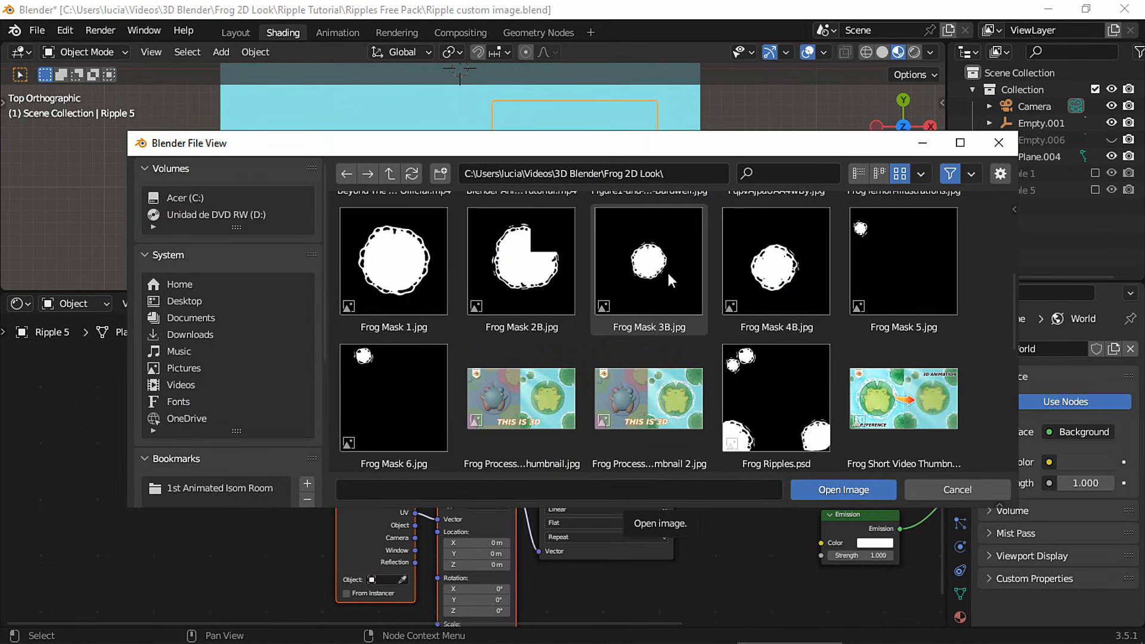
{"action": "double_click", "coordinate": [668, 273]}
{"action": "left_click", "coordinate": [601, 460], "text": "ctrl+shift"}
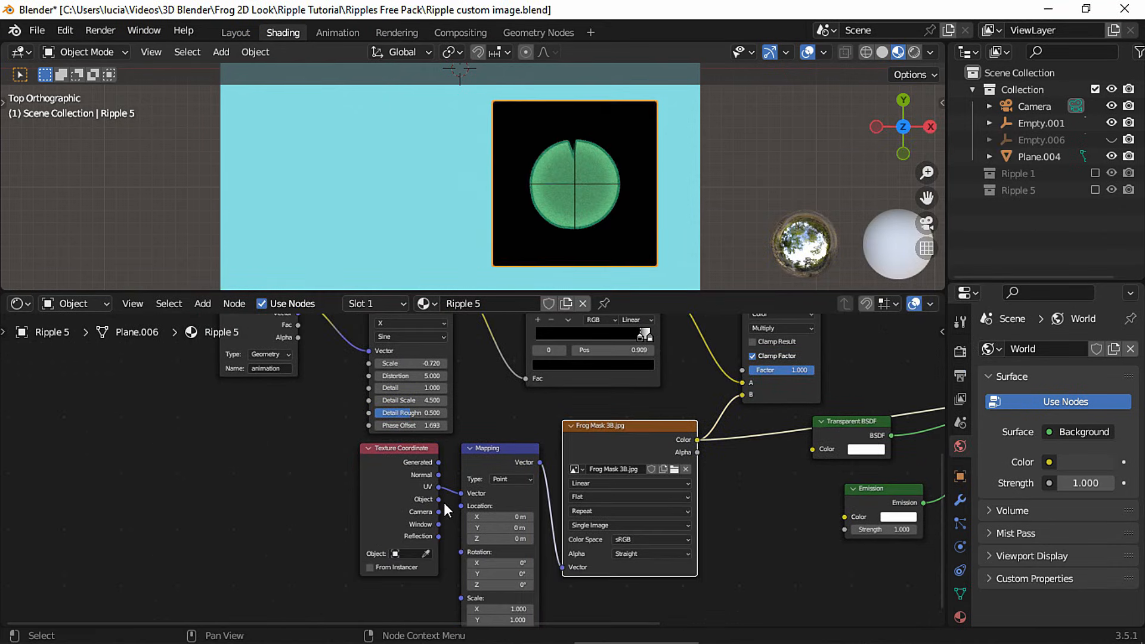
{"action": "left_click_drag", "start_coordinate": [438, 499], "coordinate": [460, 493]}
{"action": "left_click", "coordinate": [636, 510]}
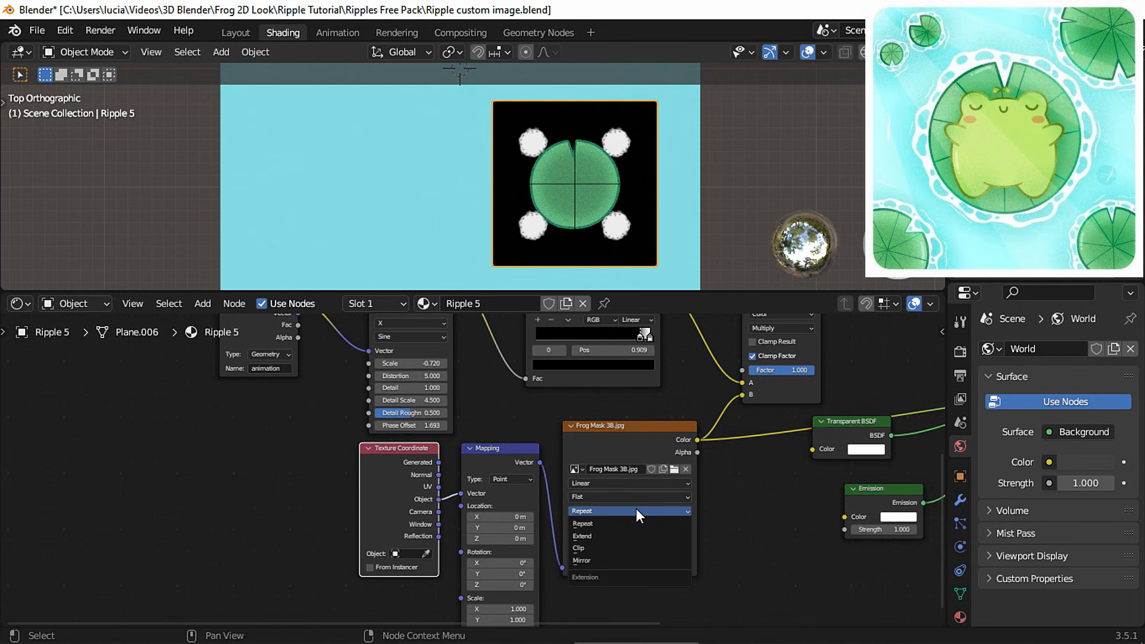
{"action": "left_click", "coordinate": [617, 535]}
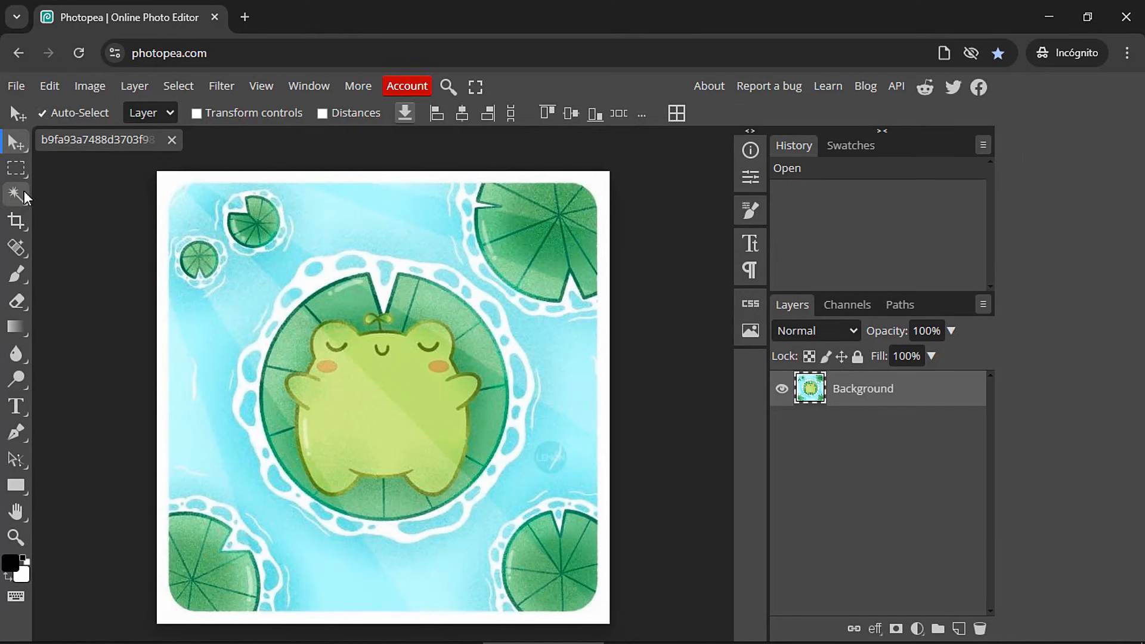
Switch to Photopea, select the white foam ring with the Magic Wand, and add the lily pad's interior using Ellipse Select
{"action": "left_click", "coordinate": [22, 193]}
{"action": "left_click", "coordinate": [382, 294]}
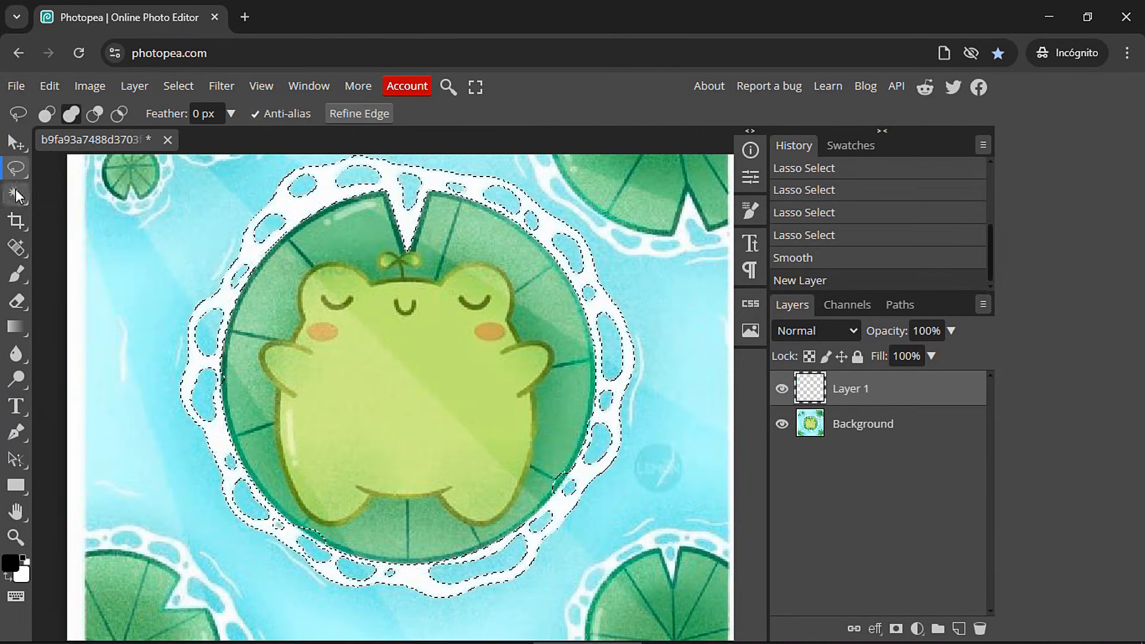
{"action": "right_click", "coordinate": [18, 168]}
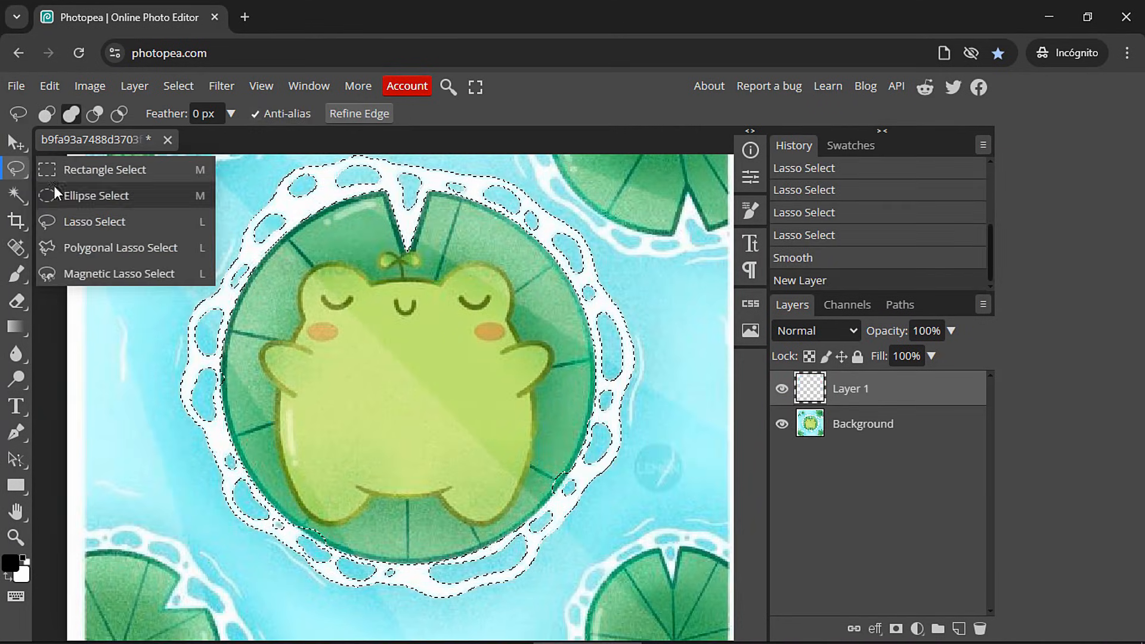
{"action": "left_click", "coordinate": [54, 187]}
{"action": "left_click", "coordinate": [71, 114]}
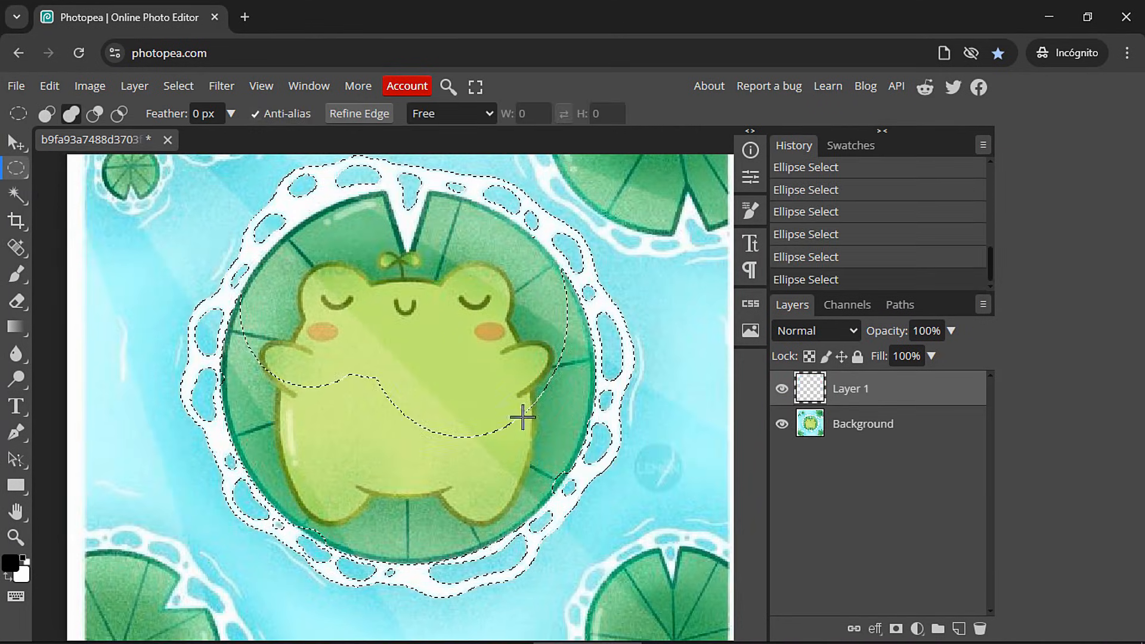
{"action": "left_click_drag", "start_coordinate": [447, 471], "coordinate": [218, 245]}
{"action": "left_click_drag", "start_coordinate": [329, 455], "coordinate": [589, 564]}
{"action": "left_click_drag", "start_coordinate": [312, 506], "coordinate": [363, 547]}
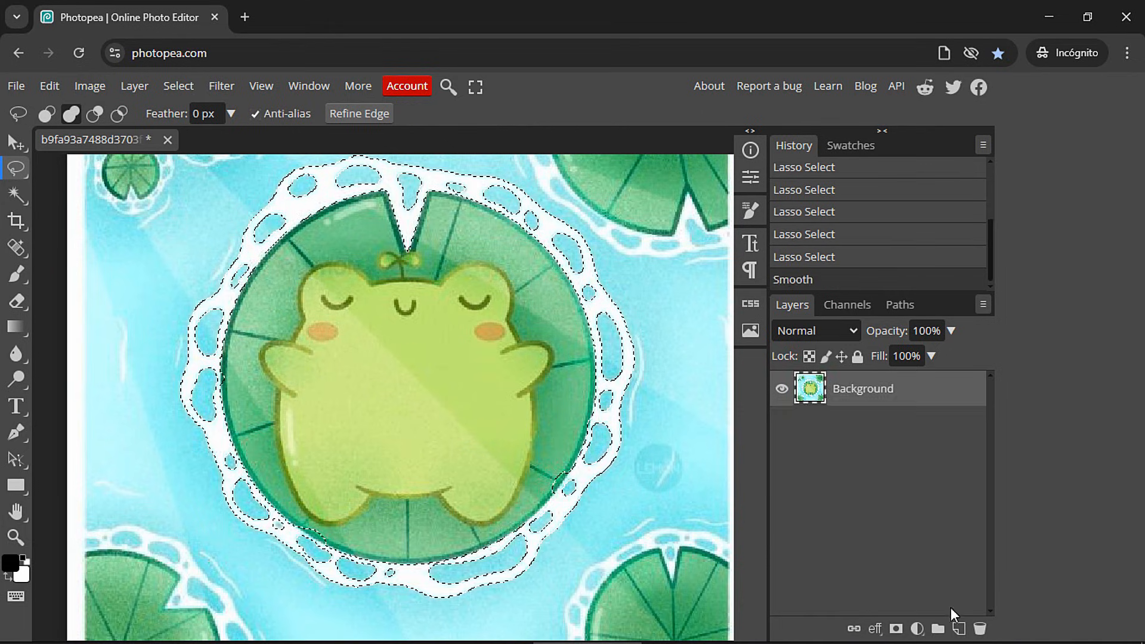
Create a new layer and fill the ripple selection with white using the Paint Bucket Tool
{"action": "left_click", "coordinate": [958, 629]}
{"action": "right_click", "coordinate": [16, 327]}
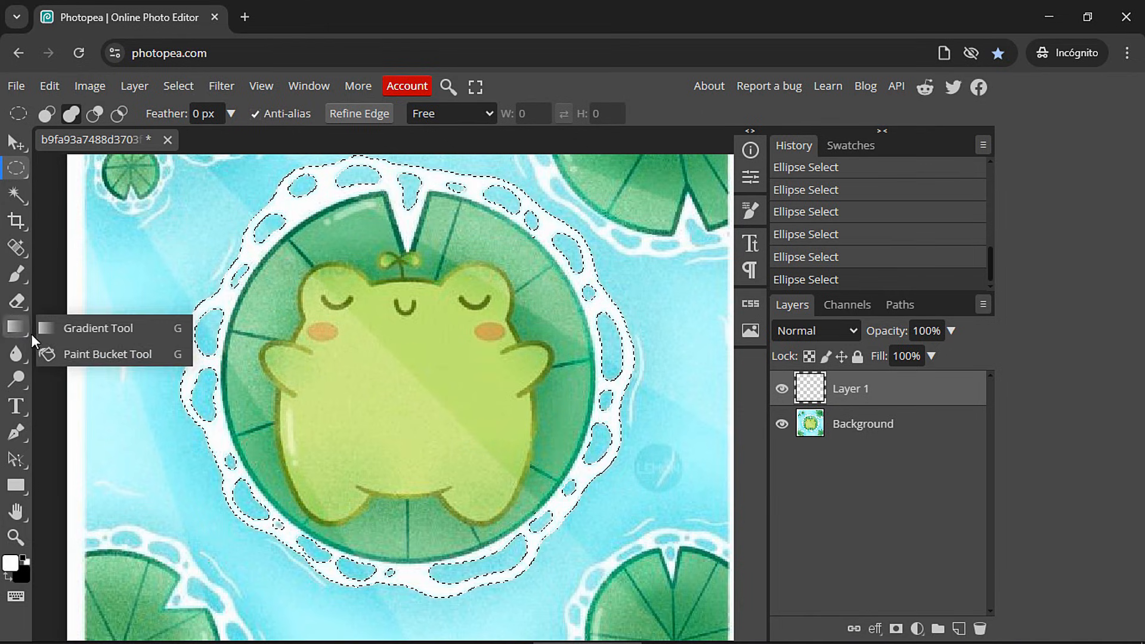
{"action": "left_click", "coordinate": [89, 353]}
{"action": "left_click", "coordinate": [426, 358]}
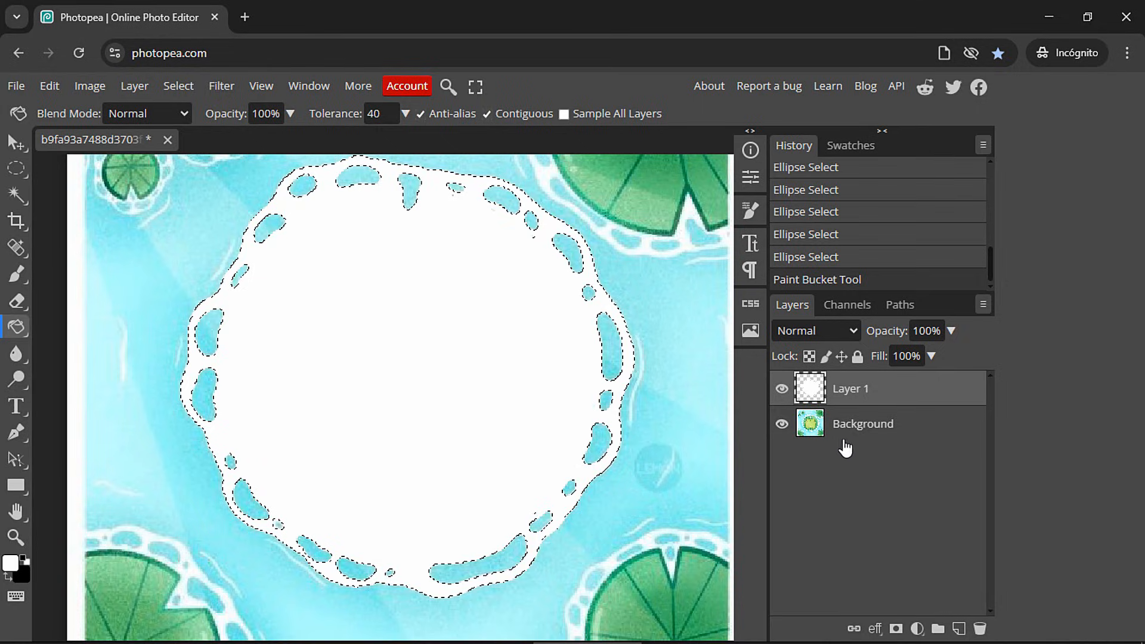
Add a layer beneath the white shape, clear the selection, and fill the layer with black
{"action": "left_click", "coordinate": [958, 629]}
{"action": "left_click_drag", "start_coordinate": [824, 388], "coordinate": [816, 445]}
{"action": "key", "text": "x"}
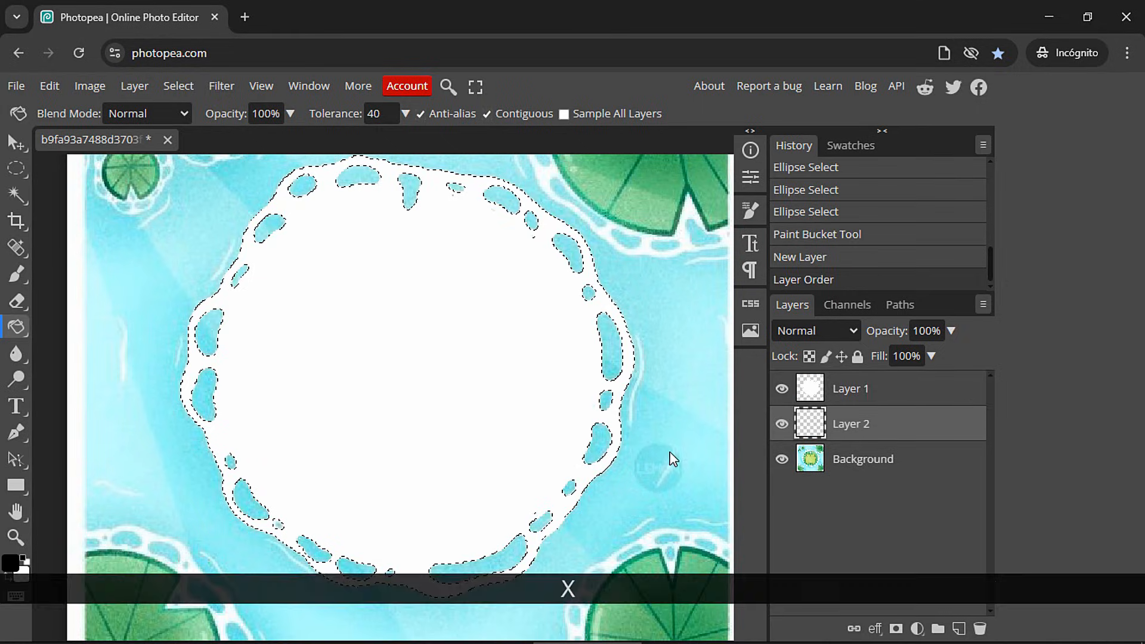
{"action": "key", "text": "ctrl+d"}
{"action": "key", "text": "g"}
{"action": "left_click", "coordinate": [679, 455]}
{"action": "scroll", "coordinate": [620, 345], "scroll_direction": "down", "scroll_amount": 3, "text": "ctrl"}
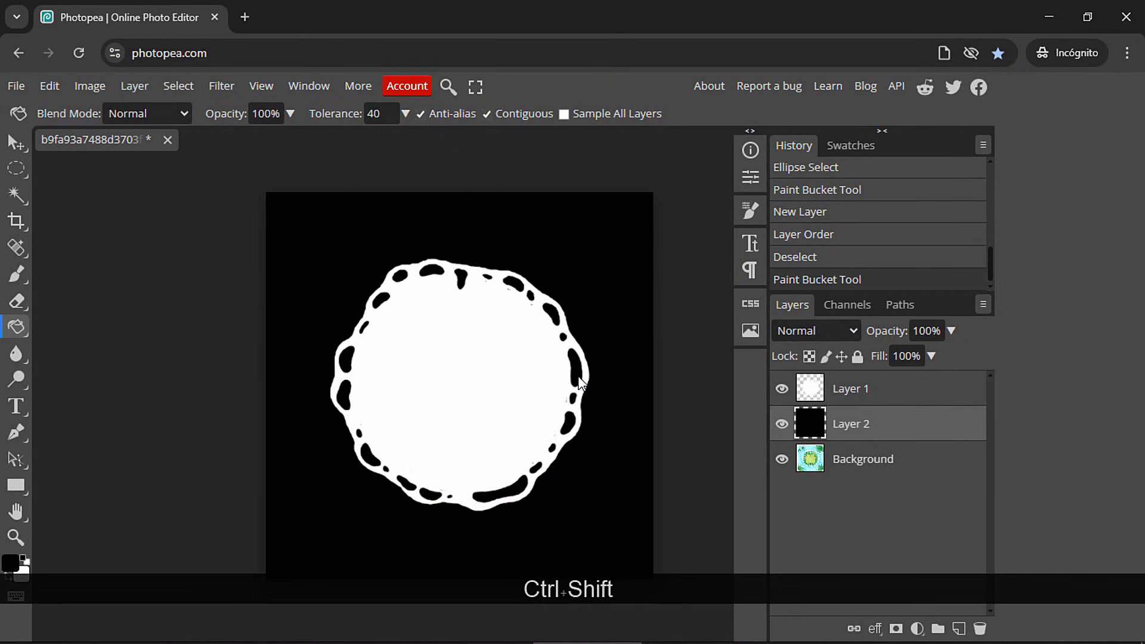
Export the black-and-white mask as a JPG named Frog Mask 1
{"action": "left_click", "coordinate": [17, 86]}
{"action": "mouse_move", "coordinate": [48, 330]}
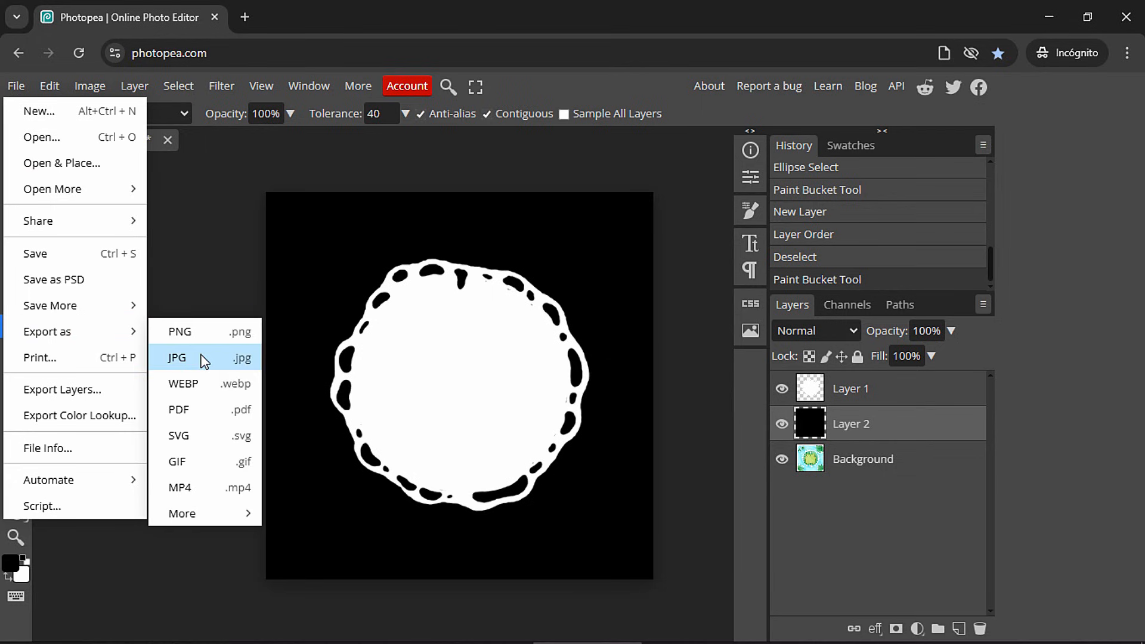
{"action": "left_click", "coordinate": [179, 355]}
{"action": "type", "text": "Frog Mas"}
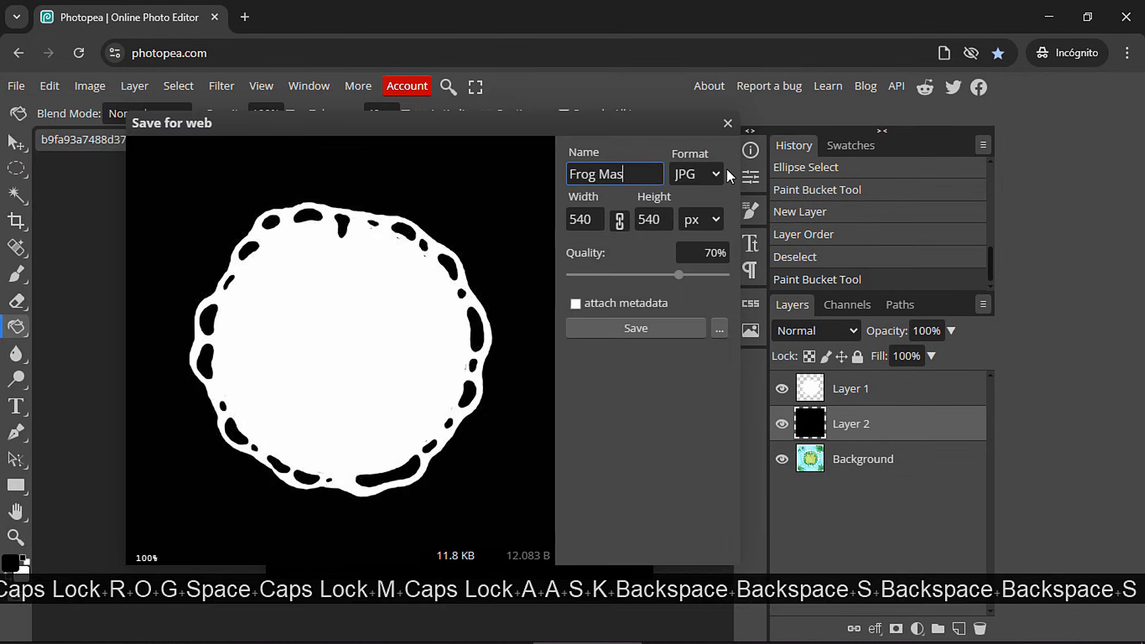
{"action": "type", "text": "k 1"}
{"action": "left_click", "coordinate": [631, 328]}
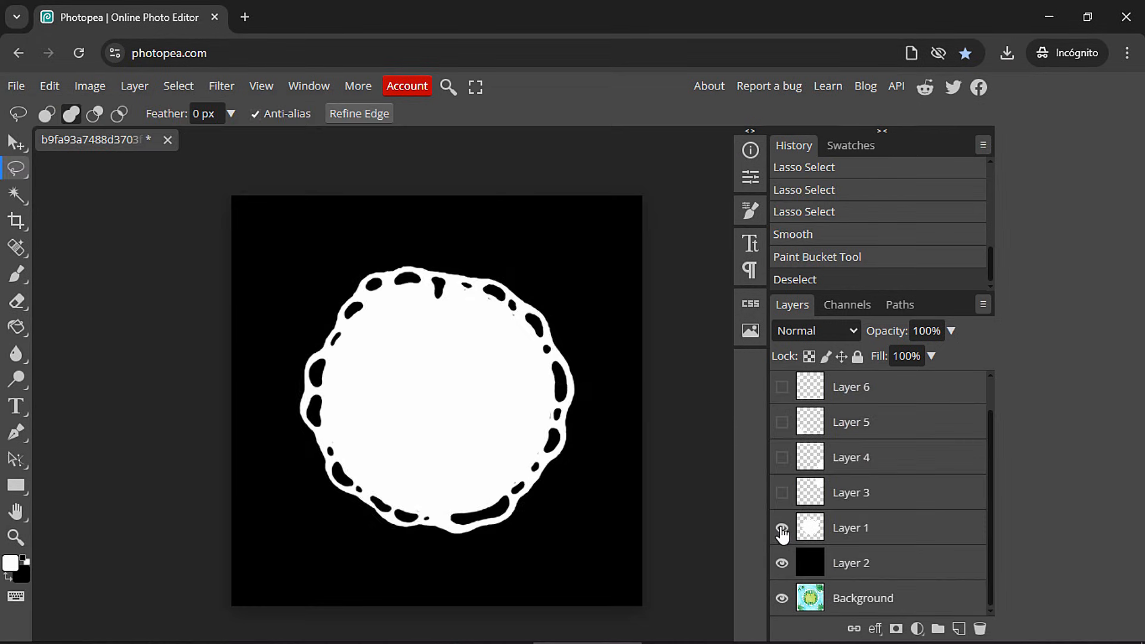
Hide Layer 1 and show Layers 3, 4, 5 and 6 to view the other lily pad masks
{"action": "left_click", "coordinate": [782, 529]}
{"action": "left_click", "coordinate": [782, 492]}
{"action": "left_click", "coordinate": [782, 458]}
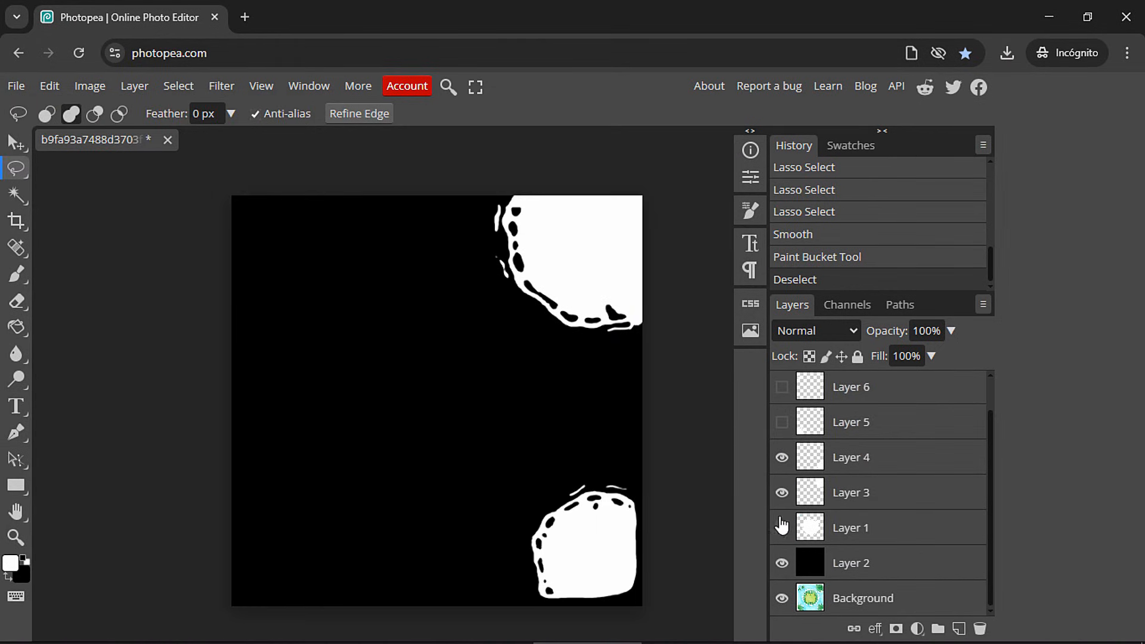
{"action": "left_click", "coordinate": [781, 422]}
{"action": "left_click", "coordinate": [781, 387]}
{"action": "scroll", "coordinate": [992, 456], "scroll_direction": "up", "scroll_amount": 1}
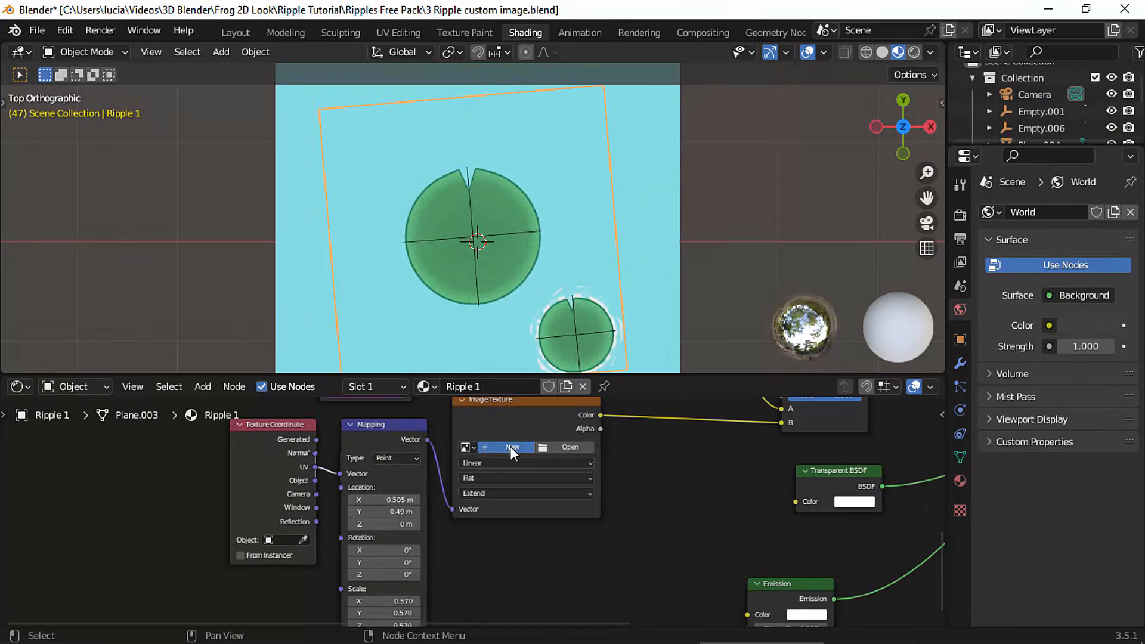
Switch to the 3 Ripple custom image.blend window and create a blank 1024 x 1024 px image named Ripple in Ripple 1's Image Texture
{"action": "left_click", "coordinate": [510, 446]}
{"action": "type", "text": "Ripple"}
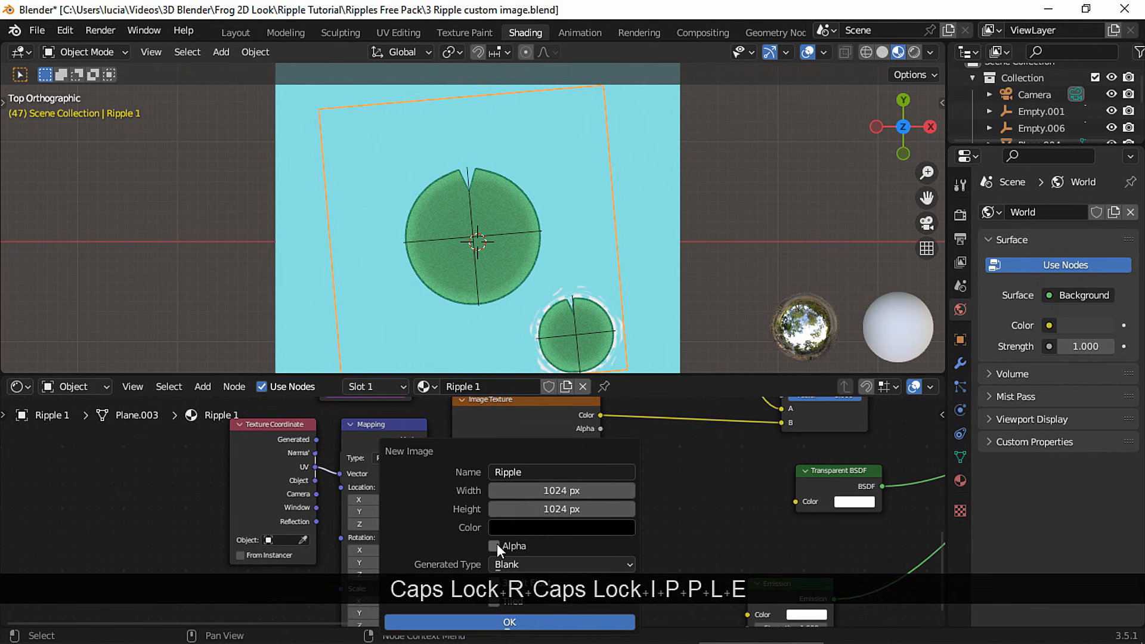
{"action": "left_click", "coordinate": [547, 620]}
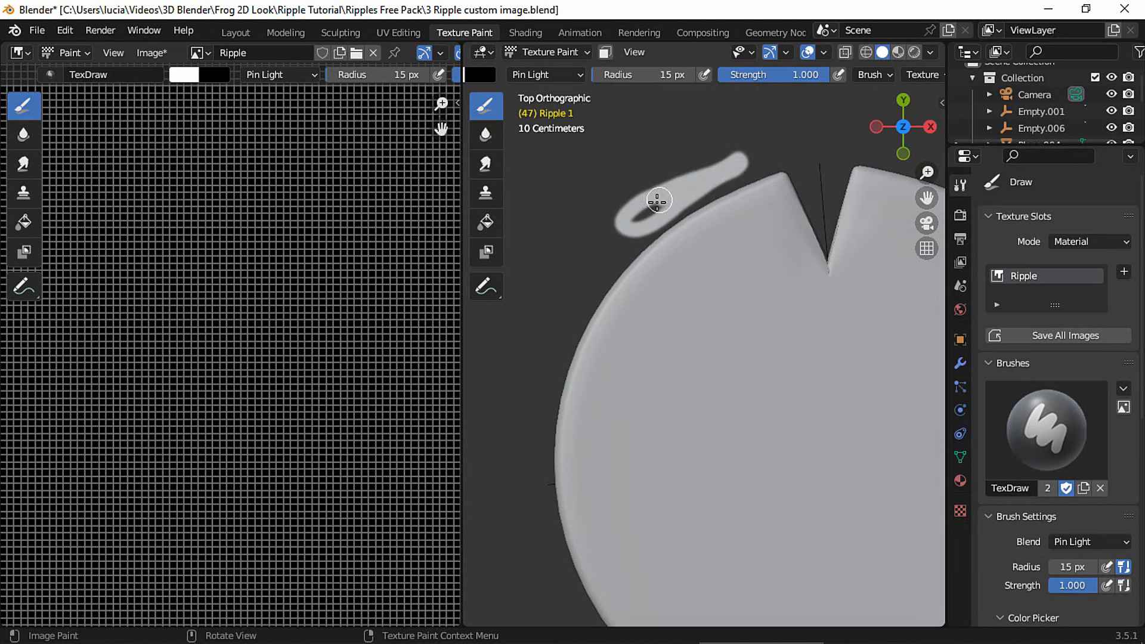
Paint white ripple strokes around the large lily pad in Texture Paint, using an 8 px TexDraw brush for the thin ones
{"action": "left_click_drag", "start_coordinate": [578, 227], "coordinate": [575, 287]}
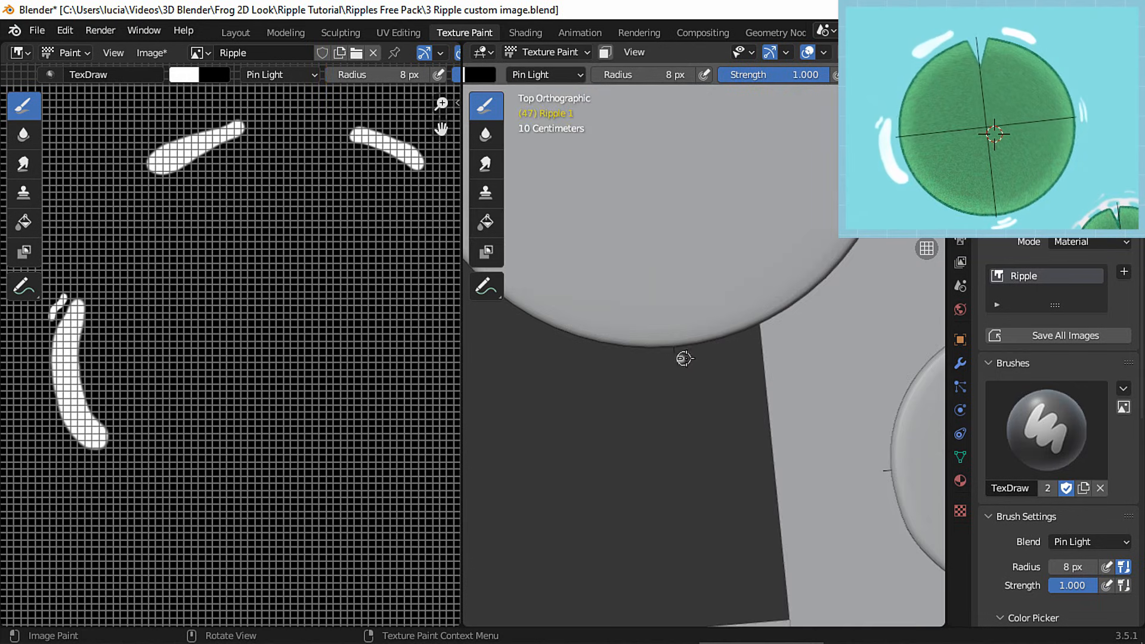
{"action": "mouse_move", "coordinate": [679, 359]}
{"action": "left_mouse_down"}
{"action": "mouse_move", "coordinate": [710, 348]}
{"action": "mouse_move", "coordinate": [699, 362]}
{"action": "left_mouse_up"}
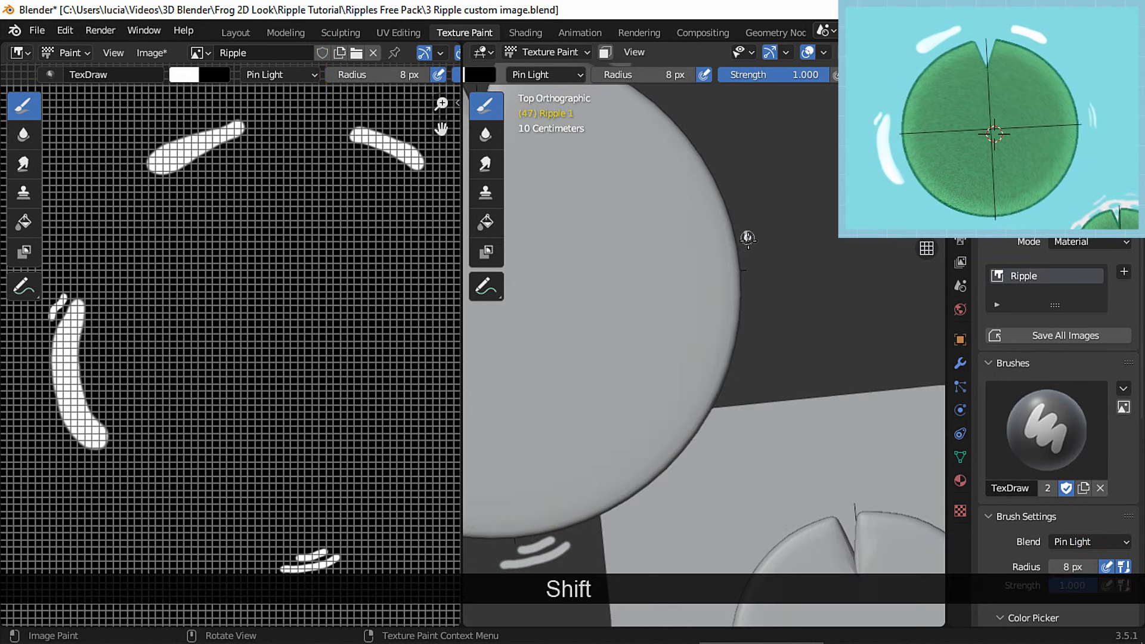
{"action": "left_click_drag", "start_coordinate": [746, 235], "coordinate": [759, 280]}
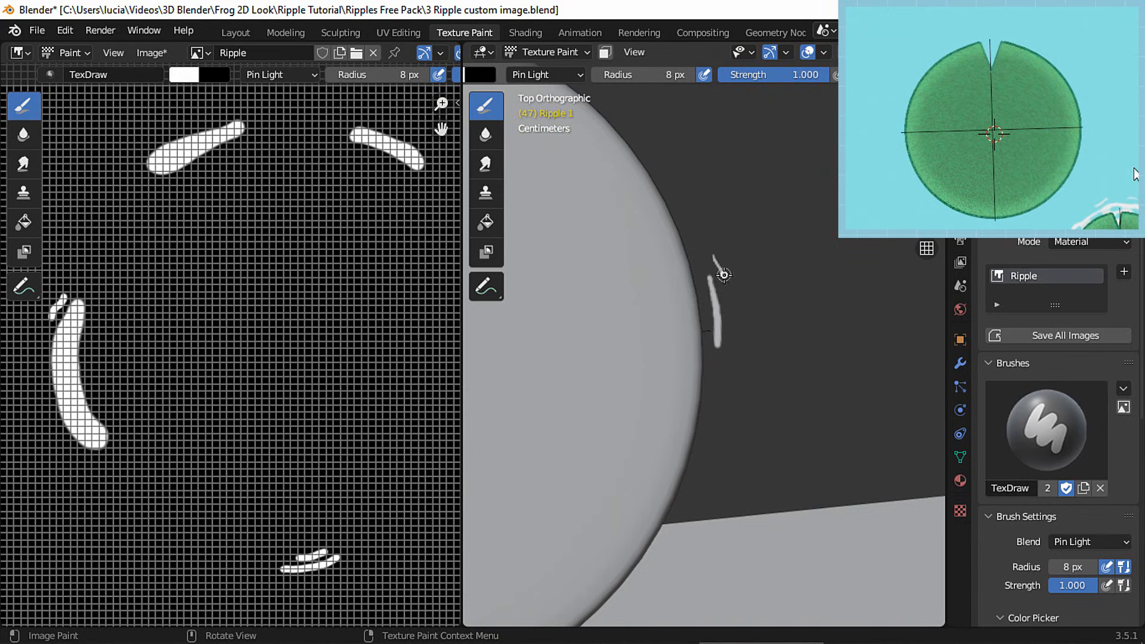
{"action": "left_click_drag", "start_coordinate": [724, 274], "coordinate": [736, 351]}
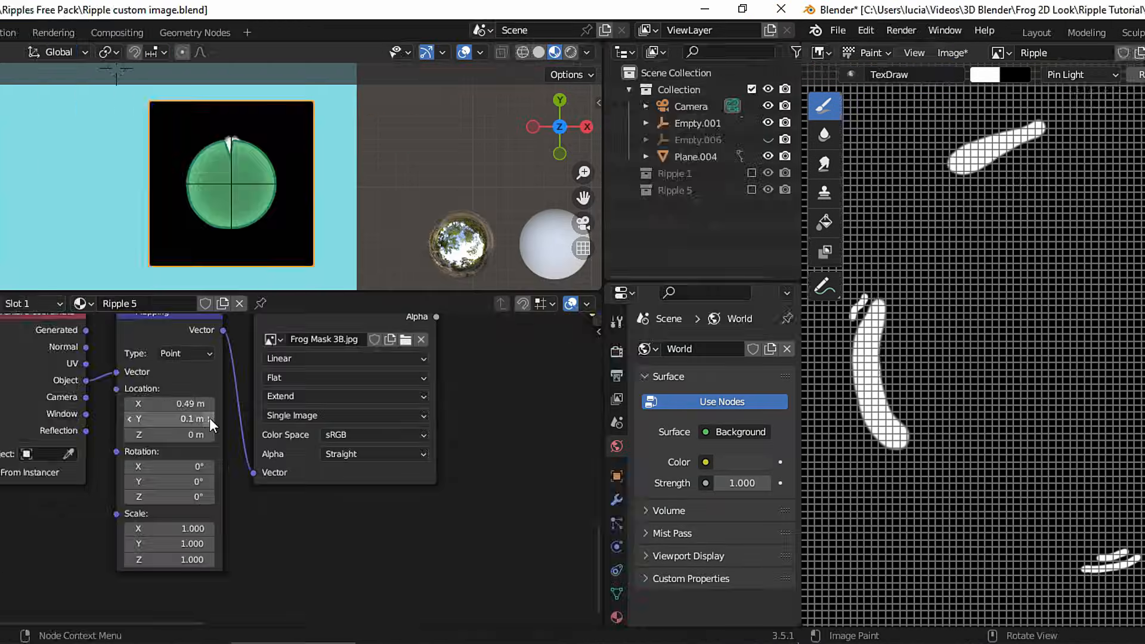
In the Ripple custom image file, set the mask's Mapping location to X 0.495 m and Y 0.5 m, with scale 0.25 on all axes
{"action": "left_click", "coordinate": [209, 419]}
{"action": "left_click", "coordinate": [209, 419]}
{"action": "left_click", "coordinate": [210, 419]}
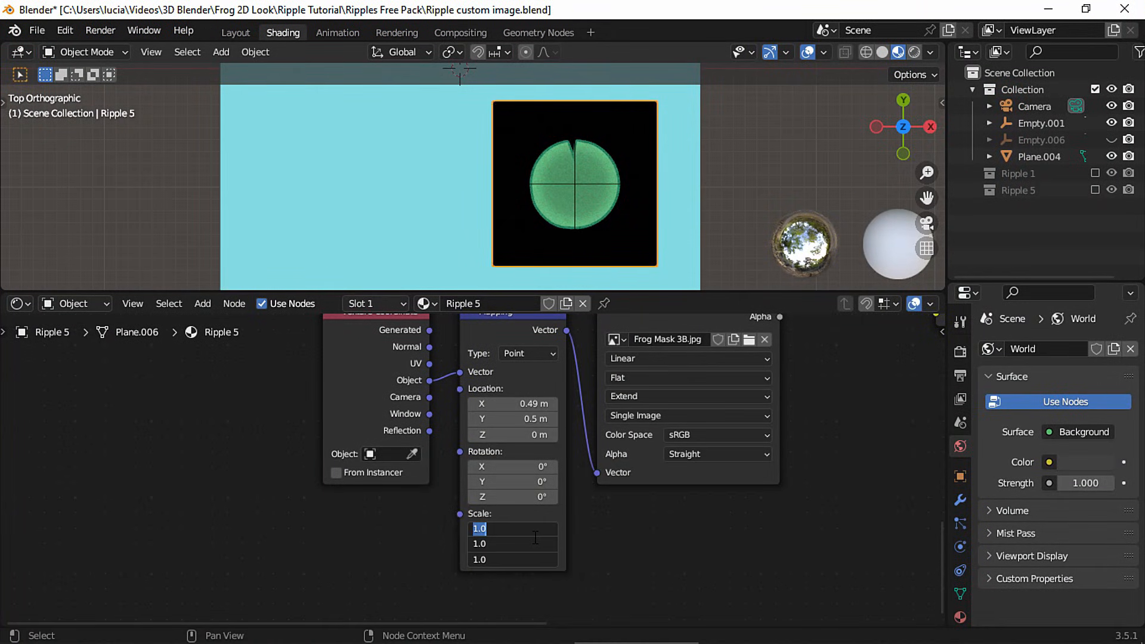
{"action": "type", "text": ".25"}
{"action": "key", "text": "Return"}
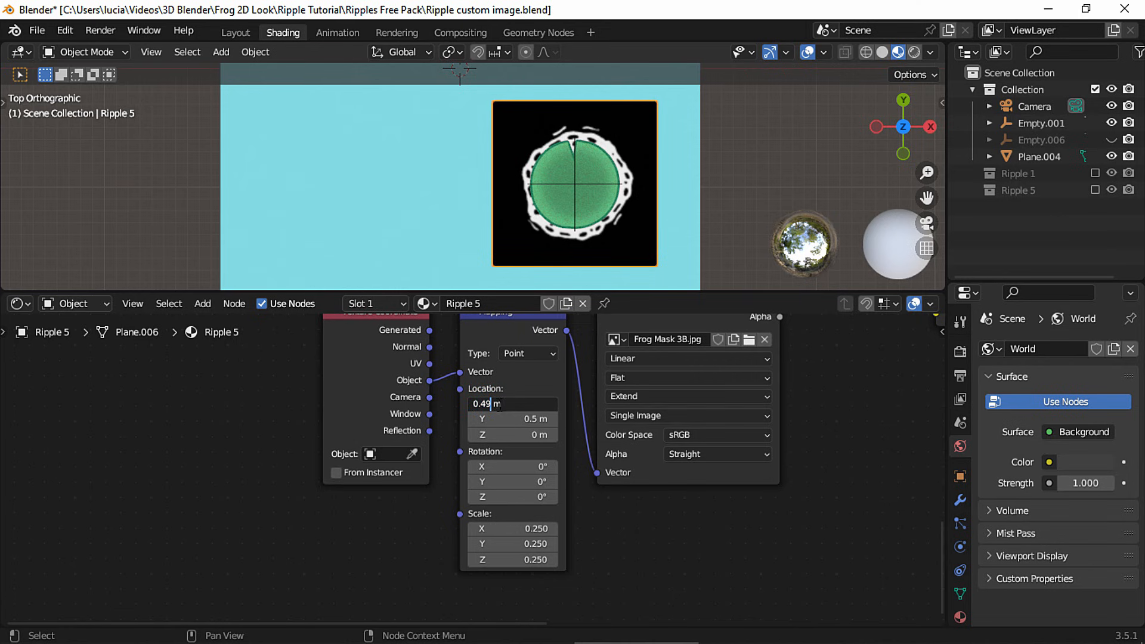
{"action": "type", "text": "5"}
{"action": "key", "text": "Return"}
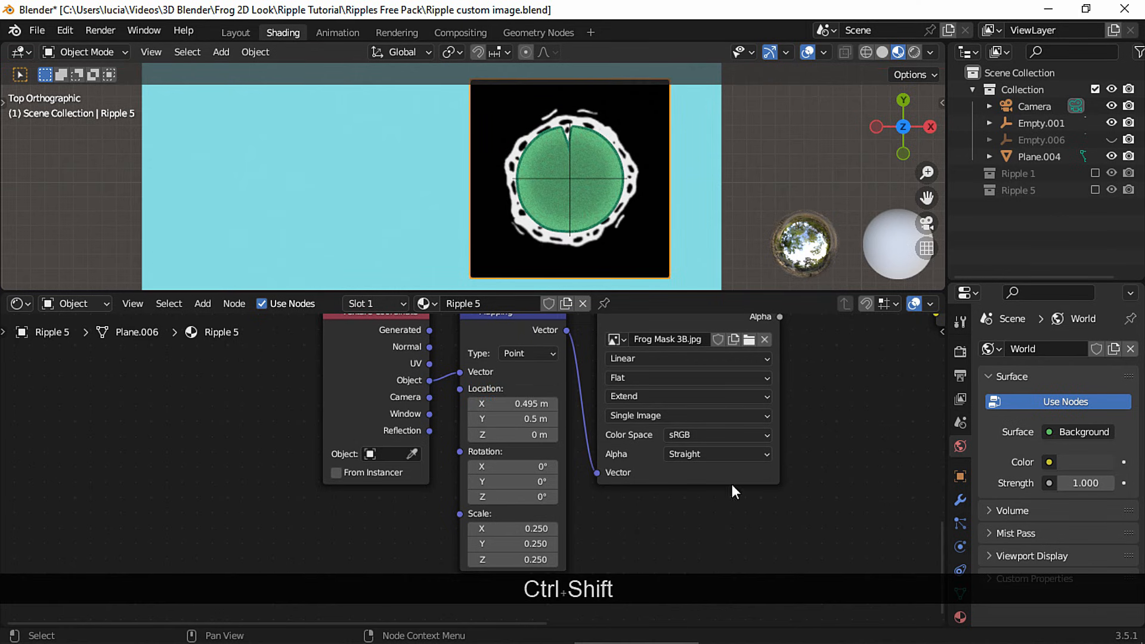
Preview the Multiply node, set the Wave Texture scale to 0.580, and place the ColorRamp's white stop at 0.223
{"action": "middle_click_drag", "start_coordinate": [731, 484], "coordinate": [635, 520], "text": "ctrl"}
{"action": "left_click", "coordinate": [667, 374], "text": "ctrl+shift"}
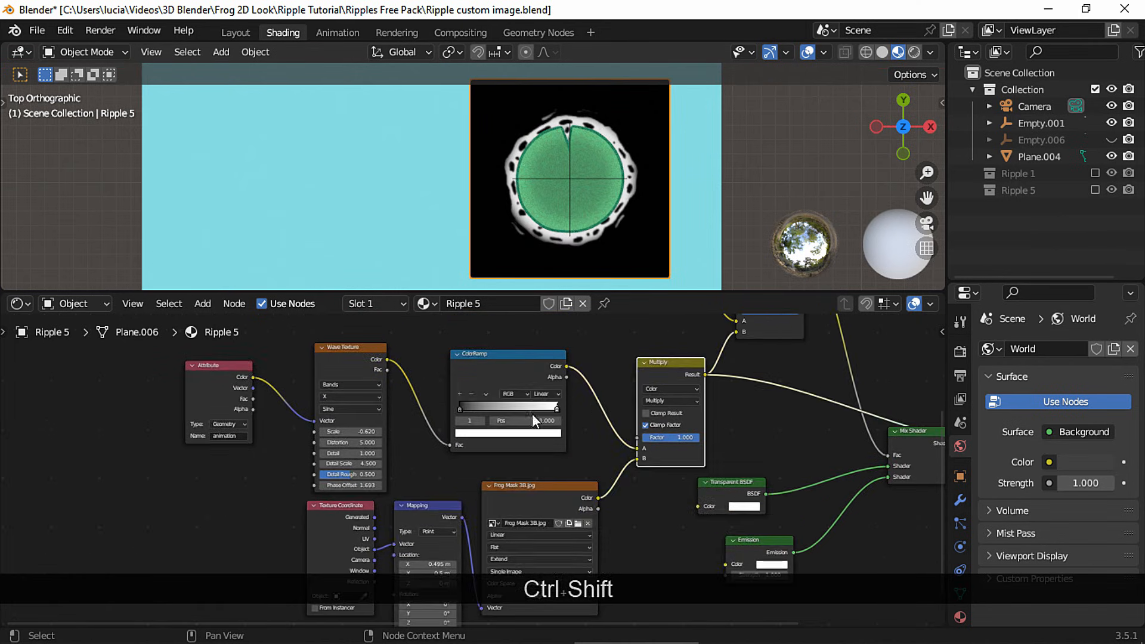
{"action": "scroll", "coordinate": [382, 377], "scroll_direction": "up", "scroll_amount": 3}
{"action": "left_click_drag", "start_coordinate": [344, 564], "coordinate": [232, 564]}
{"action": "left_click_drag", "start_coordinate": [344, 470], "coordinate": [417, 470]}
{"action": "left_click_drag", "start_coordinate": [717, 428], "coordinate": [578, 428]}
{"action": "left_click_drag", "start_coordinate": [358, 565], "coordinate": [471, 565]}
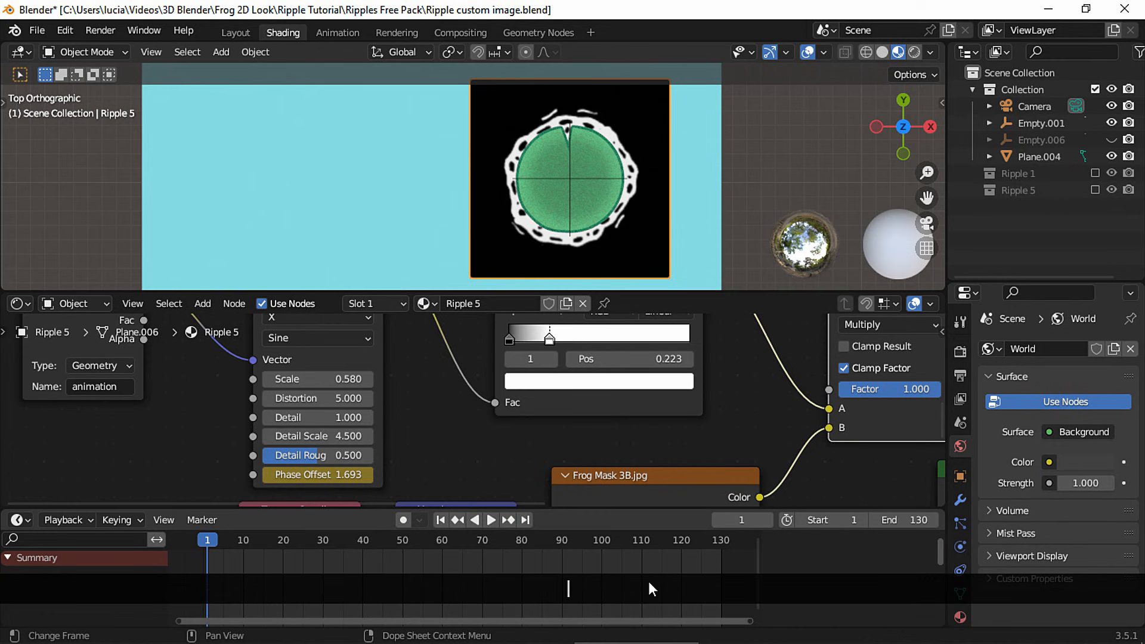
Keyframe the Wave Texture's Phase Offset at frame 119 and go back to frame 118
{"action": "left_click", "coordinate": [677, 575]}
{"action": "key", "text": "i"}
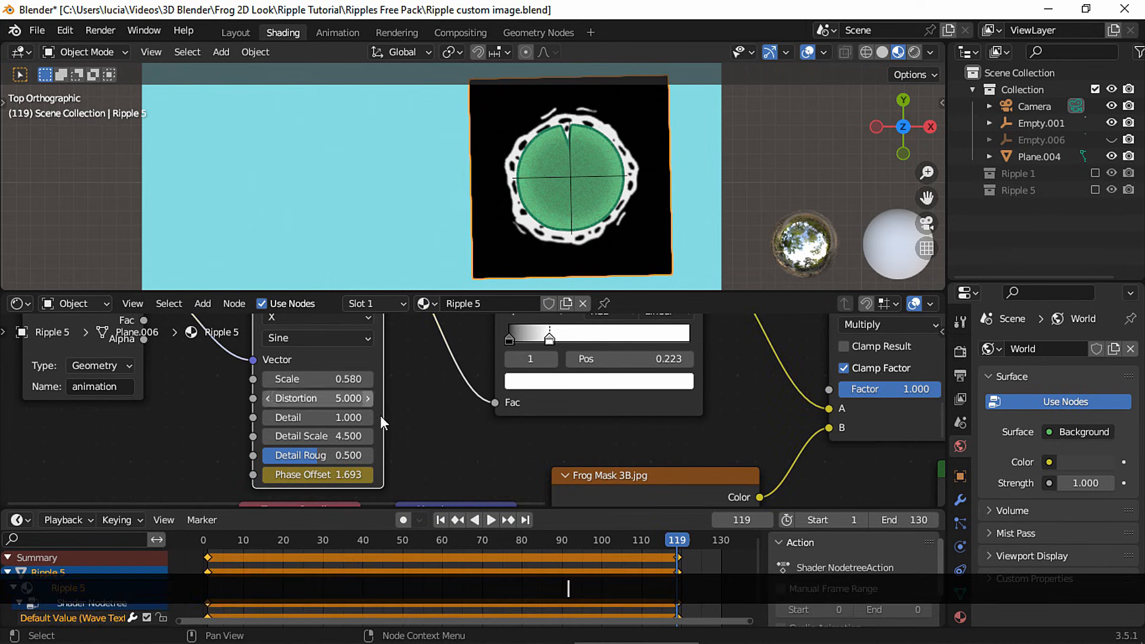
{"action": "key", "text": "Left"}
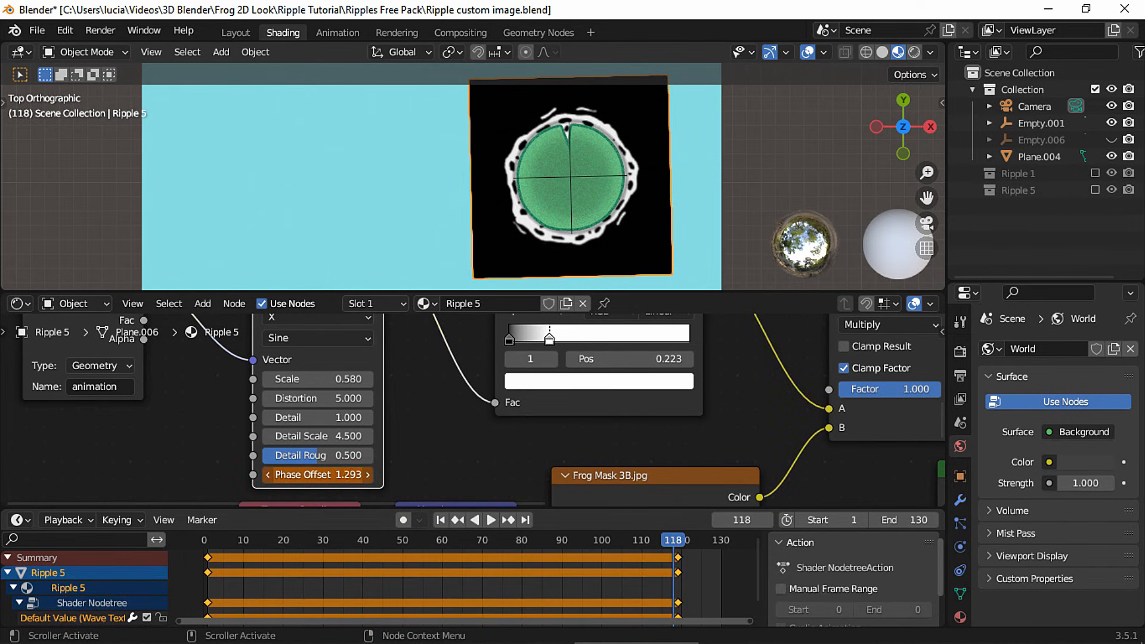
Set the Wave Texture's Phase Offset on Ripple 5 to about -4 at frame 118 and play the animation from the start
{"action": "left_click_drag", "start_coordinate": [338, 475], "coordinate": [352, 475]}
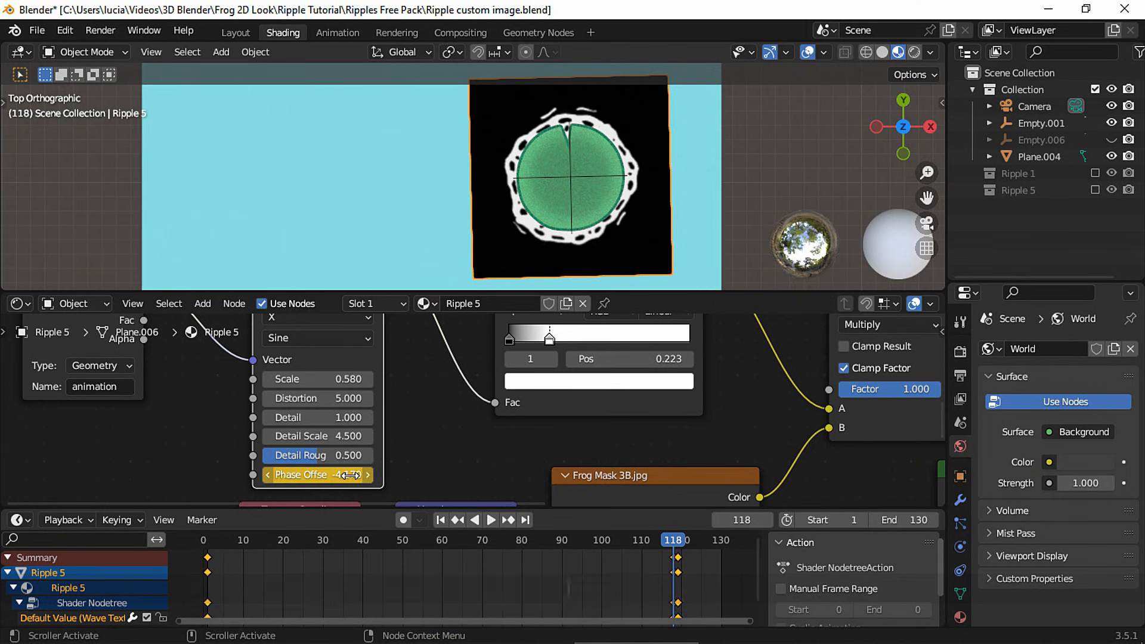
{"action": "left_click", "coordinate": [440, 519]}
{"action": "key", "text": "space"}
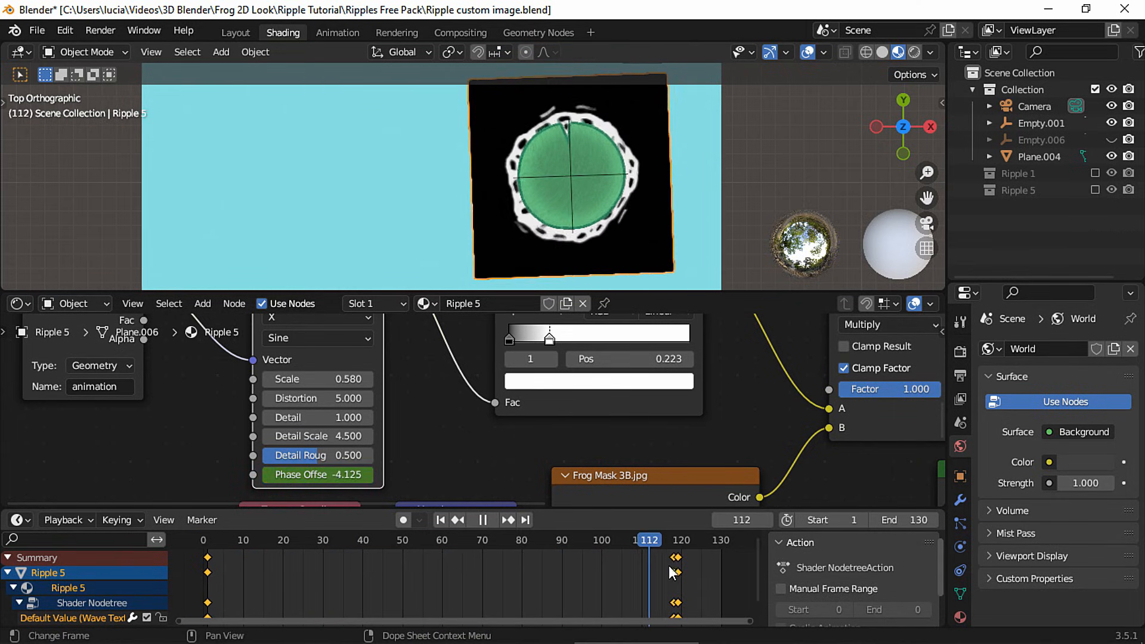
Reconnect the Mix Shader to Ripple 5's material output to preview the finished ripple
{"action": "key", "text": "Home"}
{"action": "left_click", "coordinate": [695, 427], "text": "ctrl+shift"}
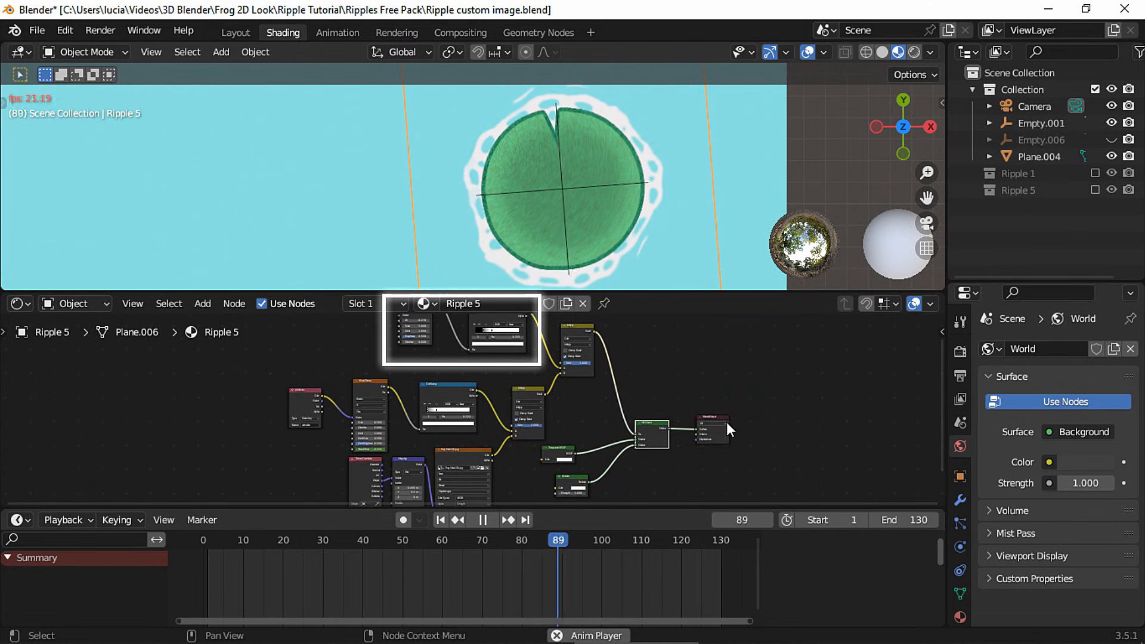
{"action": "key", "text": "space"}
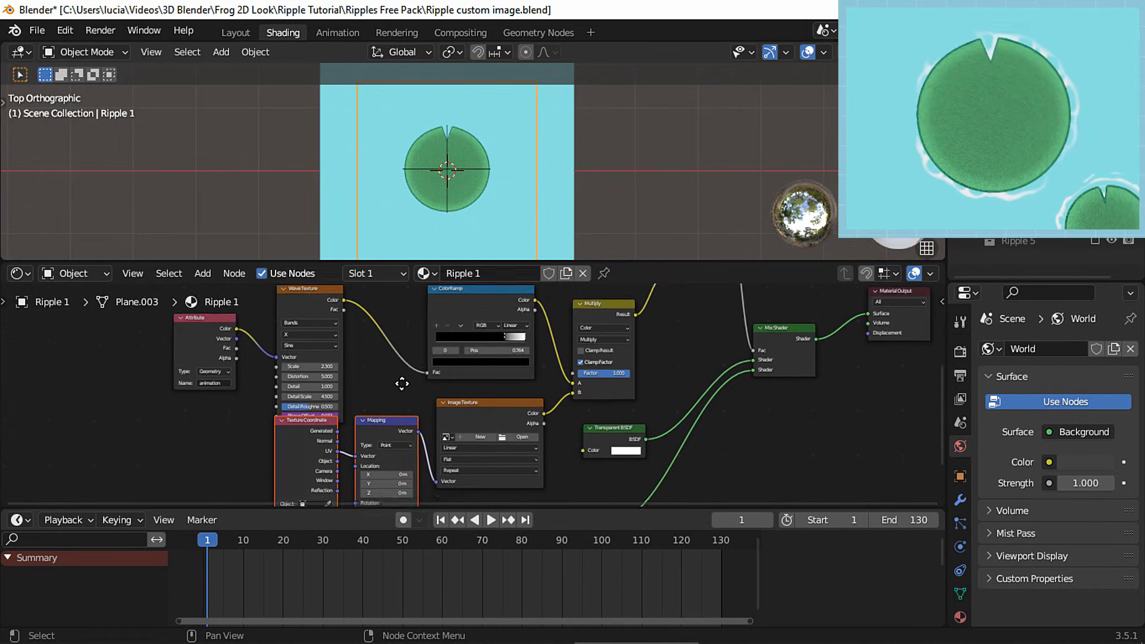
Move the Texture Coordinate and Mapping nodes in the Ripple 1 material and load Frog Mask 1.jpg into the Image Texture node
{"action": "key", "text": "g"}
{"action": "left_click", "coordinate": [531, 420]}
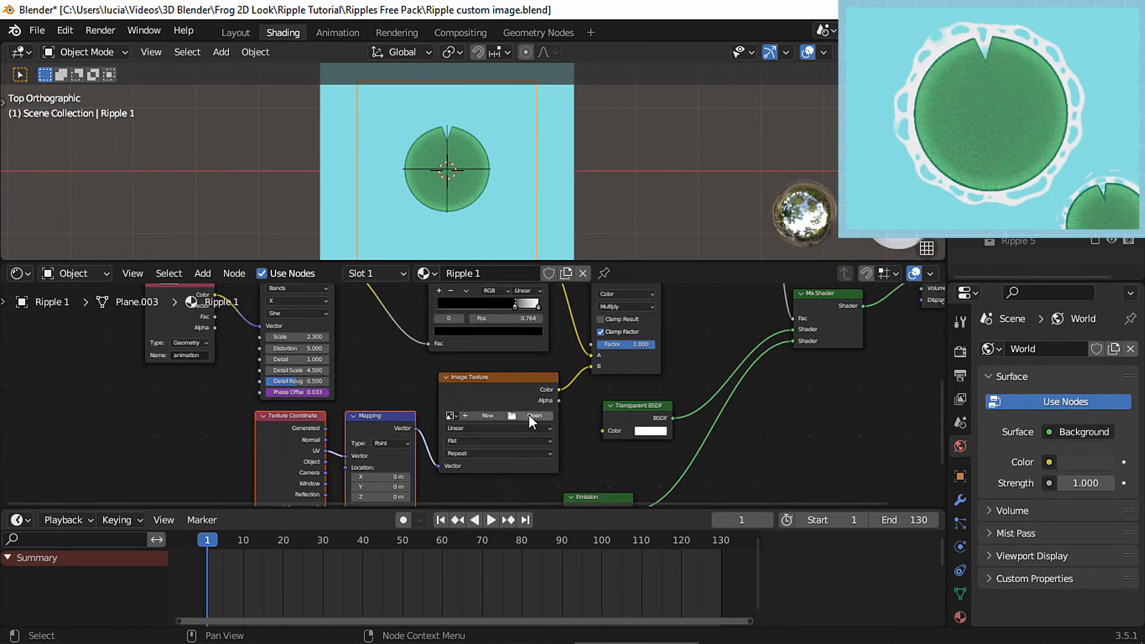
{"action": "left_click", "coordinate": [529, 415]}
{"action": "double_click", "coordinate": [403, 261]}
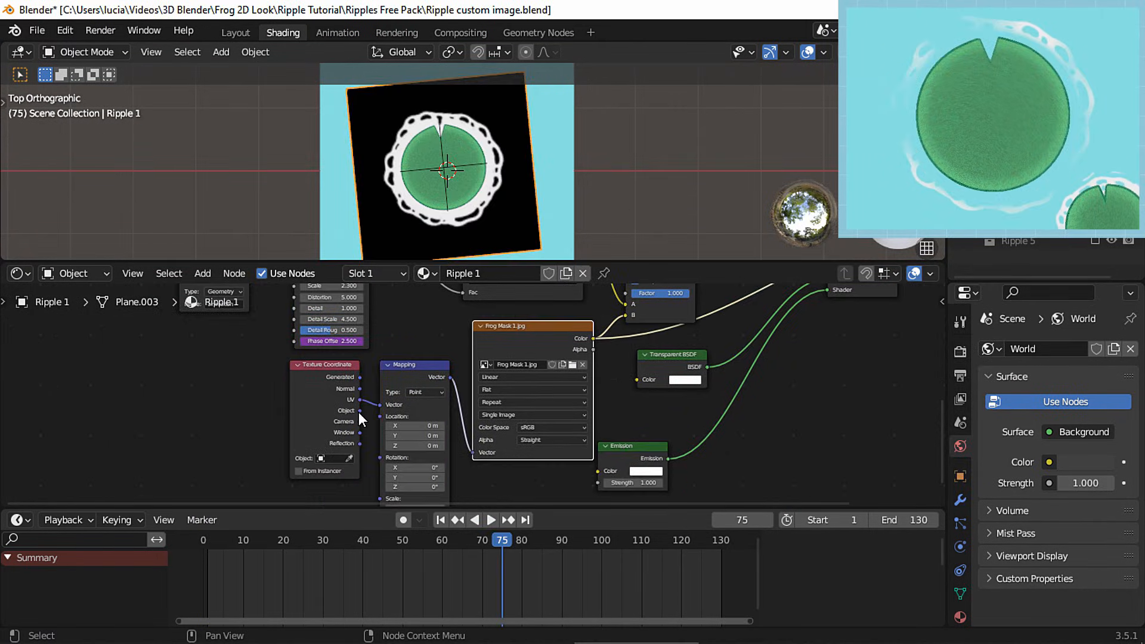
Feed the Mapping node from the Object texture coordinates and set the Frog Mask 1.jpg image extension to Extend
{"action": "left_click_drag", "start_coordinate": [359, 412], "coordinate": [381, 409]}
{"action": "left_click", "coordinate": [511, 403]}
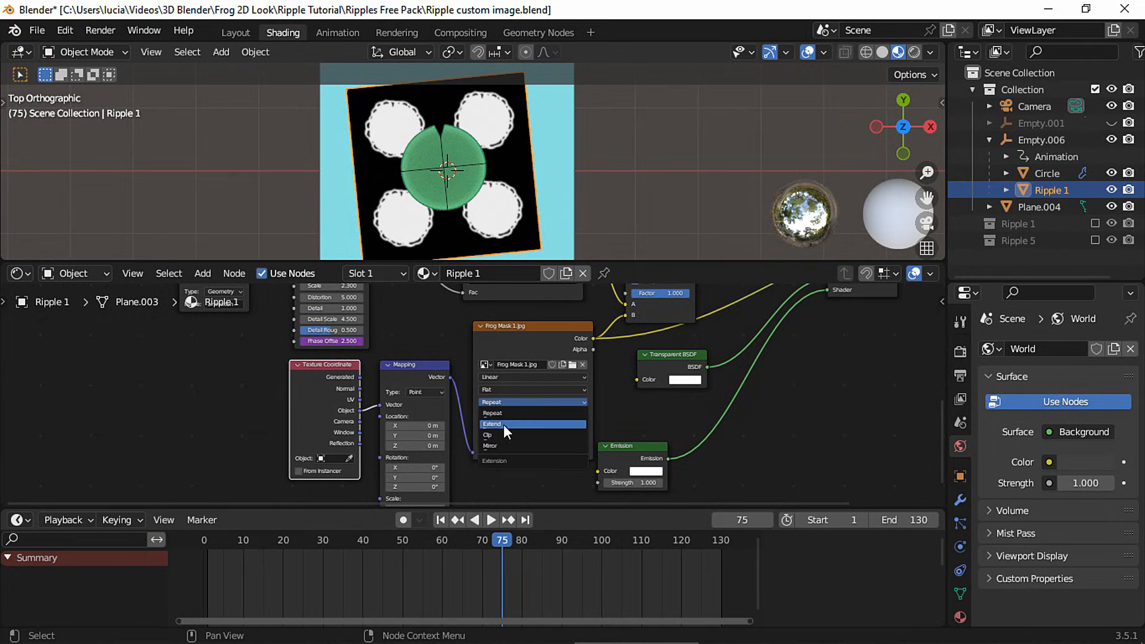
{"action": "left_click", "coordinate": [503, 425]}
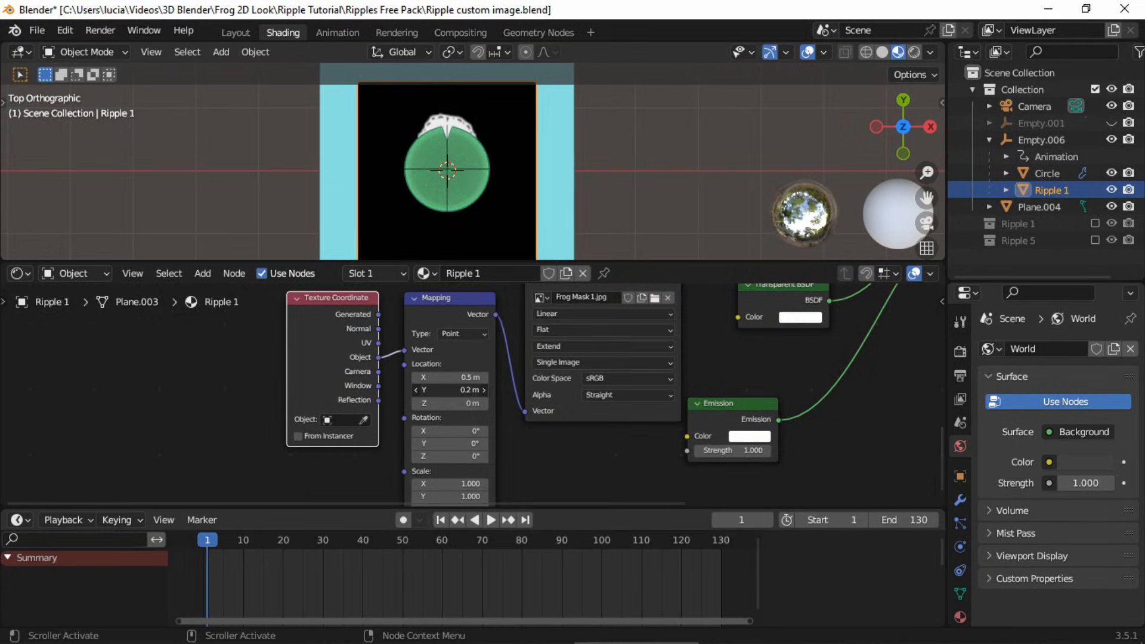
Set the Mapping scale to 0.57 on all axes and centre the mask with location X 0.505 m, Y 0.49 m
{"action": "middle_click_drag", "start_coordinate": [444, 392], "coordinate": [445, 351]}
{"action": "left_click_drag", "start_coordinate": [449, 442], "coordinate": [449, 469]}
{"action": "type", "text": ".57"}
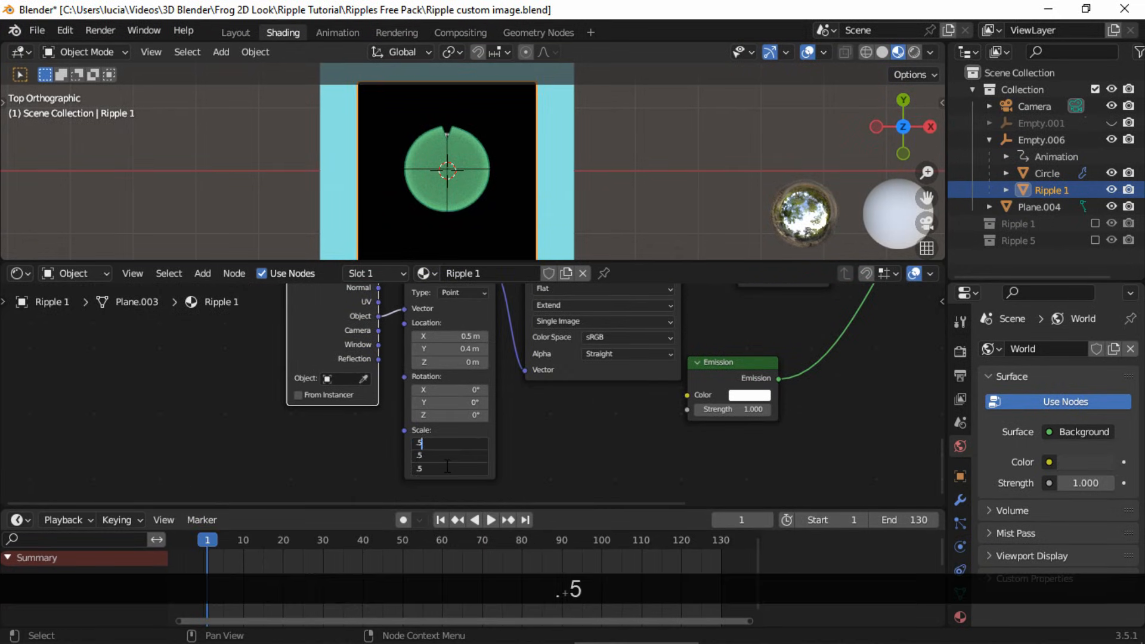
{"action": "key", "text": "Return"}
{"action": "left_click_drag", "start_coordinate": [447, 348], "coordinate": [465, 349], "text": "shift"}
{"action": "left_click", "coordinate": [314, 441]}
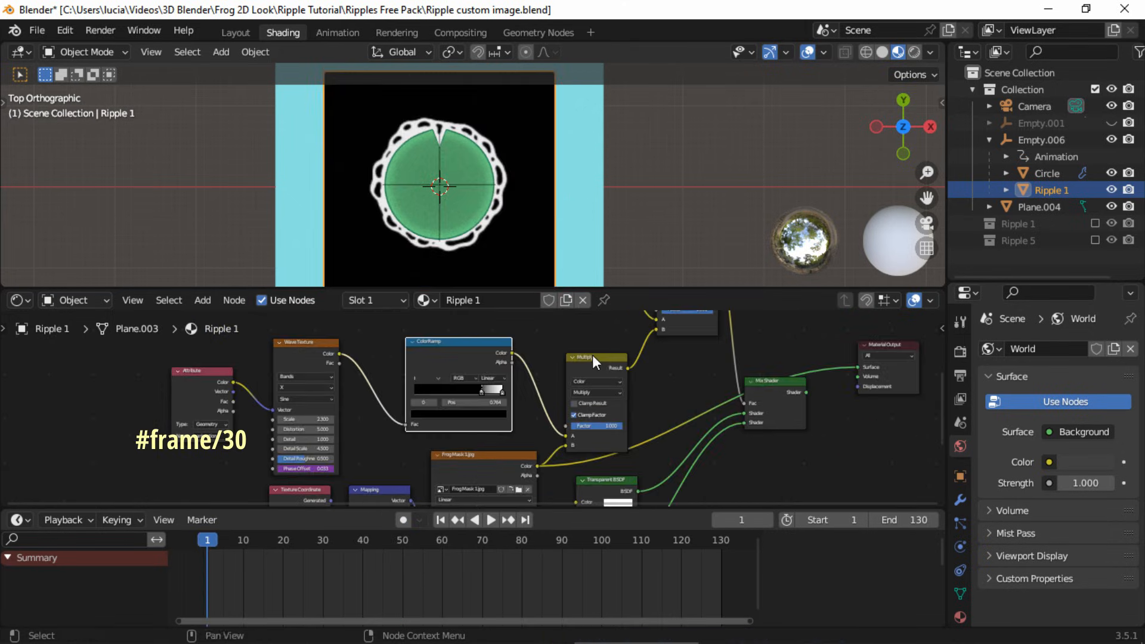
Preview the Multiply node and move the wave ColorRamp's black stop to about 0.386 and its white stop to 0.677
{"action": "left_click", "coordinate": [596, 360], "text": "ctrl+shift"}
{"action": "scroll", "coordinate": [512, 387], "scroll_direction": "up", "scroll_amount": 2}
{"action": "left_click_drag", "start_coordinate": [513, 387], "coordinate": [497, 389]}
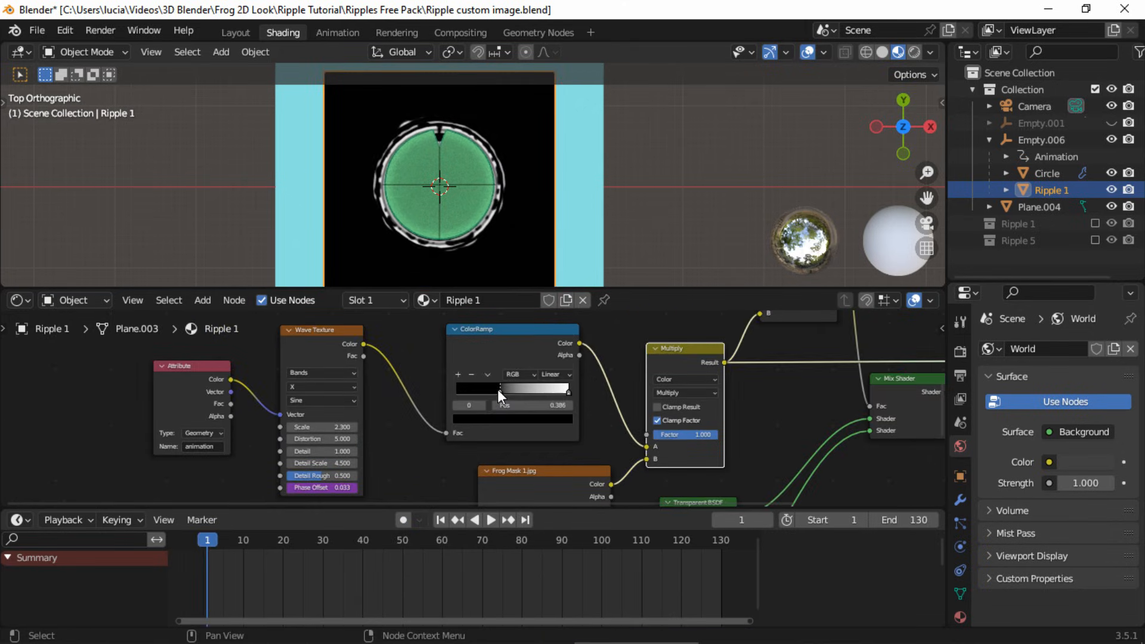
{"action": "left_click_drag", "start_coordinate": [567, 391], "coordinate": [532, 392]}
{"action": "scroll", "coordinate": [532, 392], "scroll_direction": "up", "scroll_amount": 1}
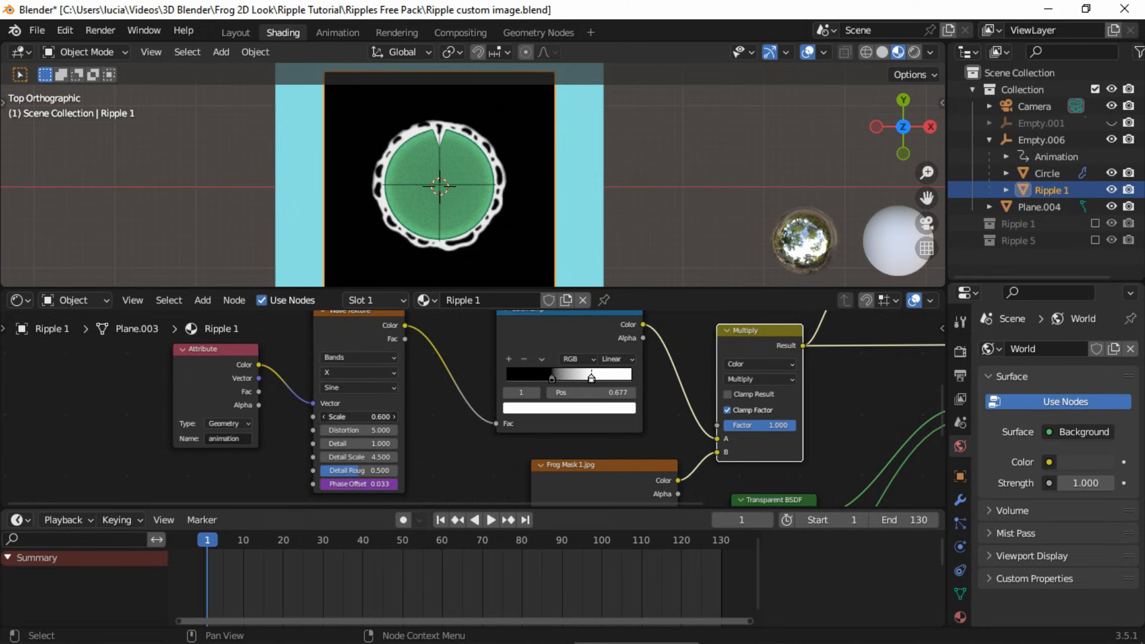
Play the masked wave, connect the Mix Shader to the material output, and replay the ripple animation
{"action": "key", "text": "space"}
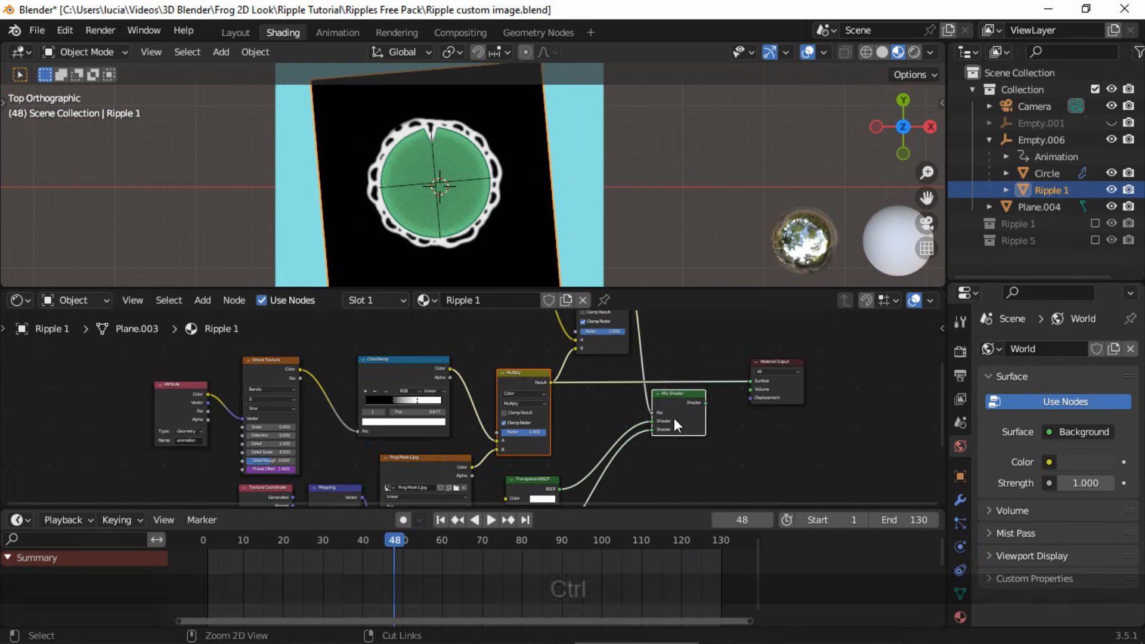
{"action": "left_click", "coordinate": [678, 411], "text": "ctrl+shift"}
{"action": "key", "text": "space"}
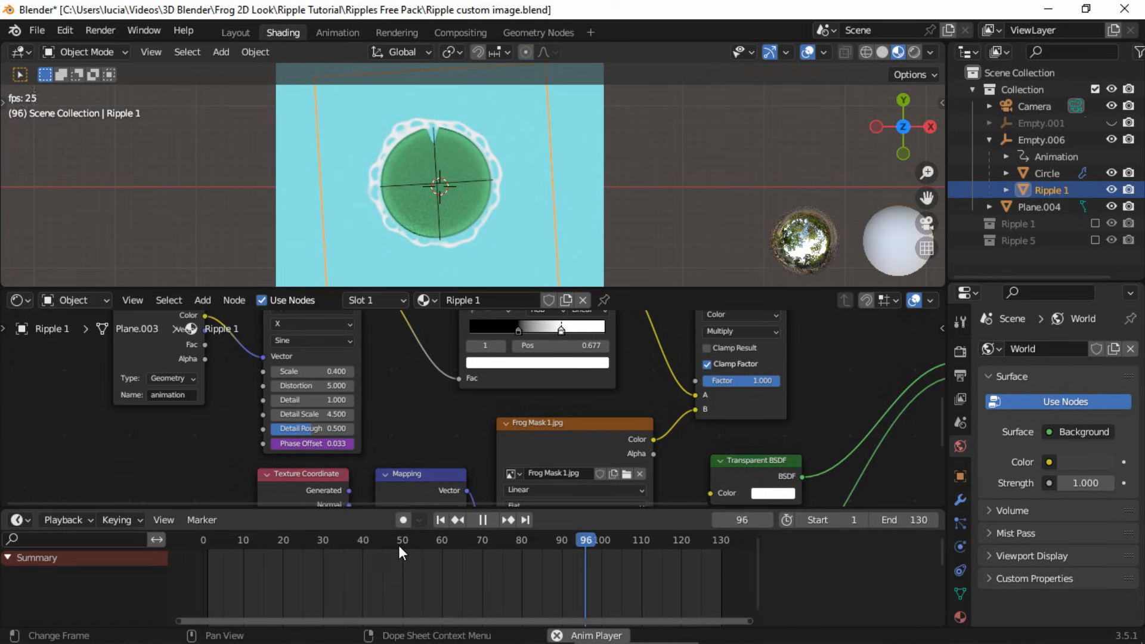
{"action": "key", "text": "Escape"}
Keyframe the noise ColorRamp's stop positions at frame 47, with black at 0.273 and white at 0.332
{"action": "middle_click_drag", "start_coordinate": [463, 323], "coordinate": [379, 463]}
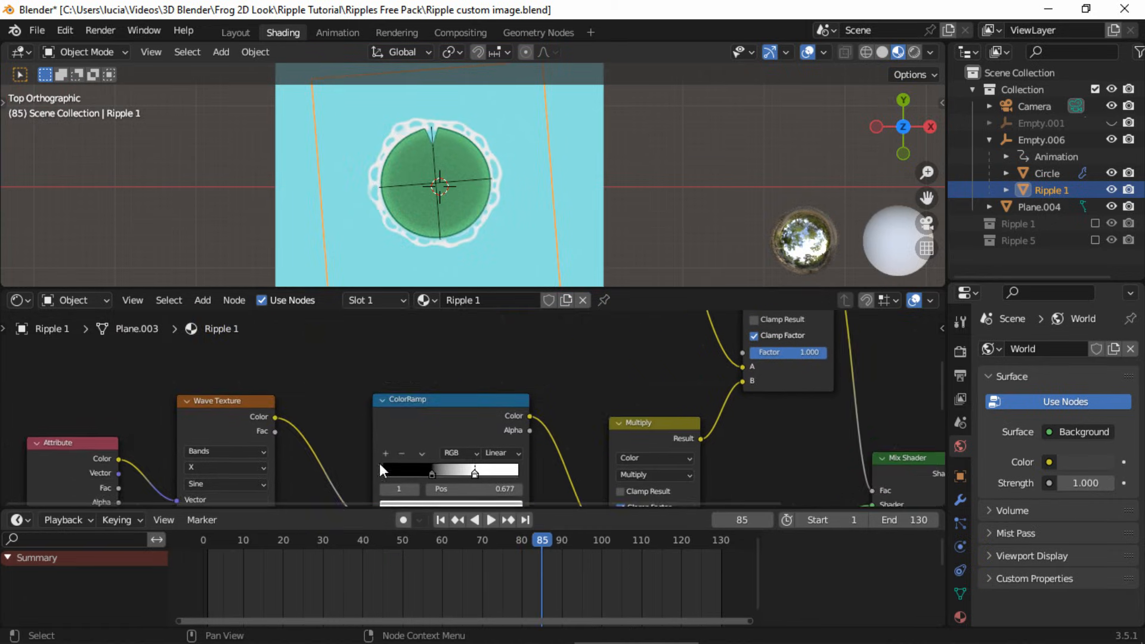
{"action": "middle_click_drag", "start_coordinate": [426, 321], "coordinate": [369, 481]}
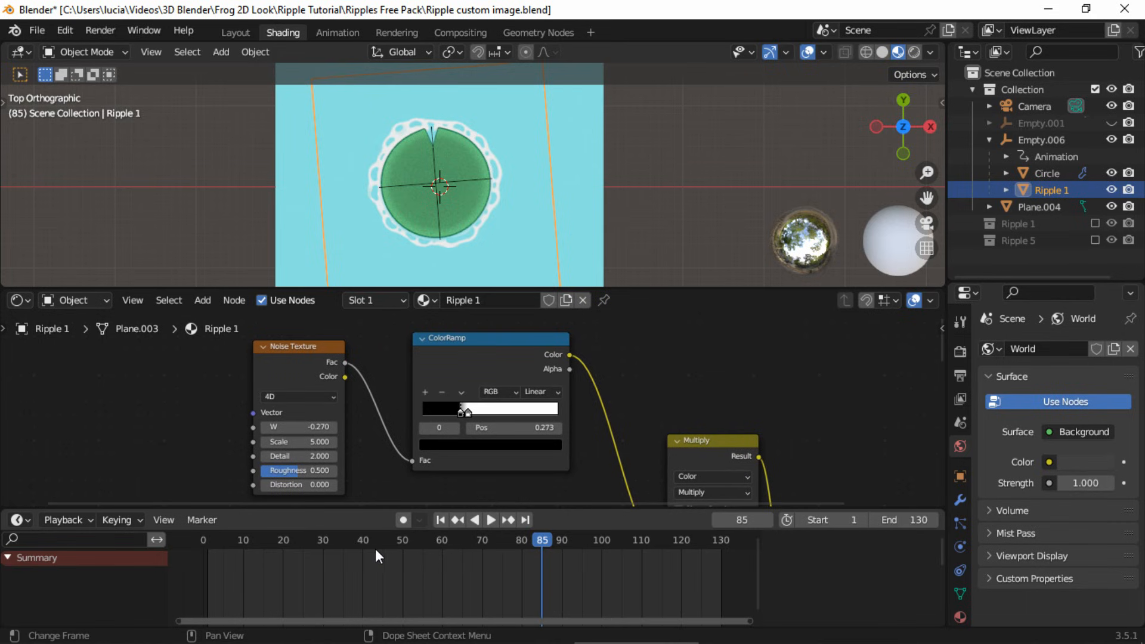
{"action": "left_click", "coordinate": [391, 548]}
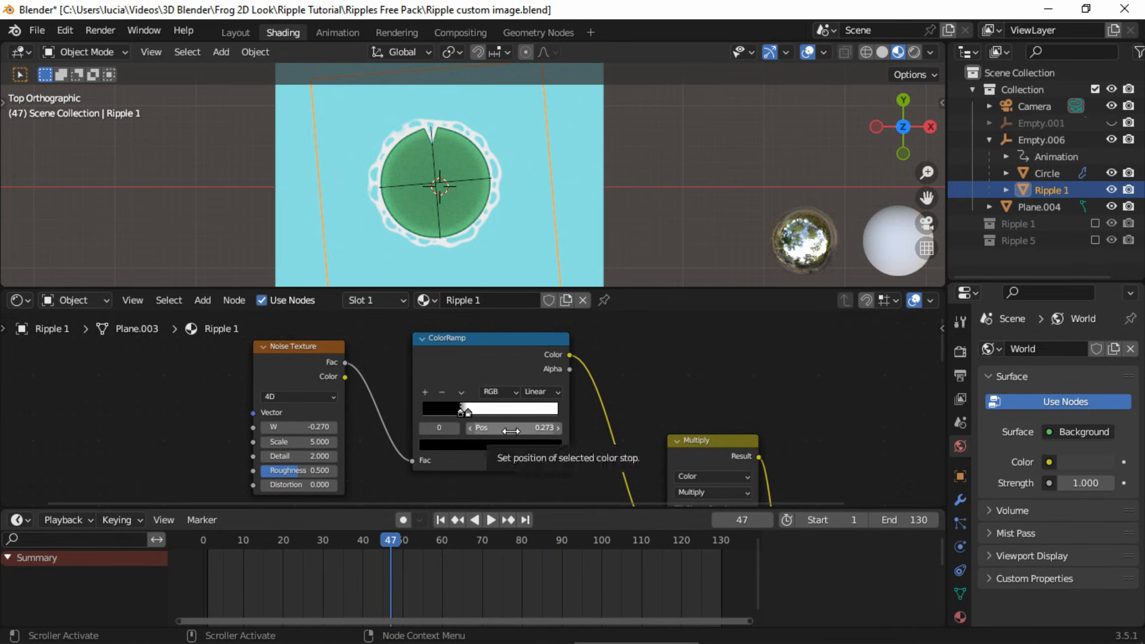
{"action": "key", "text": "i"}
{"action": "left_click", "coordinate": [470, 413]}
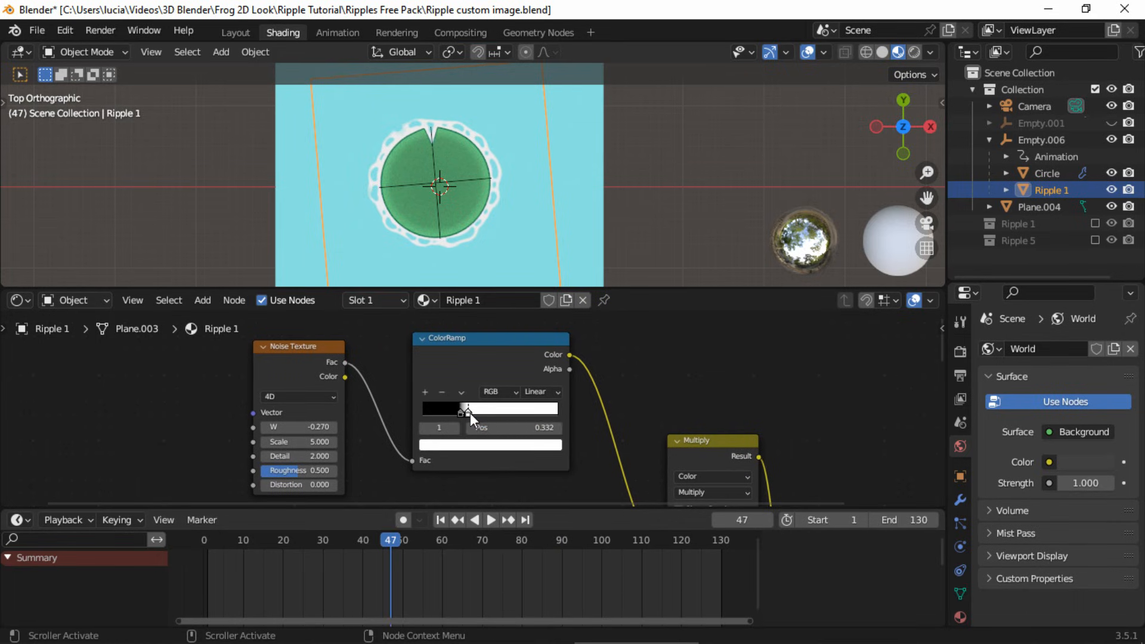
{"action": "key", "text": "i"}
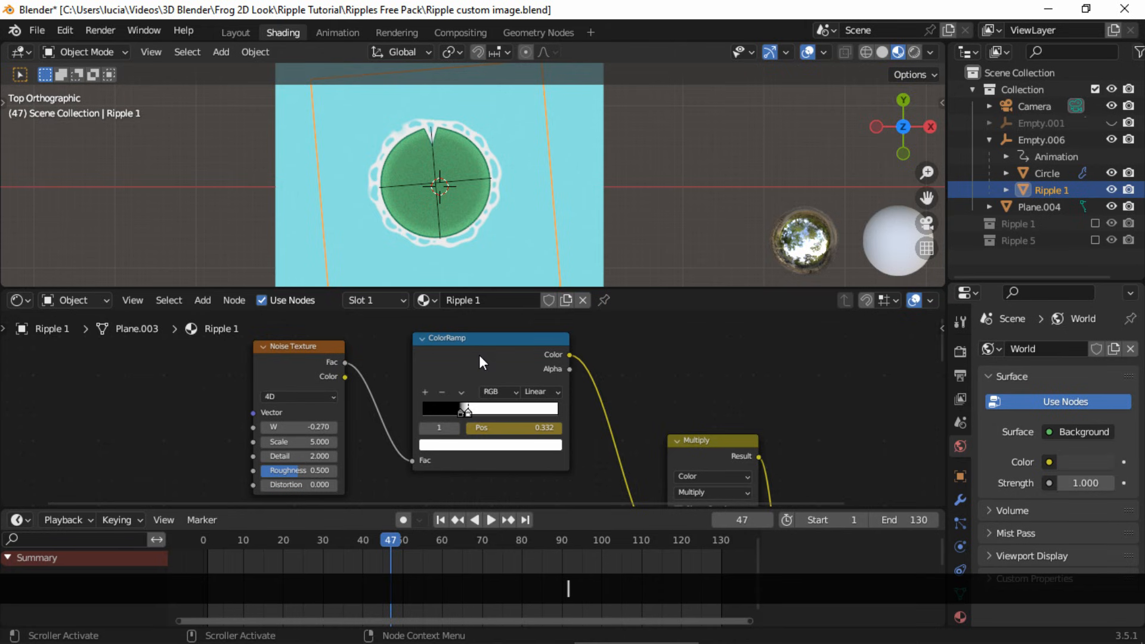
Keyframe the noise ColorRamp's white stop at 0.332 and black stop at 0.273 again at frame 72
{"action": "left_click", "coordinate": [490, 547]}
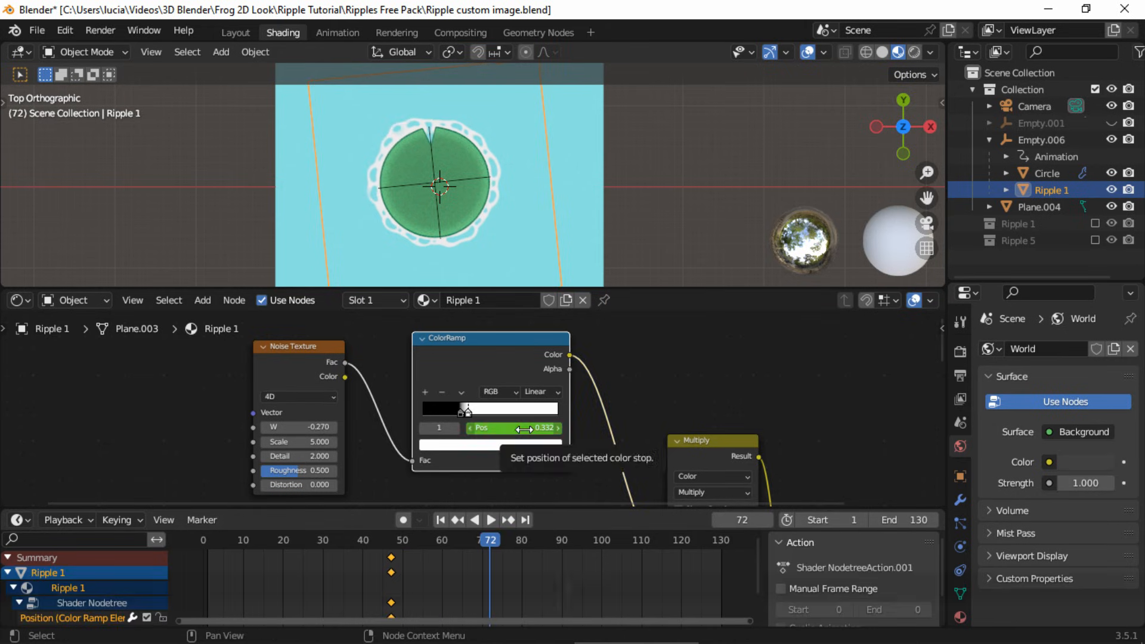
{"action": "key", "text": "i"}
{"action": "left_click", "coordinate": [460, 412]}
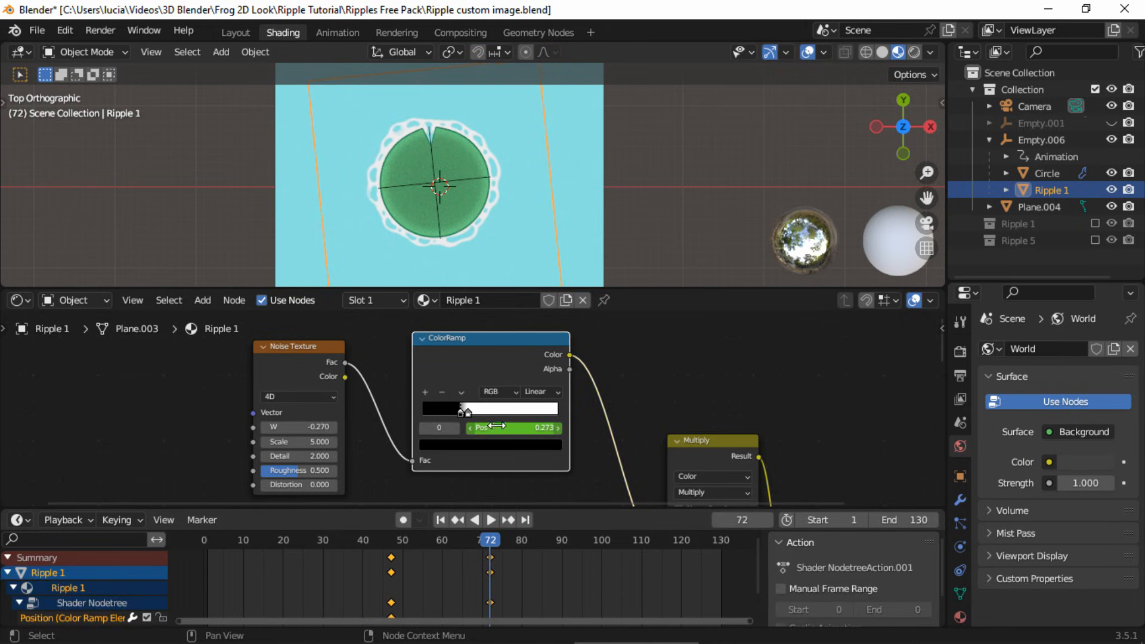
At frame 11, move the noise ColorRamp's white stop far toward the white end and keyframe its position
{"action": "left_click", "coordinate": [248, 542]}
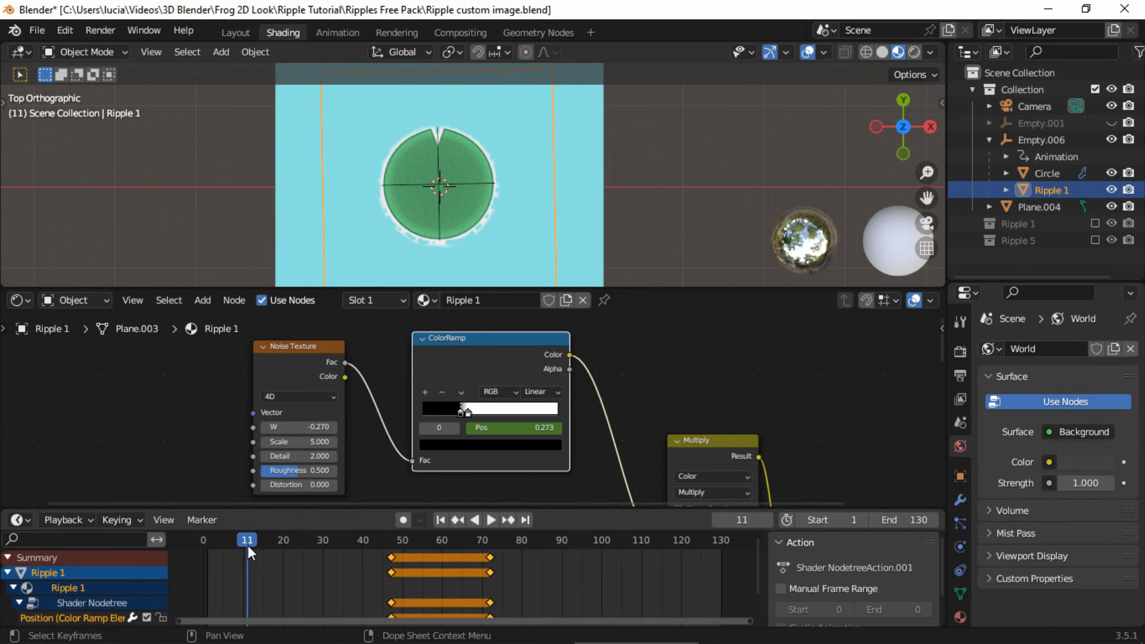
{"action": "left_click_drag", "start_coordinate": [468, 413], "coordinate": [540, 413]}
{"action": "key", "text": "i"}
At frame 125, keyframe the noise ColorRamp's white stop at about 0.86 and its black stop at 0.436, and play the animation
{"action": "left_click", "coordinate": [701, 541]}
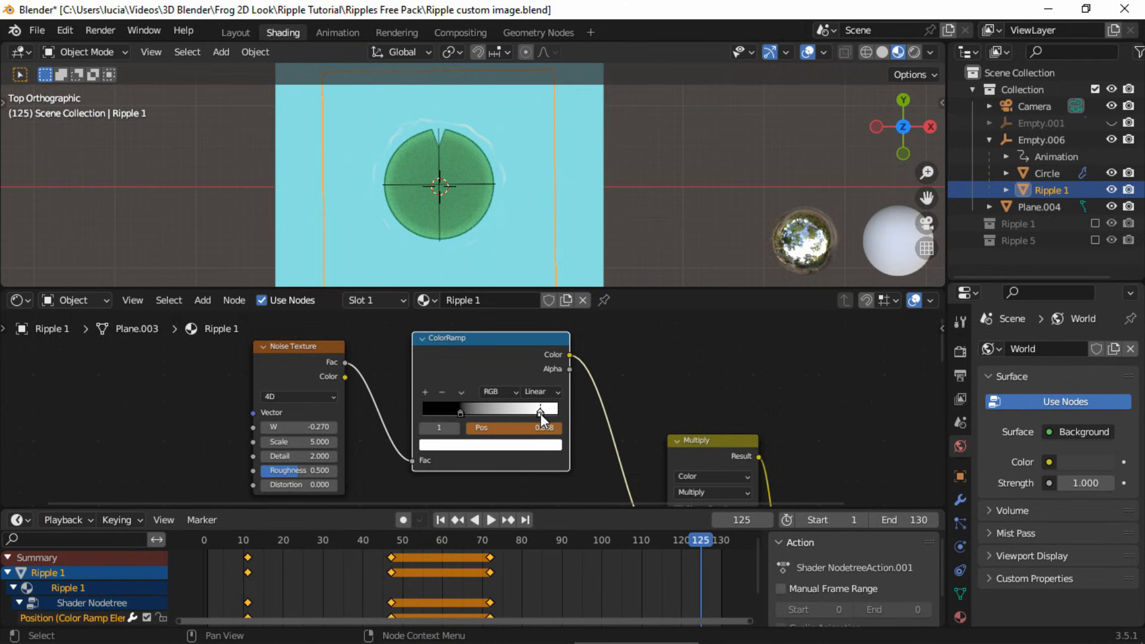
{"action": "key", "text": "i"}
{"action": "left_click_drag", "start_coordinate": [462, 413], "coordinate": [482, 413]}
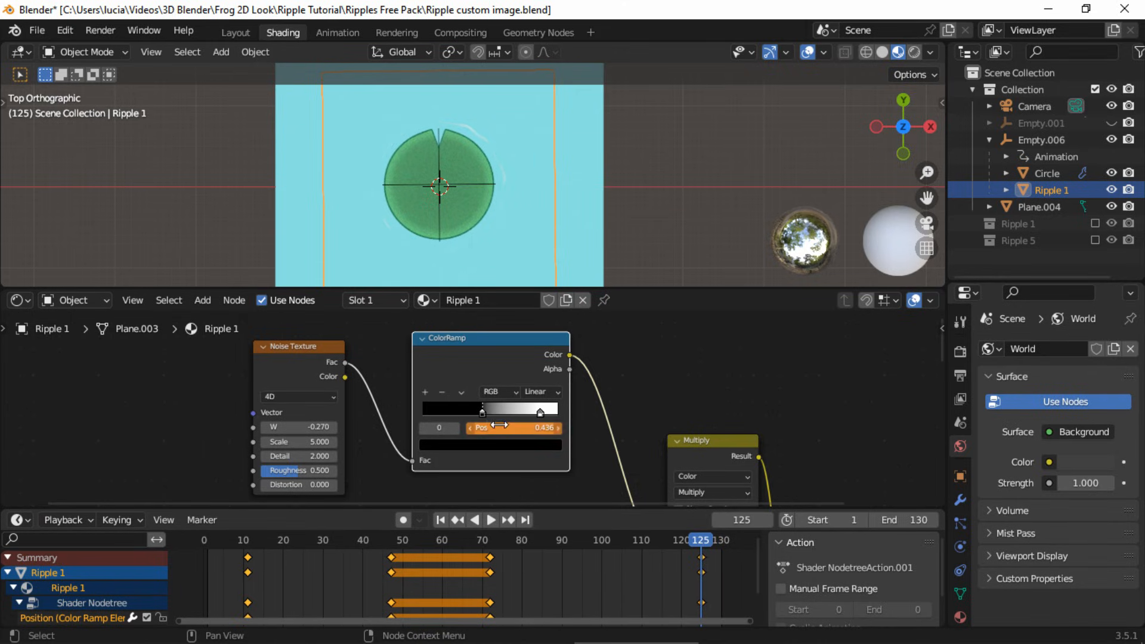
{"action": "key", "text": "i"}
{"action": "key", "text": "space"}
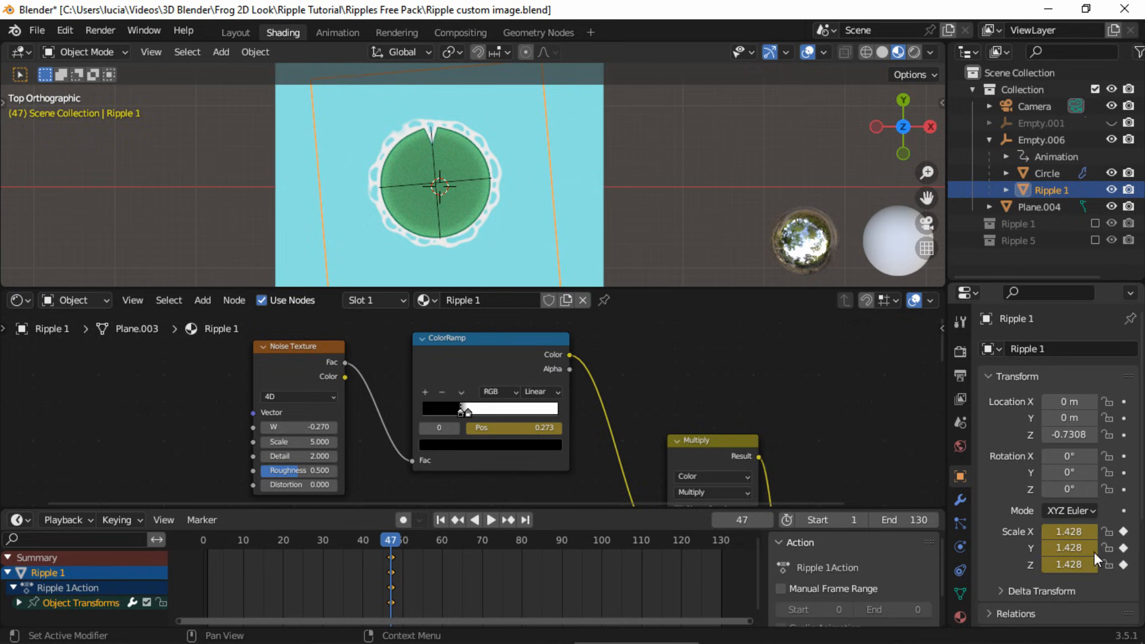
Preview the Frog Mask 1.jpg node, scale the Ripple 1 plane down to 1.201 at frame 1, and keyframe its scale
{"action": "left_click", "coordinate": [440, 520]}
{"action": "left_click", "coordinate": [428, 362], "text": "ctrl+shift"}
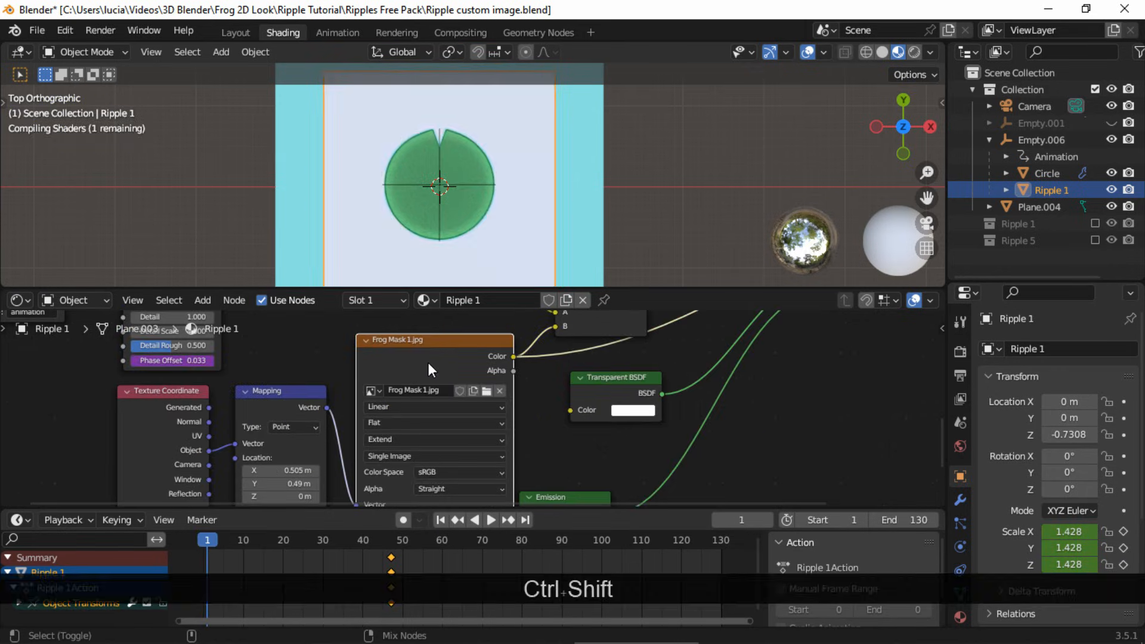
{"action": "key", "text": "s"}
{"action": "left_click", "coordinate": [616, 156]}
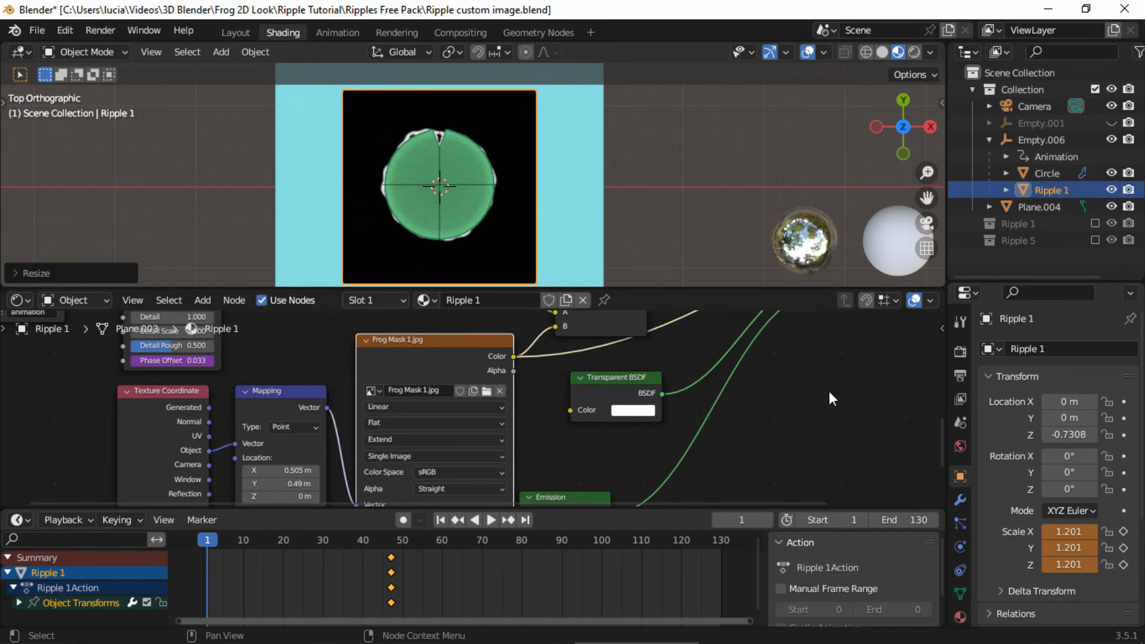
{"action": "left_click", "coordinate": [1124, 532]}
Enlarge the Ripple 1 plane at frame 129, keyframe its scale, and play the animation
{"action": "left_click", "coordinate": [526, 520]}
{"action": "key", "text": "Left"}
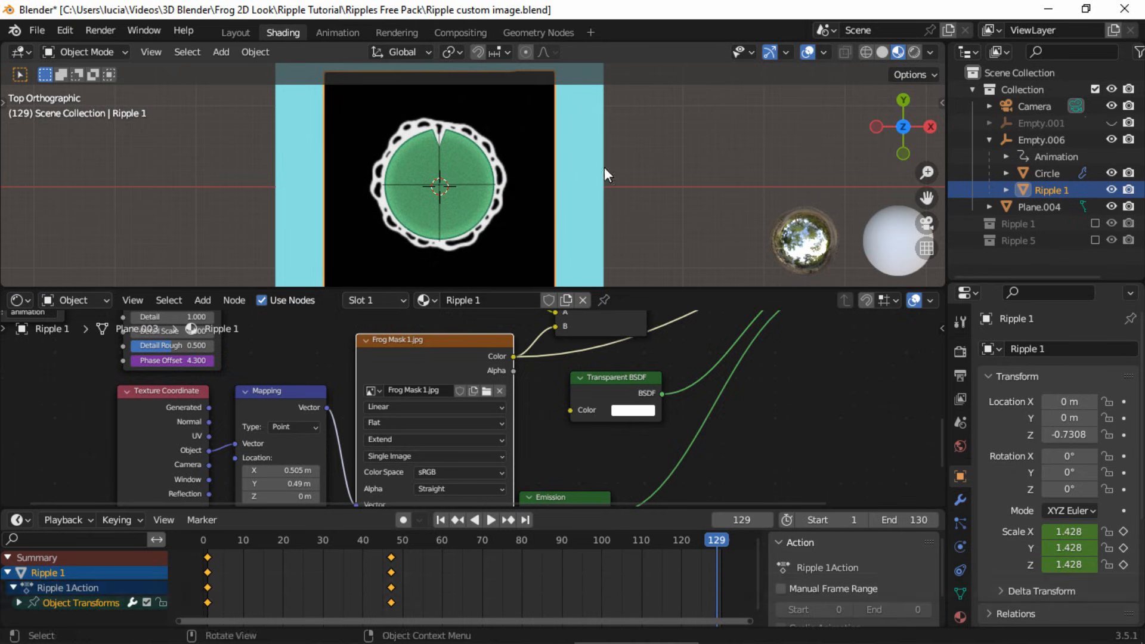
{"action": "left_click", "coordinate": [1124, 565]}
{"action": "key", "text": "space"}
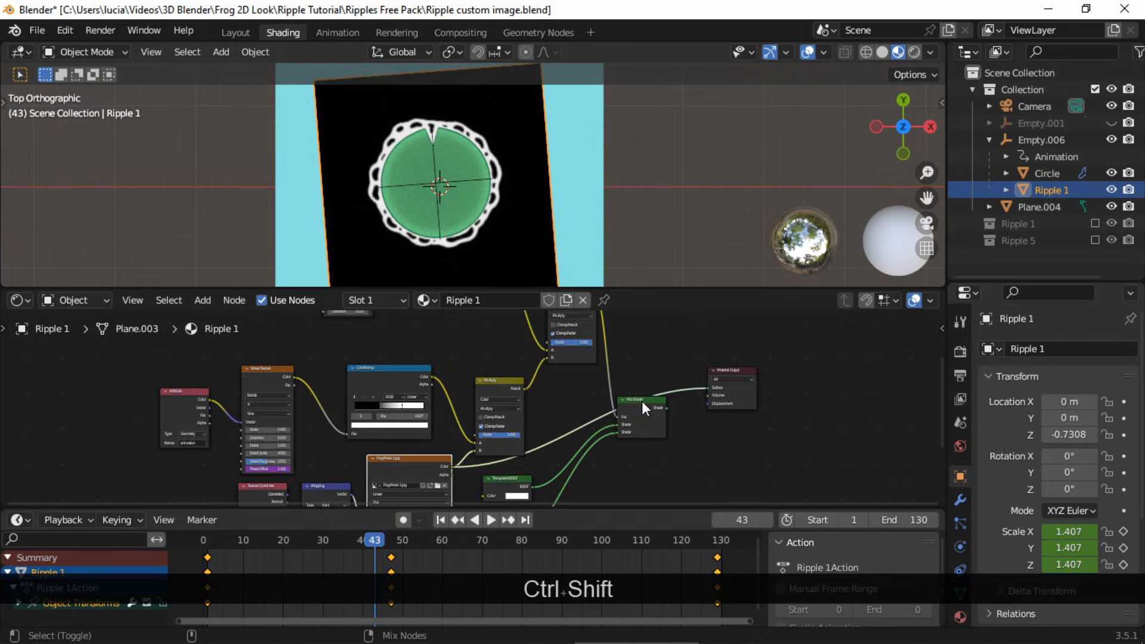
Connect the Mix Shader to Ripple 1's material output and play the finished ripple animation from the first frame
{"action": "left_click", "coordinate": [642, 400], "text": "ctrl+shift"}
{"action": "key", "text": "shift+Left"}
{"action": "key", "text": "space"}
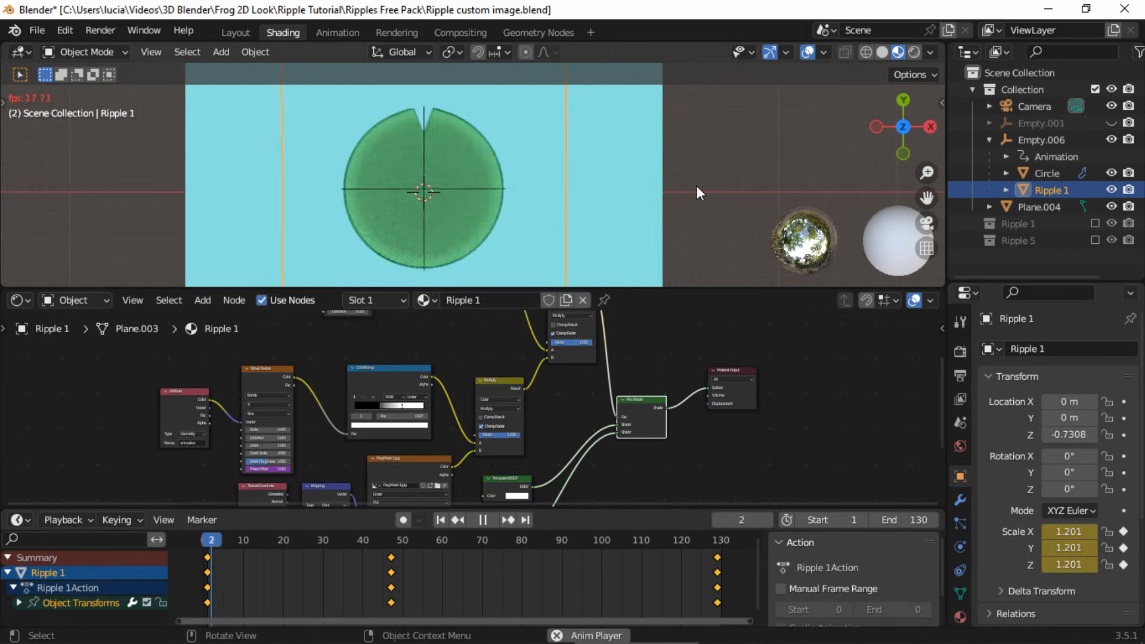
{"action": "middle_click_drag", "start_coordinate": [698, 184], "coordinate": [651, 193], "text": "ctrl"}
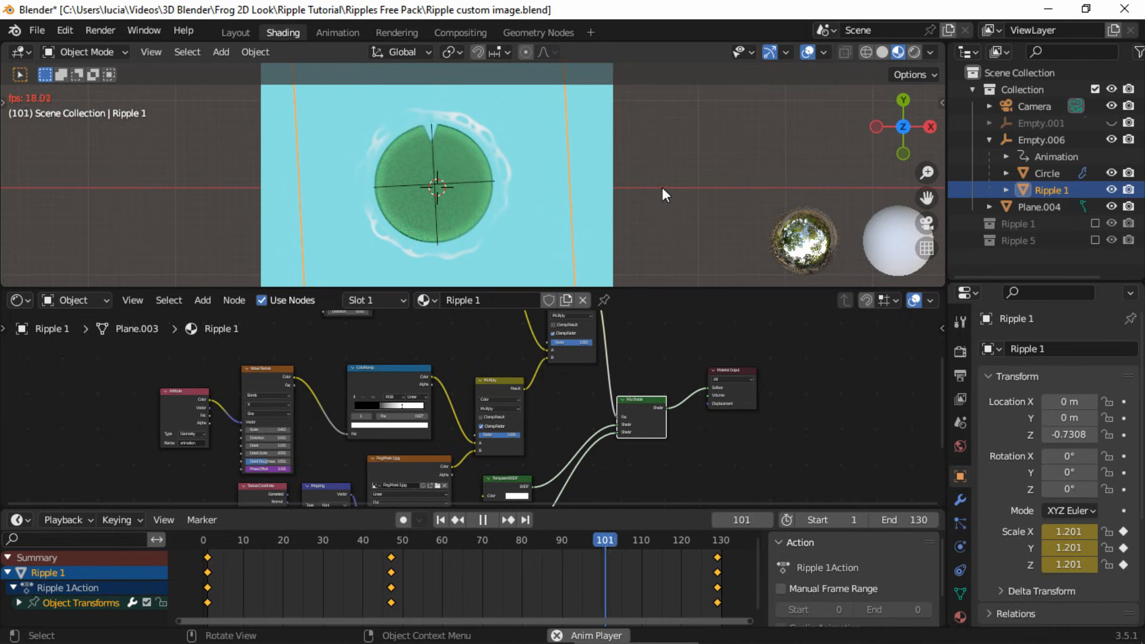
{"action": "key", "text": "space"}
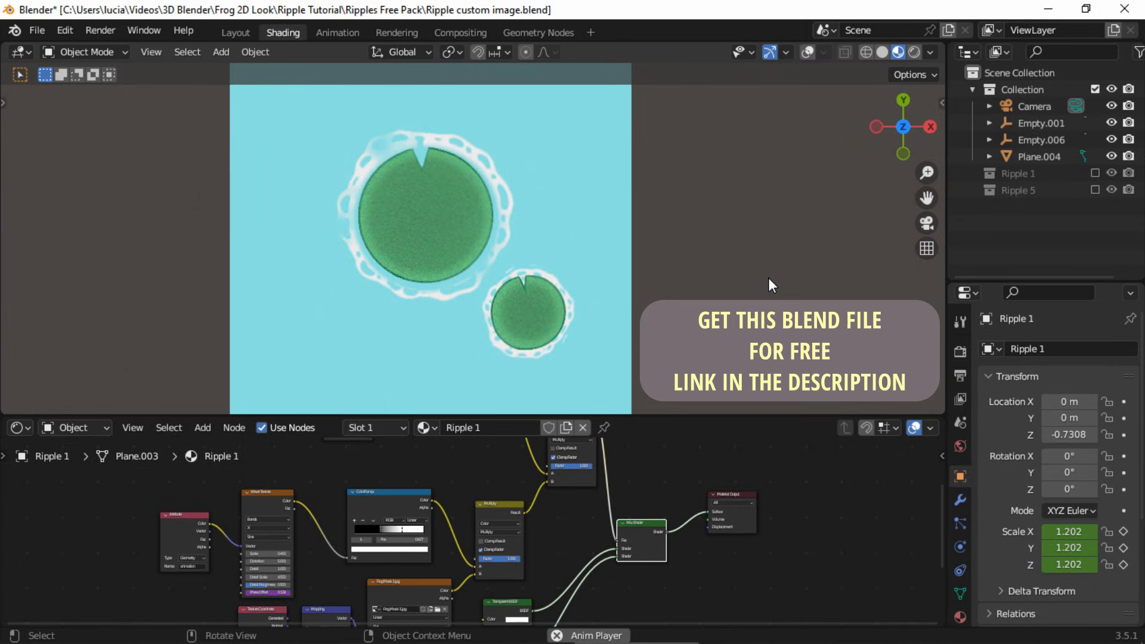
{"action": "middle_click_drag", "start_coordinate": [753, 264], "coordinate": [781, 307], "text": "ctrl"}
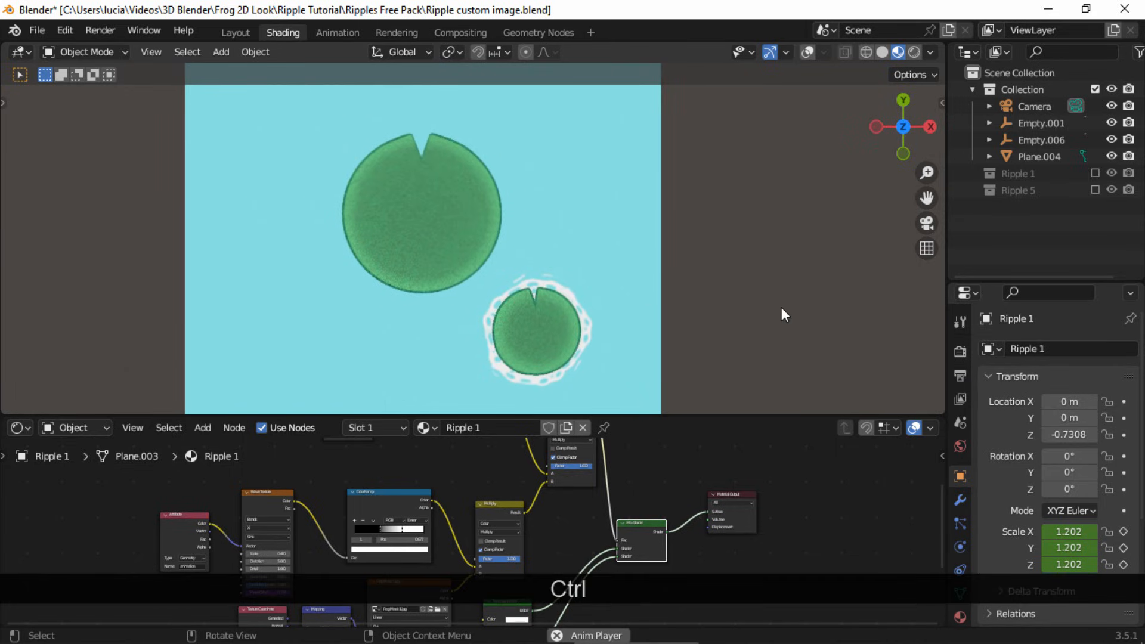
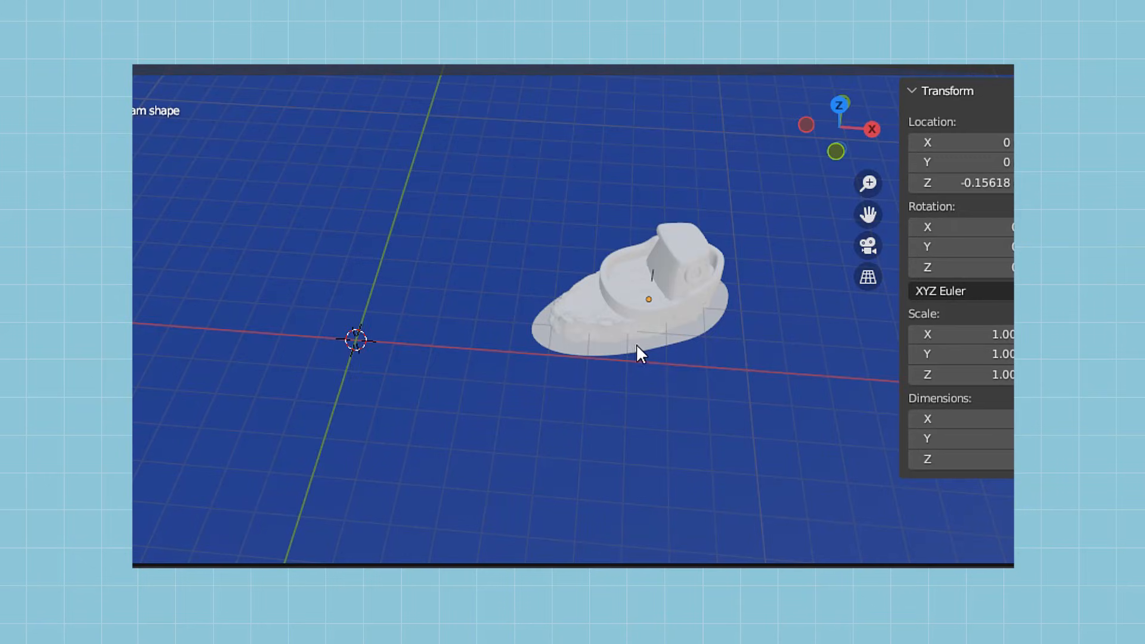
{"action": "scroll", "coordinate": [635, 344], "scroll_direction": "up", "scroll_amount": 6}
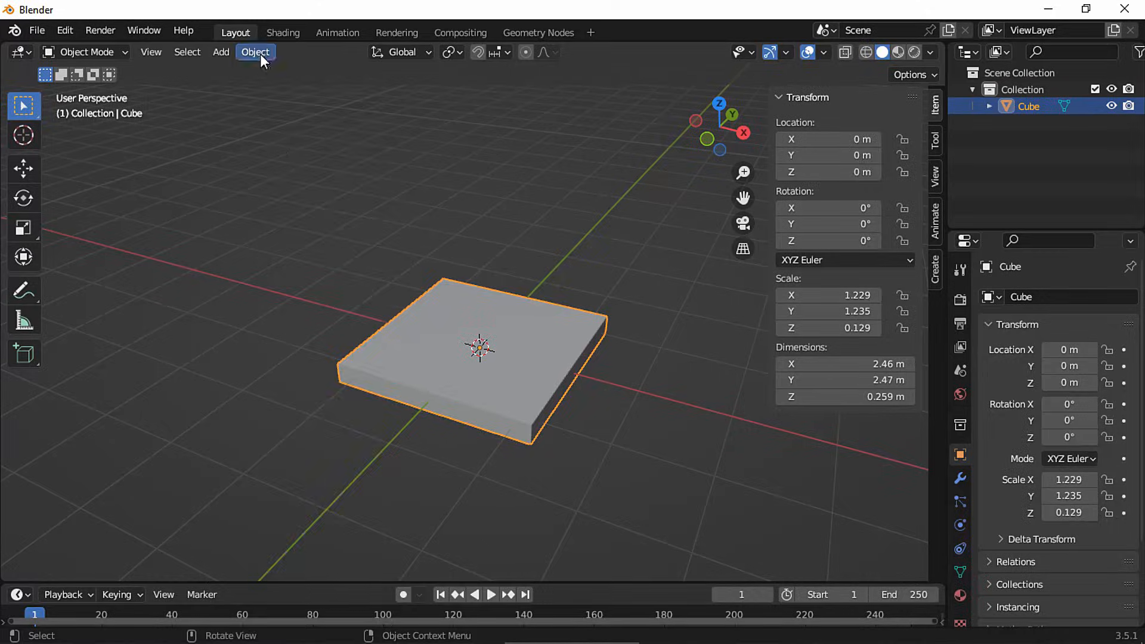
Apply the cube's scale and add a plain axes Empty at the scene origin
{"action": "left_click", "coordinate": [257, 52]}
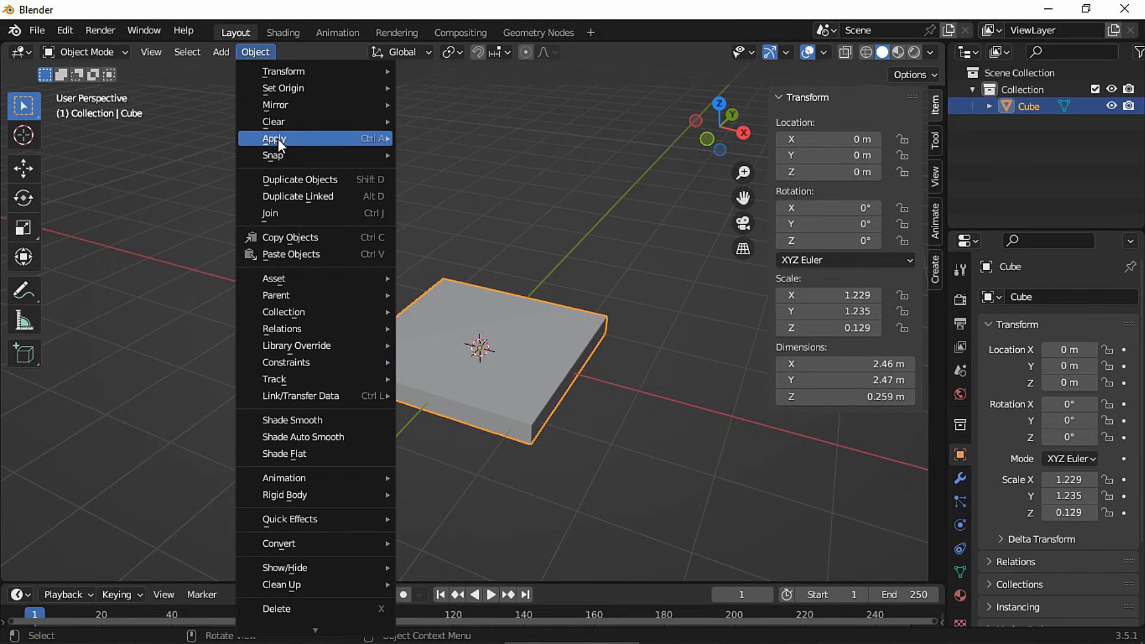
{"action": "mouse_move", "coordinate": [278, 139]}
{"action": "left_click", "coordinate": [442, 170]}
{"action": "key", "text": "shift+a"}
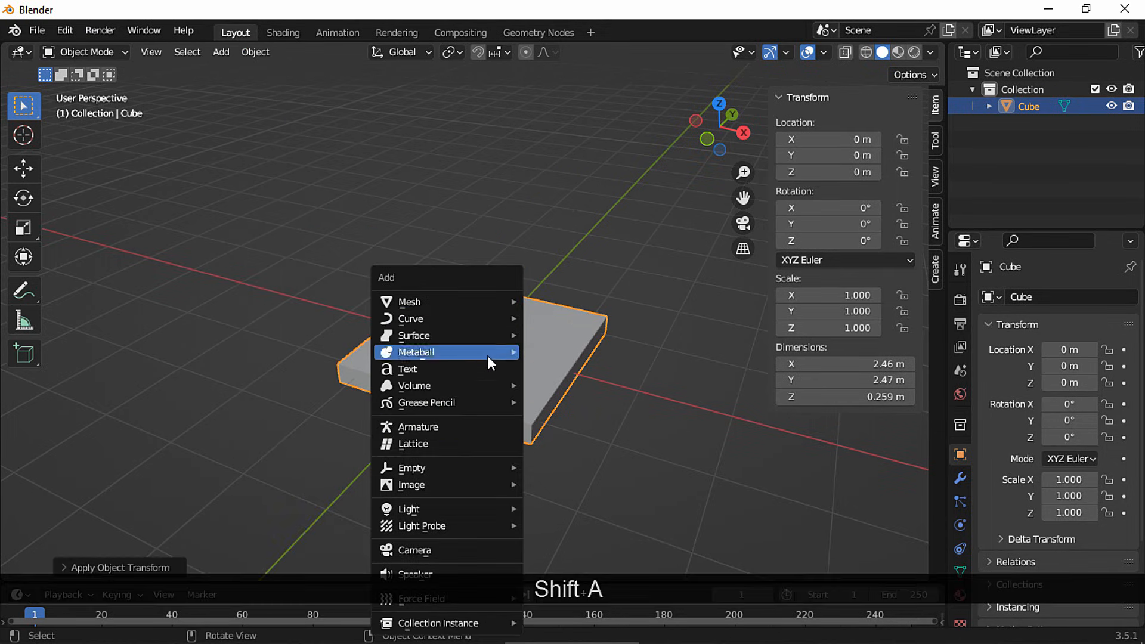
{"action": "mouse_move", "coordinate": [486, 474]}
{"action": "left_click", "coordinate": [560, 468]}
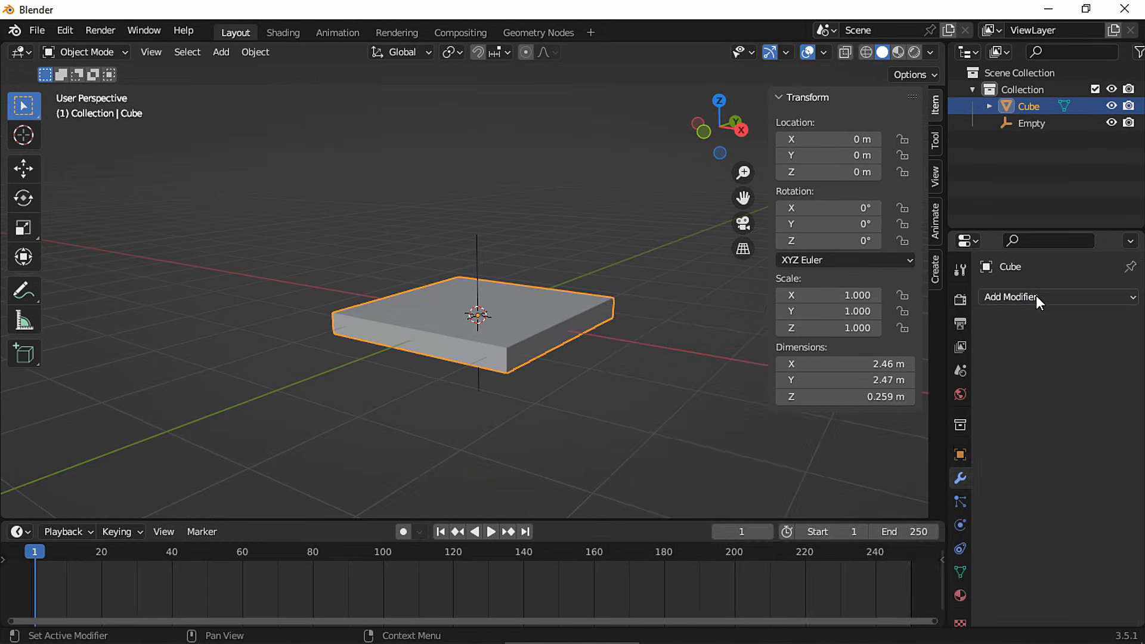
Add a Displace modifier to the cube, subdivide its whole mesh with 10 cuts, and subdivide it once more
{"action": "left_click", "coordinate": [1035, 296]}
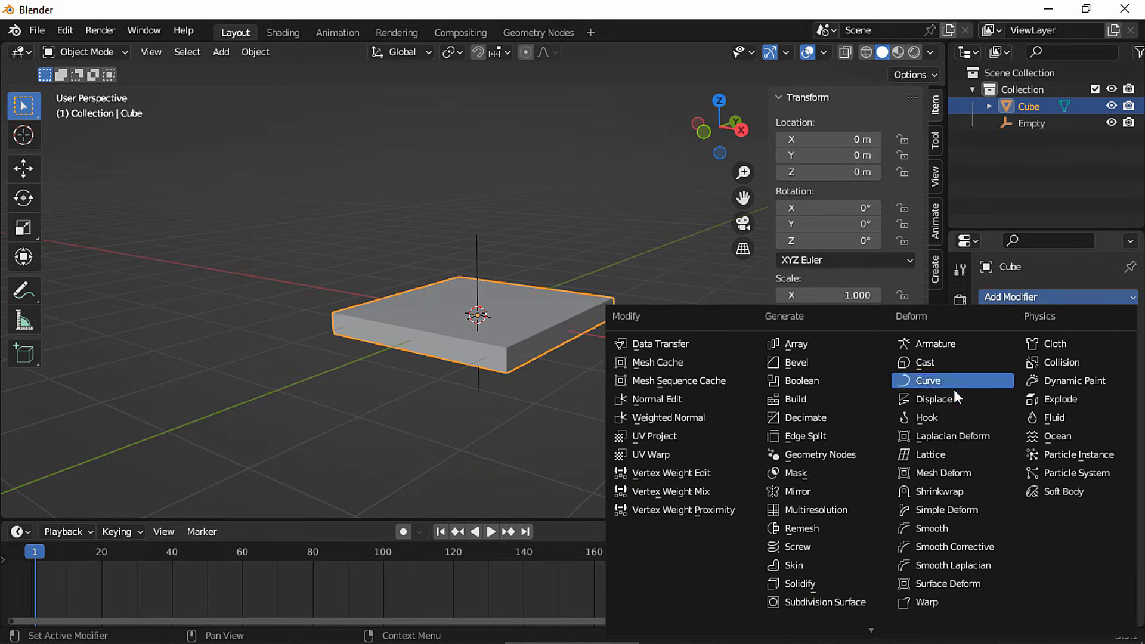
{"action": "left_click", "coordinate": [949, 399]}
{"action": "key", "text": "Tab"}
{"action": "right_click", "coordinate": [495, 268]}
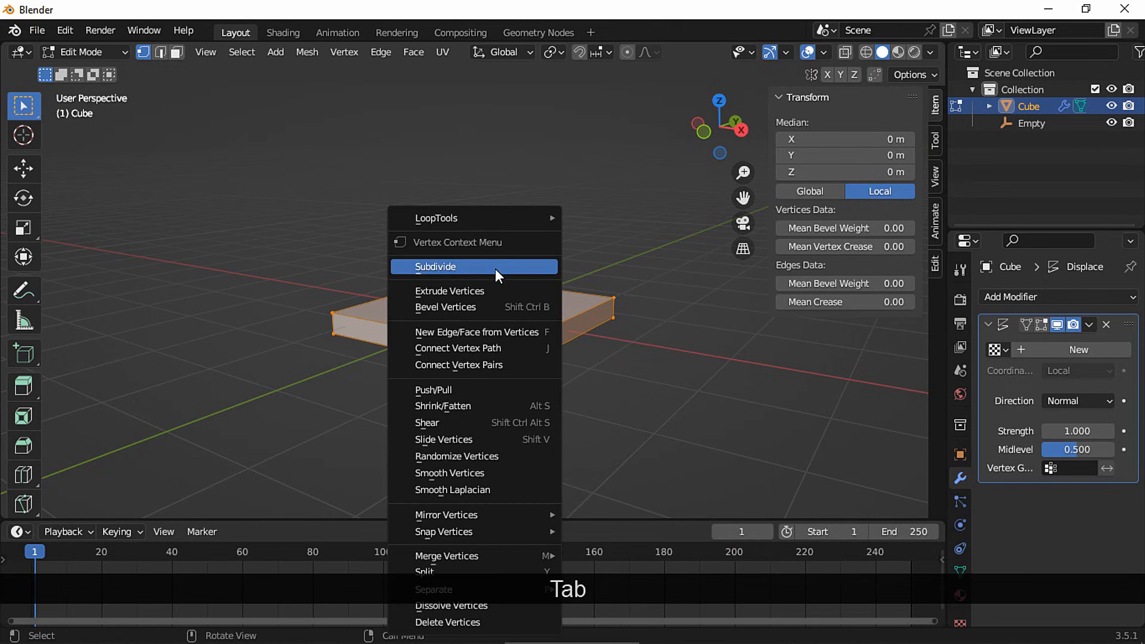
{"action": "left_click", "coordinate": [453, 267]}
{"action": "left_click", "coordinate": [152, 502]}
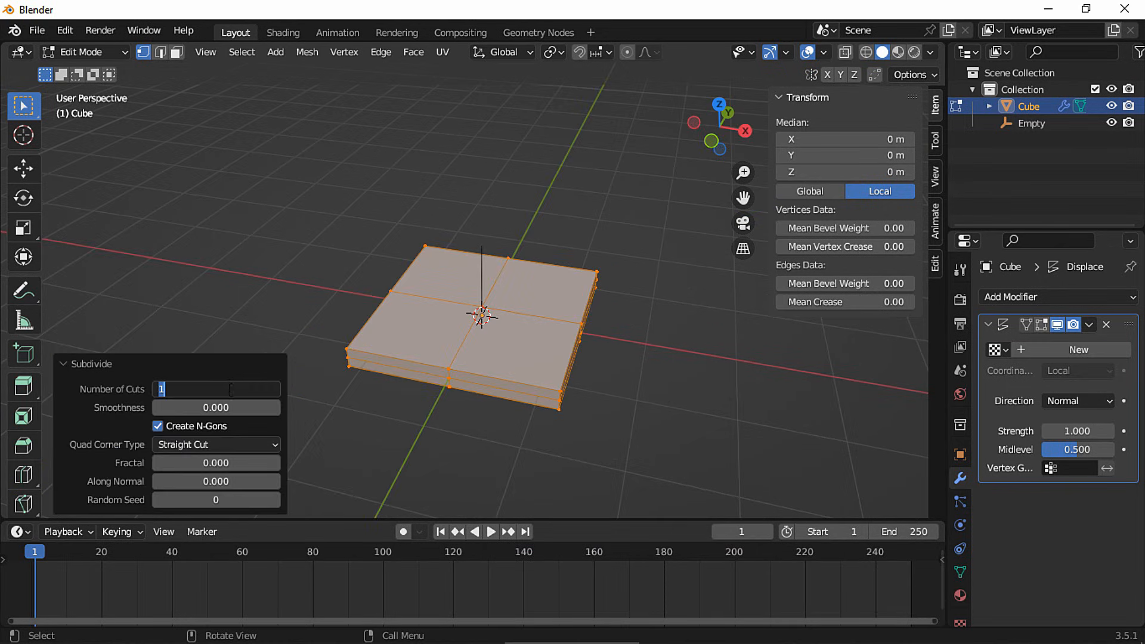
{"action": "double_click", "coordinate": [232, 388]}
{"action": "type", "text": "10"}
{"action": "key", "text": "Return"}
{"action": "right_click", "coordinate": [503, 273]}
{"action": "left_click", "coordinate": [503, 273]}
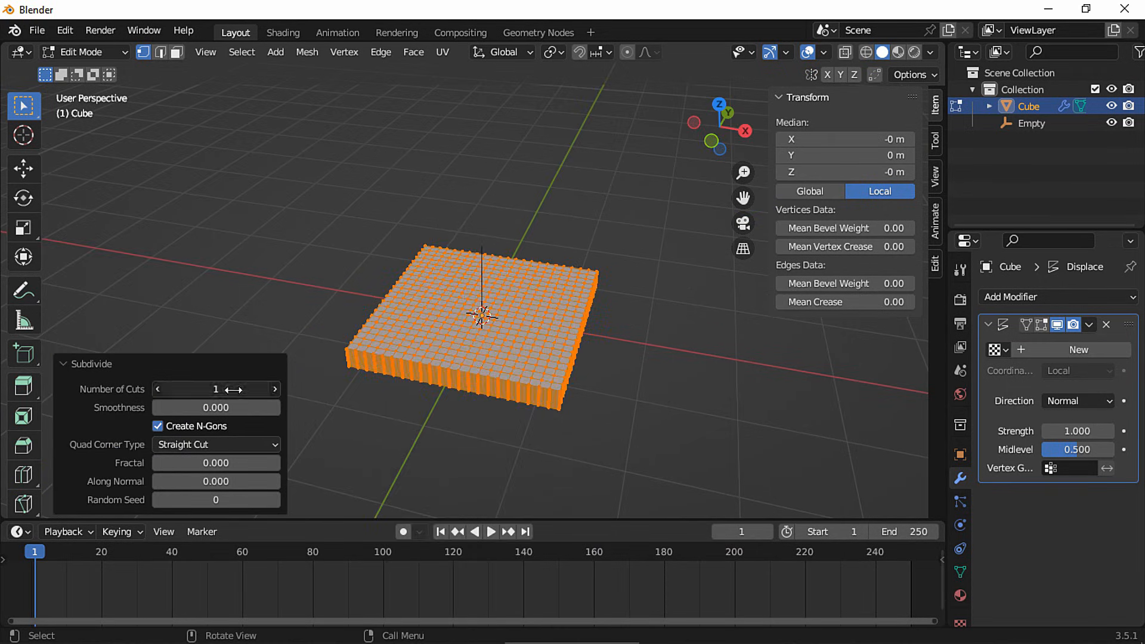
Give the Displace modifier a new texture with Object coordinates taken from the Empty and set its strength to 0.16
{"action": "key", "text": "Tab"}
{"action": "left_click", "coordinate": [1057, 349]}
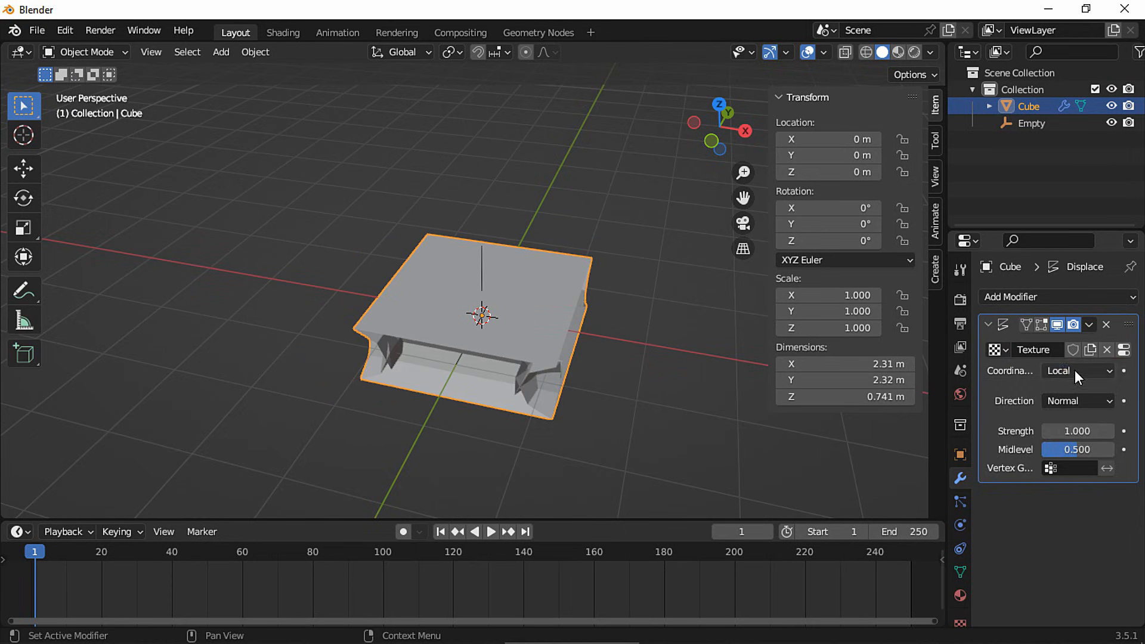
{"action": "left_click", "coordinate": [1075, 370]}
{"action": "left_click", "coordinate": [1018, 425]}
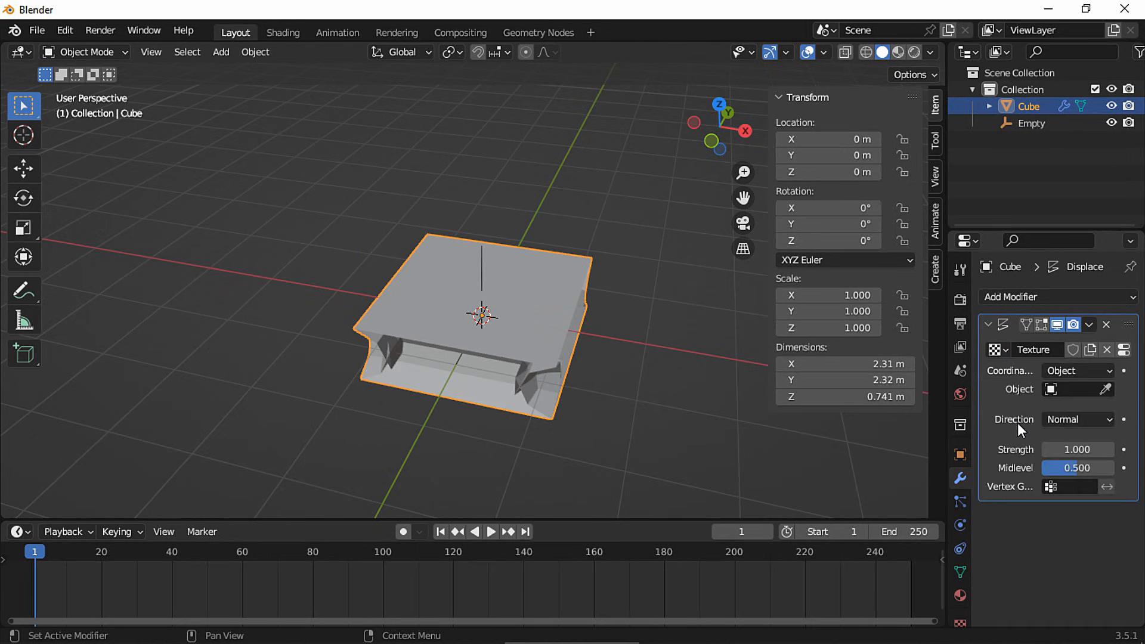
{"action": "left_click", "coordinate": [1105, 388]}
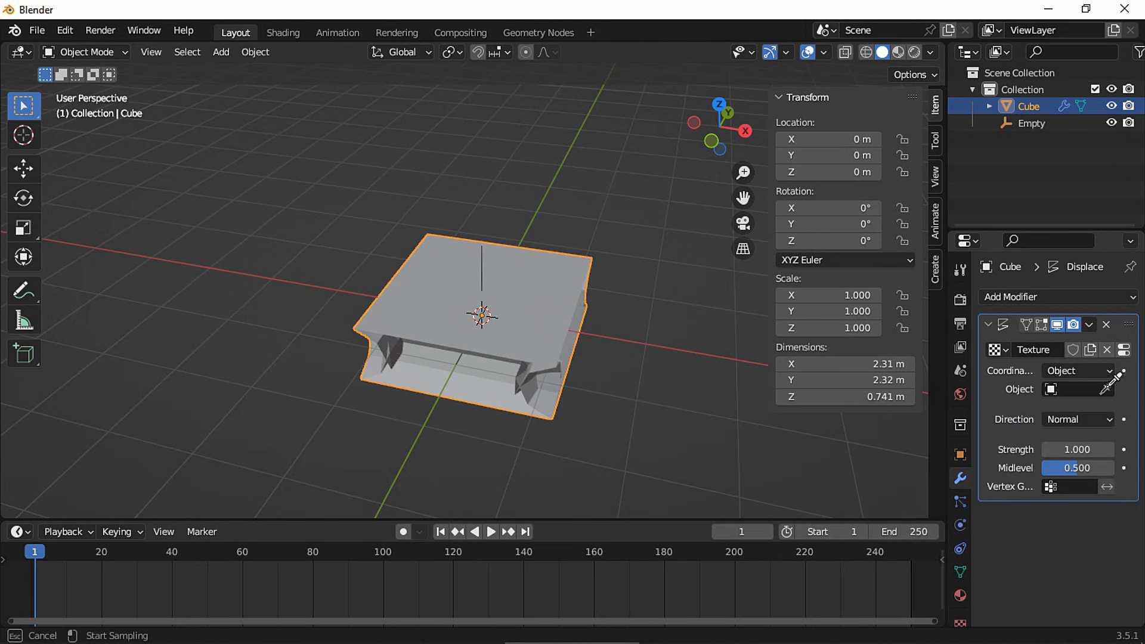
{"action": "left_click", "coordinate": [485, 269]}
{"action": "type", "text": "."}
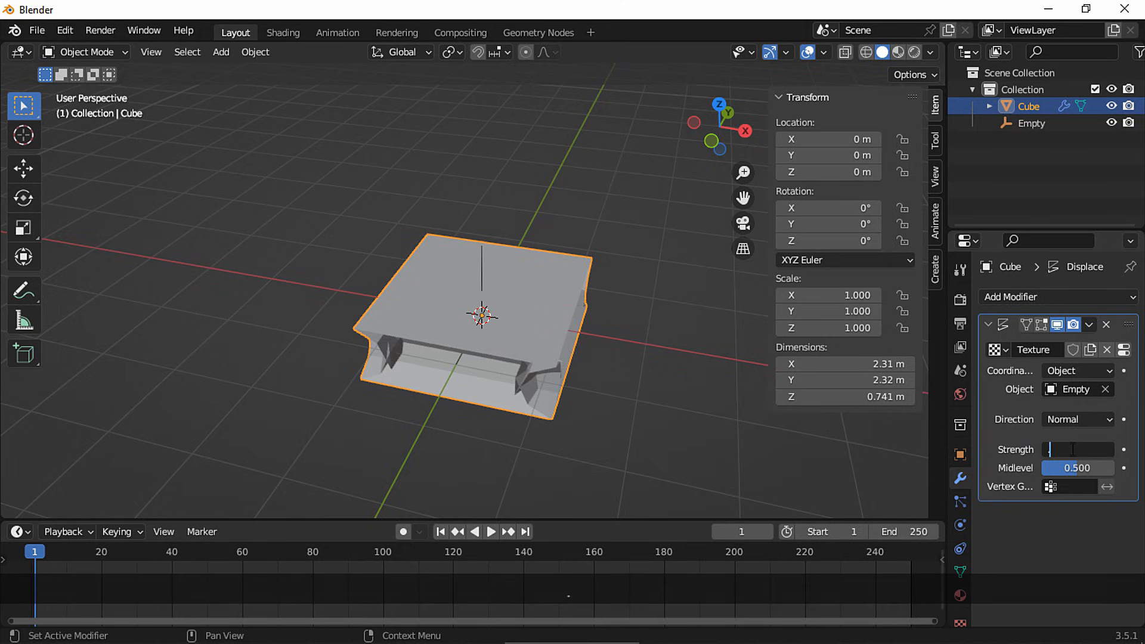
{"action": "type", "text": "16"}
{"action": "key", "text": "Return"}
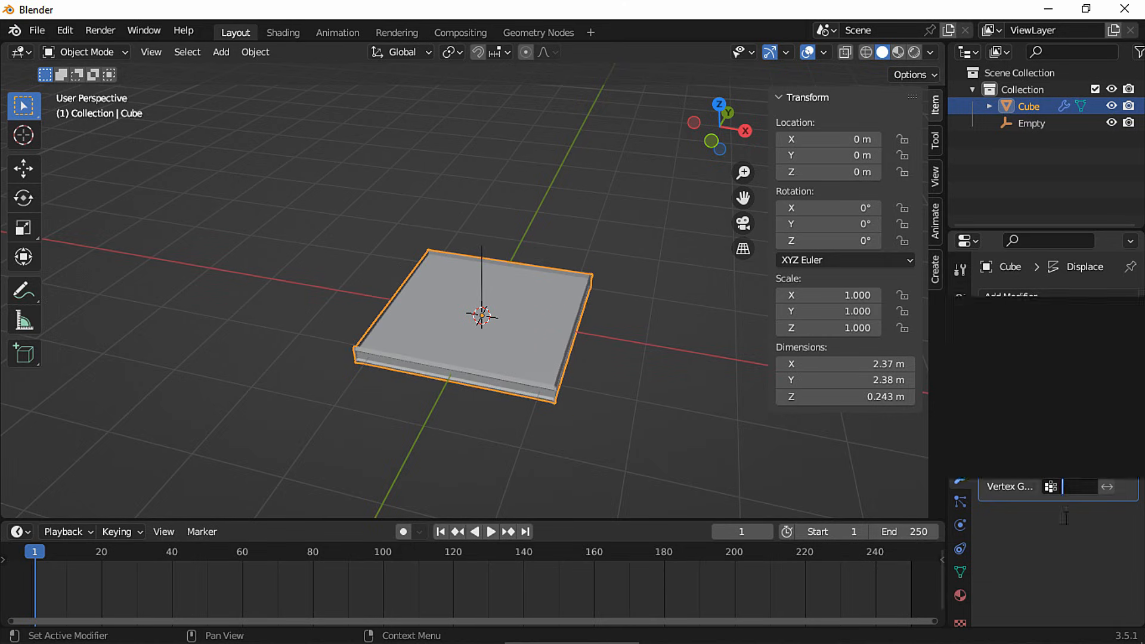
Create a vertex group named Displace and assign all the cube's vertices to it at weight 1
{"action": "left_click", "coordinate": [960, 571]}
{"action": "left_click", "coordinate": [1124, 351]}
{"action": "double_click", "coordinate": [1031, 353]}
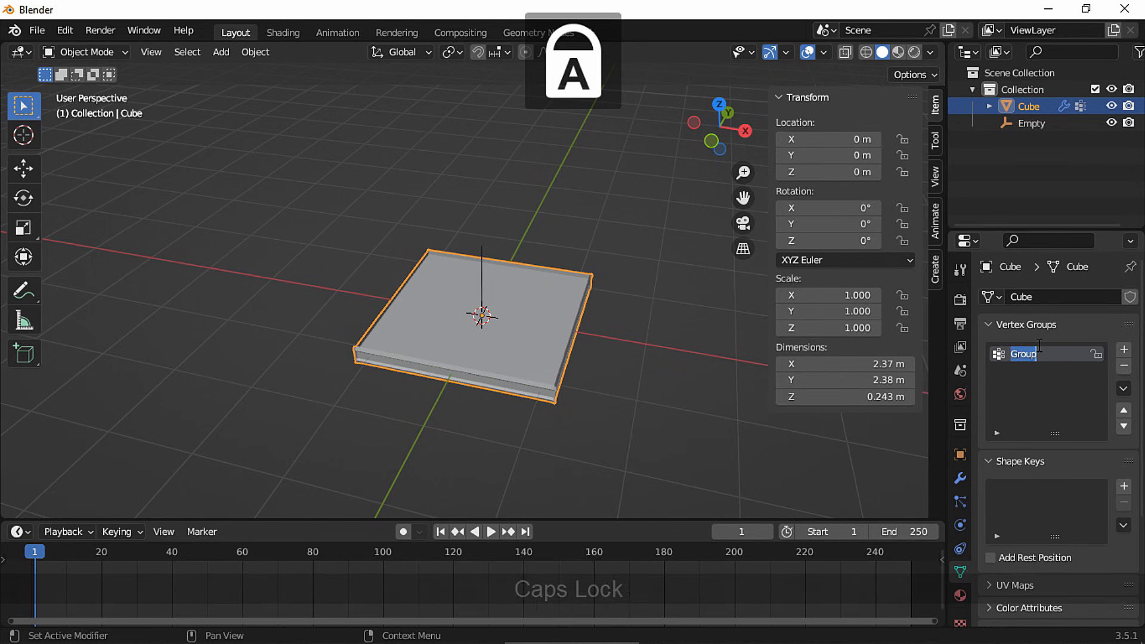
{"action": "type", "text": "Displace"}
{"action": "key", "text": "Return"}
{"action": "key", "text": "Tab"}
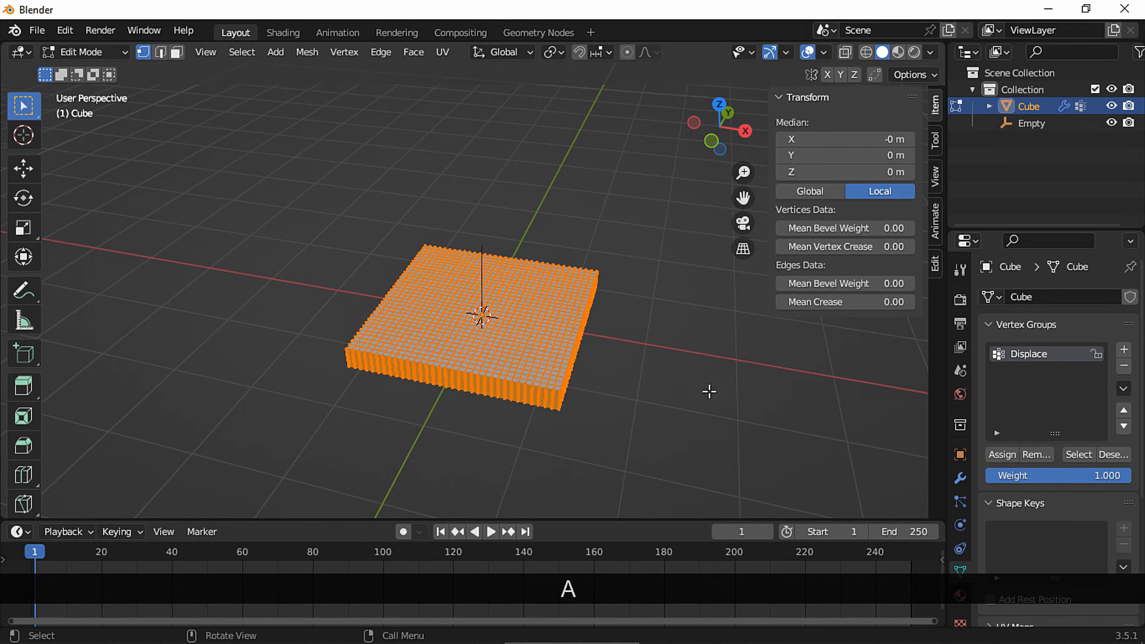
{"action": "left_click", "coordinate": [1004, 454]}
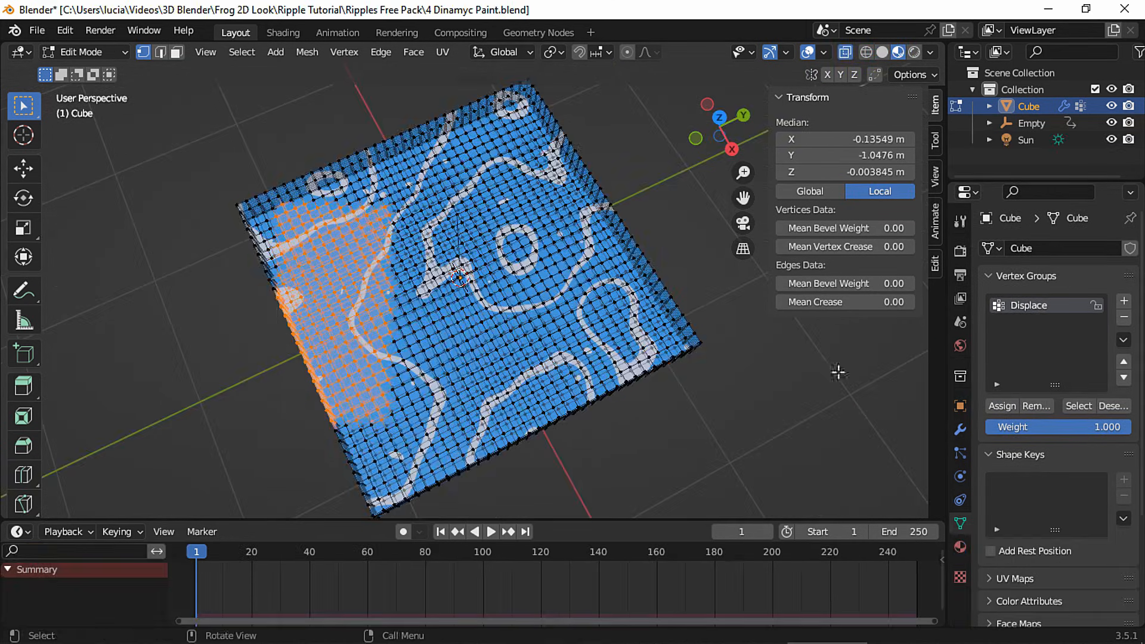
Assign the selected edge vertices to the Displace group at weight 0.472, select one corner's vertices, and leave mesh editing
{"action": "left_click_drag", "start_coordinate": [1059, 434], "coordinate": [1033, 434]}
{"action": "left_click", "coordinate": [1010, 406]}
{"action": "left_click_drag", "start_coordinate": [744, 402], "coordinate": [627, 285]}
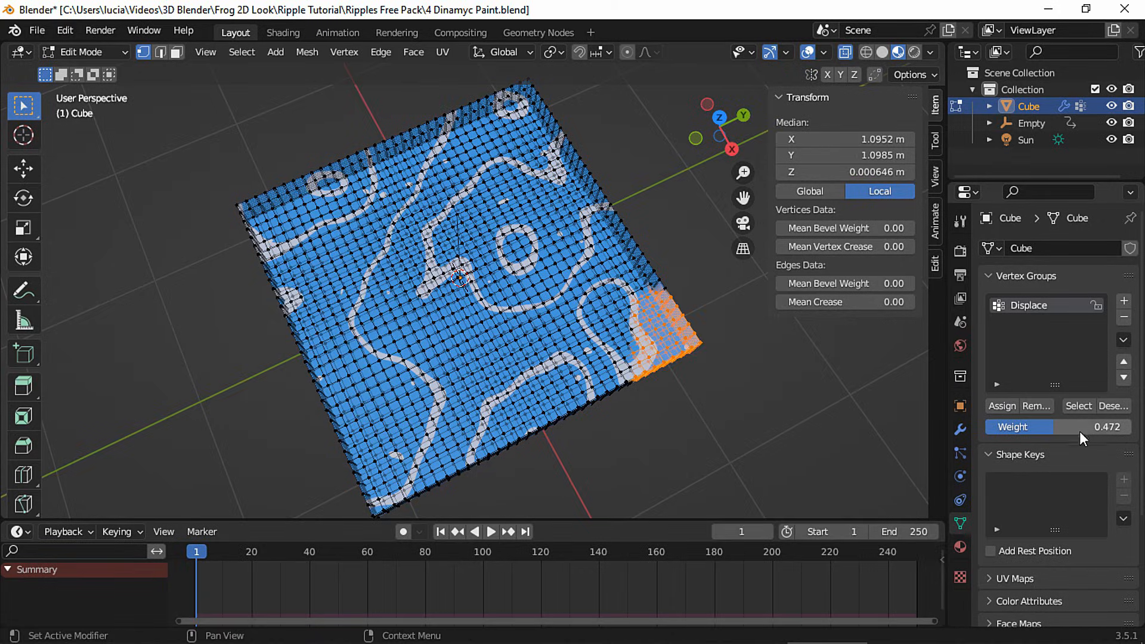
{"action": "key", "text": "Tab"}
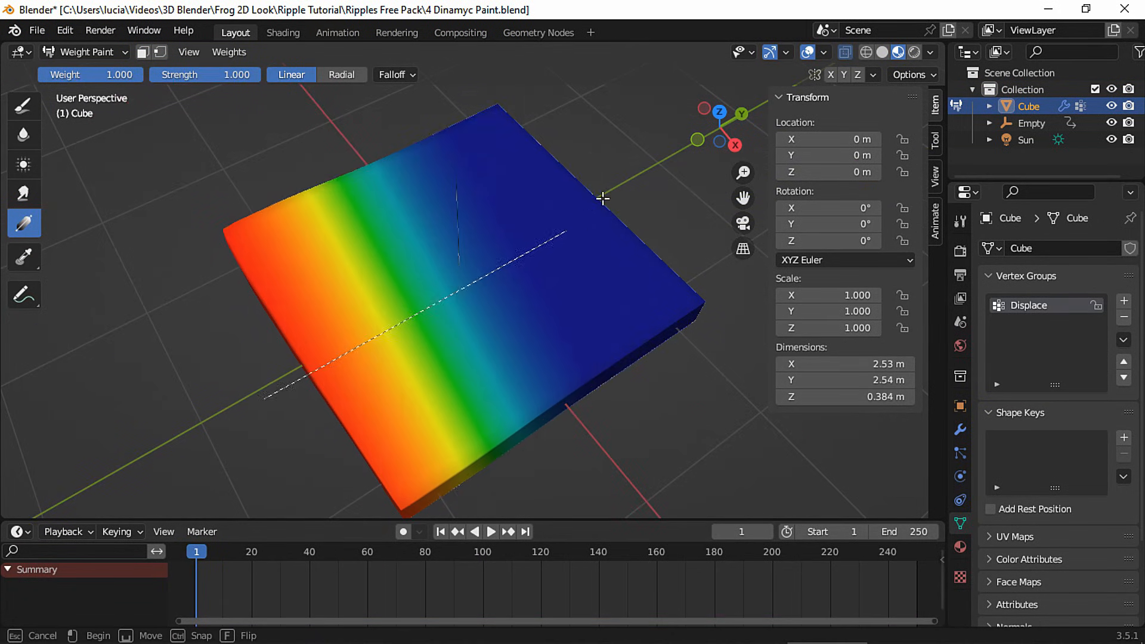
Paint a linear weight gradient diagonally across the slab and play the animation in Object Mode
{"action": "left_click_drag", "start_coordinate": [264, 398], "coordinate": [623, 124]}
{"action": "left_click", "coordinate": [83, 52]}
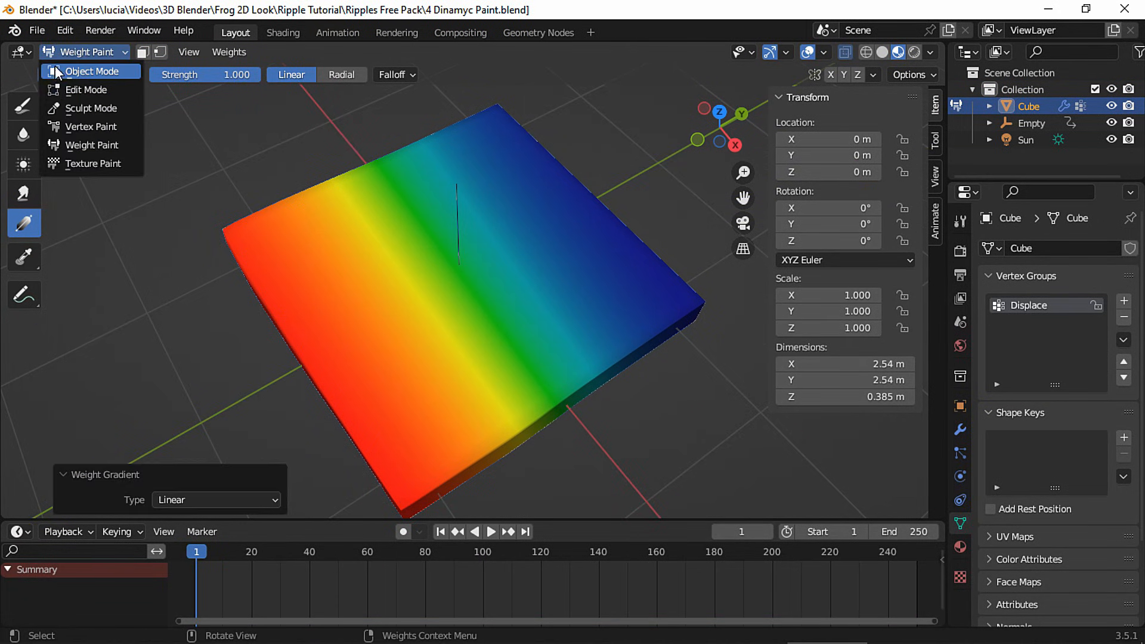
{"action": "left_click", "coordinate": [90, 66]}
{"action": "key", "text": "space"}
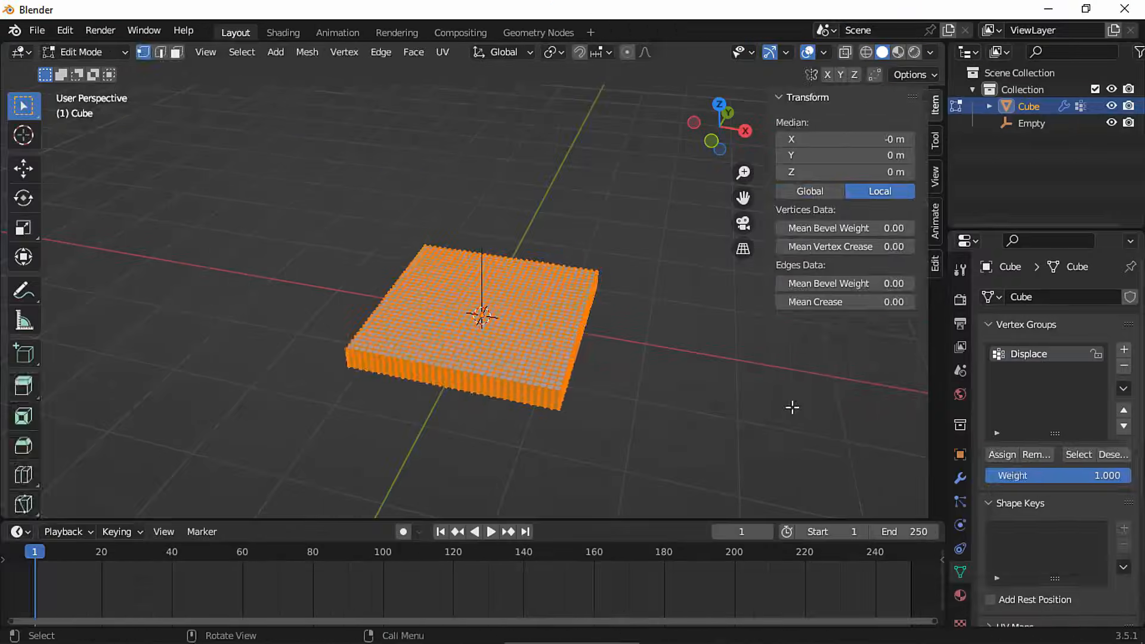
Return the cube to Object Mode and limit its Displace modifier to the Displace vertex group
{"action": "key", "text": "Tab"}
{"action": "left_click", "coordinate": [960, 478]}
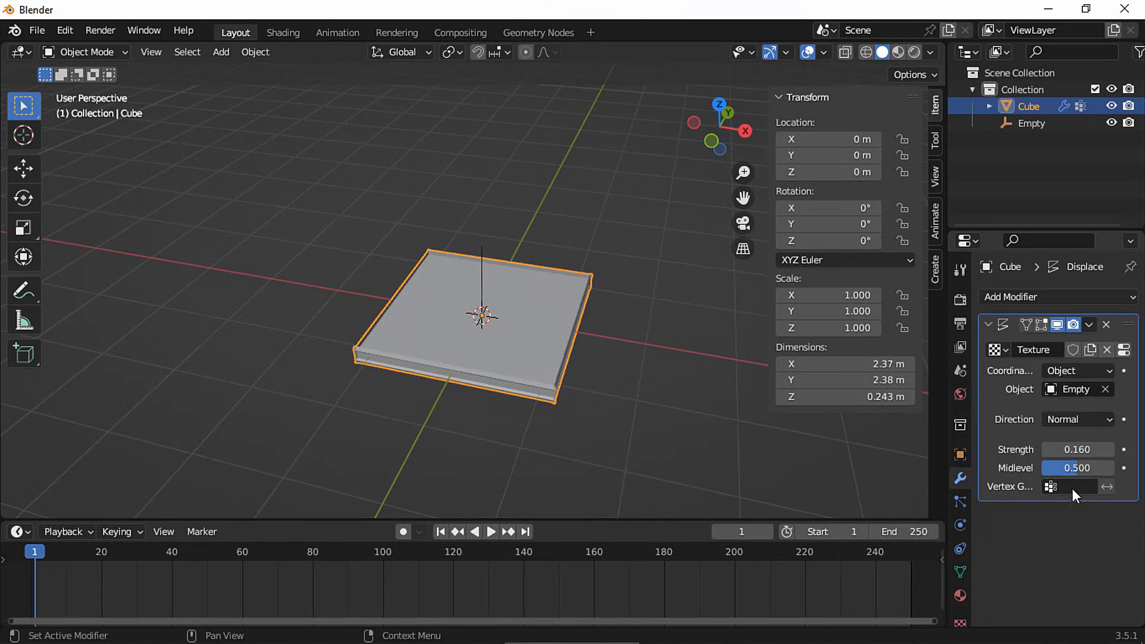
{"action": "left_click", "coordinate": [1071, 486]}
{"action": "left_click", "coordinate": [984, 312]}
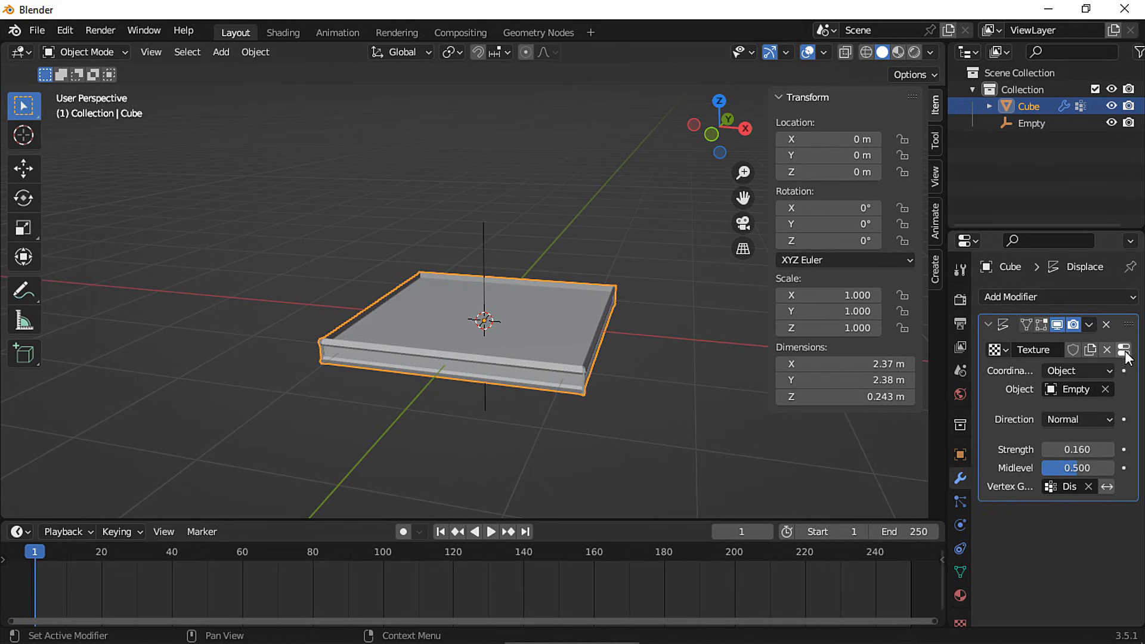
Change the displacement texture's type to Voronoi and set its size to 2
{"action": "left_click", "coordinate": [1118, 349]}
{"action": "left_click", "coordinate": [1073, 348]}
{"action": "left_click", "coordinate": [1054, 550]}
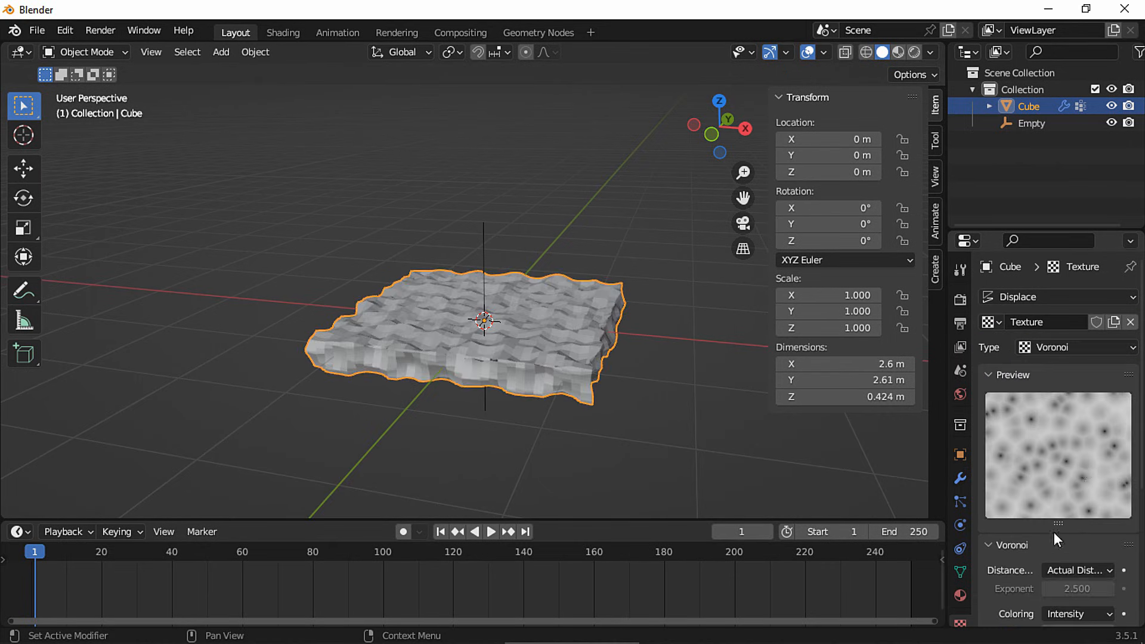
{"action": "left_click", "coordinate": [1012, 375]}
{"action": "left_click", "coordinate": [1077, 509]}
{"action": "type", "text": "1"}
{"action": "key", "text": "Return"}
{"action": "left_click", "coordinate": [1073, 509]}
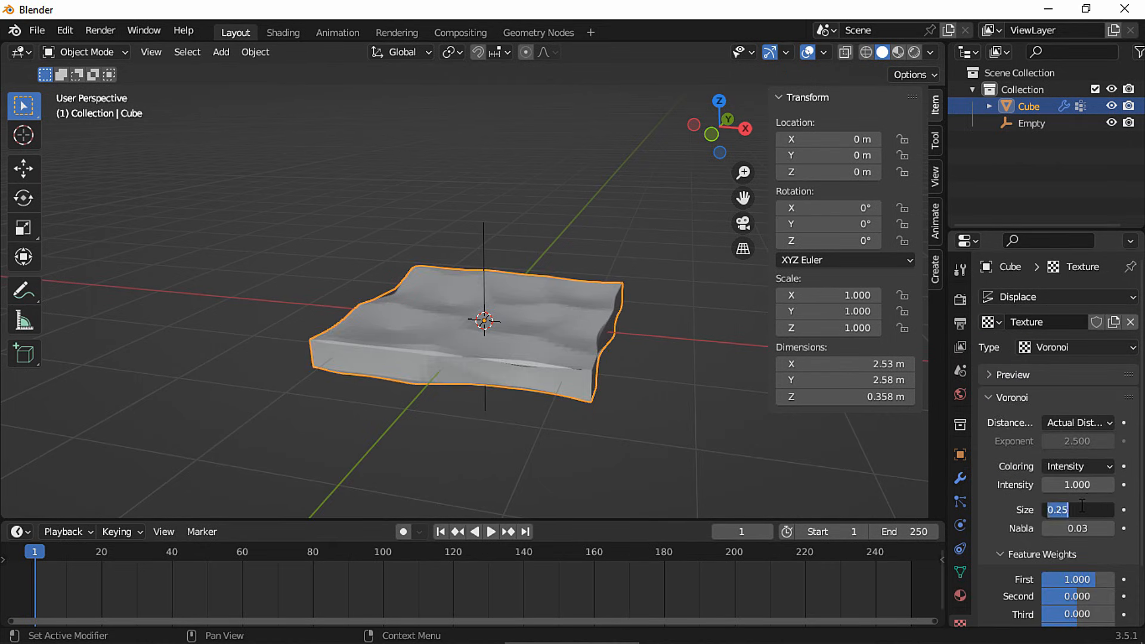
{"action": "type", "text": "2"}
{"action": "key", "text": "Return"}
Set the Voronoi texture's third and fourth feature weights to 2, and try out the Displace strength during playback
{"action": "scroll", "coordinate": [1071, 528], "scroll_direction": "down", "scroll_amount": 3}
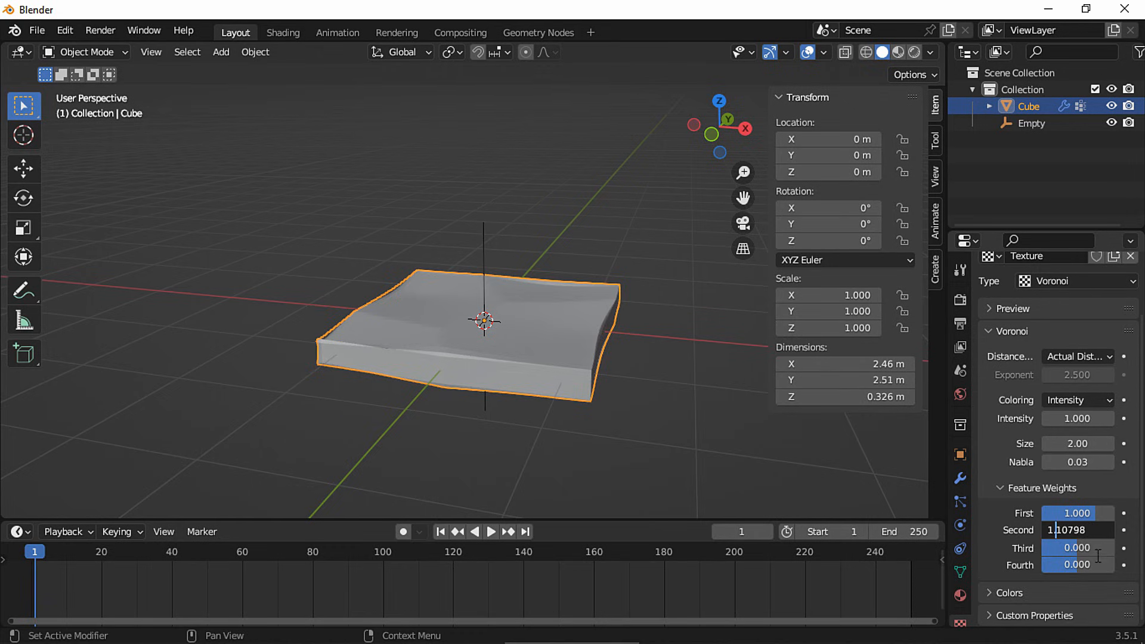
{"action": "key", "text": "Tab"}
{"action": "type", "text": "2"}
{"action": "key", "text": "Tab"}
{"action": "type", "text": "2"}
{"action": "key", "text": "Return"}
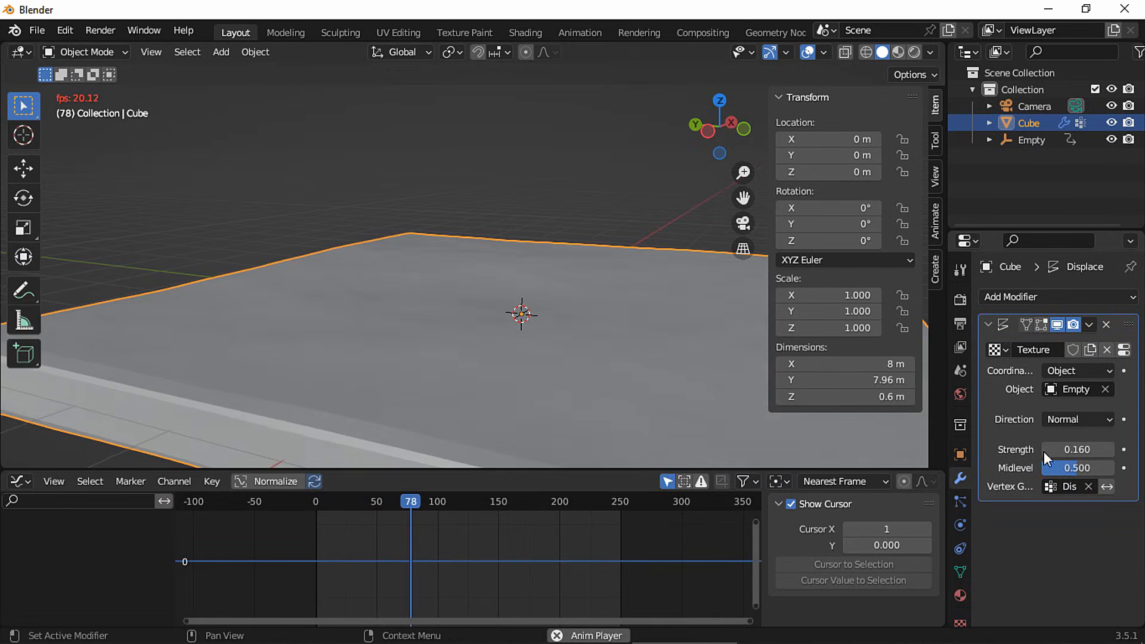
{"action": "left_click_drag", "start_coordinate": [1076, 451], "coordinate": [1100, 449], "text": "shift"}
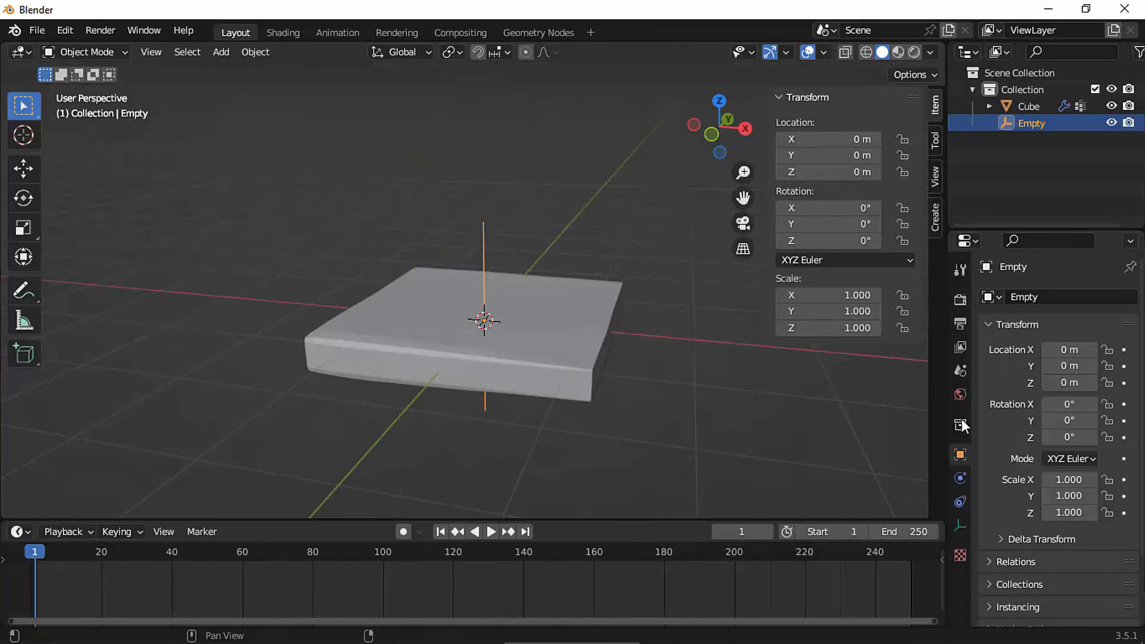
Keyframe the Empty's Z location at 0 m on frames 1 and 250
{"action": "left_click", "coordinate": [1124, 384]}
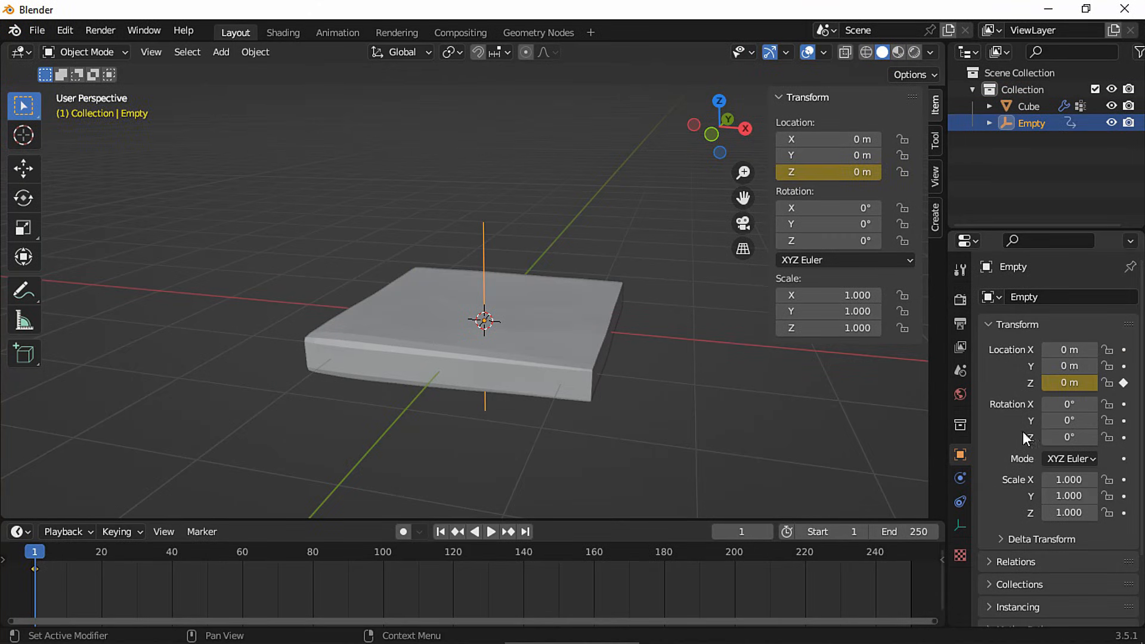
{"action": "left_click", "coordinate": [525, 531]}
{"action": "left_click", "coordinate": [1124, 384]}
At frame 131, raise the Empty to about 7.7 m on Z, keyframe it, and play the animation from the start
{"action": "left_click_drag", "start_coordinate": [501, 553], "coordinate": [493, 556]}
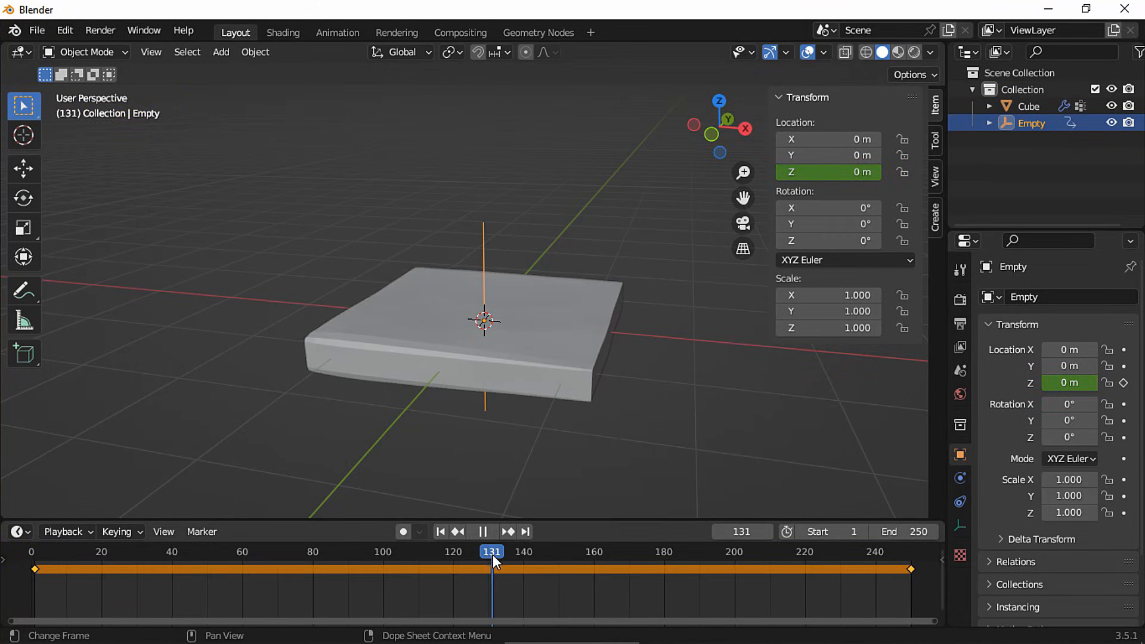
{"action": "key", "text": "g"}
{"action": "key", "text": "z"}
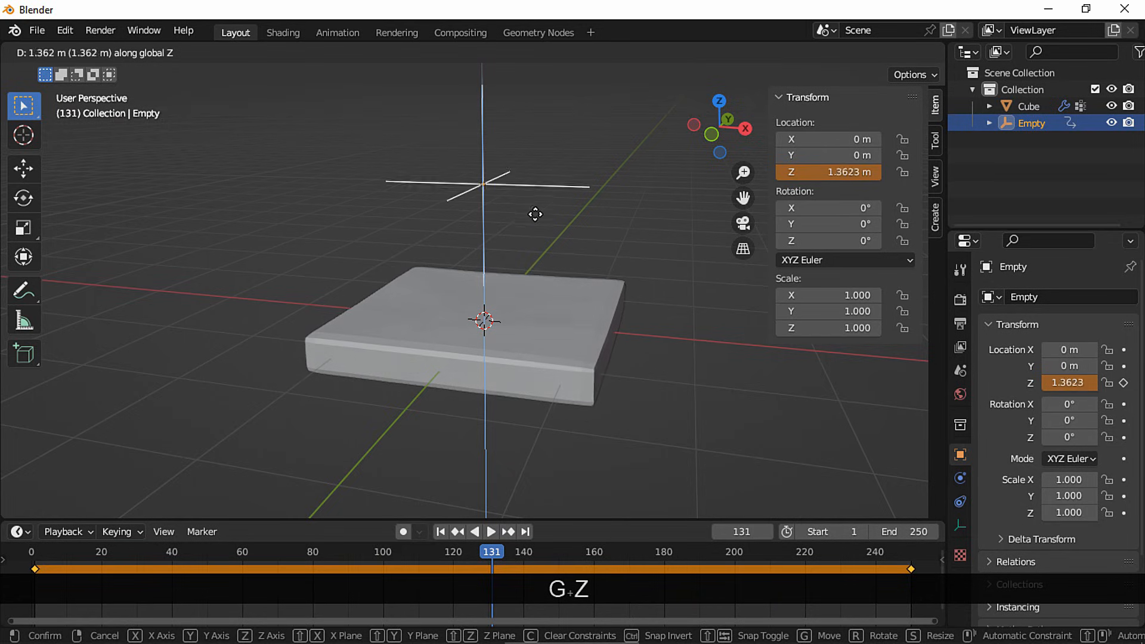
{"action": "left_click", "coordinate": [603, 56]}
{"action": "left_click_drag", "start_coordinate": [821, 173], "coordinate": [1002, 167]}
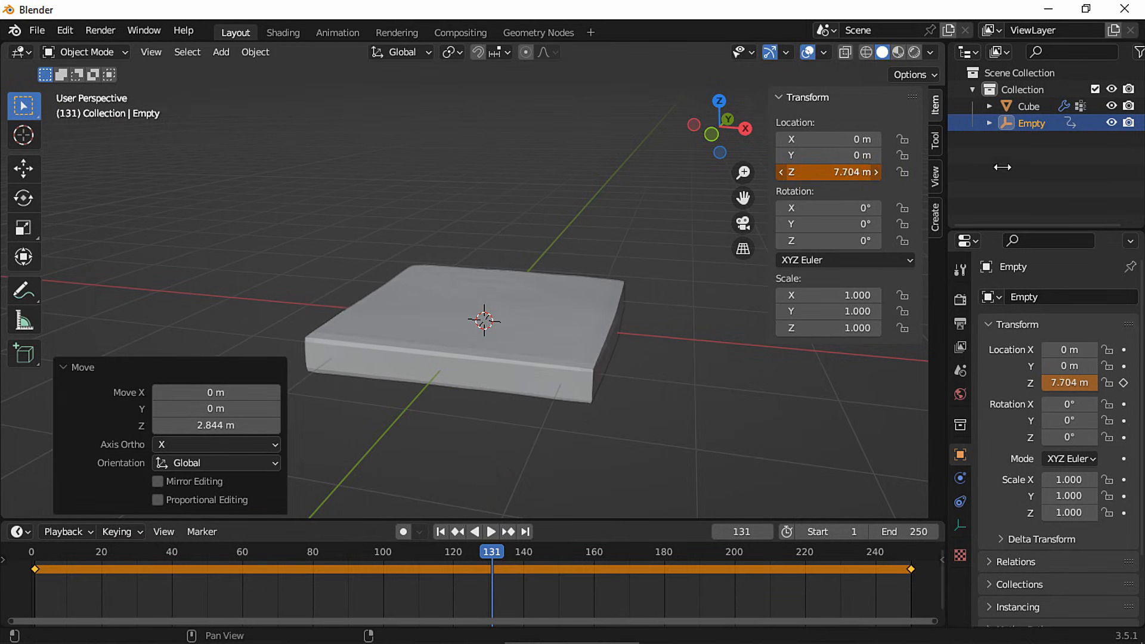
{"action": "left_click", "coordinate": [1124, 382]}
{"action": "left_click", "coordinate": [440, 531]}
{"action": "key", "text": "space"}
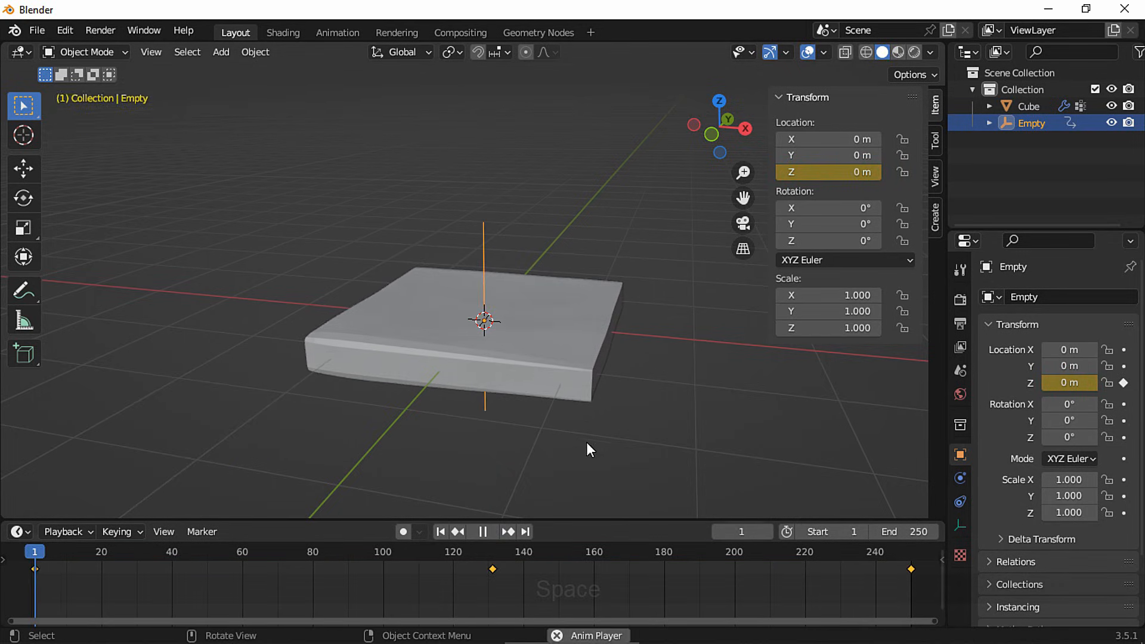
{"action": "middle_click_drag", "start_coordinate": [625, 388], "coordinate": [633, 334], "text": "ctrl"}
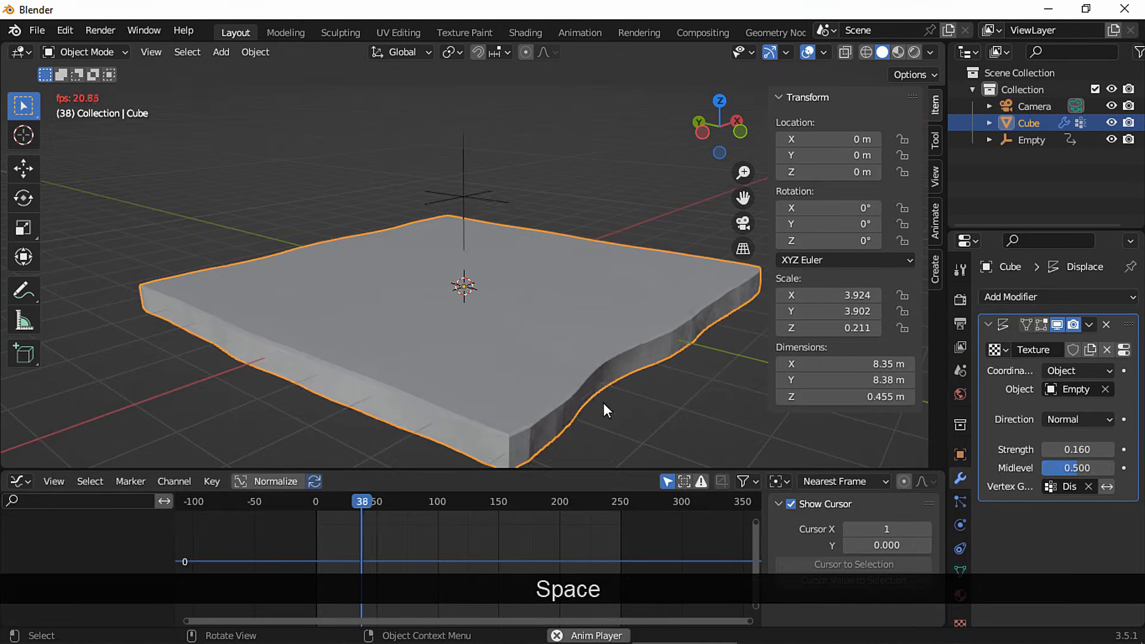
Stop the playback and apply the scale of the large displaced cube
{"action": "key", "text": "space"}
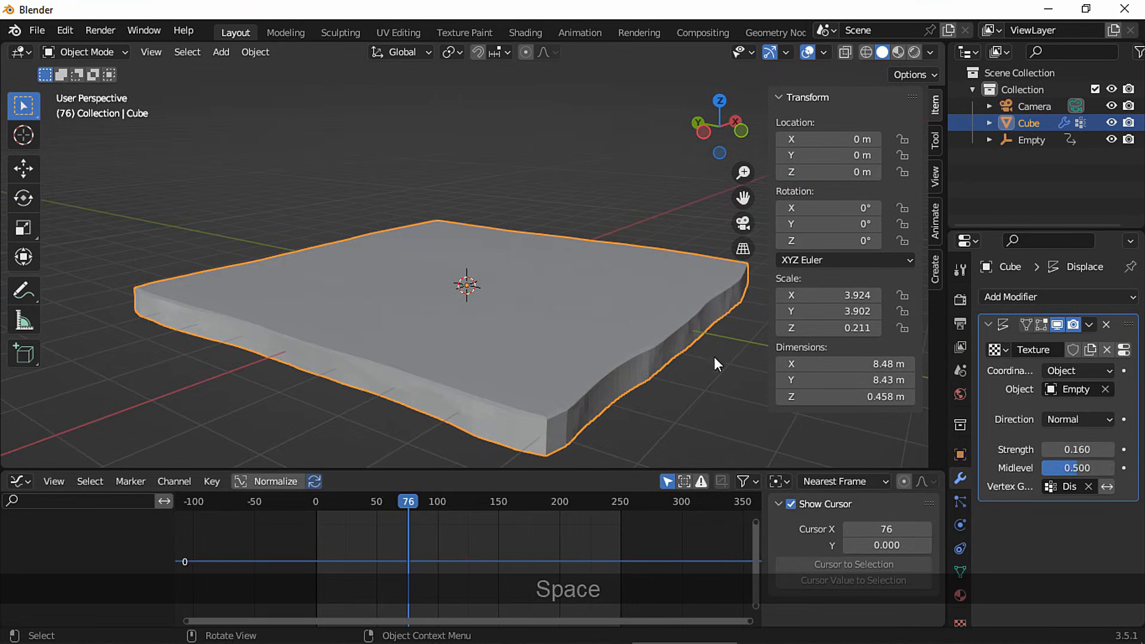
{"action": "left_click", "coordinate": [245, 53]}
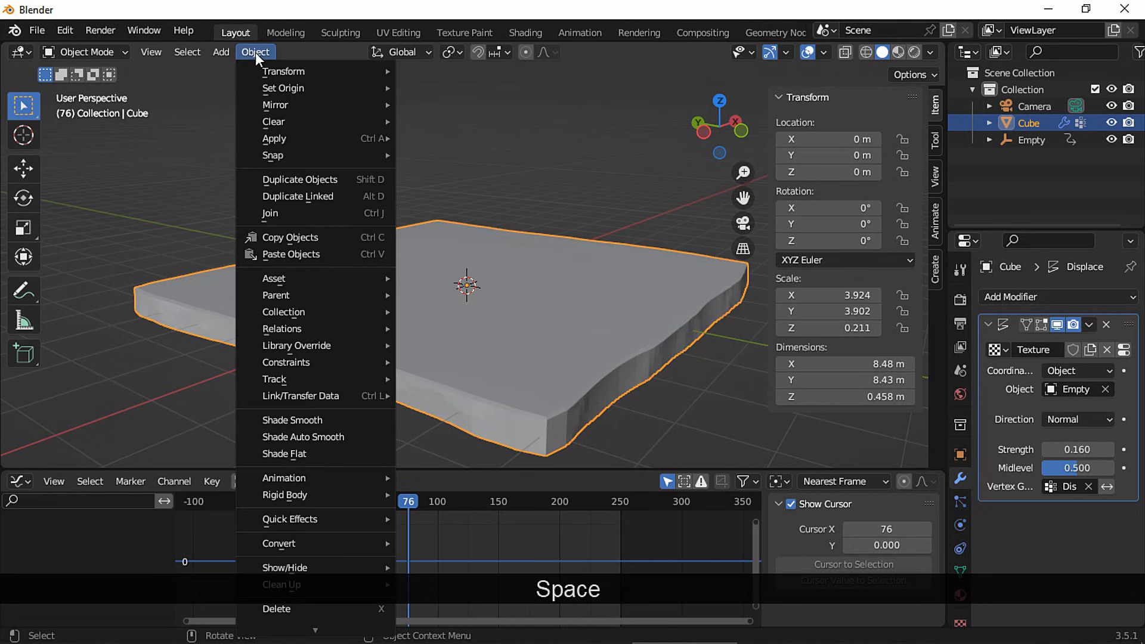
{"action": "mouse_move", "coordinate": [281, 132]}
{"action": "left_click", "coordinate": [434, 171]}
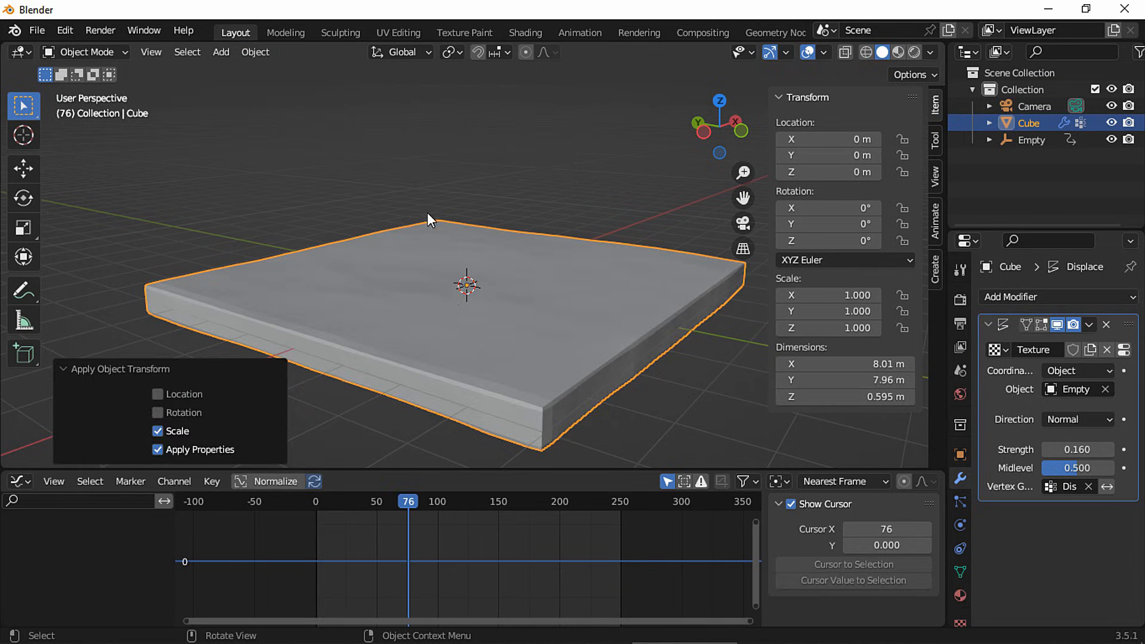
Change the interpolation mode of all the Empty's keyframes in the graph and play the animation to check the motion
{"action": "key", "text": "space"}
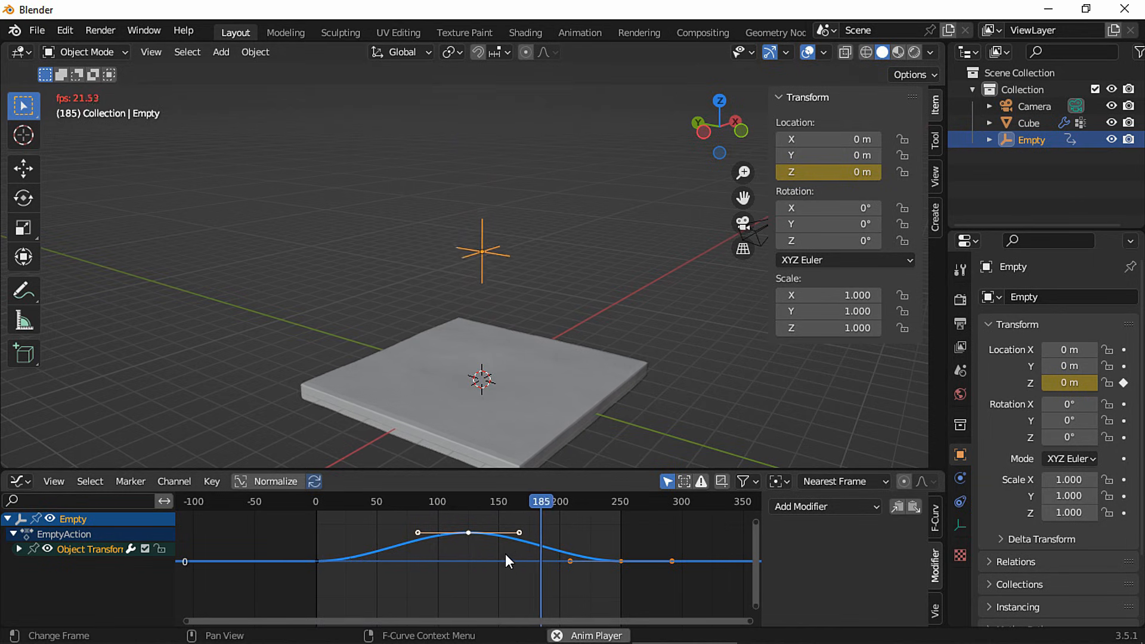
{"action": "key", "text": "space"}
{"action": "key", "text": "a"}
{"action": "right_click", "coordinate": [470, 555]}
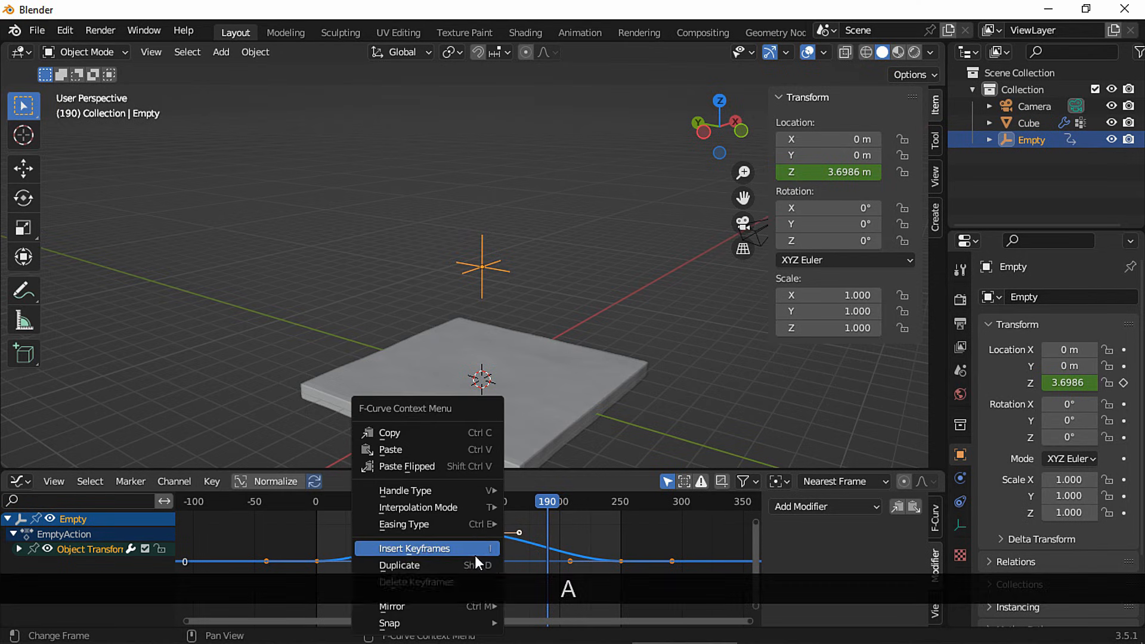
{"action": "mouse_move", "coordinate": [474, 507]}
{"action": "left_click", "coordinate": [546, 413]}
{"action": "key", "text": "space"}
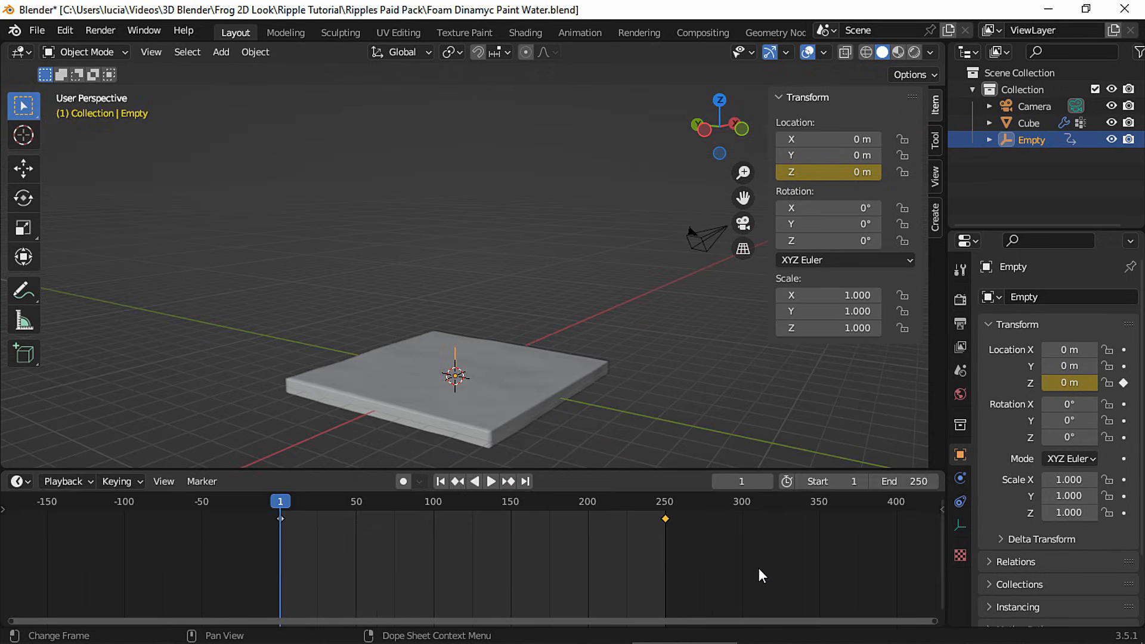
{"action": "key", "text": "space"}
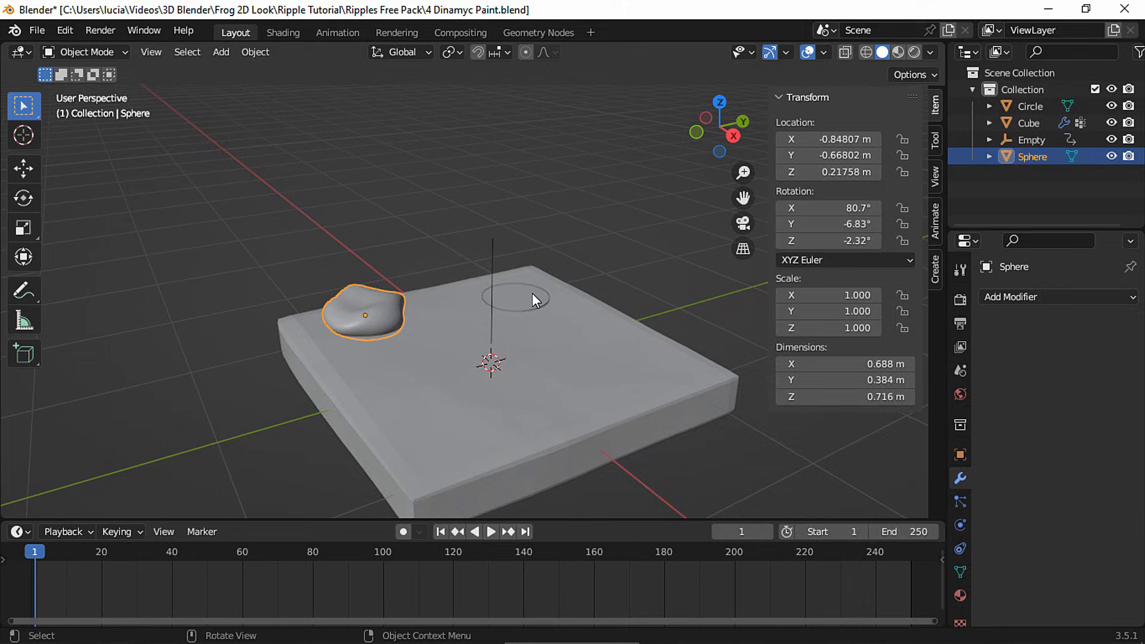
Add a Shrinkwrap modifier to the flat circle, with the Project wrap method and the water cube as target
{"action": "left_click", "coordinate": [532, 294]}
{"action": "left_click", "coordinate": [1031, 296]}
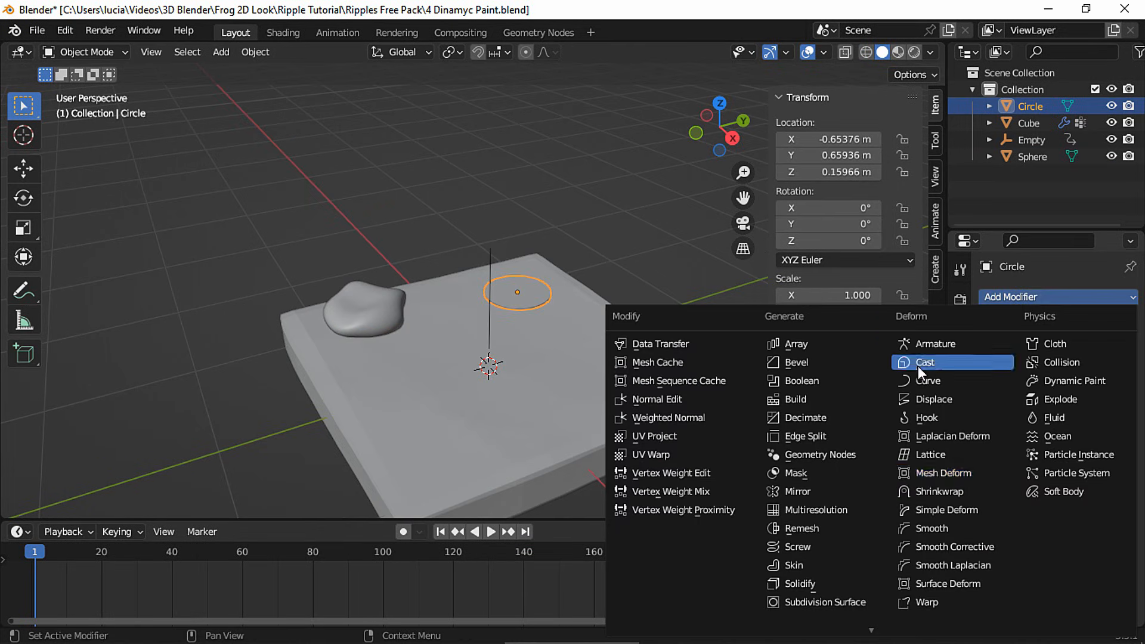
{"action": "left_click", "coordinate": [933, 490]}
{"action": "left_click", "coordinate": [1079, 350]}
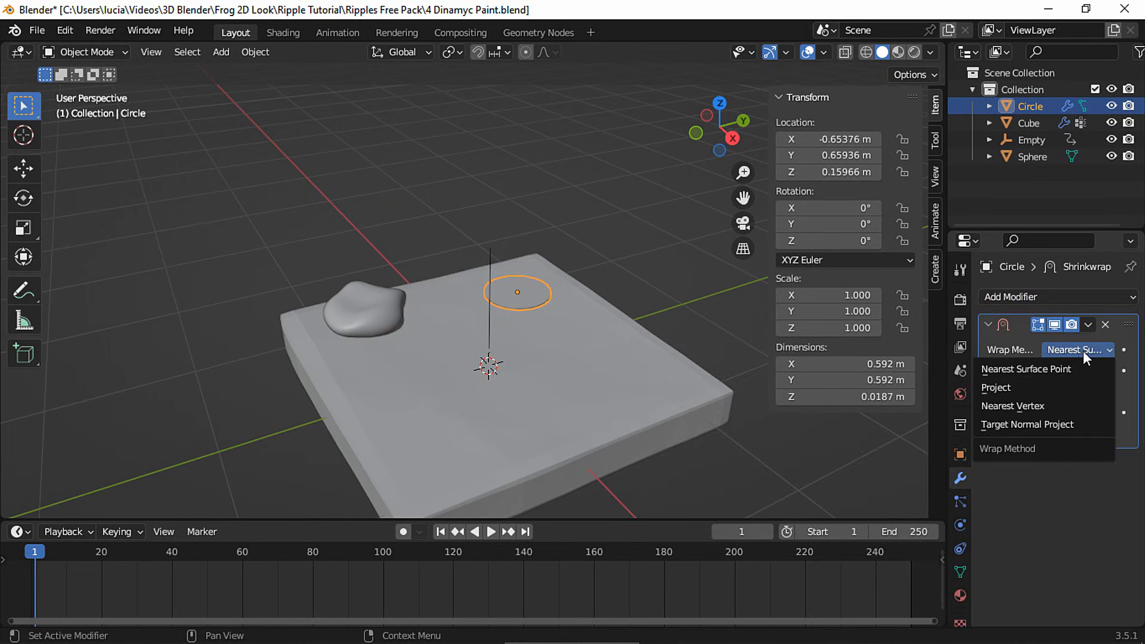
{"action": "left_click", "coordinate": [1032, 390]}
{"action": "left_click", "coordinate": [1105, 533]}
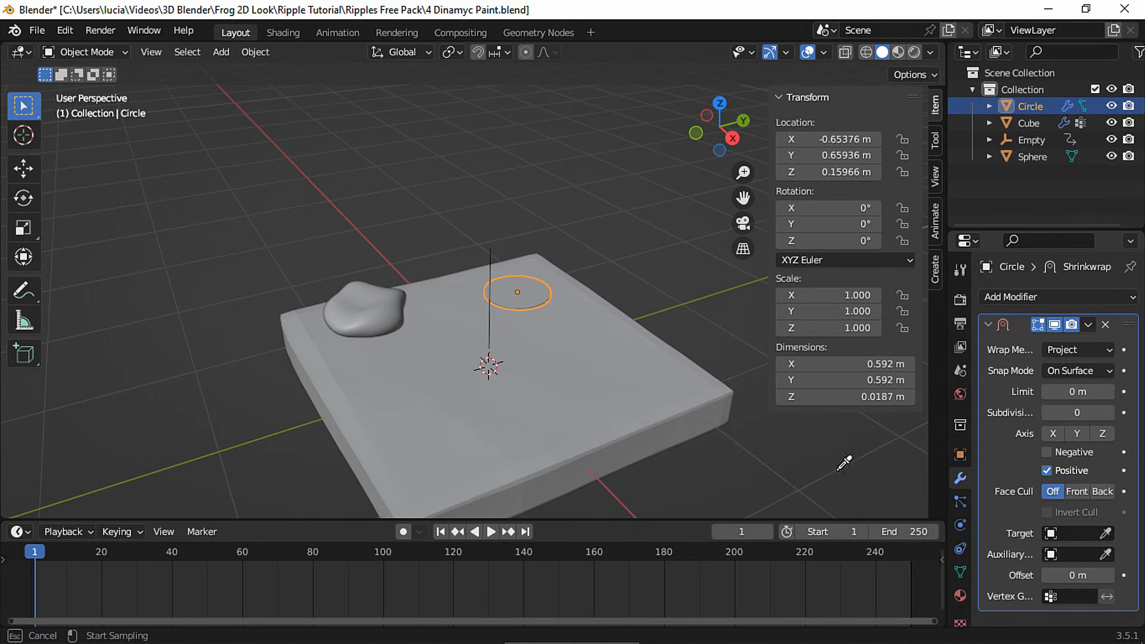
{"action": "left_click", "coordinate": [638, 382]}
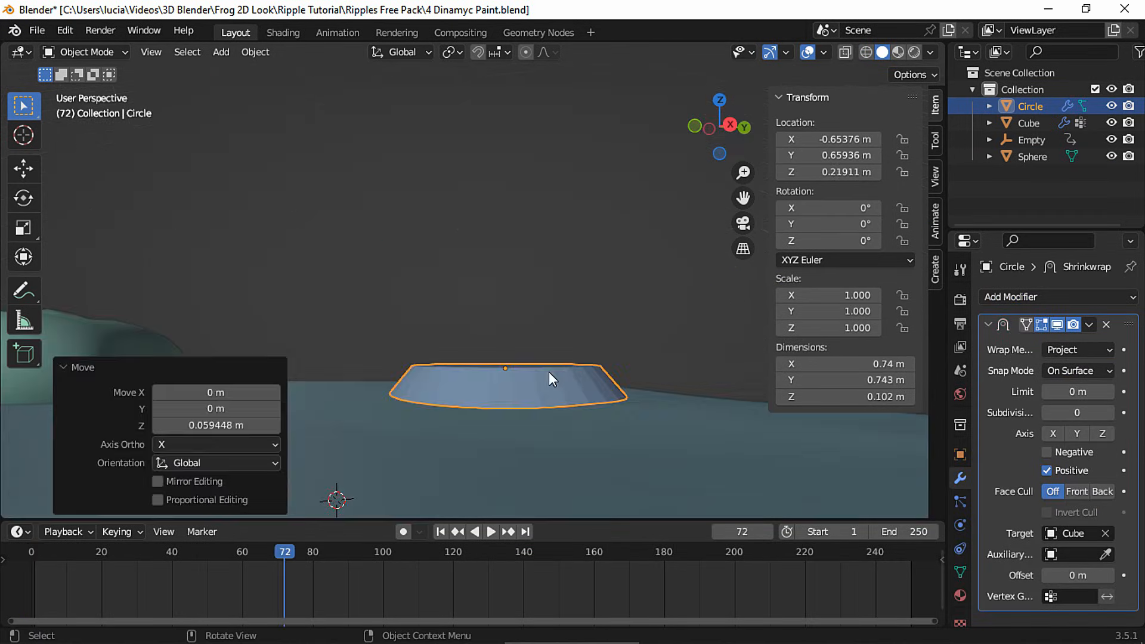
Lower the circle along Z to the water surface, at about 0.153 m
{"action": "key", "text": "g"}
{"action": "key", "text": "z"}
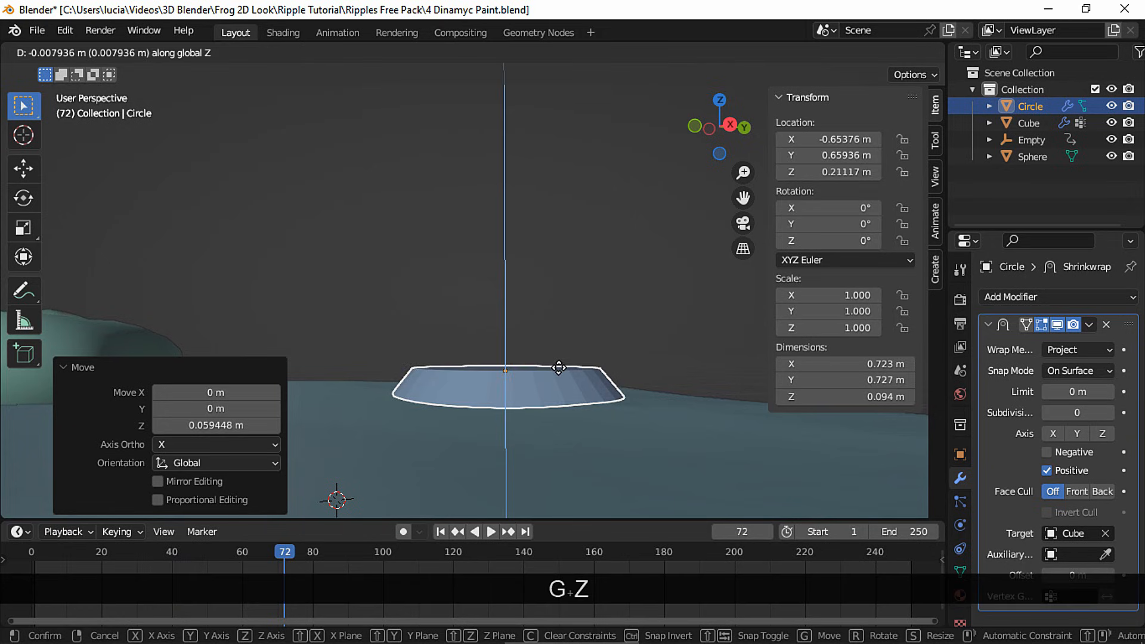
{"action": "left_click", "coordinate": [554, 376]}
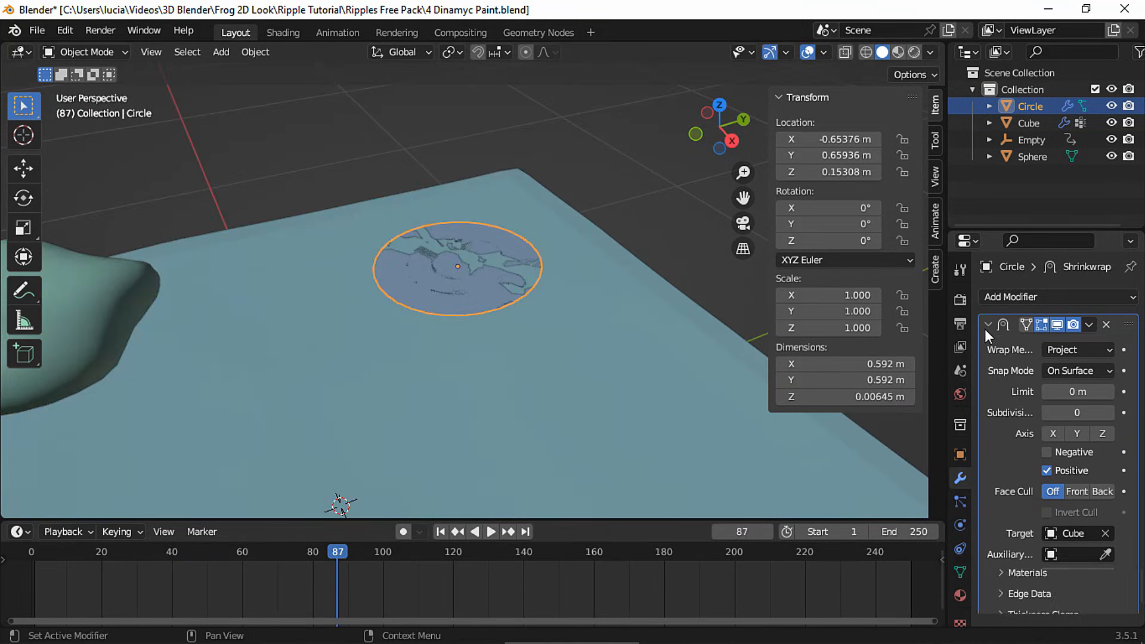
Give the circle a Solidify modifier with 0.015 m thickness and offset 1, and view it floating during playback
{"action": "left_click", "coordinate": [984, 297]}
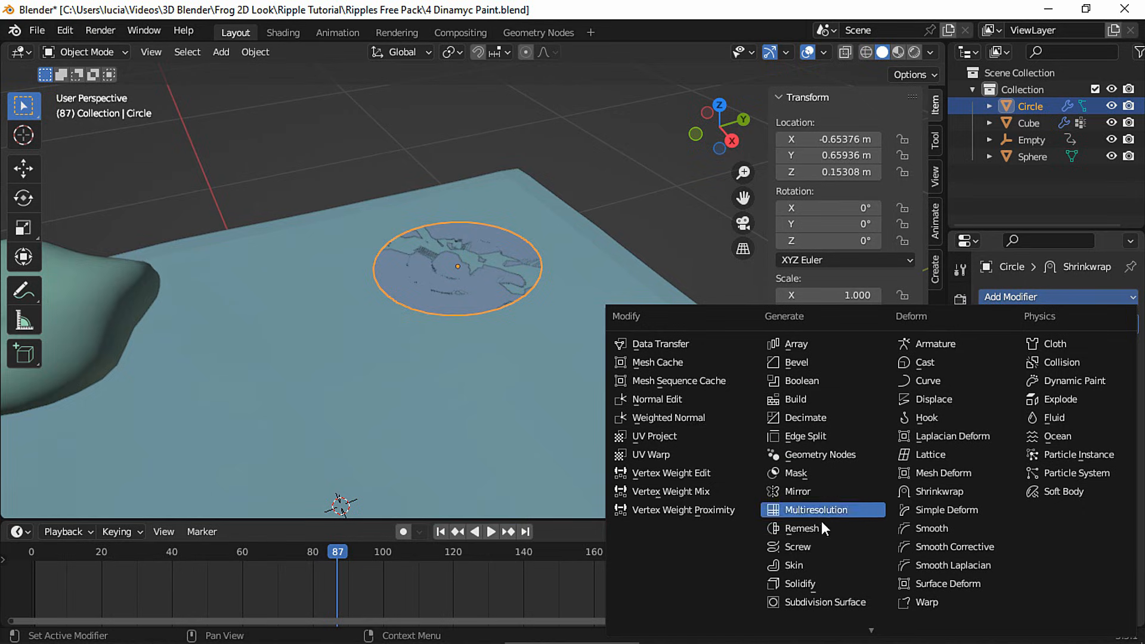
{"action": "left_click", "coordinate": [808, 581]}
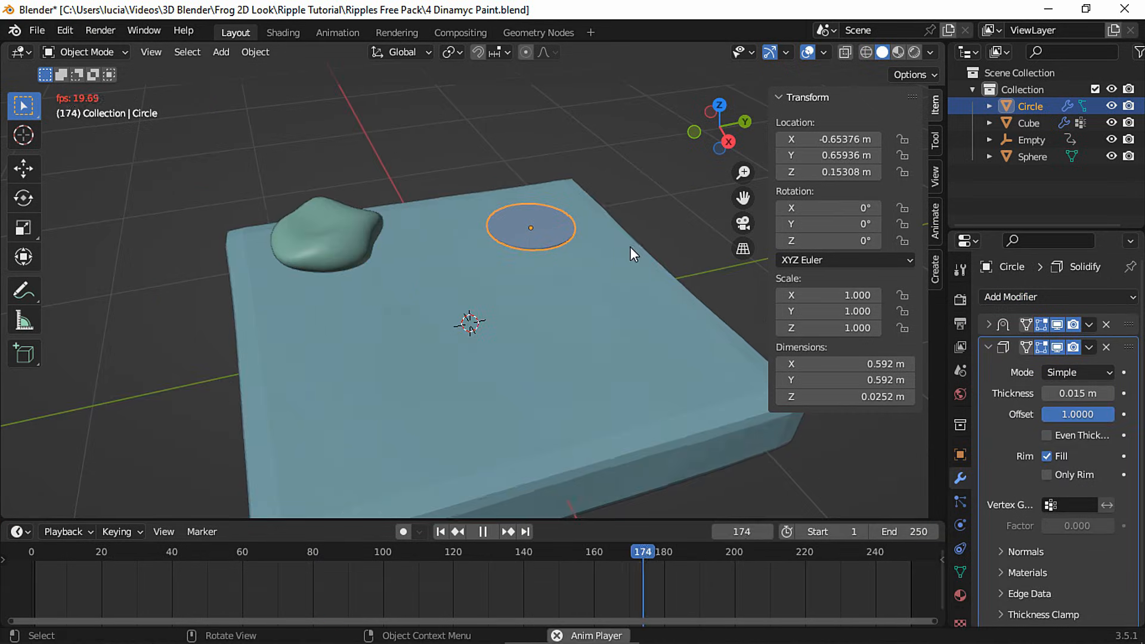
{"action": "middle_click_drag", "start_coordinate": [602, 269], "coordinate": [584, 406]}
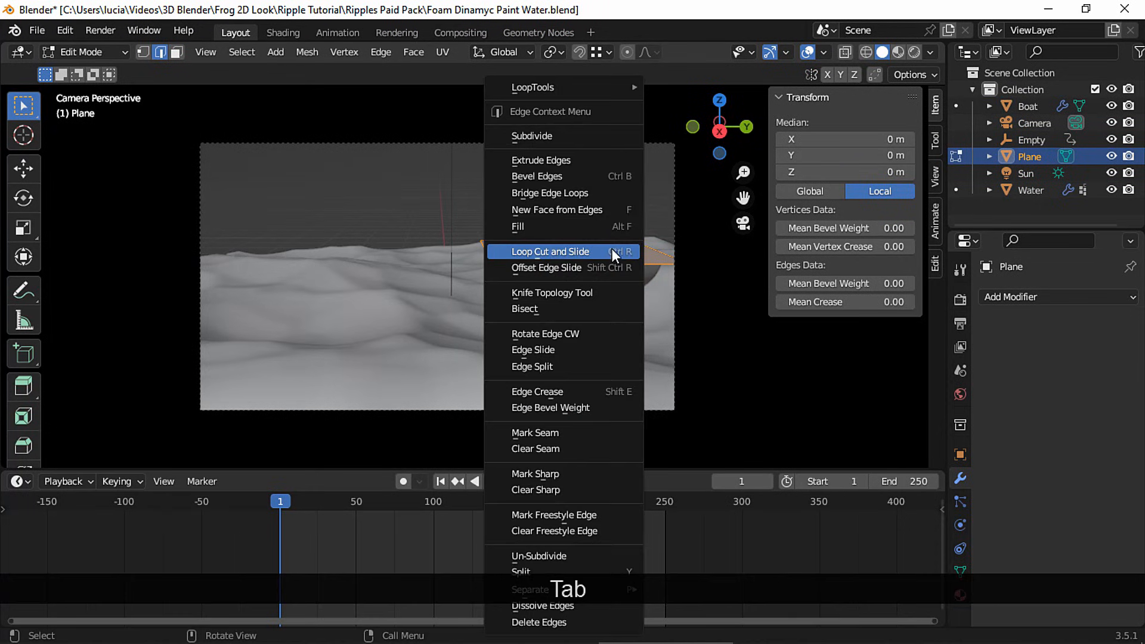
Subdivide the plane at the boat with 10 cuts and lower it along Z to about 0.56 m
{"action": "left_click", "coordinate": [593, 136]}
{"action": "left_click", "coordinate": [214, 335]}
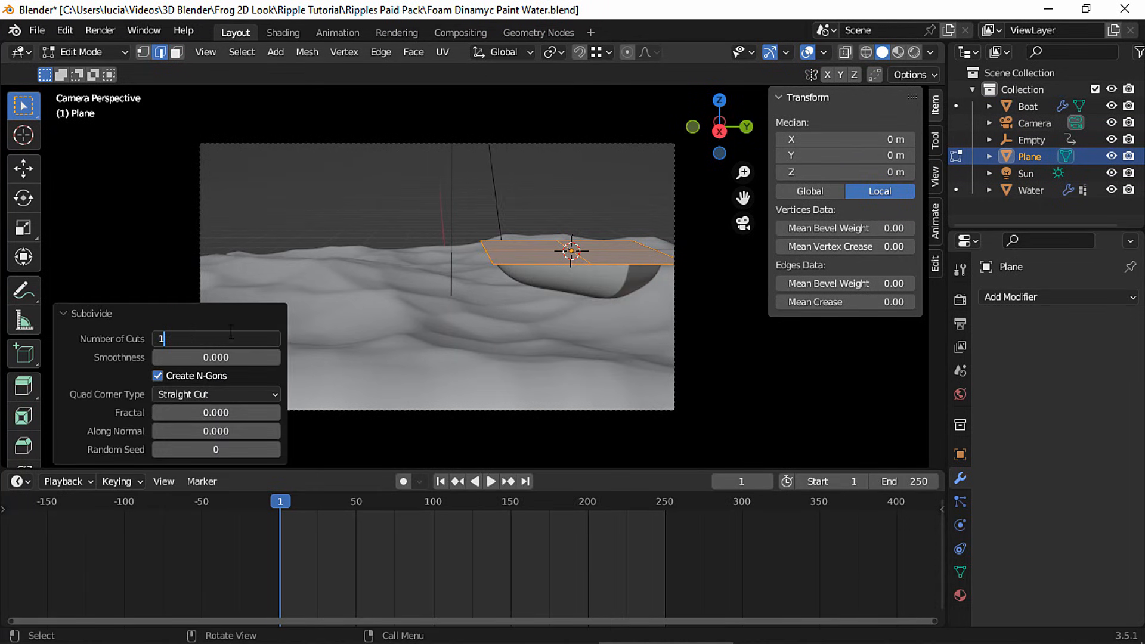
{"action": "type", "text": "0"}
{"action": "key", "text": "Return"}
{"action": "key", "text": "Tab"}
{"action": "key", "text": "g"}
{"action": "key", "text": "z"}
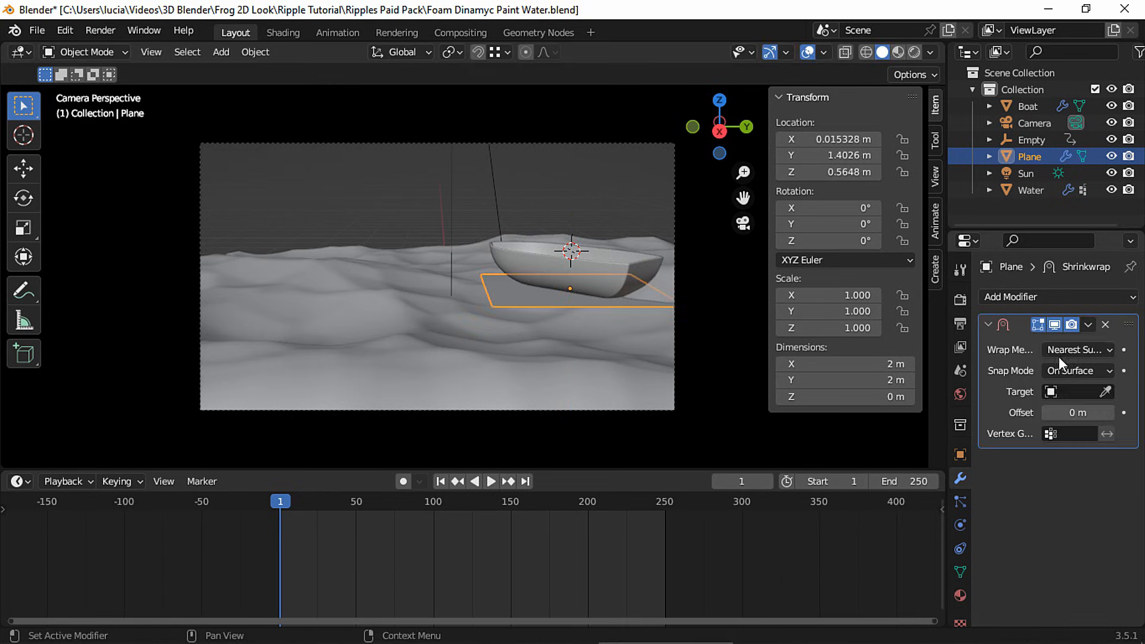
Set the plane's Shrinkwrap to the Project method with the water as target, and check it at frame 194
{"action": "left_click", "coordinate": [1077, 349]}
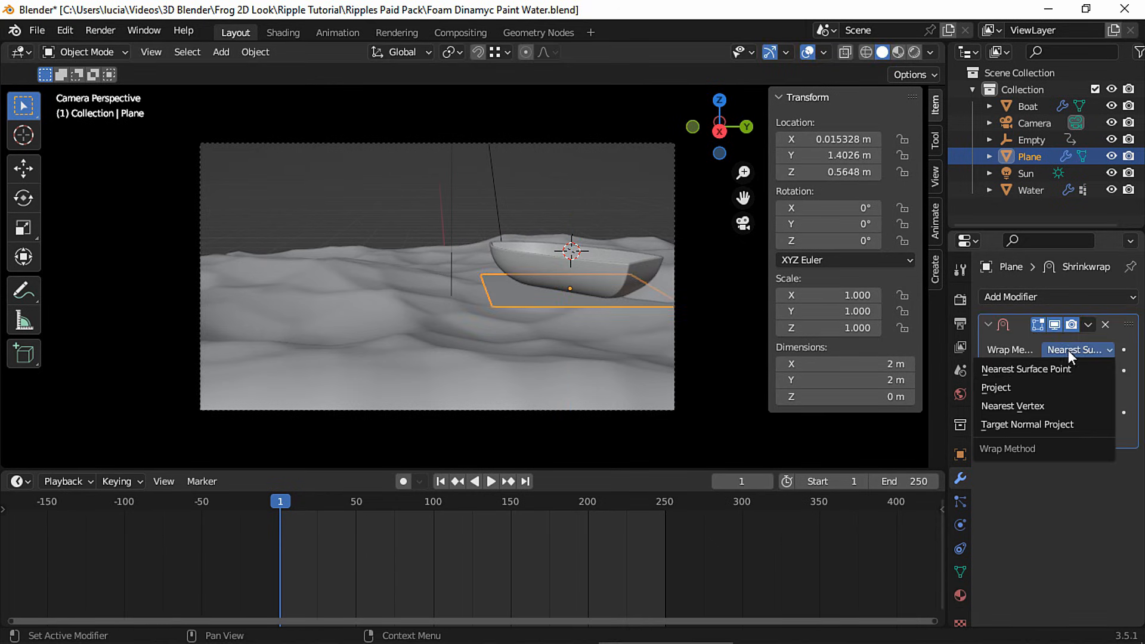
{"action": "left_click", "coordinate": [1025, 386]}
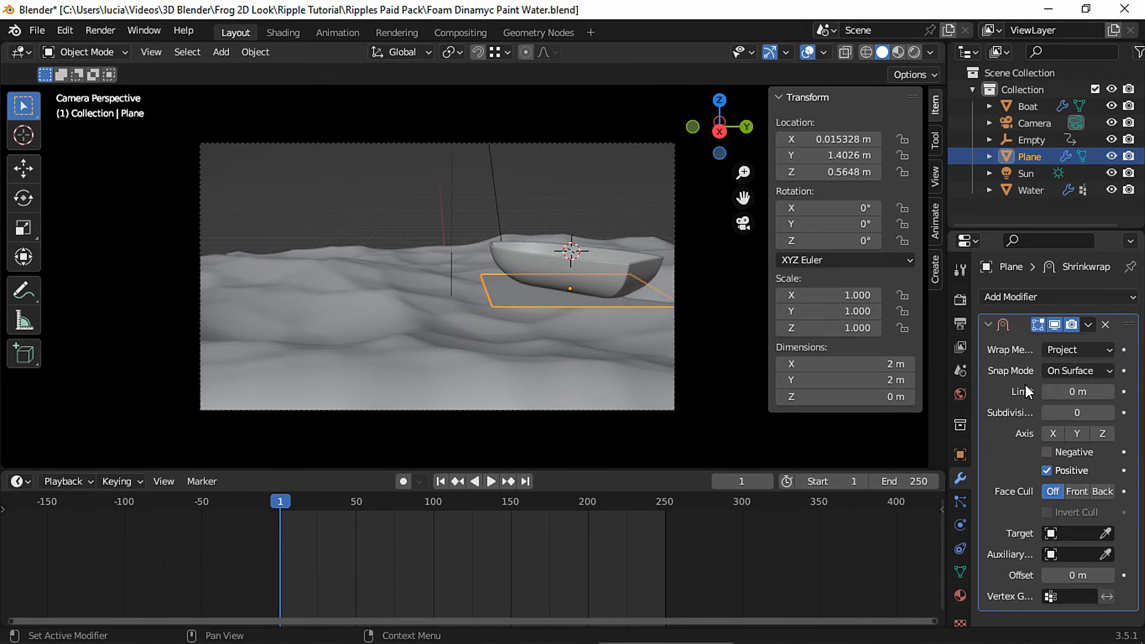
{"action": "left_click", "coordinate": [1105, 532]}
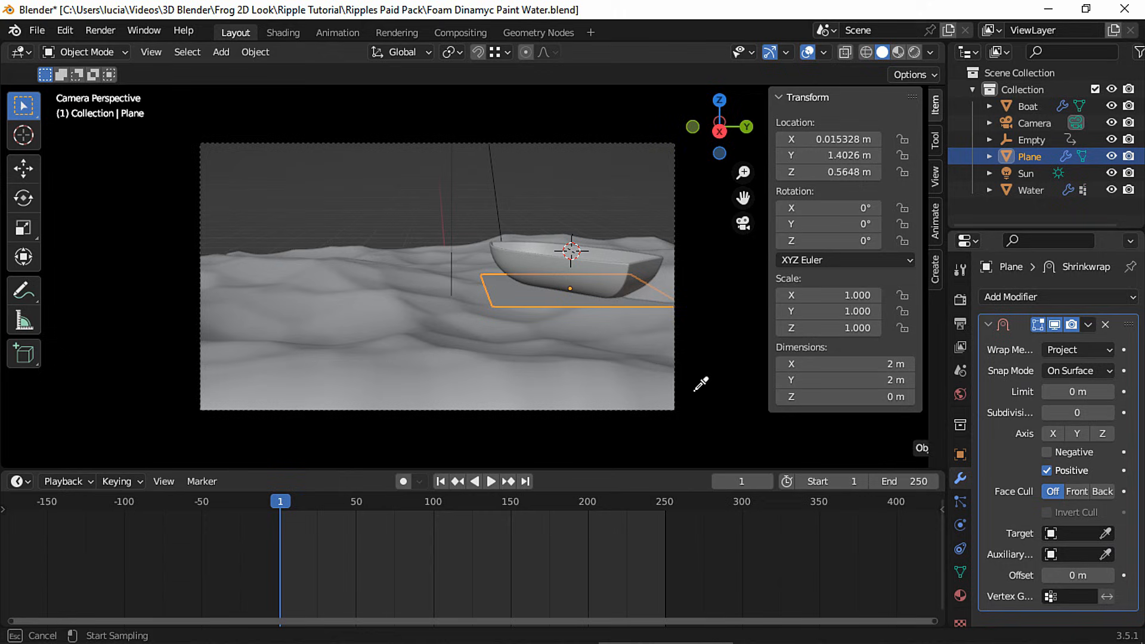
{"action": "left_click", "coordinate": [577, 361]}
{"action": "left_click_drag", "start_coordinate": [561, 503], "coordinate": [578, 502]}
Create a vertex group named Movement on the plane and assign all of its vertices to it
{"action": "left_click", "coordinate": [959, 572]}
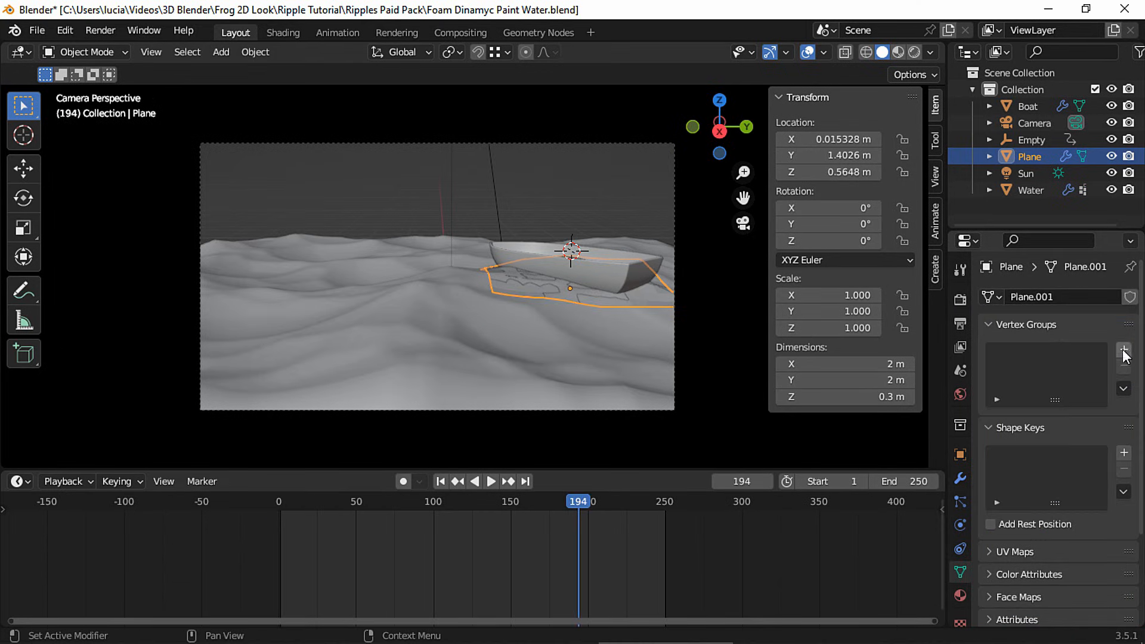
{"action": "left_click", "coordinate": [1124, 351]}
{"action": "double_click", "coordinate": [1032, 355]}
{"action": "type", "text": "Movement"}
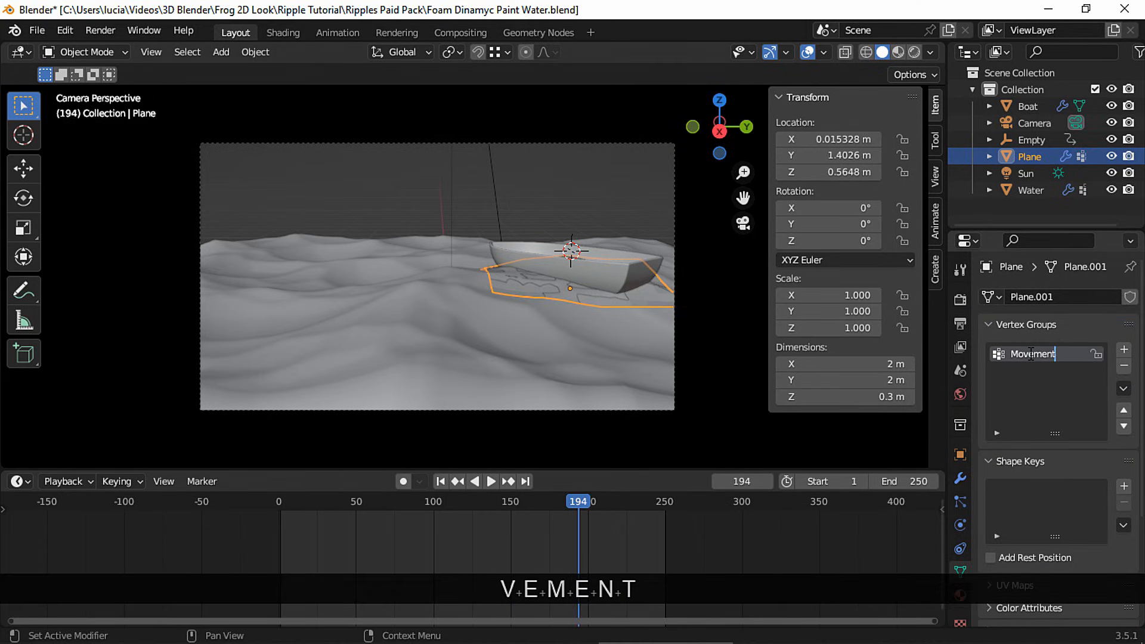
{"action": "key", "text": "Return"}
{"action": "key", "text": "Tab"}
{"action": "key", "text": "a"}
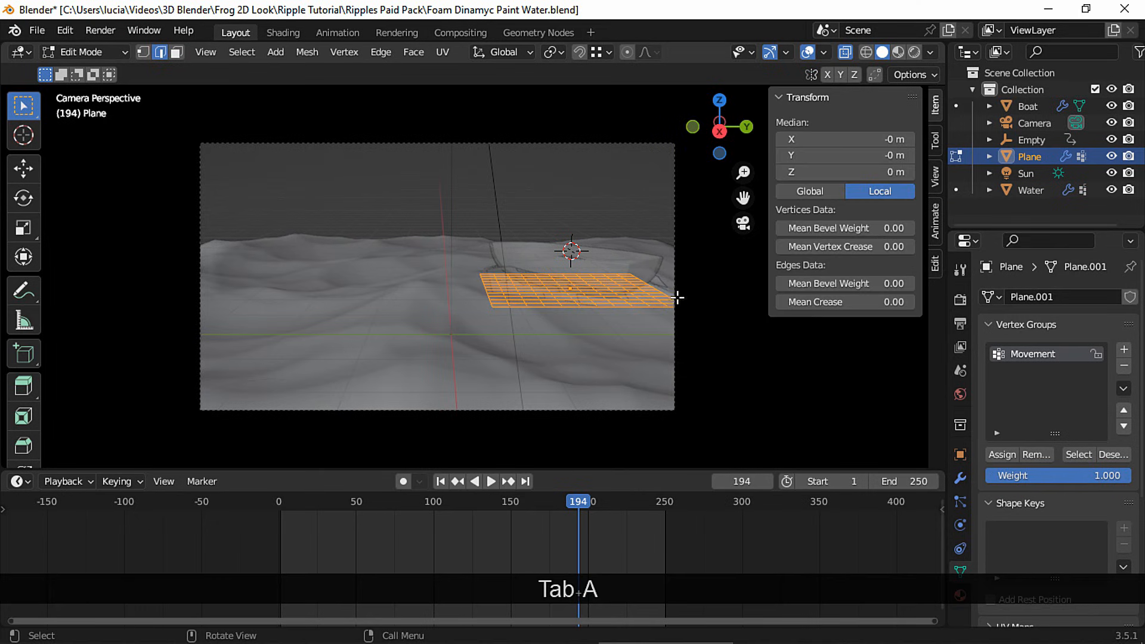
{"action": "key", "text": "Tab"}
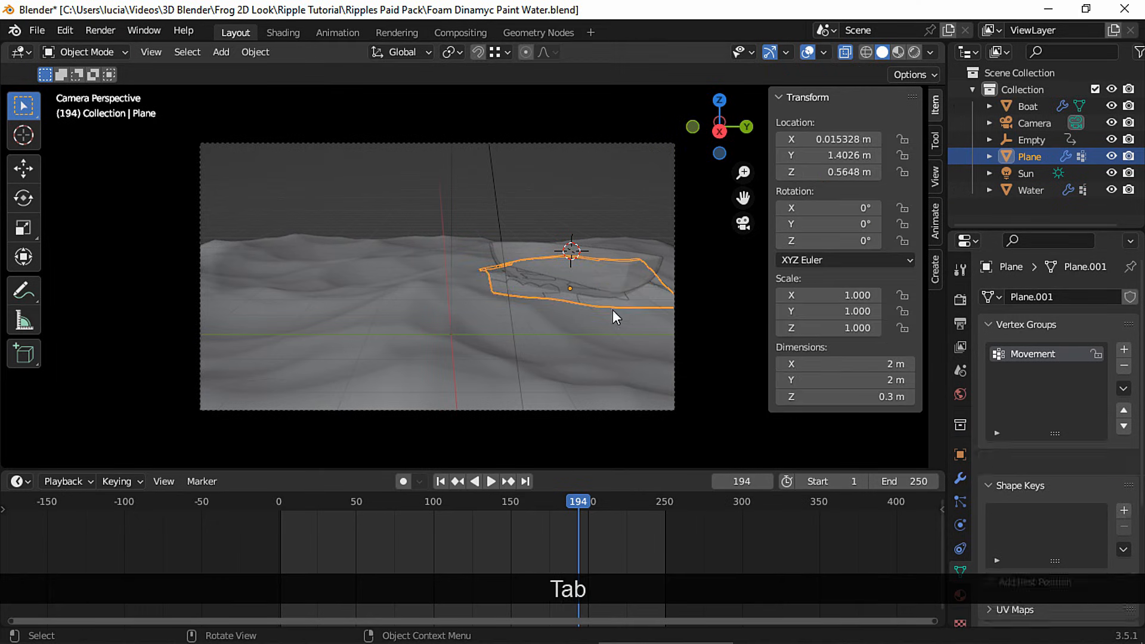
Add a Copy Location constraint to the boat, targeting the Plane and its Movement vertex group
{"action": "left_click", "coordinate": [614, 289]}
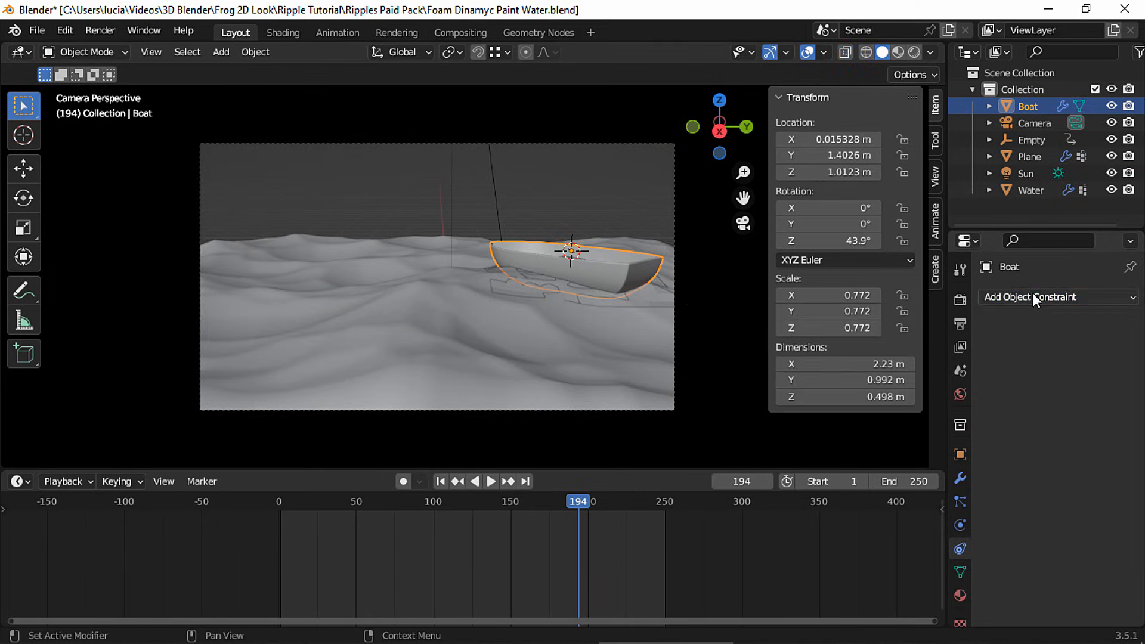
{"action": "left_click", "coordinate": [1032, 294]}
{"action": "left_click", "coordinate": [883, 344]}
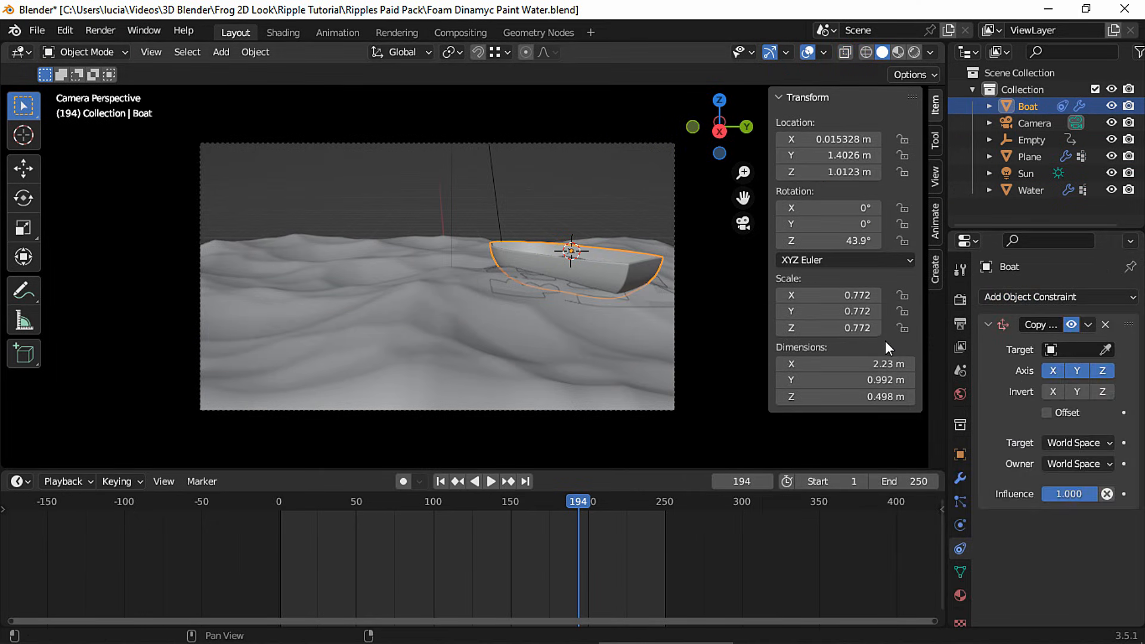
{"action": "left_click", "coordinate": [1075, 350]}
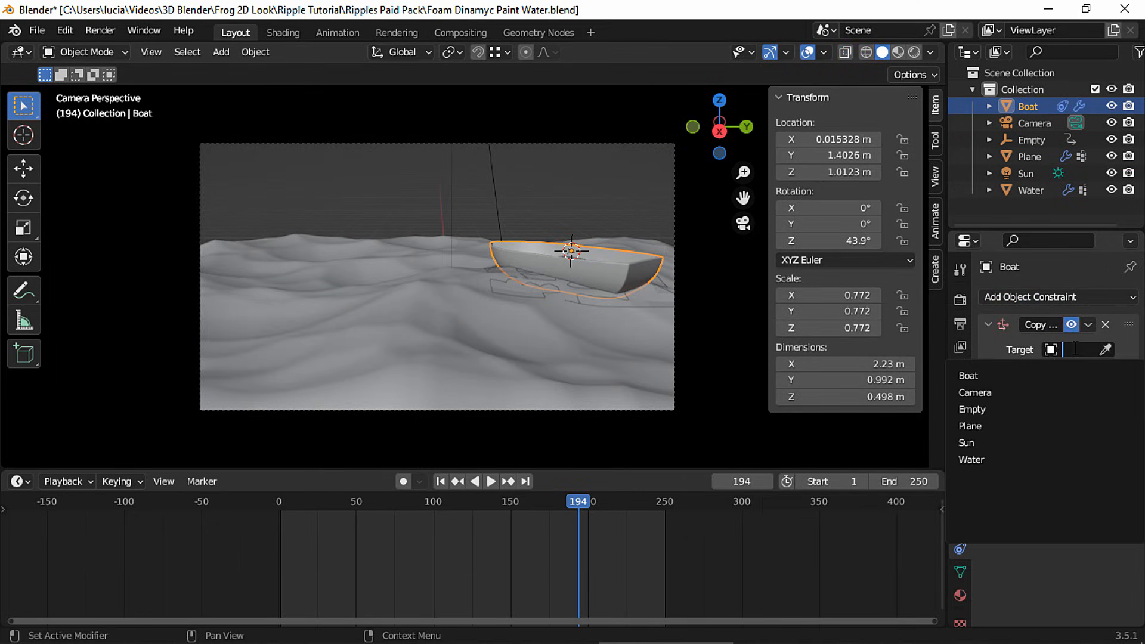
{"action": "left_click", "coordinate": [984, 425]}
{"action": "left_click", "coordinate": [1074, 370]}
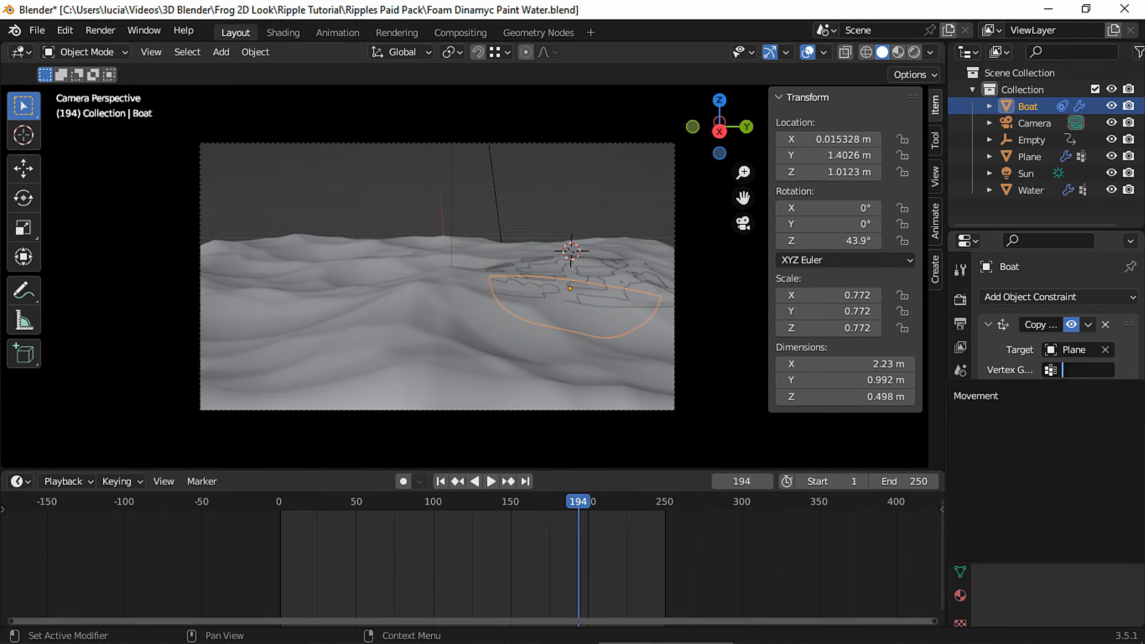
{"action": "left_click", "coordinate": [1017, 391]}
Add a Copy Rotation constraint to the boat, targeting the Plane and its Movement vertex group
{"action": "left_click", "coordinate": [1007, 296]}
{"action": "left_click", "coordinate": [865, 362]}
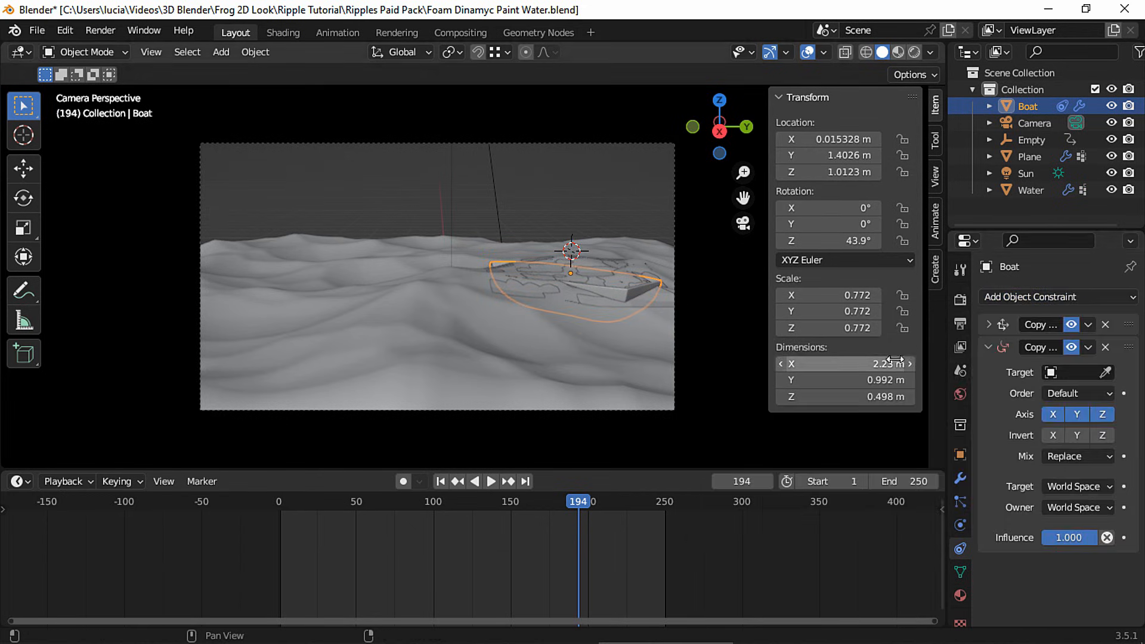
{"action": "left_click", "coordinate": [1073, 372]}
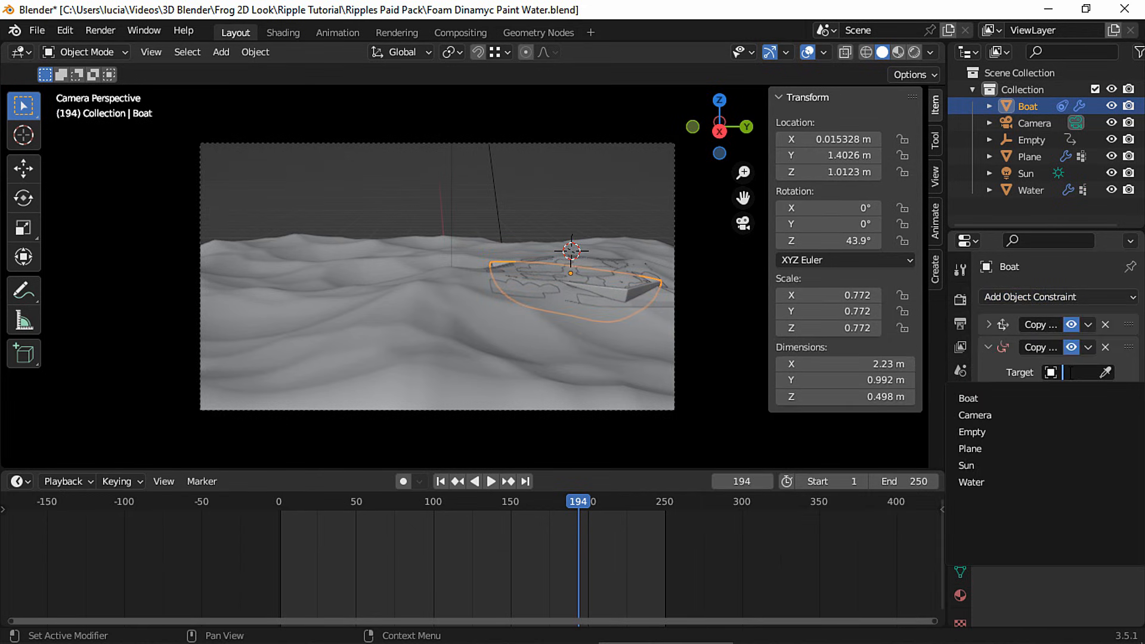
{"action": "left_click", "coordinate": [1000, 448]}
{"action": "left_click", "coordinate": [1075, 394]}
{"action": "left_click", "coordinate": [1018, 406]}
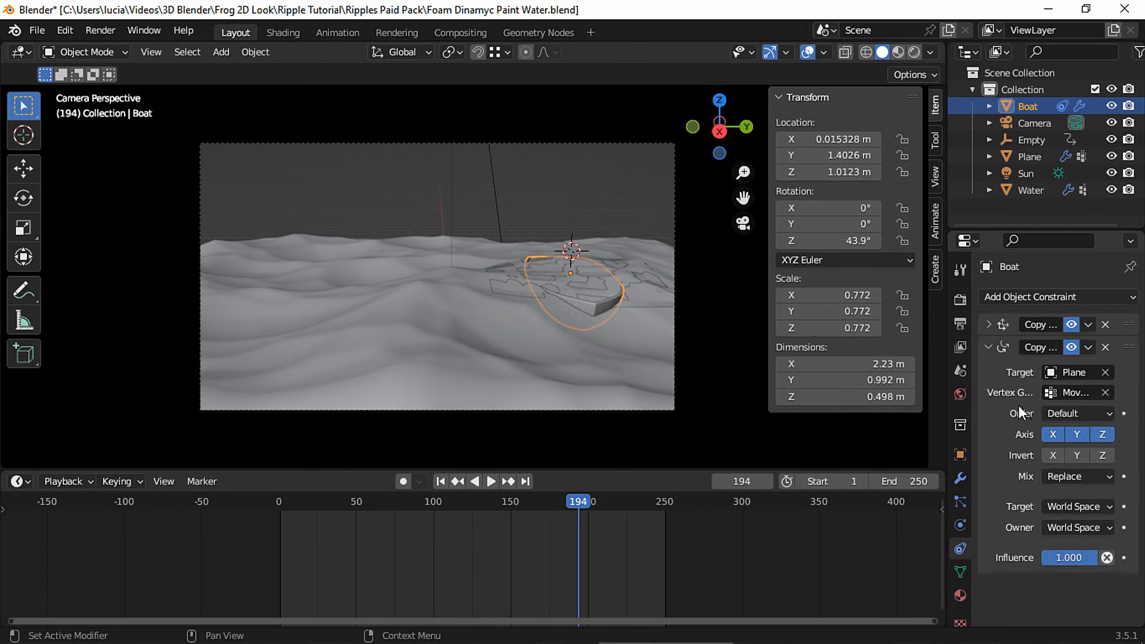
Rotate the plane to about -126° on Z in top view to reorient the boat, and return to the camera view
{"action": "key", "text": "r"}
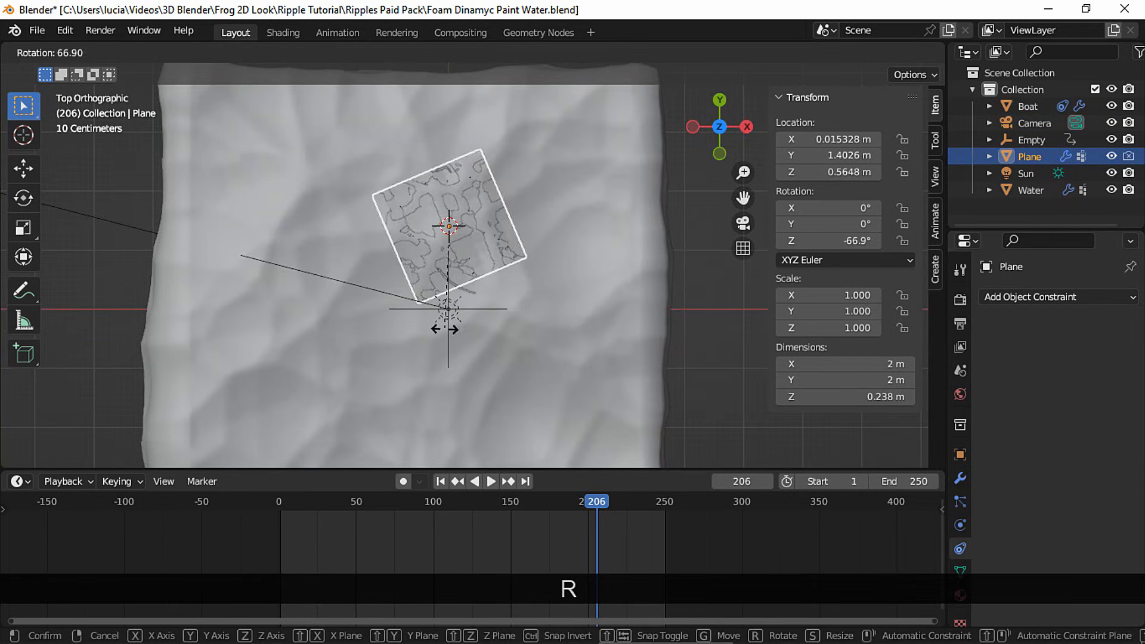
{"action": "left_click", "coordinate": [415, 247]}
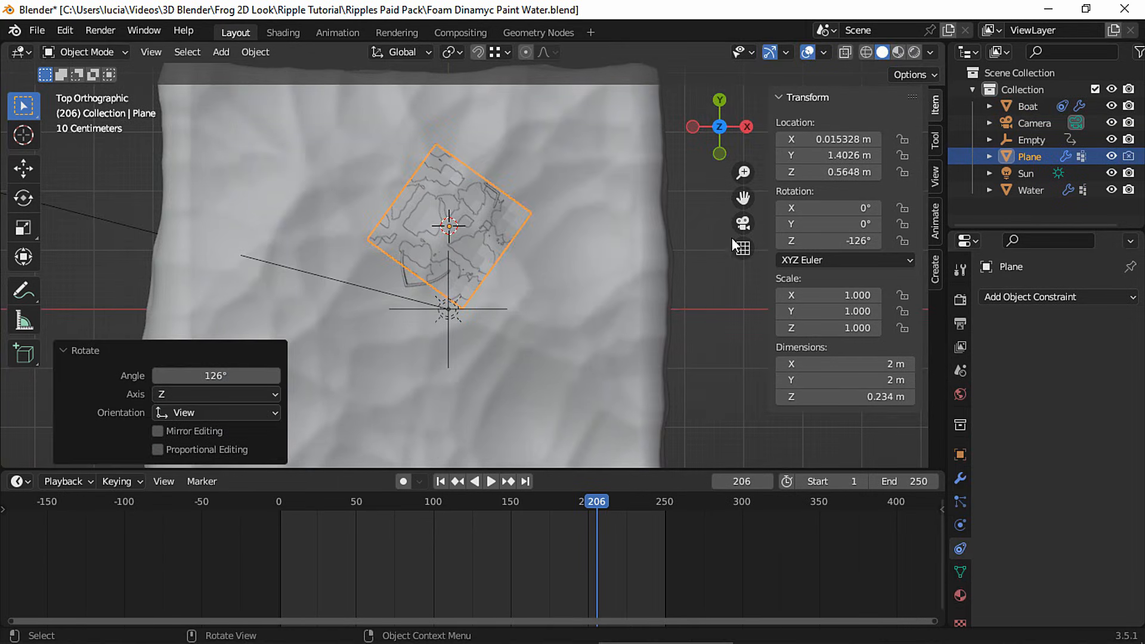
{"action": "left_click", "coordinate": [743, 223]}
Raise the boat's whole mesh about 0.37 m along Z in Edit Mode so it floats above the water surface
{"action": "left_click", "coordinate": [633, 283]}
{"action": "key", "text": "Tab"}
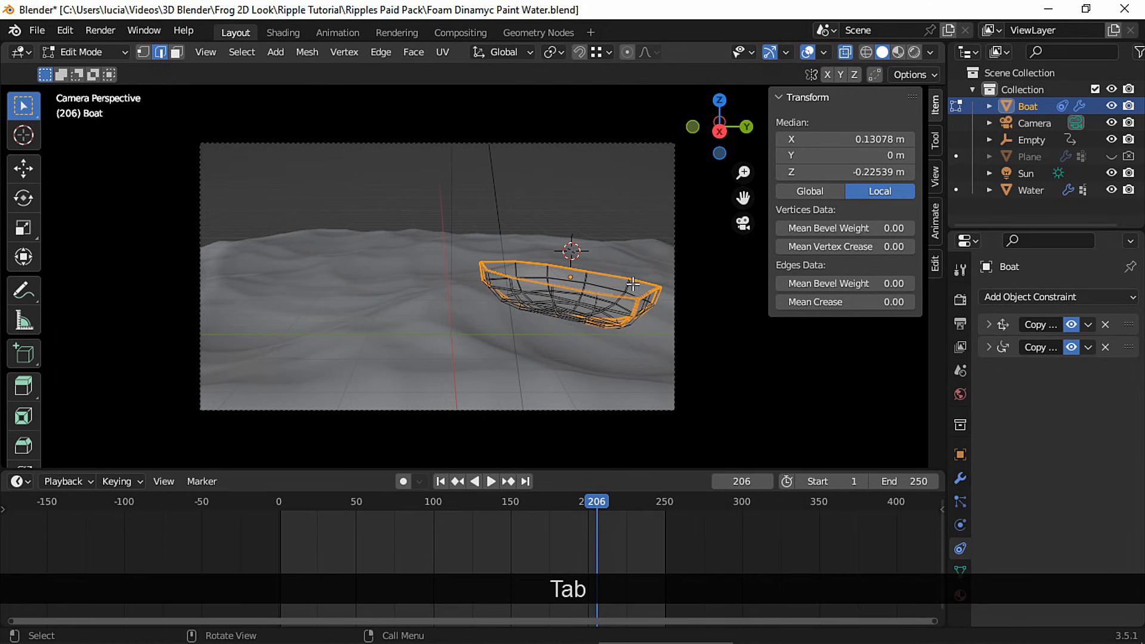
{"action": "key", "text": "a"}
{"action": "key", "text": "g"}
{"action": "key", "text": "z"}
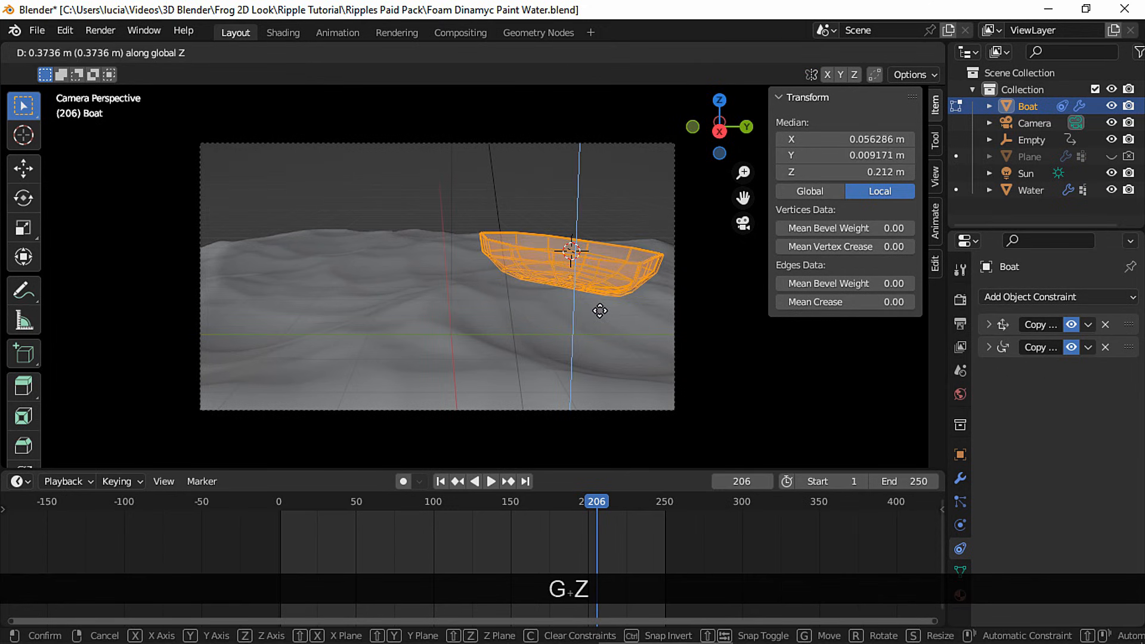
{"action": "left_click", "coordinate": [599, 310]}
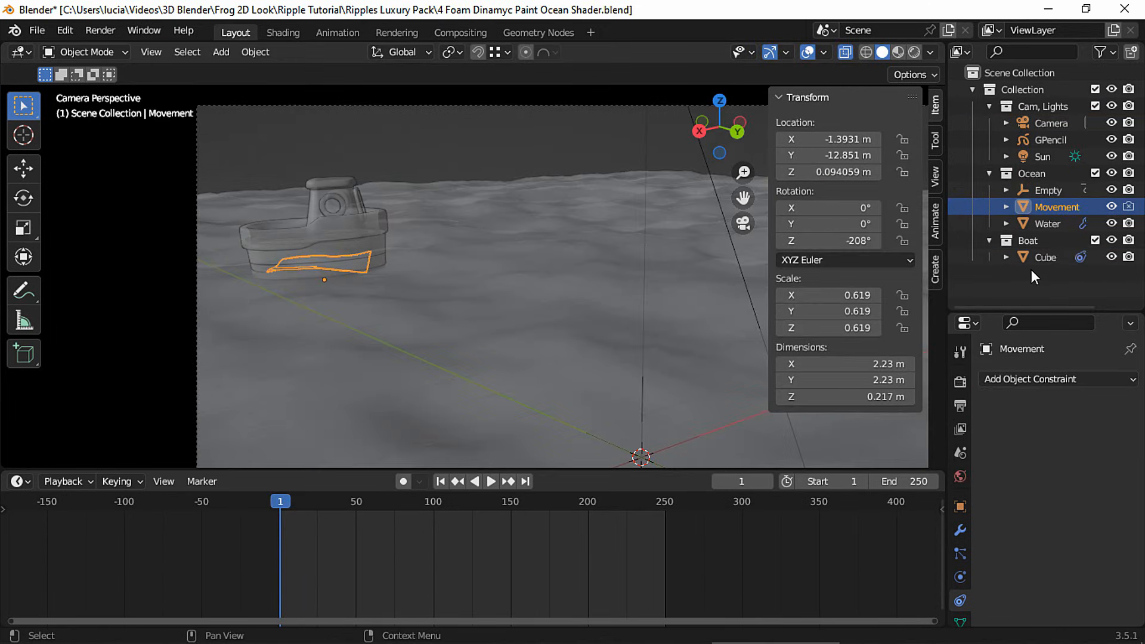
Examine the Copy Location constraint settings of the tugboat in the ocean shader scene
{"action": "left_click", "coordinate": [1036, 258]}
{"action": "left_click", "coordinate": [988, 407]}
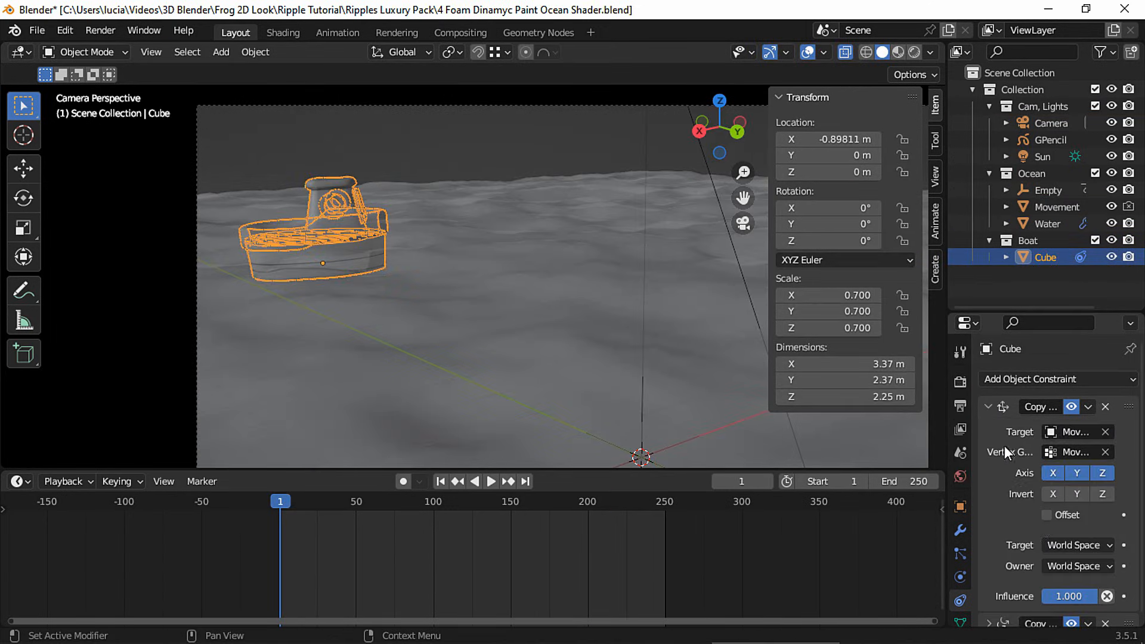
Enable Offset on the boat's Copy Location constraint, move it to X -2.6581, Y 0.52, Z 0.09 m, and scrub the timeline
{"action": "left_click", "coordinate": [1047, 515]}
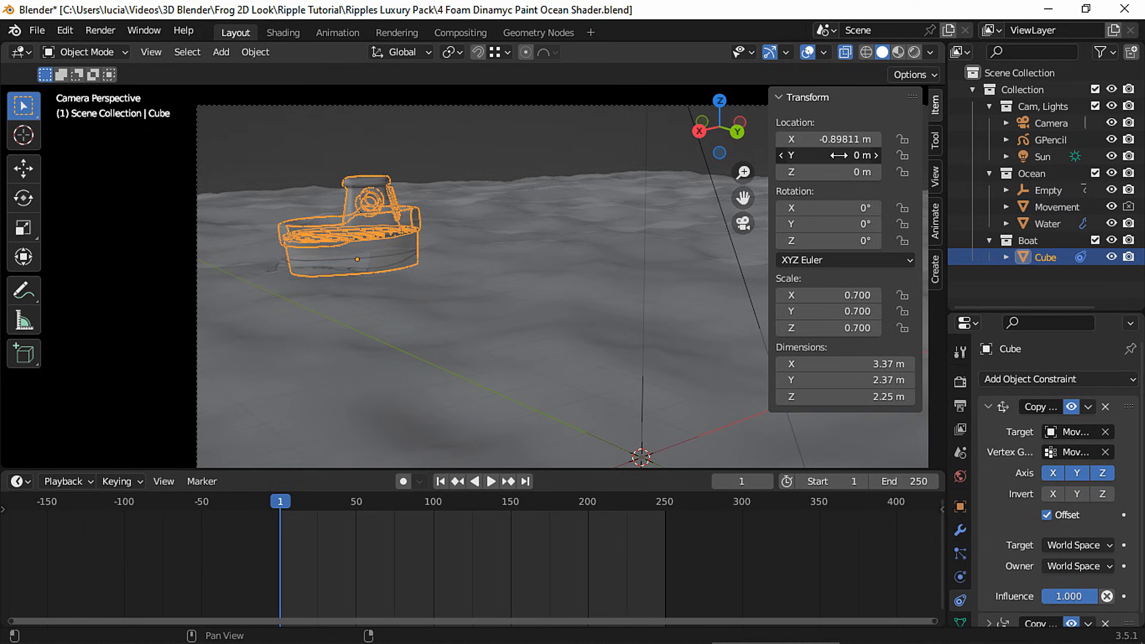
{"action": "left_click_drag", "start_coordinate": [820, 156], "coordinate": [857, 153]}
{"action": "left_click_drag", "start_coordinate": [794, 142], "coordinate": [680, 165]}
{"action": "left_click_drag", "start_coordinate": [835, 172], "coordinate": [843, 171]}
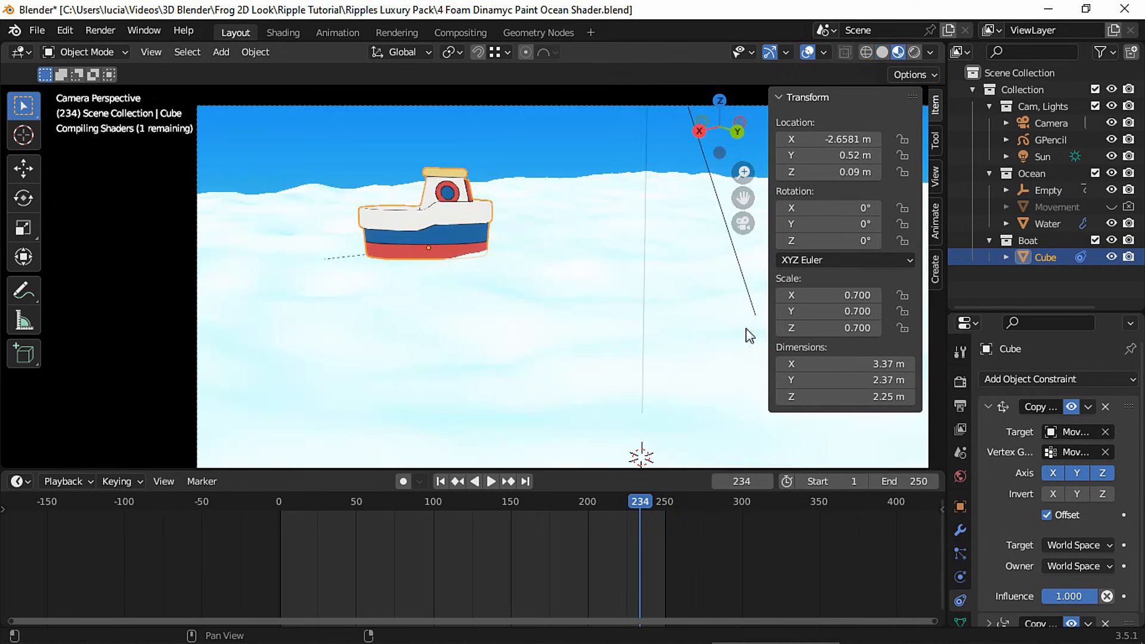
{"action": "left_click_drag", "start_coordinate": [632, 506], "coordinate": [375, 519]}
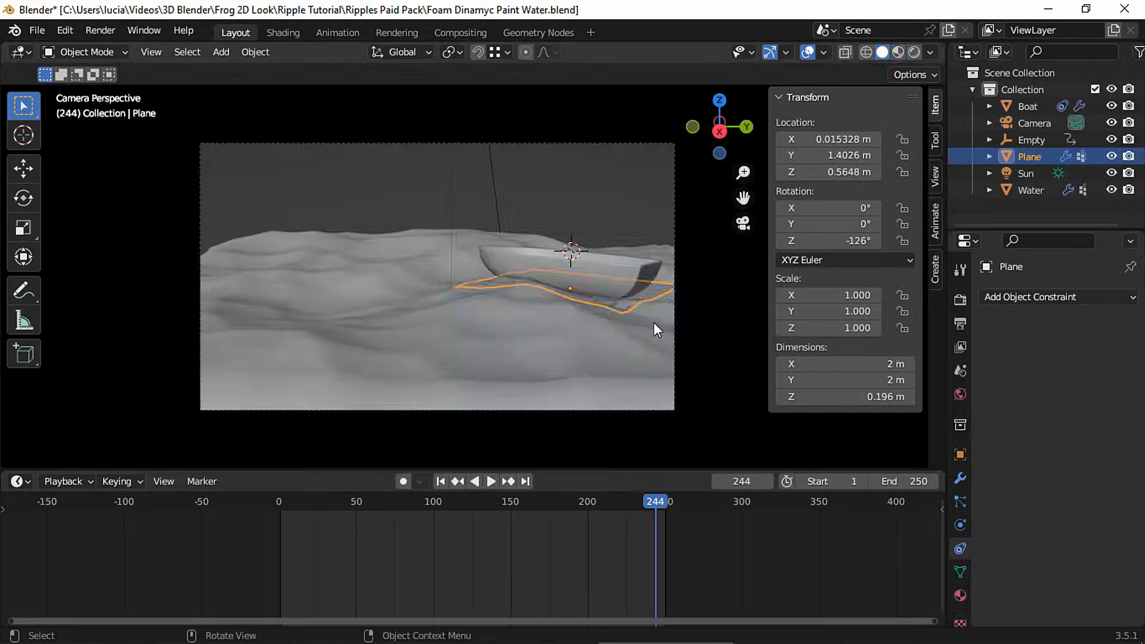
Scale the plane beneath the boat down to about 0.74 and play the animation from the beginning
{"action": "key", "text": "s"}
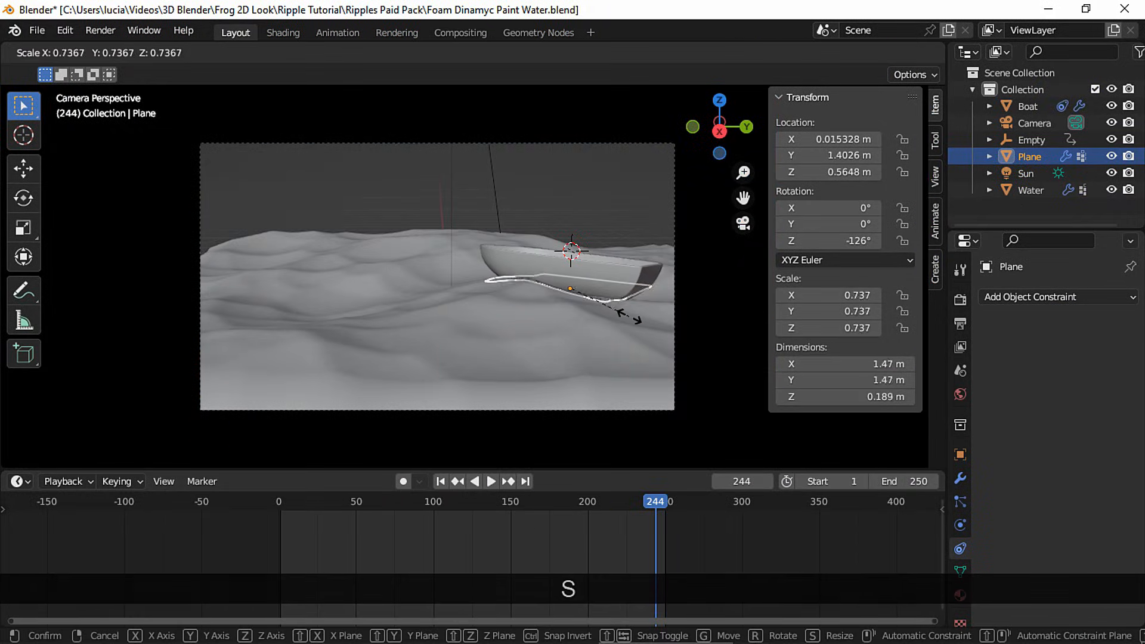
{"action": "left_click", "coordinate": [620, 309]}
{"action": "left_click", "coordinate": [284, 499]}
{"action": "key", "text": "space"}
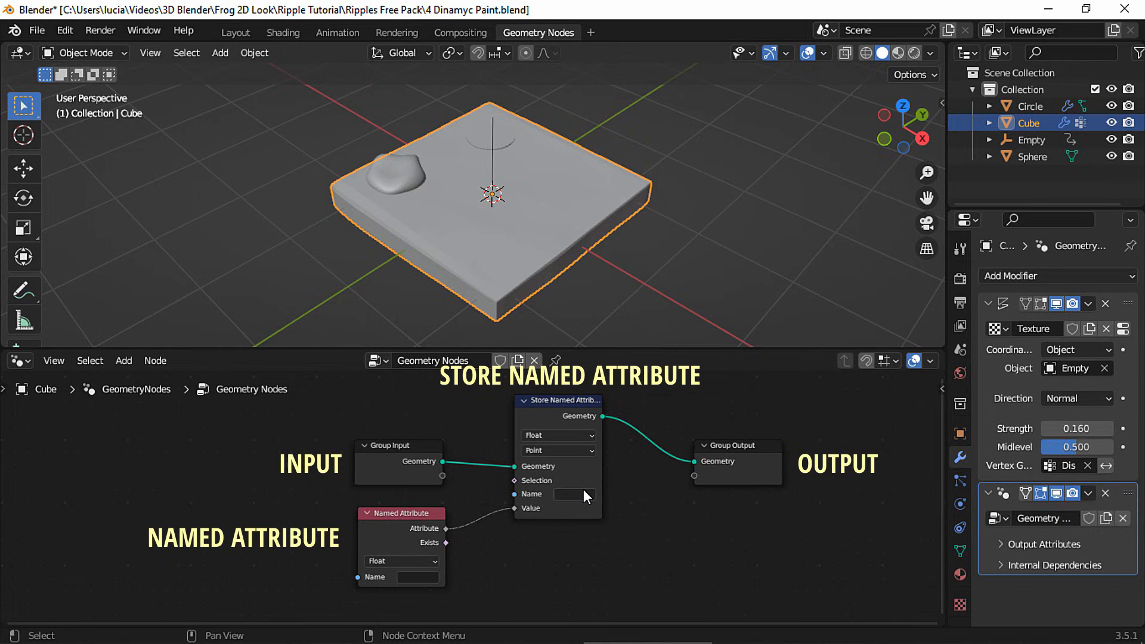
Set the Store Named Attribute node's domain to Face Corner and its name to Foam
{"action": "left_click", "coordinate": [581, 448]}
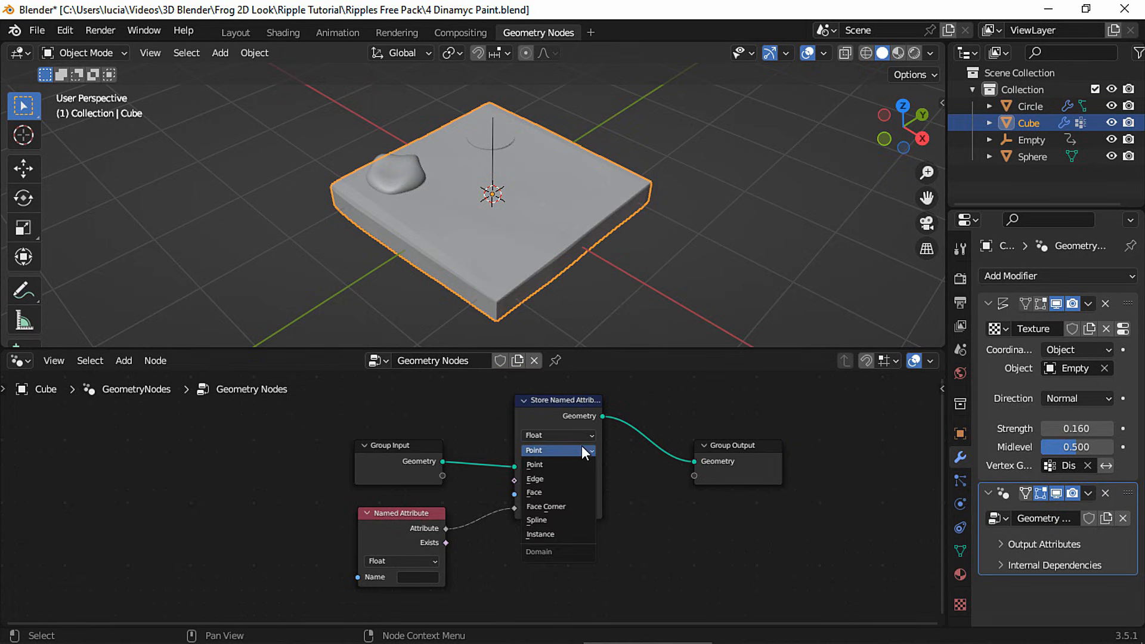
{"action": "left_click", "coordinate": [552, 504]}
{"action": "left_click", "coordinate": [569, 495]}
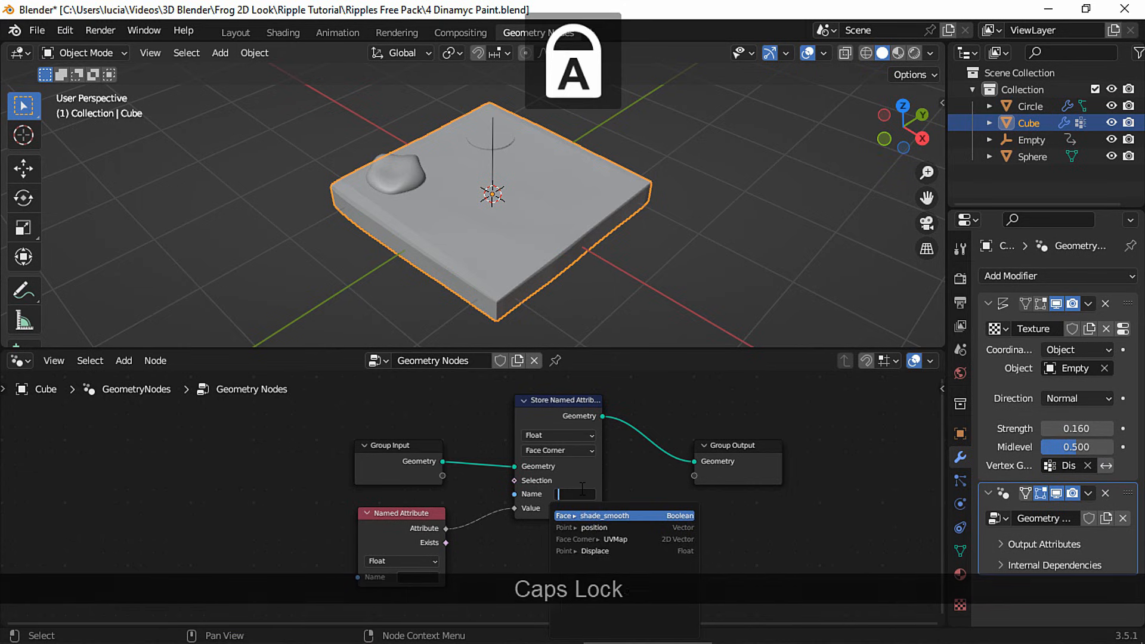
{"action": "type", "text": "Foam"}
{"action": "key", "text": "Return"}
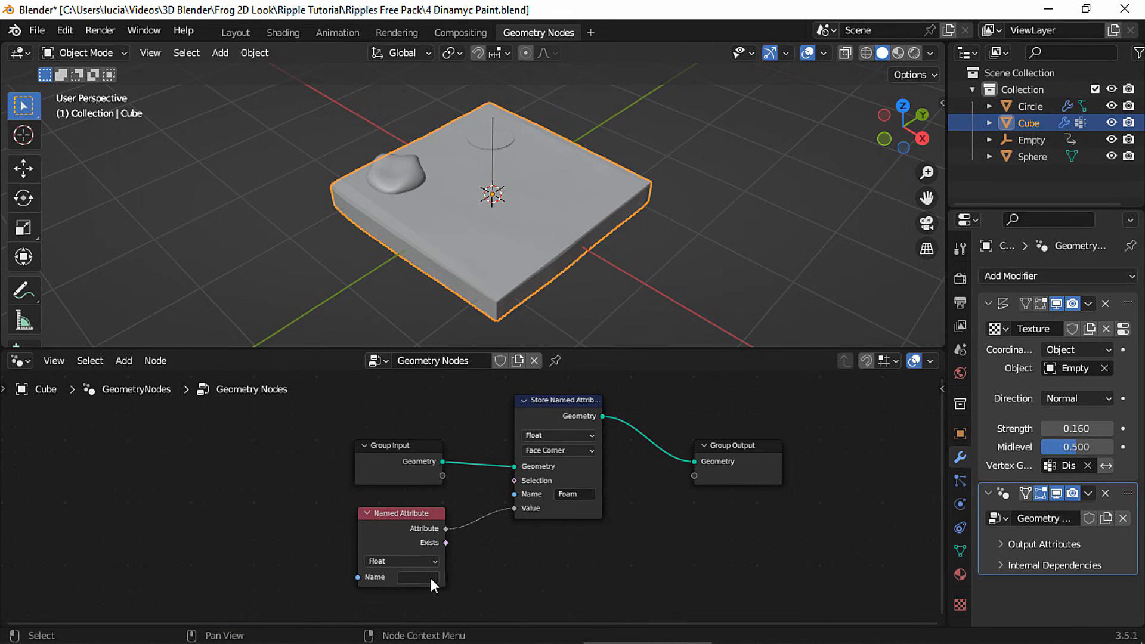
Enter Foam as the name in the Named Attribute node
{"action": "left_click", "coordinate": [430, 577]}
{"action": "key", "text": "Caps_Lock"}
{"action": "type", "text": "F"}
{"action": "key", "text": "Caps_Lock"}
{"action": "type", "text": "oam"}
{"action": "key", "text": "Return"}
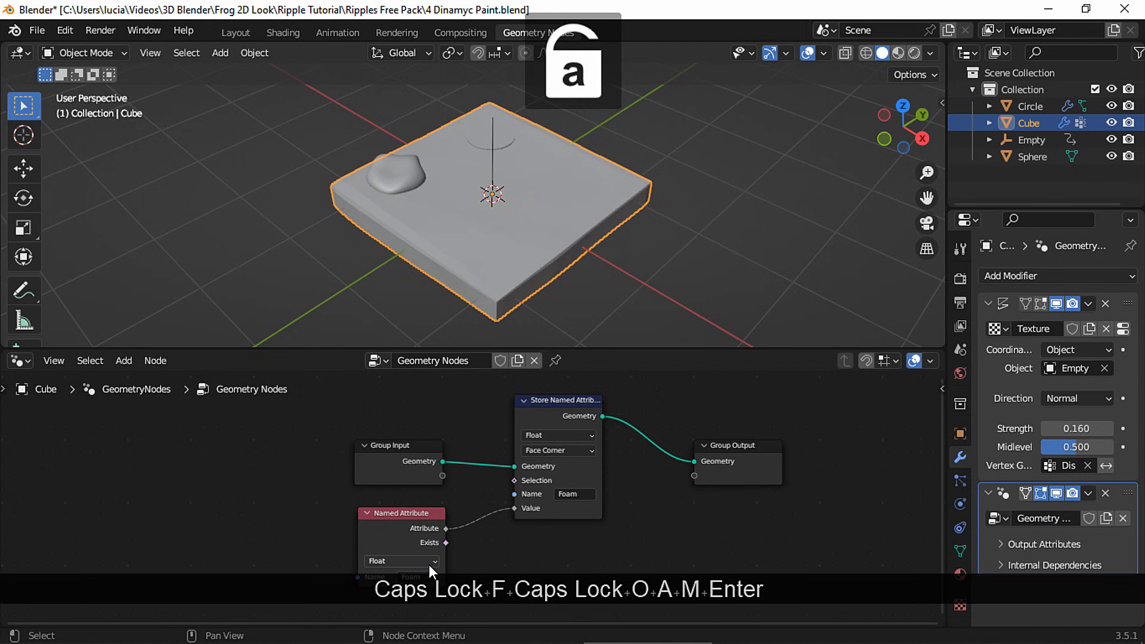
In the cube's material in the Shading workspace, set the Attribute node's name to Foam
{"action": "left_click", "coordinate": [287, 31]}
{"action": "key", "text": "Home"}
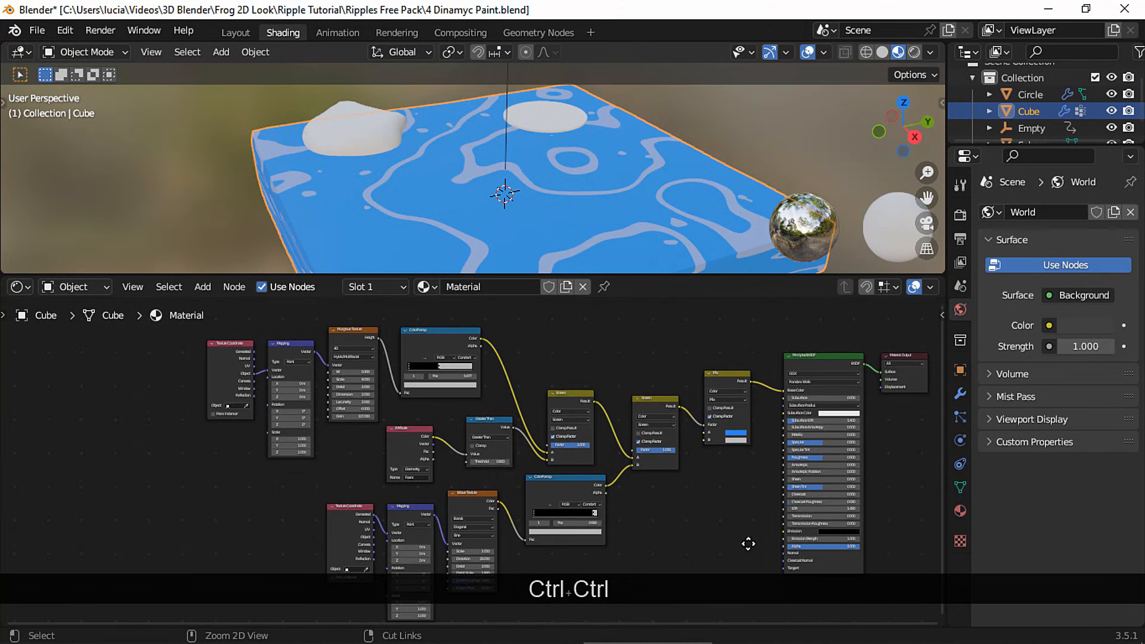
{"action": "scroll", "coordinate": [404, 466], "scroll_direction": "up", "scroll_amount": 4}
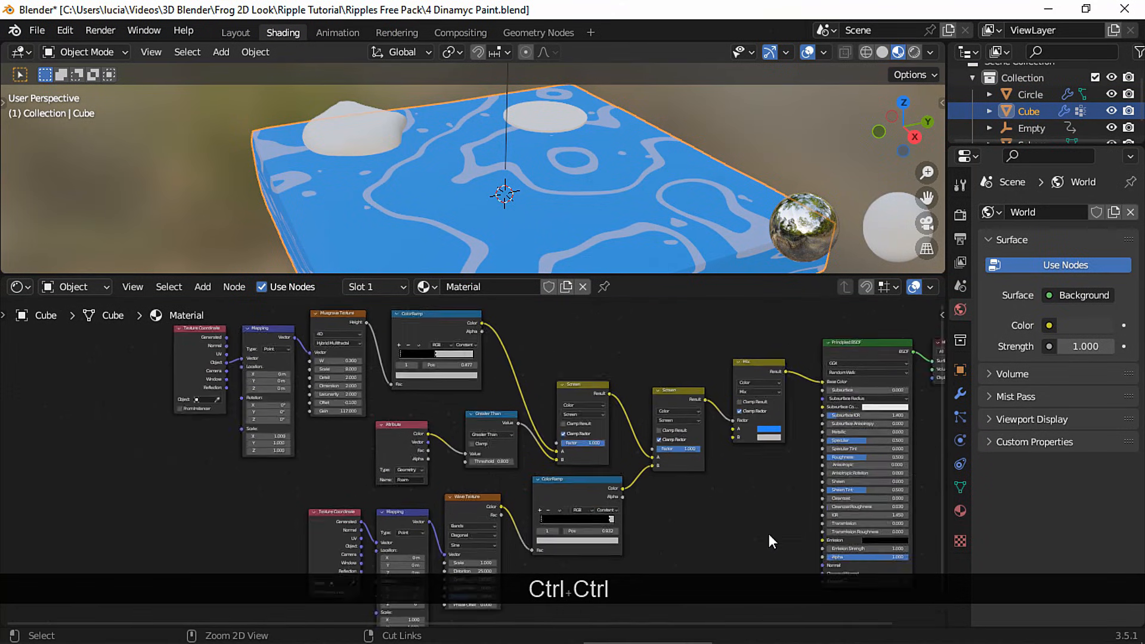
{"action": "scroll", "coordinate": [404, 466], "scroll_direction": "up", "scroll_amount": 2}
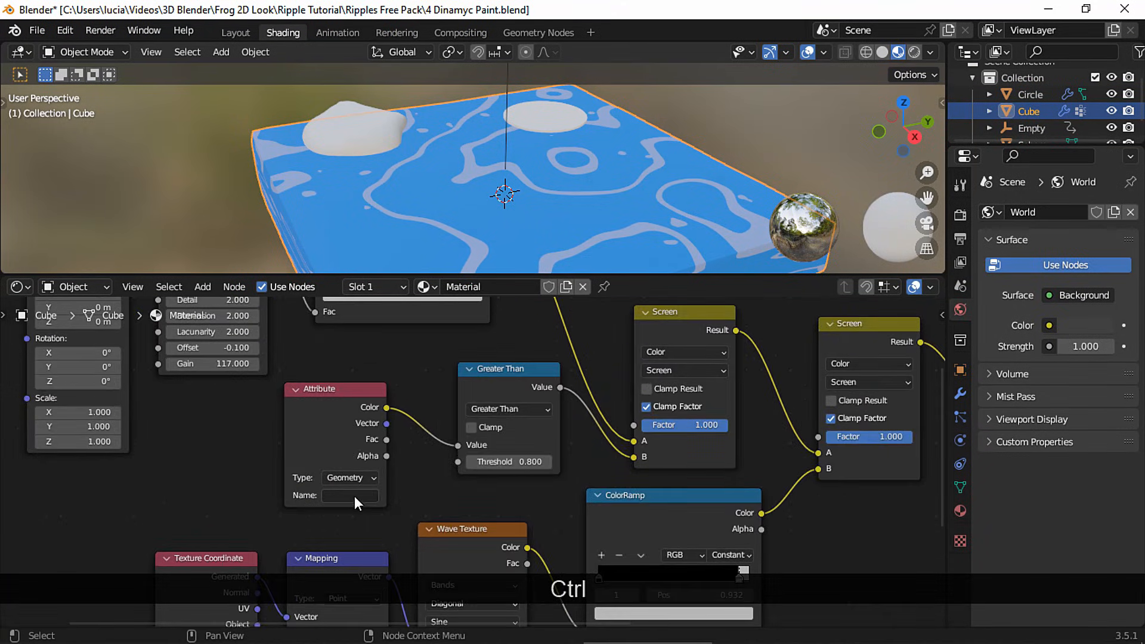
{"action": "key", "text": "Caps_Lock"}
{"action": "type", "text": "F"}
{"action": "key", "text": "Caps_Lock"}
{"action": "type", "text": "oam"}
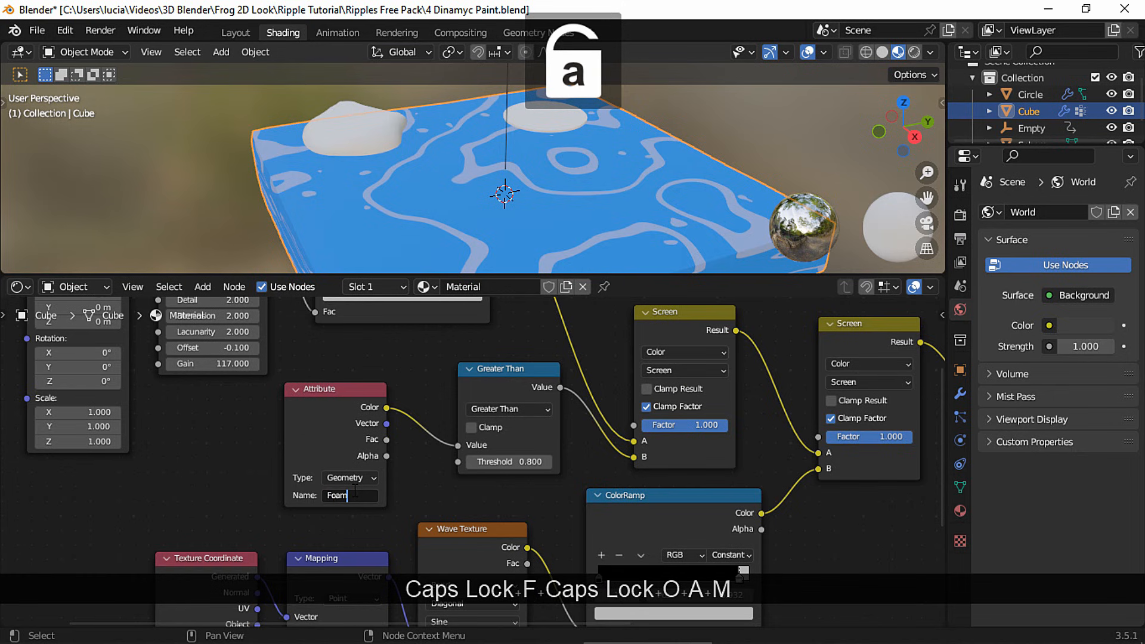
{"action": "key", "text": "Return"}
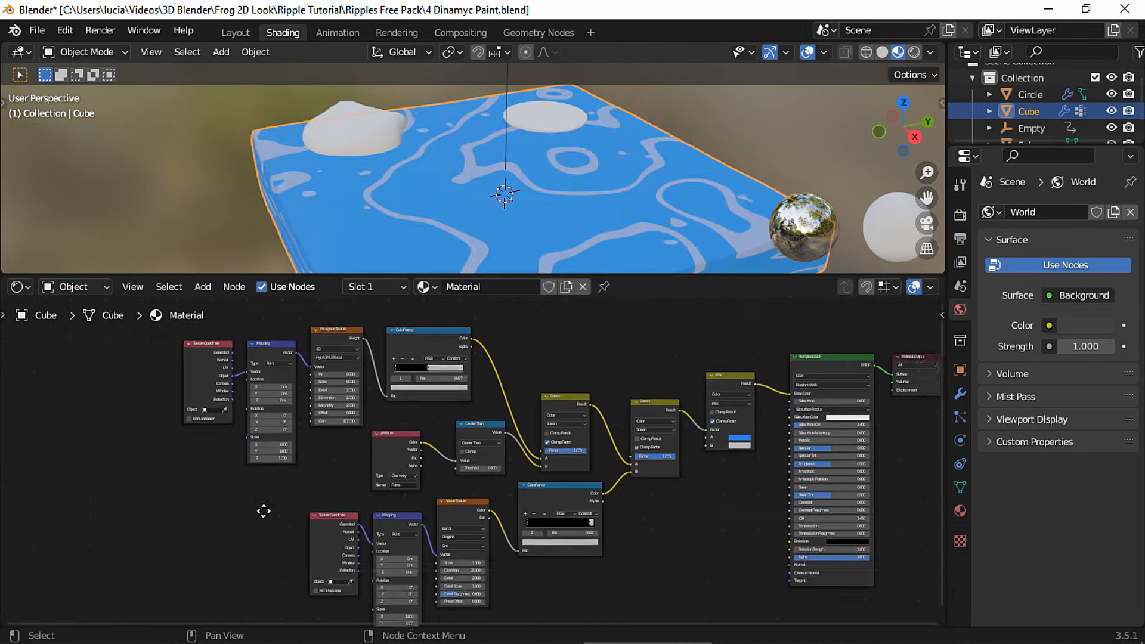
Brighten the light stop of the ColorRamp fed by the Musgrave Texture to near white
{"action": "middle_click_drag", "start_coordinate": [263, 511], "coordinate": [282, 565]}
{"action": "middle_click_drag", "start_coordinate": [391, 506], "coordinate": [392, 415], "text": "ctrl"}
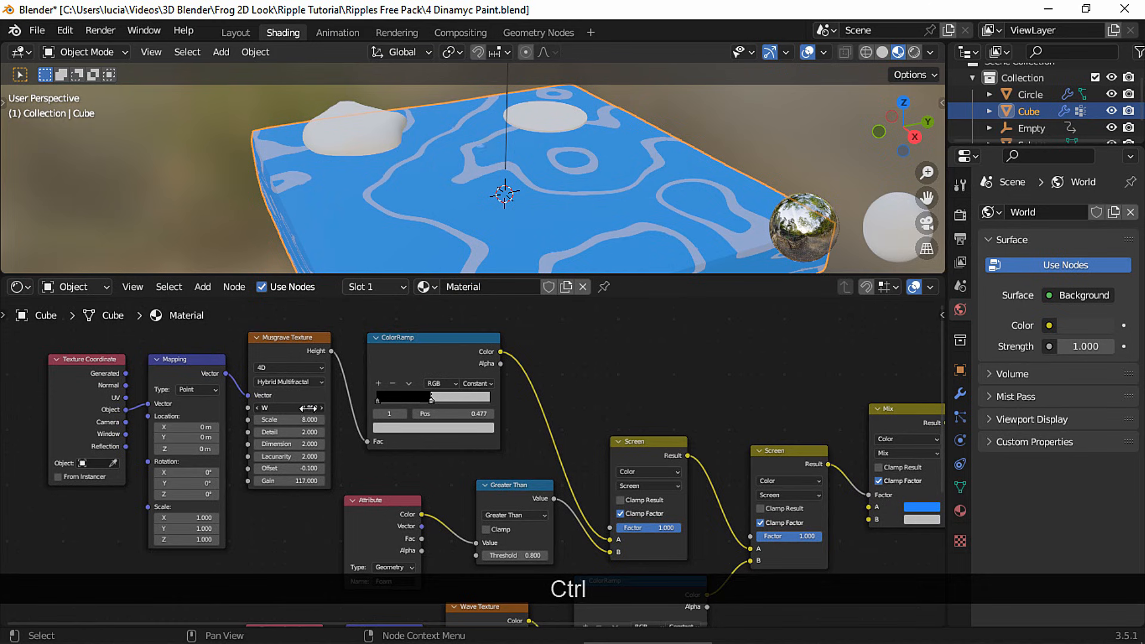
{"action": "key", "text": "ctrl+z"}
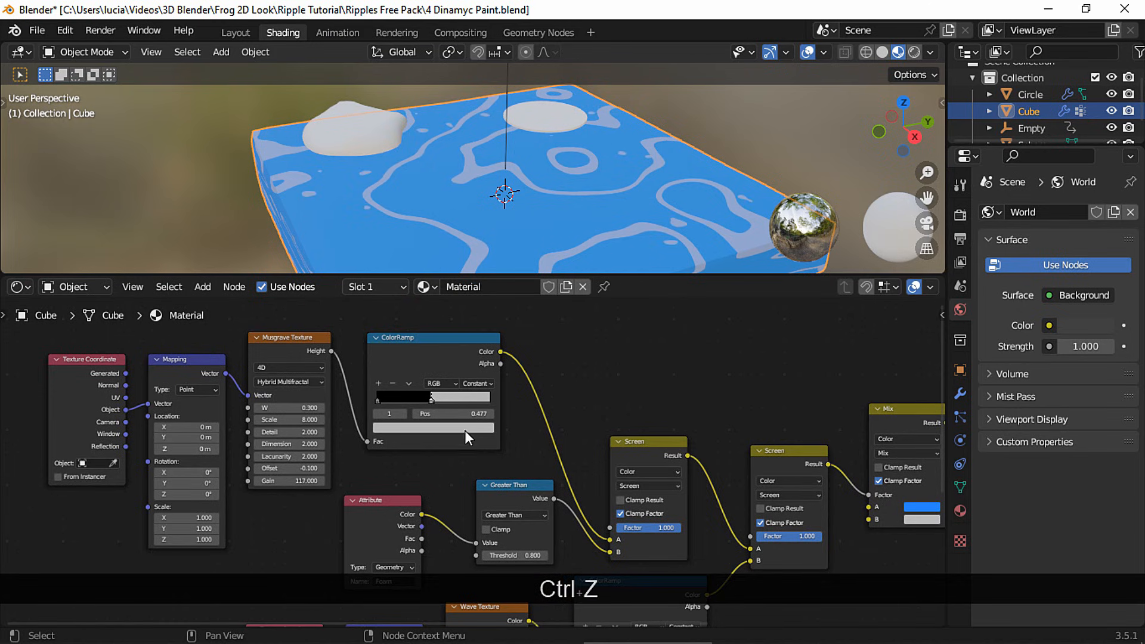
{"action": "left_click", "coordinate": [470, 427]}
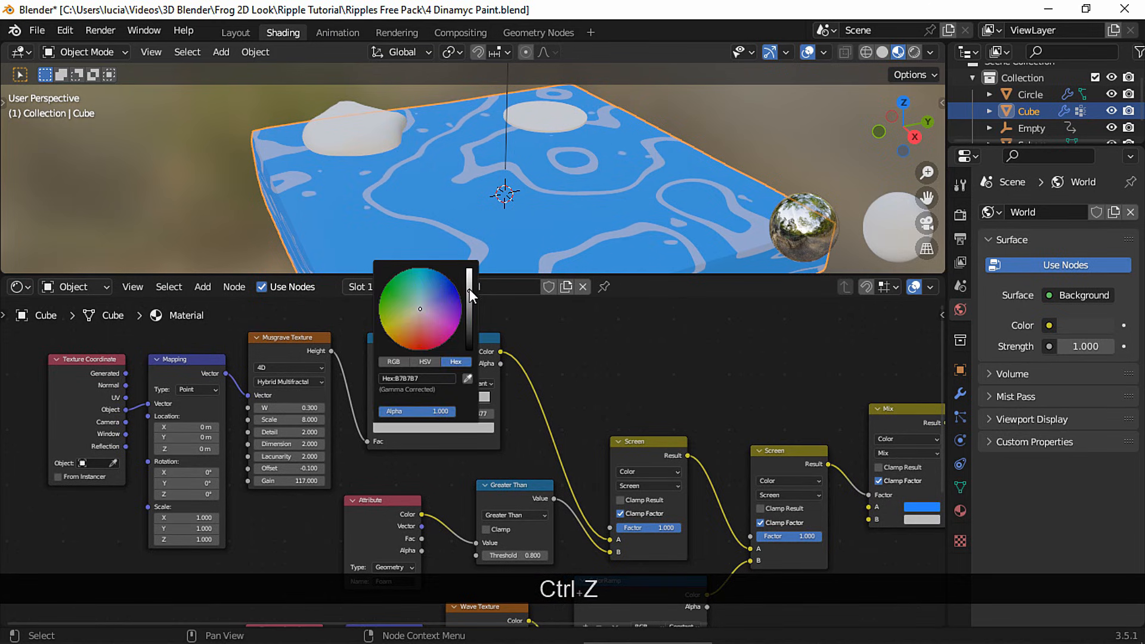
{"action": "left_click_drag", "start_coordinate": [469, 289], "coordinate": [468, 259]}
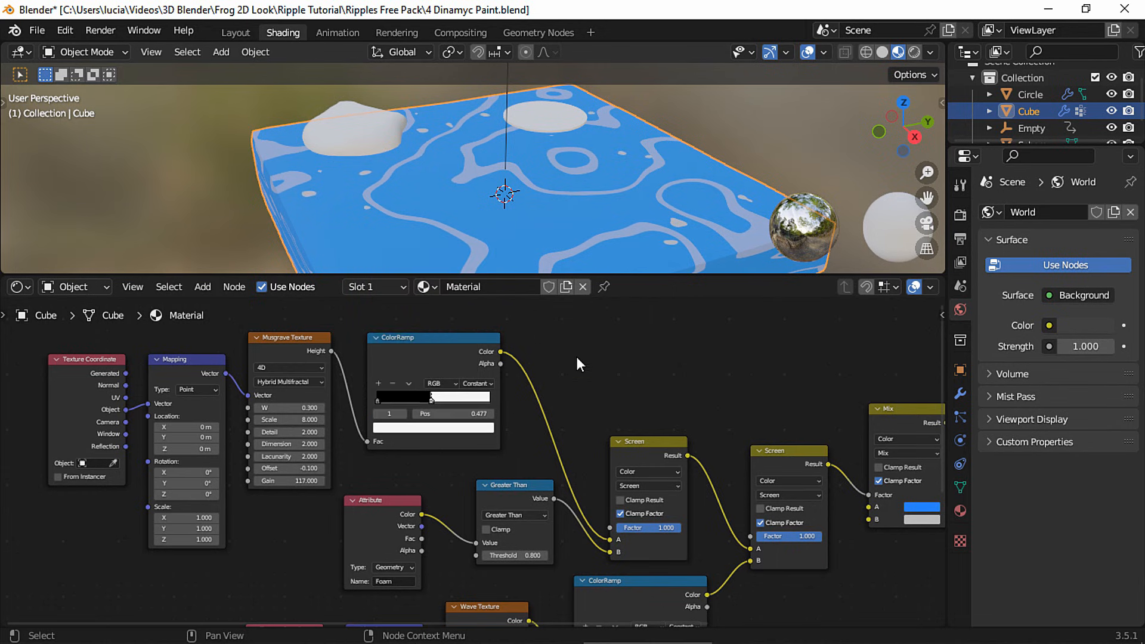
Brighten the light stop of the Wave Texture's ColorRamp and the Mix node's B colour to near white
{"action": "middle_click_drag", "start_coordinate": [643, 458], "coordinate": [608, 361]}
{"action": "left_click", "coordinate": [649, 573]}
{"action": "mouse_move", "coordinate": [642, 430]}
{"action": "left_mouse_down"}
{"action": "mouse_move", "coordinate": [646, 403]}
{"action": "mouse_move", "coordinate": [645, 449]}
{"action": "mouse_move", "coordinate": [642, 423]}
{"action": "left_mouse_up"}
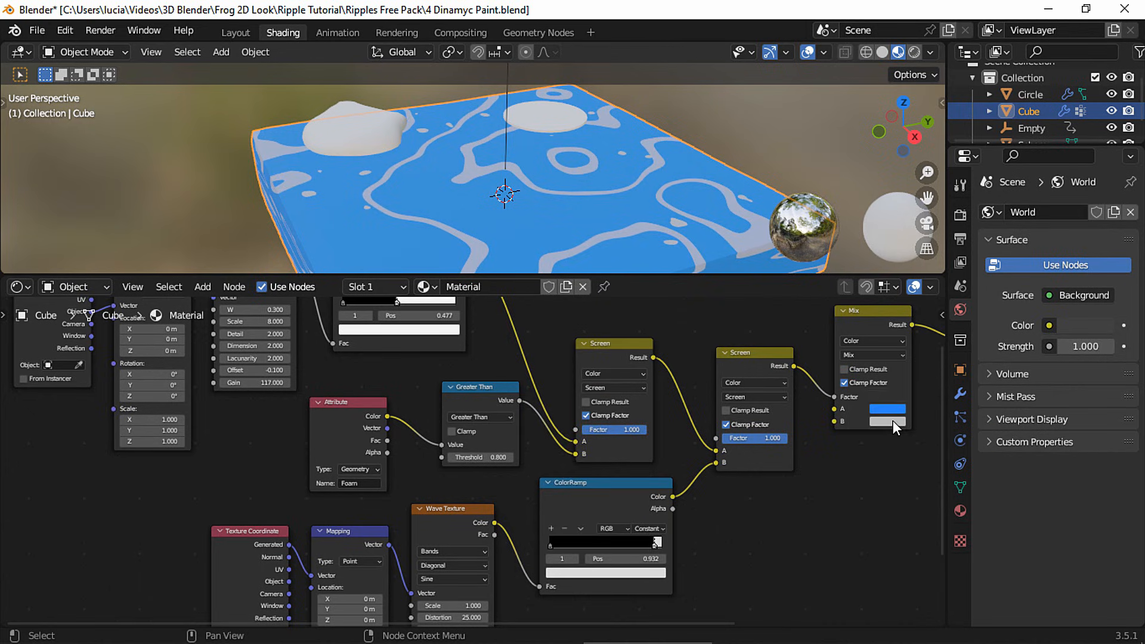
{"action": "left_click", "coordinate": [890, 421]}
{"action": "mouse_move", "coordinate": [968, 281]}
{"action": "left_mouse_down"}
{"action": "mouse_move", "coordinate": [965, 259]}
{"action": "mouse_move", "coordinate": [966, 285]}
{"action": "mouse_move", "coordinate": [964, 272]}
{"action": "left_mouse_up"}
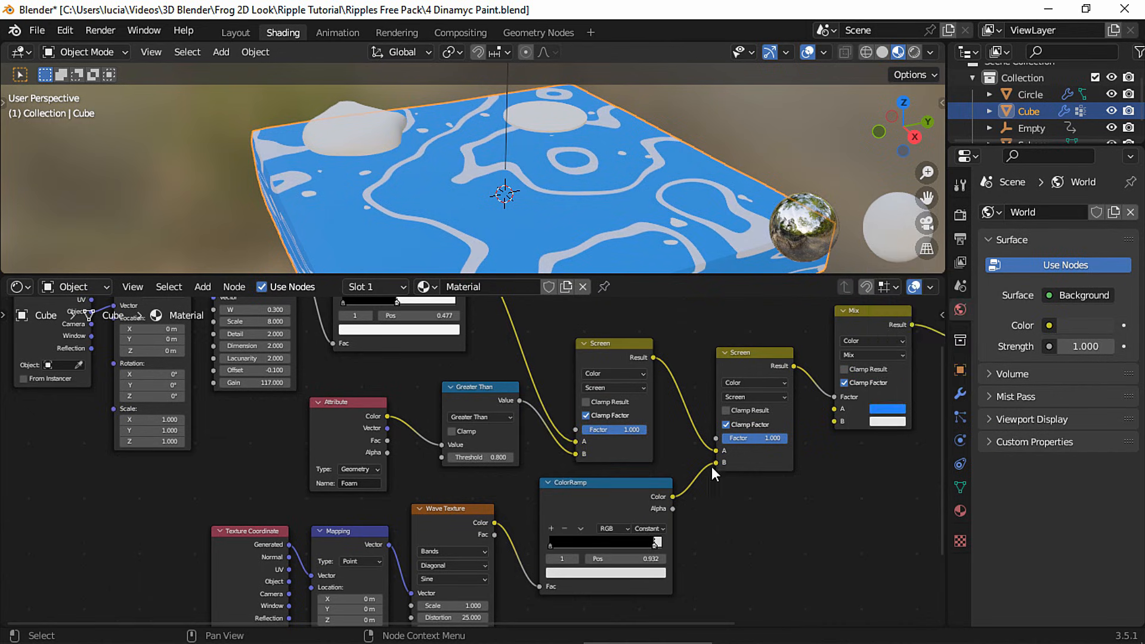
Try a Phase Offset of 1.6 on the Wave Texture and undo the change
{"action": "middle_click_drag", "start_coordinate": [713, 470], "coordinate": [805, 371]}
{"action": "left_click_drag", "start_coordinate": [567, 566], "coordinate": [588, 565]}
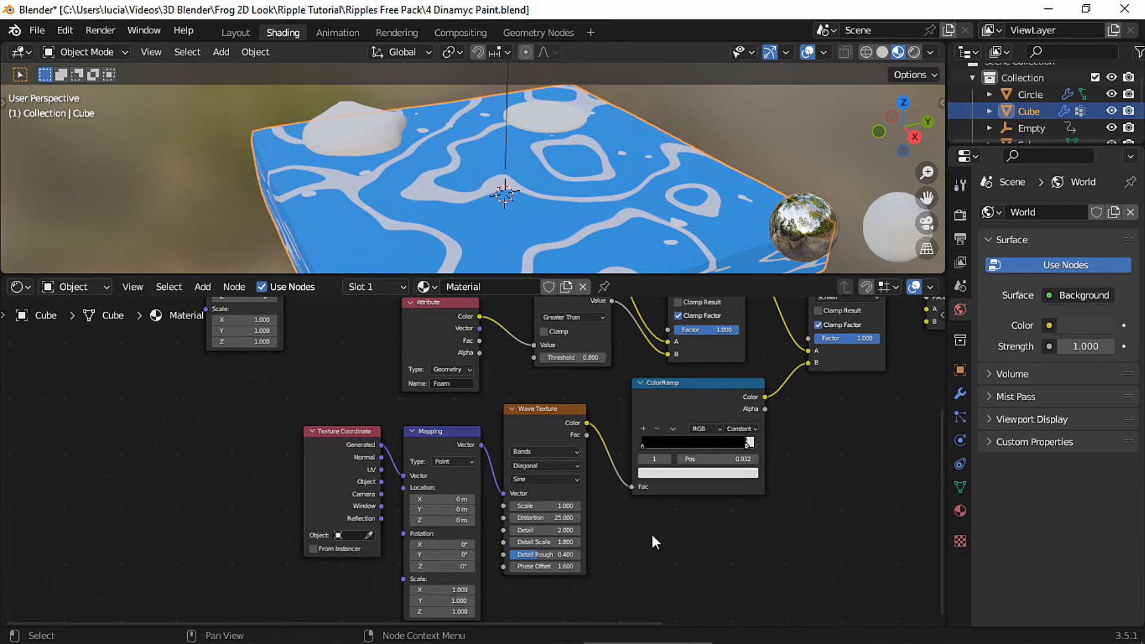
{"action": "key", "text": "ctrl+z"}
{"action": "middle_click_drag", "start_coordinate": [814, 466], "coordinate": [689, 563]}
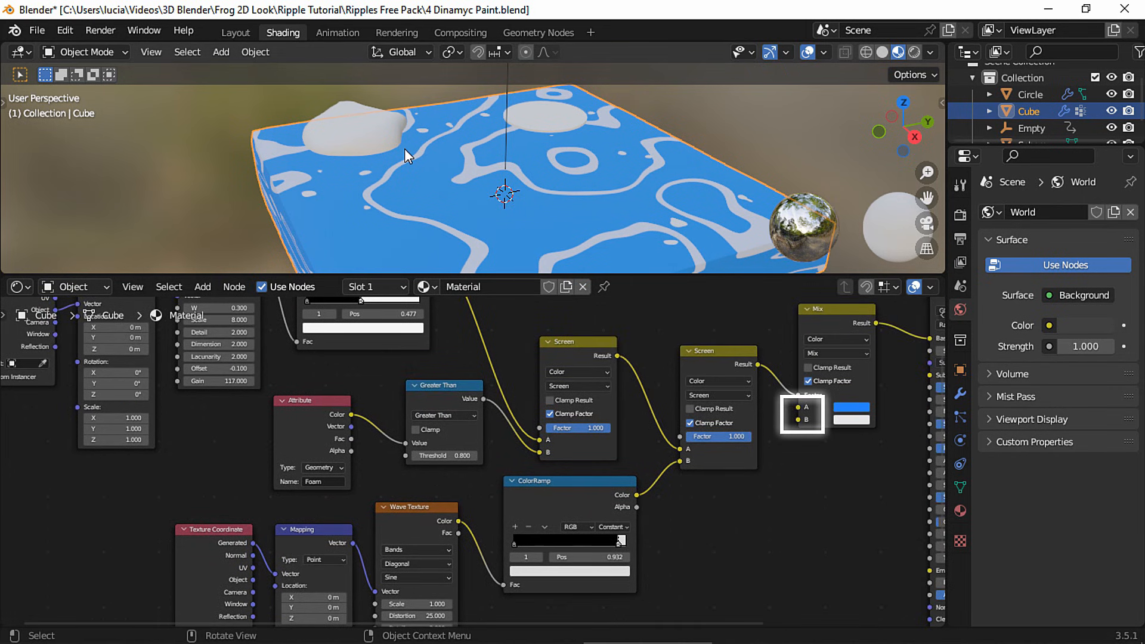
In the ocean Water material, connect the Screen result to the Mix node's A input and the Overlay result to B
{"action": "left_click_drag", "start_coordinate": [188, 581], "coordinate": [458, 539]}
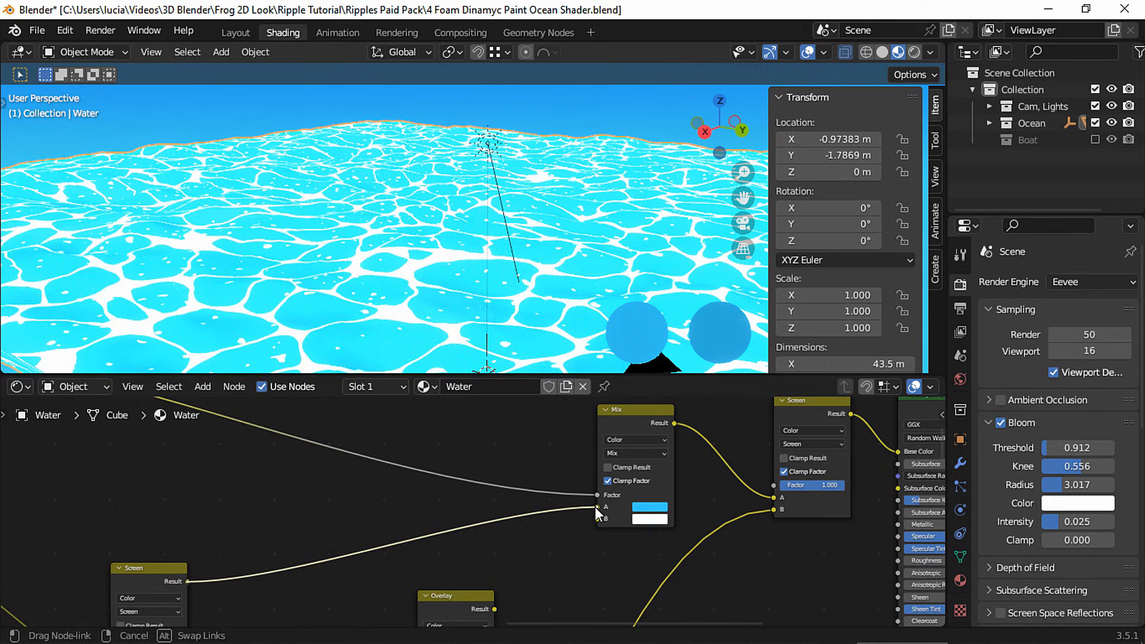
{"action": "left_click_drag", "start_coordinate": [595, 506], "coordinate": [595, 506]}
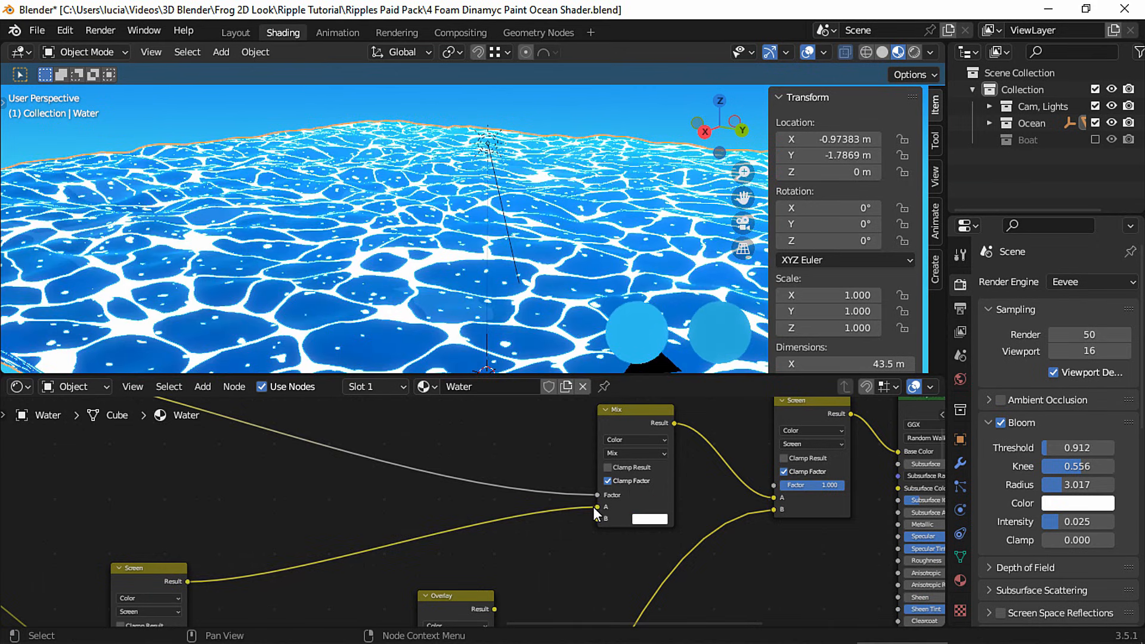
{"action": "left_click_drag", "start_coordinate": [494, 609], "coordinate": [597, 519]}
{"action": "middle_click_drag", "start_coordinate": [596, 519], "coordinate": [564, 557], "text": "ctrl"}
{"action": "middle_click_drag", "start_coordinate": [563, 558], "coordinate": [690, 459]}
{"action": "middle_click_drag", "start_coordinate": [591, 517], "coordinate": [589, 540]}
{"action": "middle_click_drag", "start_coordinate": [589, 540], "coordinate": [682, 578]}
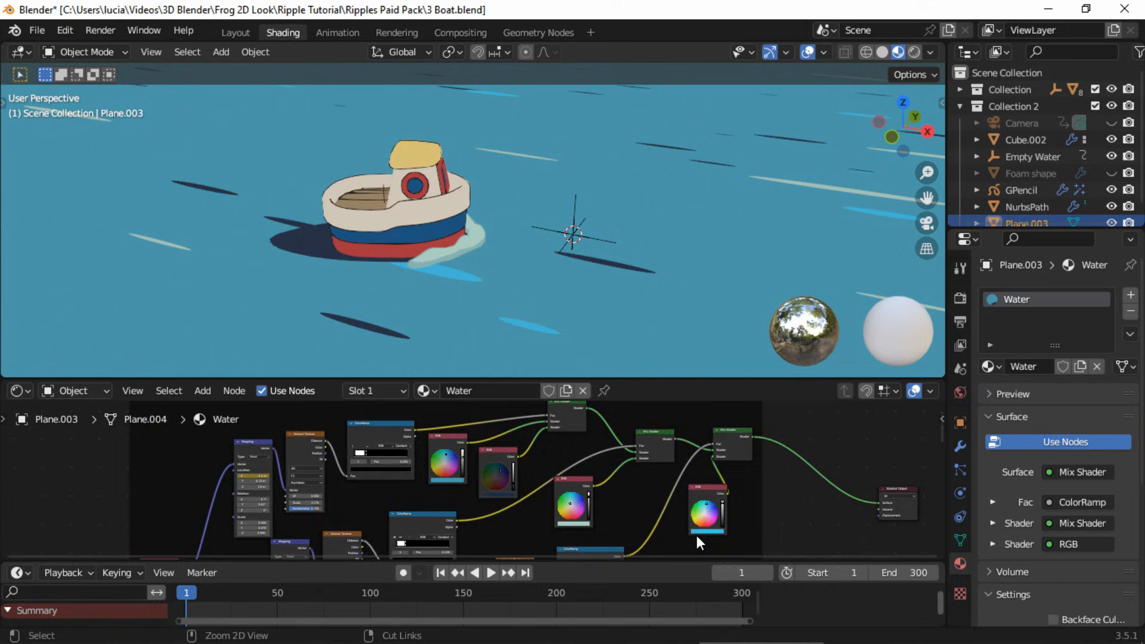
Examine the Water material's node setup and the extent of the large water plane in the boat scene
{"action": "middle_click_drag", "start_coordinate": [696, 535], "coordinate": [686, 555], "text": "ctrl"}
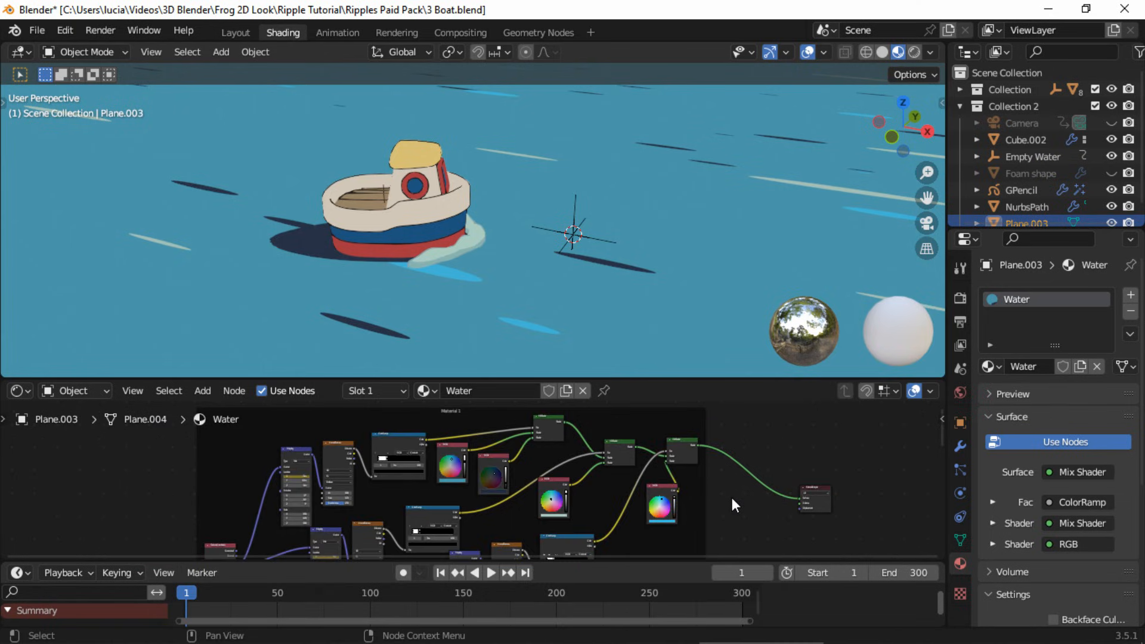
{"action": "middle_click_drag", "start_coordinate": [763, 515], "coordinate": [805, 472]}
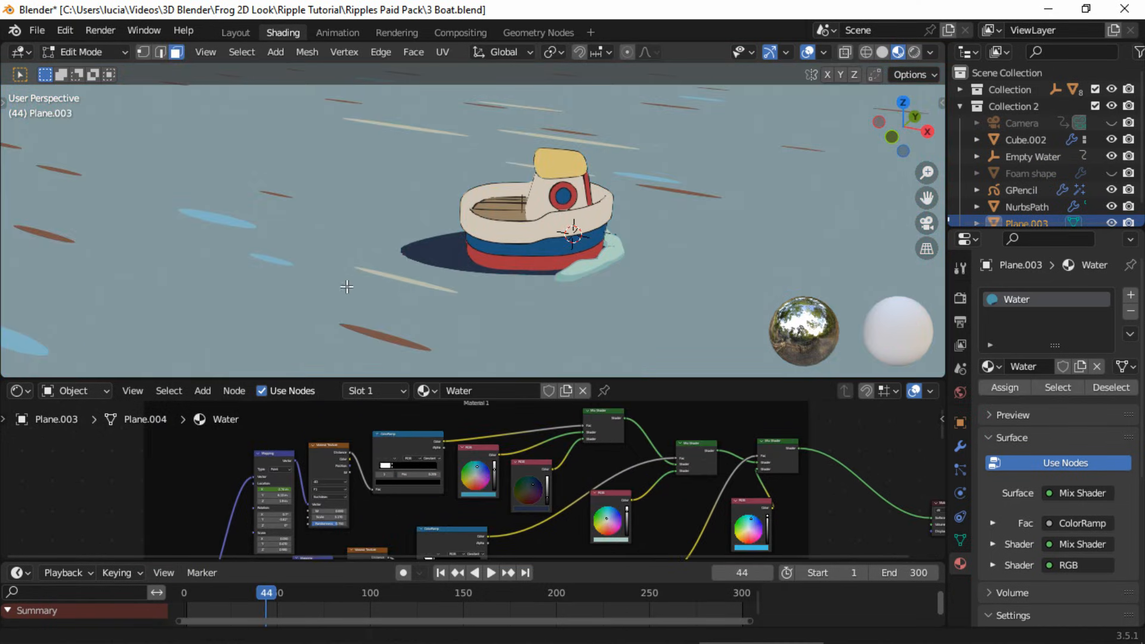
{"action": "scroll", "coordinate": [346, 286], "scroll_direction": "down", "scroll_amount": 8}
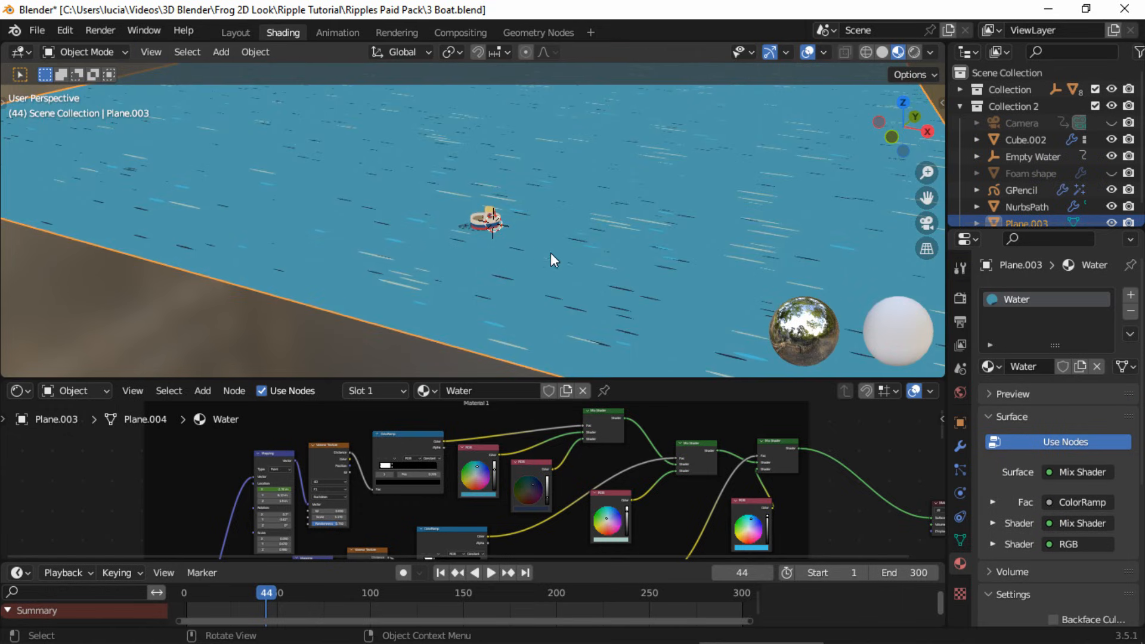
{"action": "scroll", "coordinate": [550, 253], "scroll_direction": "up", "scroll_amount": 6}
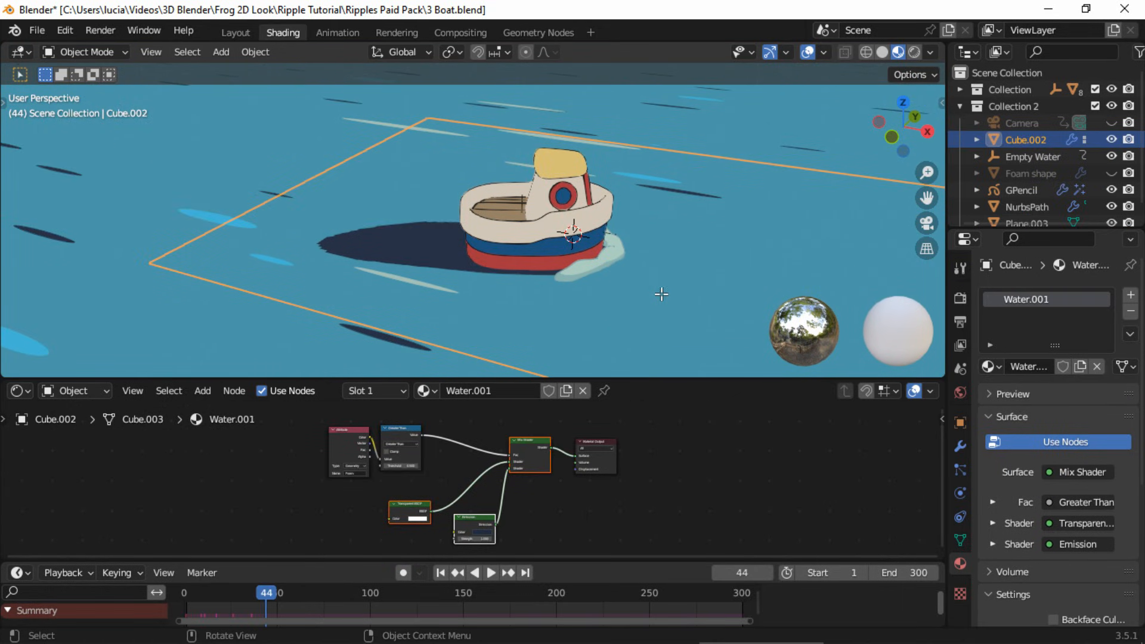
Inspect the mesh density of the foam surface Cube.002 in Edit Mode and play the boat animation from the start
{"action": "key", "text": "Tab"}
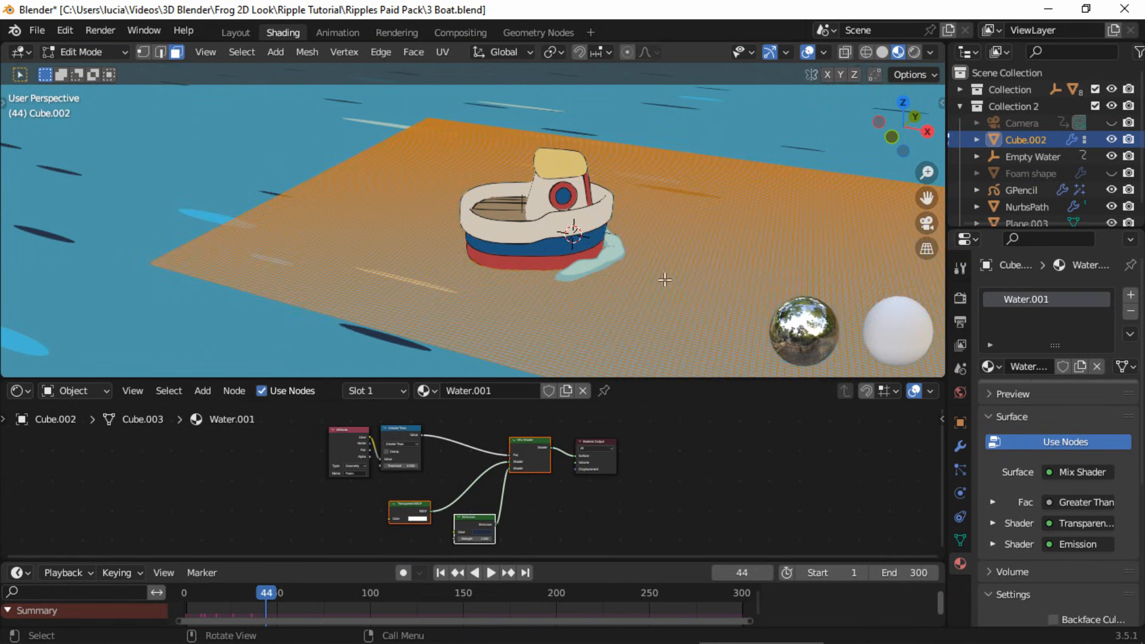
{"action": "key", "text": "Tab"}
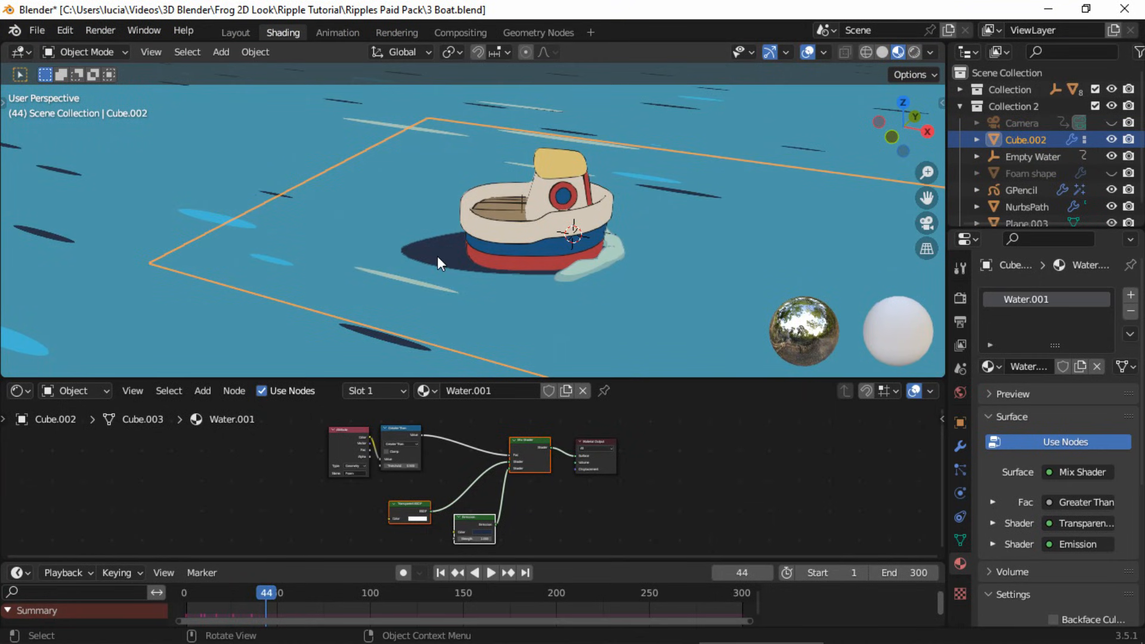
{"action": "key", "text": "shift+Left"}
{"action": "key", "text": "space"}
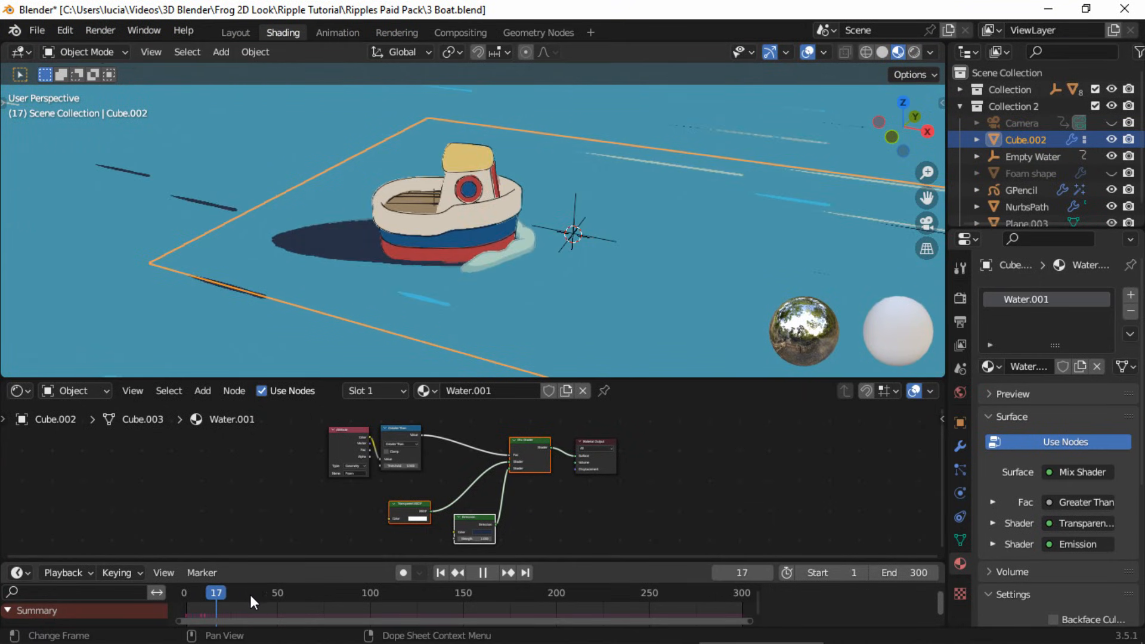
{"action": "key", "text": "space"}
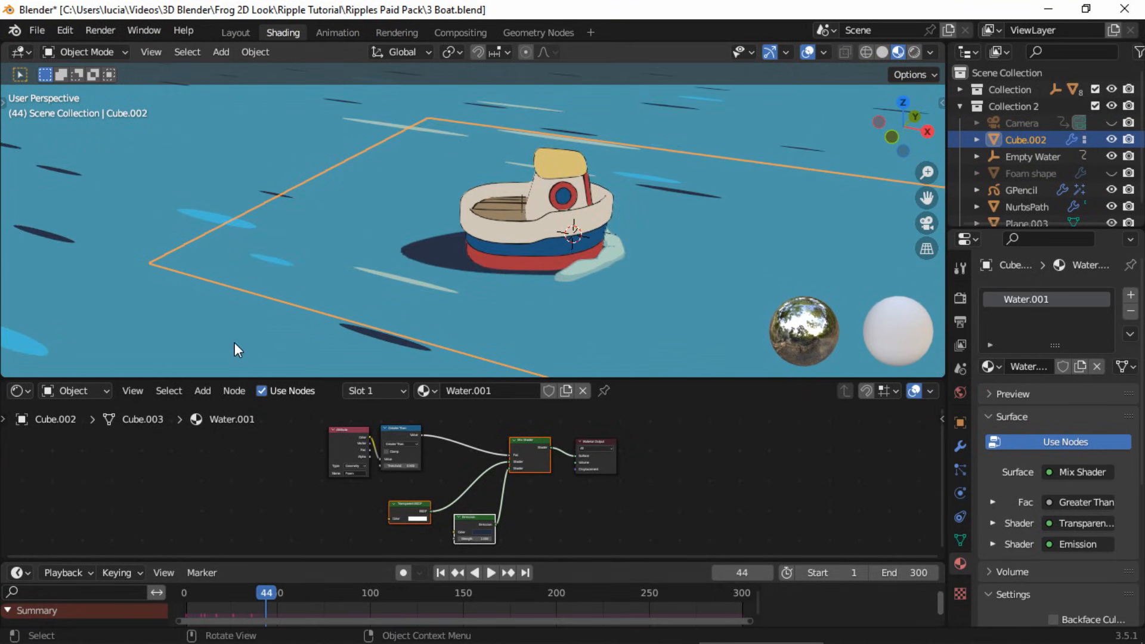
{"action": "left_click", "coordinate": [235, 341]}
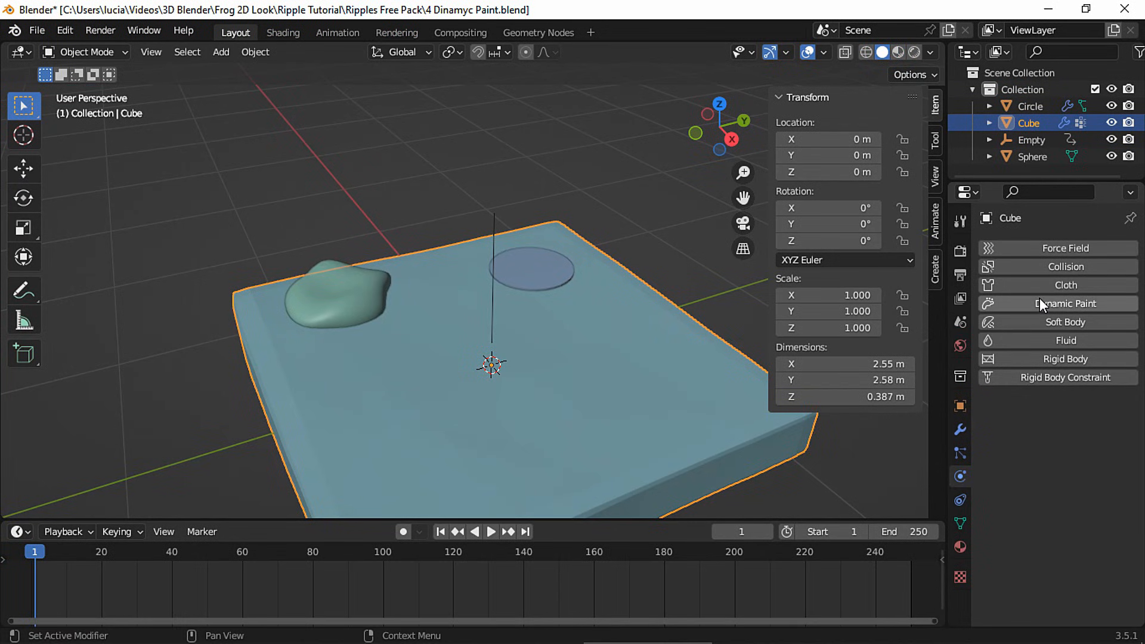
Add a Dynamic Paint canvas to the Cube and move its modifier above the Geometry Nodes modifier
{"action": "left_click", "coordinate": [1039, 303]}
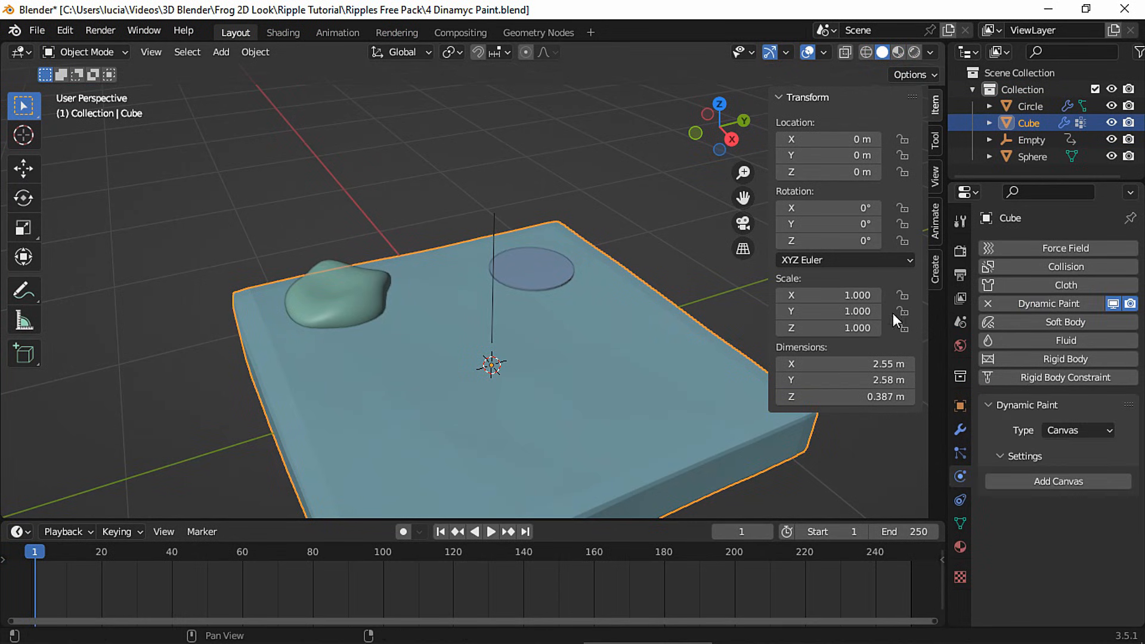
{"action": "left_click", "coordinate": [1021, 483]}
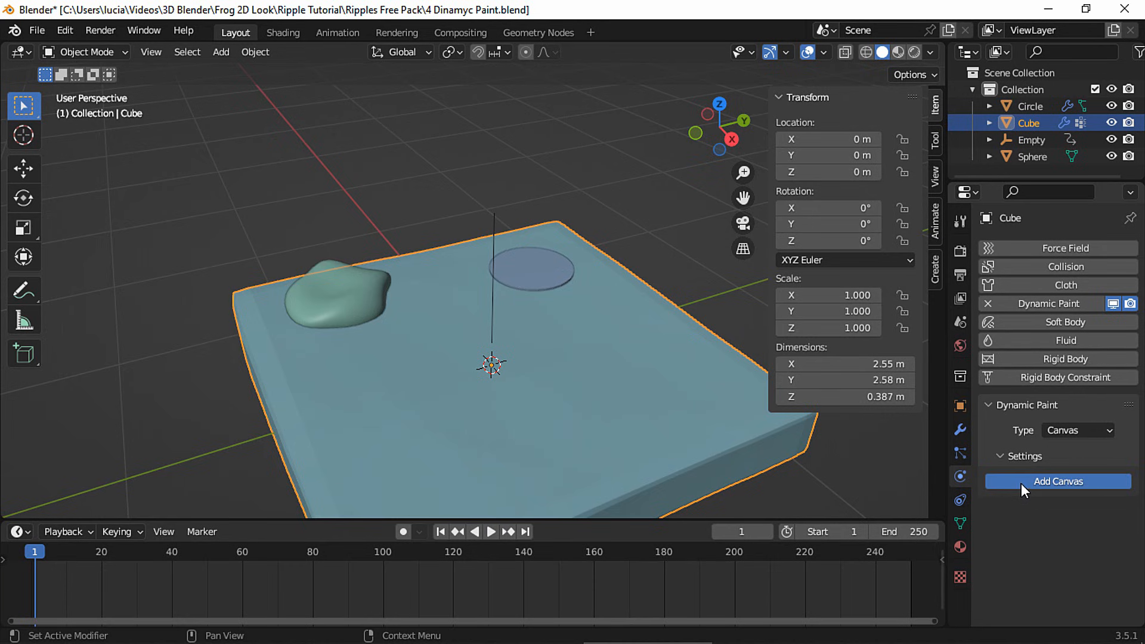
{"action": "left_click", "coordinate": [957, 434]}
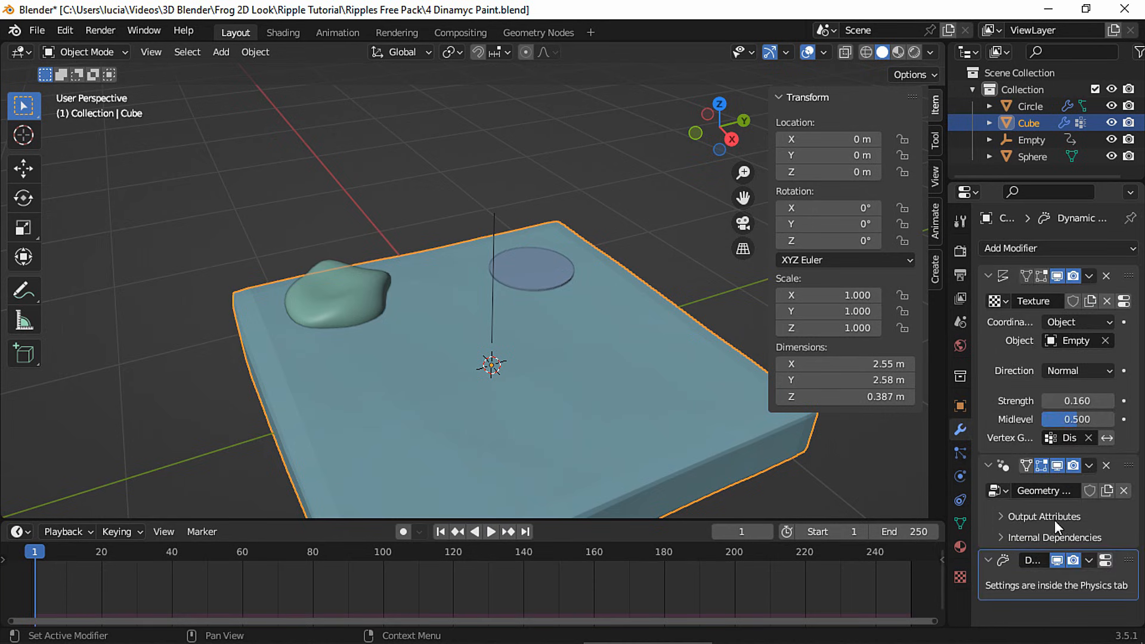
{"action": "left_click_drag", "start_coordinate": [1126, 559], "coordinate": [1125, 468]}
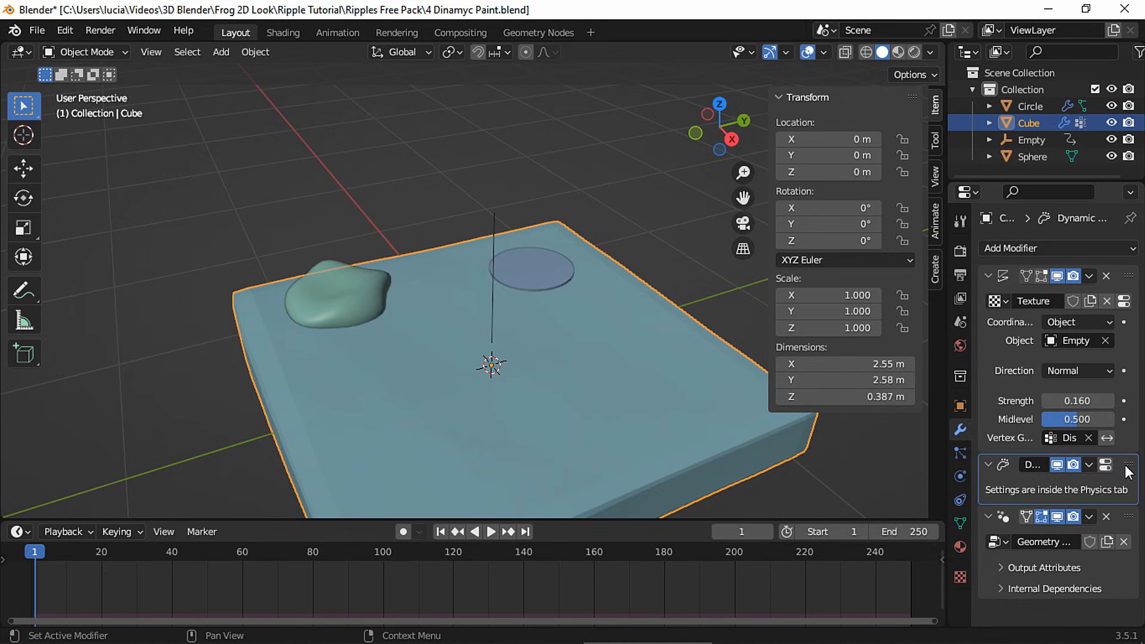
Set the Cube's canvas surface type to Weight and enable Dissolve with a Time of 30
{"action": "left_click", "coordinate": [961, 475]}
{"action": "left_click", "coordinate": [1086, 414]}
{"action": "left_click", "coordinate": [1061, 472]}
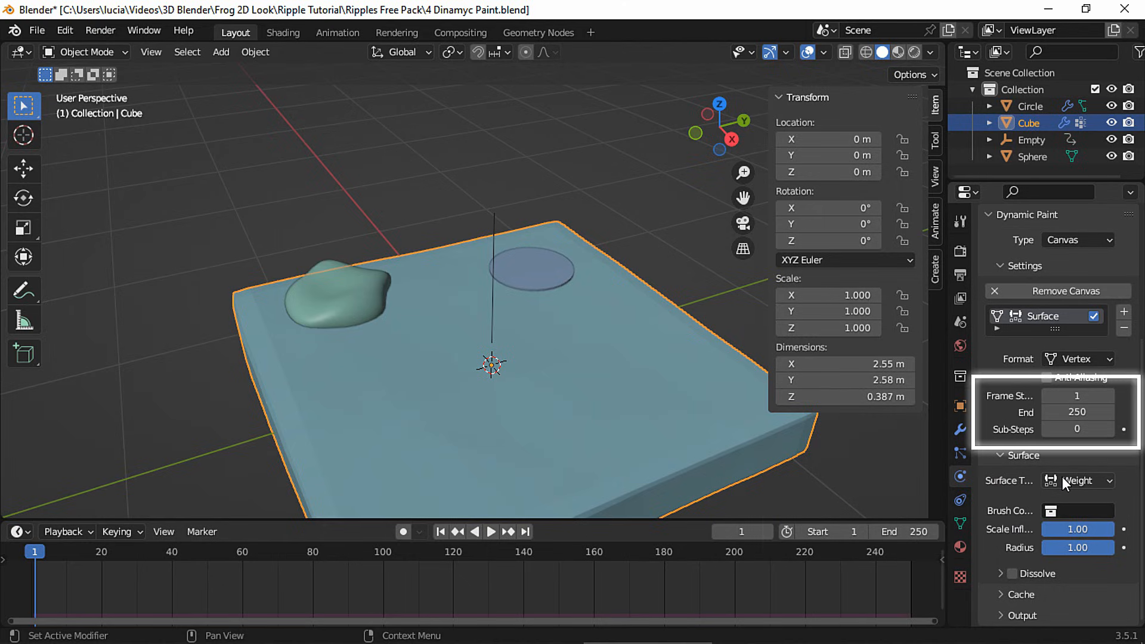
{"action": "left_click", "coordinate": [1012, 574]}
{"action": "left_click", "coordinate": [1073, 598]}
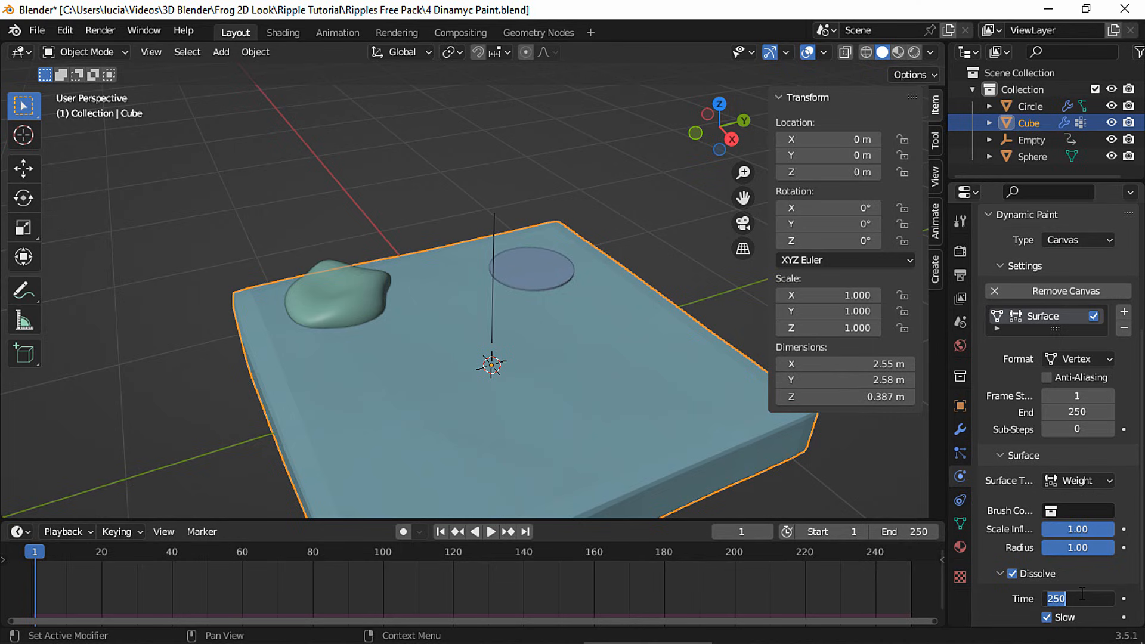
{"action": "type", "text": "30"}
{"action": "key", "text": "Return"}
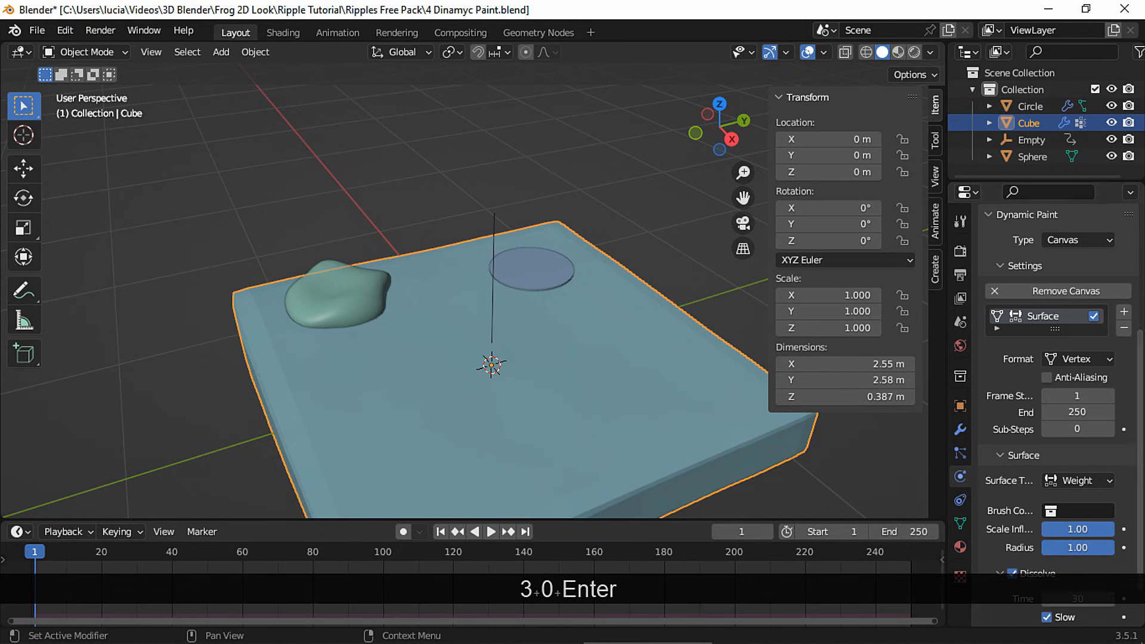
{"action": "scroll", "coordinate": [1061, 477], "scroll_direction": "down", "scroll_amount": 3}
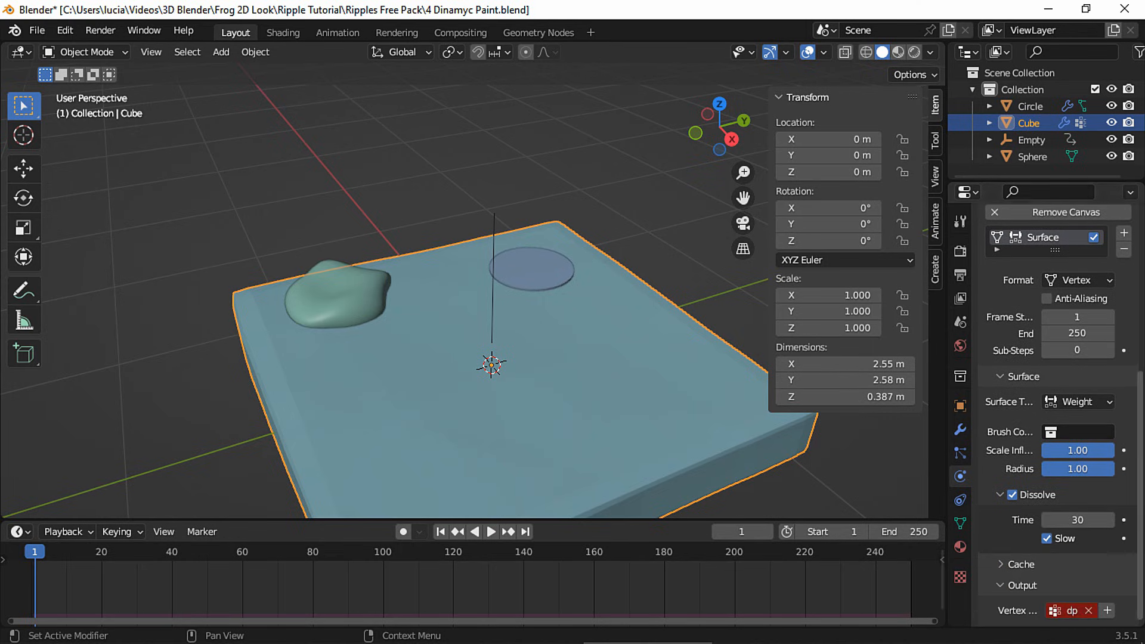
Add the canvas's output vertex group to the Cube and rename it Foam
{"action": "left_click", "coordinate": [960, 523]}
{"action": "scroll", "coordinate": [1048, 352], "scroll_direction": "up", "scroll_amount": 3}
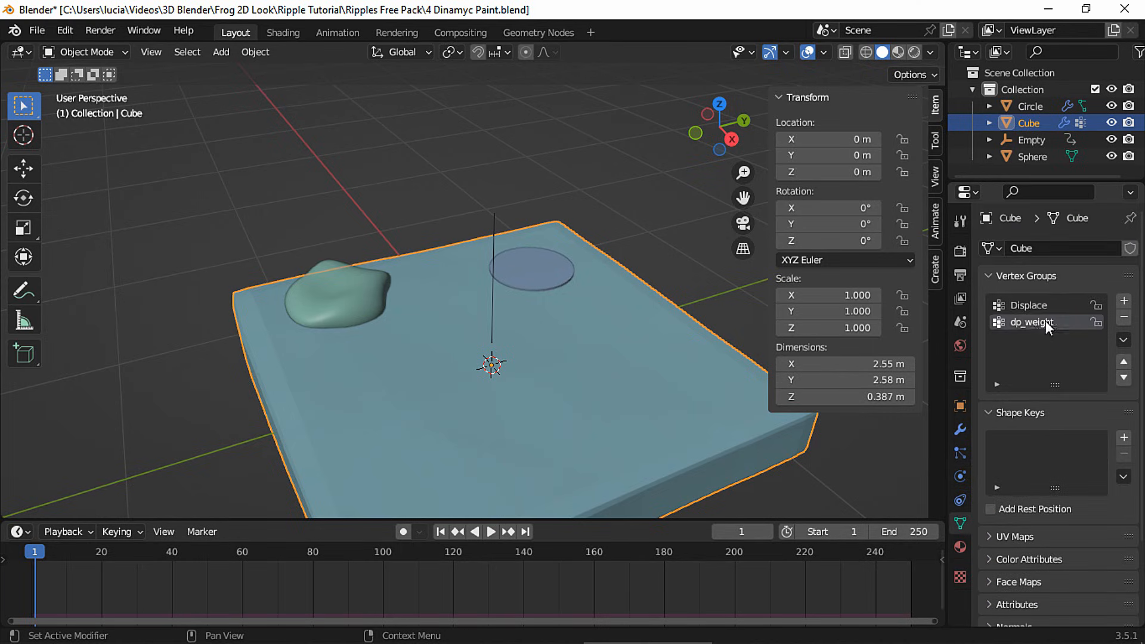
{"action": "double_click", "coordinate": [1048, 322]}
{"action": "type", "text": "Foam"}
{"action": "key", "text": "Return"}
{"action": "left_click", "coordinate": [959, 476]}
{"action": "scroll", "coordinate": [1049, 357], "scroll_direction": "down", "scroll_amount": 10}
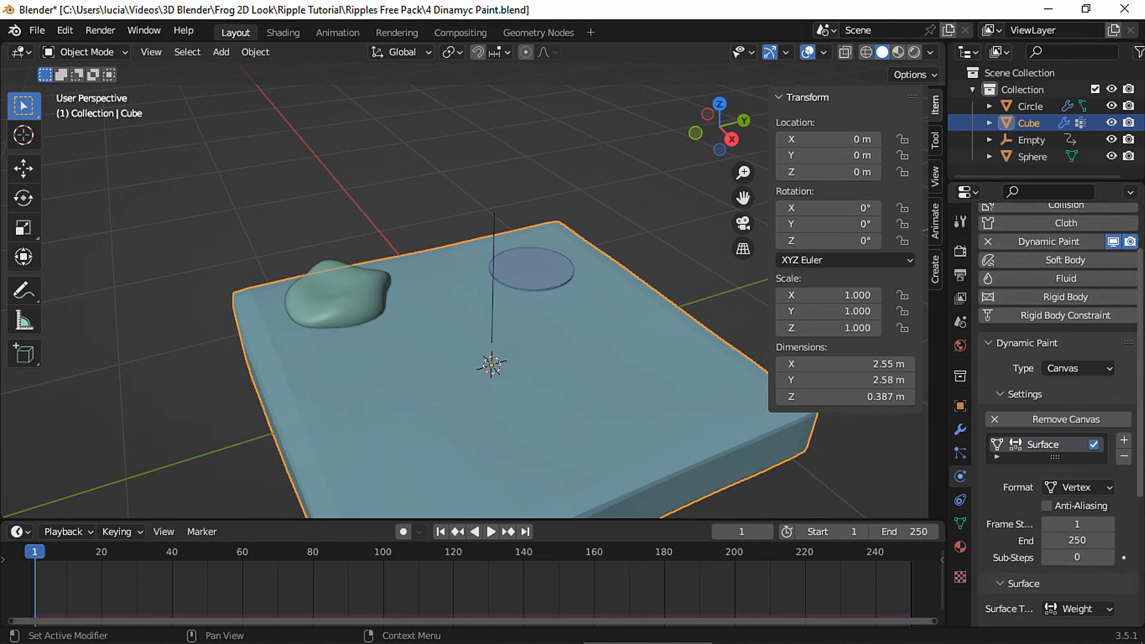
{"action": "left_click", "coordinate": [1067, 610]}
{"action": "left_click", "coordinate": [964, 452]}
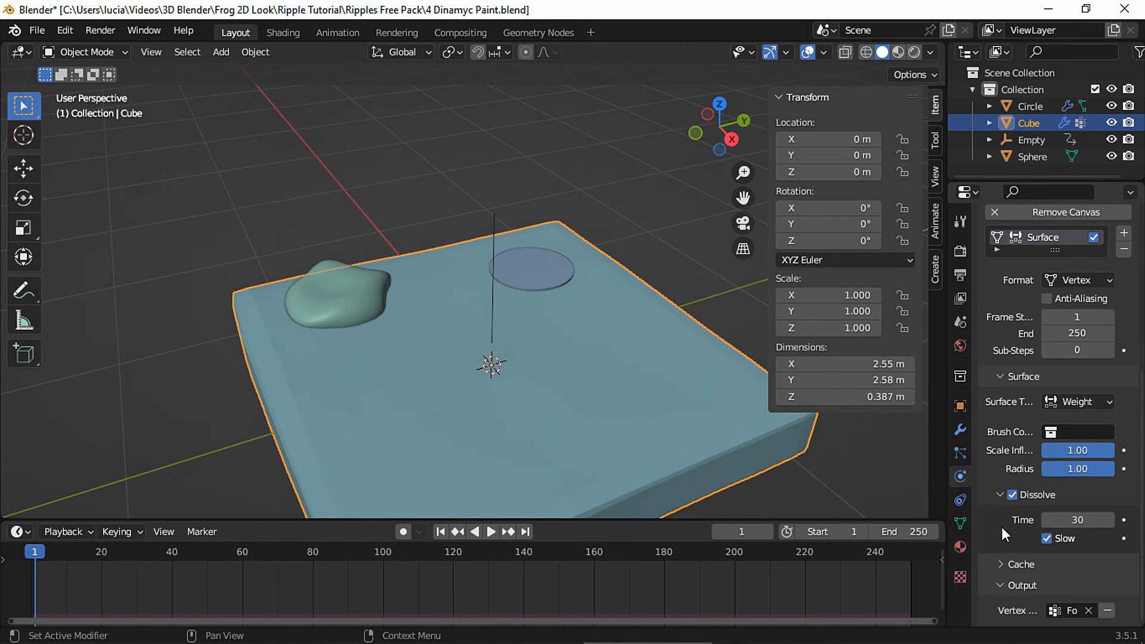
Switch the viewport to Material Preview and add a Dynamic Paint brush to the Sphere rock
{"action": "left_click", "coordinate": [898, 52]}
{"action": "left_click", "coordinate": [355, 298]}
{"action": "left_click", "coordinate": [1048, 304]}
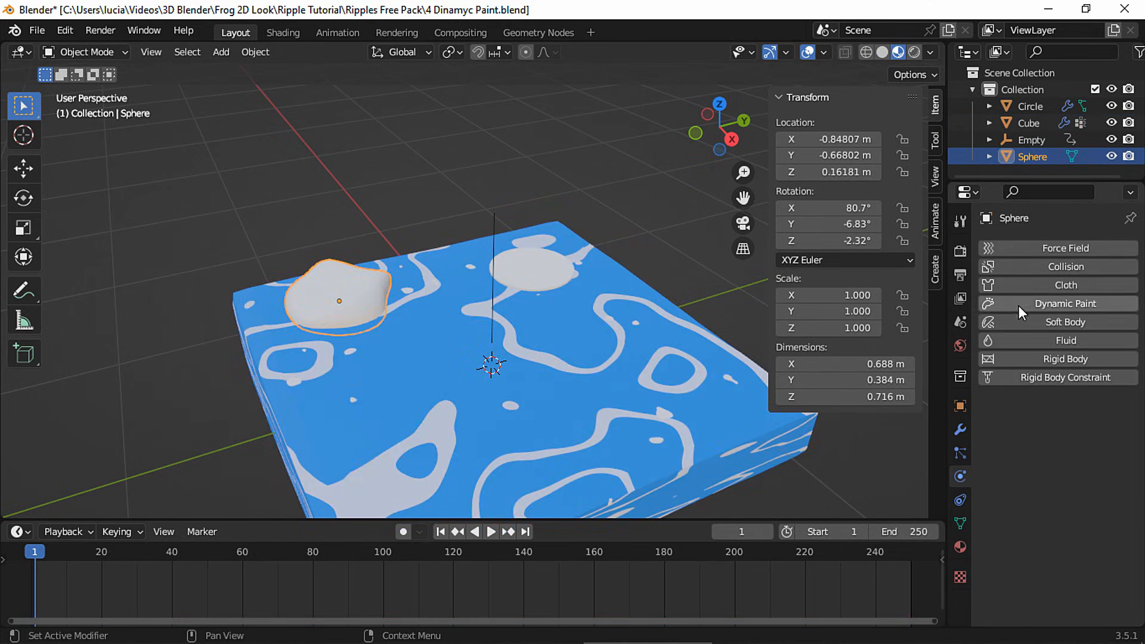
{"action": "left_click", "coordinate": [1066, 430]}
{"action": "left_click", "coordinate": [1058, 470]}
{"action": "left_click", "coordinate": [1058, 477]}
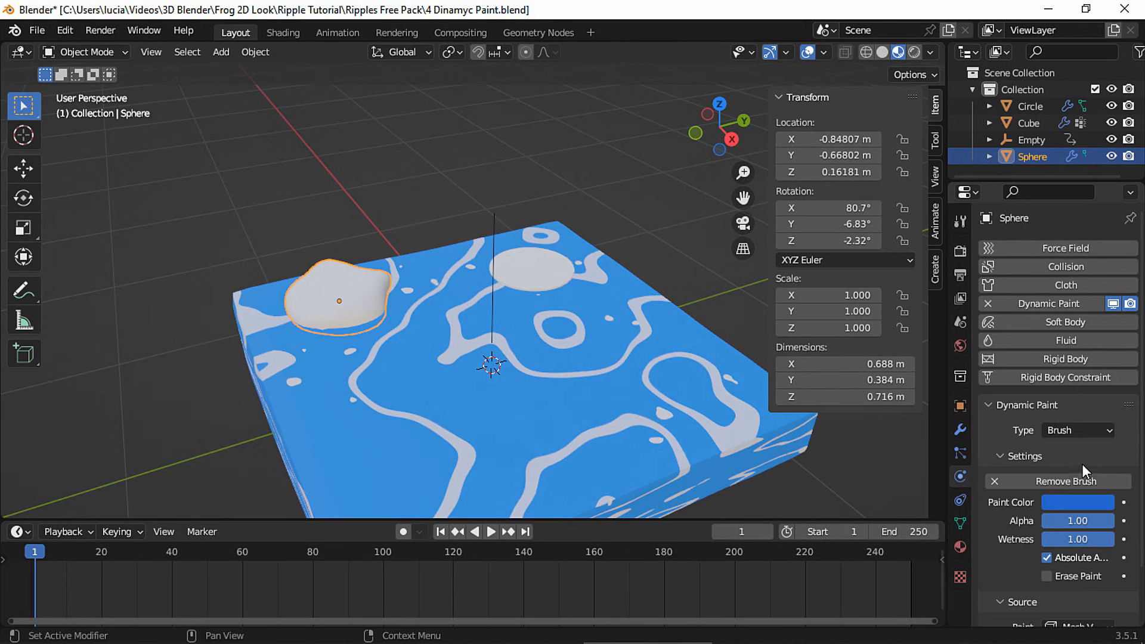
Set the Sphere brush's paint source to Mesh Volume + Proximity with a Distance of 0.390
{"action": "scroll", "coordinate": [1059, 417], "scroll_direction": "down", "scroll_amount": 3}
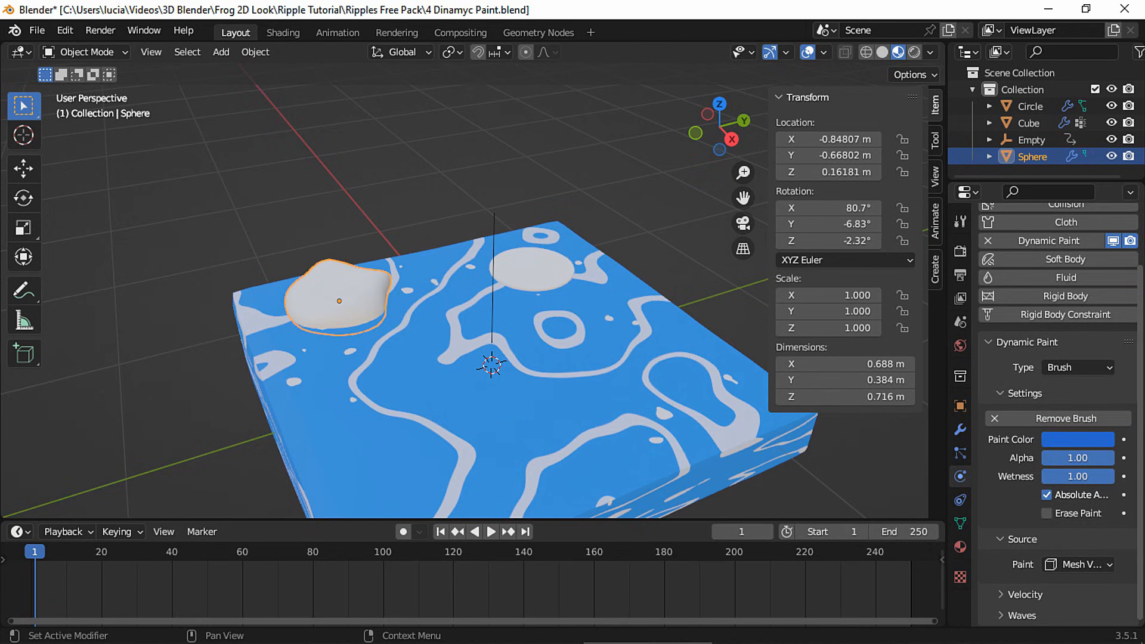
{"action": "left_click", "coordinate": [1088, 565]}
{"action": "left_click", "coordinate": [1058, 492]}
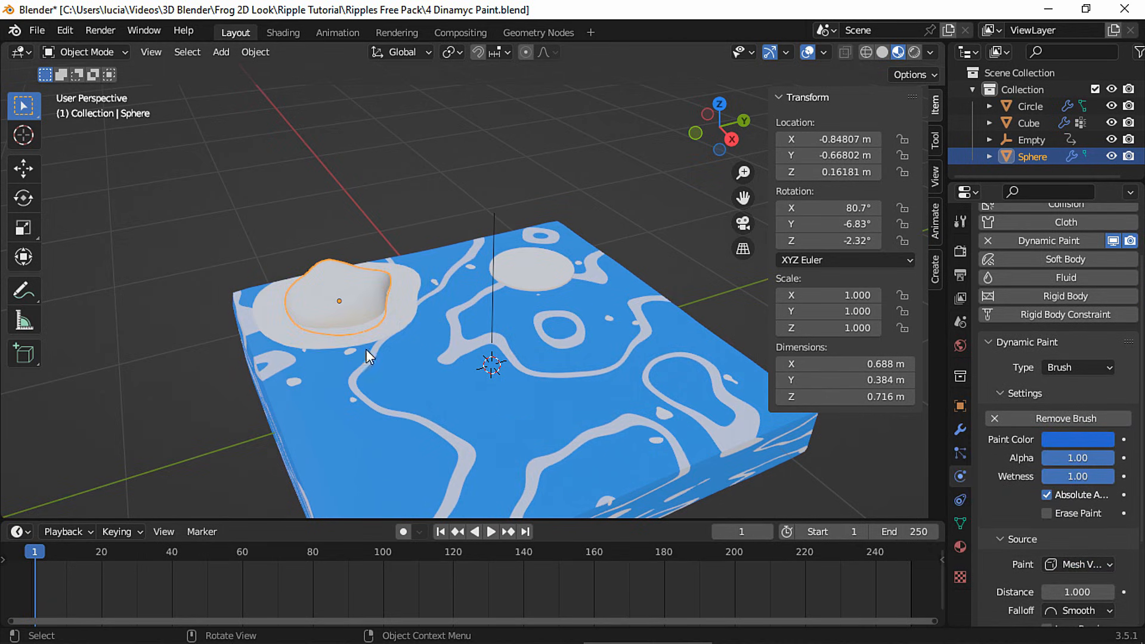
{"action": "left_click_drag", "start_coordinate": [1076, 592], "coordinate": [1077, 594], "text": "shift"}
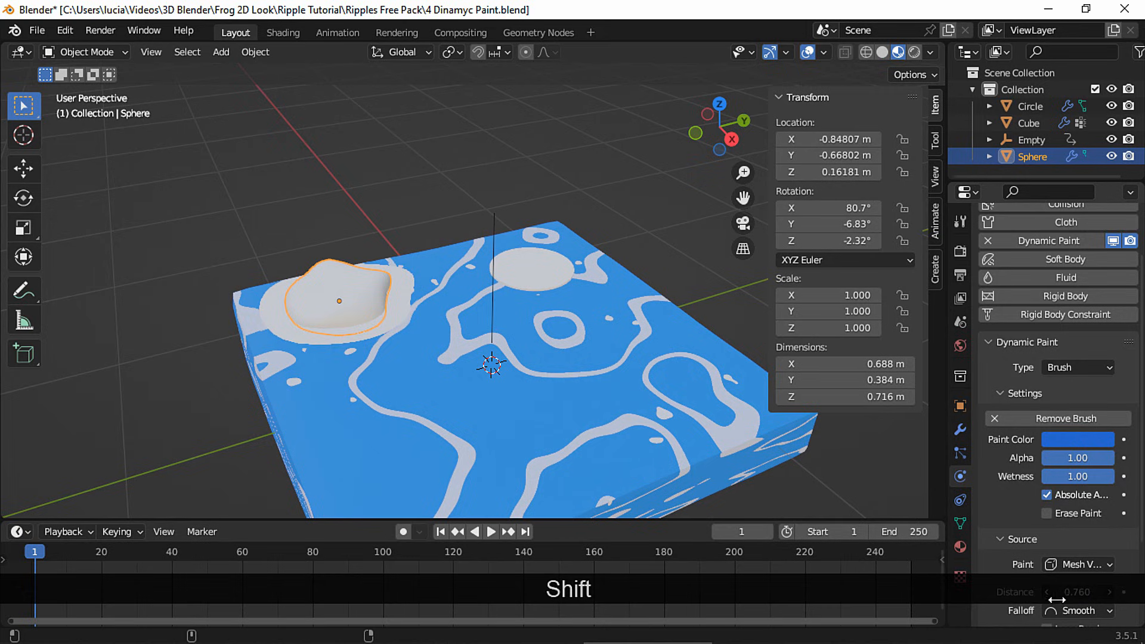
Play the animation and examine the foam ring around the Sphere rock up close
{"action": "left_click", "coordinate": [637, 233]}
{"action": "key", "text": "space"}
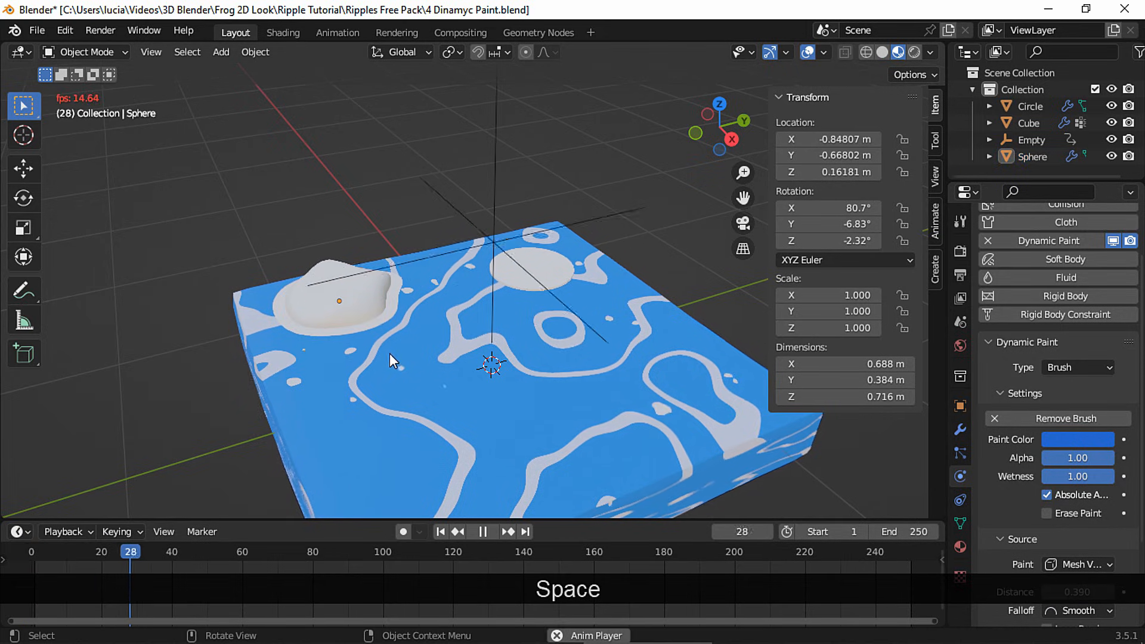
{"action": "scroll", "coordinate": [385, 352], "scroll_direction": "up", "scroll_amount": 3}
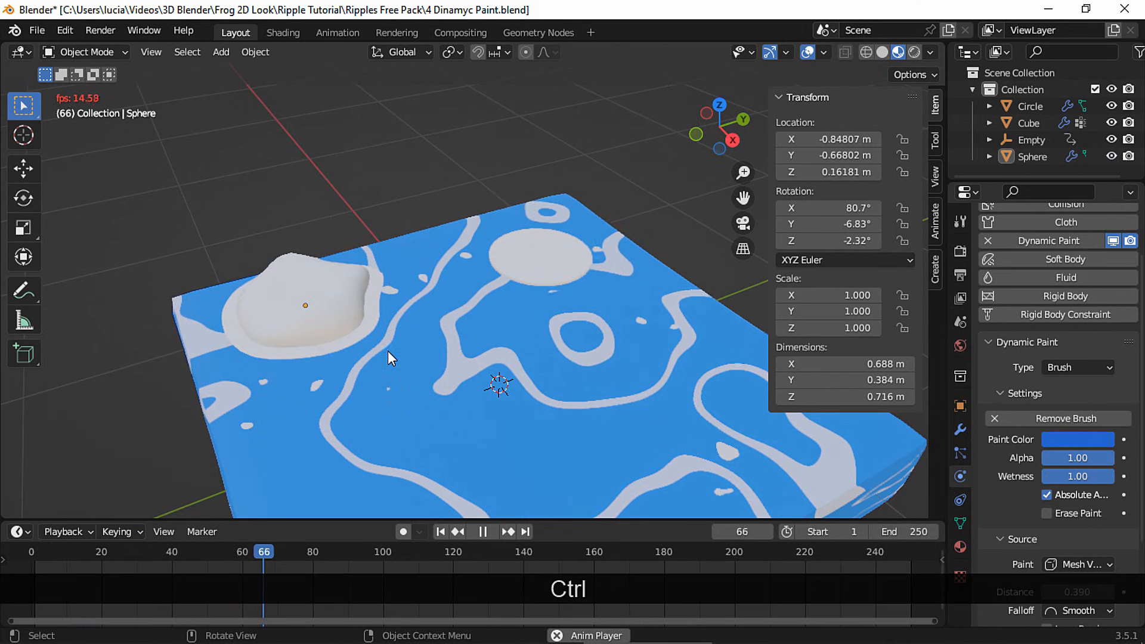
{"action": "middle_click_drag", "start_coordinate": [355, 350], "coordinate": [311, 302]}
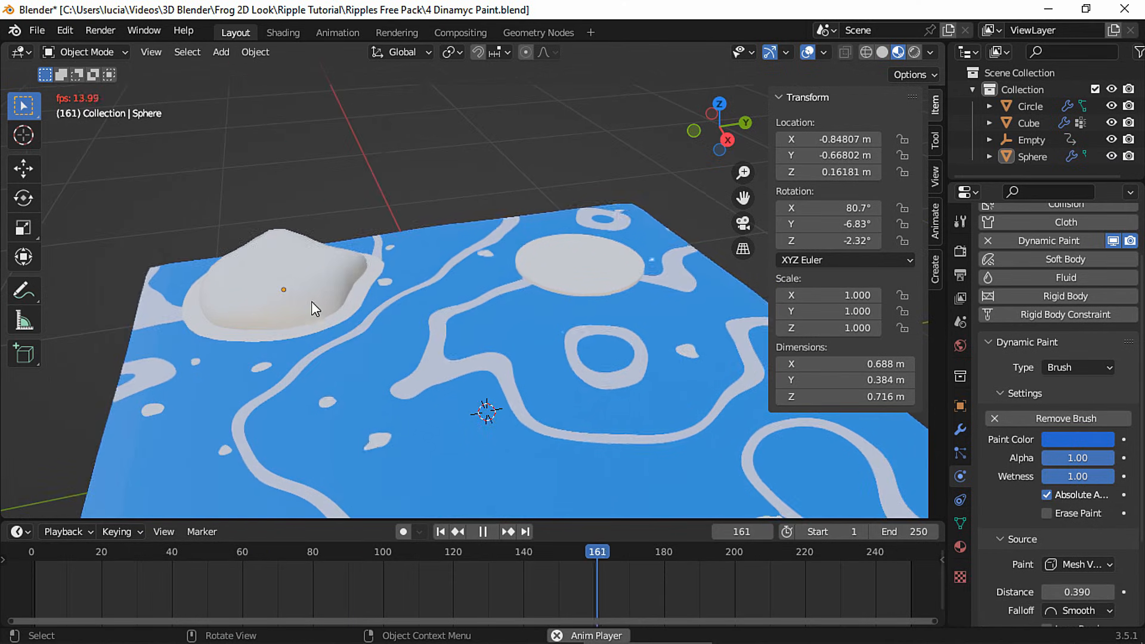
{"action": "key", "text": "space"}
Try moving the Sphere about 0.16 m in X and 0.54 m in Y, preview the foam, and undo the move
{"action": "left_click", "coordinate": [319, 285]}
{"action": "key", "text": "g"}
{"action": "left_click", "coordinate": [447, 307]}
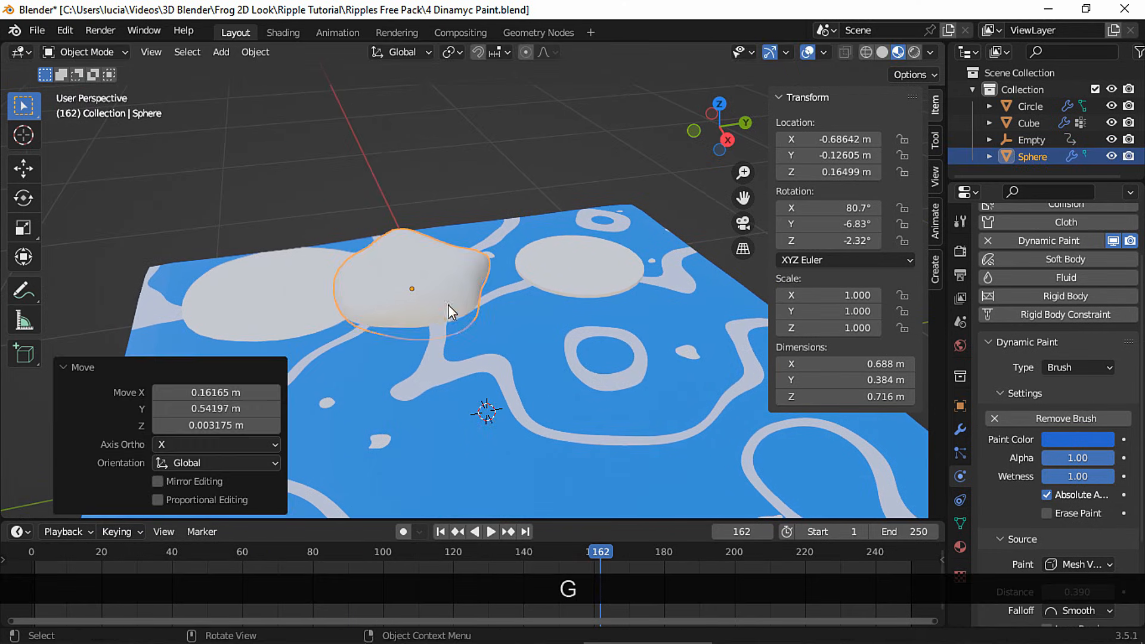
{"action": "key", "text": "space"}
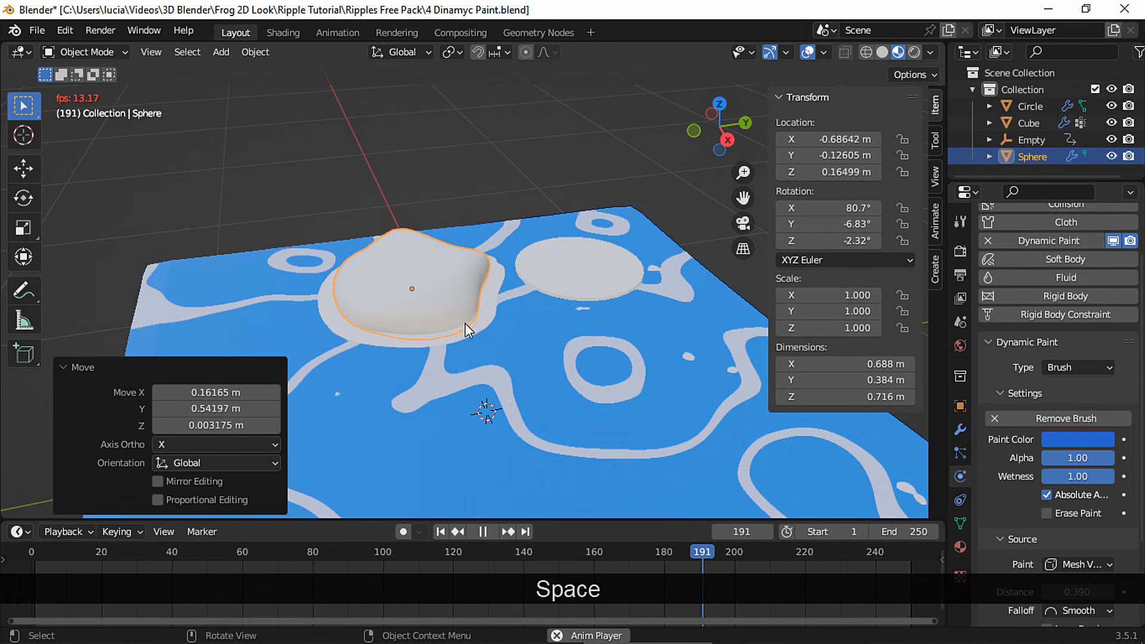
{"action": "key", "text": "space"}
{"action": "key", "text": "ctrl+z"}
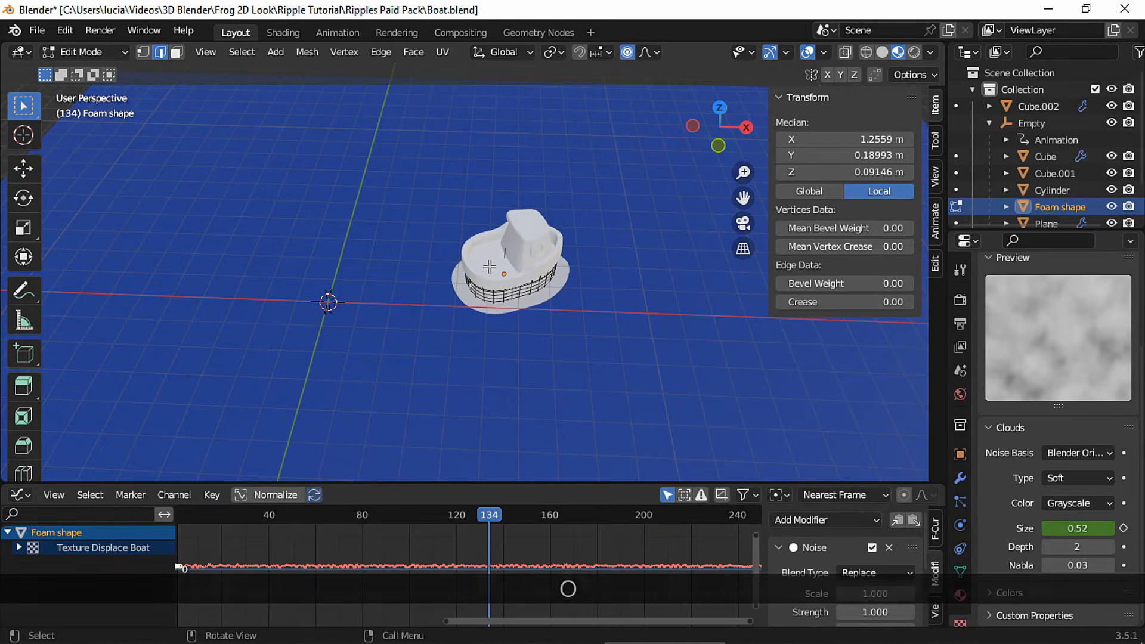
In the boat scene, stretch the end of the Foam shape mesh outward about 1.66 m from top view with proportional editing
{"action": "key", "text": "KP_7"}
{"action": "key", "text": "g"}
{"action": "key", "text": "Page_Up"}
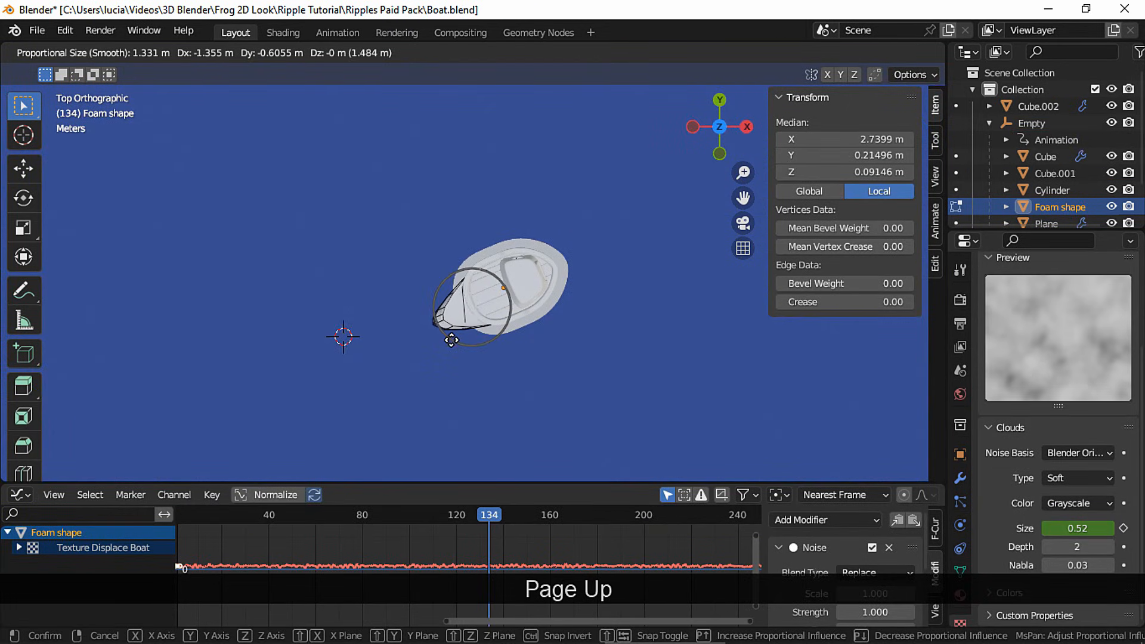
{"action": "key", "text": "Page_Up"}
{"action": "key", "text": "Page_Up"}
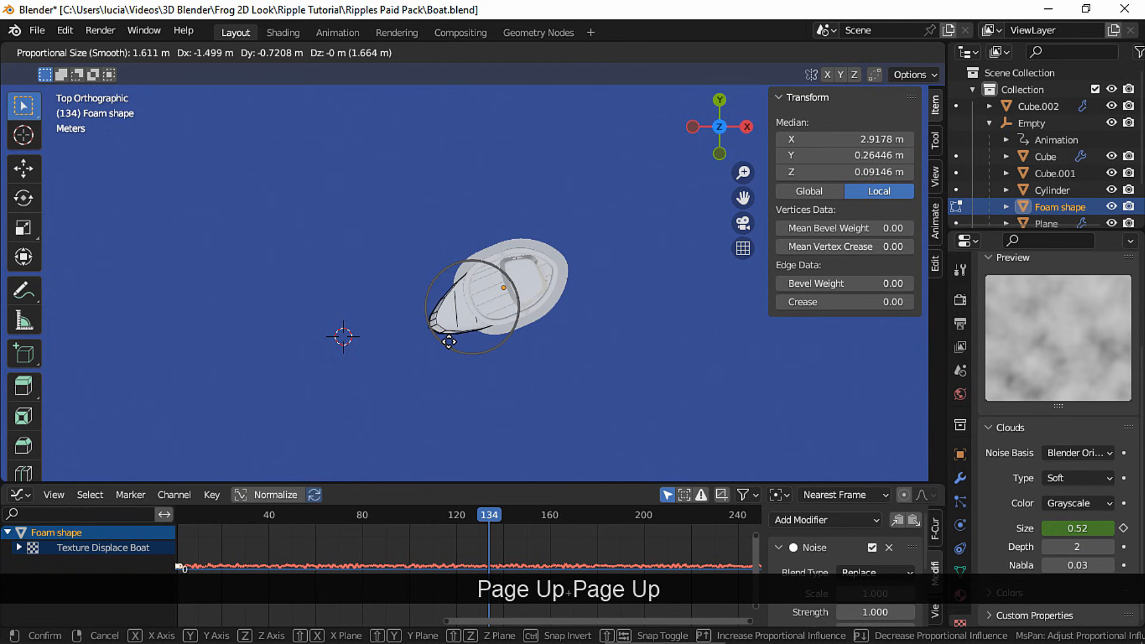
{"action": "left_click", "coordinate": [449, 339]}
{"action": "middle_click_drag", "start_coordinate": [451, 337], "coordinate": [579, 263]}
{"action": "key", "text": "Tab"}
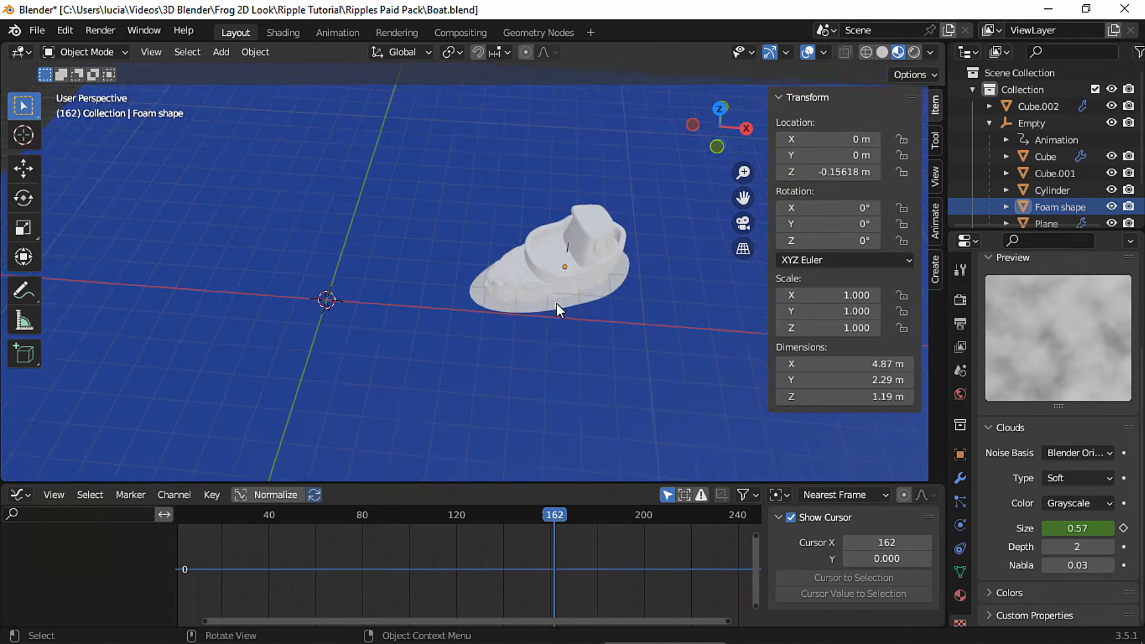
Hide the Foam shape in the viewport, and in its material connect the Transparent BSDF to the Material Output's Surface input
{"action": "middle_click_drag", "start_coordinate": [554, 307], "coordinate": [620, 241], "text": "ctrl"}
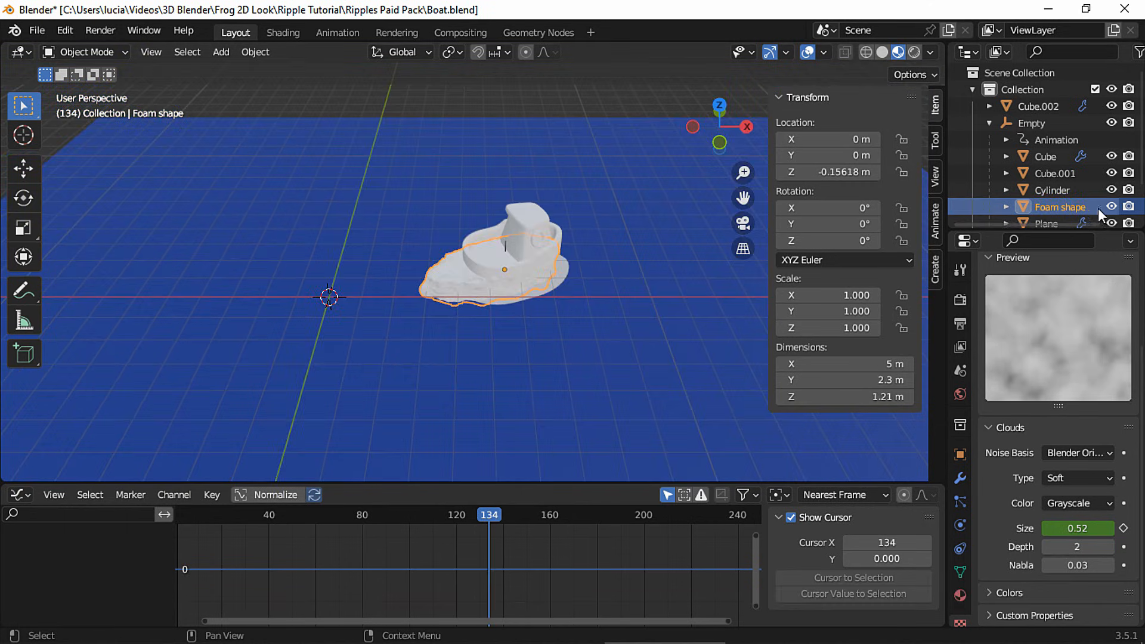
{"action": "left_click", "coordinate": [1110, 205]}
{"action": "key", "text": "space"}
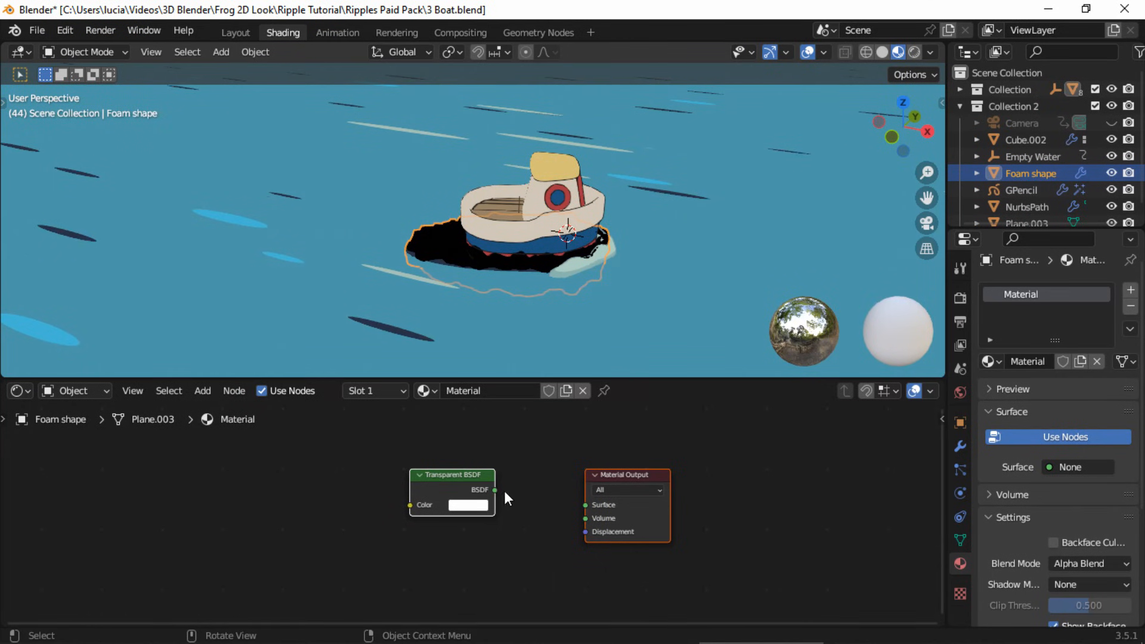
{"action": "left_click_drag", "start_coordinate": [496, 490], "coordinate": [586, 504]}
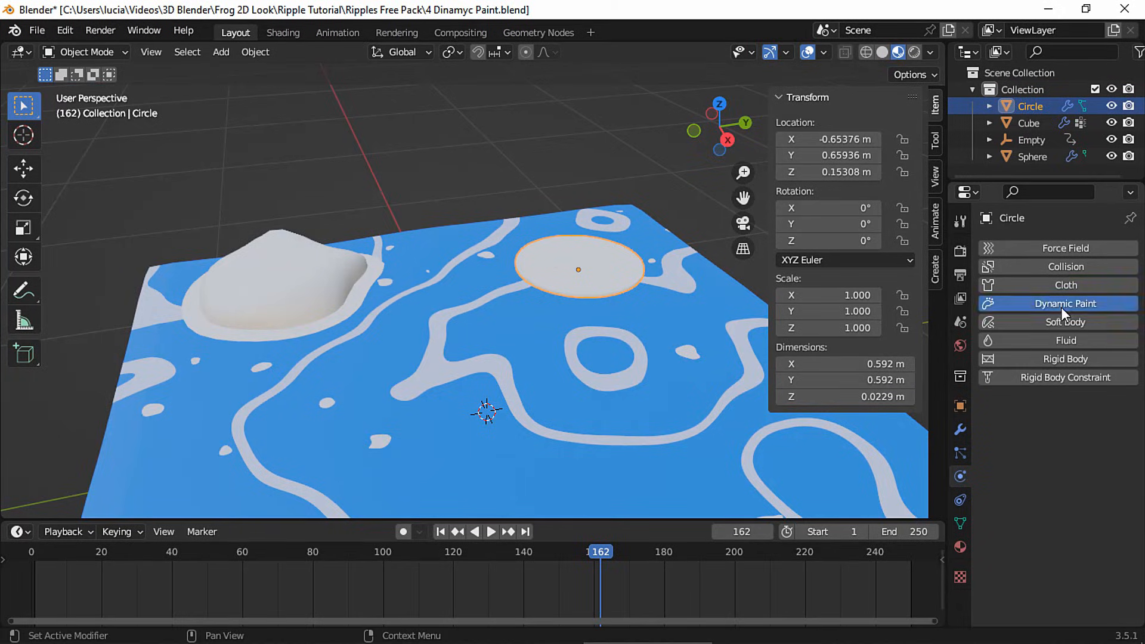
In the Dynamic Paint scene, add a Dynamic Paint brush to the Circle lily pad
{"action": "left_click", "coordinate": [1061, 304]}
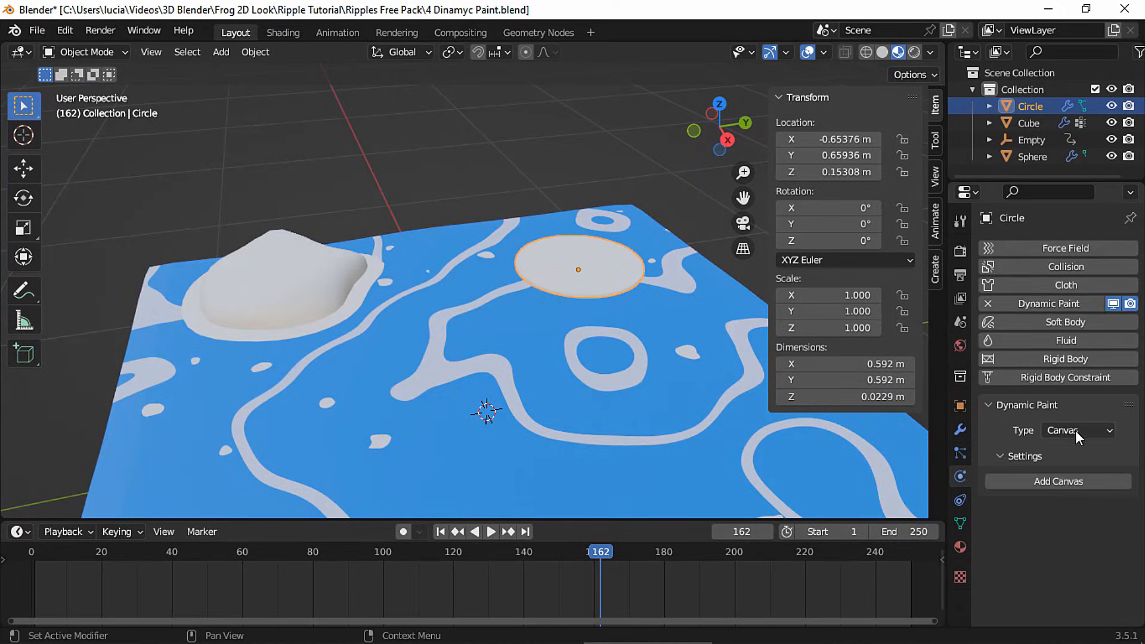
{"action": "left_click", "coordinate": [1075, 430]}
{"action": "left_click", "coordinate": [1064, 466]}
{"action": "left_click", "coordinate": [1074, 482]}
{"action": "scroll", "coordinate": [1074, 481], "scroll_direction": "down", "scroll_amount": 3}
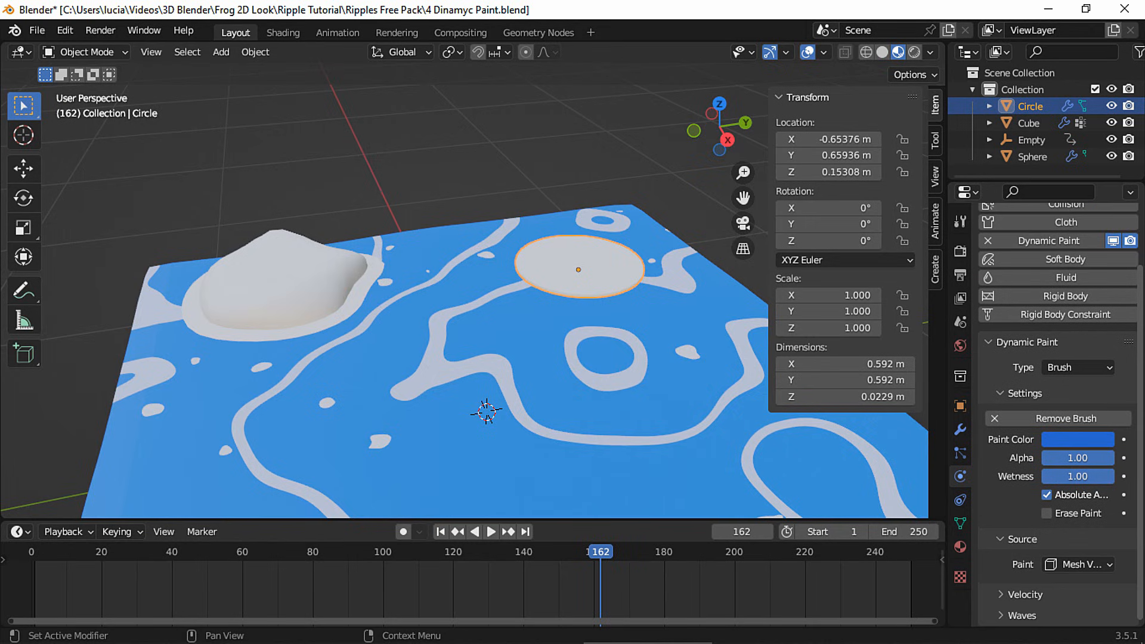
Set the Circle brush's paint source to Mesh Volume + Proximity with a Distance of 0.500 and preview the foam
{"action": "left_click", "coordinate": [1091, 562]}
{"action": "left_click", "coordinate": [1061, 491]}
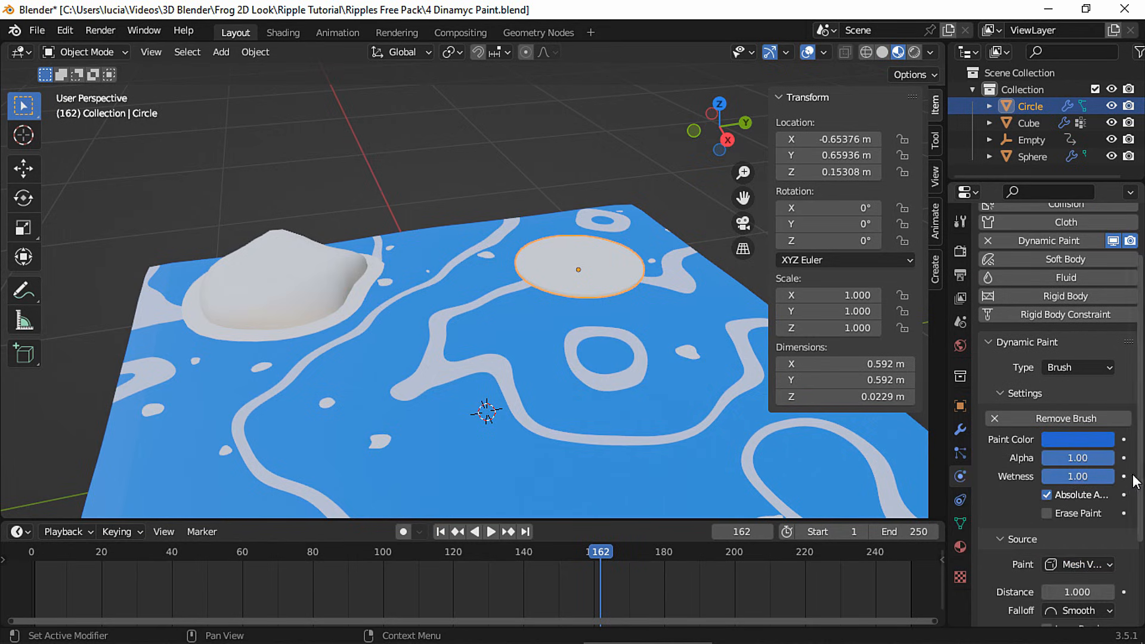
{"action": "scroll", "coordinate": [1133, 482], "scroll_direction": "down", "scroll_amount": 5}
{"action": "left_click", "coordinate": [1085, 448]}
{"action": "left_click", "coordinate": [1073, 511]}
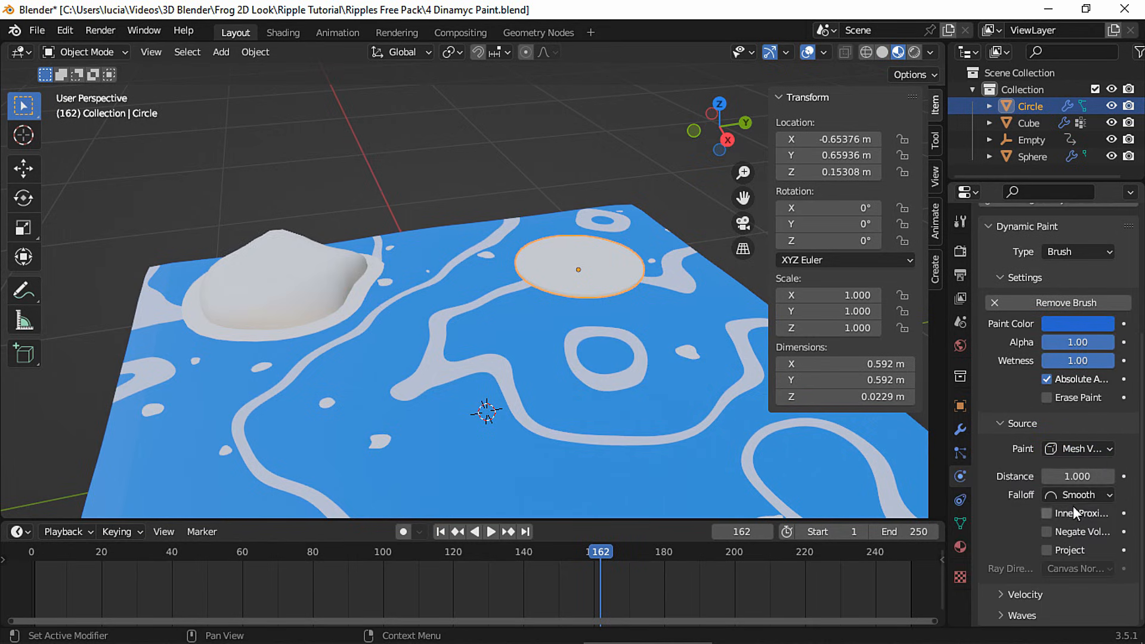
{"action": "key", "text": "space"}
{"action": "key", "text": "space"}
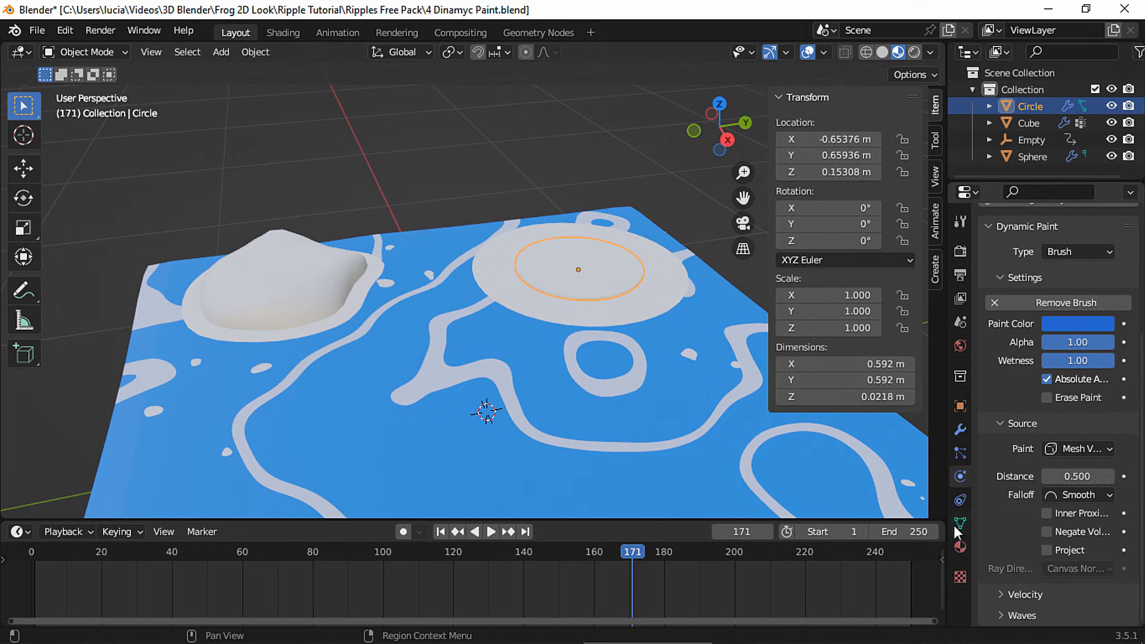
Reduce the Circle brush's Distance to 0.300 and play the animation to preview the foam ring
{"action": "key", "text": "space"}
{"action": "key", "text": "space"}
{"action": "left_click", "coordinate": [1046, 477]}
{"action": "left_click", "coordinate": [1046, 477]}
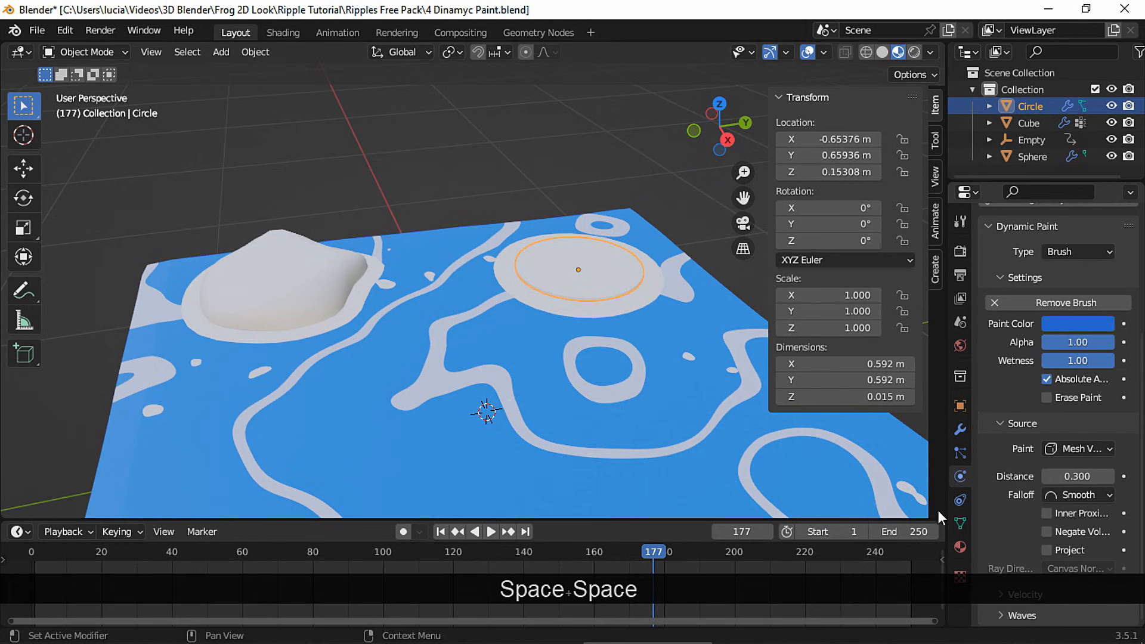
{"action": "key", "text": "space"}
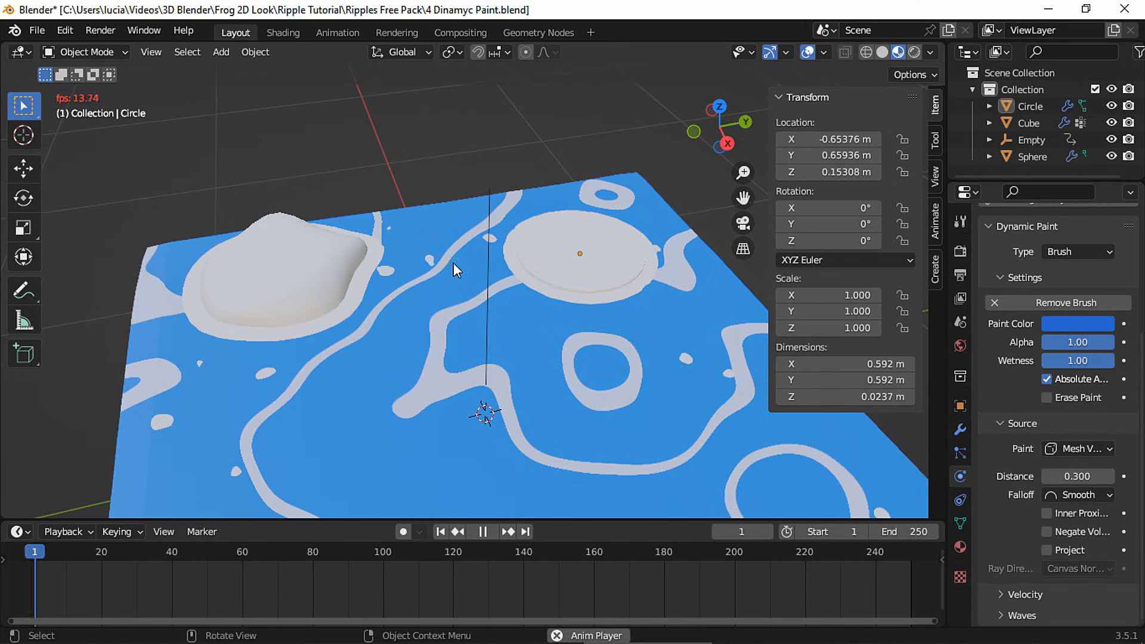
Add a cube-shaped empty to the scene
{"action": "key", "text": "shift+a"}
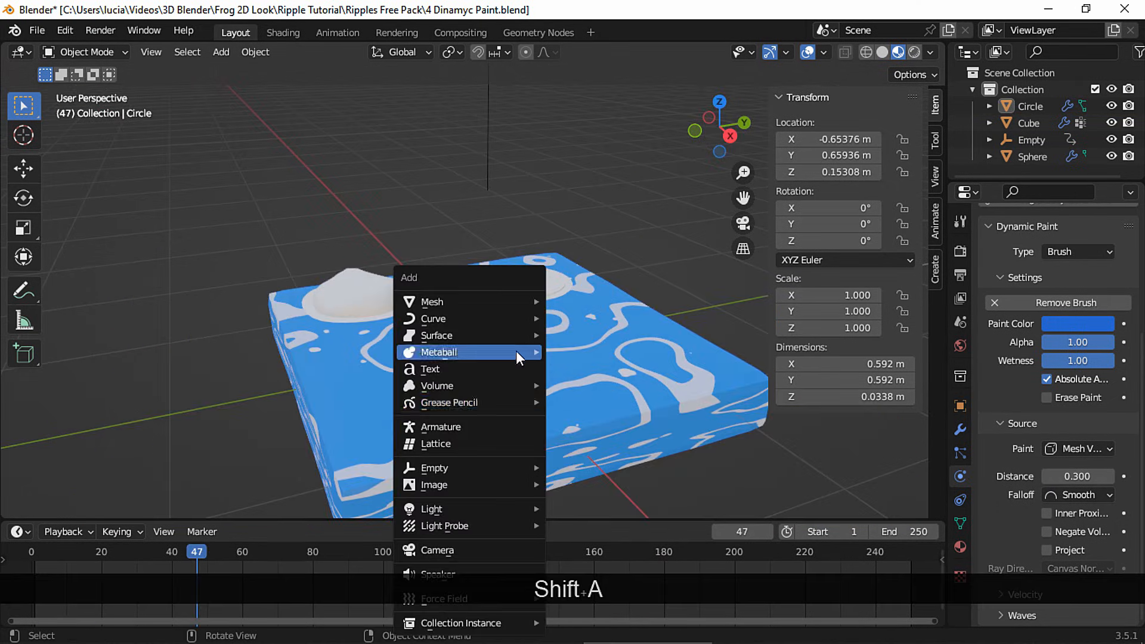
{"action": "mouse_move", "coordinate": [502, 465]}
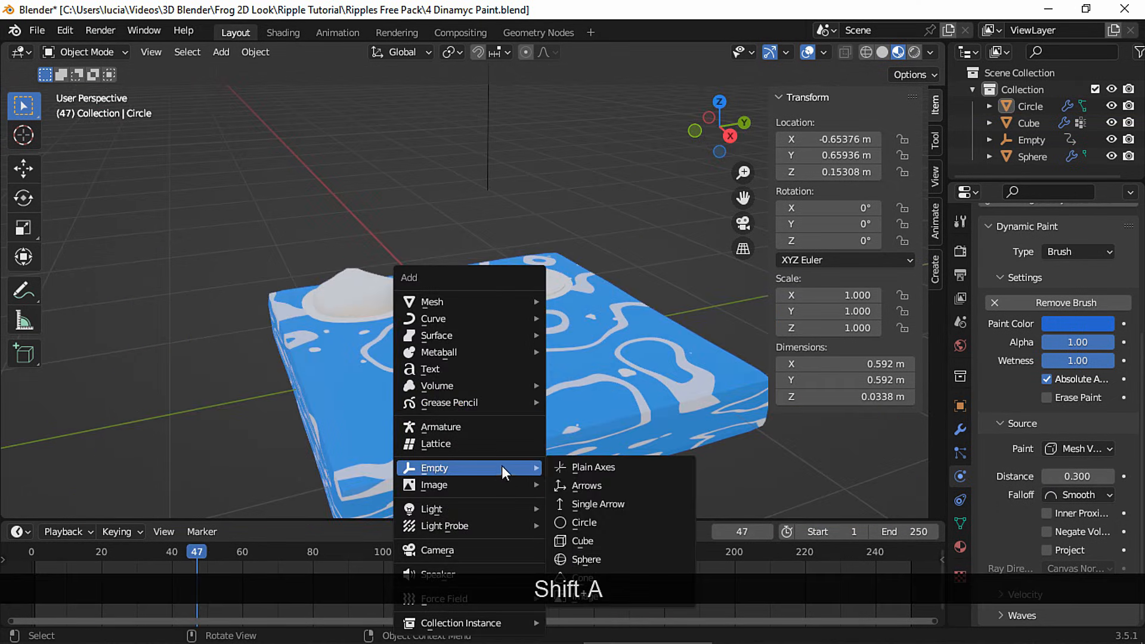
{"action": "left_click", "coordinate": [586, 540]}
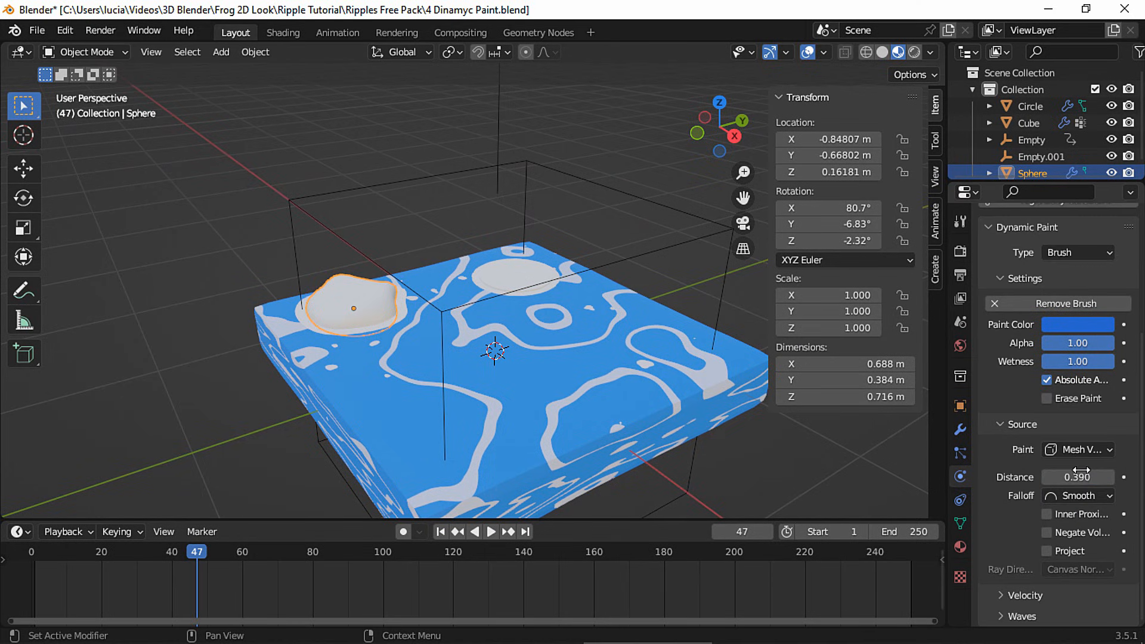
Add a driver to the Sphere brush's Distance, show it in the Drivers Editor, and set its type to Averaged Value
{"action": "right_click", "coordinate": [1074, 476]}
{"action": "left_click", "coordinate": [1036, 449]}
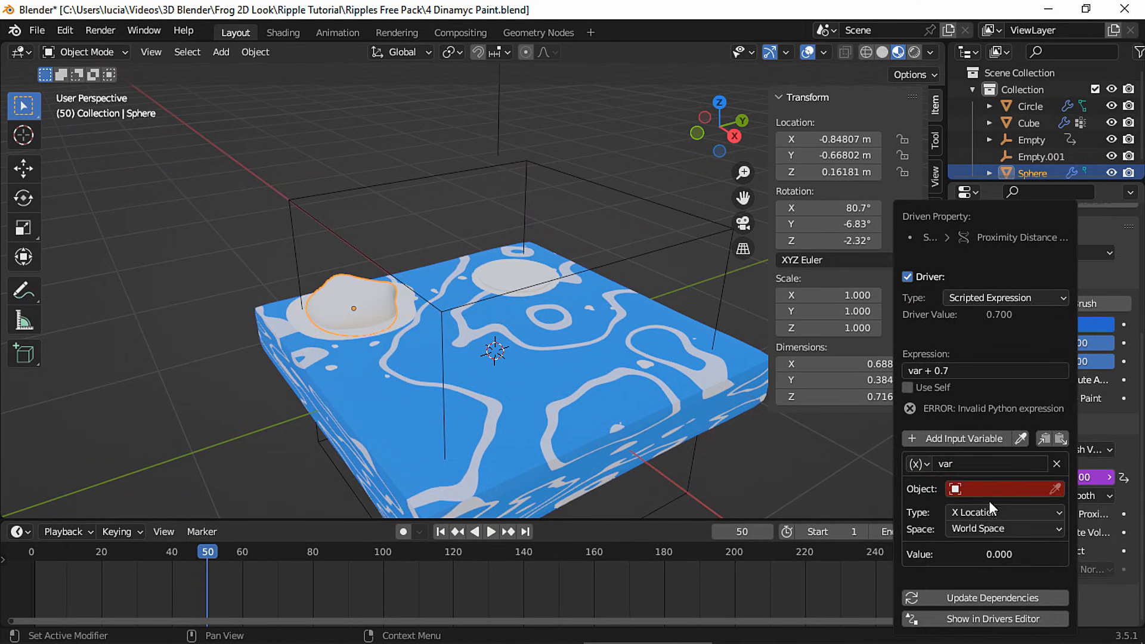
{"action": "left_click", "coordinate": [988, 620]}
{"action": "left_click", "coordinate": [922, 175]}
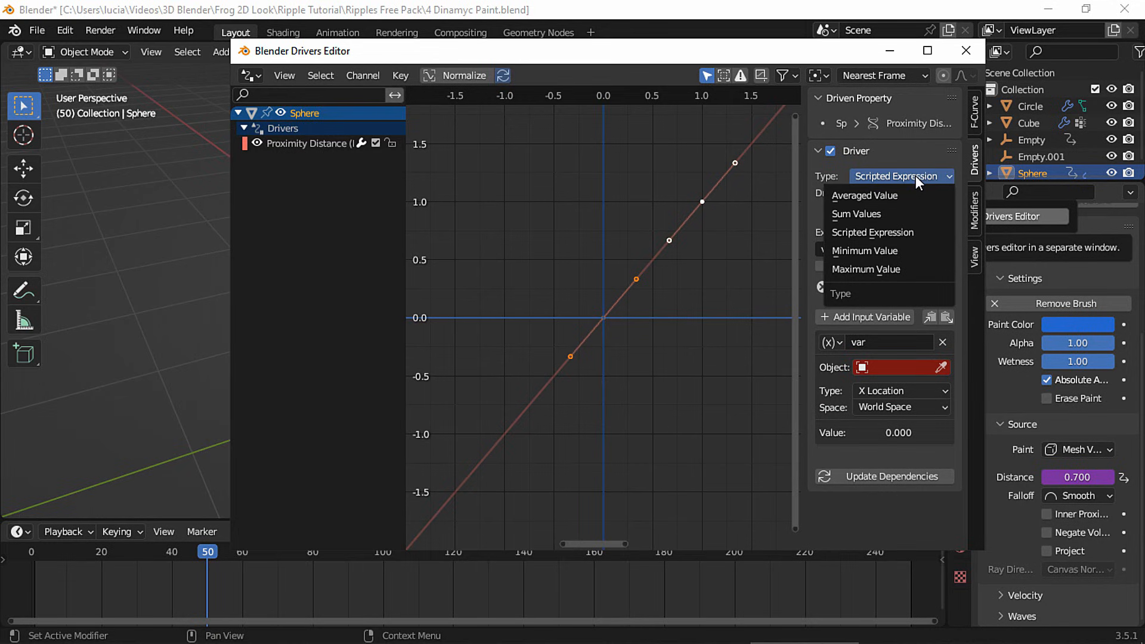
{"action": "left_click", "coordinate": [895, 197]}
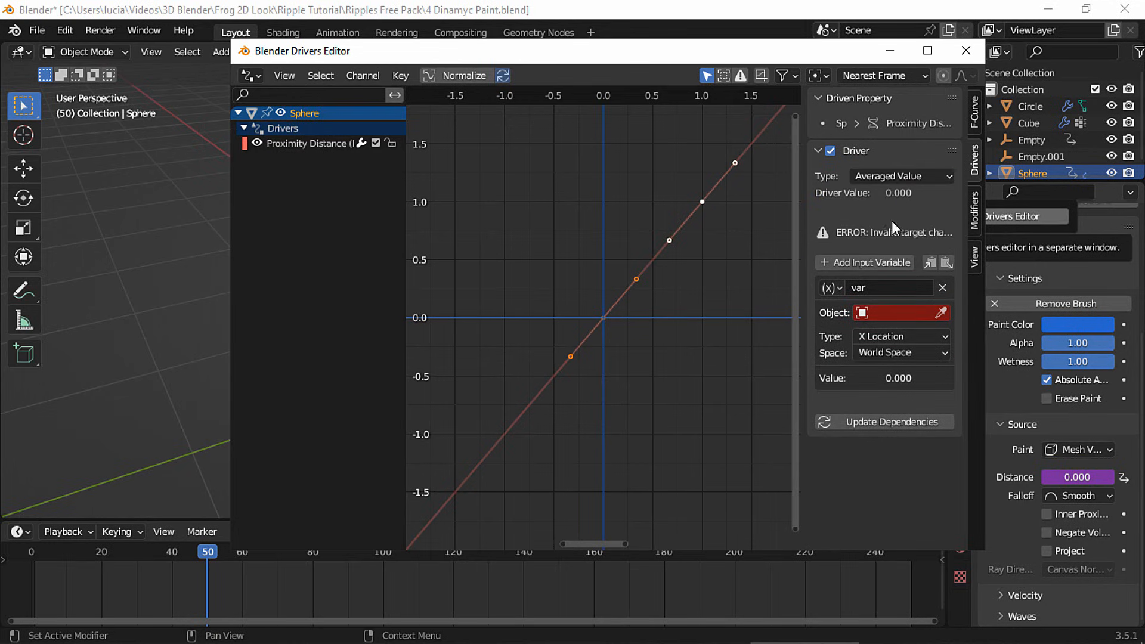
Add a driver input variable that targets Empty.001 and remove the original var variable
{"action": "left_click", "coordinate": [872, 262]}
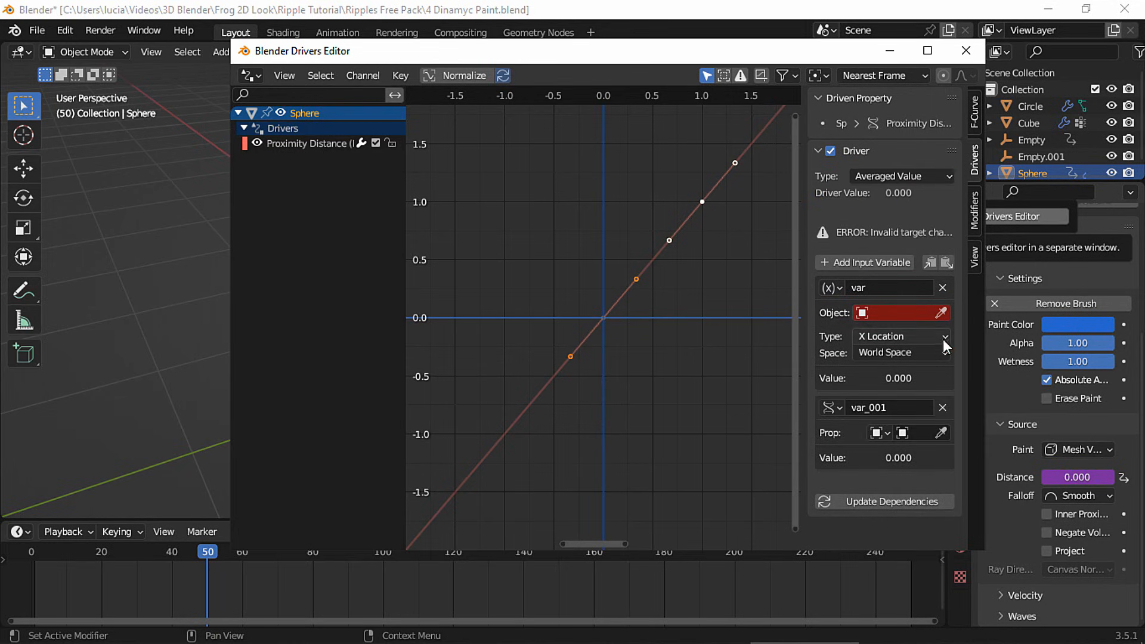
{"action": "left_click", "coordinate": [919, 434]}
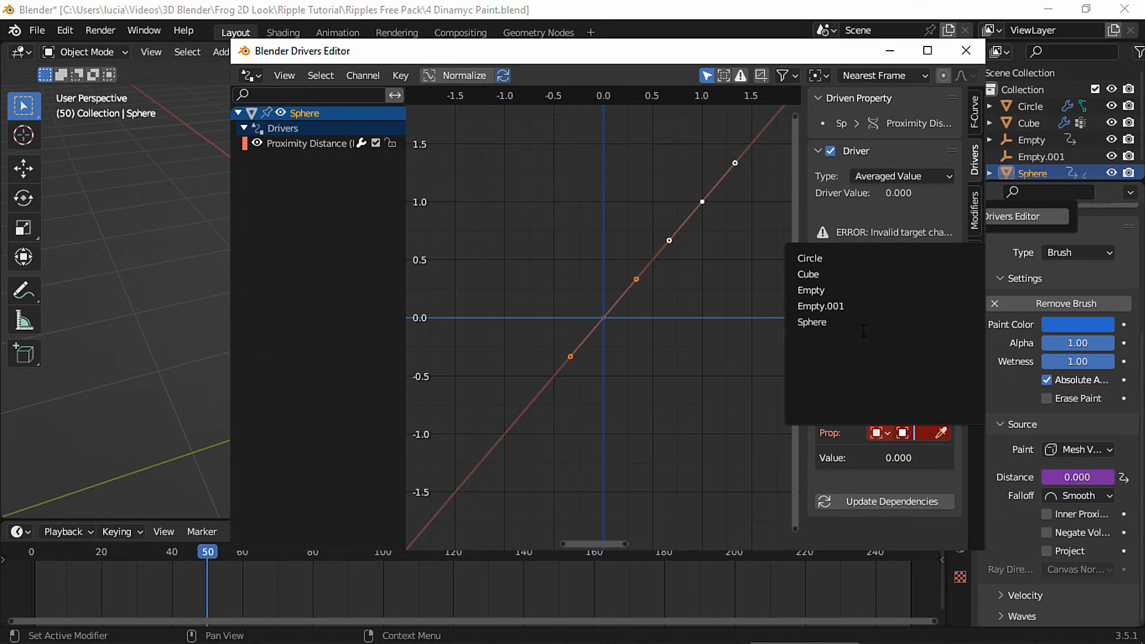
{"action": "left_click", "coordinate": [861, 306]}
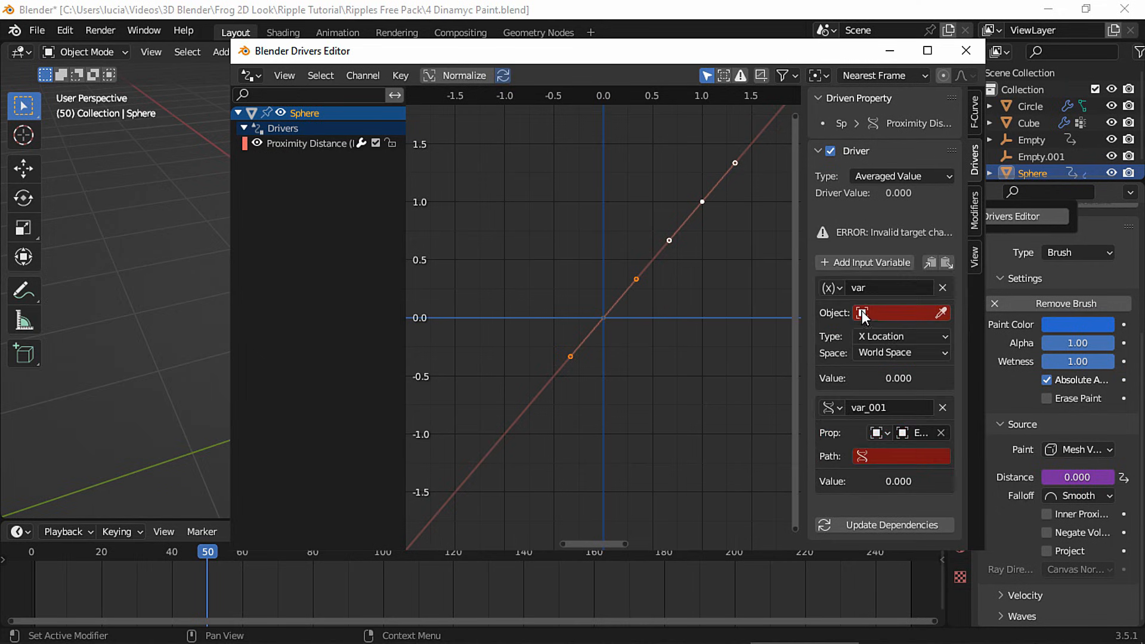
{"action": "left_click", "coordinate": [943, 288]}
Set the driver variable's path to scale[0] and close the Drivers Editor
{"action": "left_click", "coordinate": [901, 336]}
{"action": "type", "text": "s"}
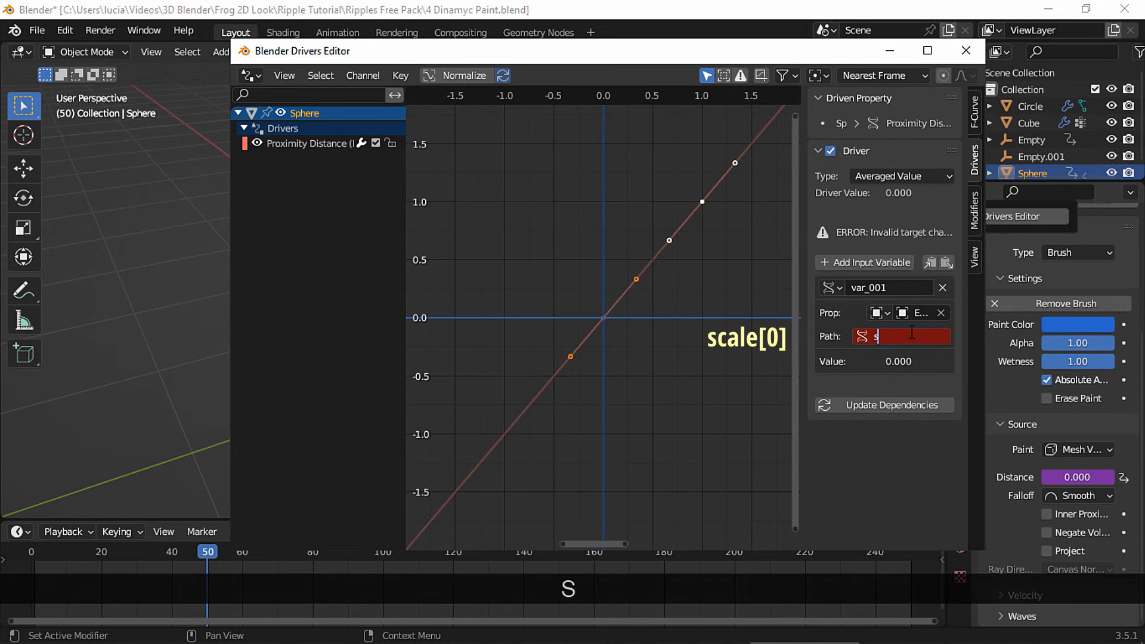
{"action": "type", "text": "cale["}
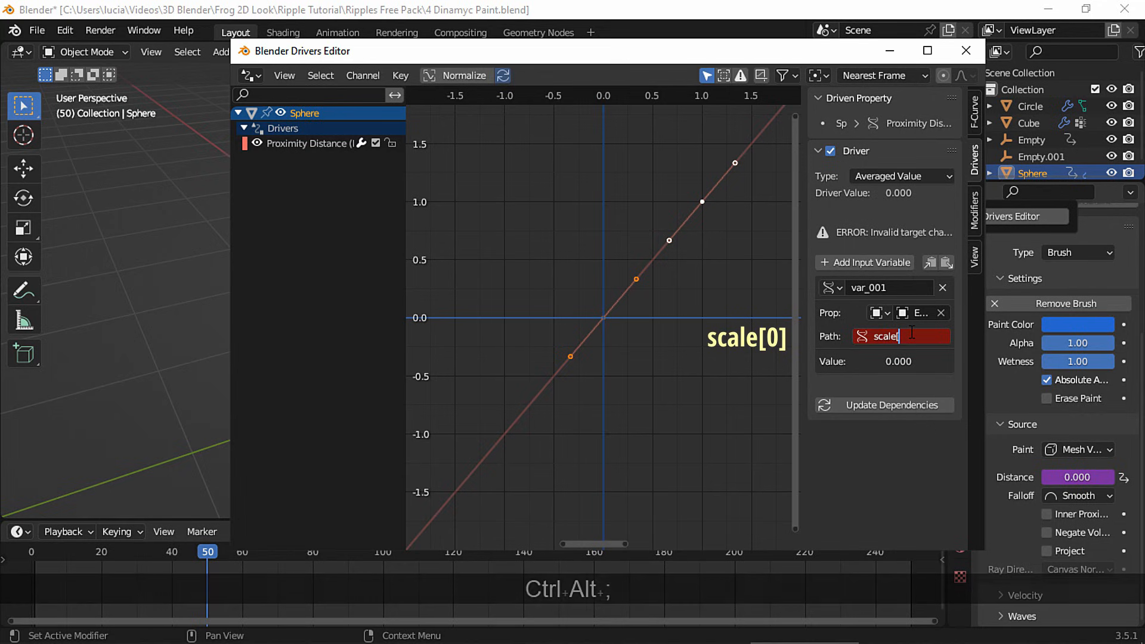
{"action": "type", "text": "0"}
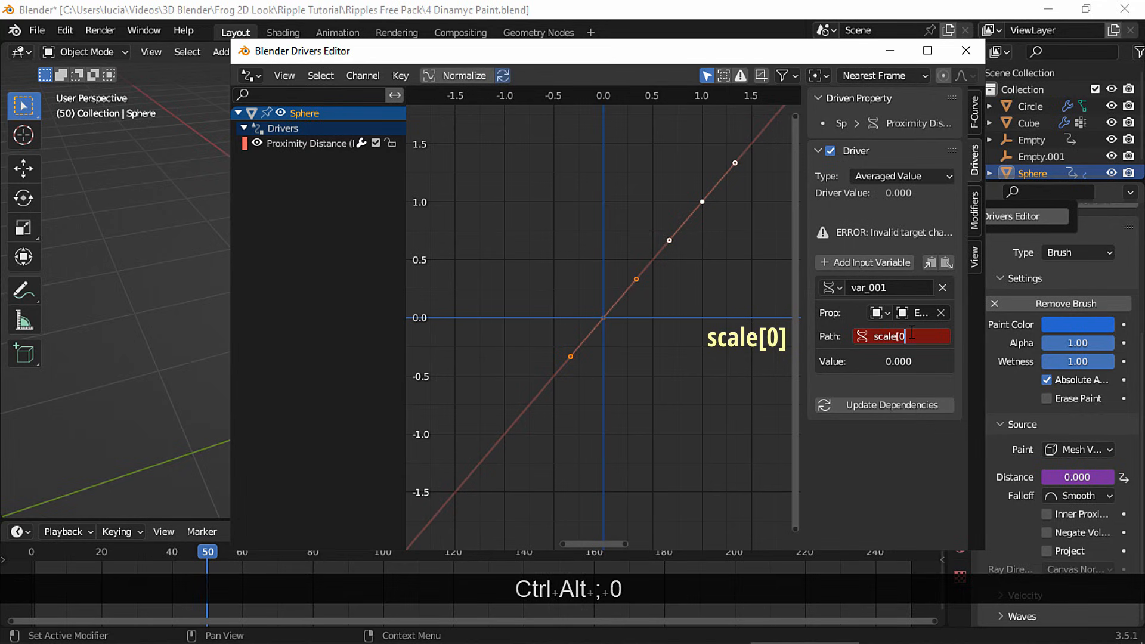
{"action": "type", "text": "]"}
{"action": "left_click", "coordinate": [875, 440]}
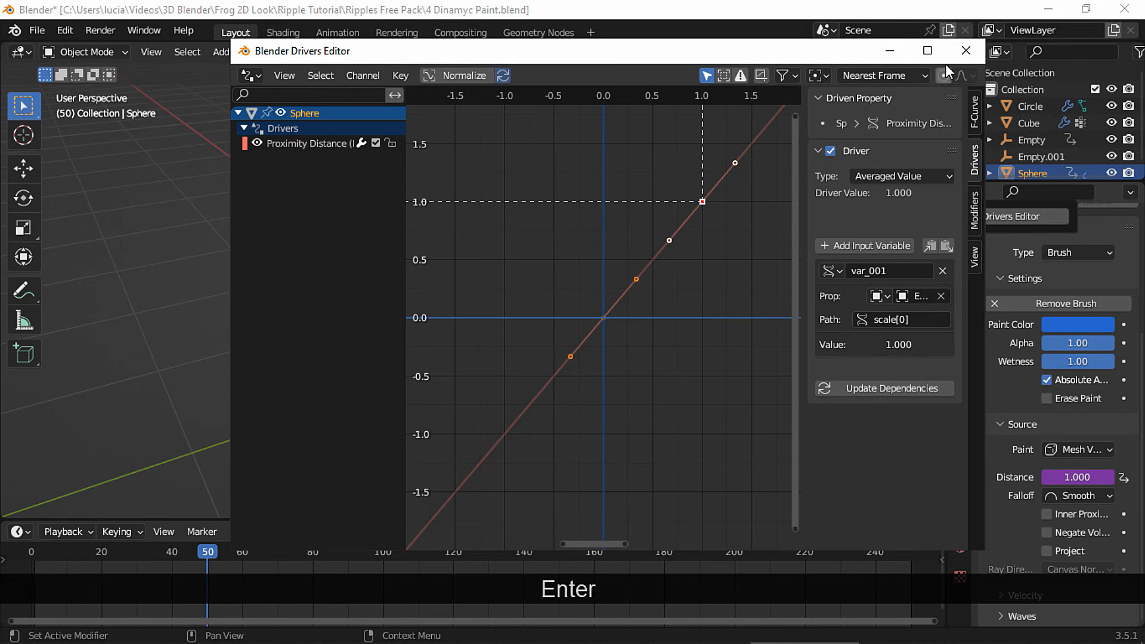
{"action": "left_click", "coordinate": [964, 51]}
Reopen the driver on the Sphere's Distance and rename its variable to scale
{"action": "right_click", "coordinate": [1046, 477]}
{"action": "left_click", "coordinate": [1050, 450]}
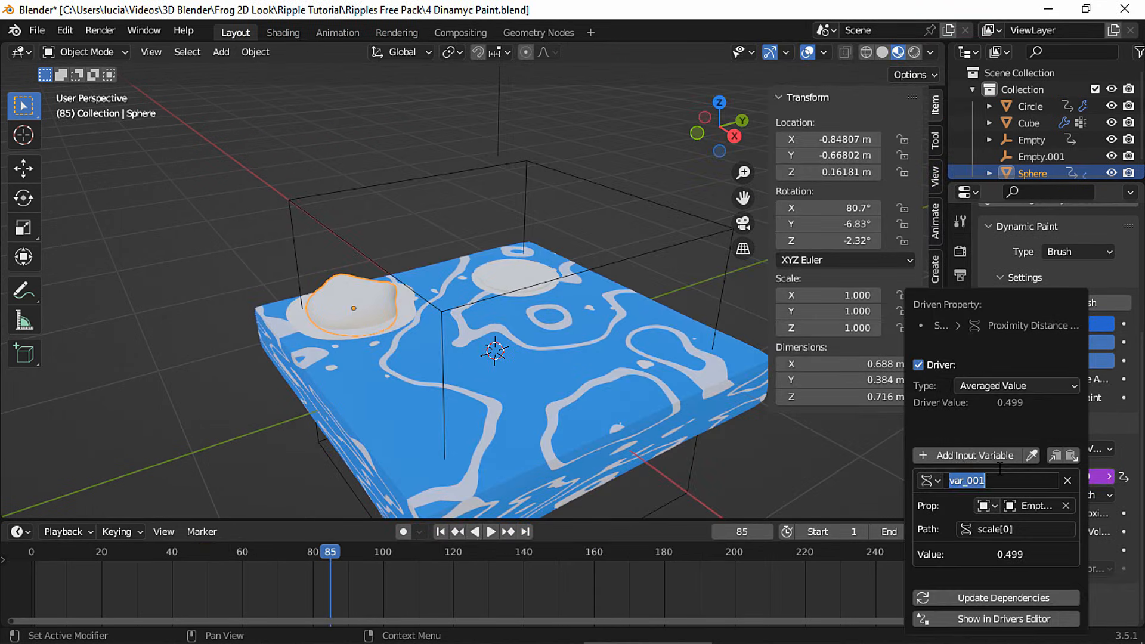
{"action": "double_click", "coordinate": [998, 480]}
{"action": "type", "text": "scale"}
{"action": "key", "text": "Return"}
{"action": "key", "text": "Return"}
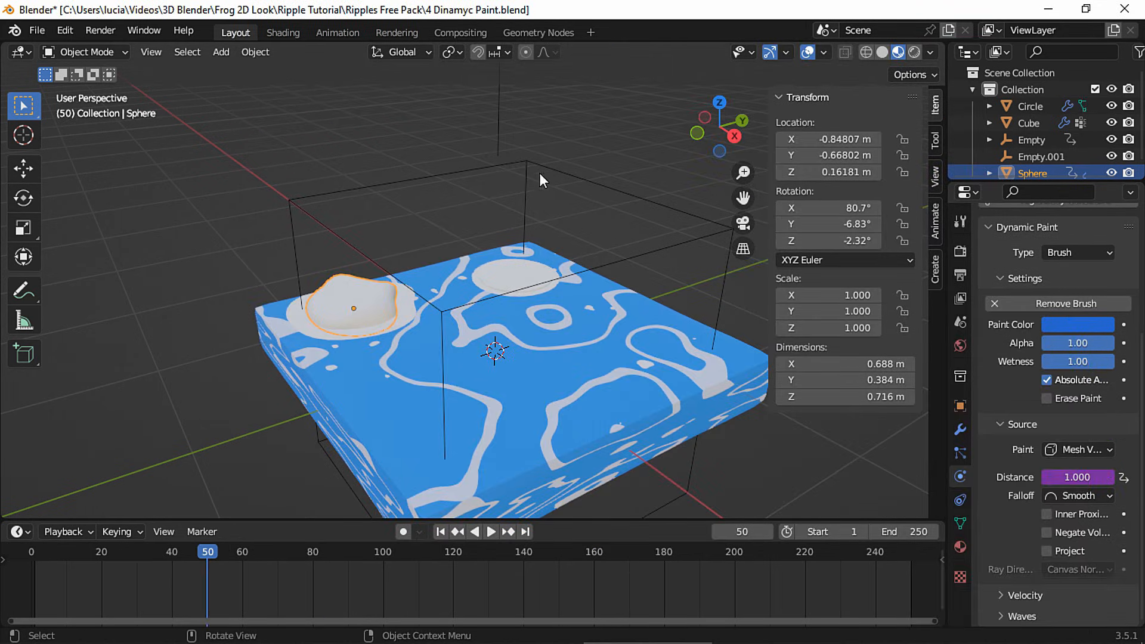
Scale the cube empty to about 0.499, play the animation to preview the foam, and check the Sphere brush's driven Distance
{"action": "left_click", "coordinate": [528, 170]}
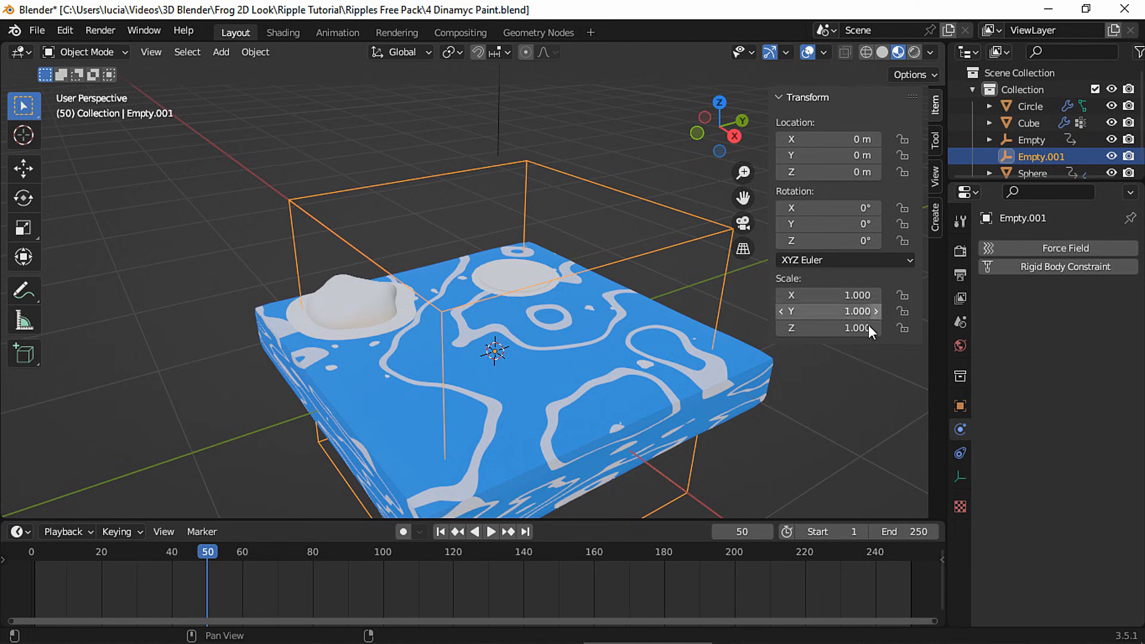
{"action": "key", "text": "s"}
{"action": "left_click", "coordinate": [628, 406]}
{"action": "key", "text": "space"}
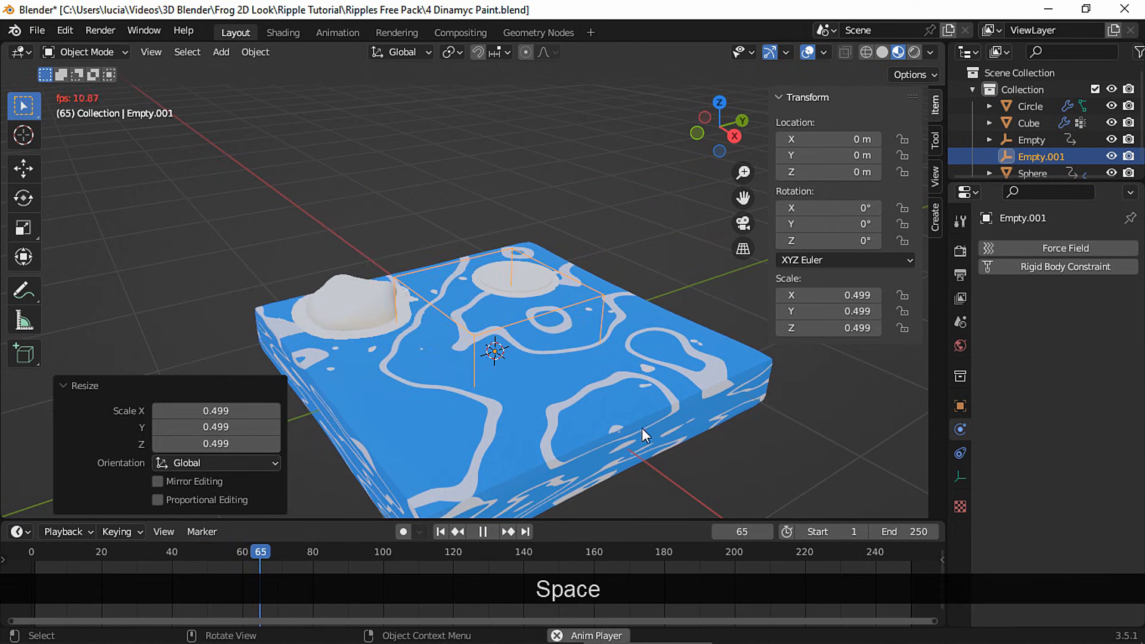
{"action": "key", "text": "space"}
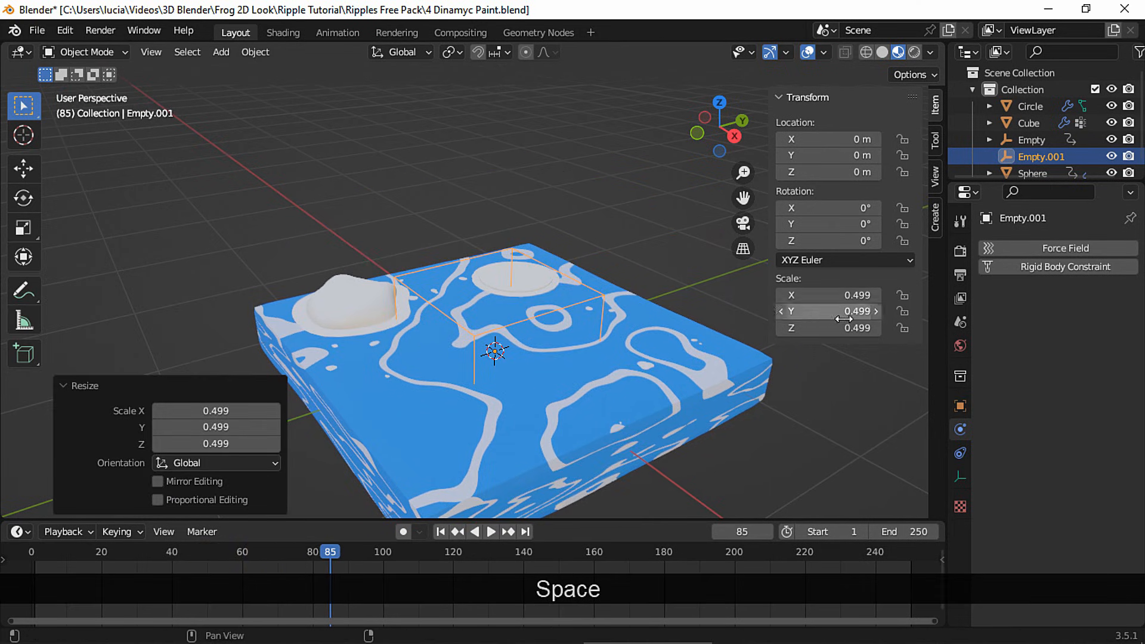
{"action": "left_click", "coordinate": [360, 308]}
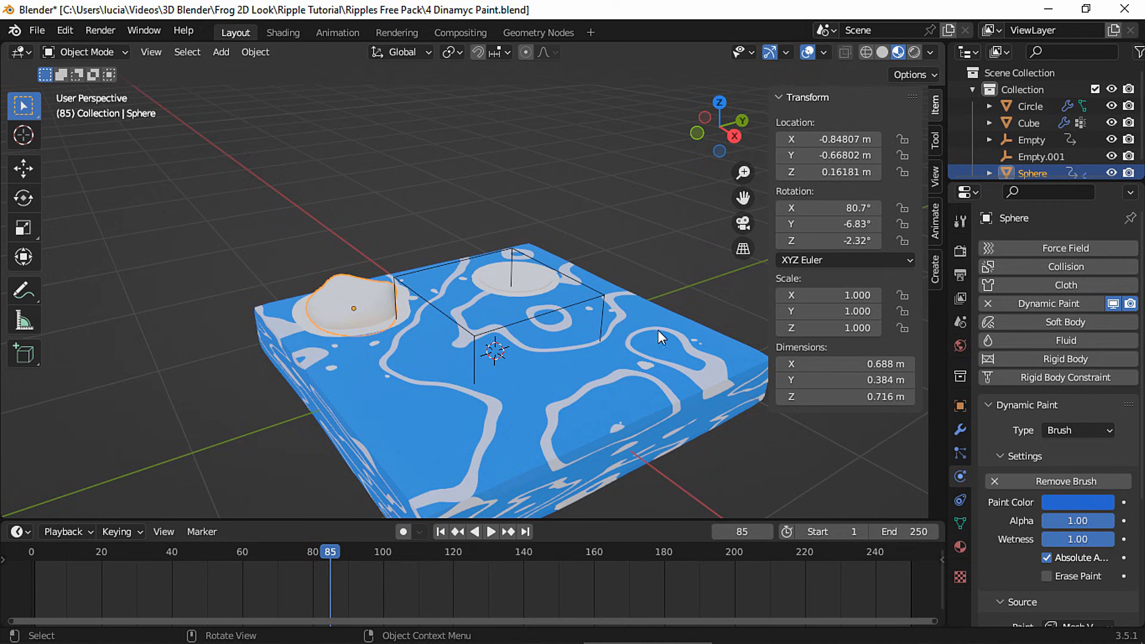
{"action": "scroll", "coordinate": [1083, 473], "scroll_direction": "down", "scroll_amount": 5}
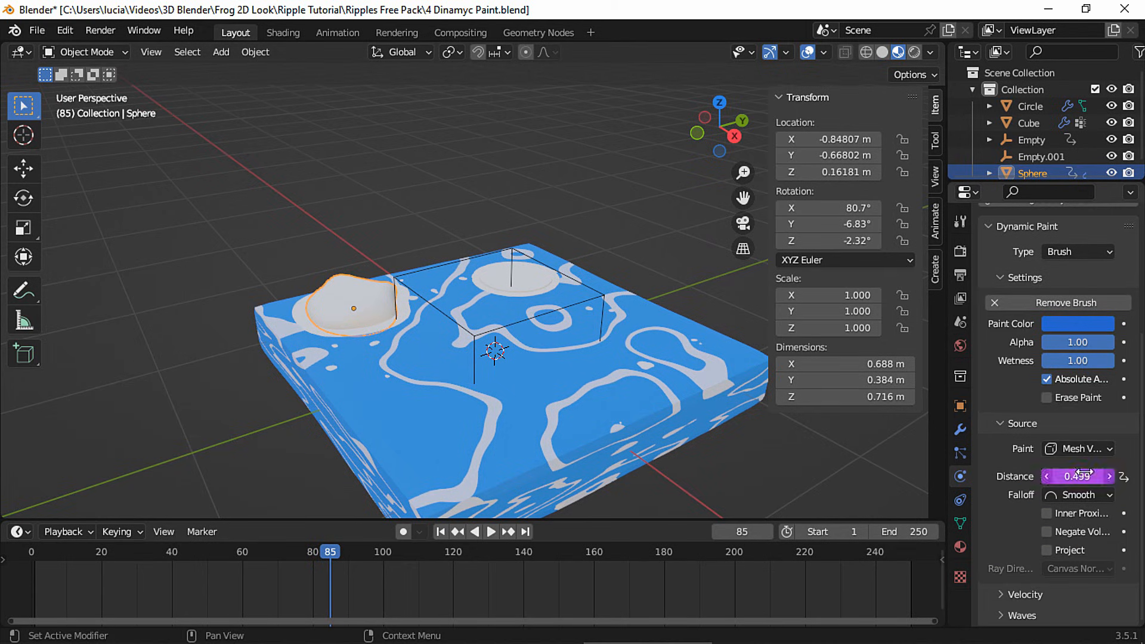
Add a driver to the Circle brush's Distance and set its type to Averaged Value
{"action": "left_click", "coordinate": [532, 282]}
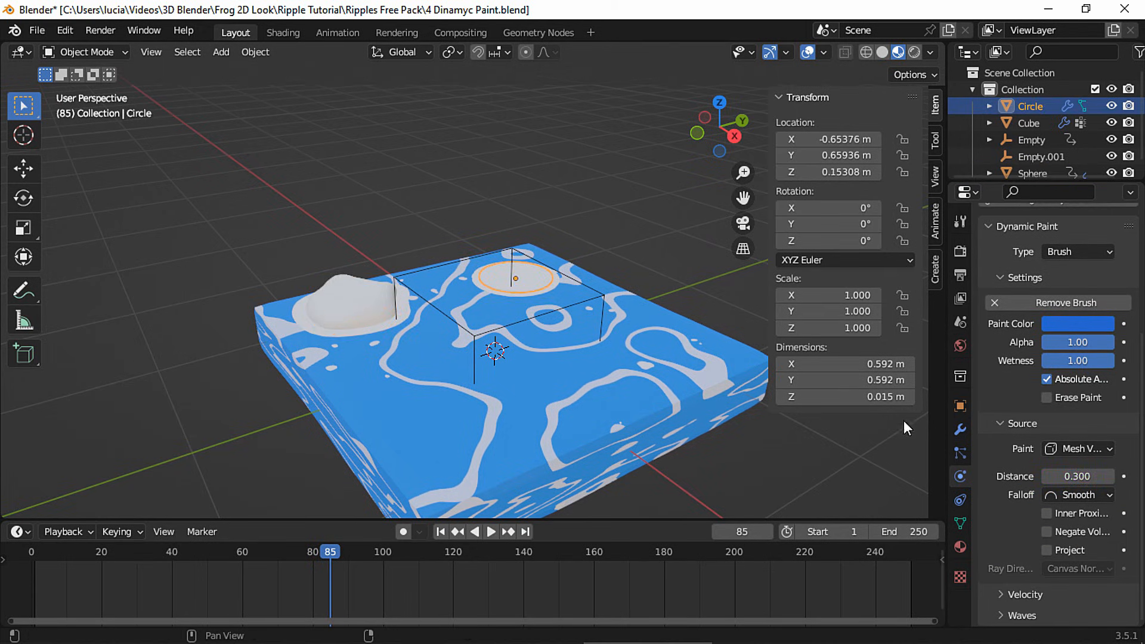
{"action": "right_click", "coordinate": [1077, 476]}
{"action": "left_click", "coordinate": [966, 450]}
{"action": "left_click", "coordinate": [1046, 298]}
{"action": "left_click", "coordinate": [1031, 315]}
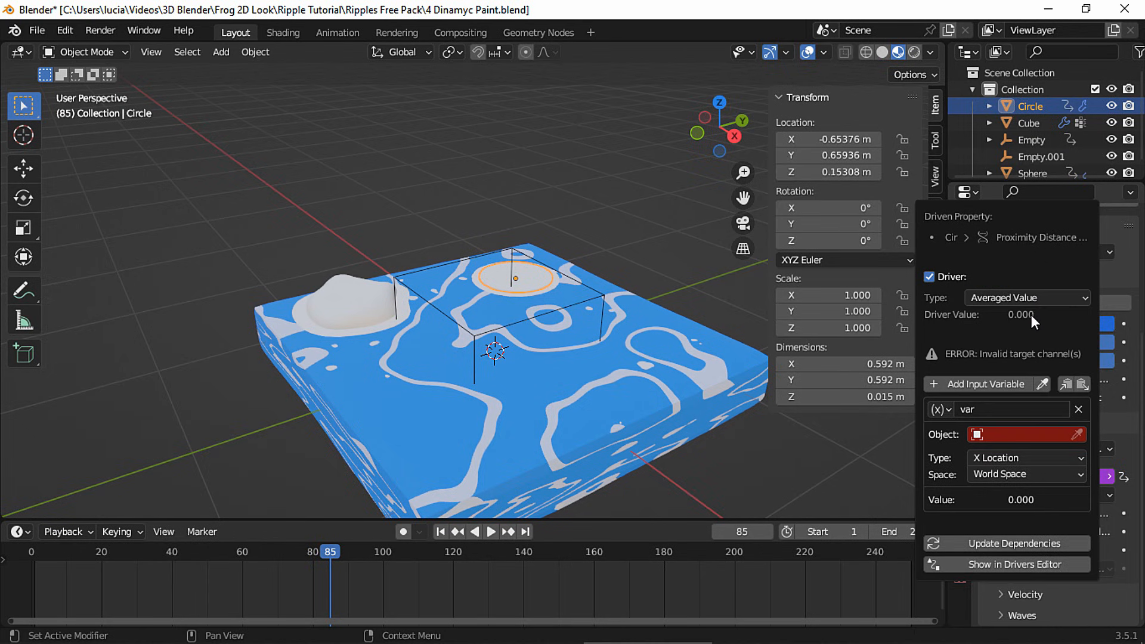
Replace the Circle driver's default variable with a single-property variable and name it scale
{"action": "left_click", "coordinate": [1078, 409]}
{"action": "left_click", "coordinate": [1004, 399]}
{"action": "left_click", "coordinate": [1012, 409]}
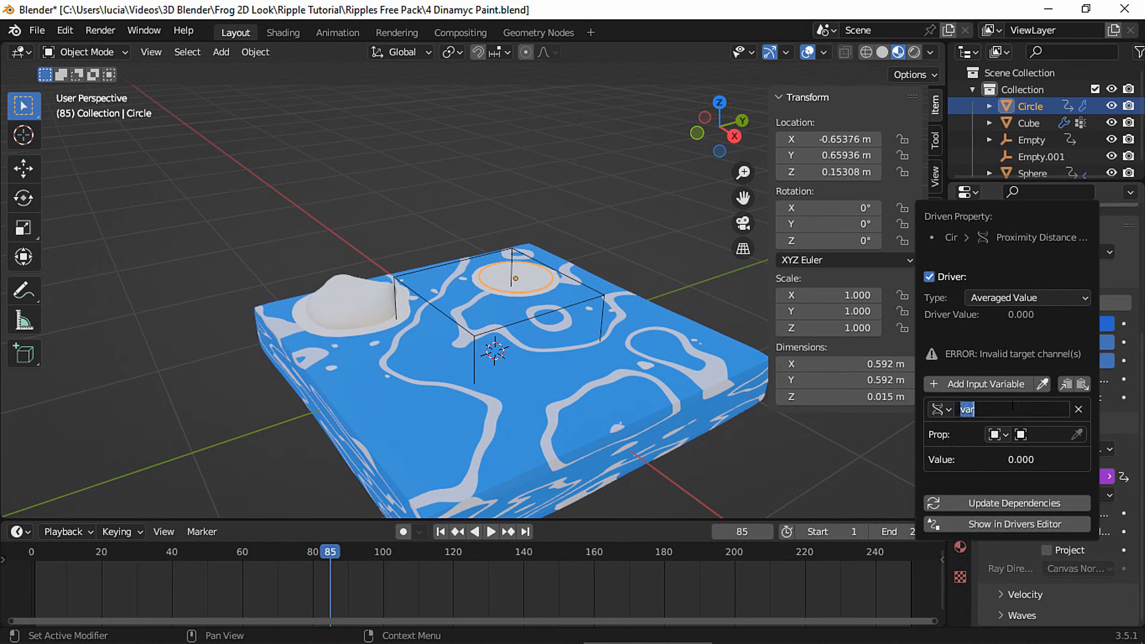
{"action": "type", "text": "scale"}
{"action": "key", "text": "Return"}
Target the Circle driver's scale variable at Empty.001 with the path scale[0]
{"action": "left_click", "coordinate": [1043, 435]}
{"action": "left_click", "coordinate": [1008, 495]}
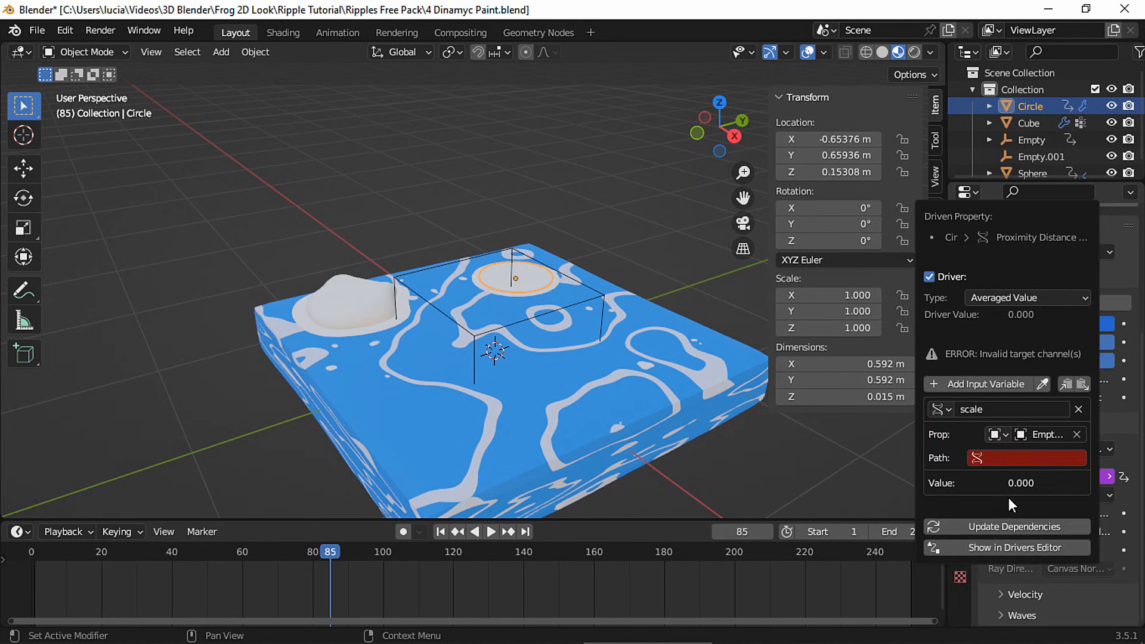
{"action": "type", "text": "scale"}
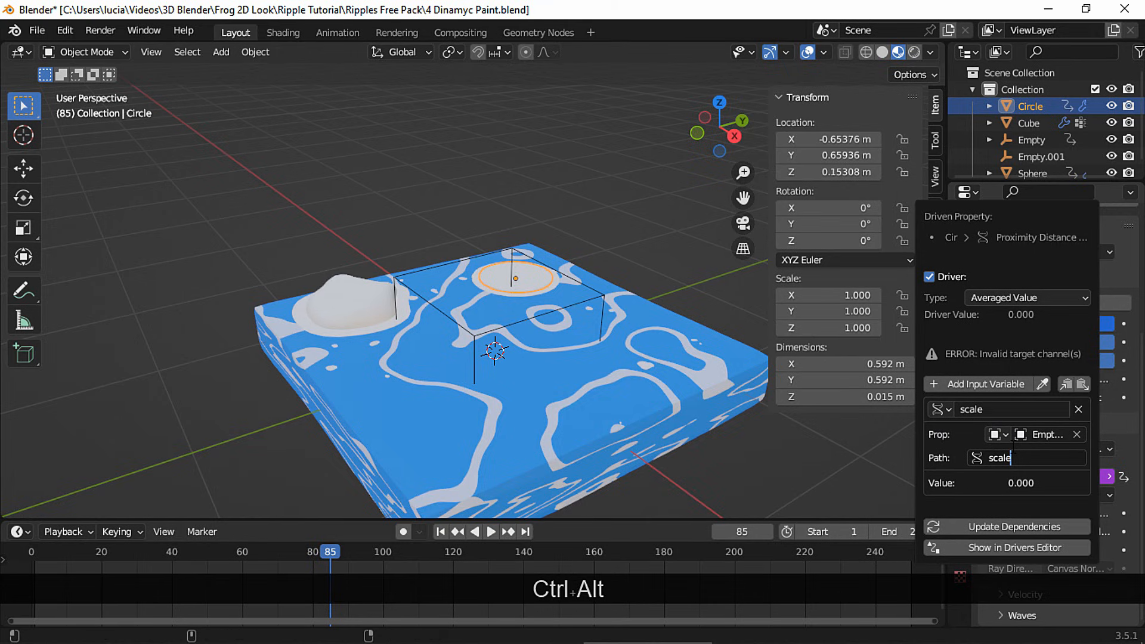
{"action": "type", "text": "[0]"}
{"action": "key", "text": "Return"}
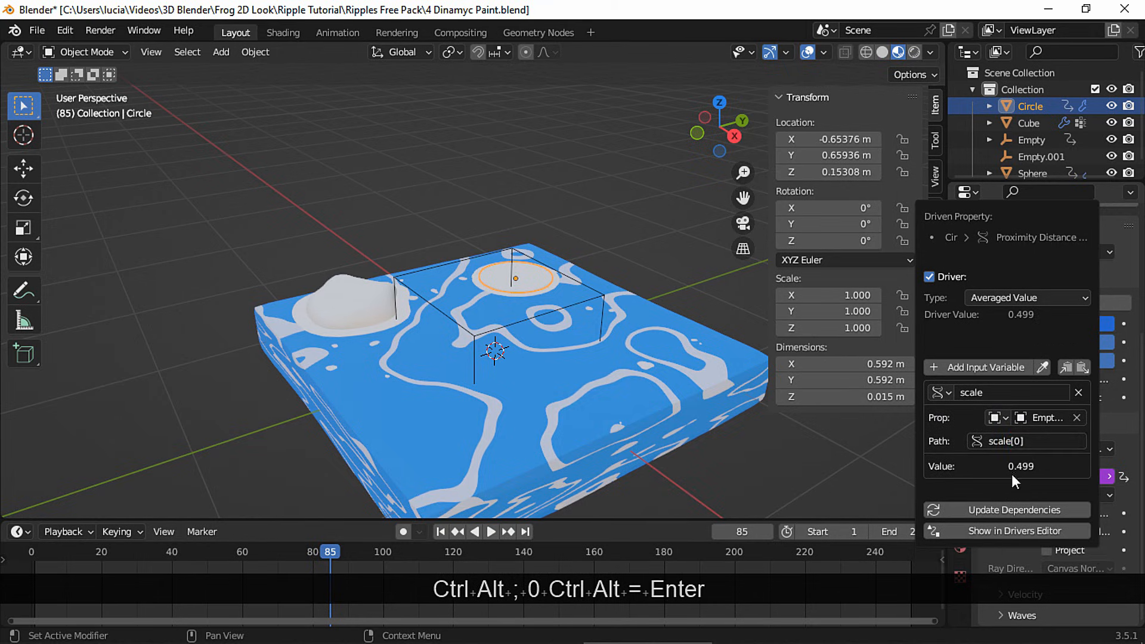
Scale the cube empty down to about 0.304 and play the animation to preview both foam rings
{"action": "left_click", "coordinate": [478, 370]}
{"action": "key", "text": "s"}
{"action": "left_click", "coordinate": [575, 356]}
{"action": "key", "text": "space"}
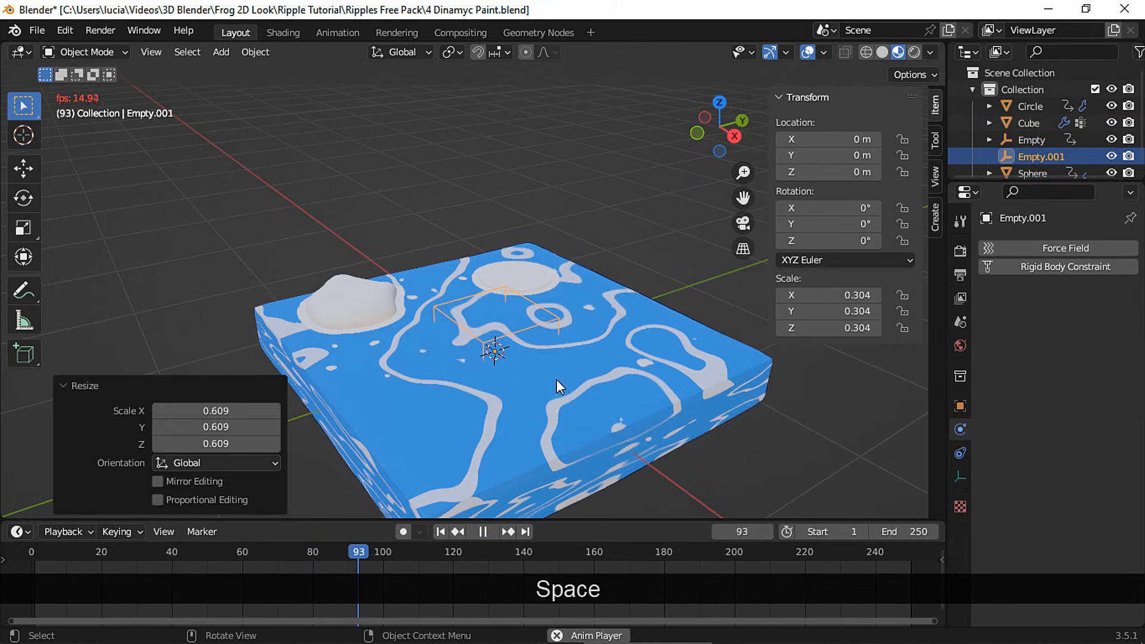
Stop playback, move the cube empty up about 0.338 m along Z, and keyframe its scale at frame 1
{"action": "key", "text": "Escape"}
{"action": "key", "text": "g"}
{"action": "key", "text": "z"}
{"action": "left_click", "coordinate": [554, 306]}
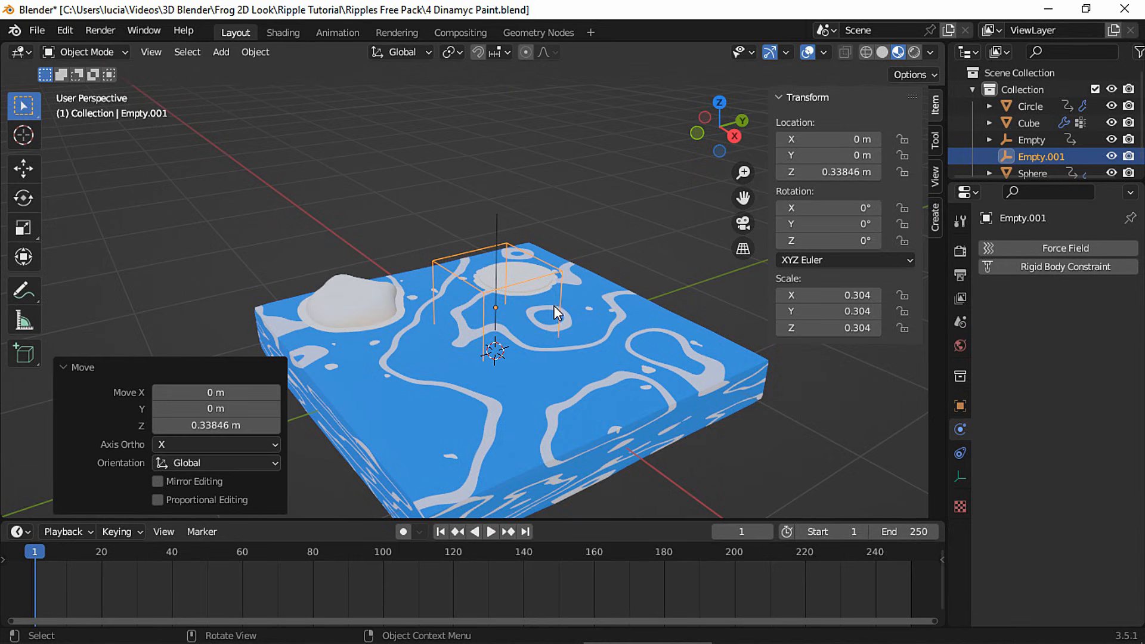
{"action": "key", "text": "i"}
{"action": "left_click", "coordinate": [545, 338]}
At frame 81, enlarge the cube empty and keyframe its scale
{"action": "left_click", "coordinate": [316, 552]}
{"action": "key", "text": "s"}
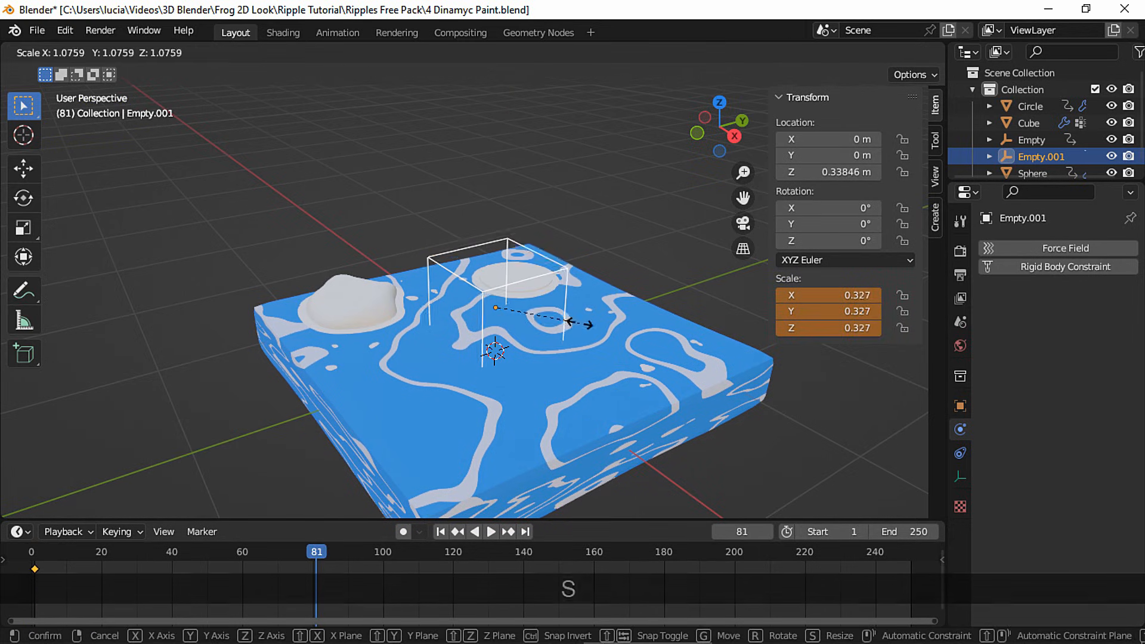
{"action": "left_click", "coordinate": [571, 321]}
{"action": "key", "text": "i"}
{"action": "left_click", "coordinate": [430, 297]}
Play the scale animation from the start to preview the foam, and delete the empty's keyframe at frame 81
{"action": "key", "text": "shift+Left"}
{"action": "key", "text": "space"}
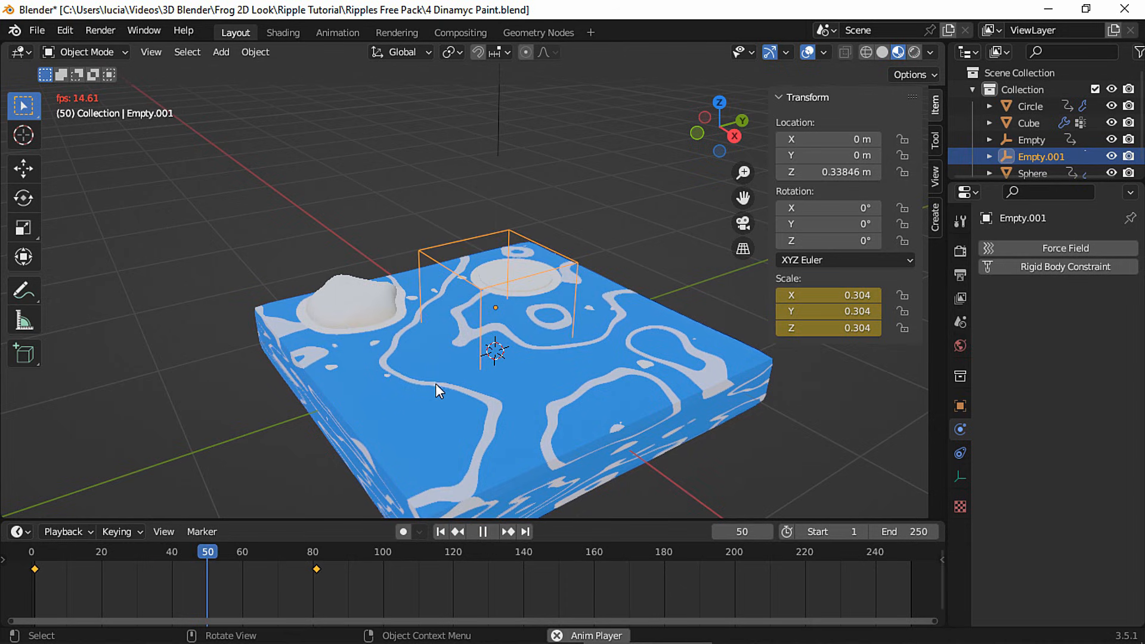
{"action": "key", "text": "ctrl+space"}
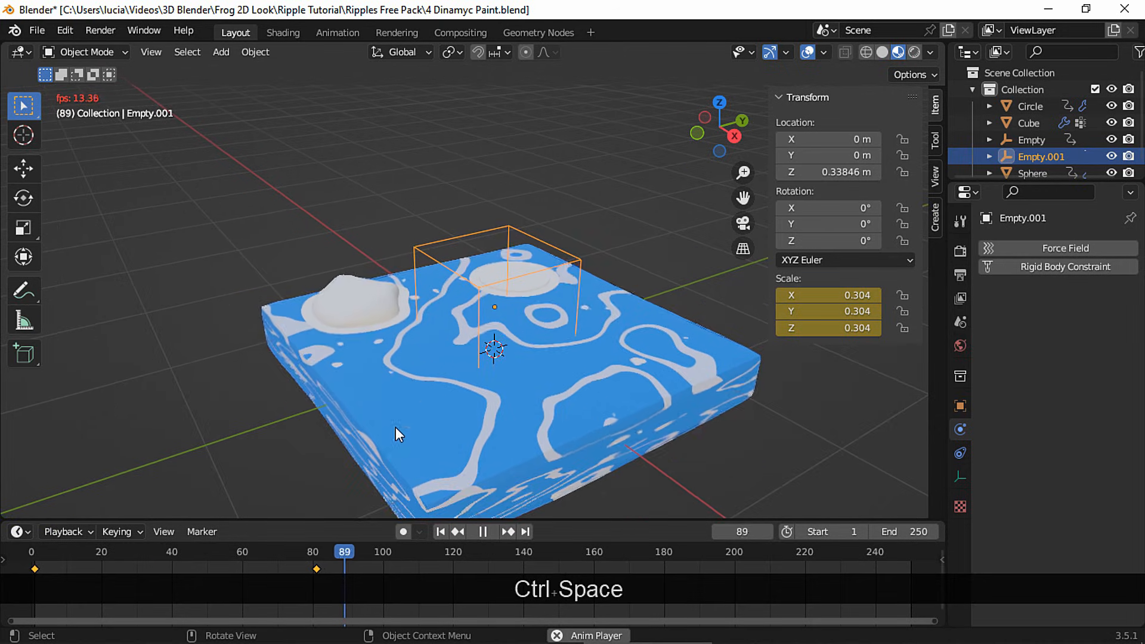
{"action": "key", "text": "Delete"}
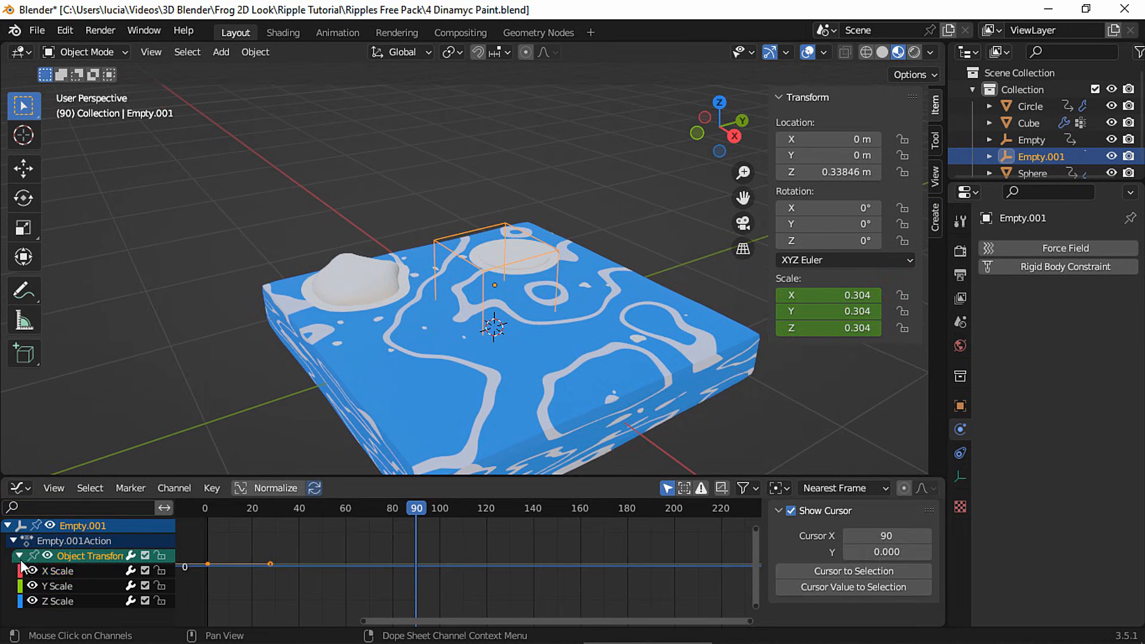
Add a Noise modifier to the X Scale F-curve of Empty.001 and play the animation
{"action": "left_click", "coordinate": [935, 525]}
{"action": "left_click", "coordinate": [935, 568]}
{"action": "left_click", "coordinate": [843, 513]}
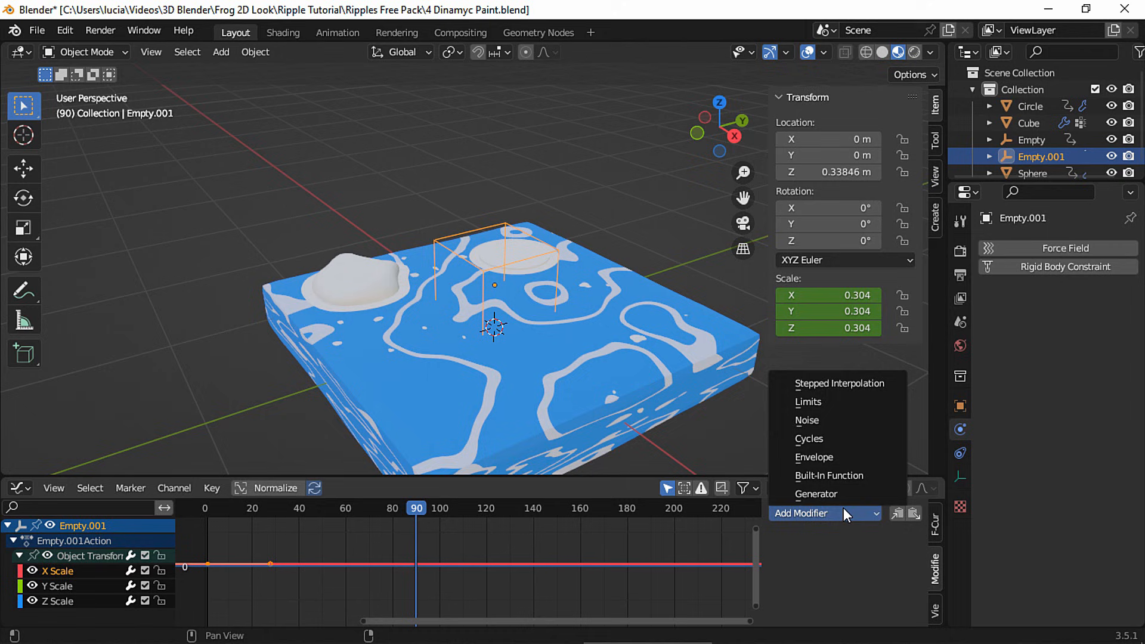
{"action": "left_click", "coordinate": [831, 420]}
{"action": "key", "text": "space"}
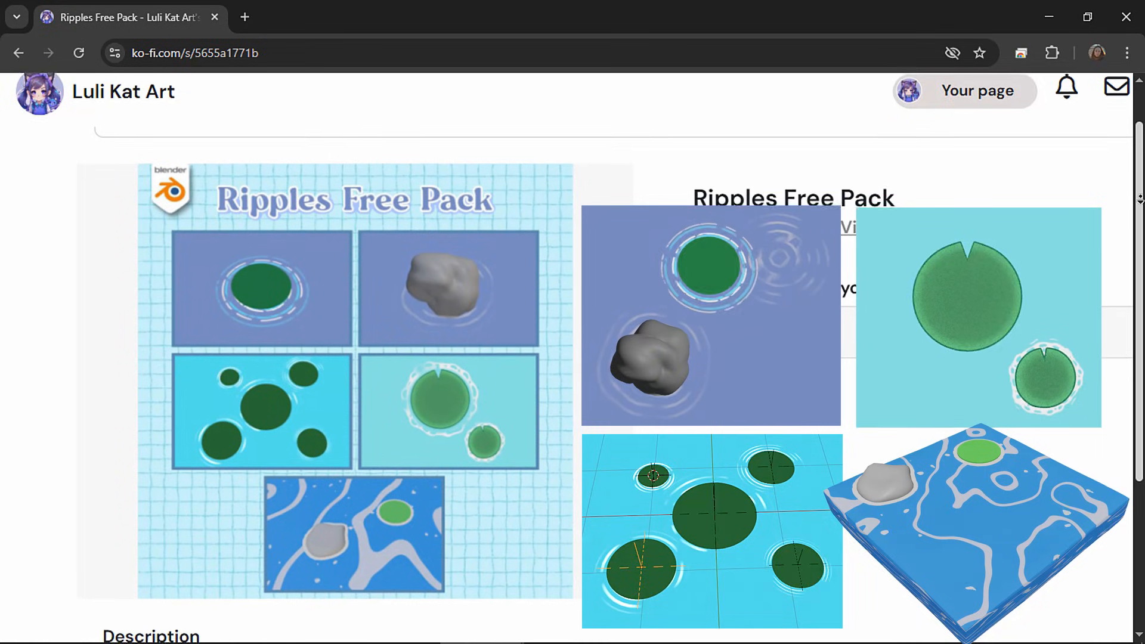
{"action": "scroll", "coordinate": [572, 358], "scroll_direction": "down", "scroll_amount": 3}
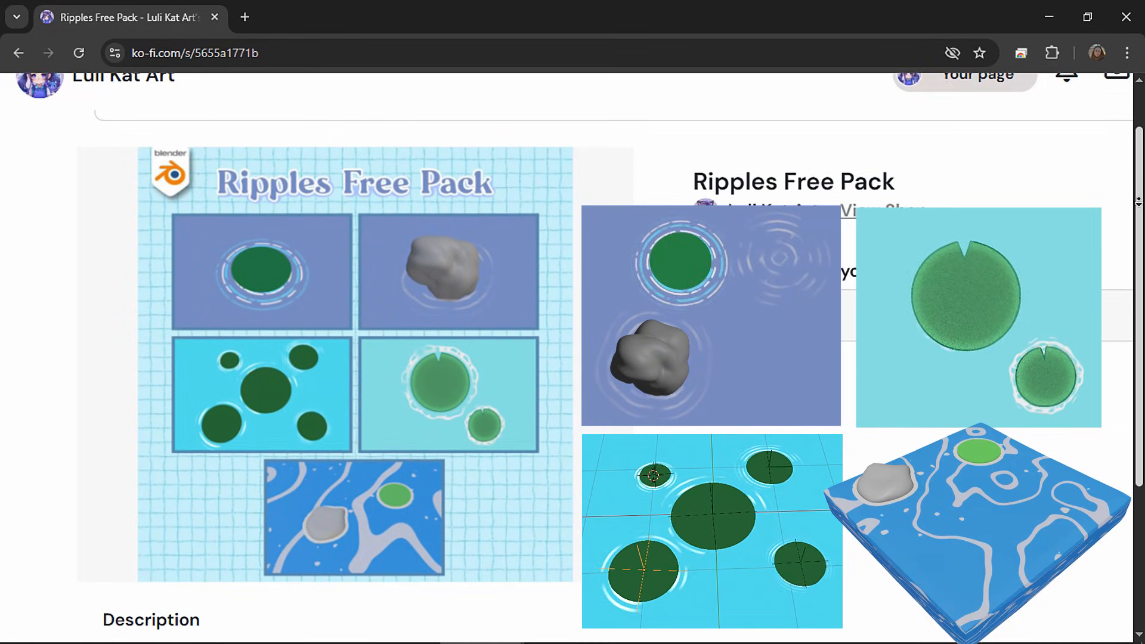
Look through the Ripples Free Pack and Ripples Luxury Pack pages, including their previews and descriptions
{"action": "scroll", "coordinate": [572, 357], "scroll_direction": "down", "scroll_amount": 3}
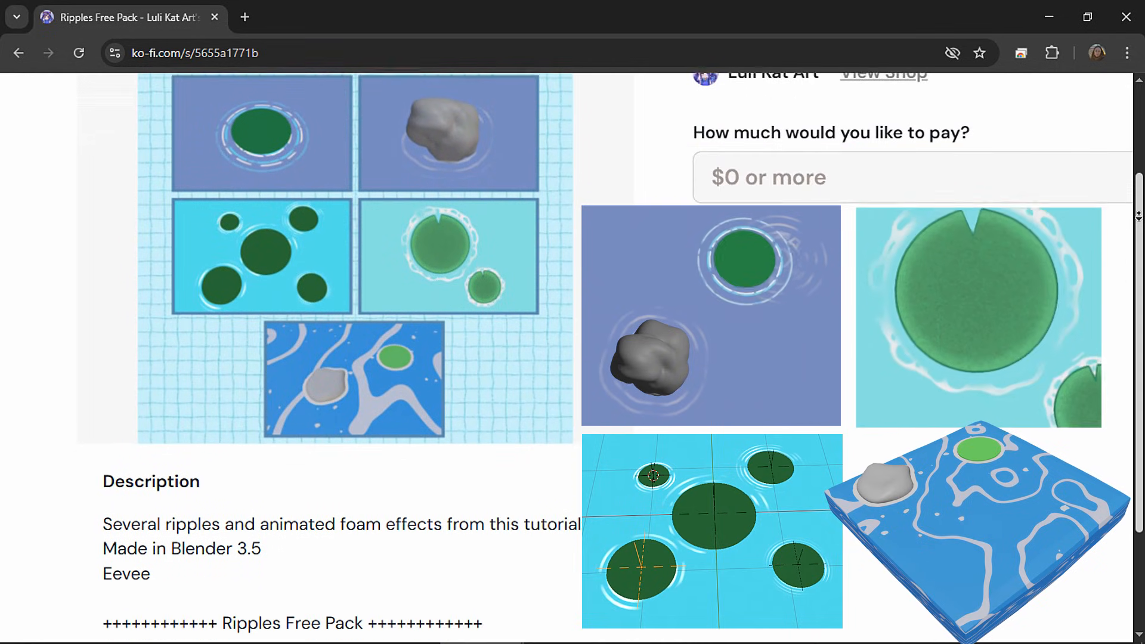
{"action": "scroll", "coordinate": [572, 357], "scroll_direction": "down", "scroll_amount": 2}
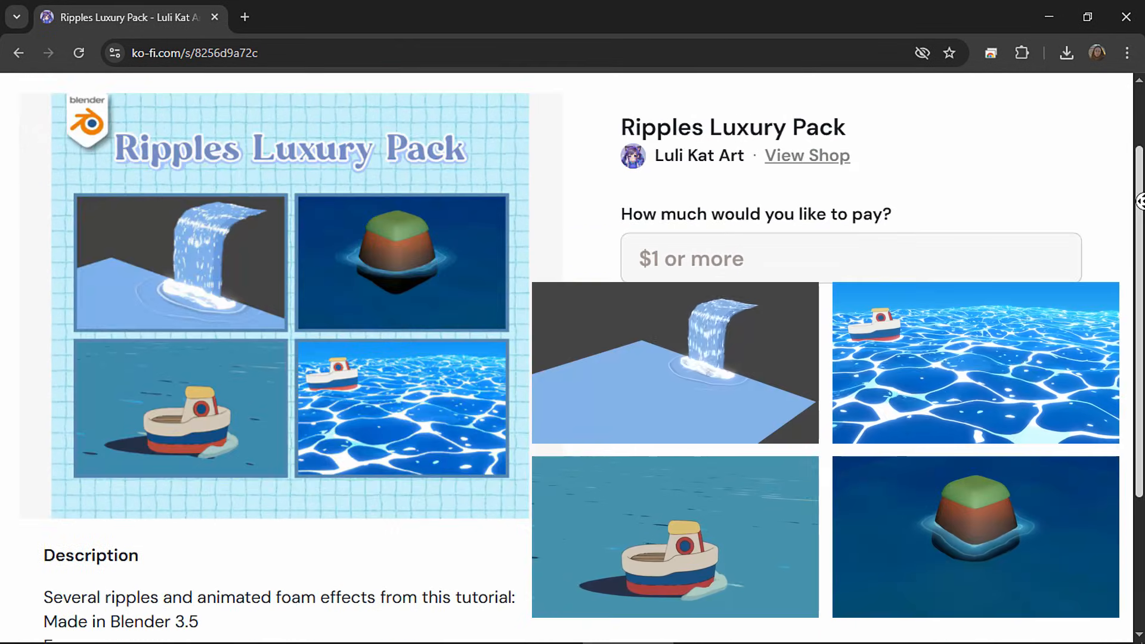
{"action": "scroll", "coordinate": [572, 358], "scroll_direction": "down", "scroll_amount": 1}
{"action": "scroll", "coordinate": [1141, 223], "scroll_direction": "down", "scroll_amount": 4}
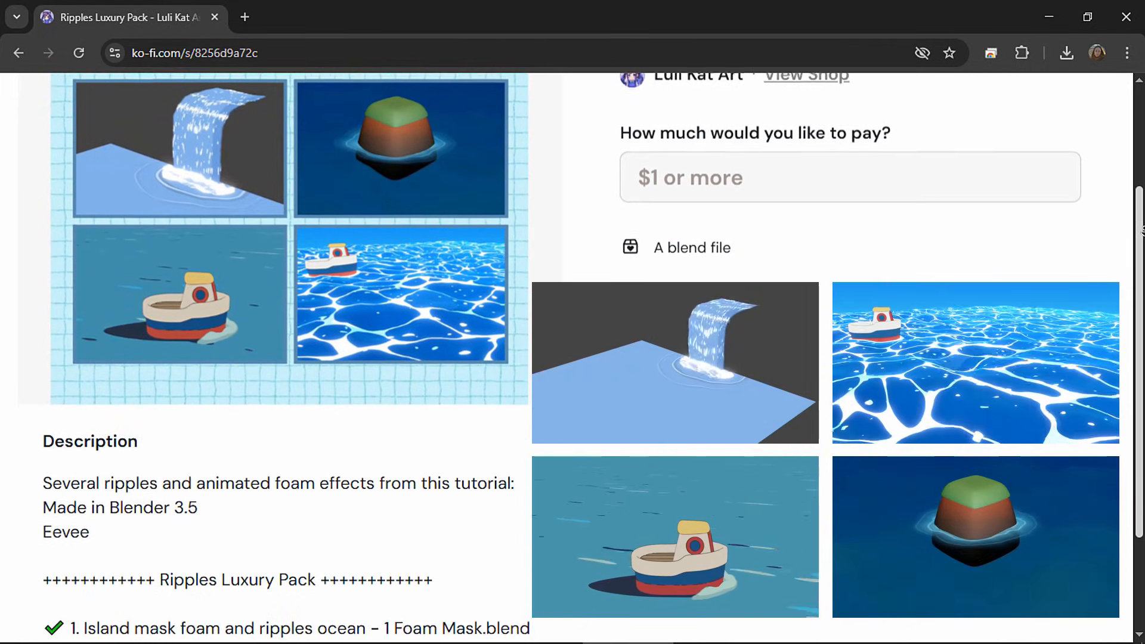
{"action": "scroll", "coordinate": [1142, 231], "scroll_direction": "down", "scroll_amount": 2}
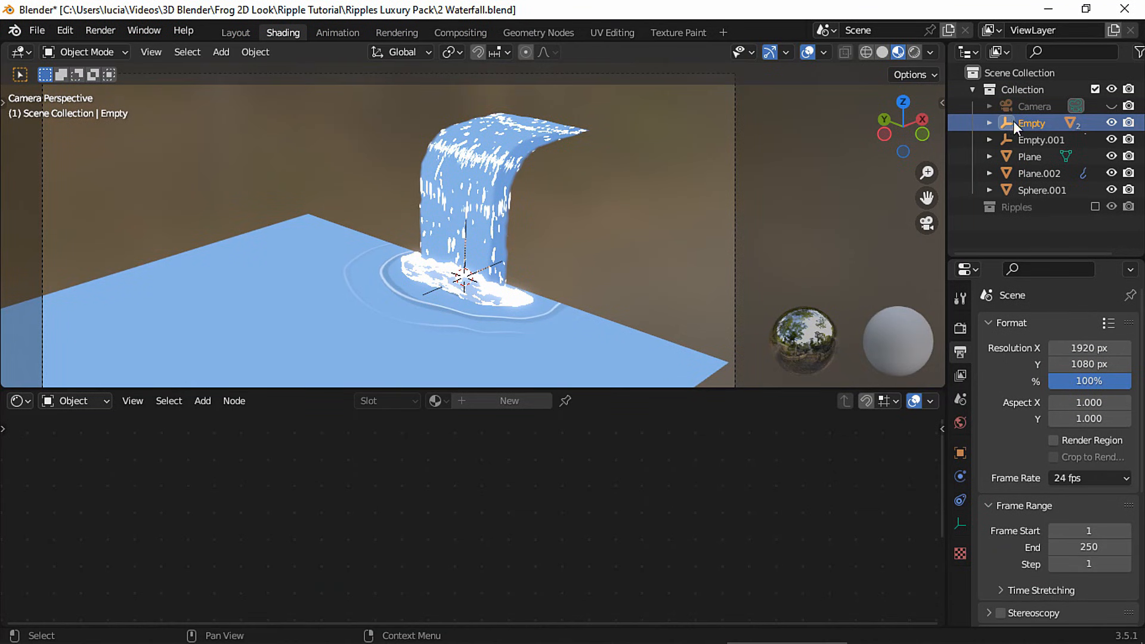
Expand the Empty in the waterfall scene and try moving it with its ripples along the Y and X axes
{"action": "left_click", "coordinate": [1014, 123]}
{"action": "left_click", "coordinate": [989, 123]}
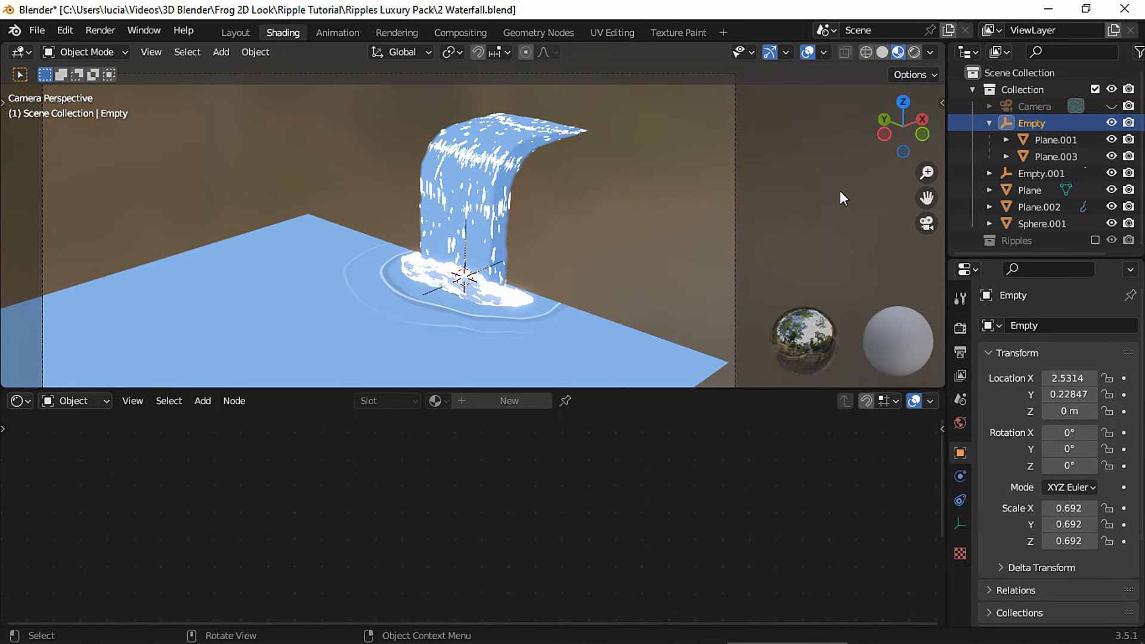
{"action": "key", "text": "g"}
{"action": "key", "text": "y"}
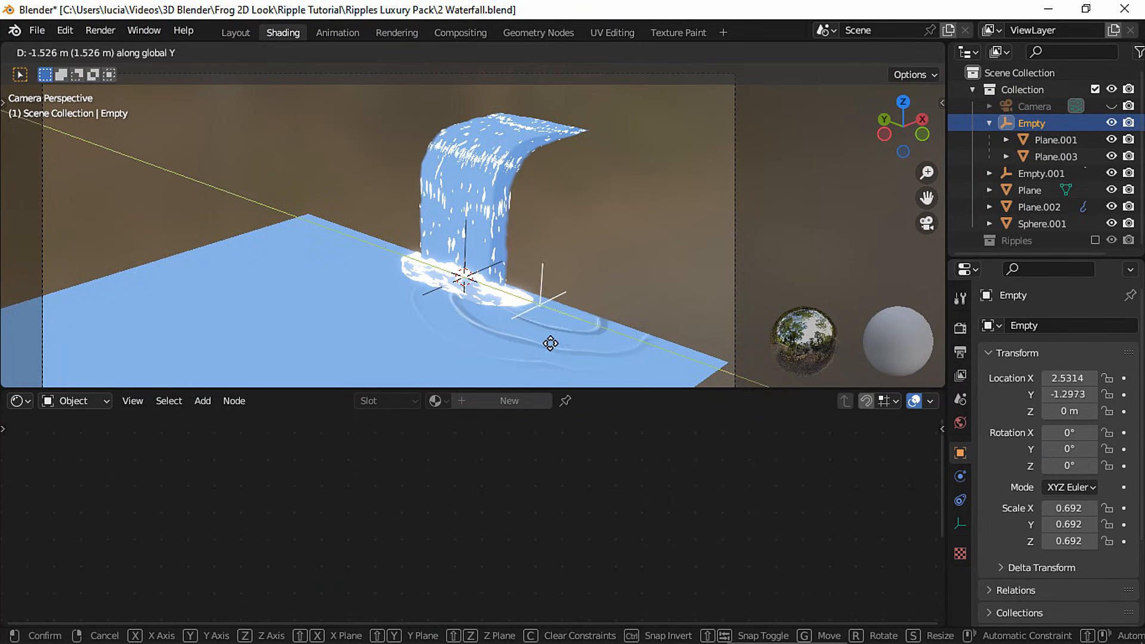
{"action": "key", "text": "y"}
{"action": "key", "text": "x"}
{"action": "right_click", "coordinate": [531, 316]}
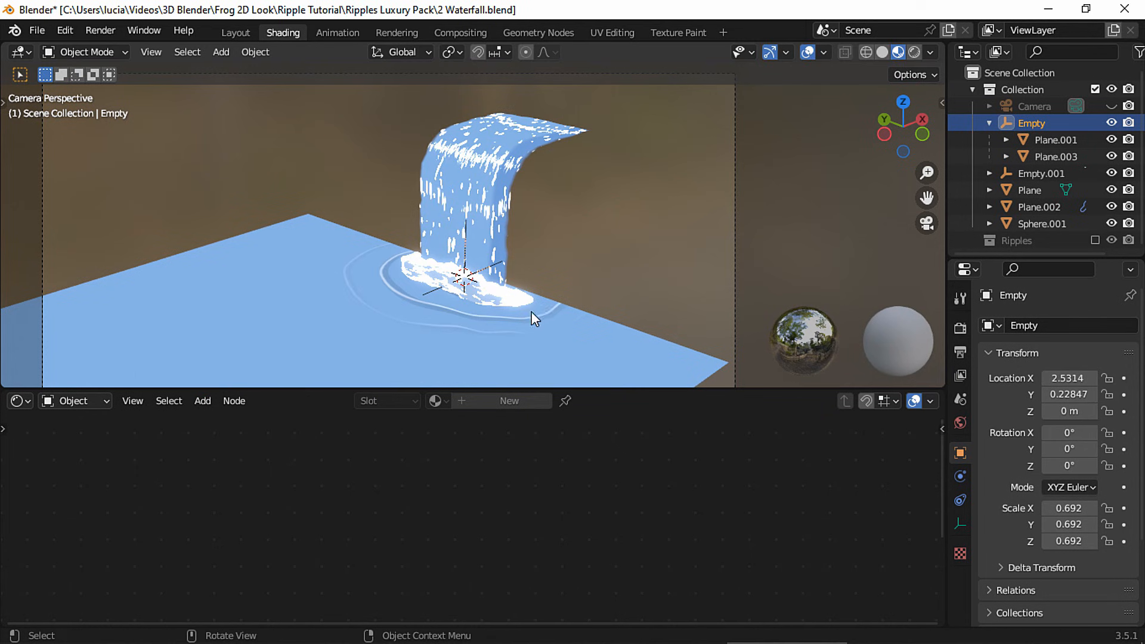
Try shifting a stop of the wave ColorRamp in Plane.001's Ripple 1 material, and undo it
{"action": "left_click", "coordinate": [1056, 139]}
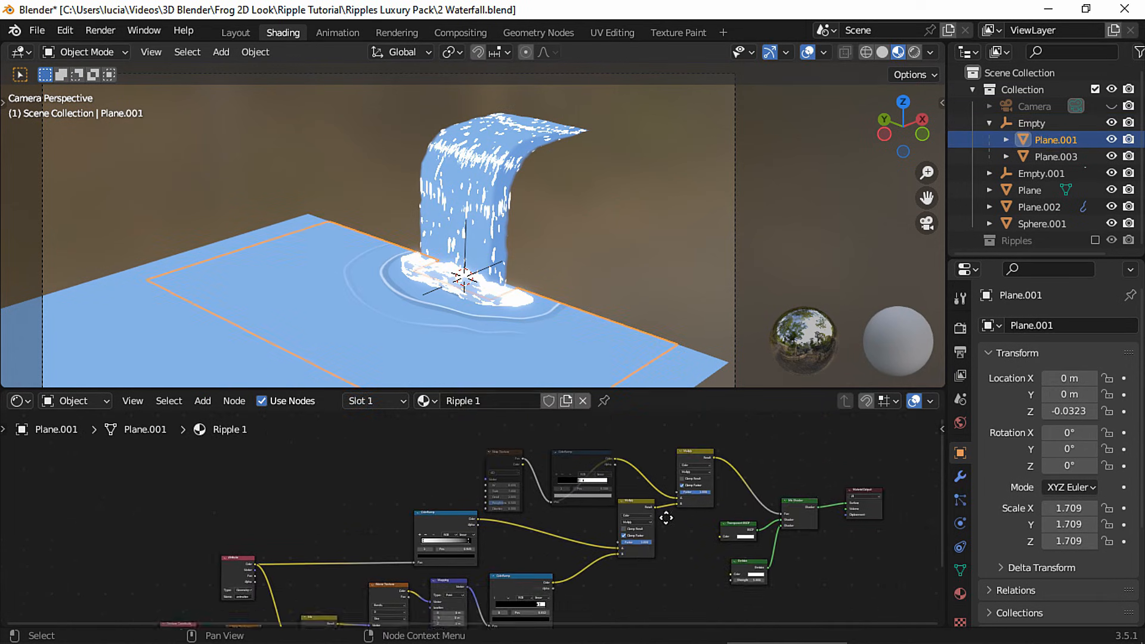
{"action": "scroll", "coordinate": [677, 462], "scroll_direction": "up", "scroll_amount": 3}
{"action": "mouse_move", "coordinate": [629, 527]}
{"action": "left_mouse_down"}
{"action": "mouse_move", "coordinate": [591, 524]}
{"action": "mouse_move", "coordinate": [617, 523]}
{"action": "left_mouse_up"}
{"action": "key", "text": "ctrl+z"}
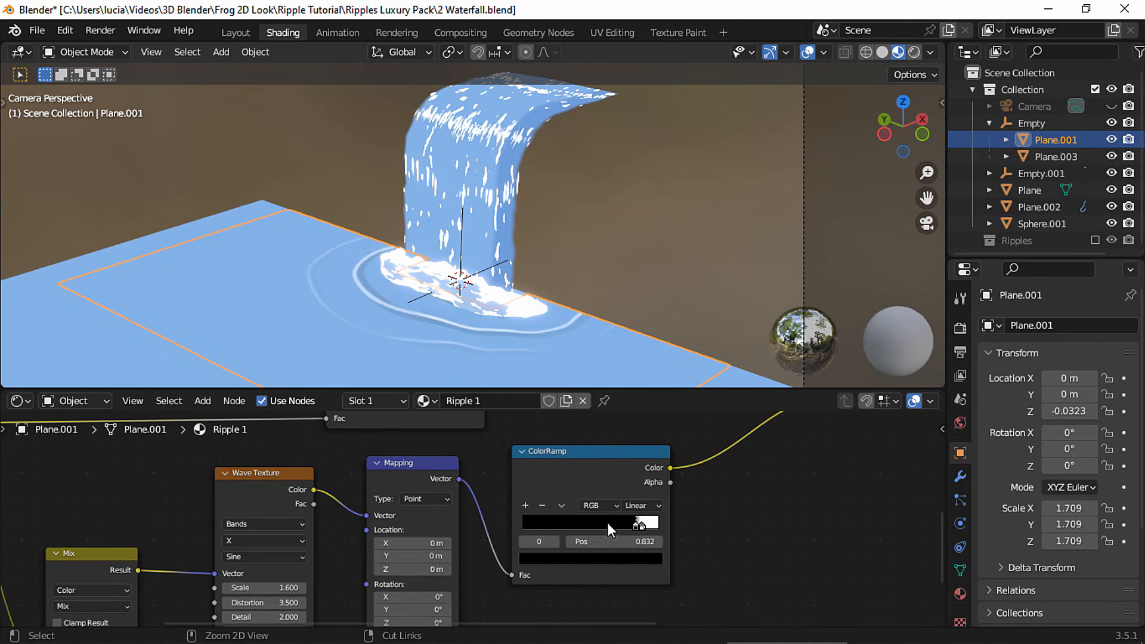
Hide Plane.003, show the Ripple 1 geometry node setup and enable the Ripples collection
{"action": "left_click", "coordinate": [1111, 156]}
{"action": "left_click", "coordinate": [538, 32]}
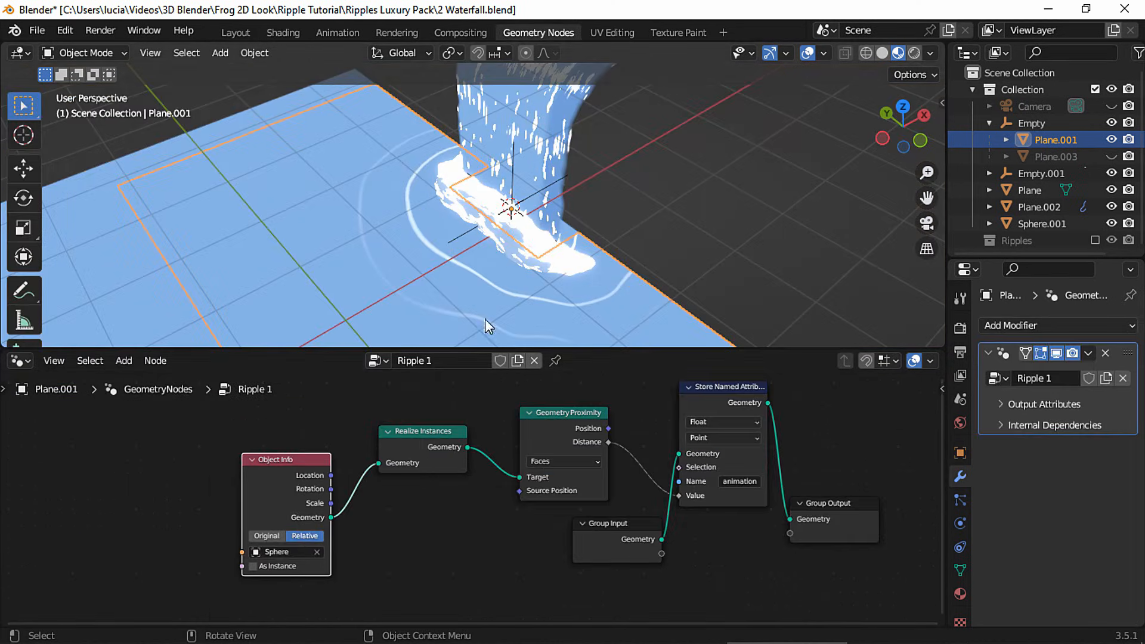
{"action": "left_click", "coordinate": [1094, 239]}
{"action": "scroll", "coordinate": [1086, 210], "scroll_direction": "down", "scroll_amount": 3}
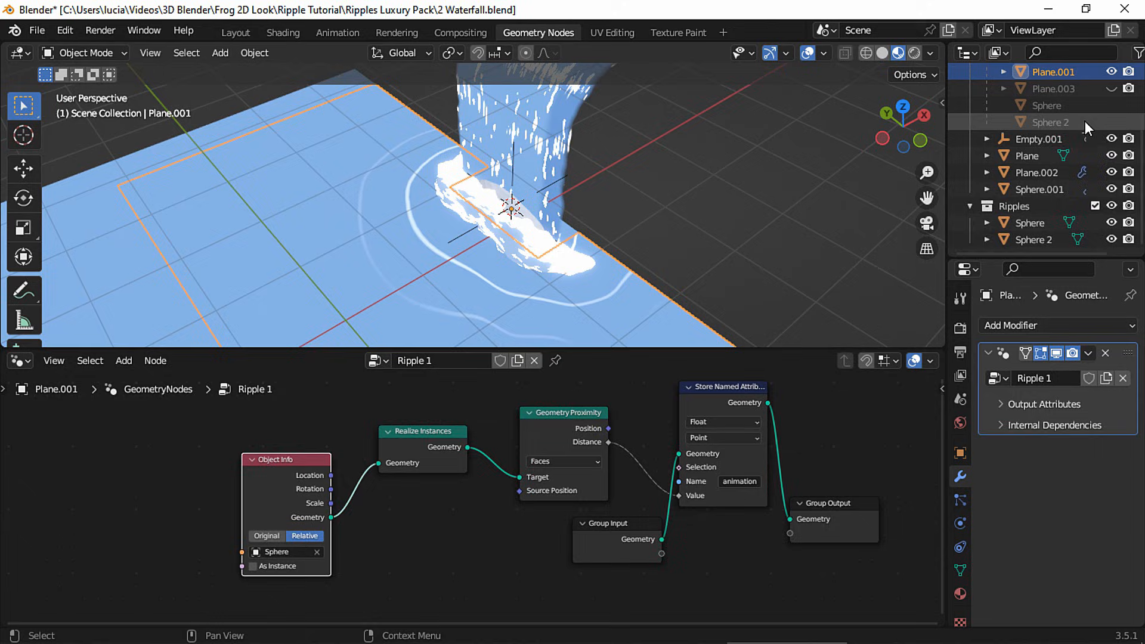
Try moving the Sphere object that drives the Ripple 1 rings
{"action": "left_click", "coordinate": [1044, 223]}
{"action": "key", "text": "g"}
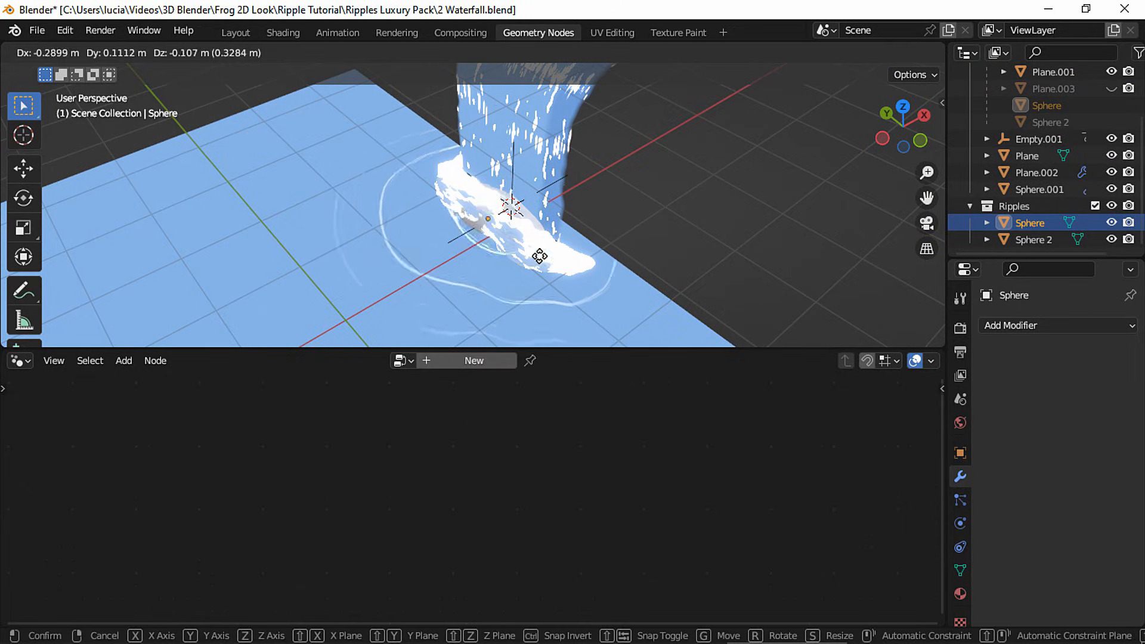
{"action": "key", "text": "Escape"}
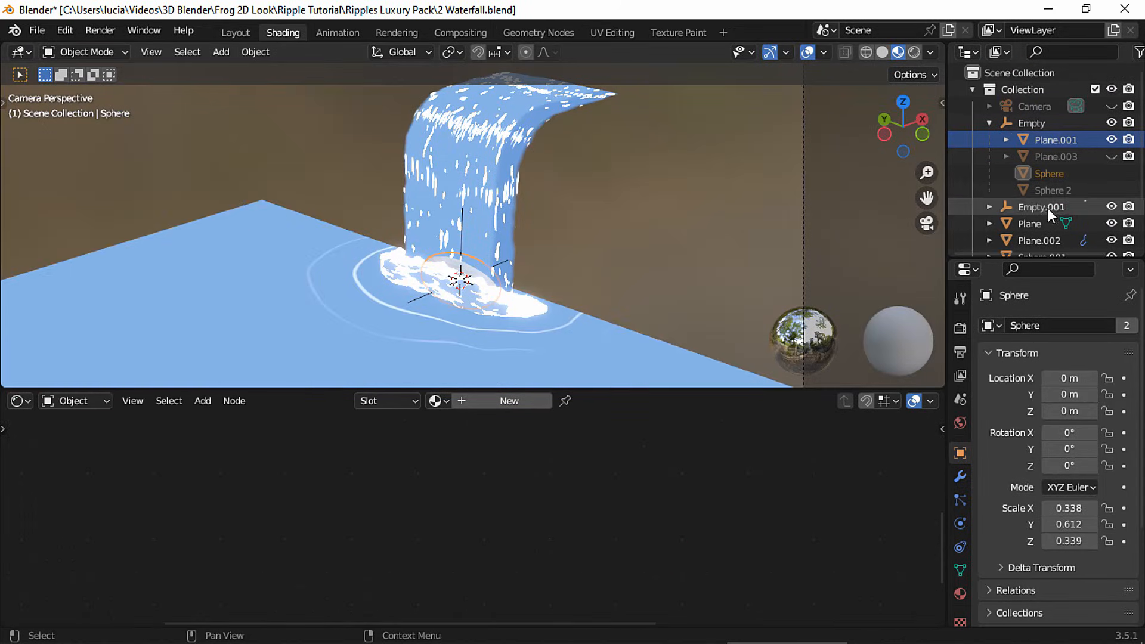
Hide Plane.001, select Plane.003 and try shifting a ColorRamp stop in its Ripple 2 material
{"action": "left_click", "coordinate": [1110, 139]}
{"action": "left_click", "coordinate": [1072, 156]}
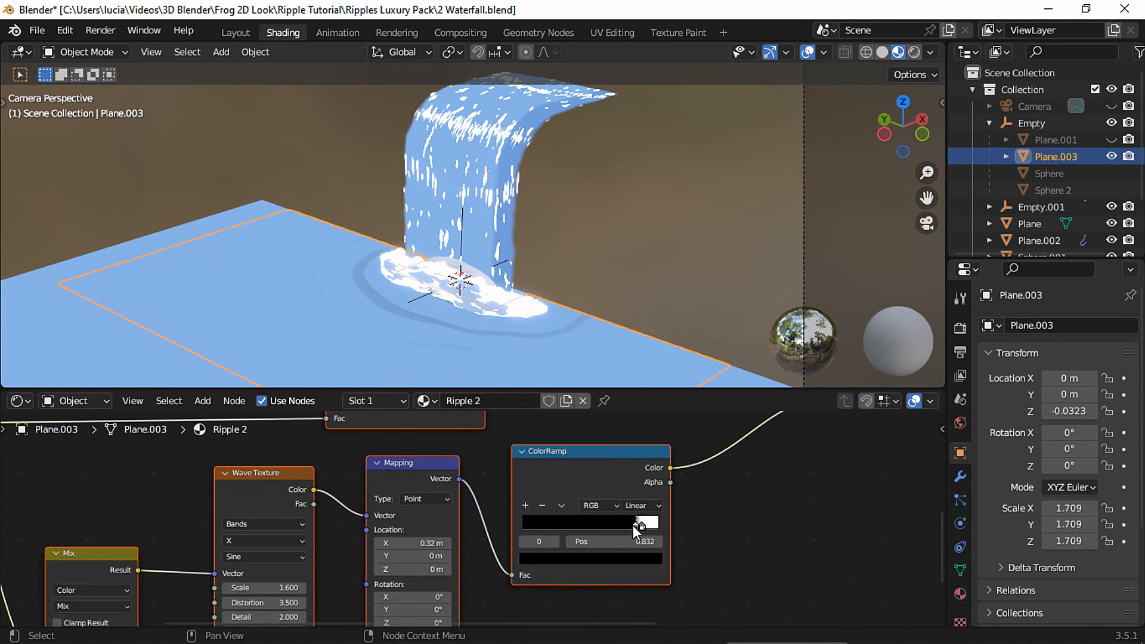
{"action": "left_click_drag", "start_coordinate": [599, 524], "coordinate": [616, 521]}
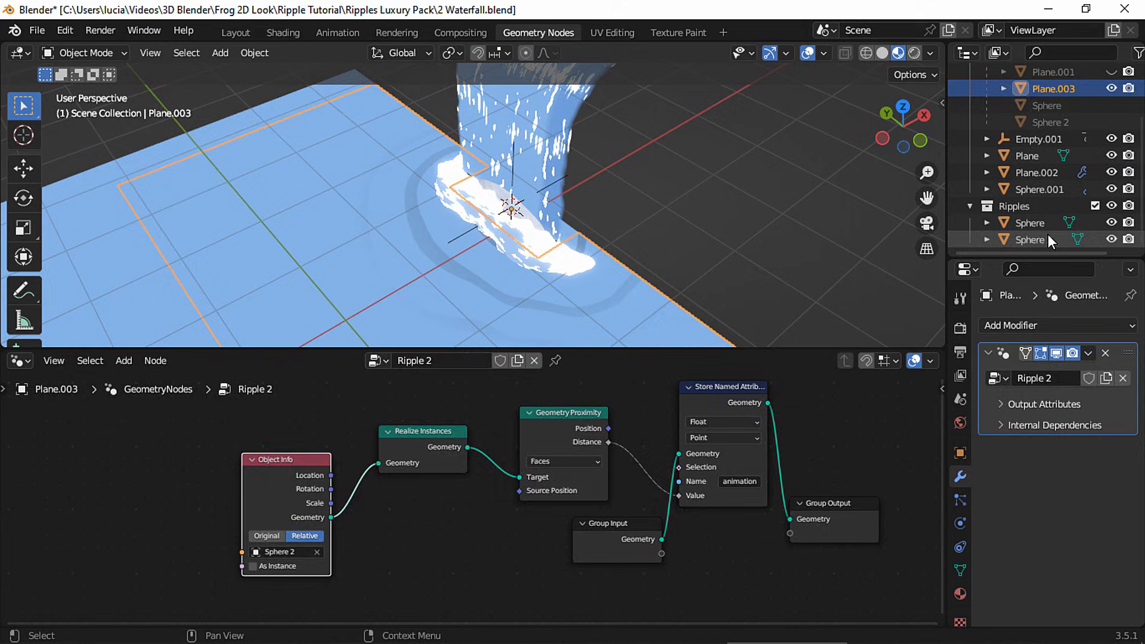
Try moving the Sphere 2 object that drives the Ripple 2 rings
{"action": "left_click", "coordinate": [1047, 239]}
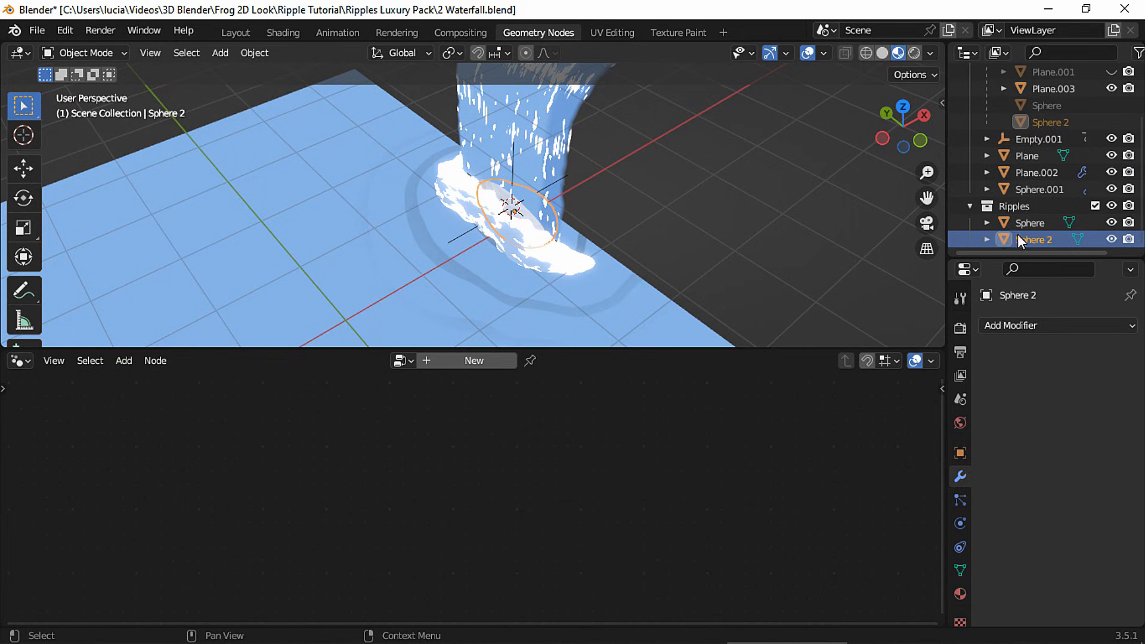
{"action": "key", "text": "g"}
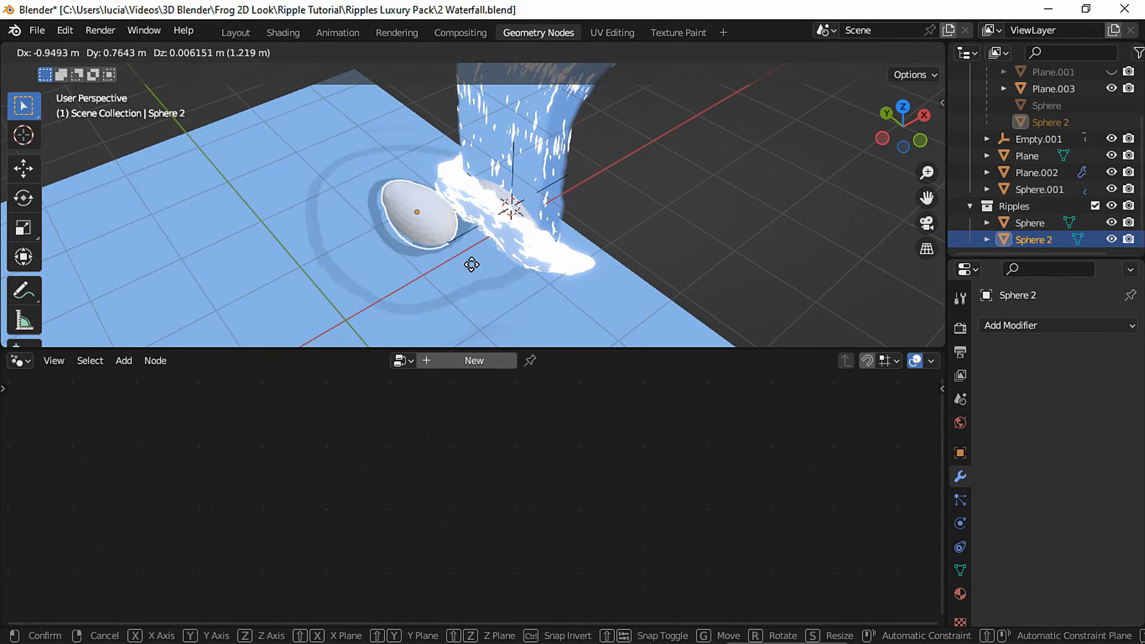
{"action": "right_click", "coordinate": [458, 245]}
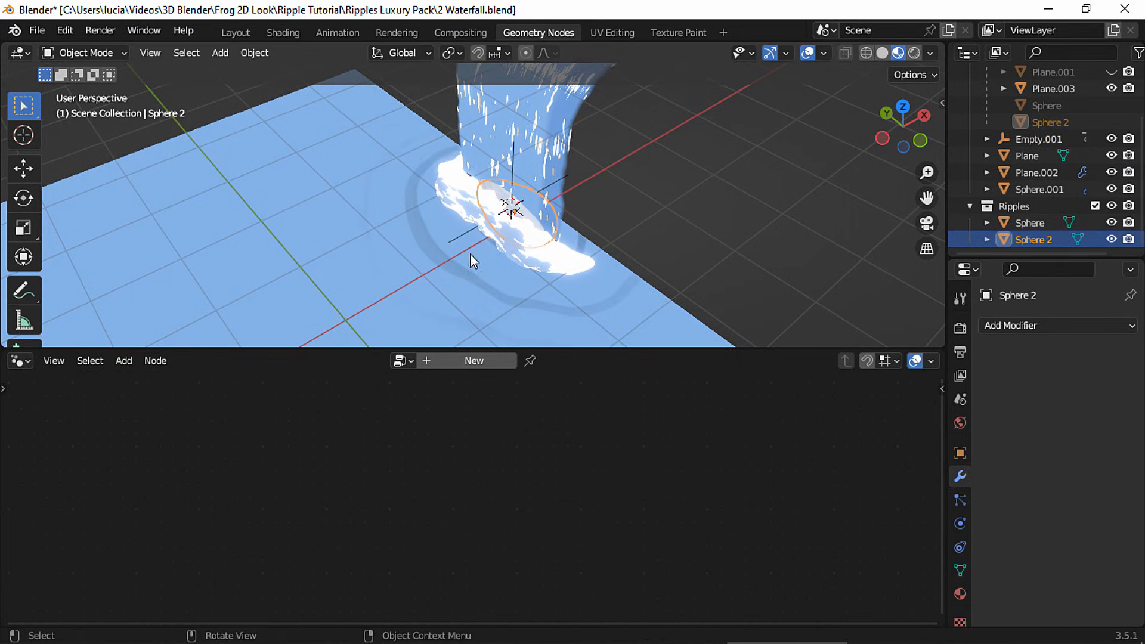
Select Empty.001 at the base of the waterfall and move it freely to shift the foam
{"action": "left_click", "coordinate": [1034, 141]}
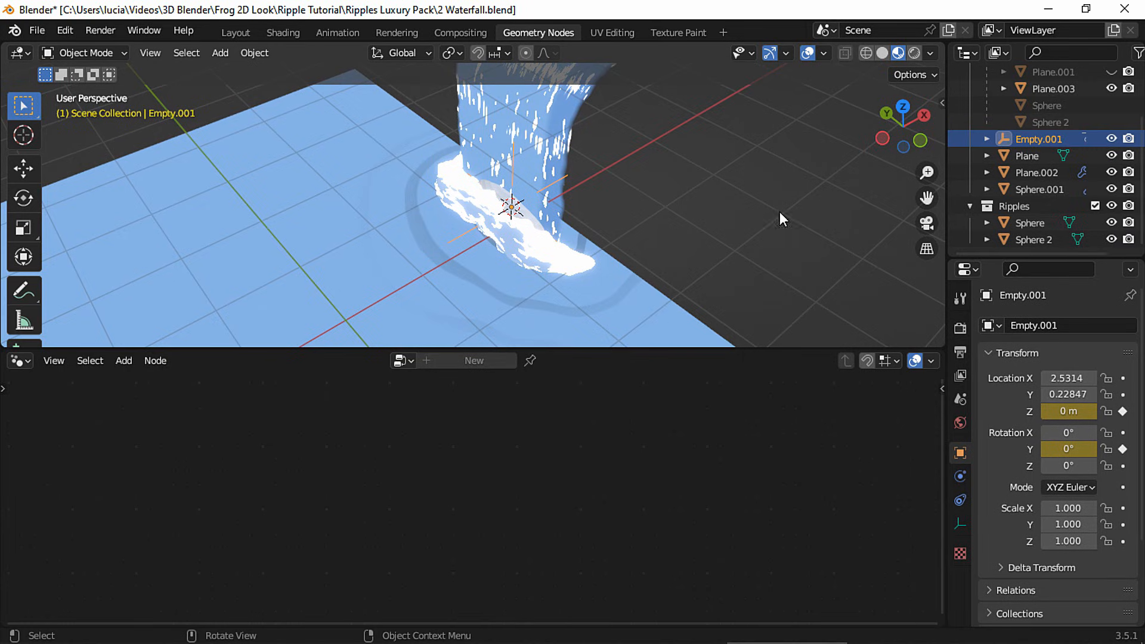
{"action": "key", "text": "g"}
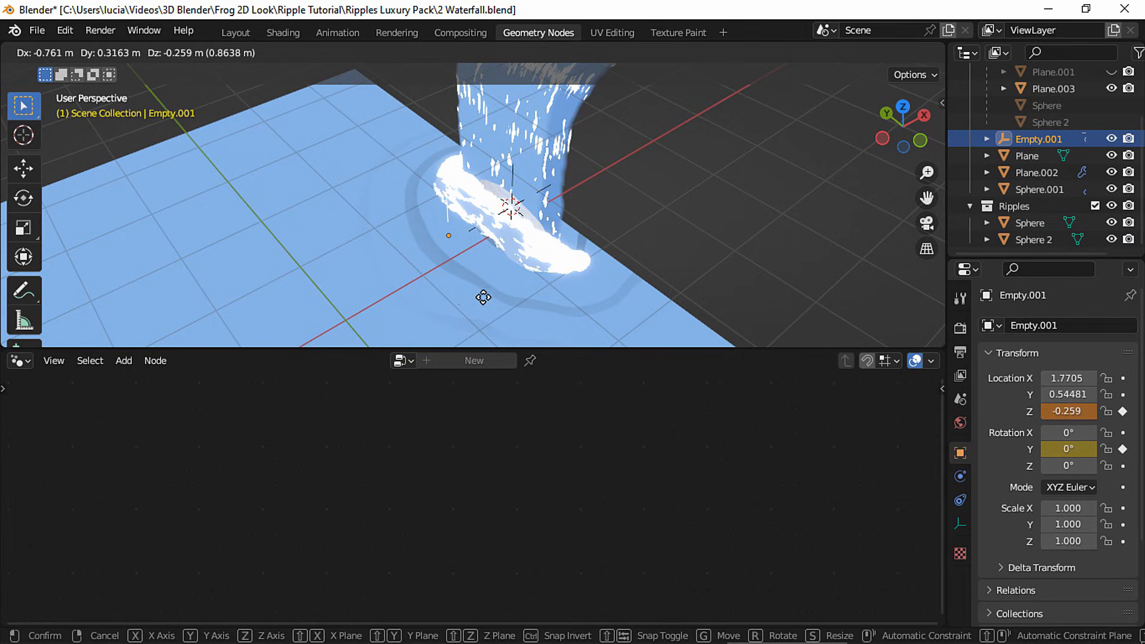
{"action": "left_click", "coordinate": [549, 261]}
{"action": "left_click", "coordinate": [552, 264]}
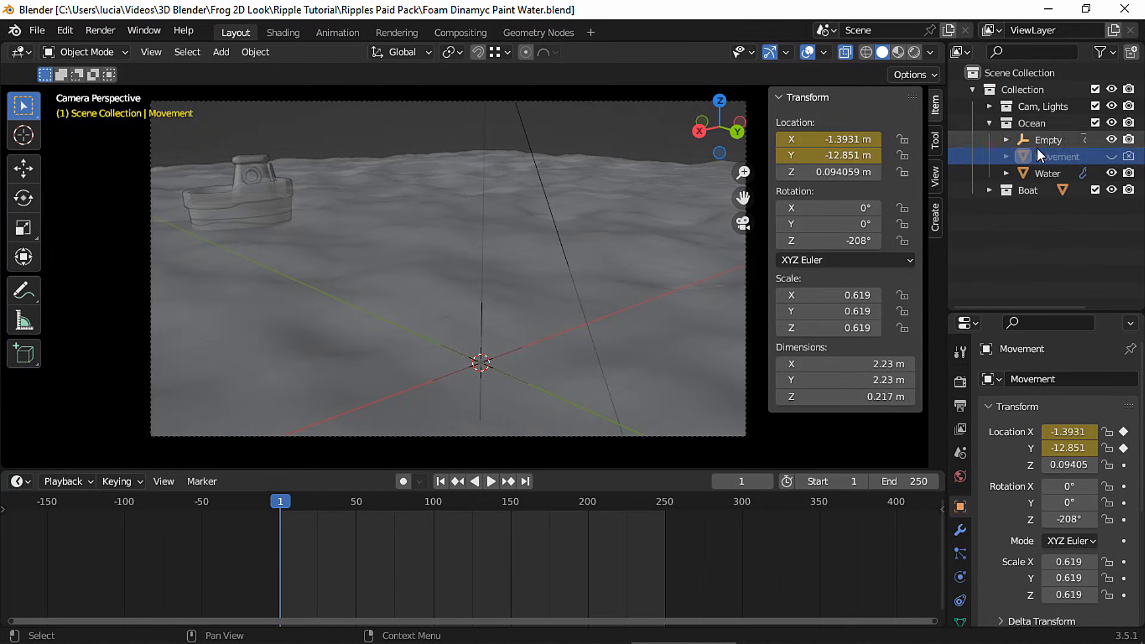
Unhide the Movement object, move it at frame 250 to X -14.116 m, Y -4.9268 m, rekey its location and preview the boat's path
{"action": "left_click", "coordinate": [1128, 157]}
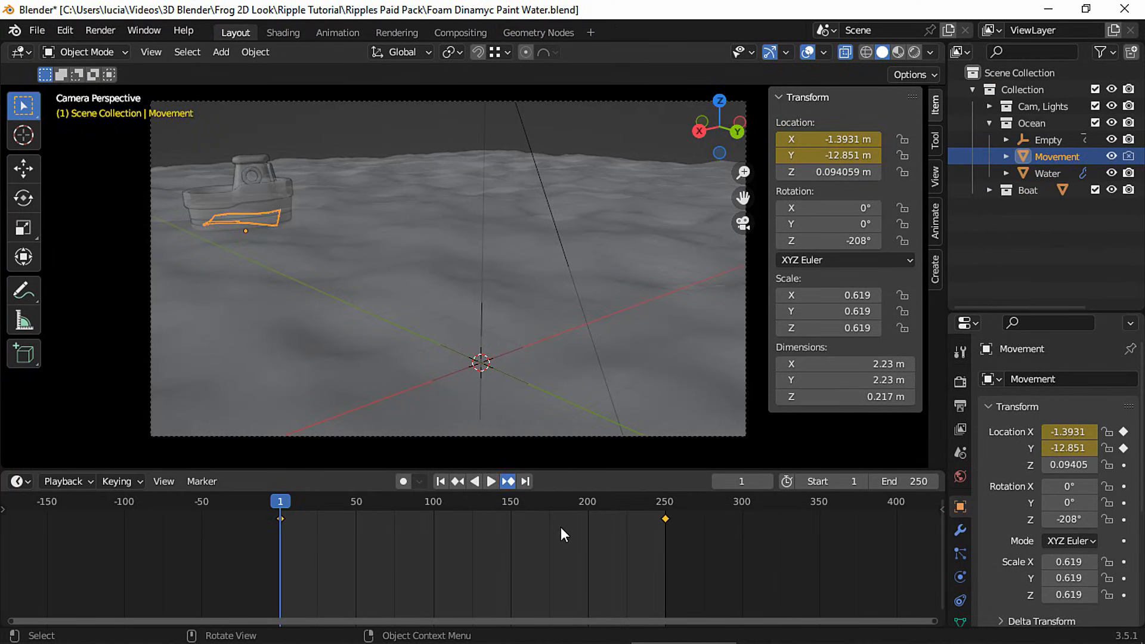
{"action": "key", "text": "Up"}
{"action": "key", "text": "g"}
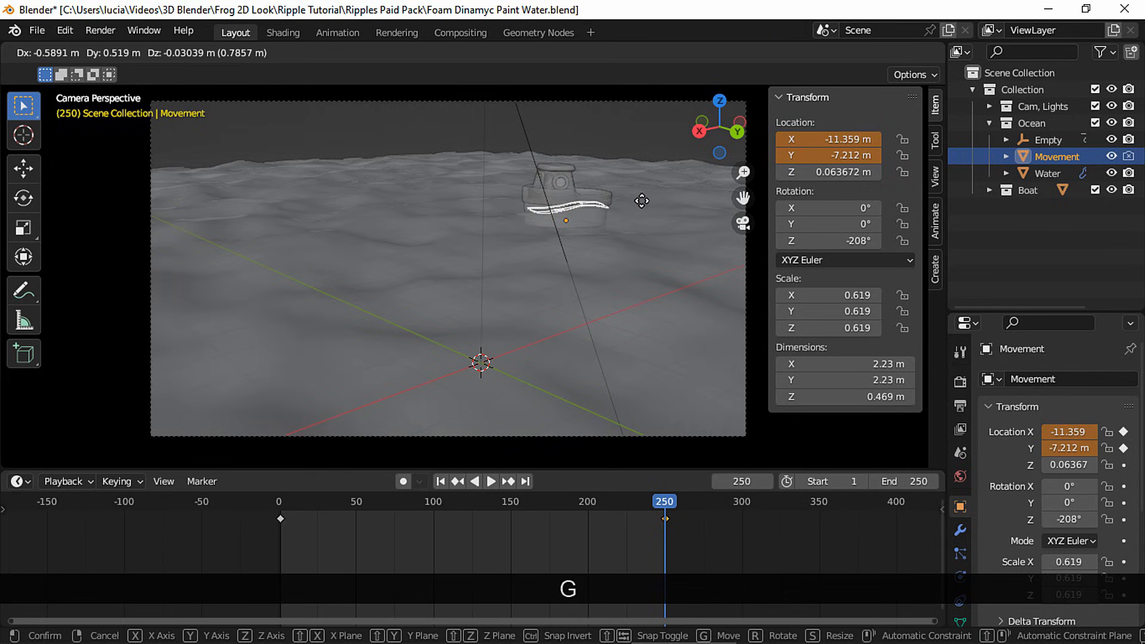
{"action": "left_click", "coordinate": [681, 195]}
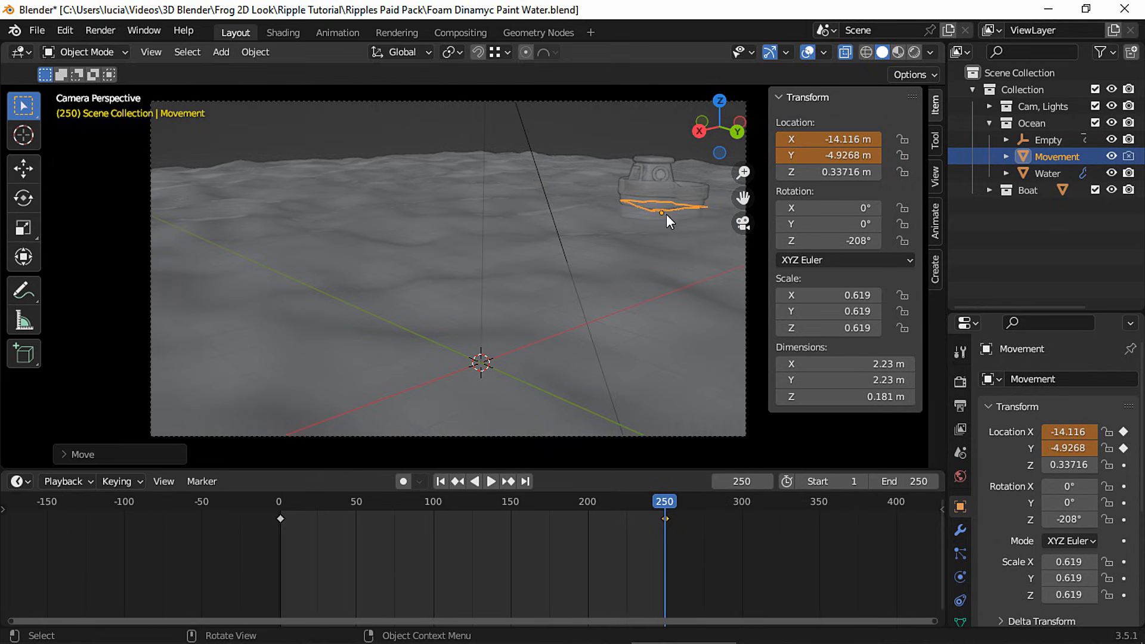
{"action": "left_click", "coordinate": [1124, 448]}
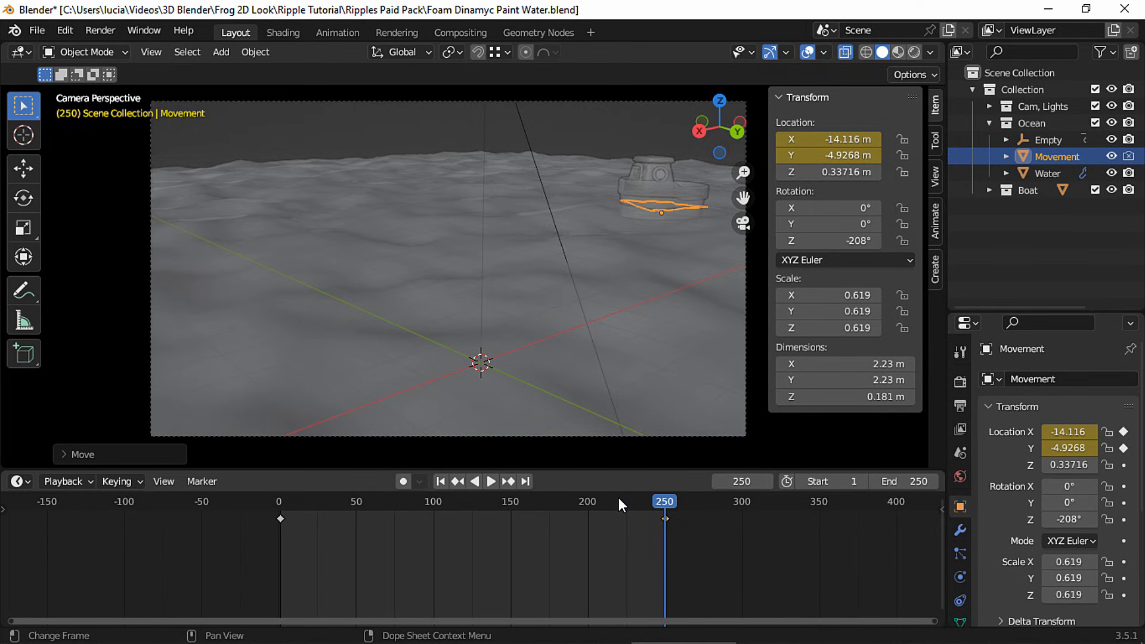
{"action": "key", "text": "shift+ctrl+space"}
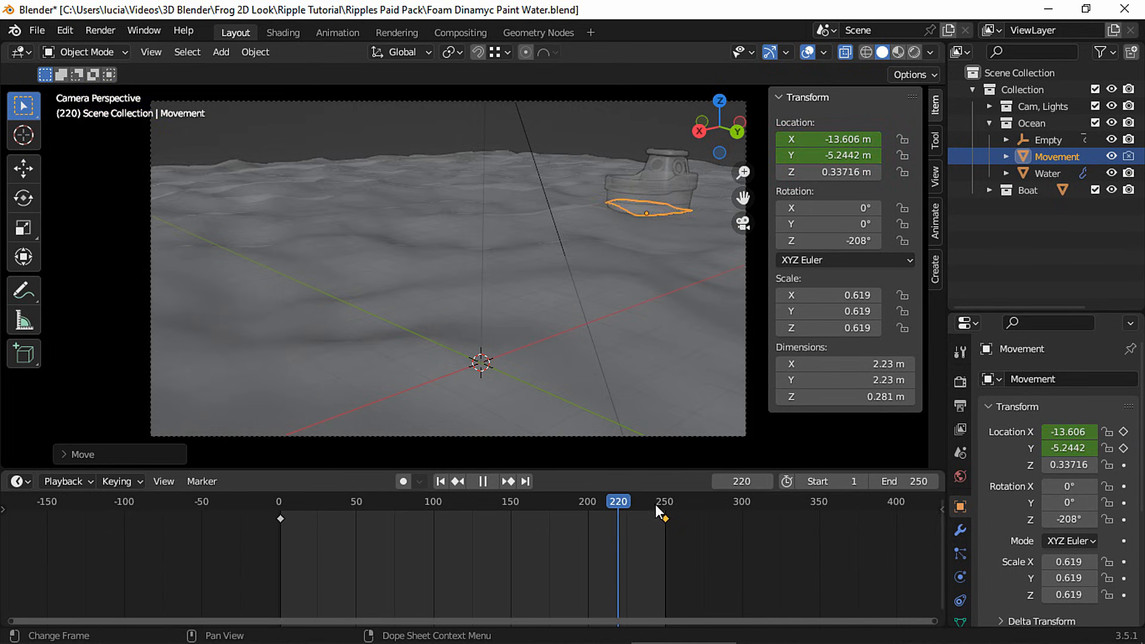
{"action": "key", "text": "Escape"}
Delete the Movement object's location keyframes at frame 250 and frame 1
{"action": "key", "text": "a"}
{"action": "left_click_drag", "start_coordinate": [623, 558], "coordinate": [683, 516]}
{"action": "key", "text": "x"}
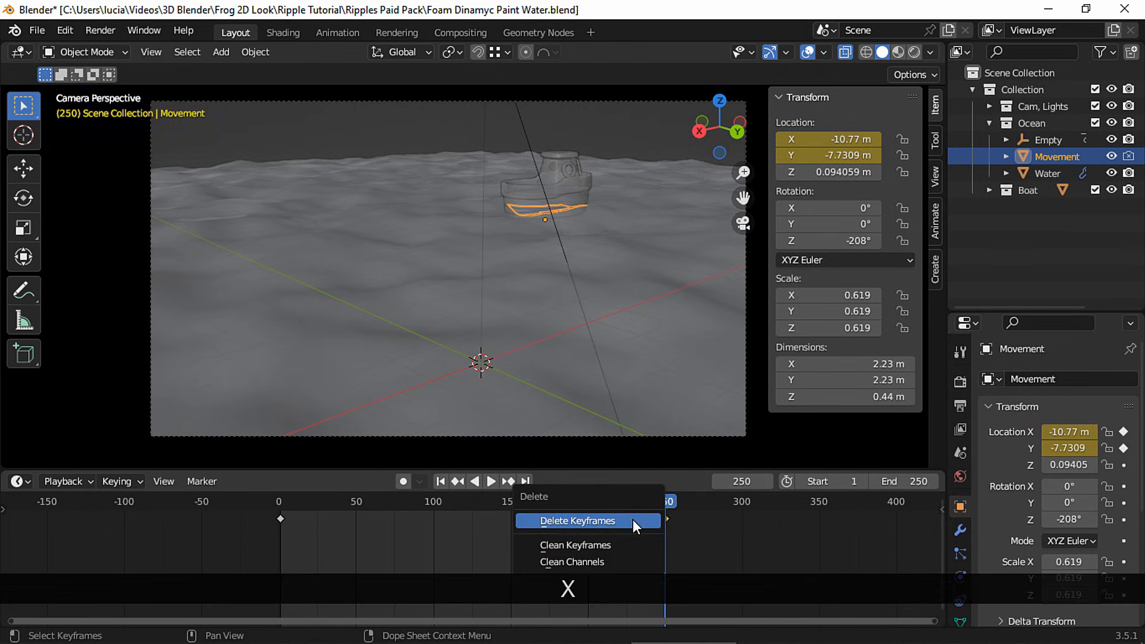
{"action": "left_click", "coordinate": [554, 523]}
{"action": "key", "text": "x"}
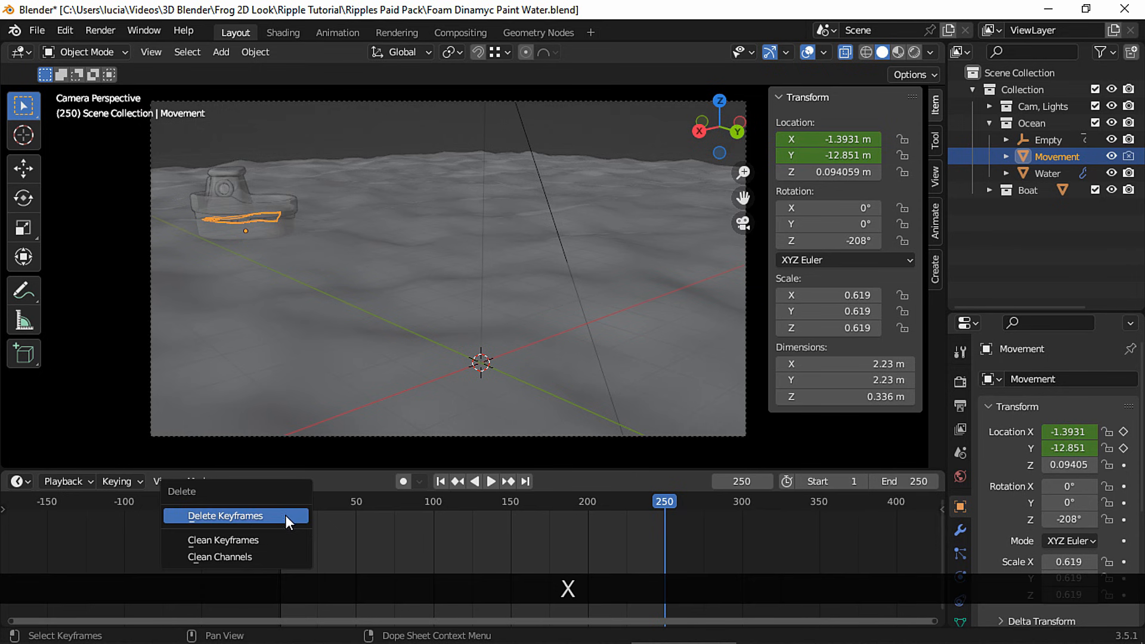
{"action": "left_click", "coordinate": [286, 513]}
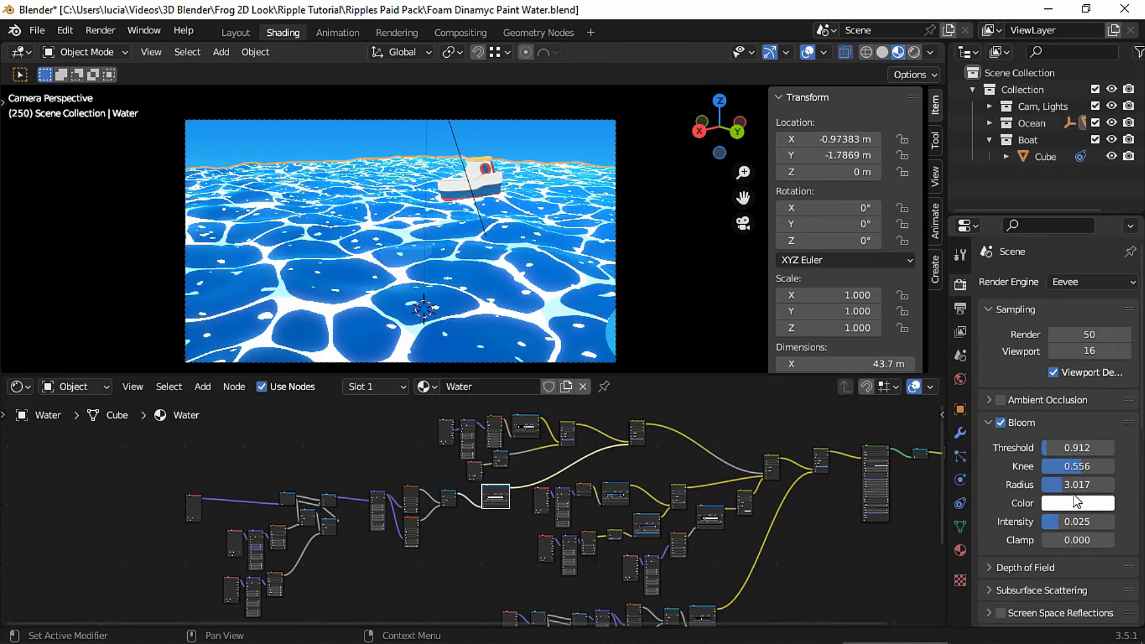
Try a Bloom intensity of 0.067 and toggle the Bloom effect
{"action": "left_click_drag", "start_coordinate": [1077, 520], "coordinate": [1080, 521]}
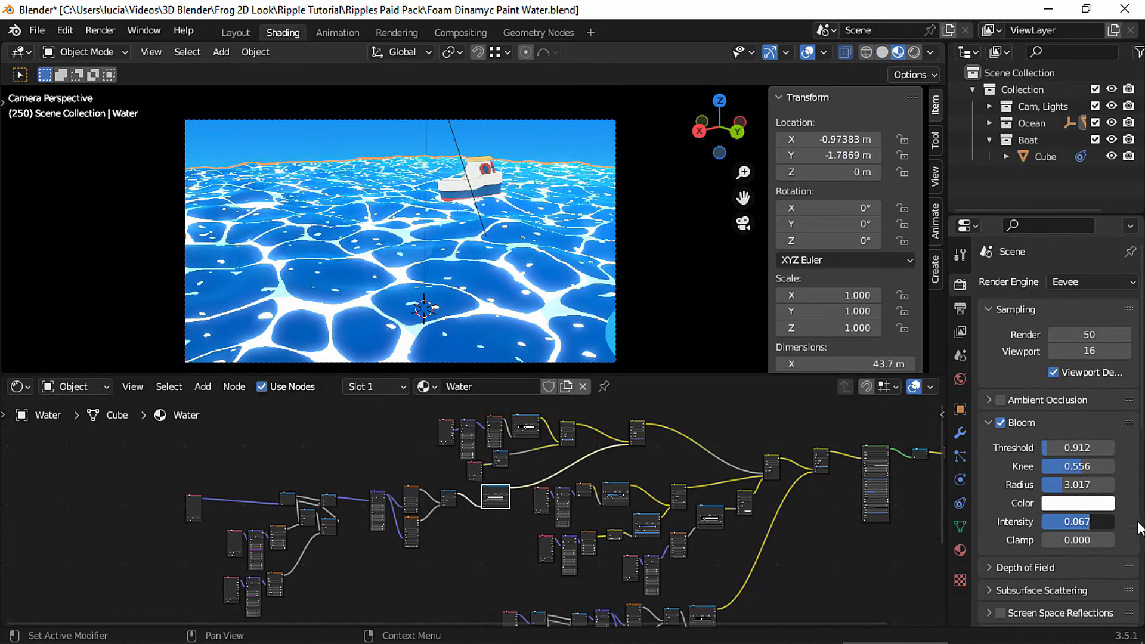
{"action": "left_click", "coordinate": [1001, 423]}
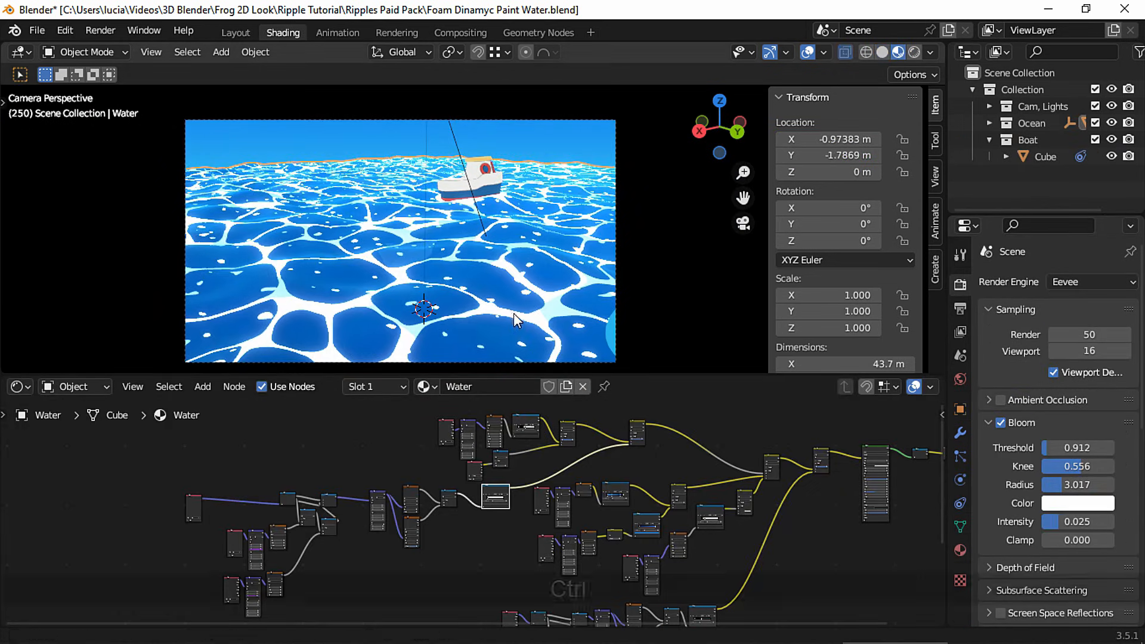
Try a brightness value of 1 for the Water material's foam Mix colour A, and set it to 10
{"action": "middle_click_drag", "start_coordinate": [513, 313], "coordinate": [540, 287], "text": "ctrl"}
{"action": "middle_click_drag", "start_coordinate": [661, 500], "coordinate": [778, 477], "text": "shift"}
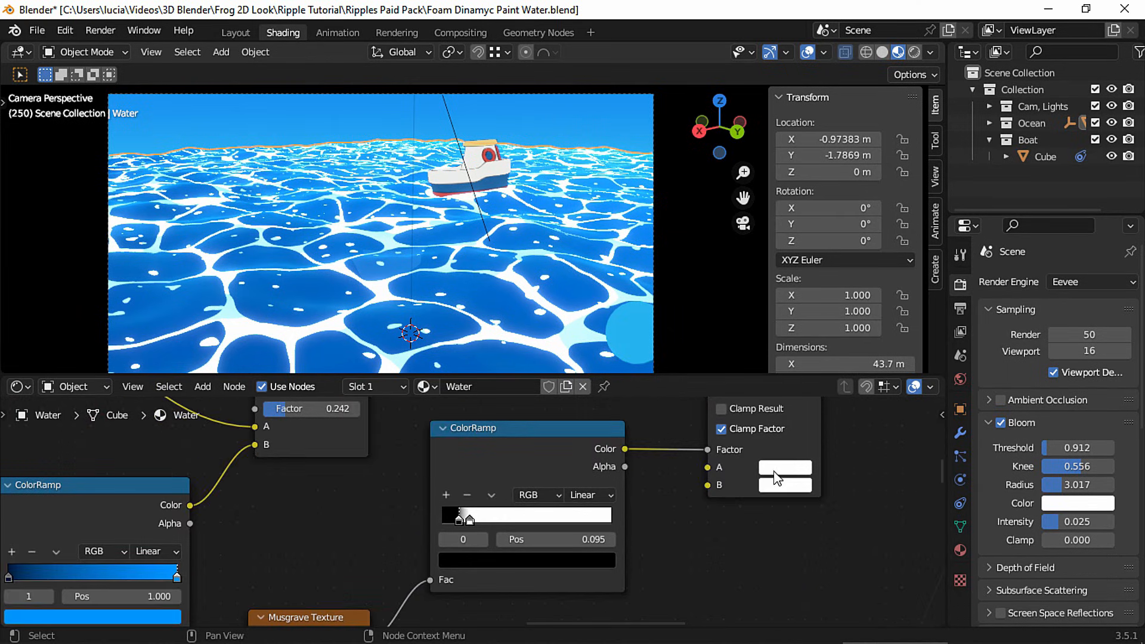
{"action": "left_click", "coordinate": [782, 470]}
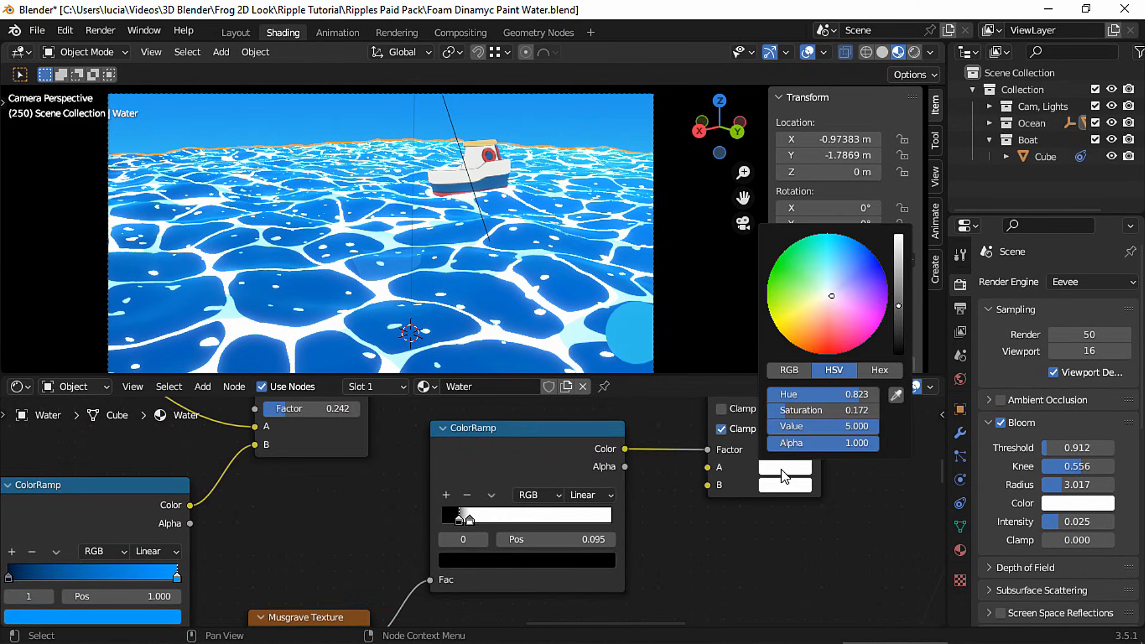
{"action": "left_click", "coordinate": [834, 424]}
{"action": "type", "text": "1"}
{"action": "key", "text": "Return"}
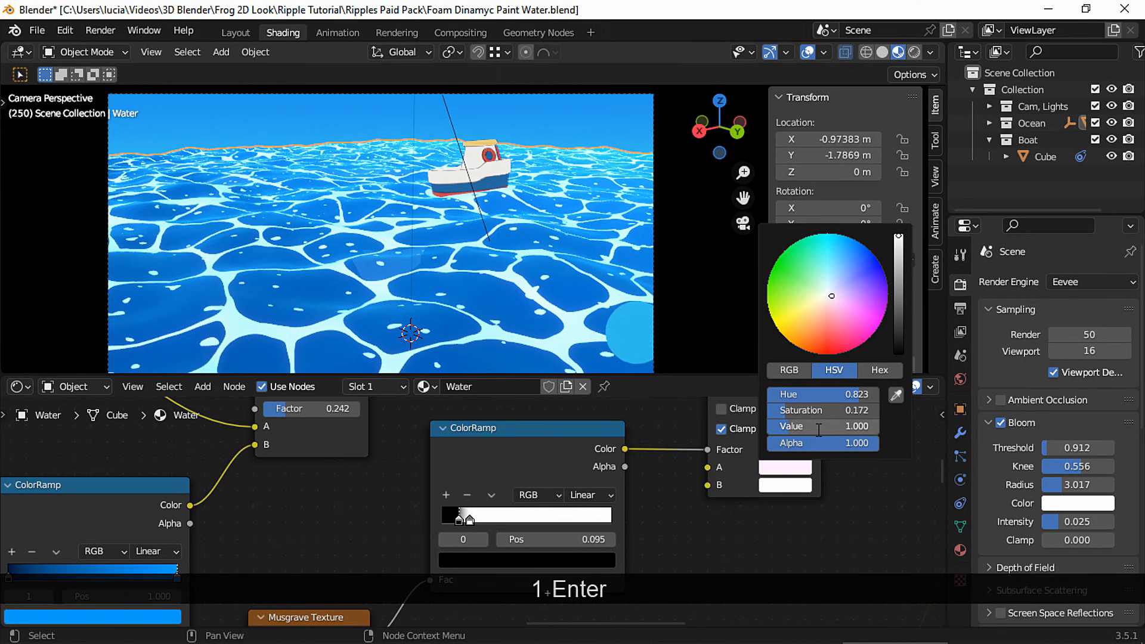
{"action": "left_click", "coordinate": [818, 429]}
{"action": "type", "text": "10"}
{"action": "key", "text": "Return"}
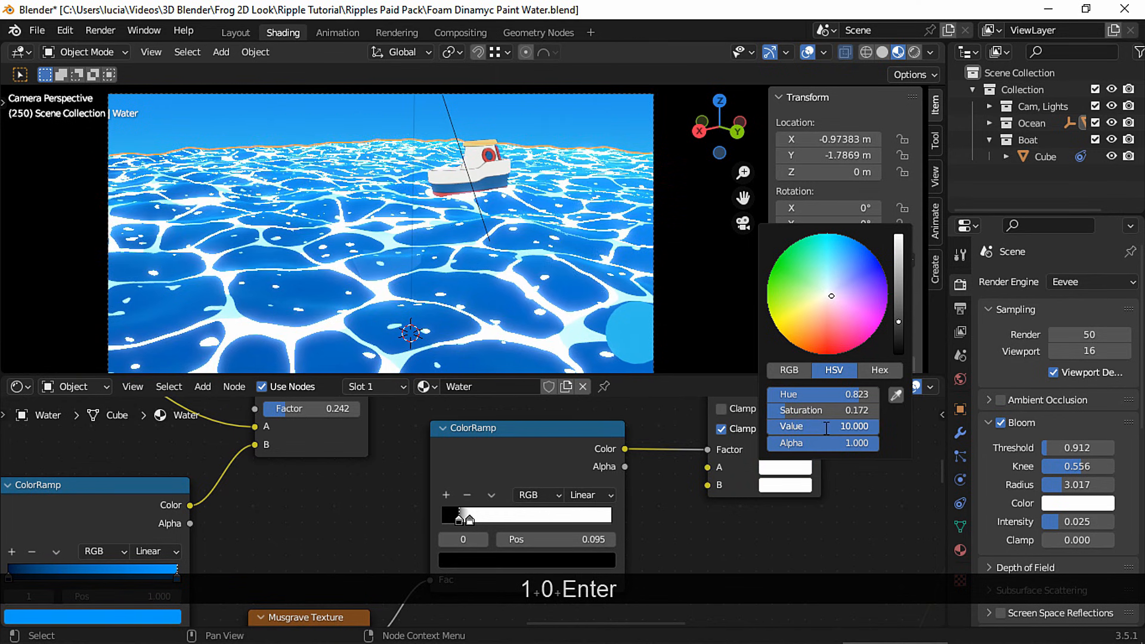
Set the brightness value of the Water material's foam Mix colour A to 5 and preview the ocean animation in reverse
{"action": "left_click", "coordinate": [825, 428]}
{"action": "type", "text": "5"}
{"action": "key", "text": "Return"}
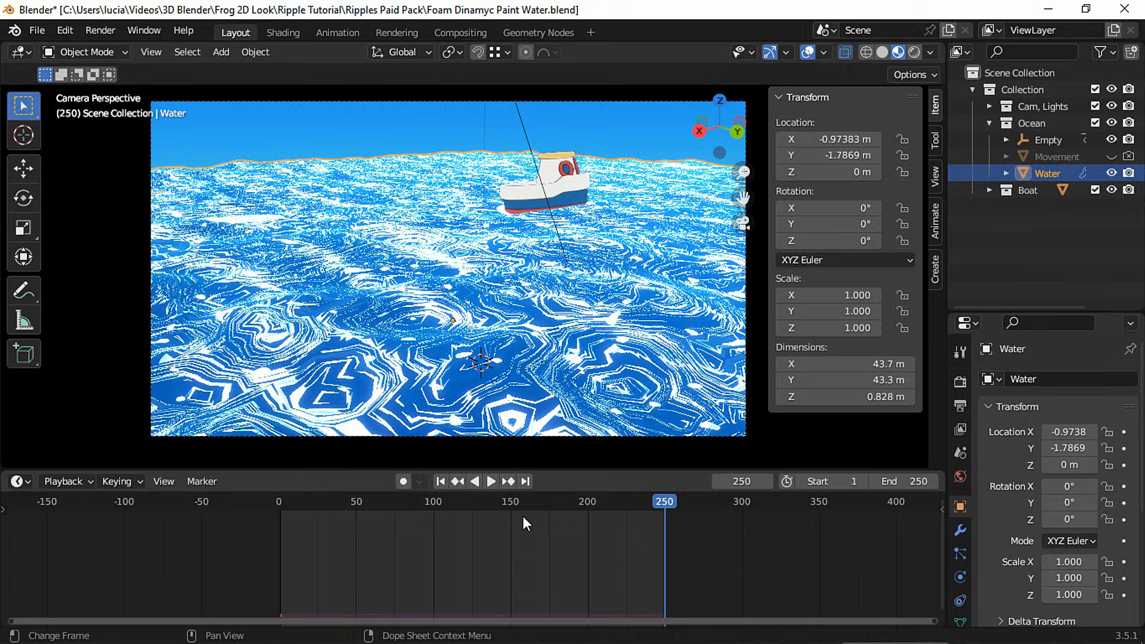
{"action": "key", "text": "shift+ctrl+space"}
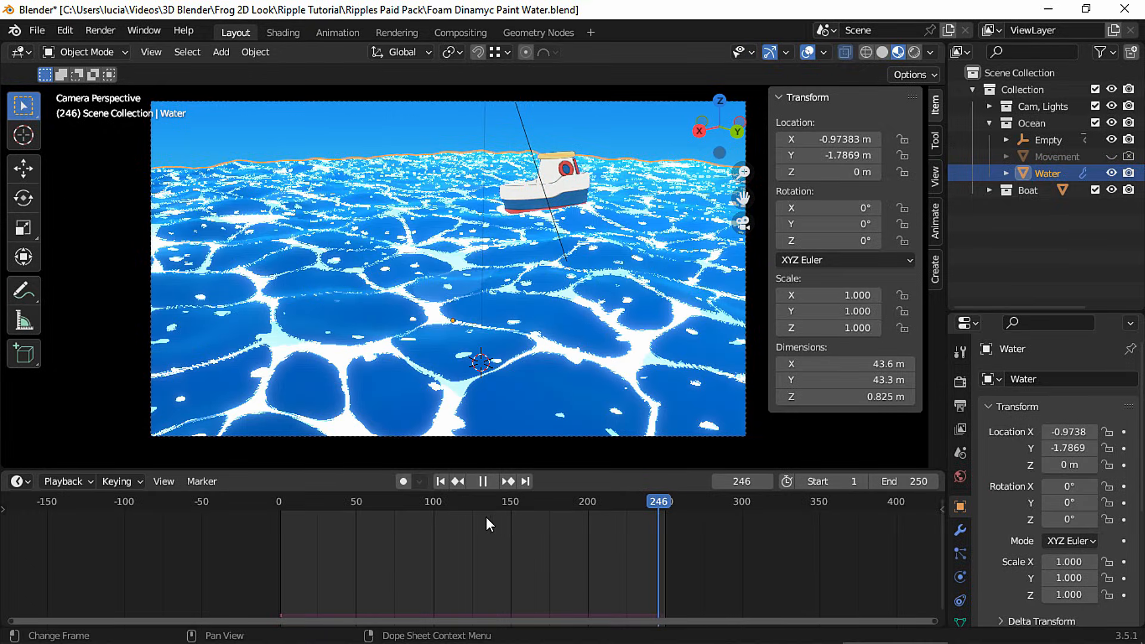
{"action": "left_click_drag", "start_coordinate": [480, 504], "coordinate": [481, 503]}
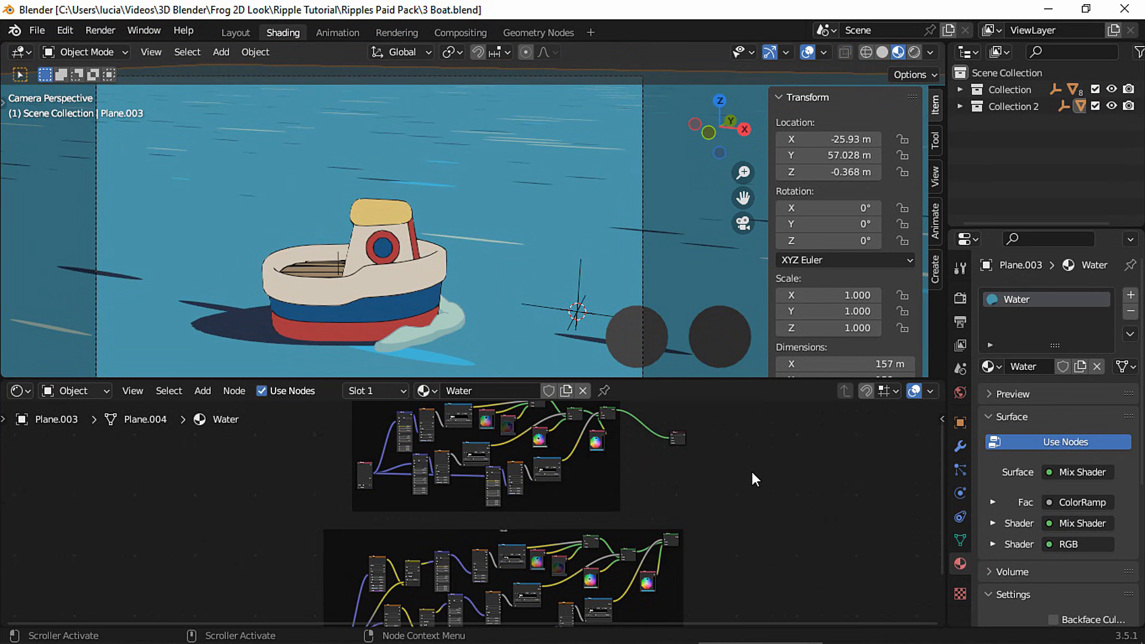
In 3 Boat.blend, connect the lower node frame's final Mix Shader to the Water material output, and select the GPencil object in Collection 2
{"action": "left_click", "coordinate": [669, 542], "text": "ctrl+shift"}
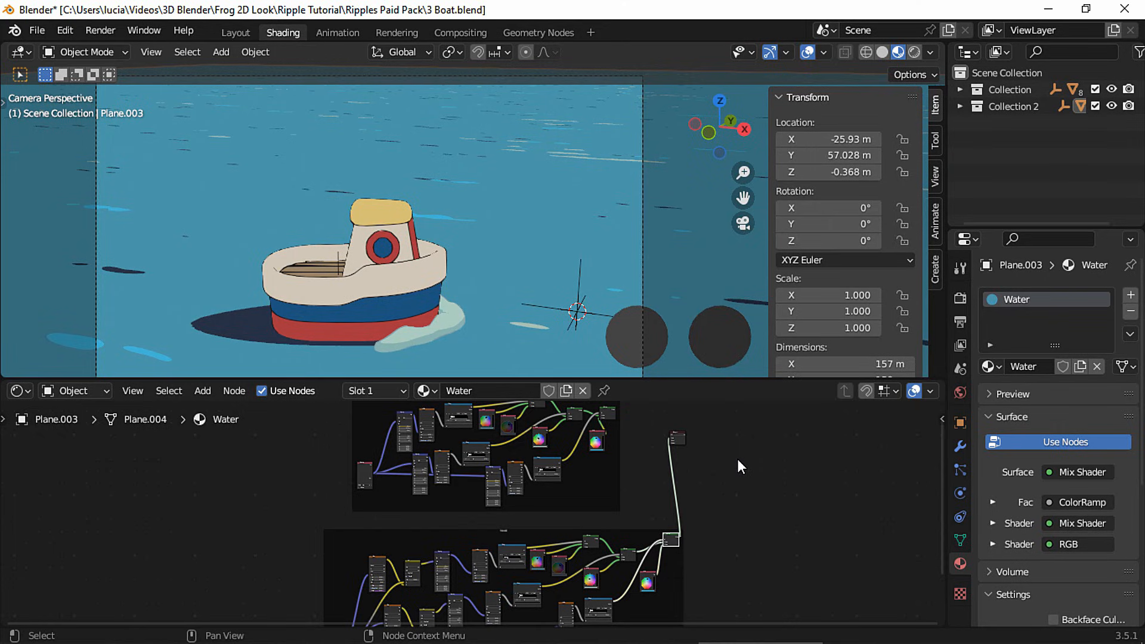
{"action": "left_click", "coordinate": [960, 106]}
{"action": "left_click", "coordinate": [1037, 191]}
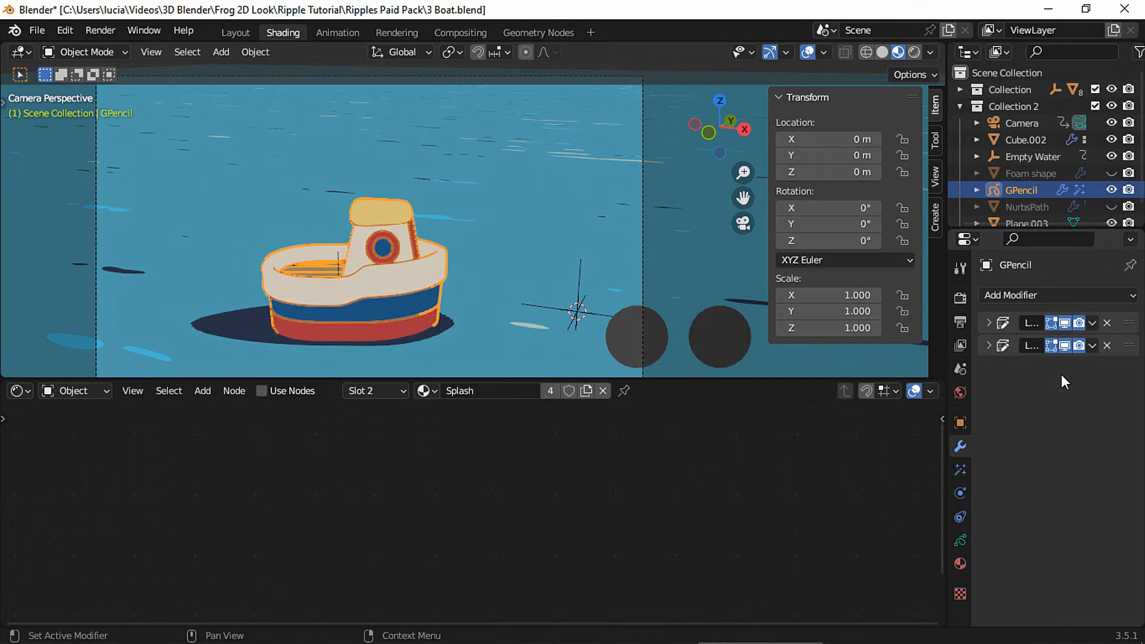
{"action": "left_click", "coordinate": [1078, 346]}
{"action": "key", "text": "shift+alt+z"}
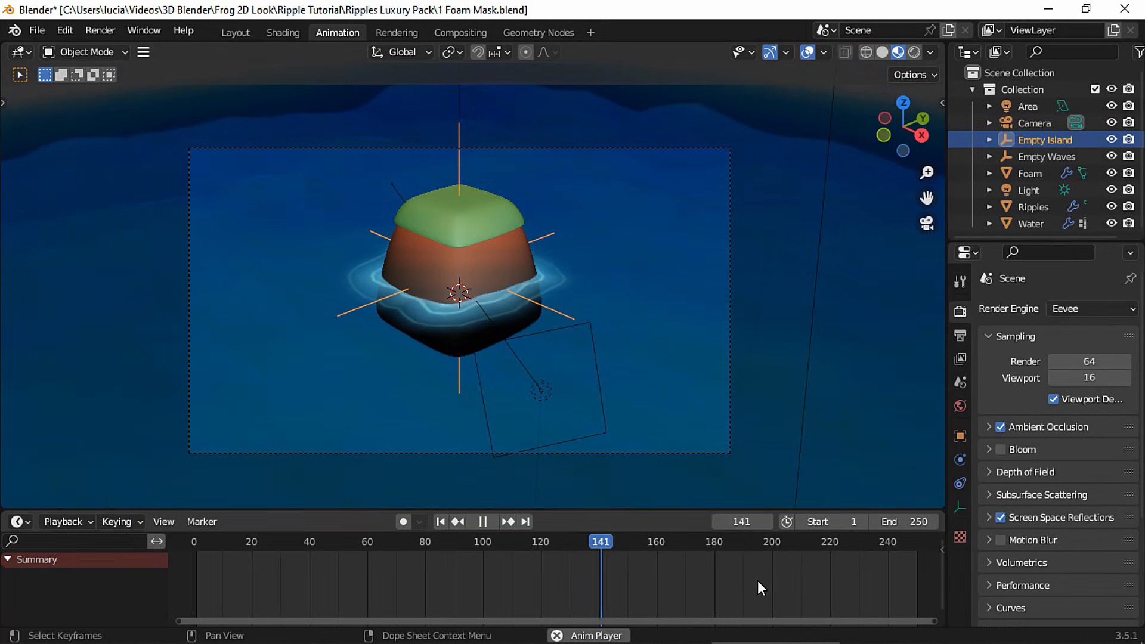
In 1 Foam Mask.blend, move Empty Island along the X axis towards the near right part of the camera frame
{"action": "key", "text": "g"}
{"action": "key", "text": "x"}
{"action": "left_click", "coordinate": [636, 349]}
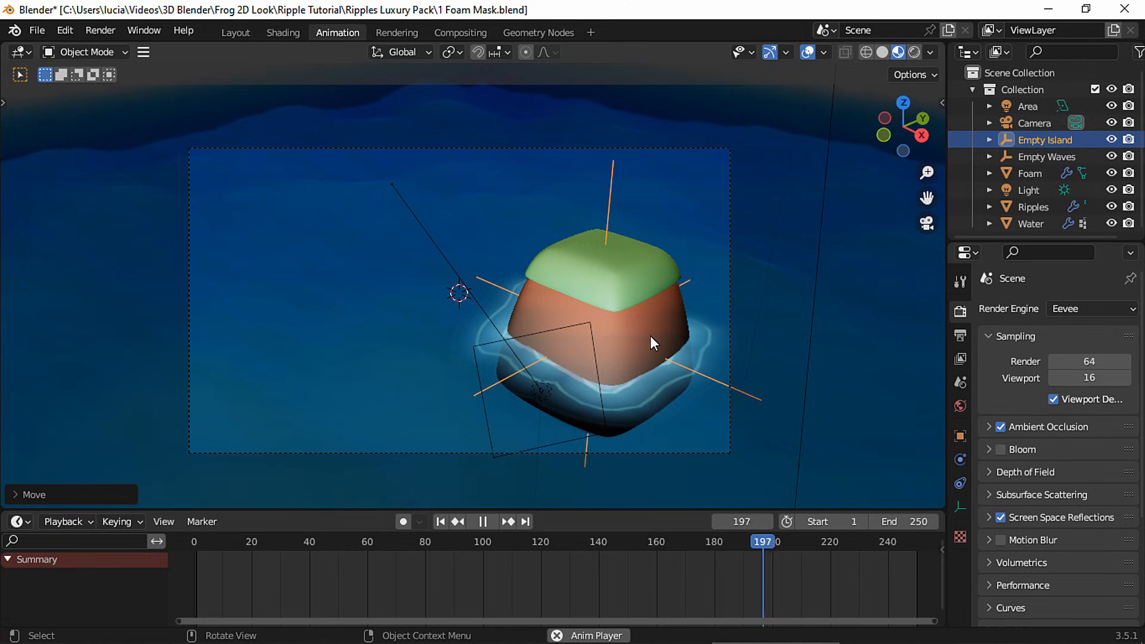
Stop the playback and hide the Grass and Island objects under Empty Island
{"action": "left_click", "coordinate": [989, 140]}
{"action": "key", "text": "space"}
{"action": "left_click", "coordinate": [1044, 157]}
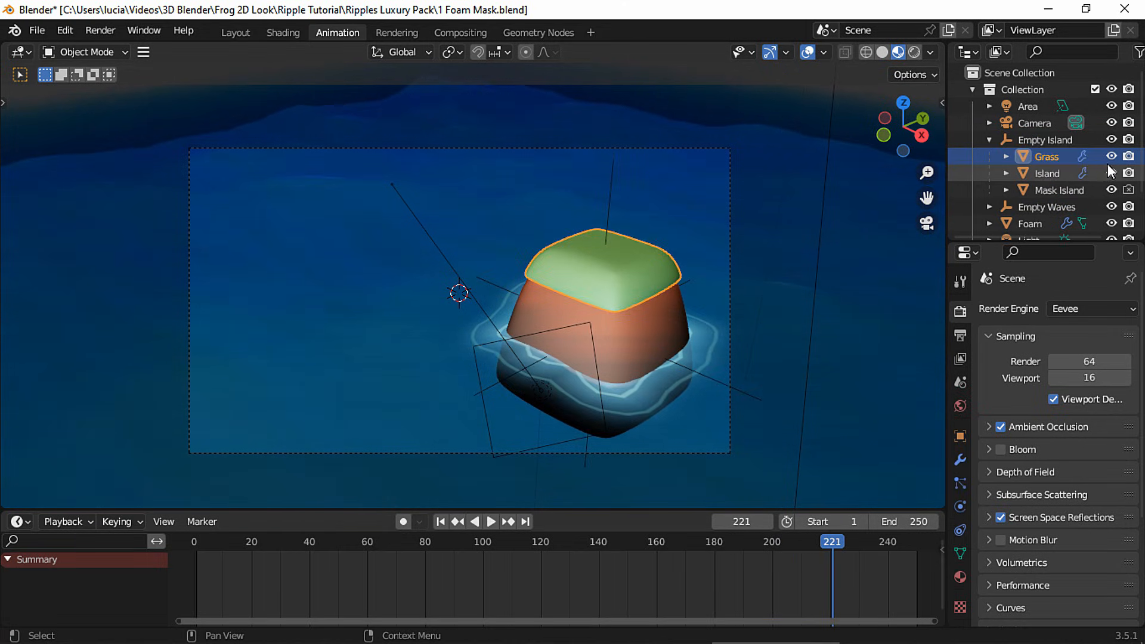
{"action": "key", "text": "h"}
{"action": "left_click", "coordinate": [1052, 173]}
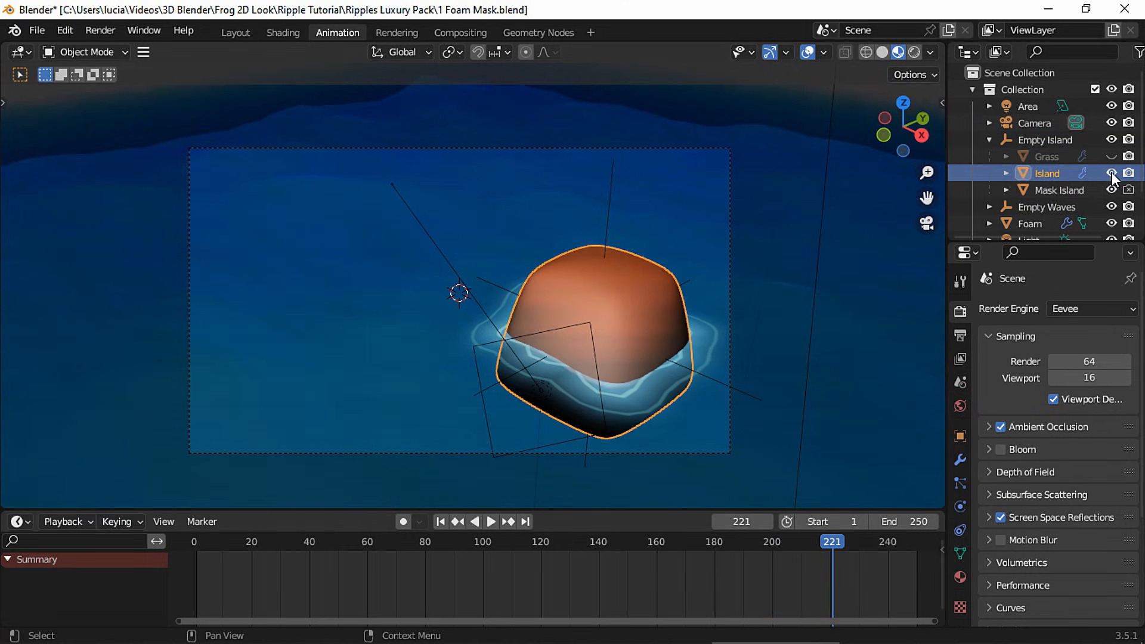
{"action": "left_click", "coordinate": [1112, 173]}
Examine Mask Island's Ripple Displac Voronoi texture and play the animation from the start to watch its keyframed Size
{"action": "left_click", "coordinate": [1061, 190]}
{"action": "left_click", "coordinate": [960, 606]}
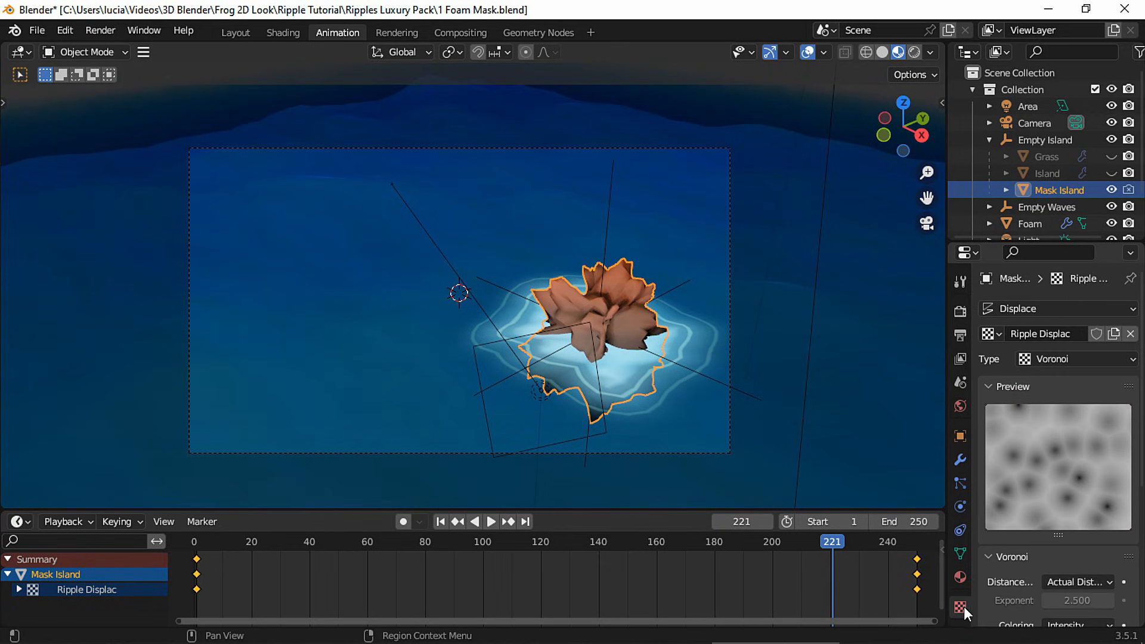
{"action": "scroll", "coordinate": [1058, 447], "scroll_direction": "down", "scroll_amount": 6}
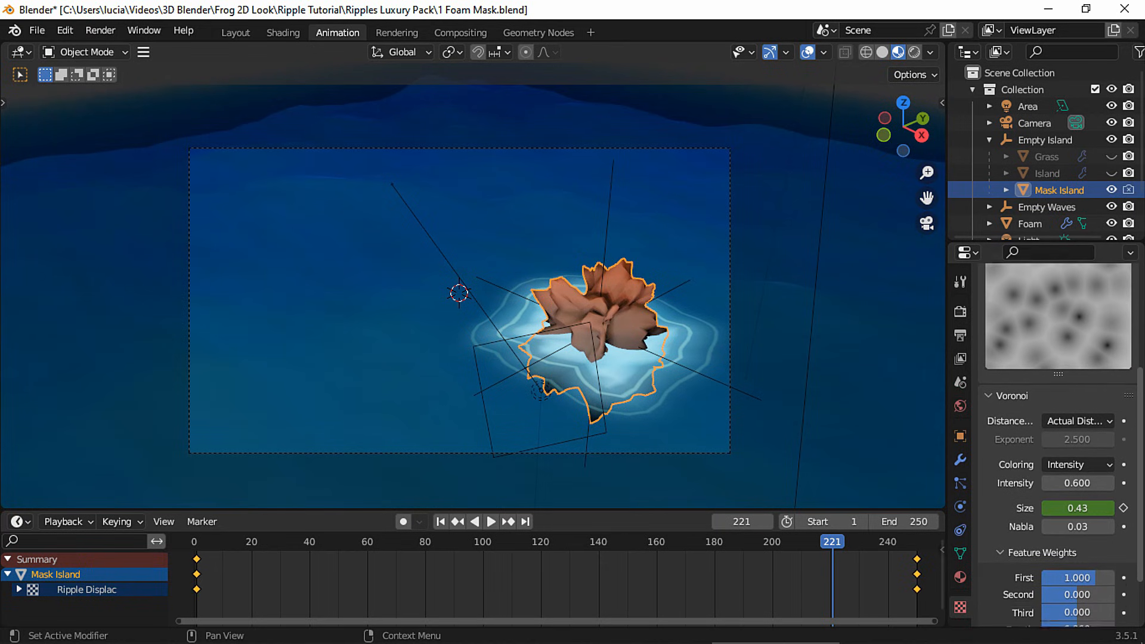
{"action": "scroll", "coordinate": [1058, 447], "scroll_direction": "down", "scroll_amount": 1}
{"action": "left_click", "coordinate": [196, 542]}
{"action": "key", "text": "space"}
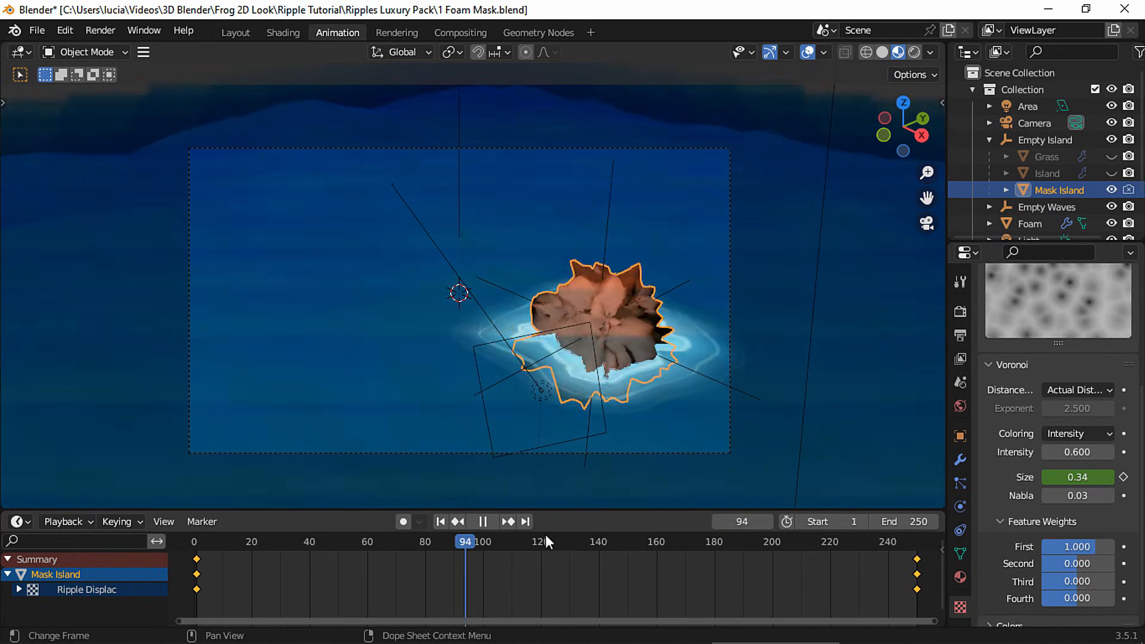
{"action": "key", "text": "space"}
Turn the viewport display of Mask Island's Displace modifier off and back on to compare the foam shape
{"action": "left_click", "coordinate": [960, 459]}
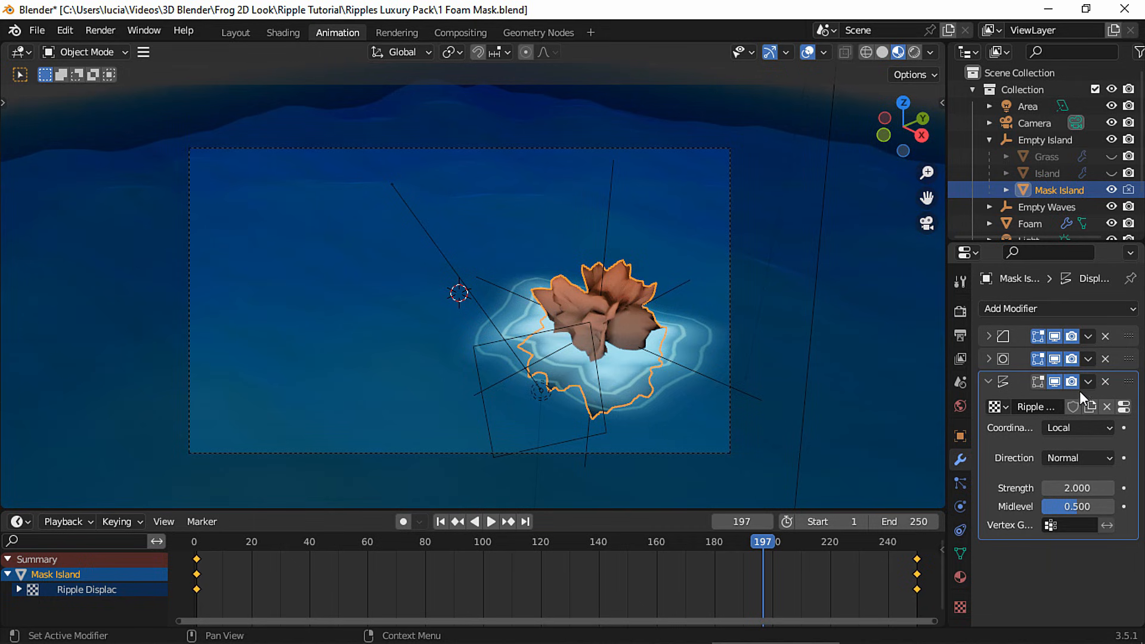
{"action": "left_click", "coordinate": [1058, 382]}
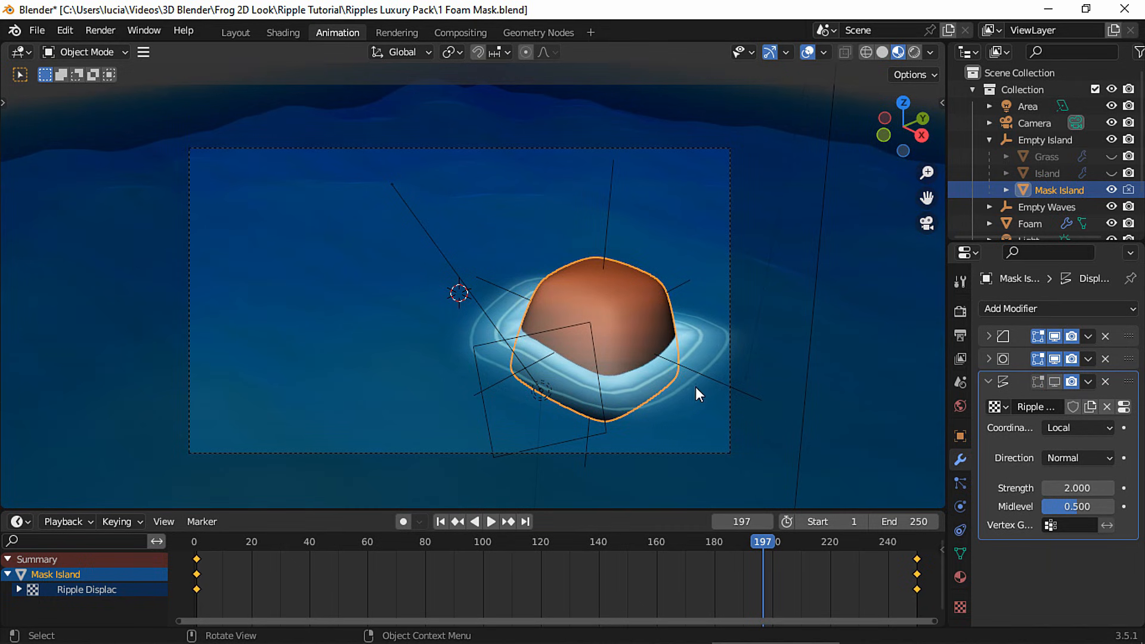
{"action": "left_click", "coordinate": [1056, 382]}
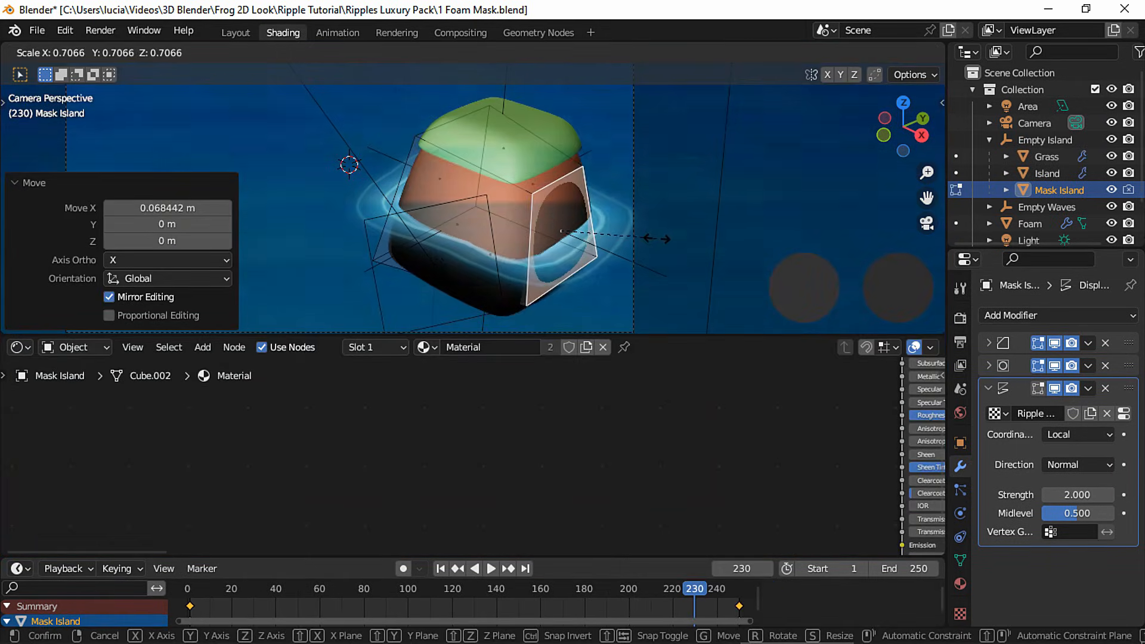
Scale one side face of Mask Island to about 0.71, move the opposite vertical edge about -0.26 m in X and -0.28 m in Y, and preview the foam
{"action": "left_click", "coordinate": [657, 239]}
{"action": "key", "text": "2"}
{"action": "left_click", "coordinate": [403, 184]}
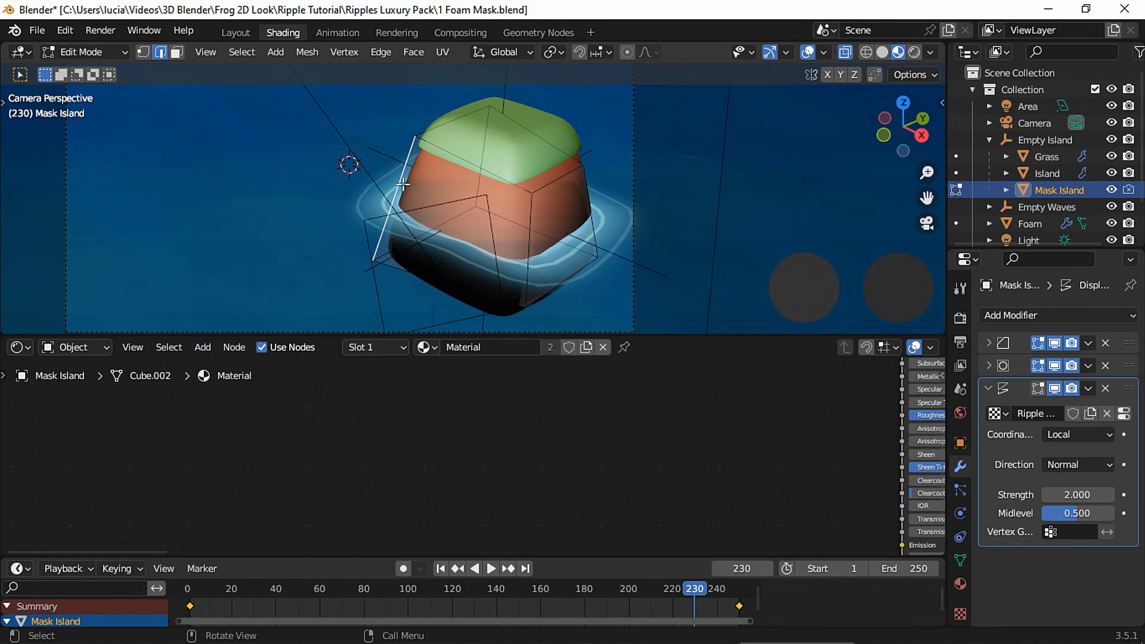
{"action": "key", "text": "g"}
{"action": "left_click", "coordinate": [379, 242]}
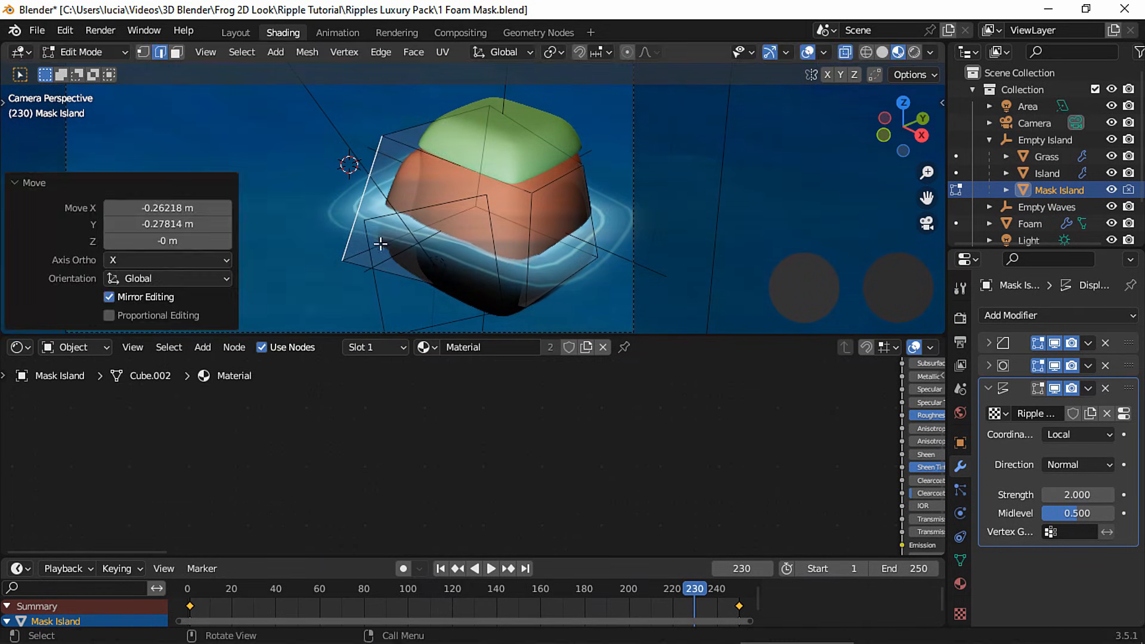
{"action": "key", "text": "Tab"}
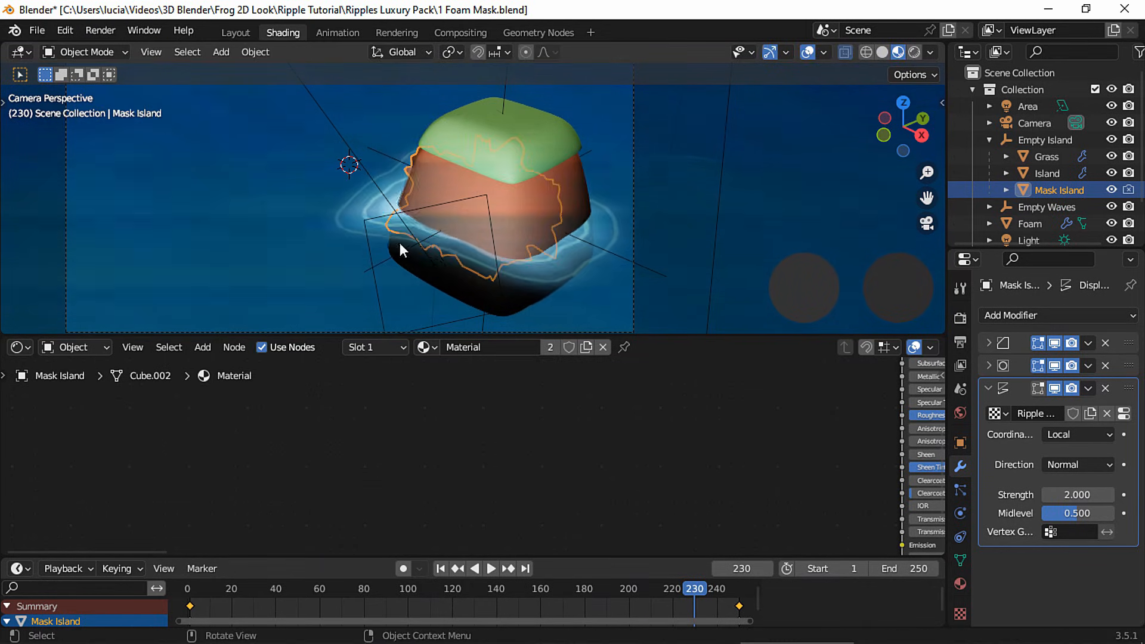
{"action": "left_click", "coordinate": [1111, 191]}
{"action": "left_click_drag", "start_coordinate": [525, 587], "coordinate": [672, 574]}
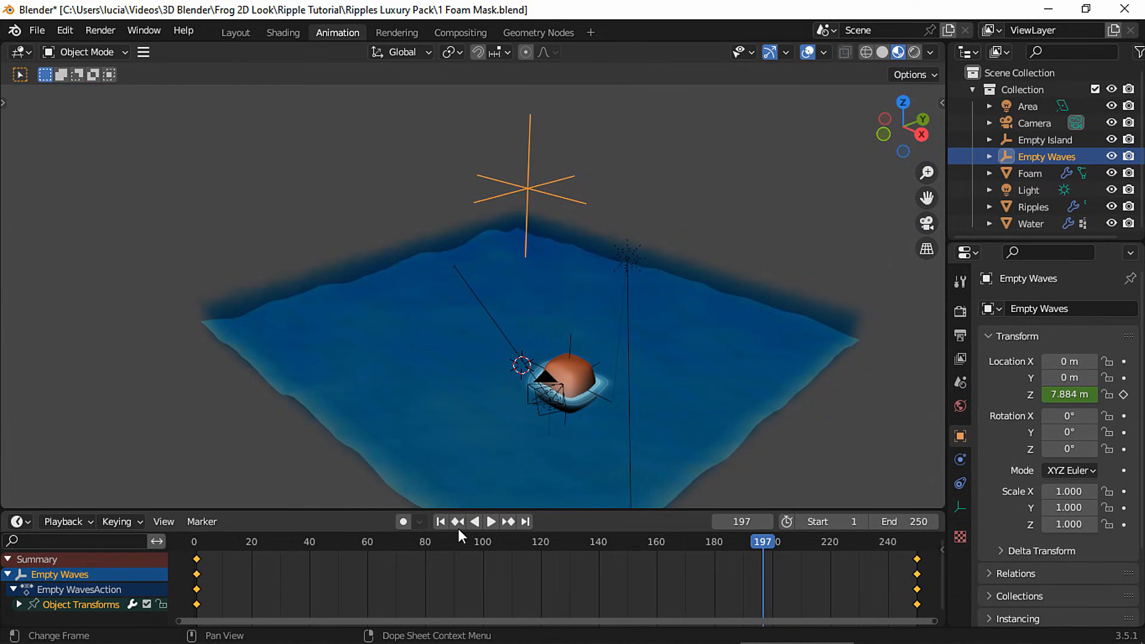
Preview the vertical animation of Empty Waves from the first frame to frame 167
{"action": "left_click", "coordinate": [441, 521]}
{"action": "left_click", "coordinate": [676, 541]}
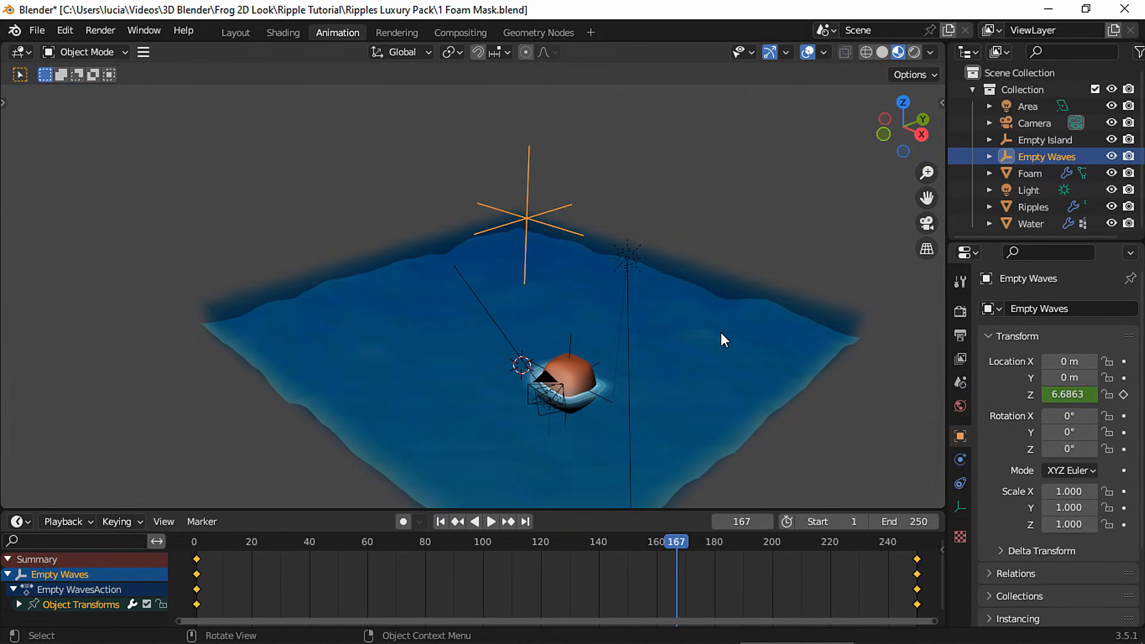
{"action": "left_click", "coordinate": [721, 334]}
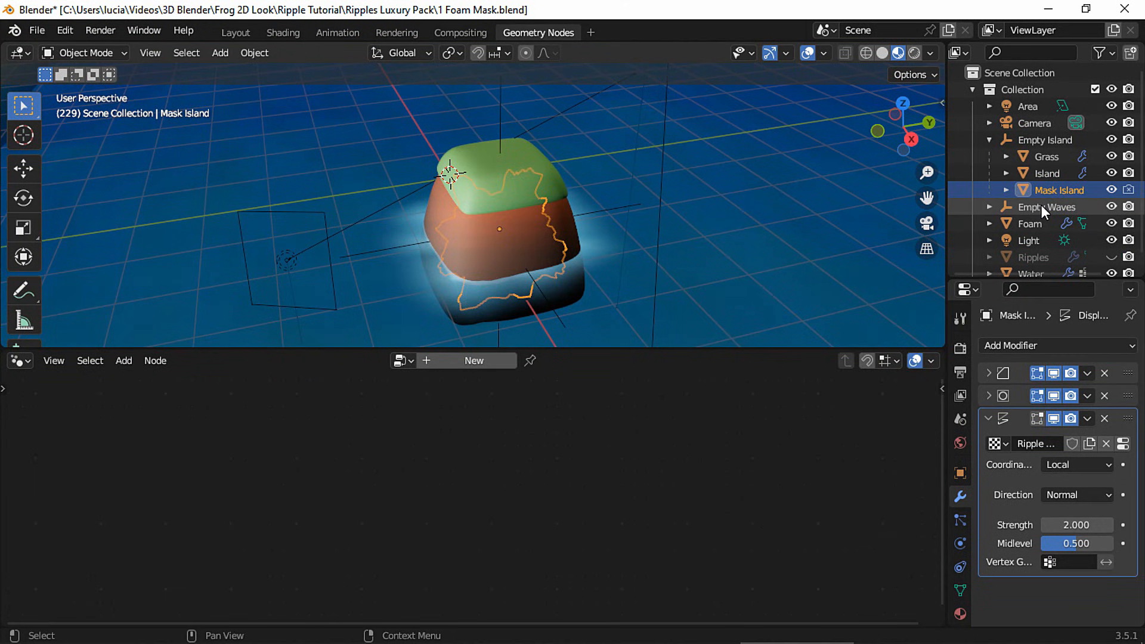
Inspect the Foam object's Water geometry nodes, hide Foam, and show and select the Ripples object
{"action": "left_click", "coordinate": [1030, 224]}
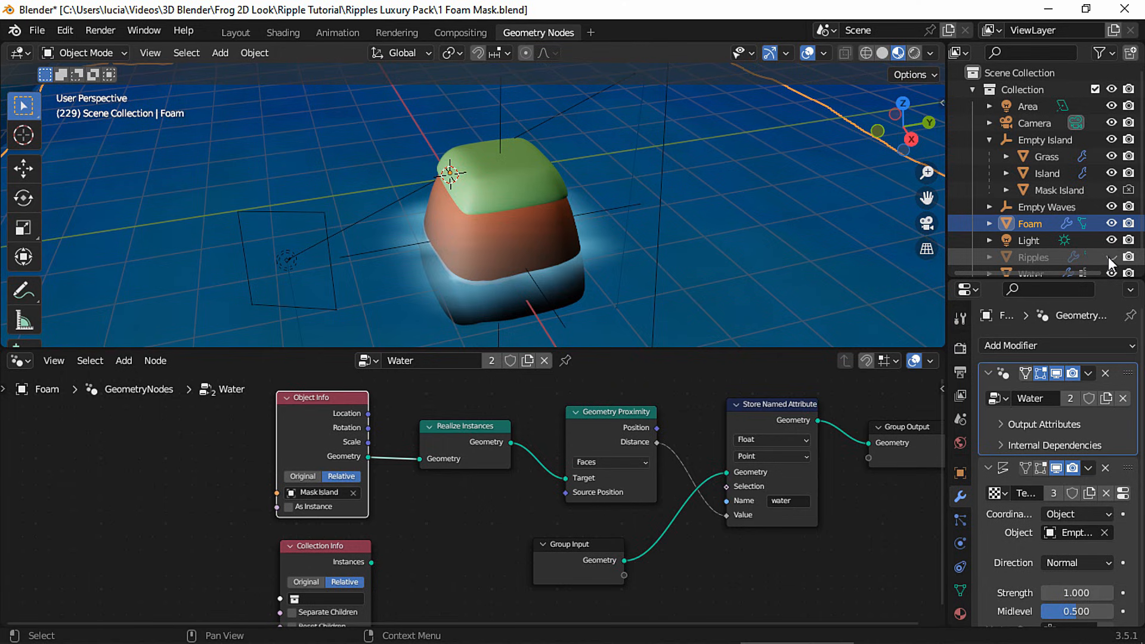
{"action": "left_click", "coordinate": [1110, 223]}
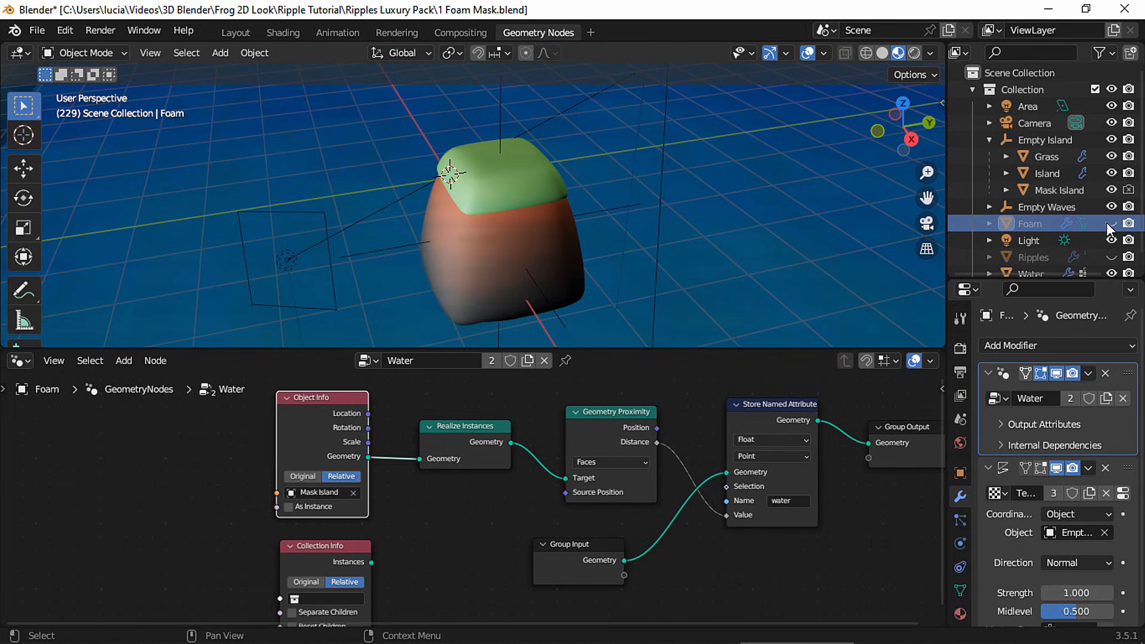
{"action": "left_click", "coordinate": [1110, 257]}
{"action": "left_click", "coordinate": [1043, 255]}
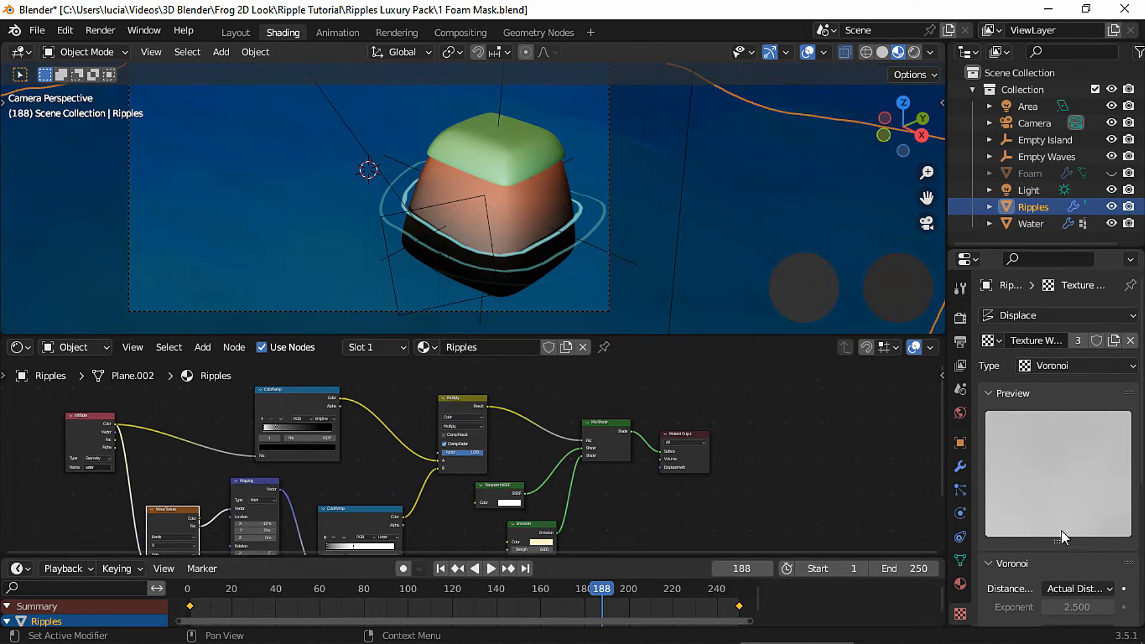
Review the Ripples displacement texture and the Water material, and show and select the Foam object
{"action": "scroll", "coordinate": [1133, 436], "scroll_direction": "down", "scroll_amount": 8}
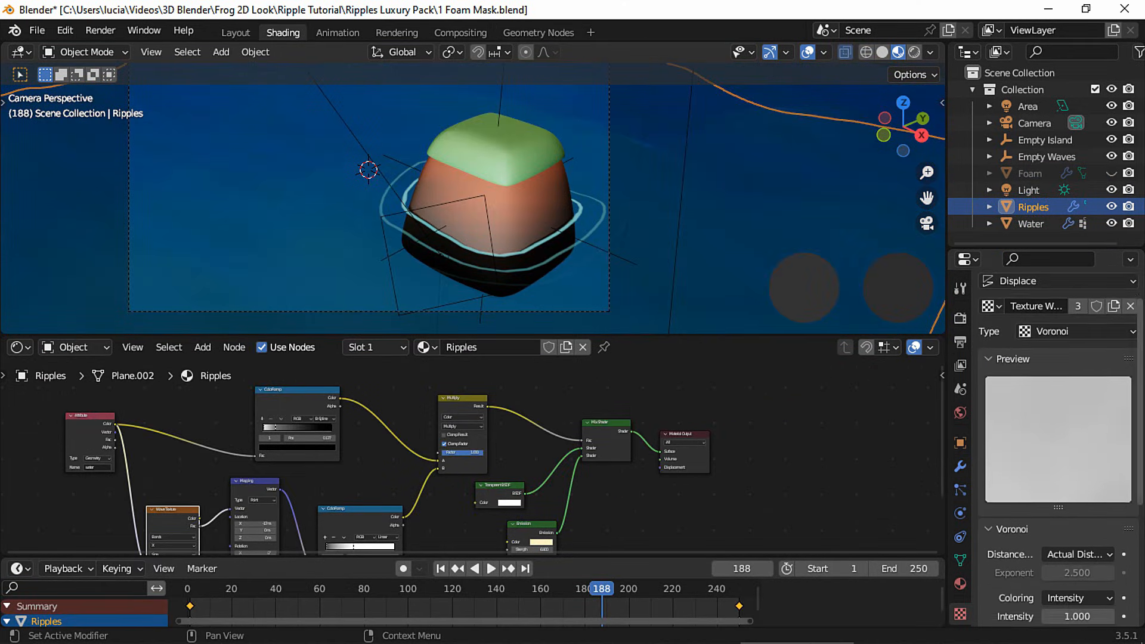
{"action": "left_click", "coordinate": [1082, 226]}
{"action": "left_click", "coordinate": [1111, 173]}
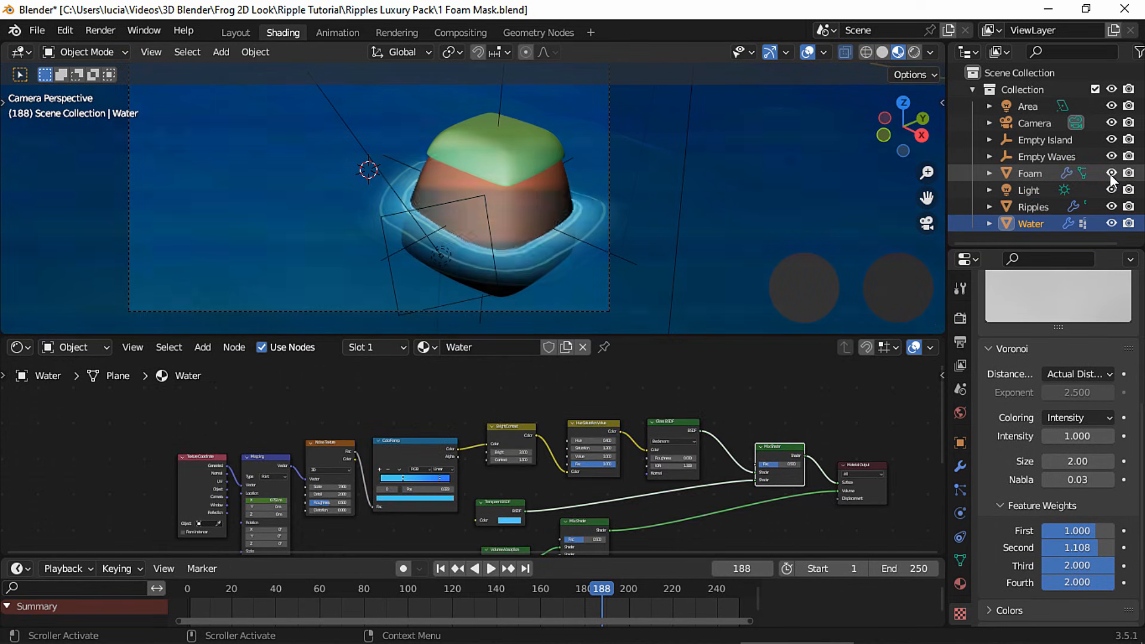
{"action": "left_click", "coordinate": [1029, 173]}
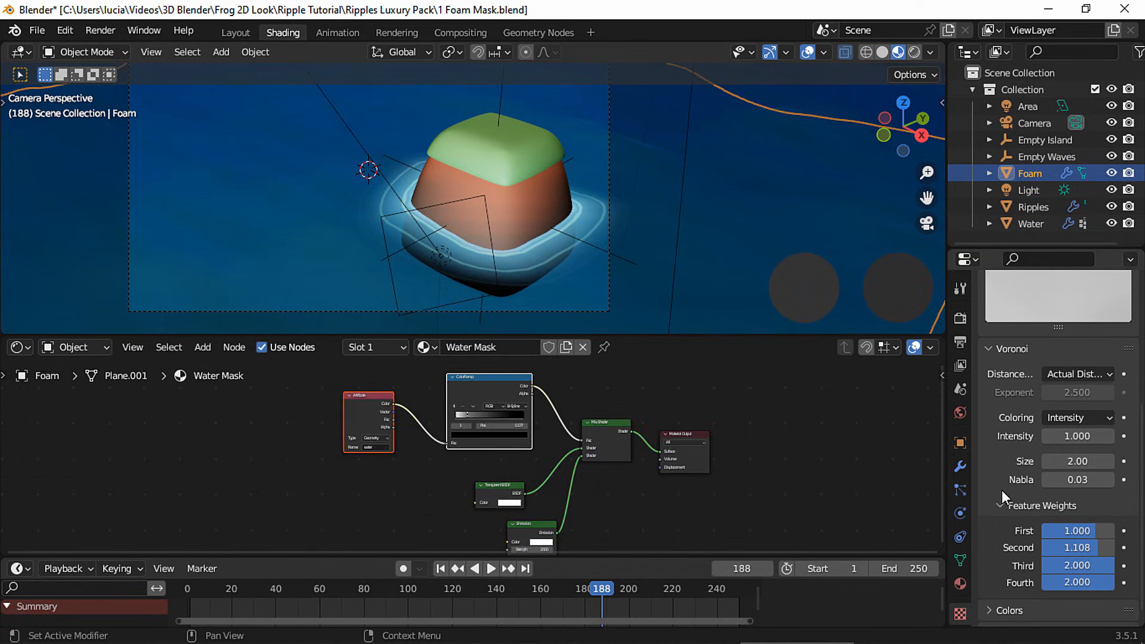